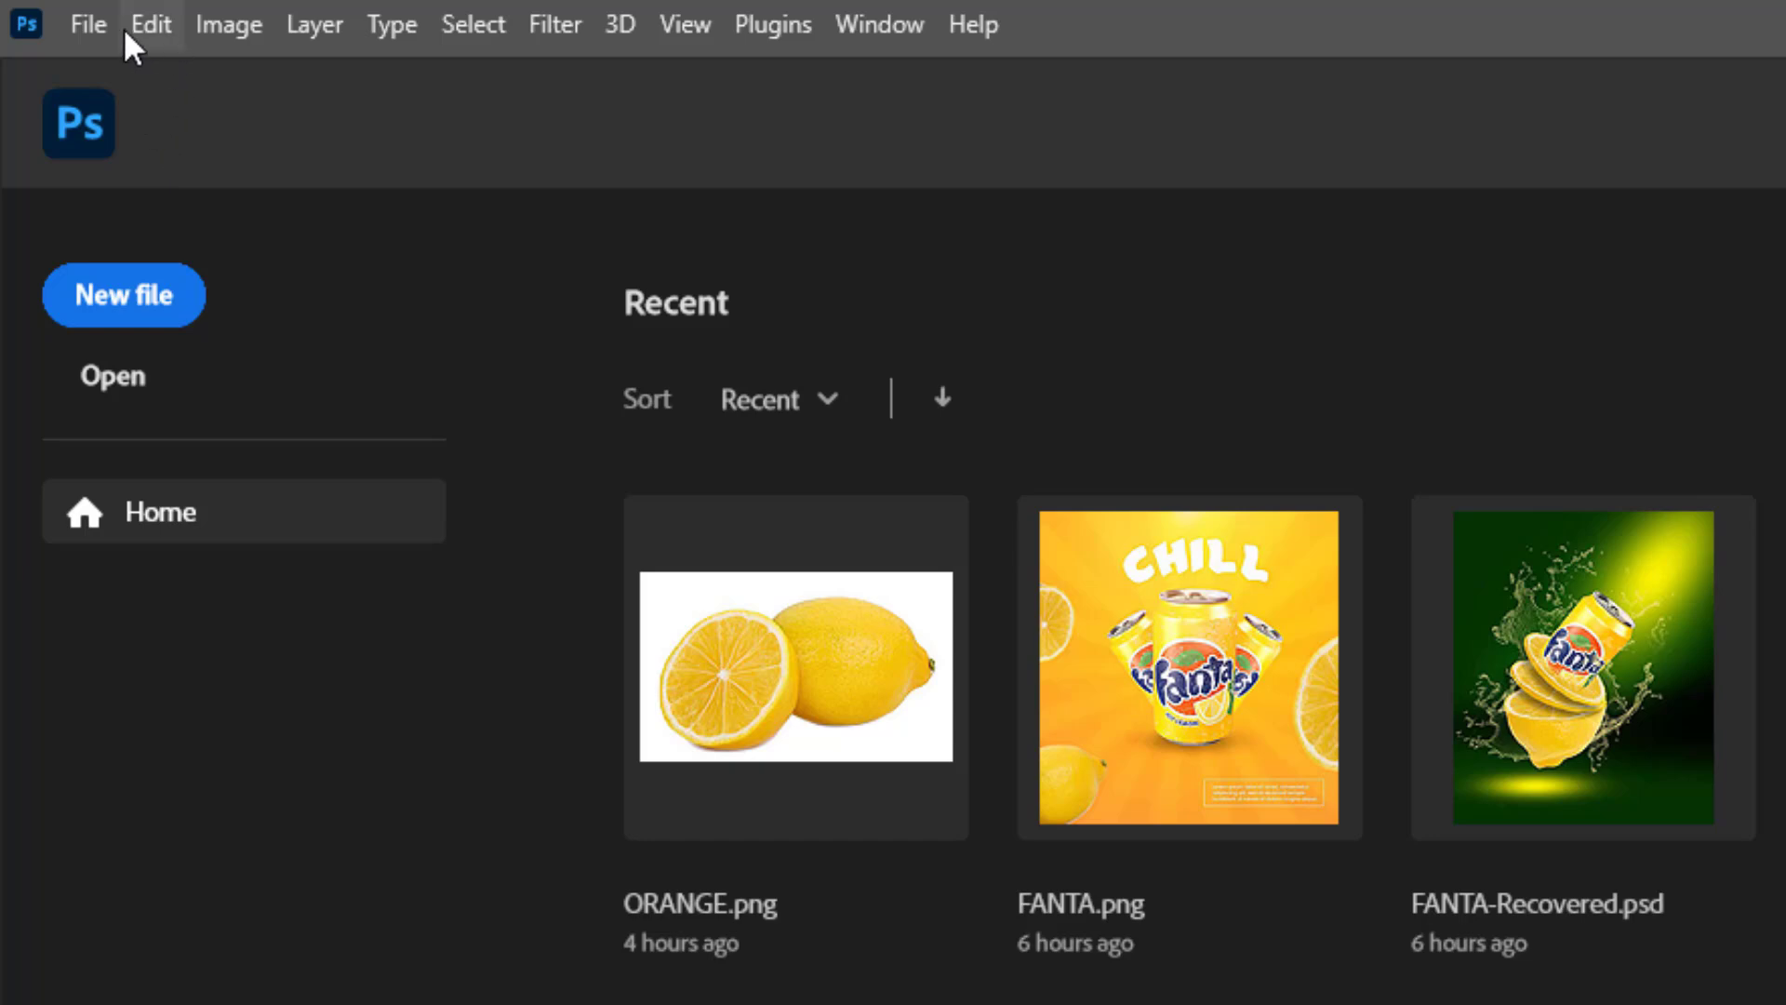
Create a new 1080 x 1080 px RGB document at 400 pixels/centimeter with a white background.
{"action": "left_click", "coordinate": [89, 24]}
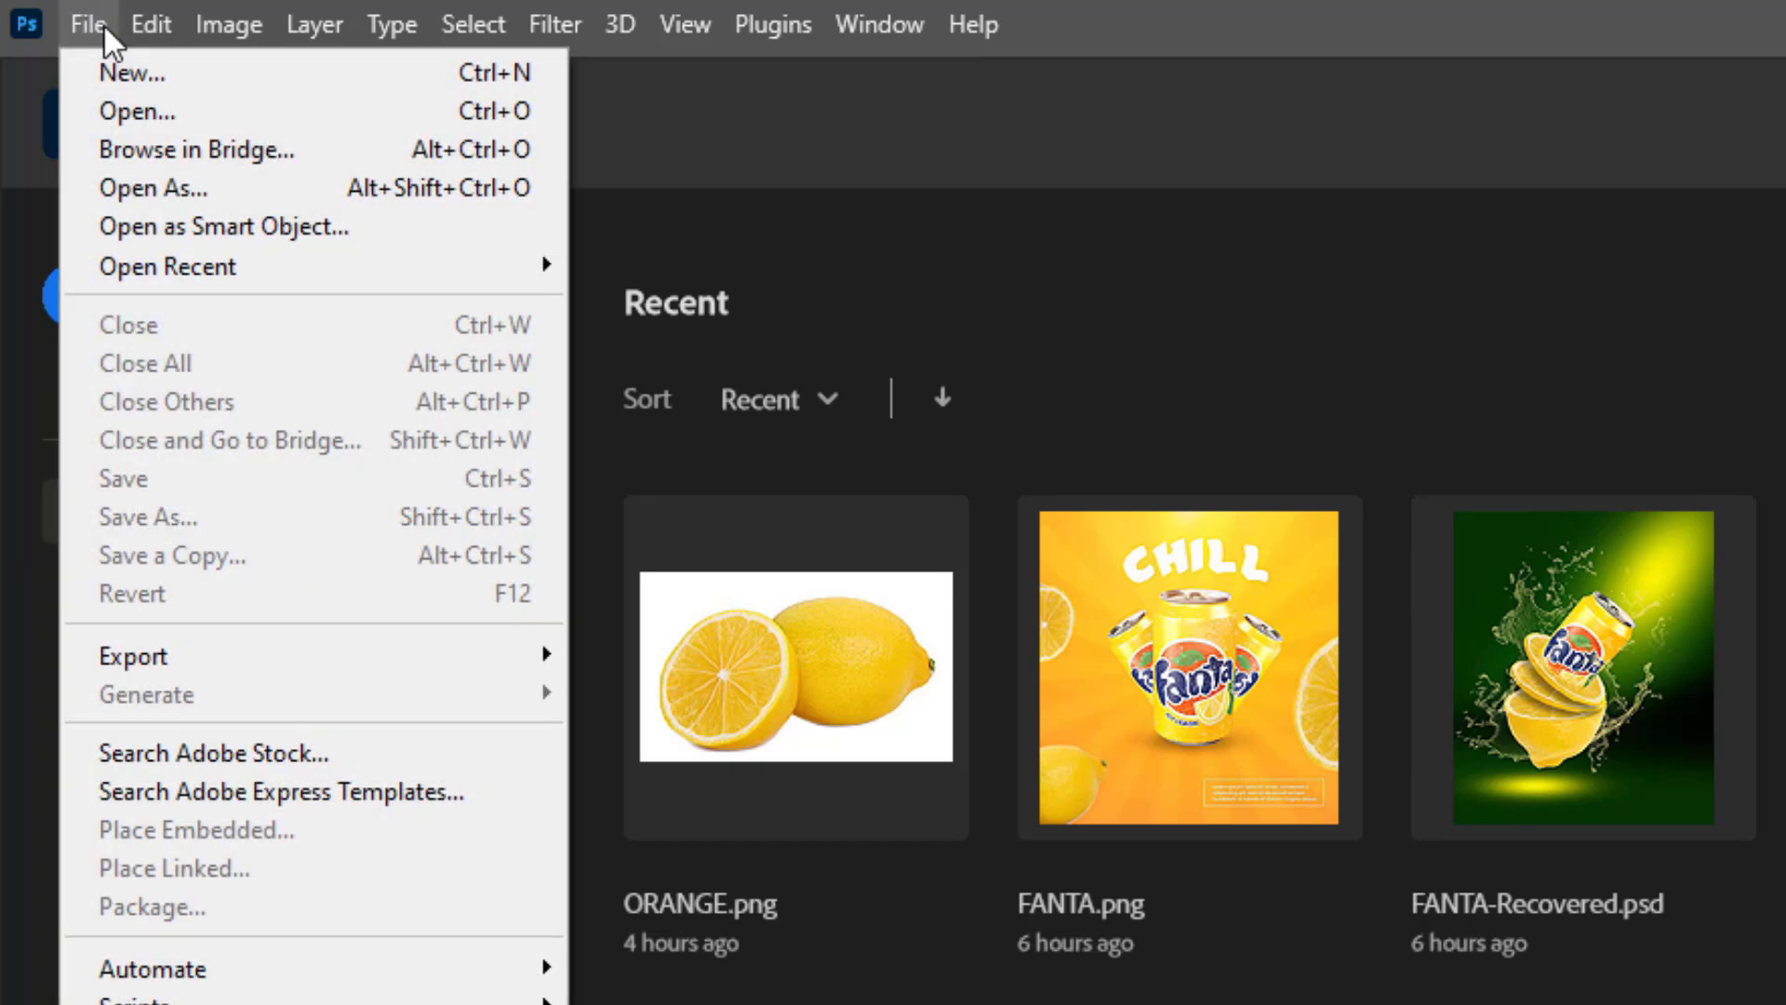
{"action": "left_click", "coordinate": [103, 25]}
{"action": "left_click", "coordinate": [98, 45]}
{"action": "left_click", "coordinate": [135, 72]}
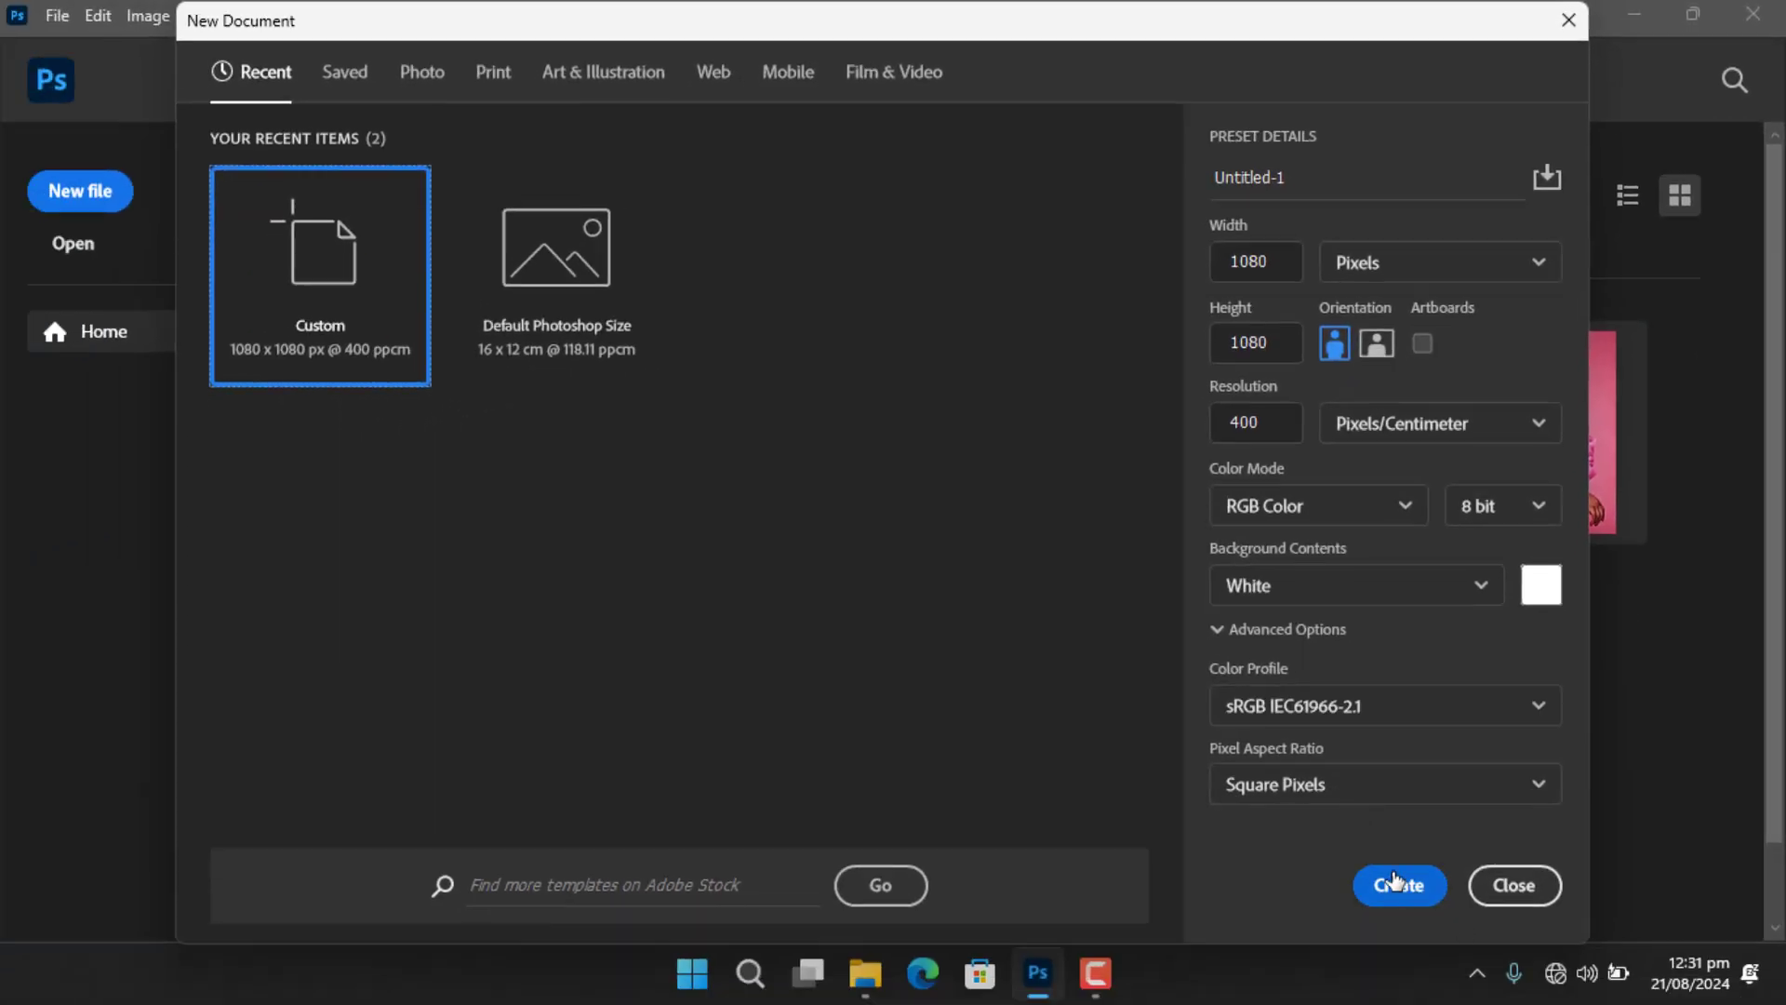
{"action": "left_click", "coordinate": [1394, 880]}
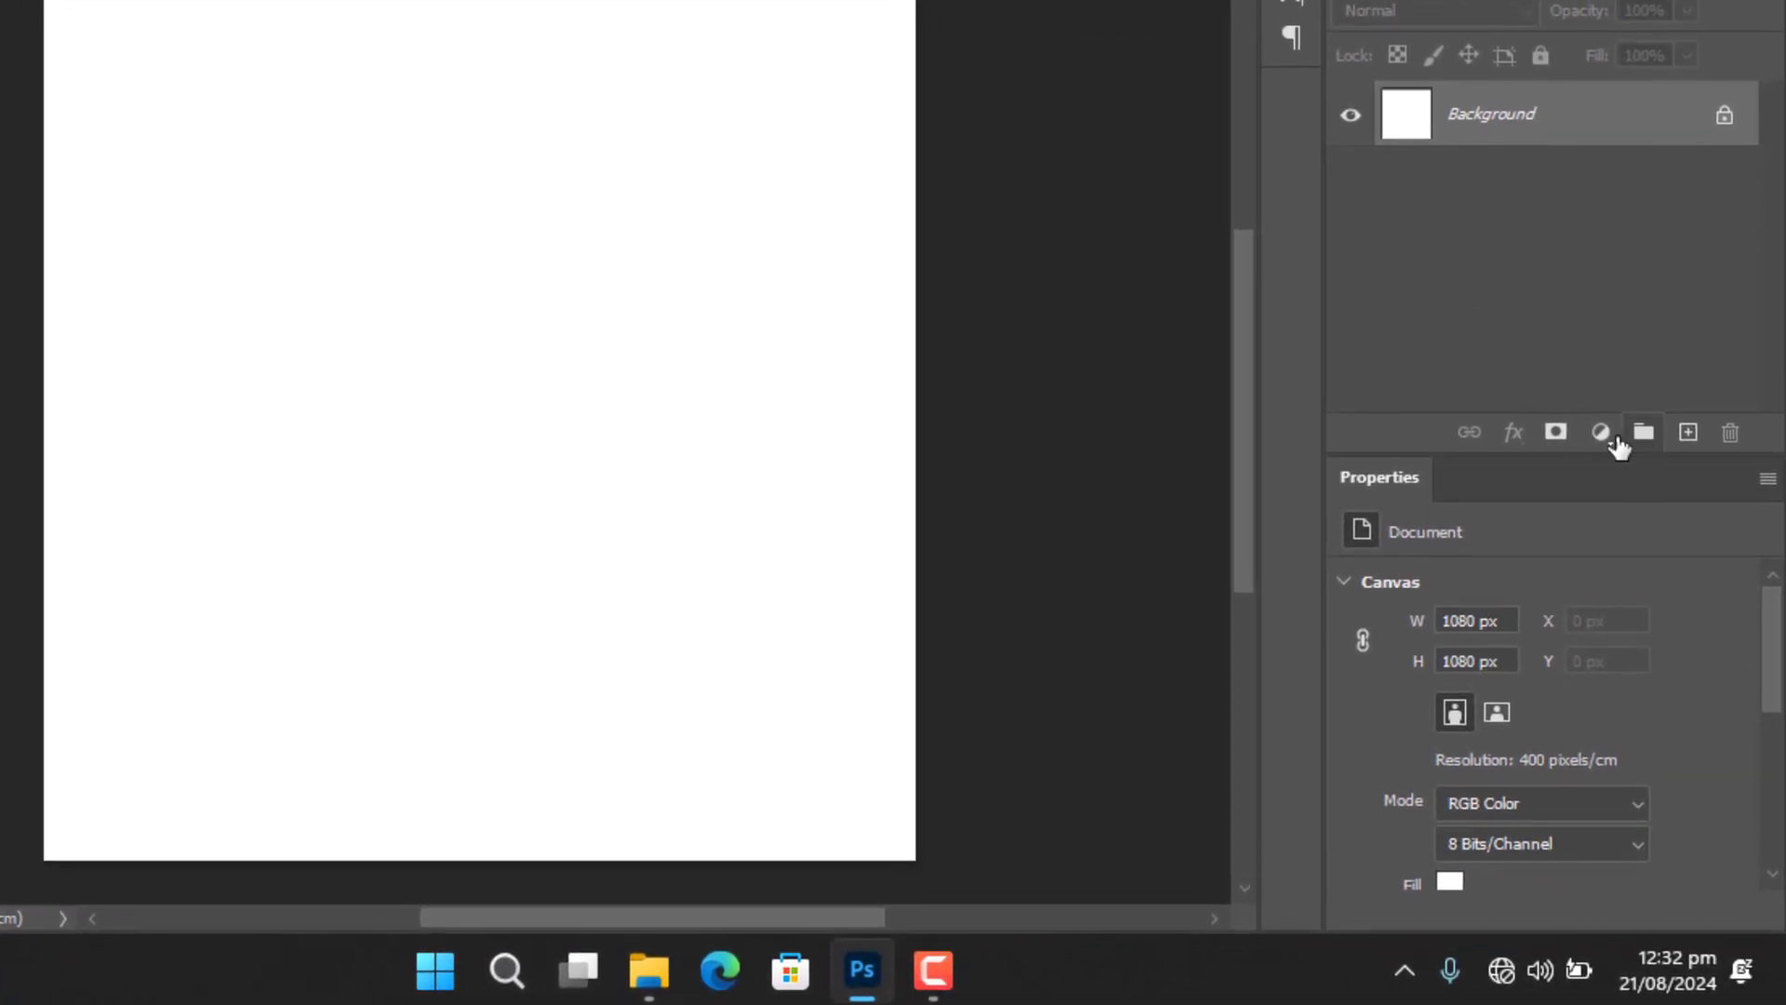
Add a gradient fill layer above the background and set its style to Radial.
{"action": "left_click", "coordinate": [1600, 590]}
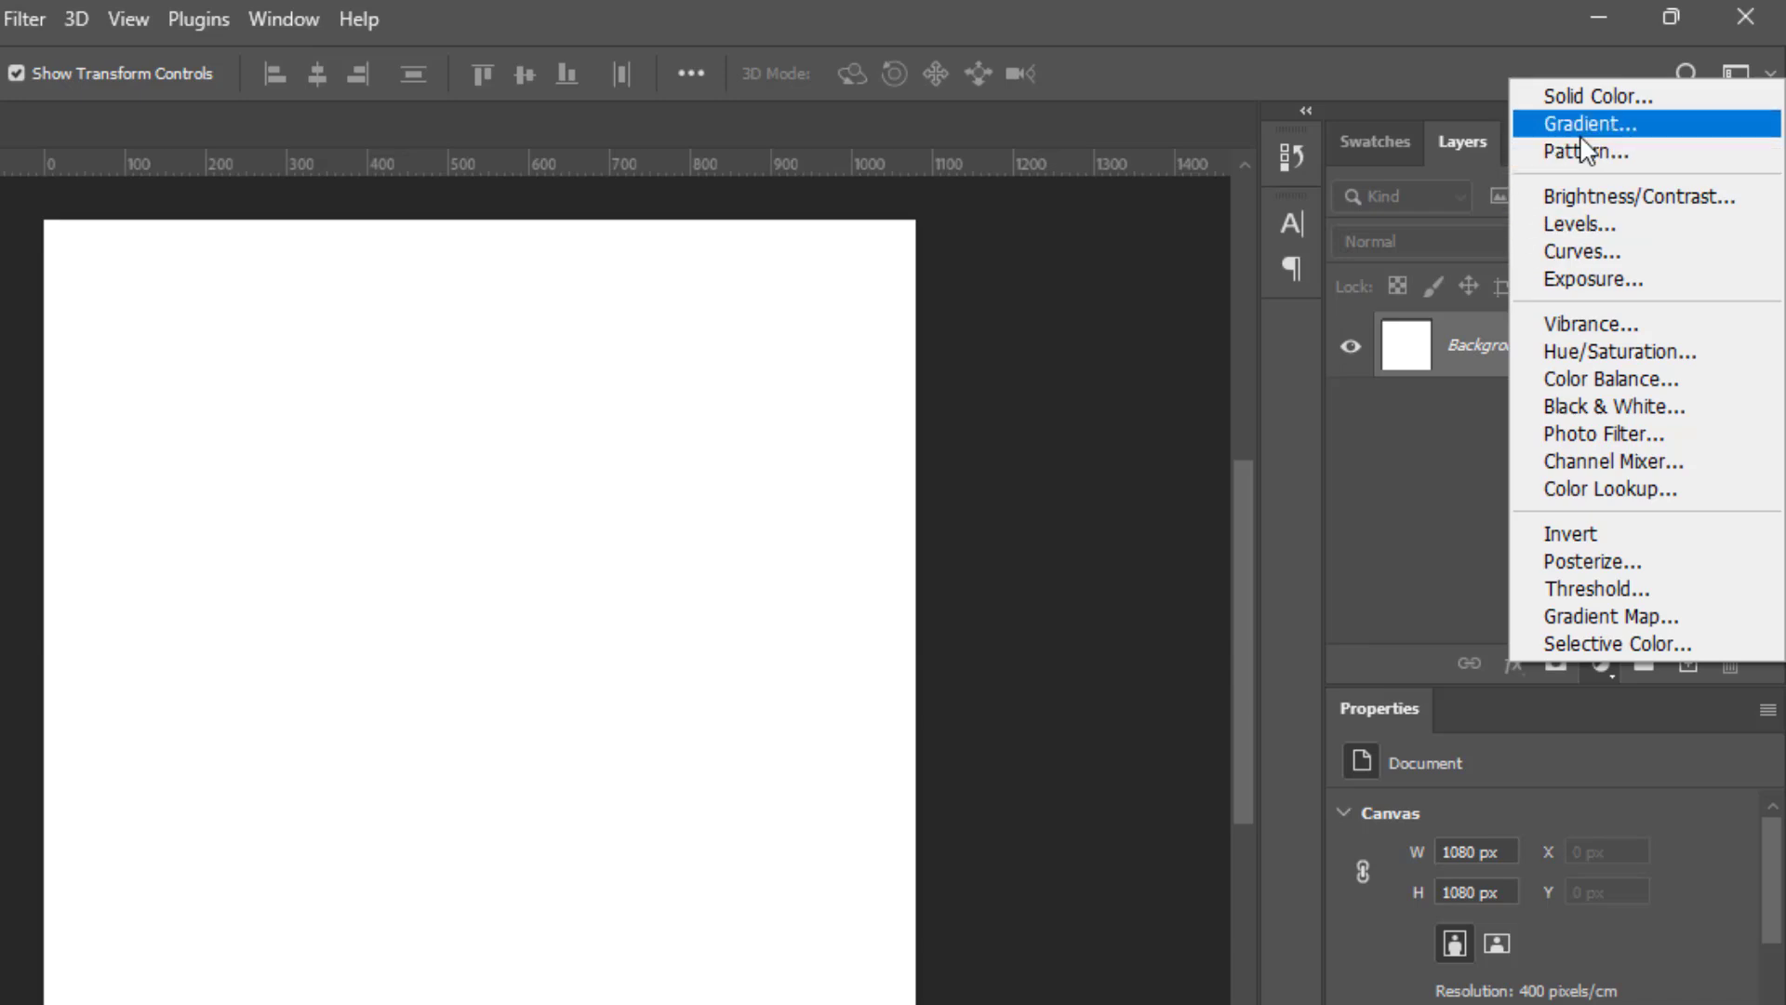
{"action": "left_click", "coordinate": [1589, 123]}
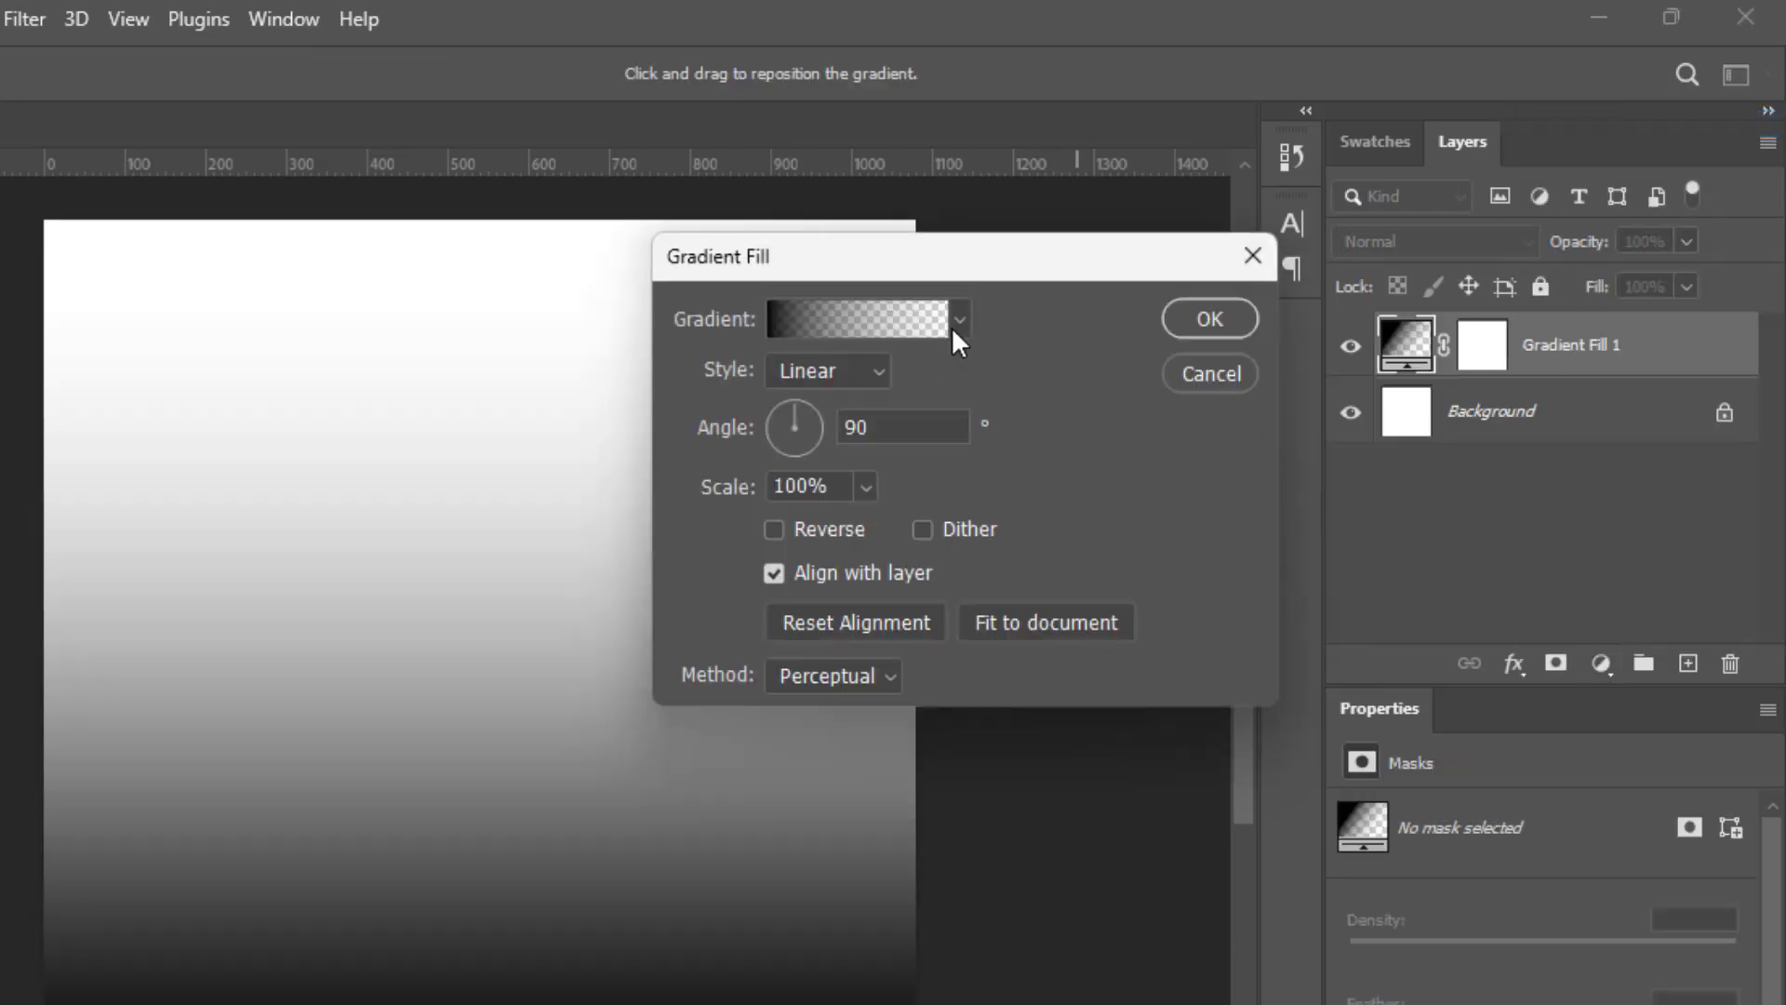
{"action": "left_click", "coordinate": [880, 373]}
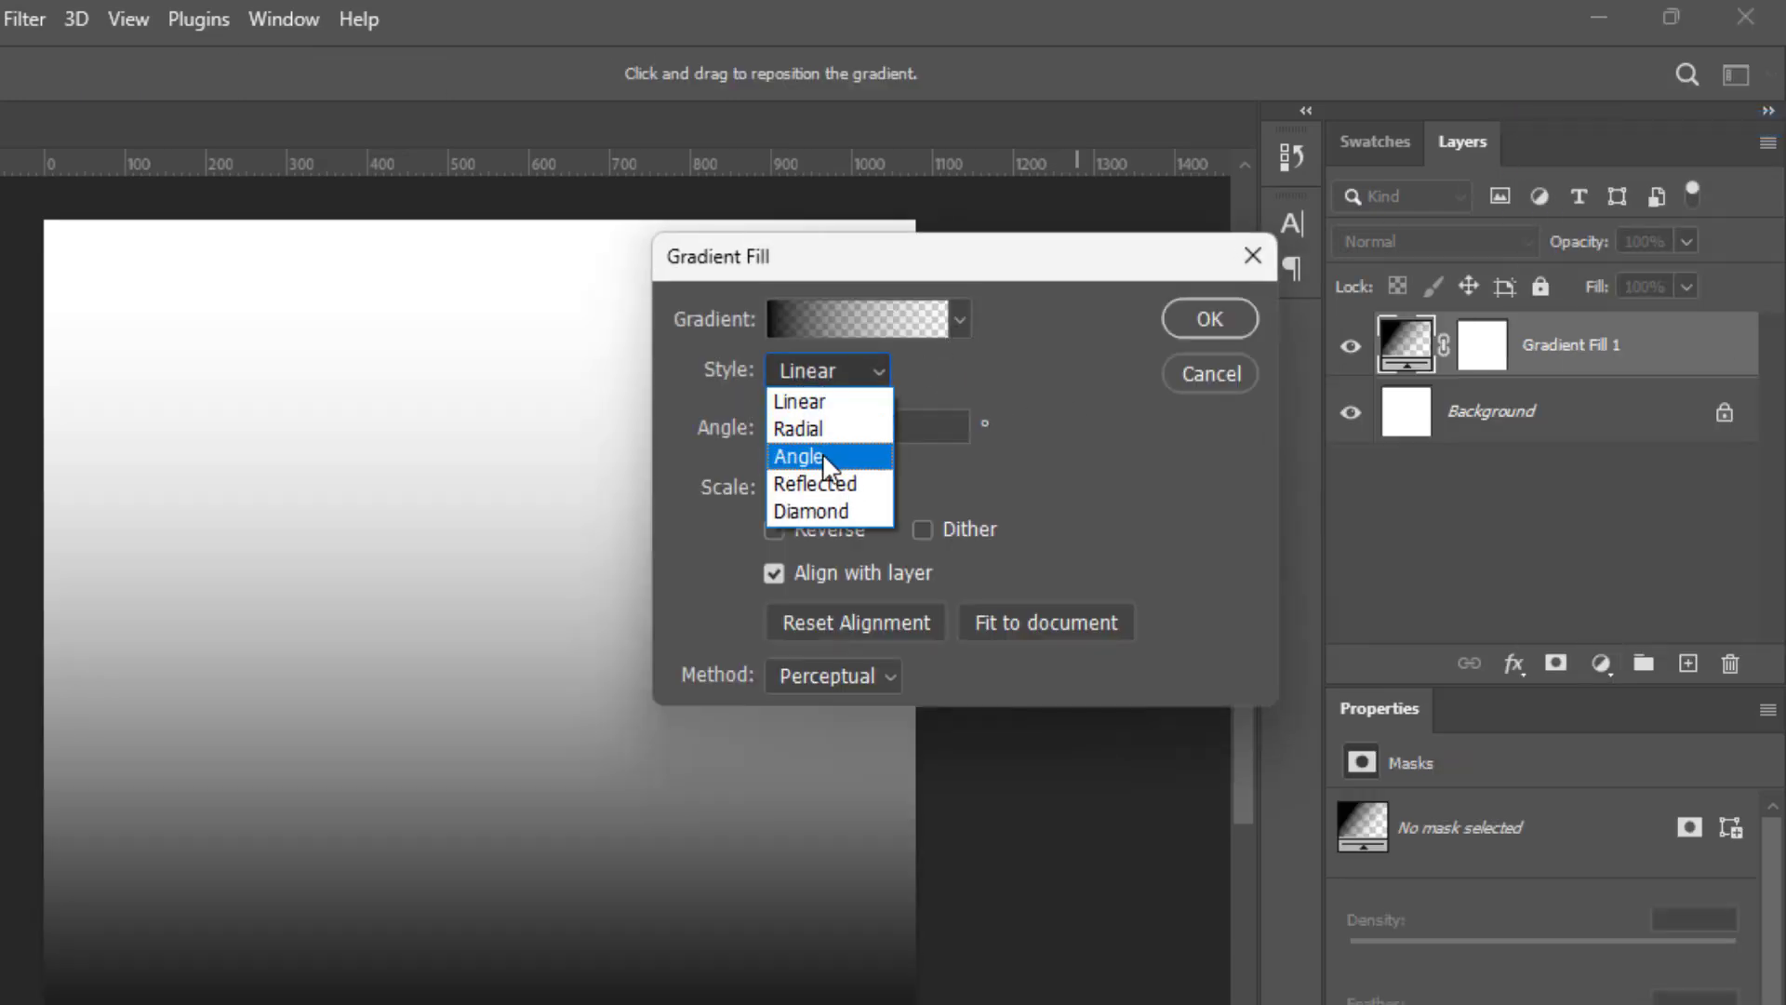
{"action": "left_click", "coordinate": [878, 430]}
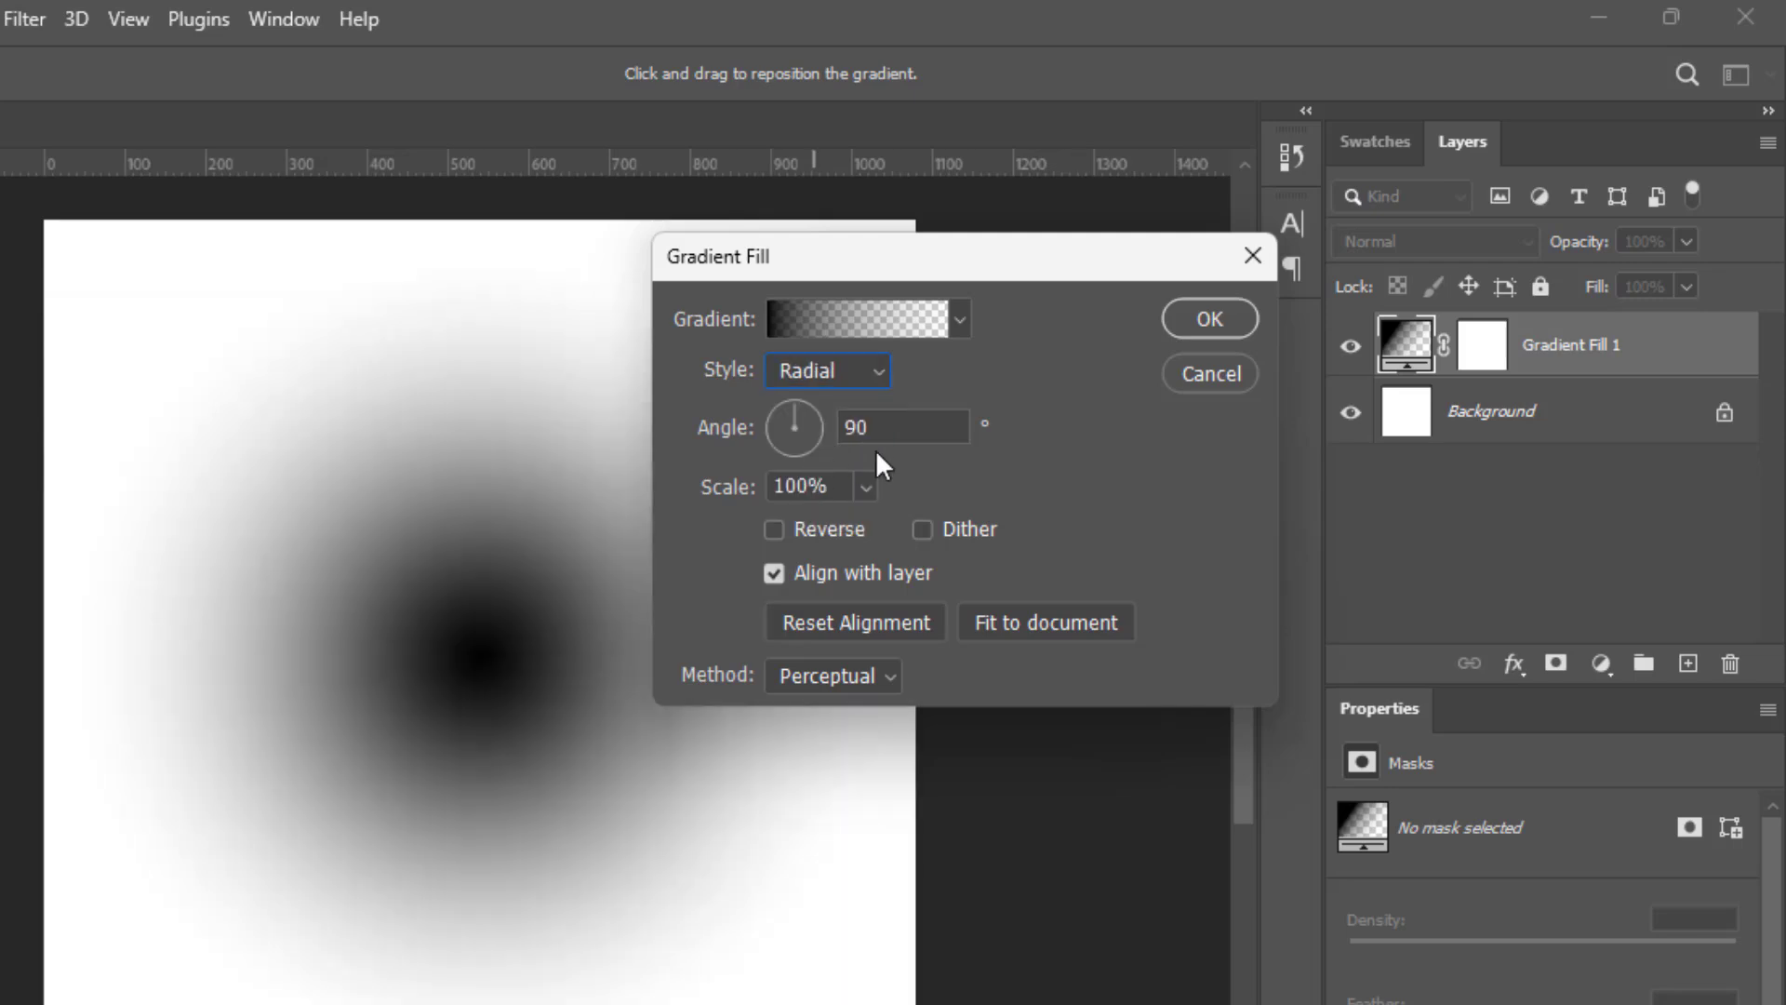
Choose the yellow-to-coral-red preset for the gradient fill and apply it.
{"action": "left_click", "coordinate": [962, 320]}
{"action": "left_click_drag", "start_coordinate": [985, 480], "coordinate": [997, 432]}
{"action": "scroll", "coordinate": [991, 440], "scroll_direction": "down", "scroll_amount": 3}
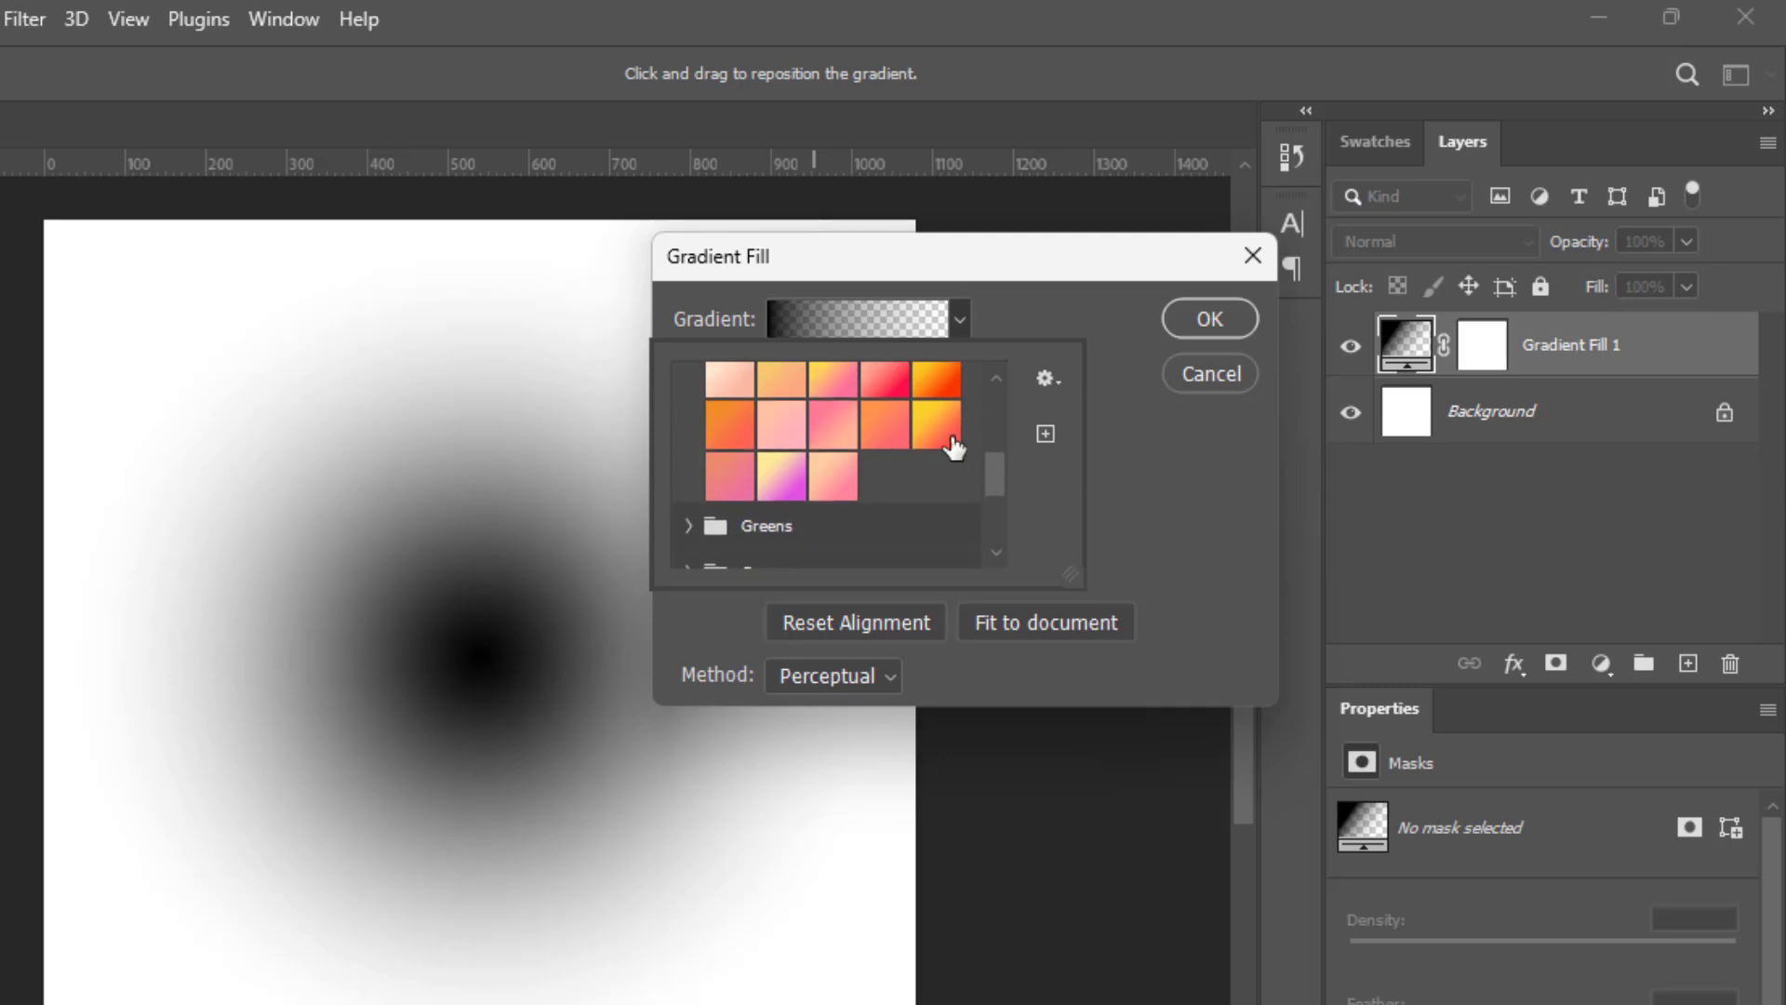
{"action": "left_click", "coordinate": [956, 443]}
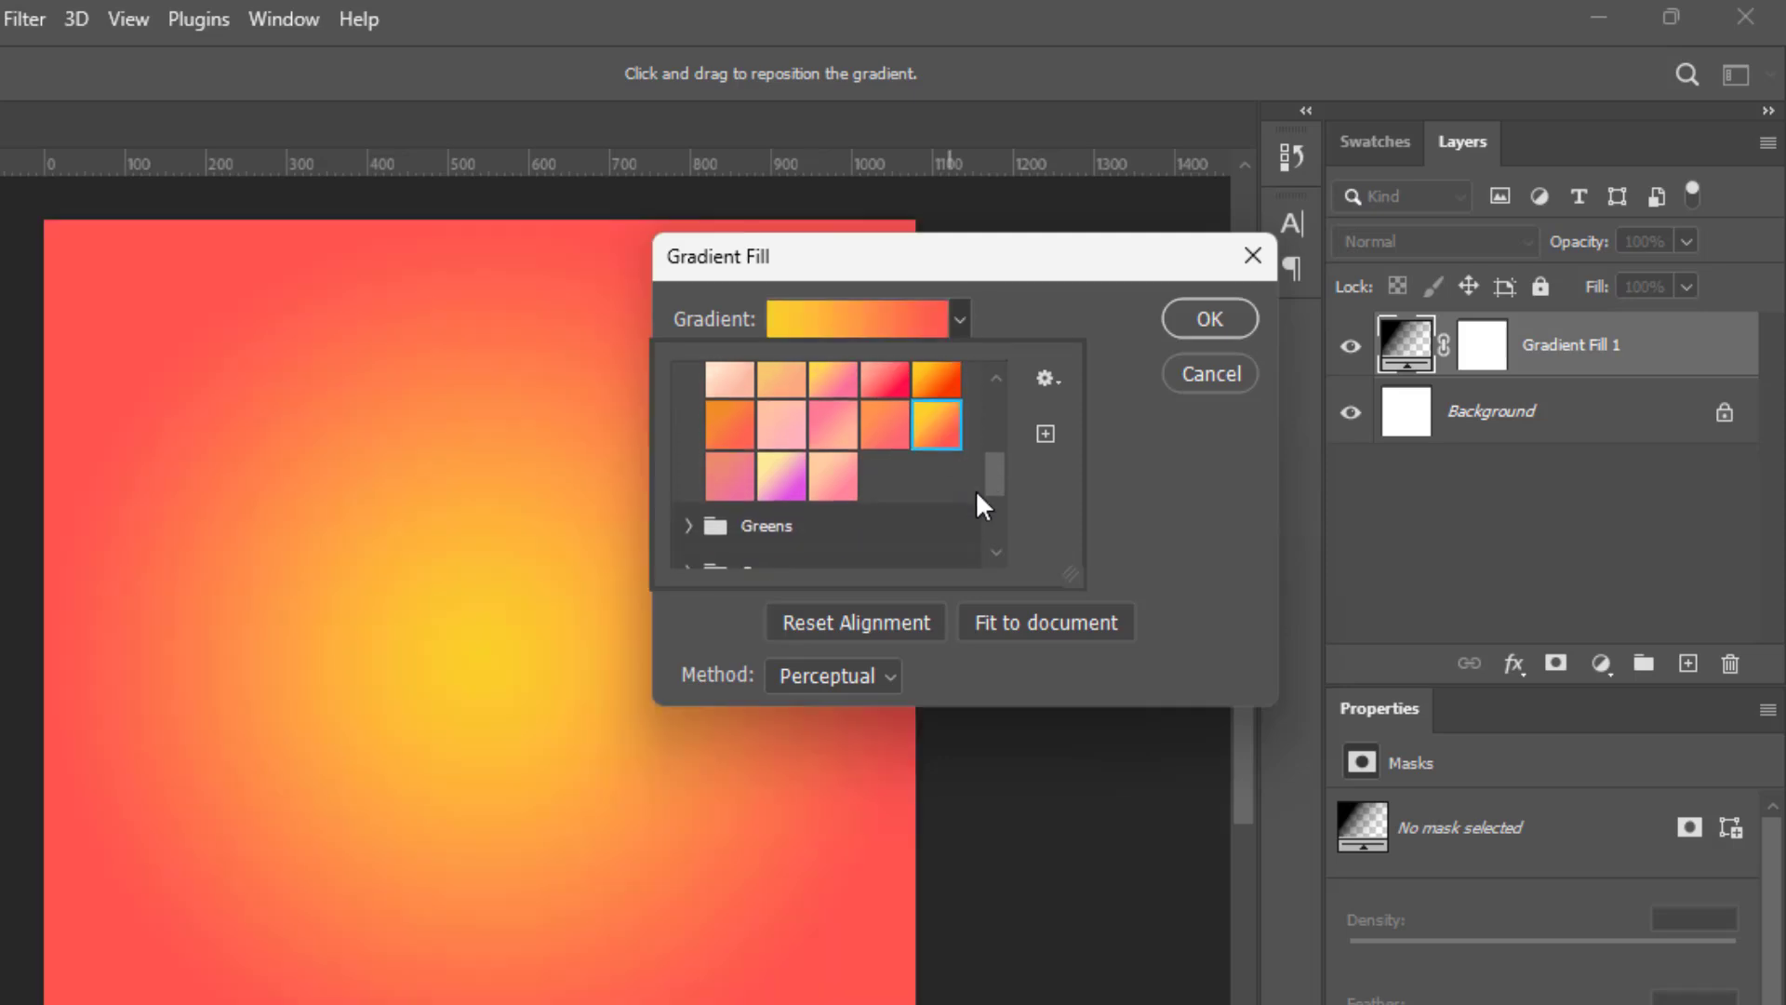
{"action": "left_click", "coordinate": [1197, 318]}
{"action": "left_click", "coordinate": [1193, 317]}
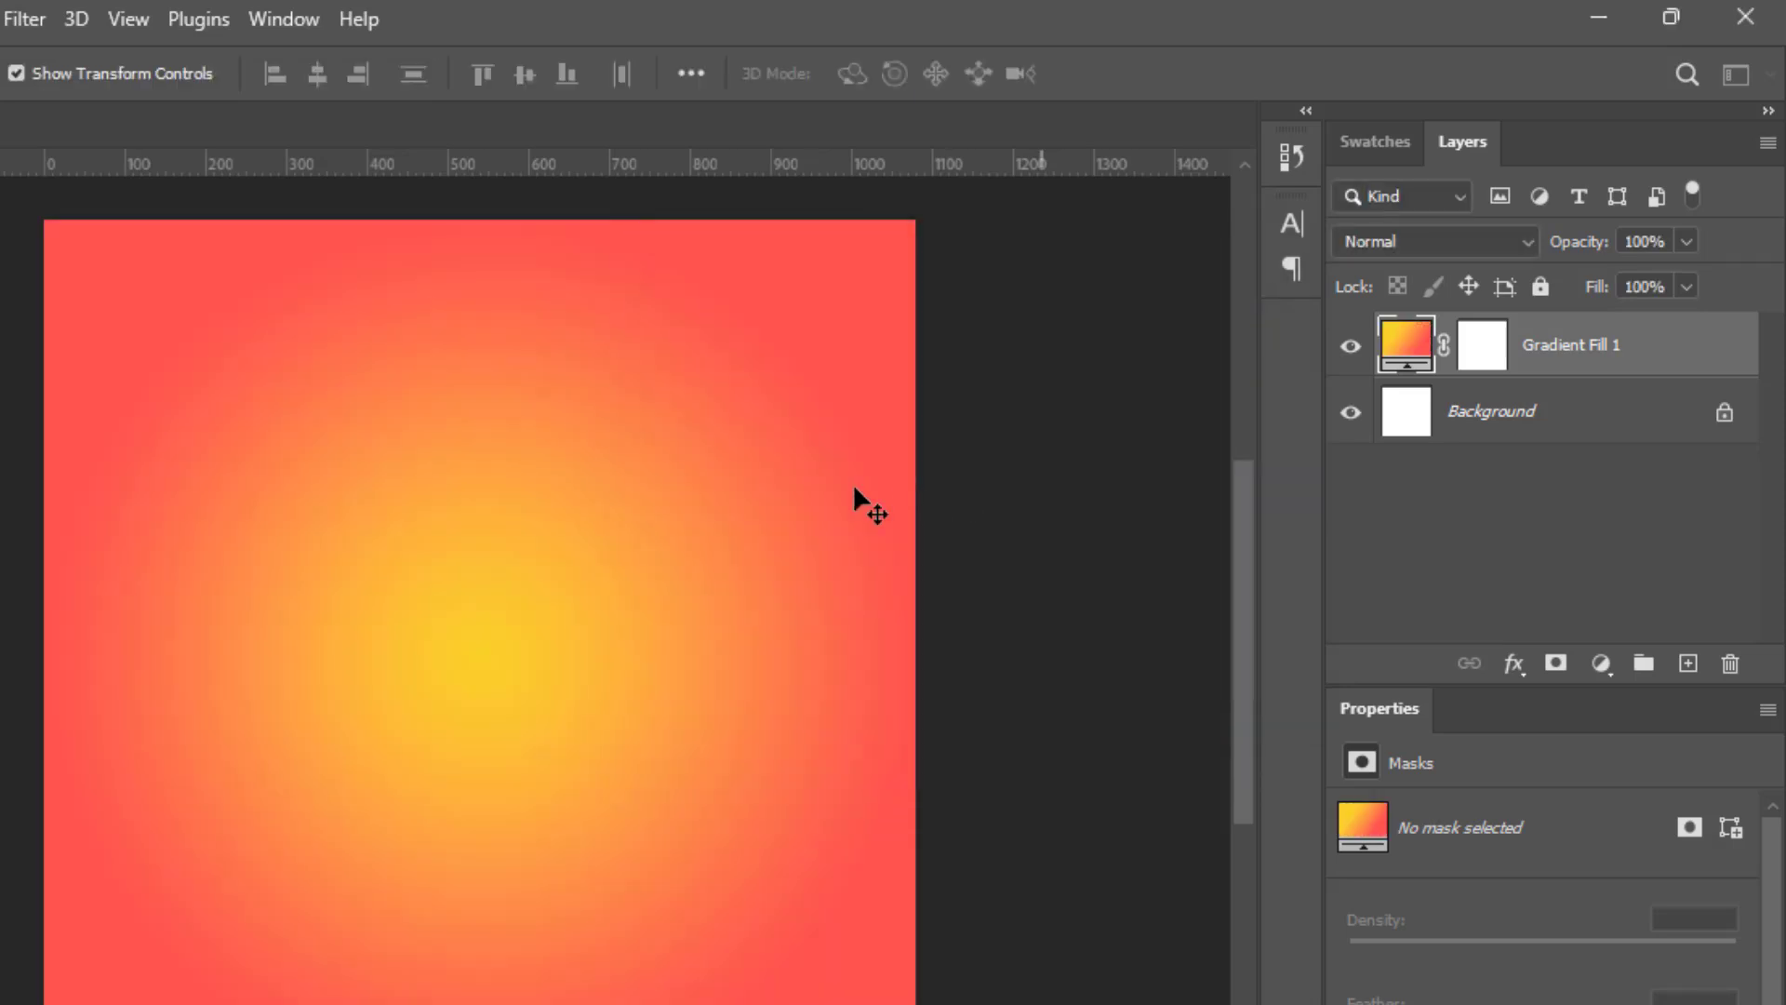
Set the scale of the gradient fill layer to 200%.
{"action": "double_click", "coordinate": [1396, 352]}
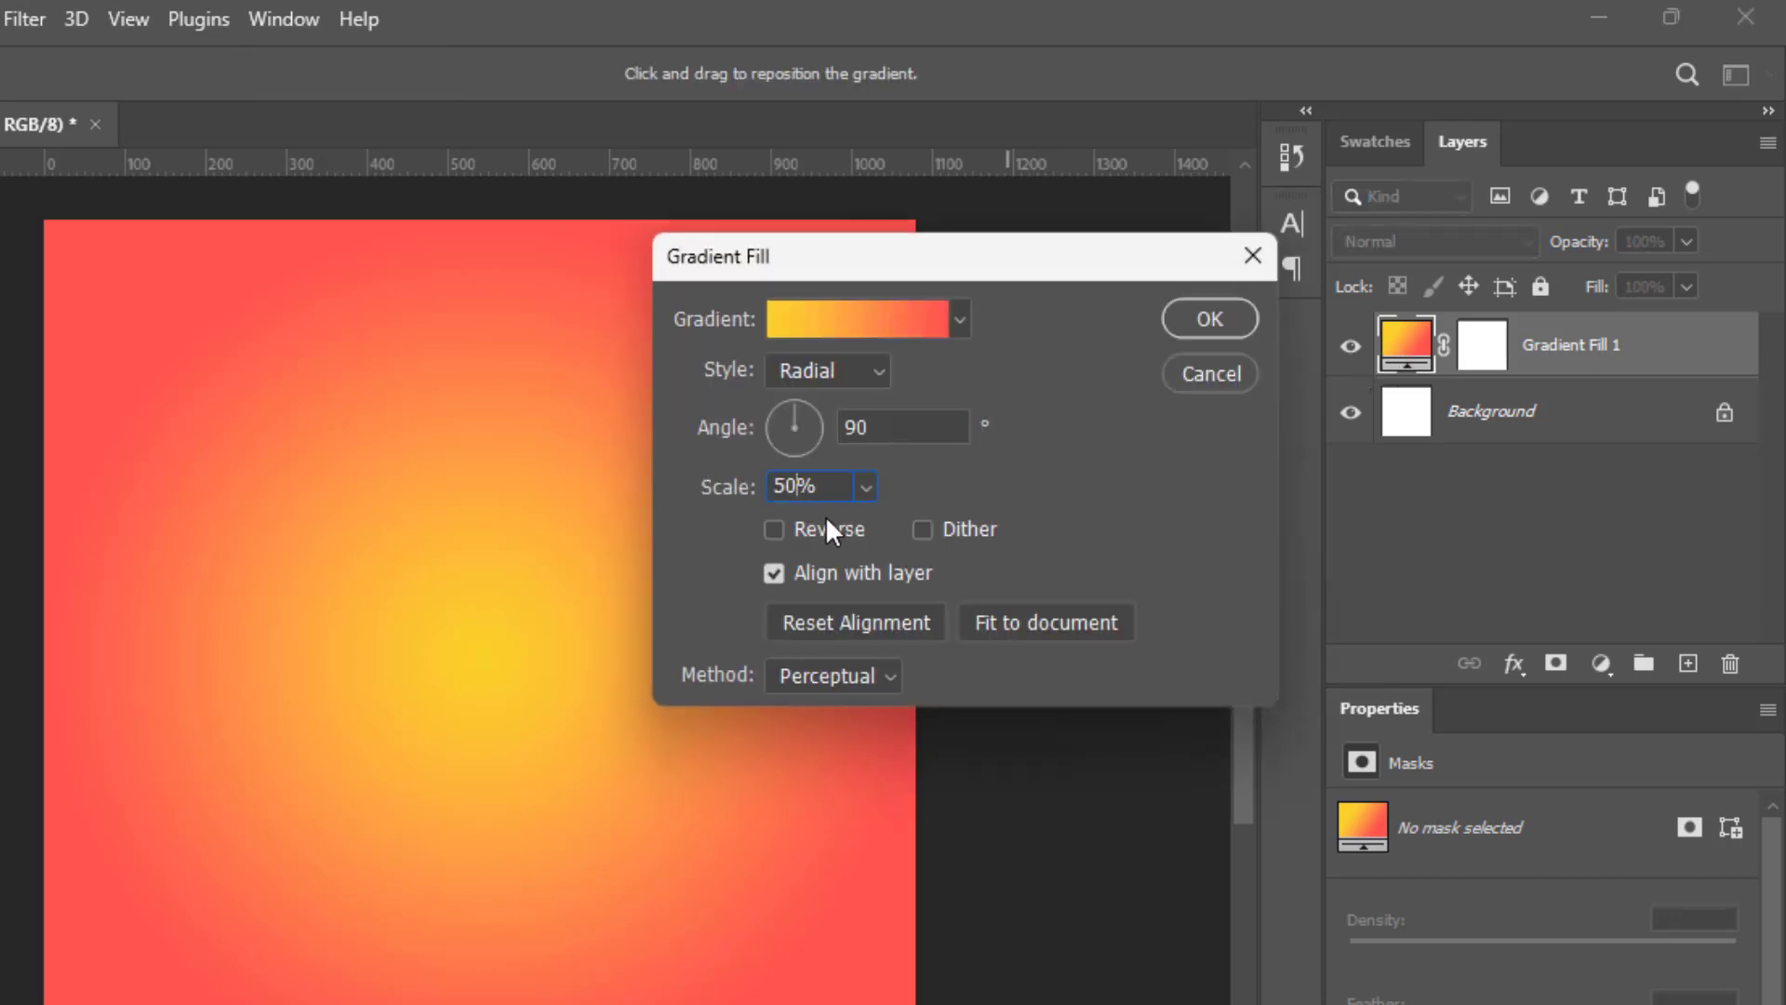
{"action": "key", "text": "BackSpace"}
{"action": "type", "text": "200"}
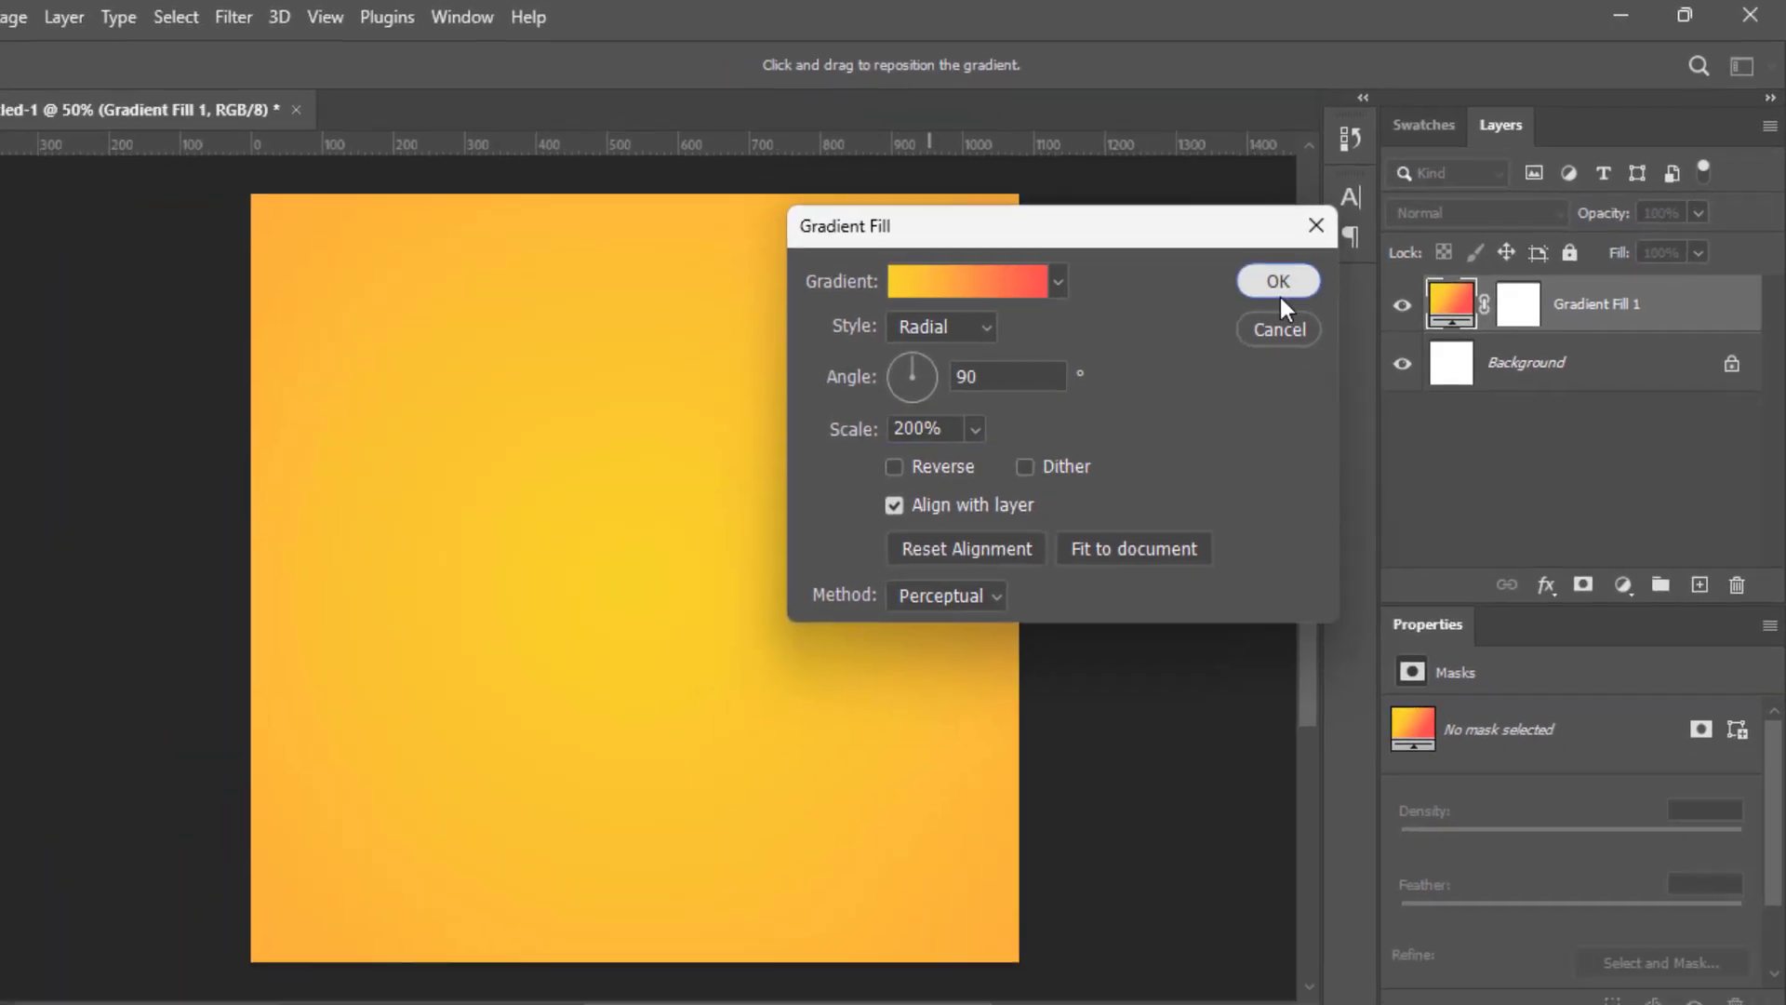
{"action": "left_click", "coordinate": [1210, 319]}
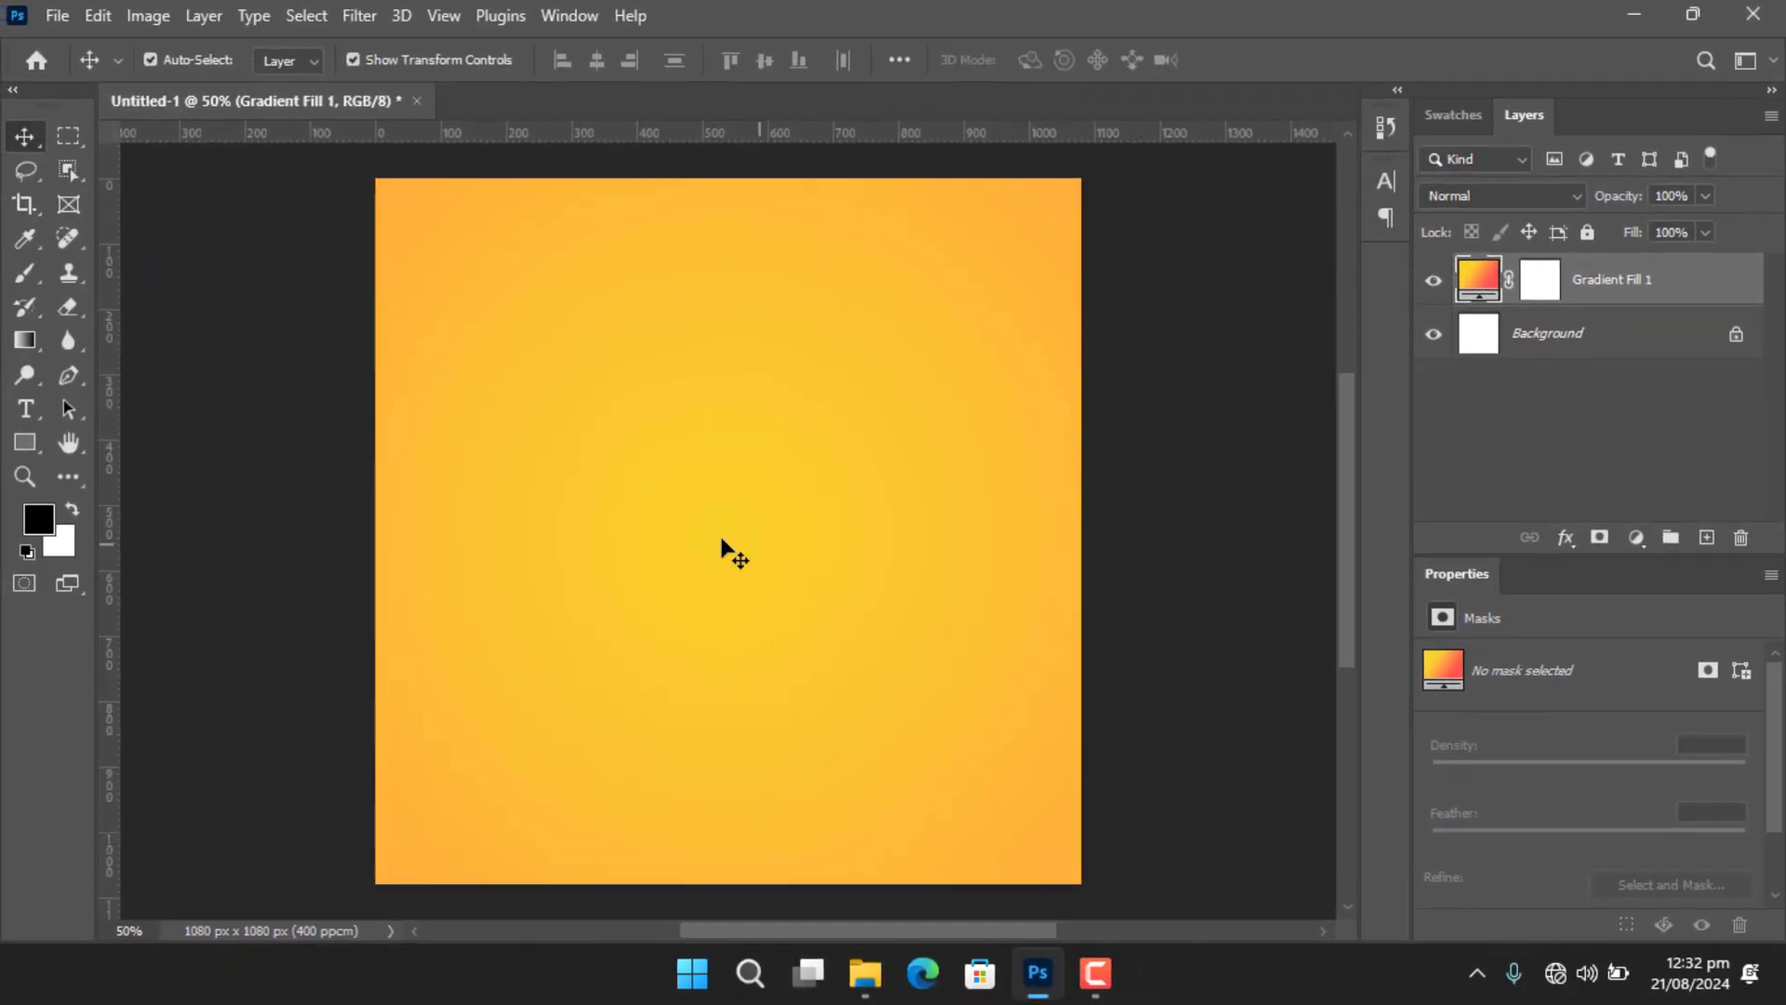
Place the TEXTURE image from the FANTAL POSTER folder over the canvas and set its blend mode to Multiply.
{"action": "left_click", "coordinate": [865, 979]}
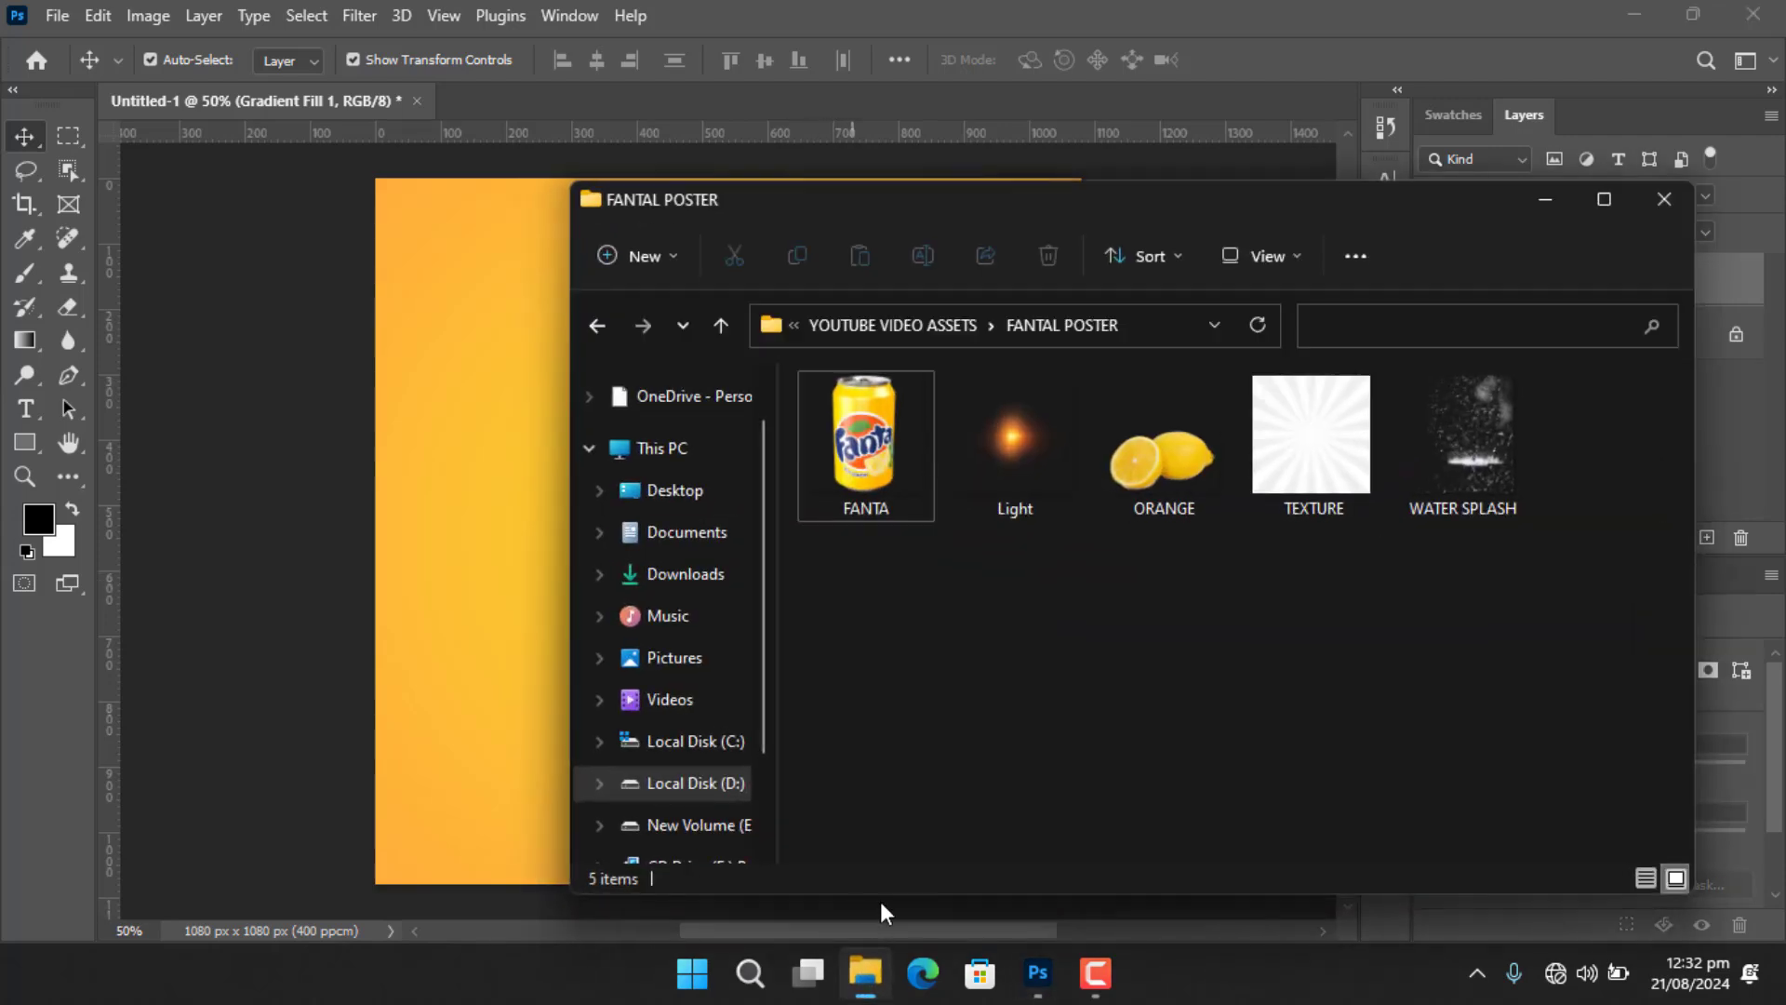
{"action": "left_click_drag", "start_coordinate": [1325, 415], "coordinate": [500, 398]}
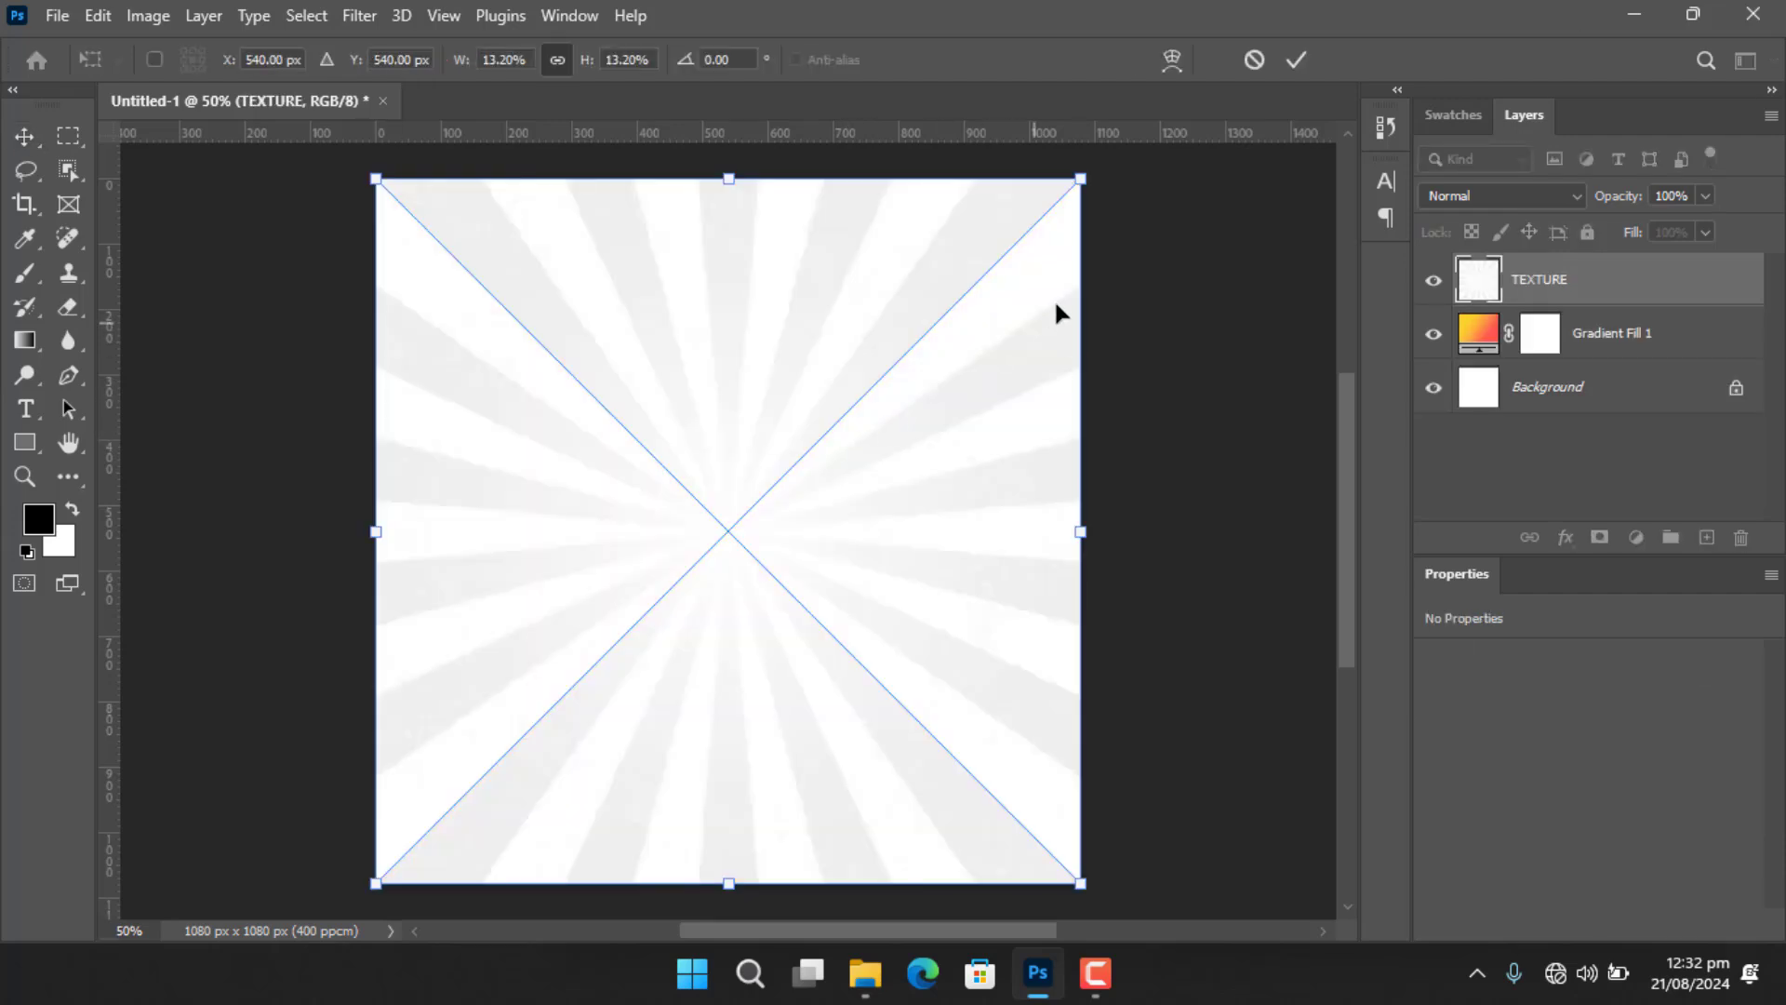
{"action": "left_click", "coordinate": [1295, 60]}
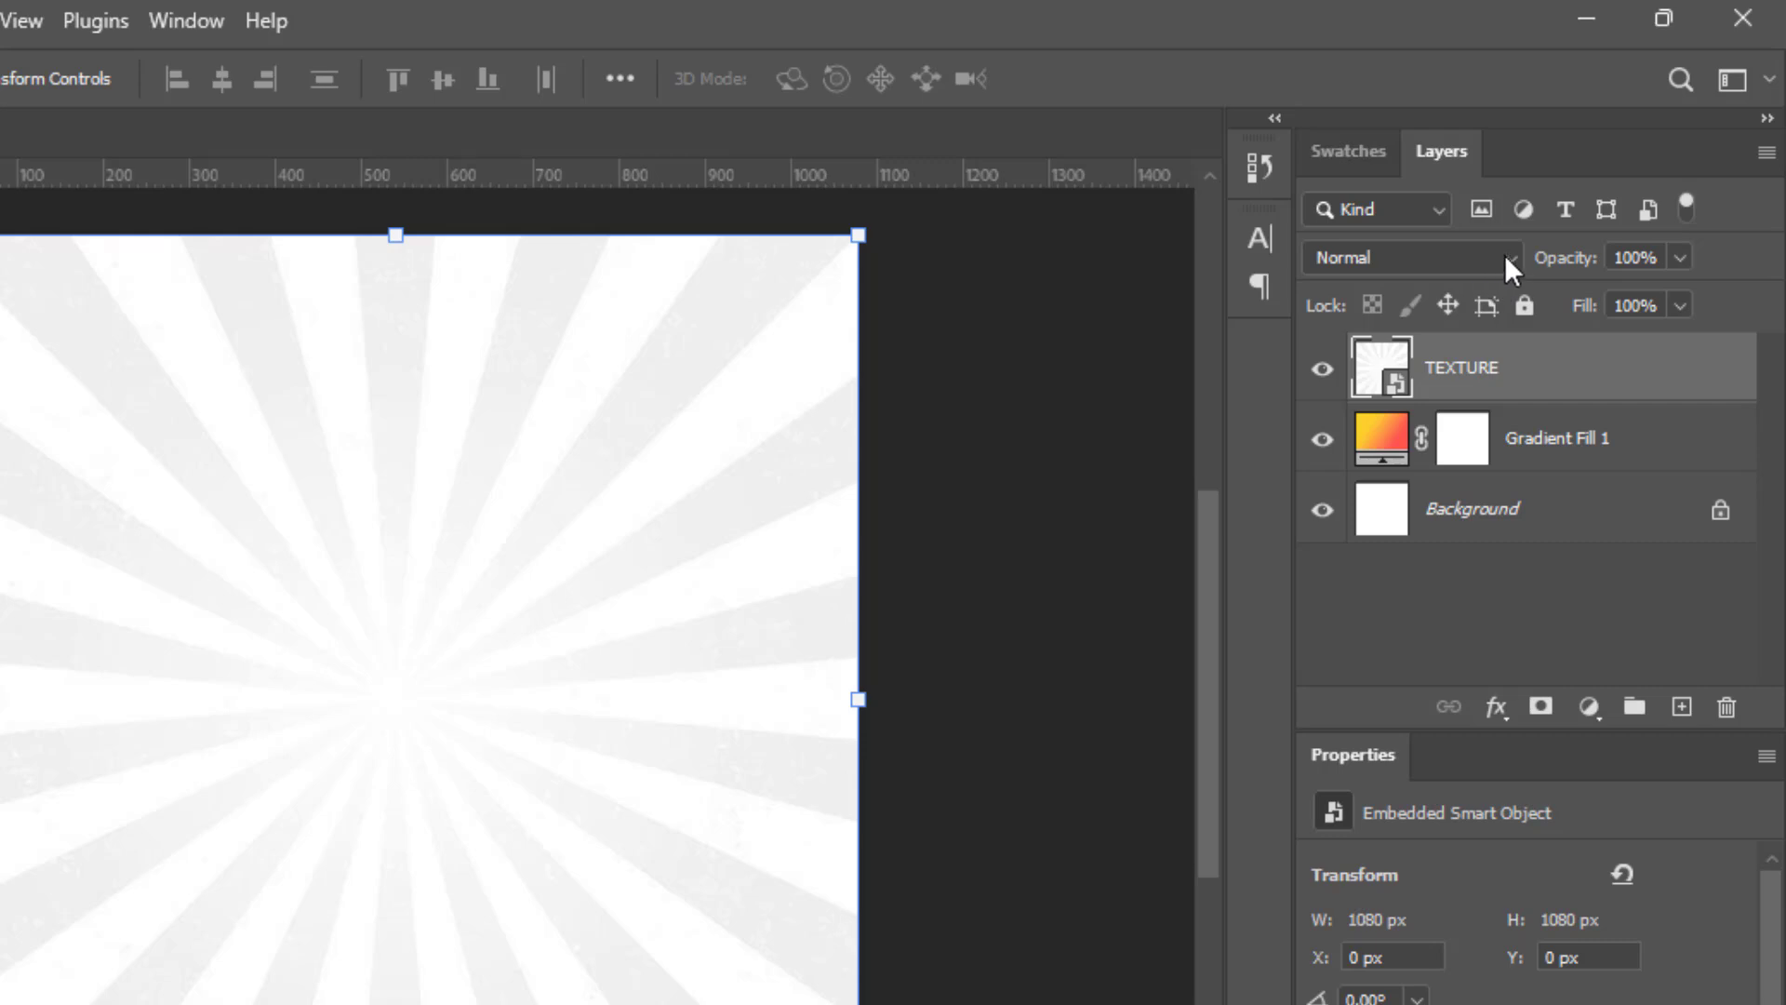
{"action": "left_click", "coordinate": [1504, 256]}
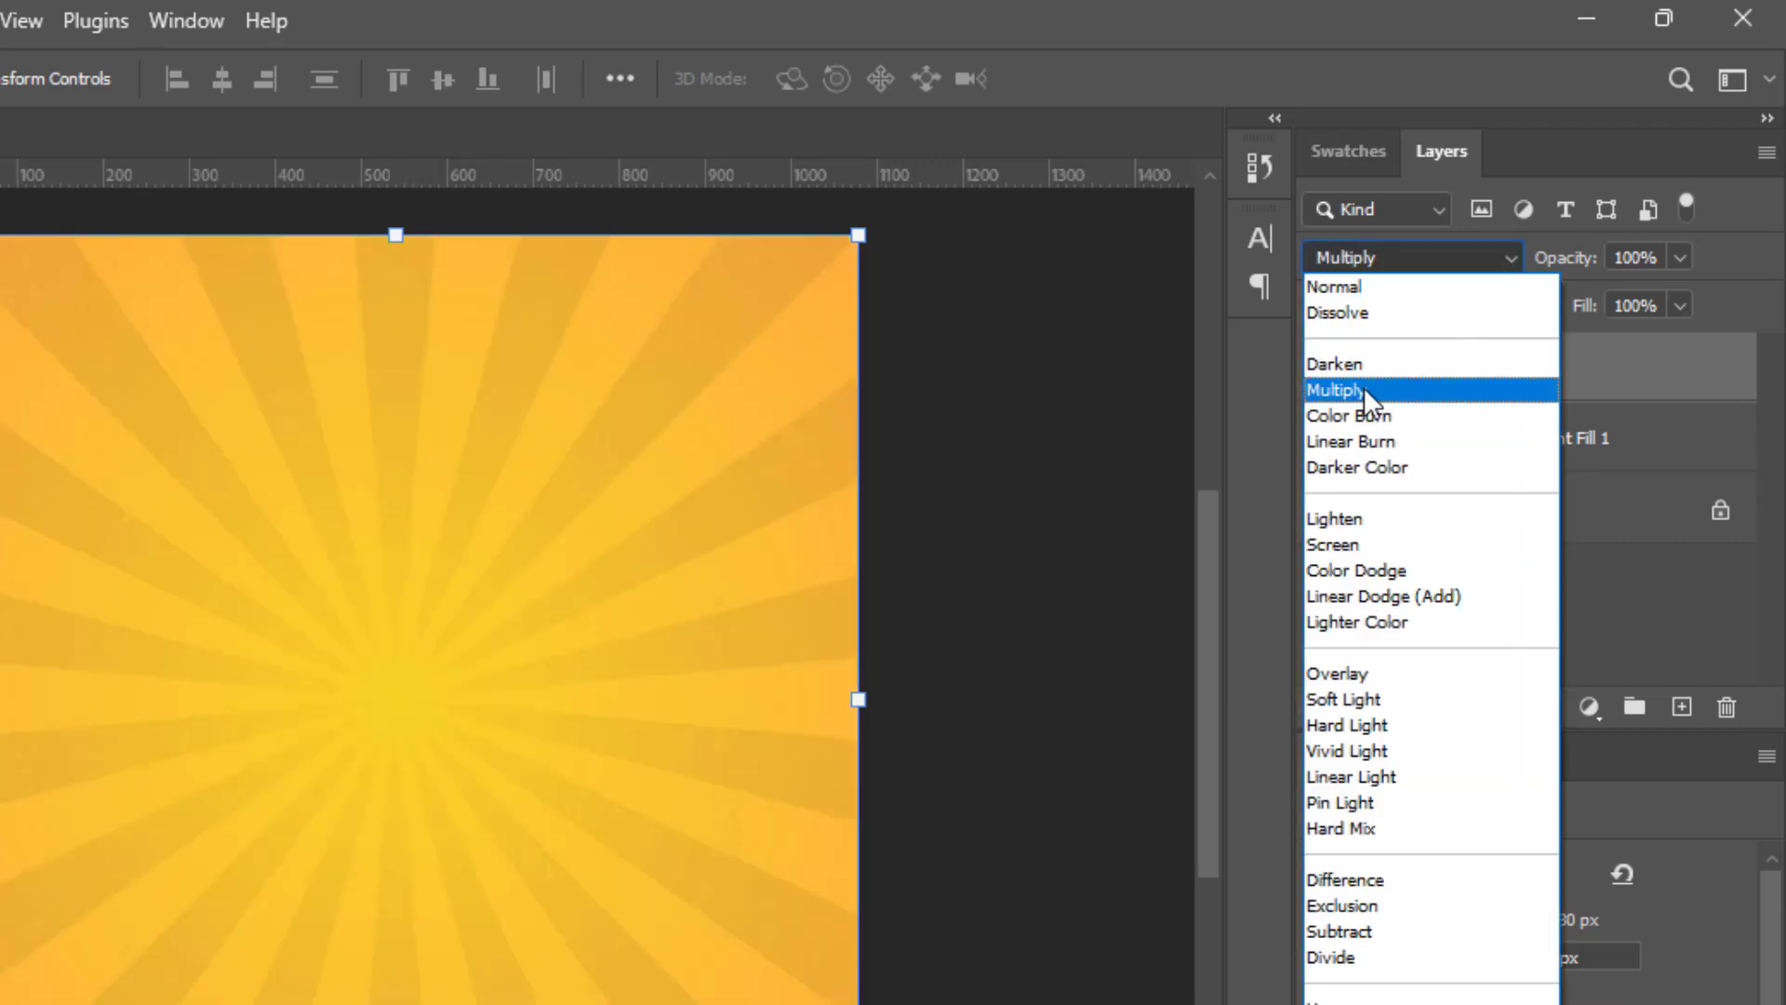
{"action": "left_click", "coordinate": [1364, 388]}
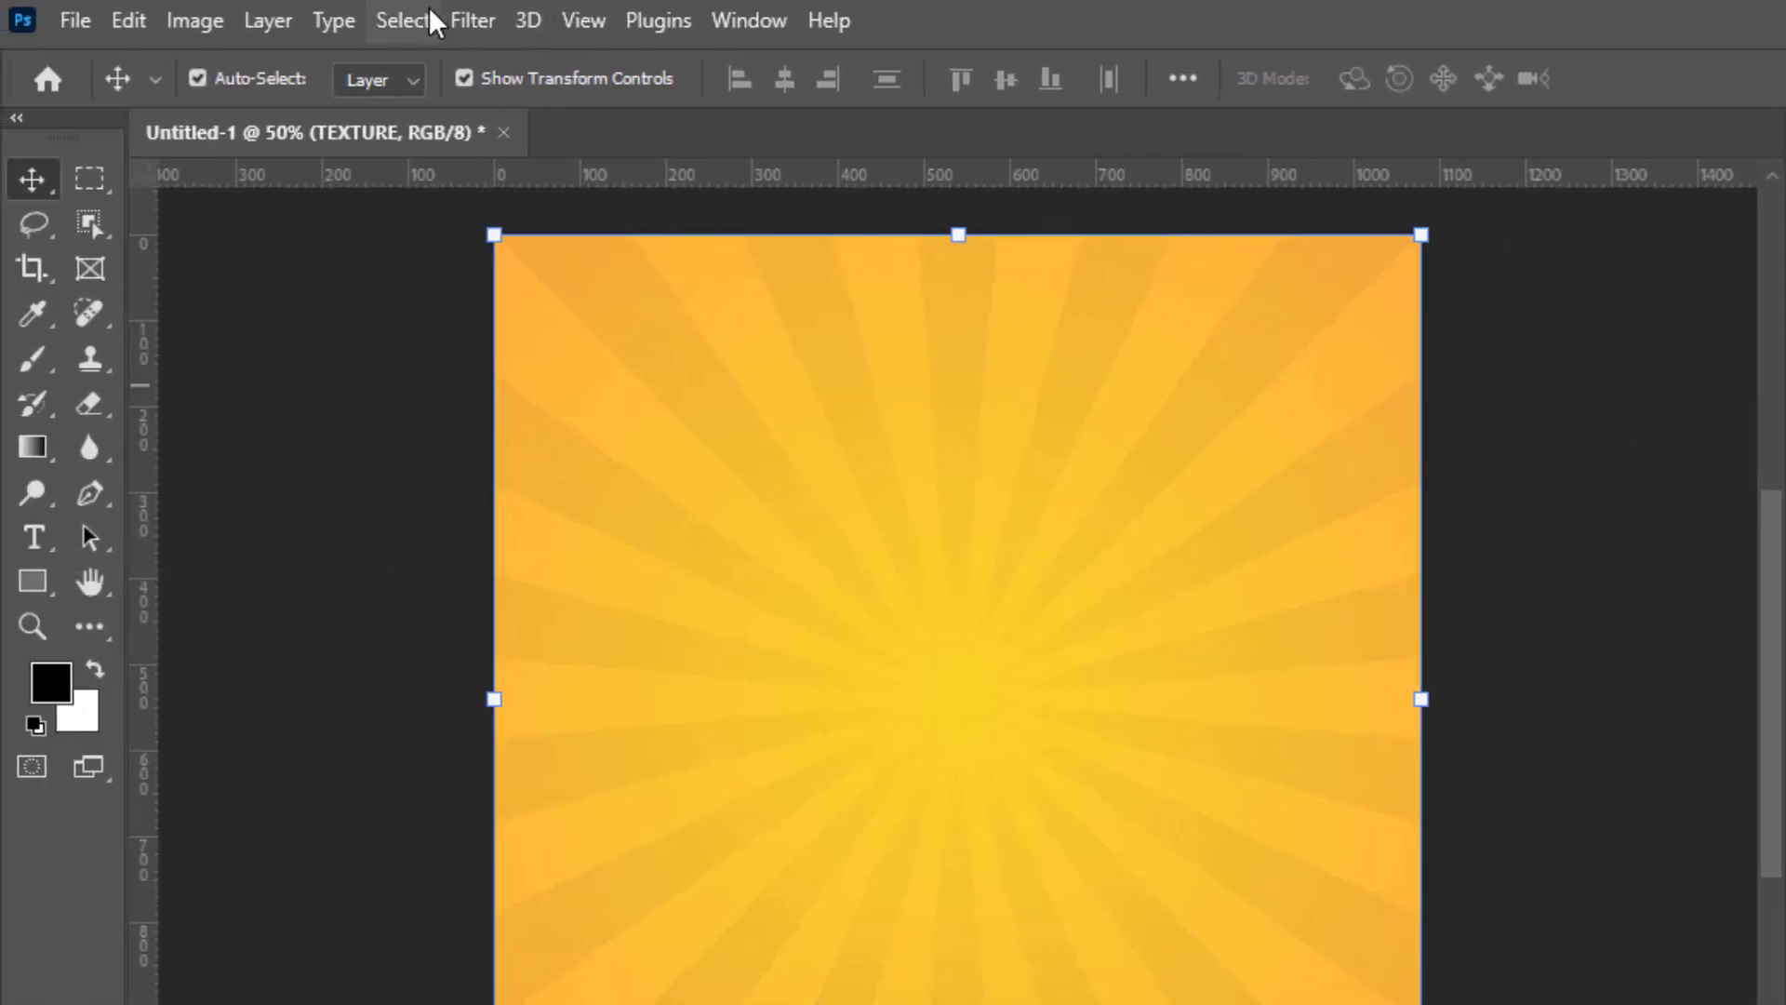
Apply a Gaussian Blur with a 4.6 pixel radius to the TEXTURE layer and set its opacity to 66%.
{"action": "left_click", "coordinate": [461, 20]}
{"action": "mouse_move", "coordinate": [758, 476]}
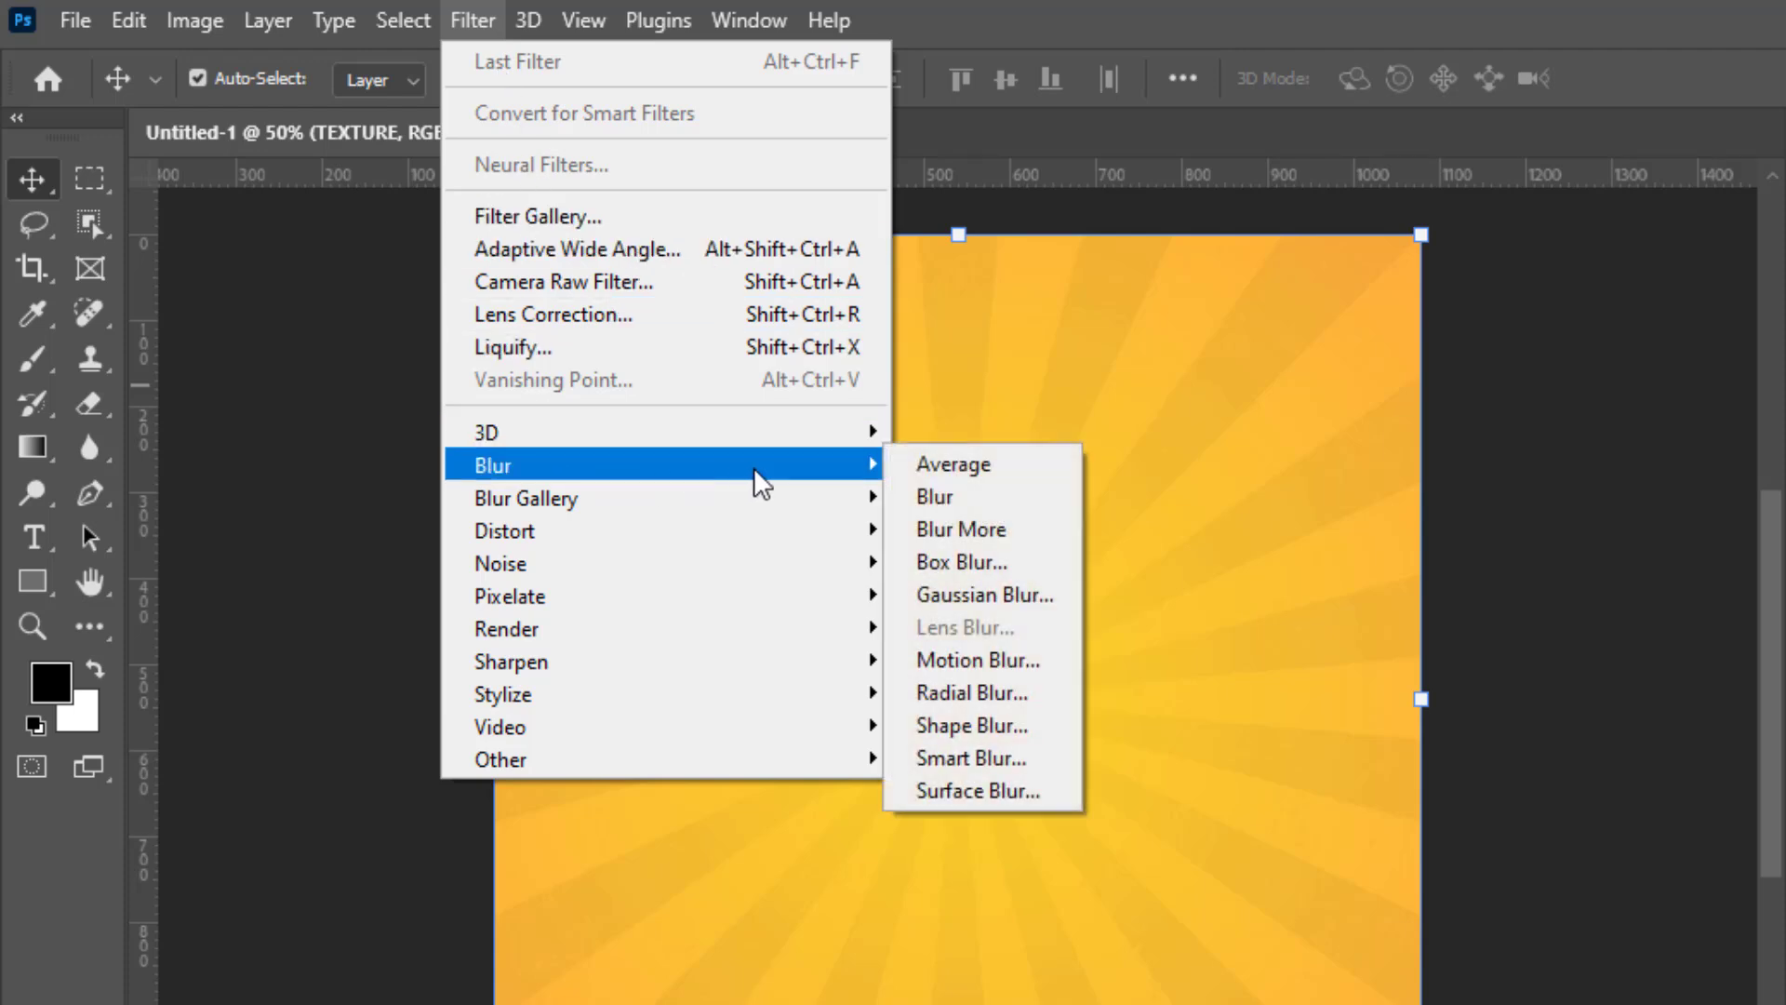
{"action": "left_click", "coordinate": [986, 595]}
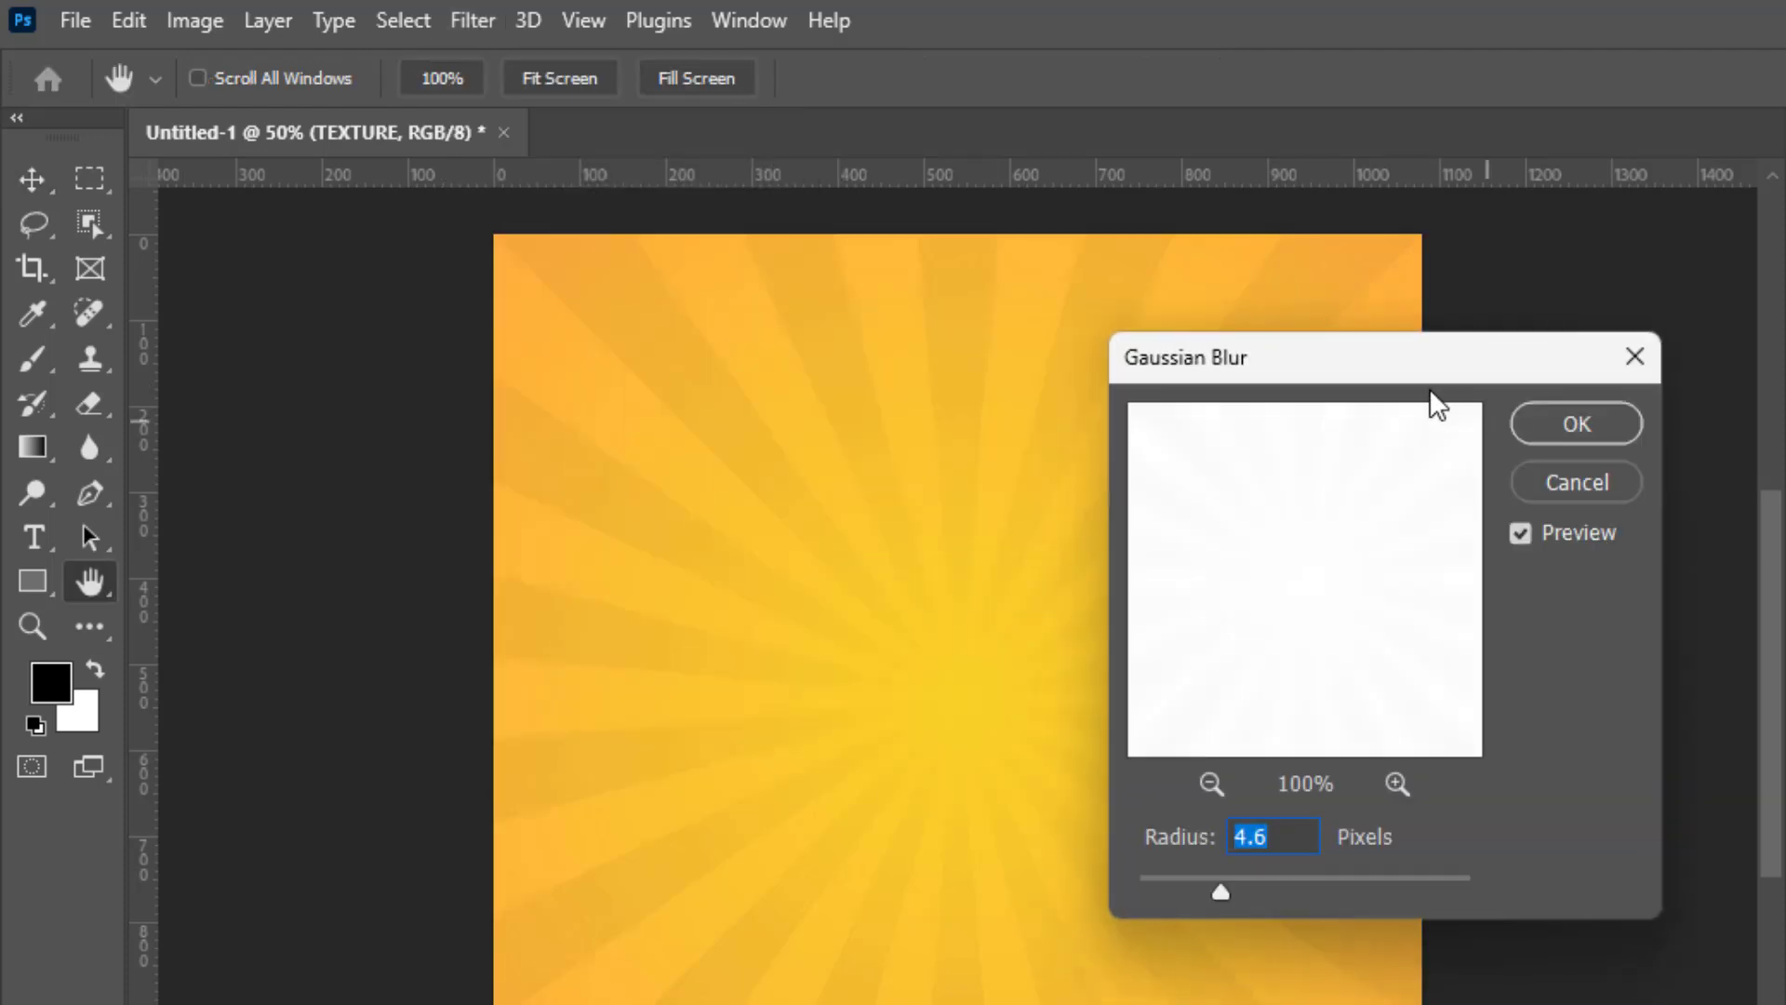
{"action": "left_click_drag", "start_coordinate": [1389, 364], "coordinate": [1478, 324]}
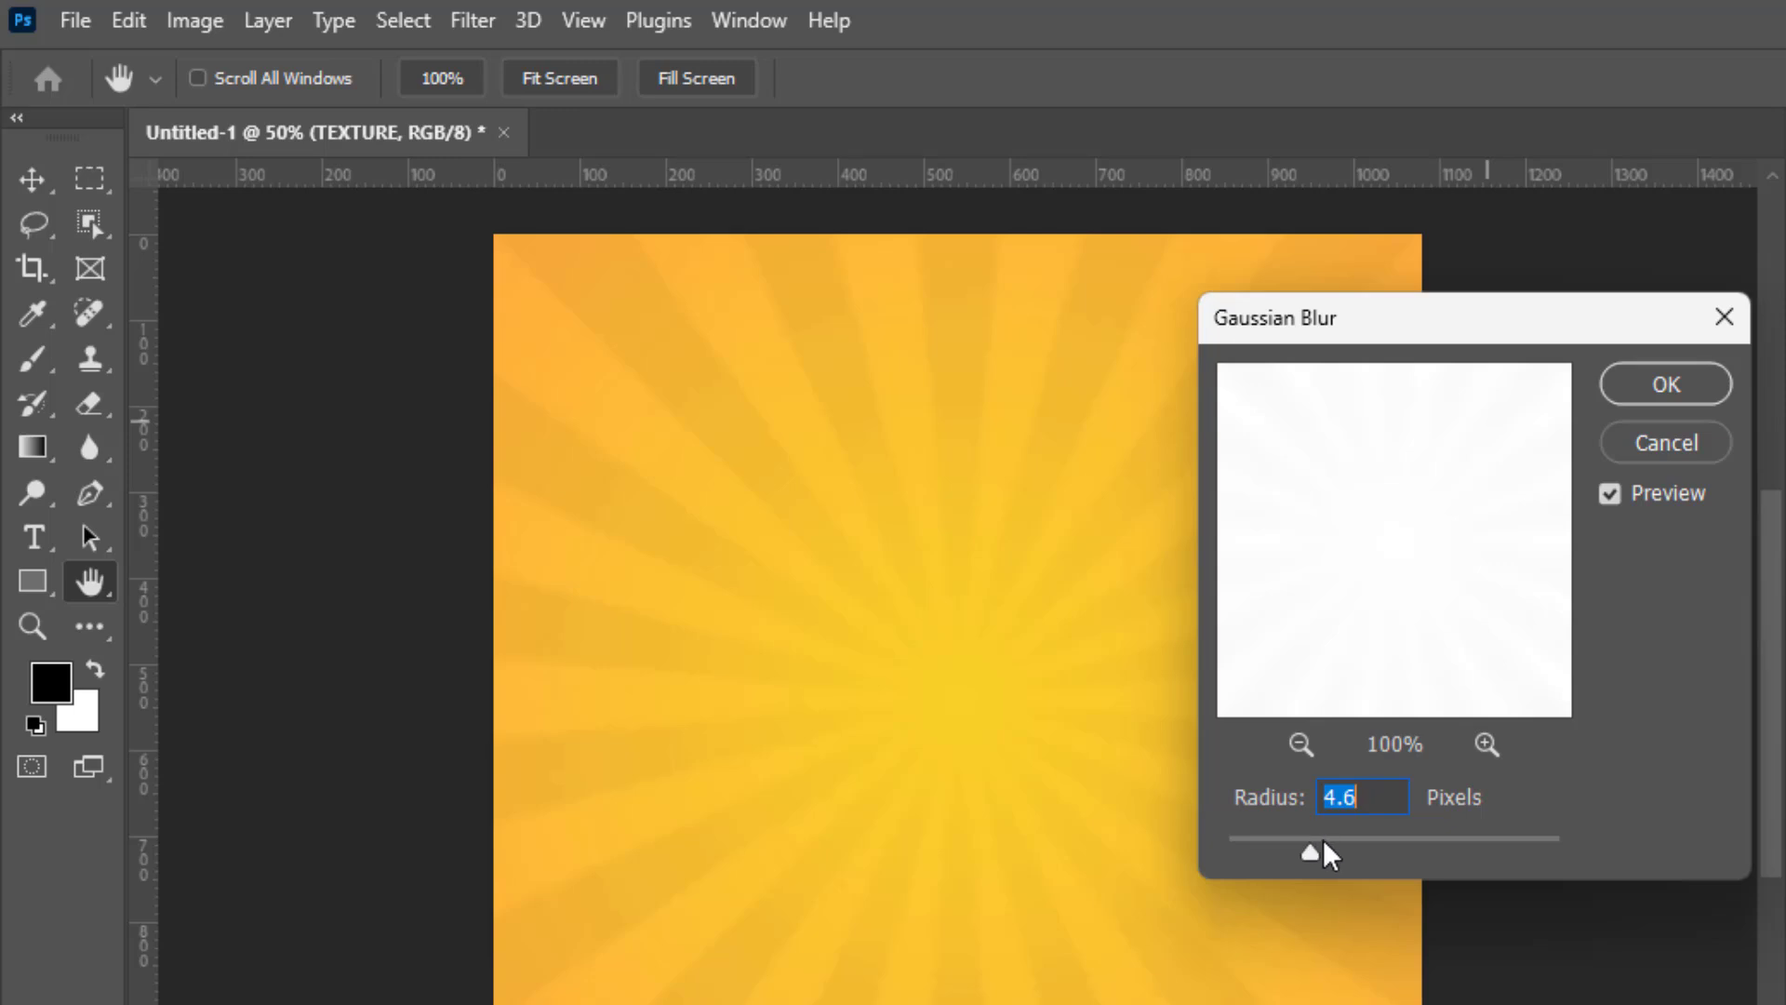
{"action": "left_click", "coordinate": [1670, 389]}
{"action": "key", "text": "v"}
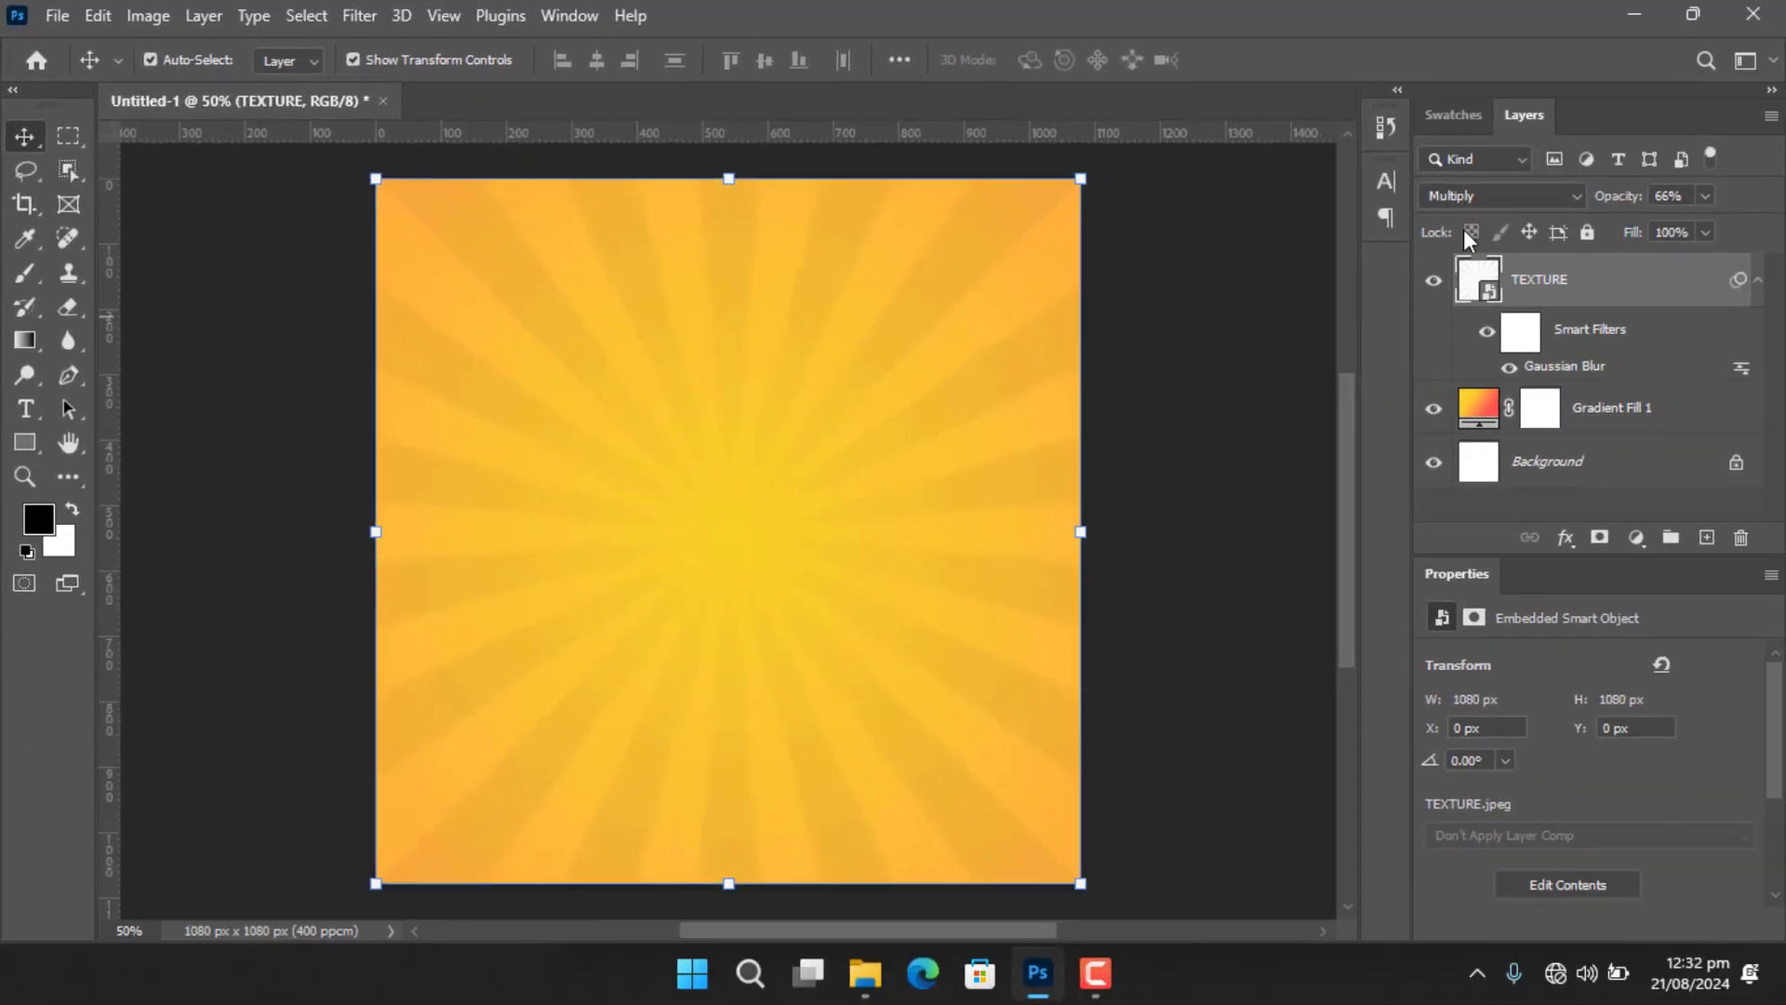
Unlock the Background layer and group it with the gradient fill and TEXTURE layers under the name BACKGROUND.
{"action": "left_click", "coordinate": [1736, 465]}
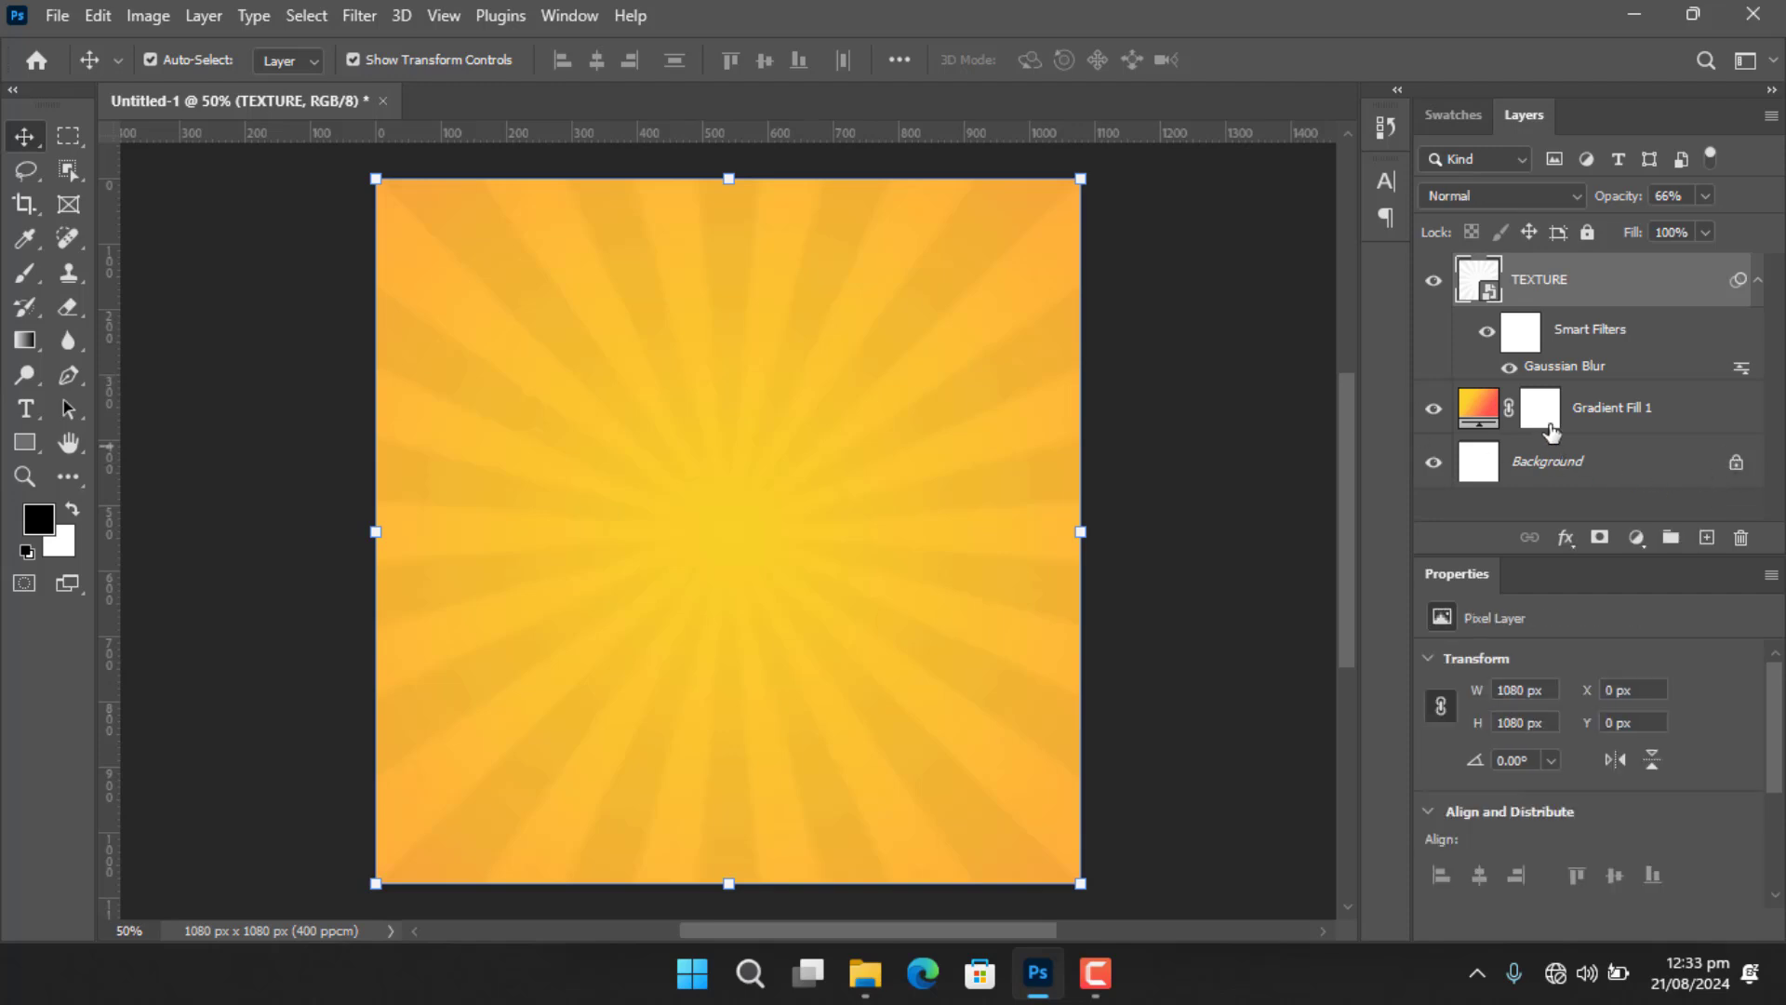
{"action": "left_click", "coordinate": [1610, 284], "text": "shift"}
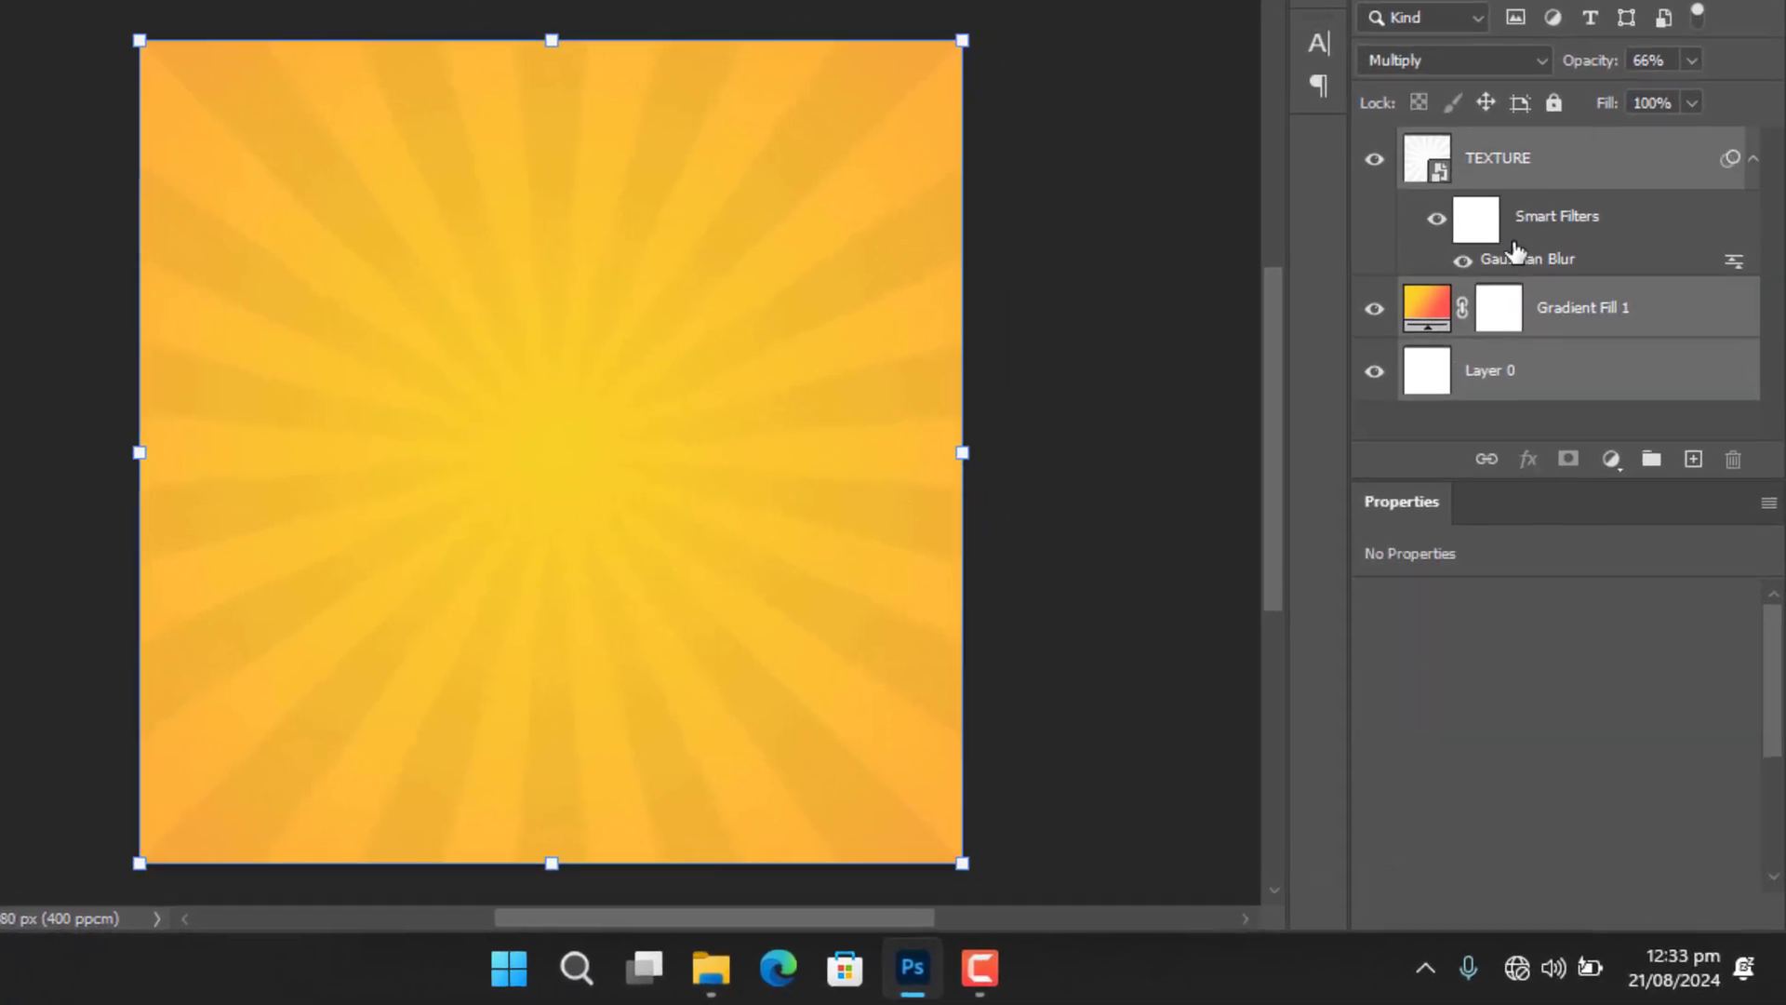
{"action": "key", "text": "ctrl+g"}
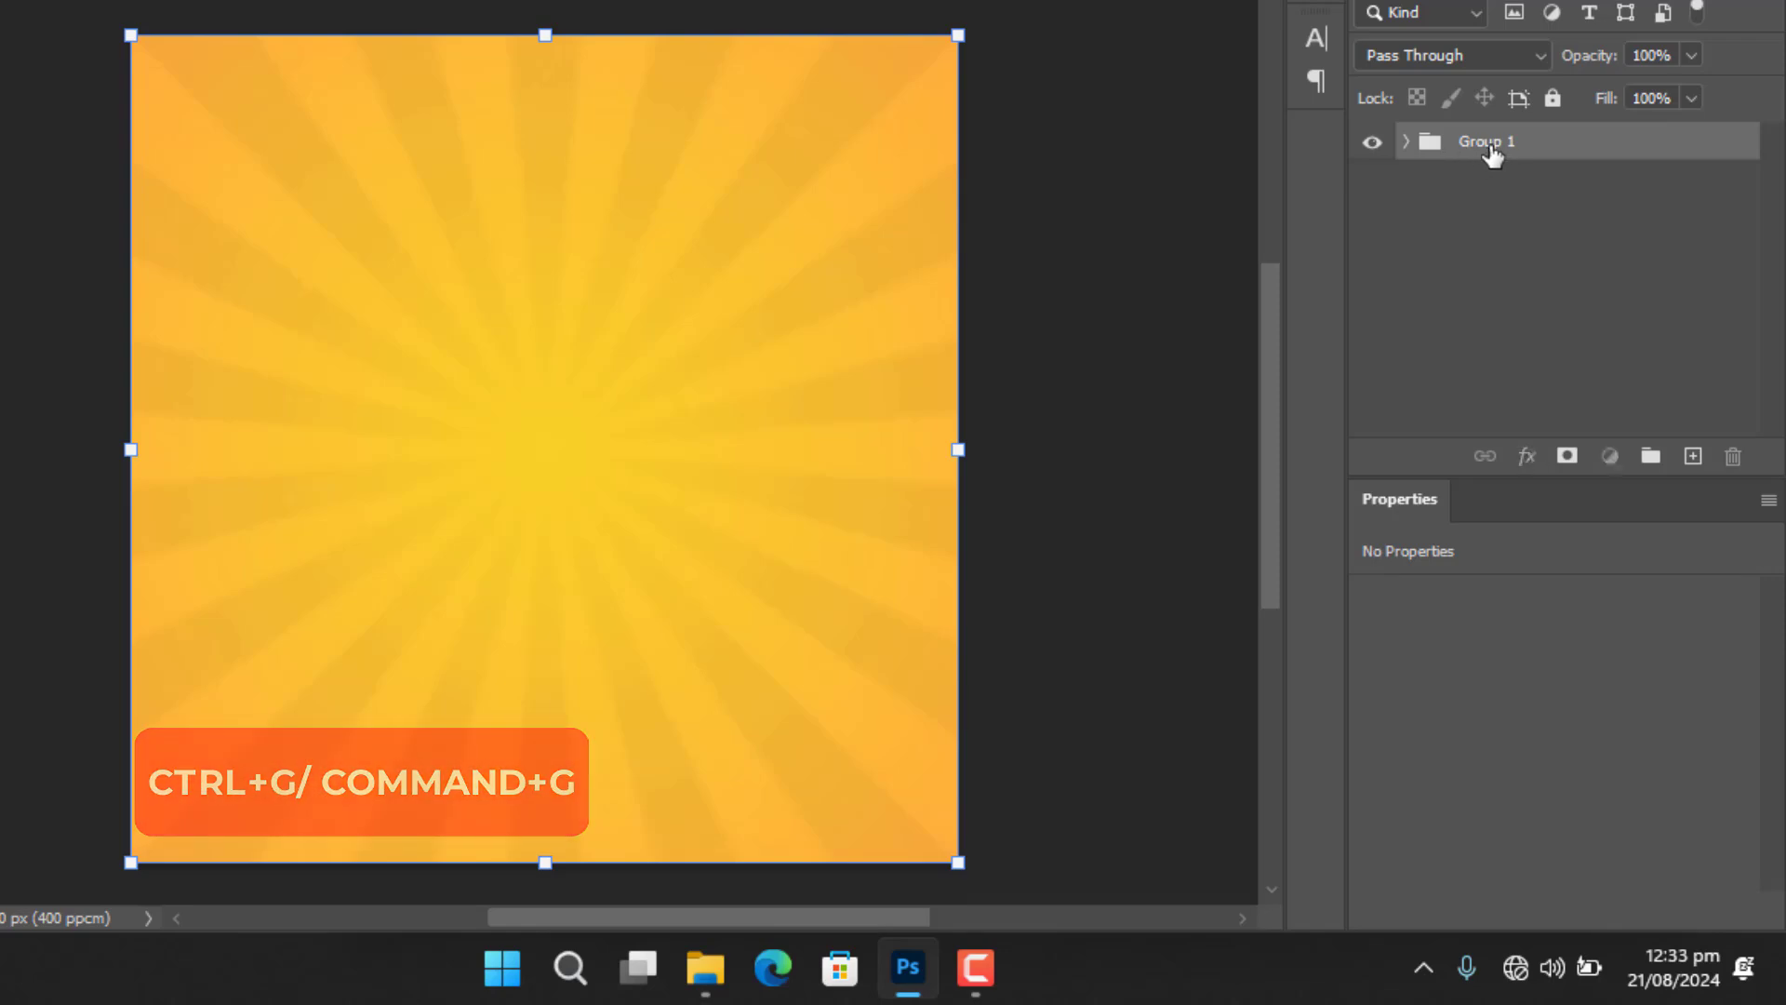
{"action": "double_click", "coordinate": [1505, 141]}
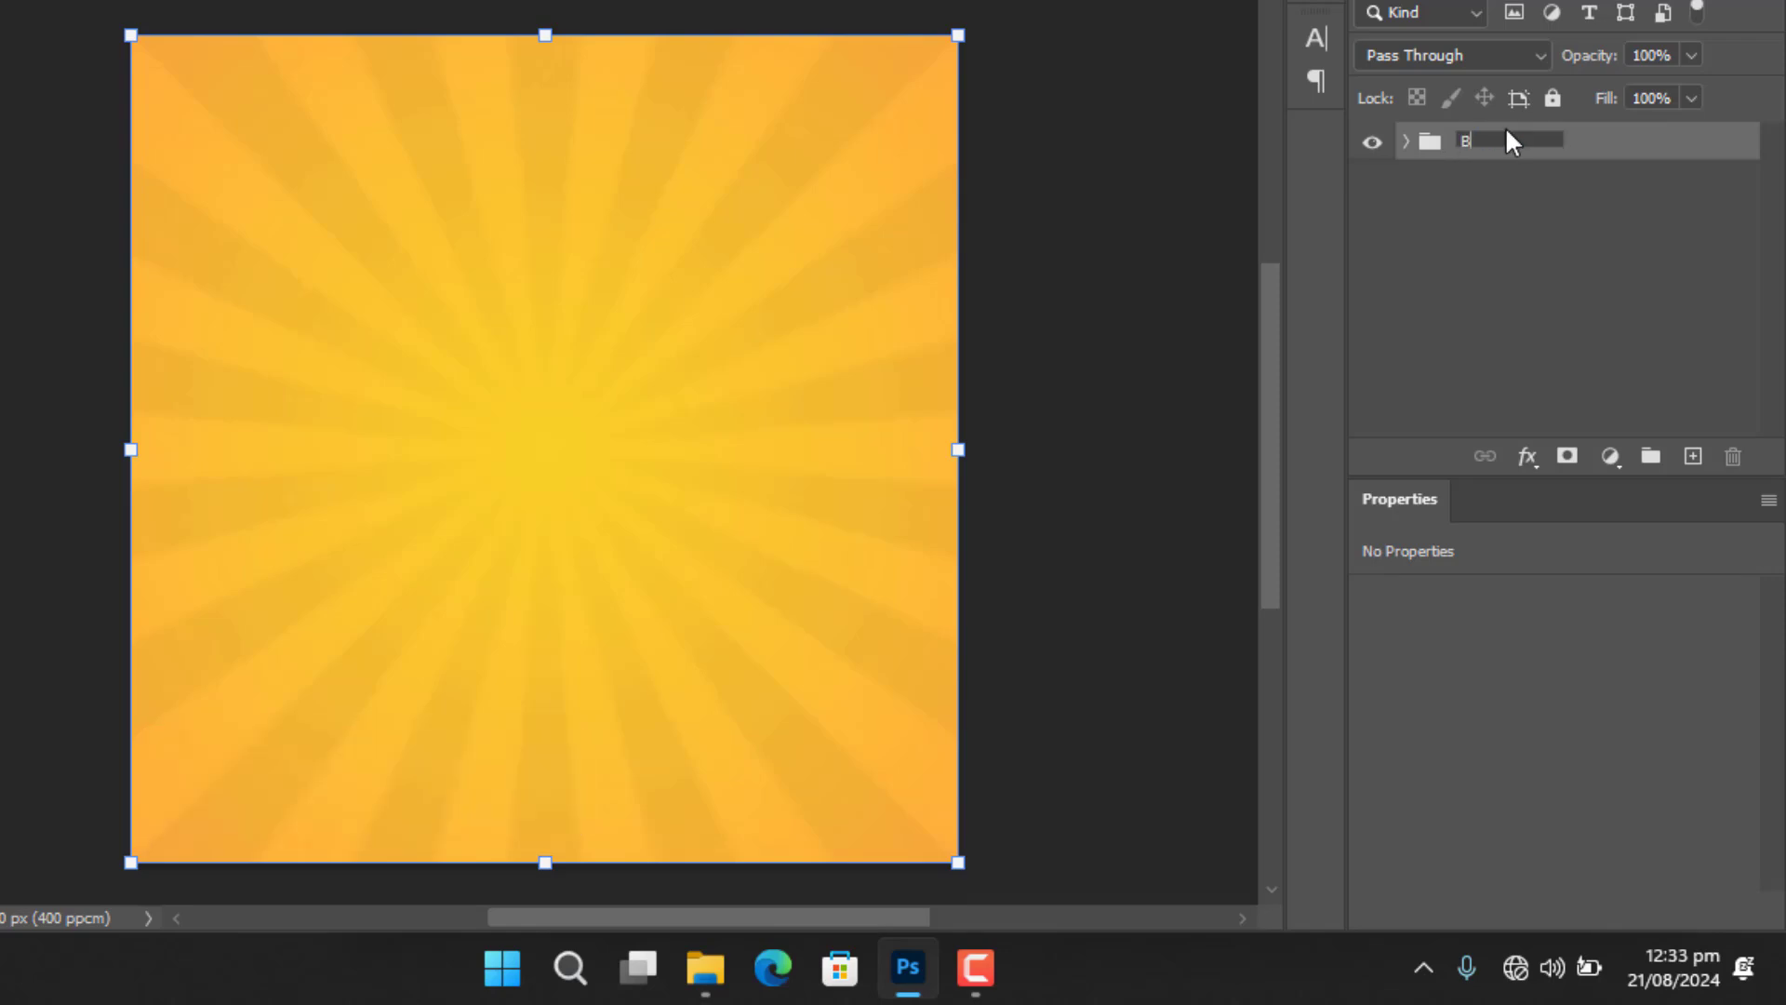
{"action": "type", "text": "BACKGROUND"}
{"action": "key", "text": "Return"}
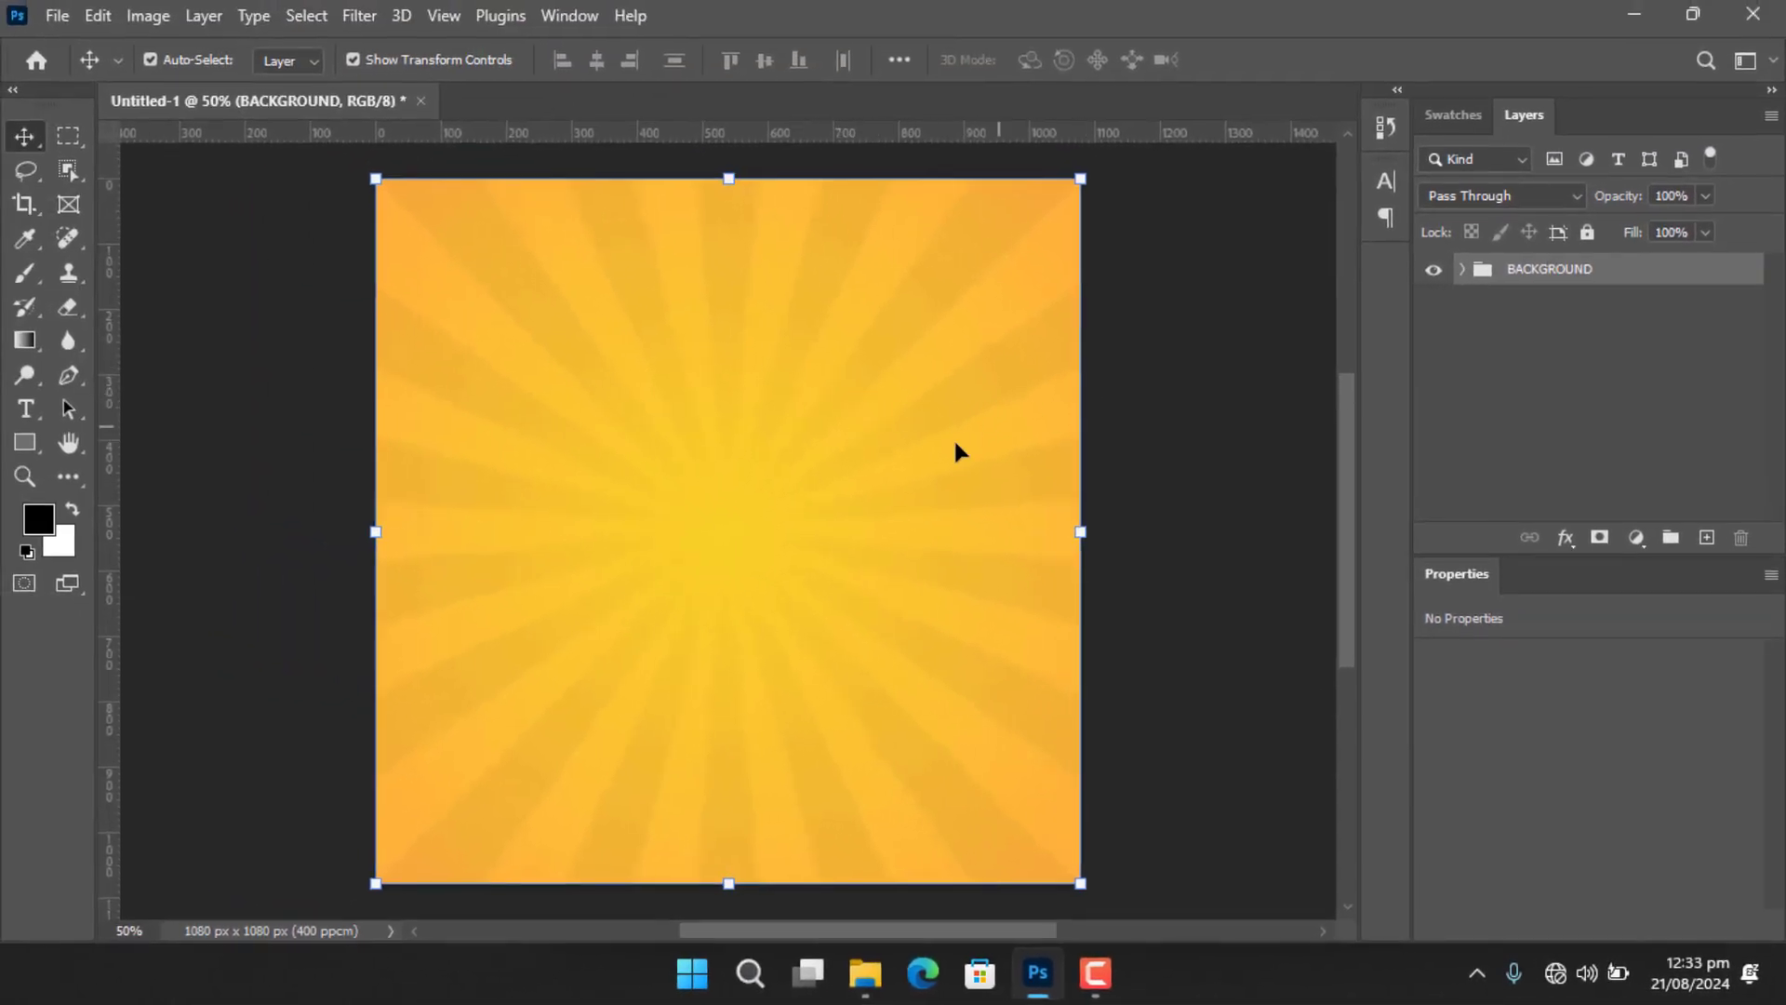
Place the FANTA image from the FANTAL POSTER folder, scaling the can to about 360 x 665 px near the canvas centre.
{"action": "left_click", "coordinate": [858, 970]}
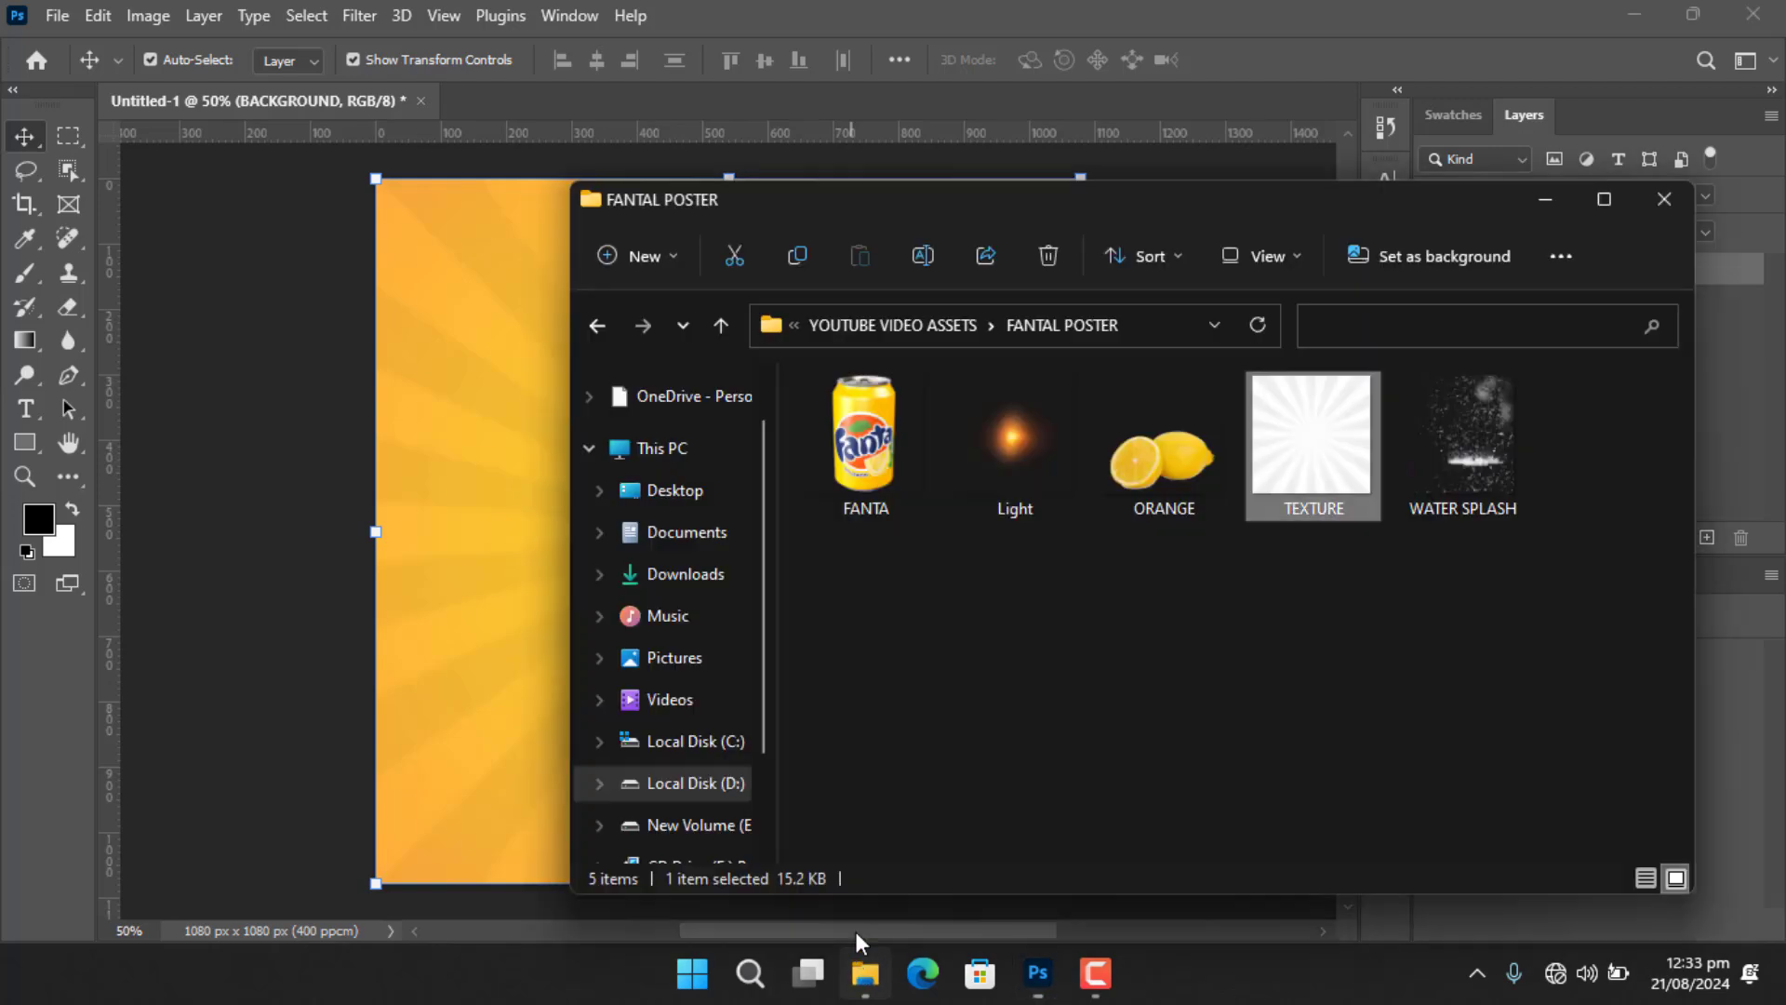
{"action": "left_click_drag", "start_coordinate": [865, 456], "coordinate": [718, 299]}
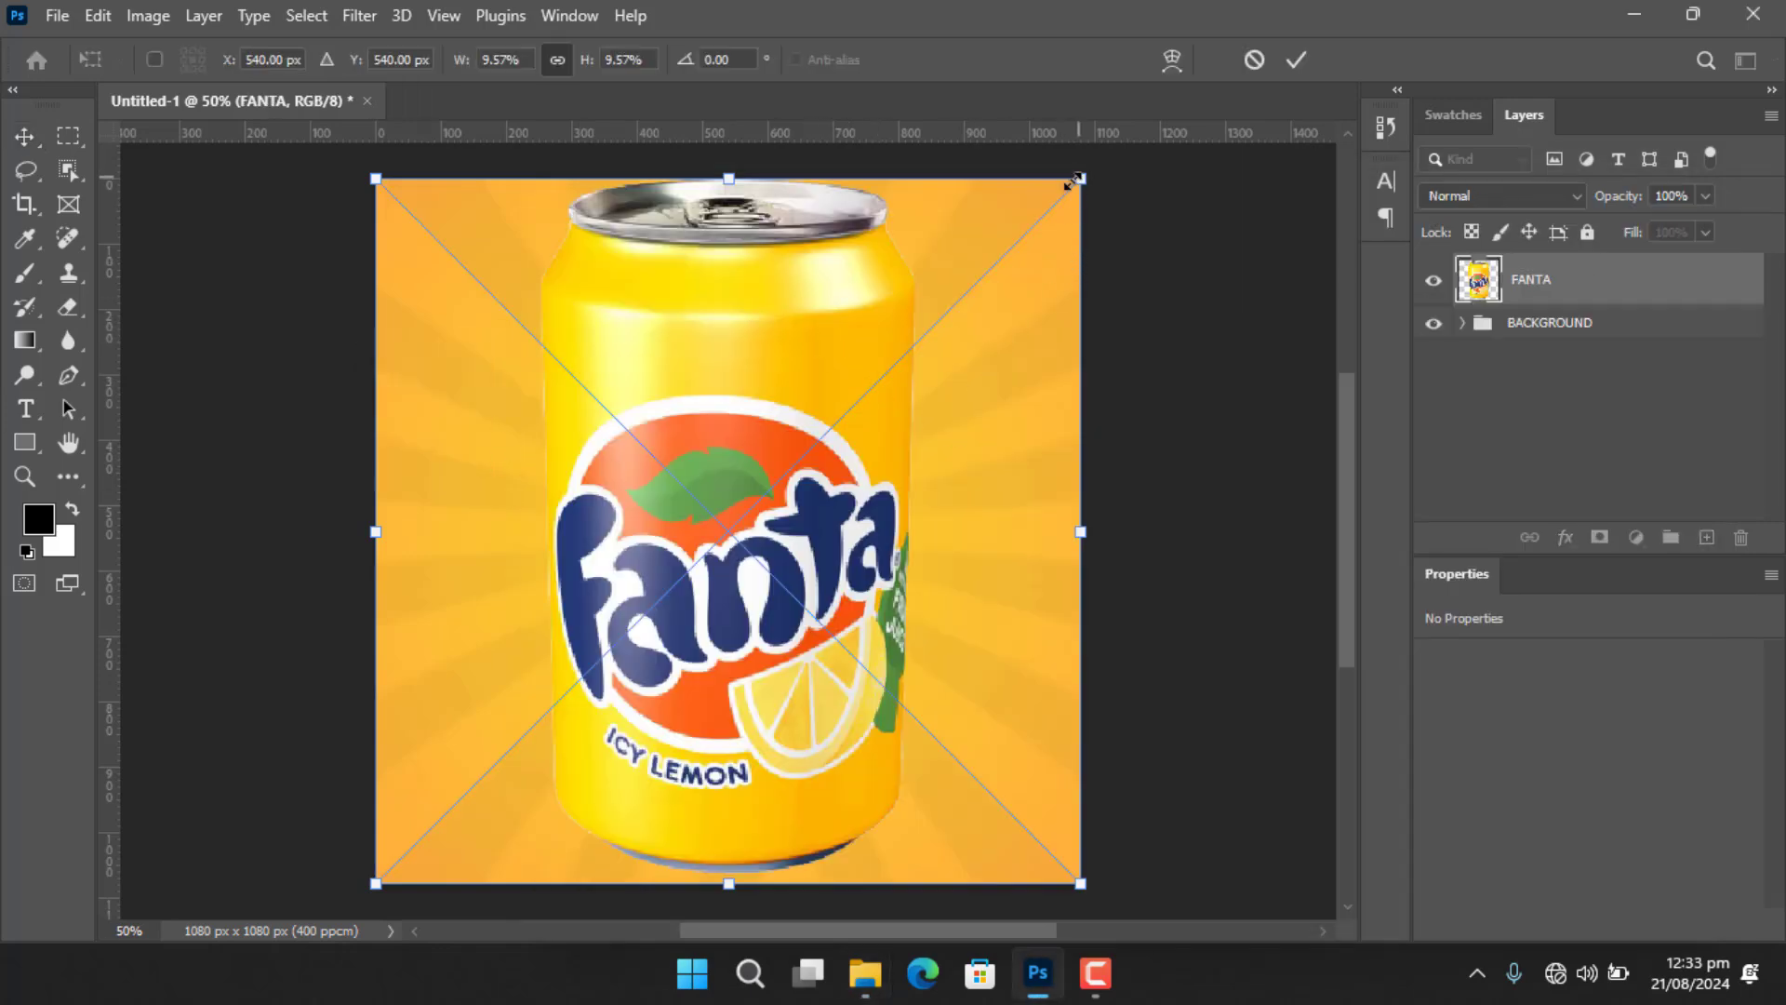
{"action": "left_click_drag", "start_coordinate": [1072, 183], "coordinate": [877, 382]}
{"action": "left_click_drag", "start_coordinate": [737, 542], "coordinate": [849, 450]}
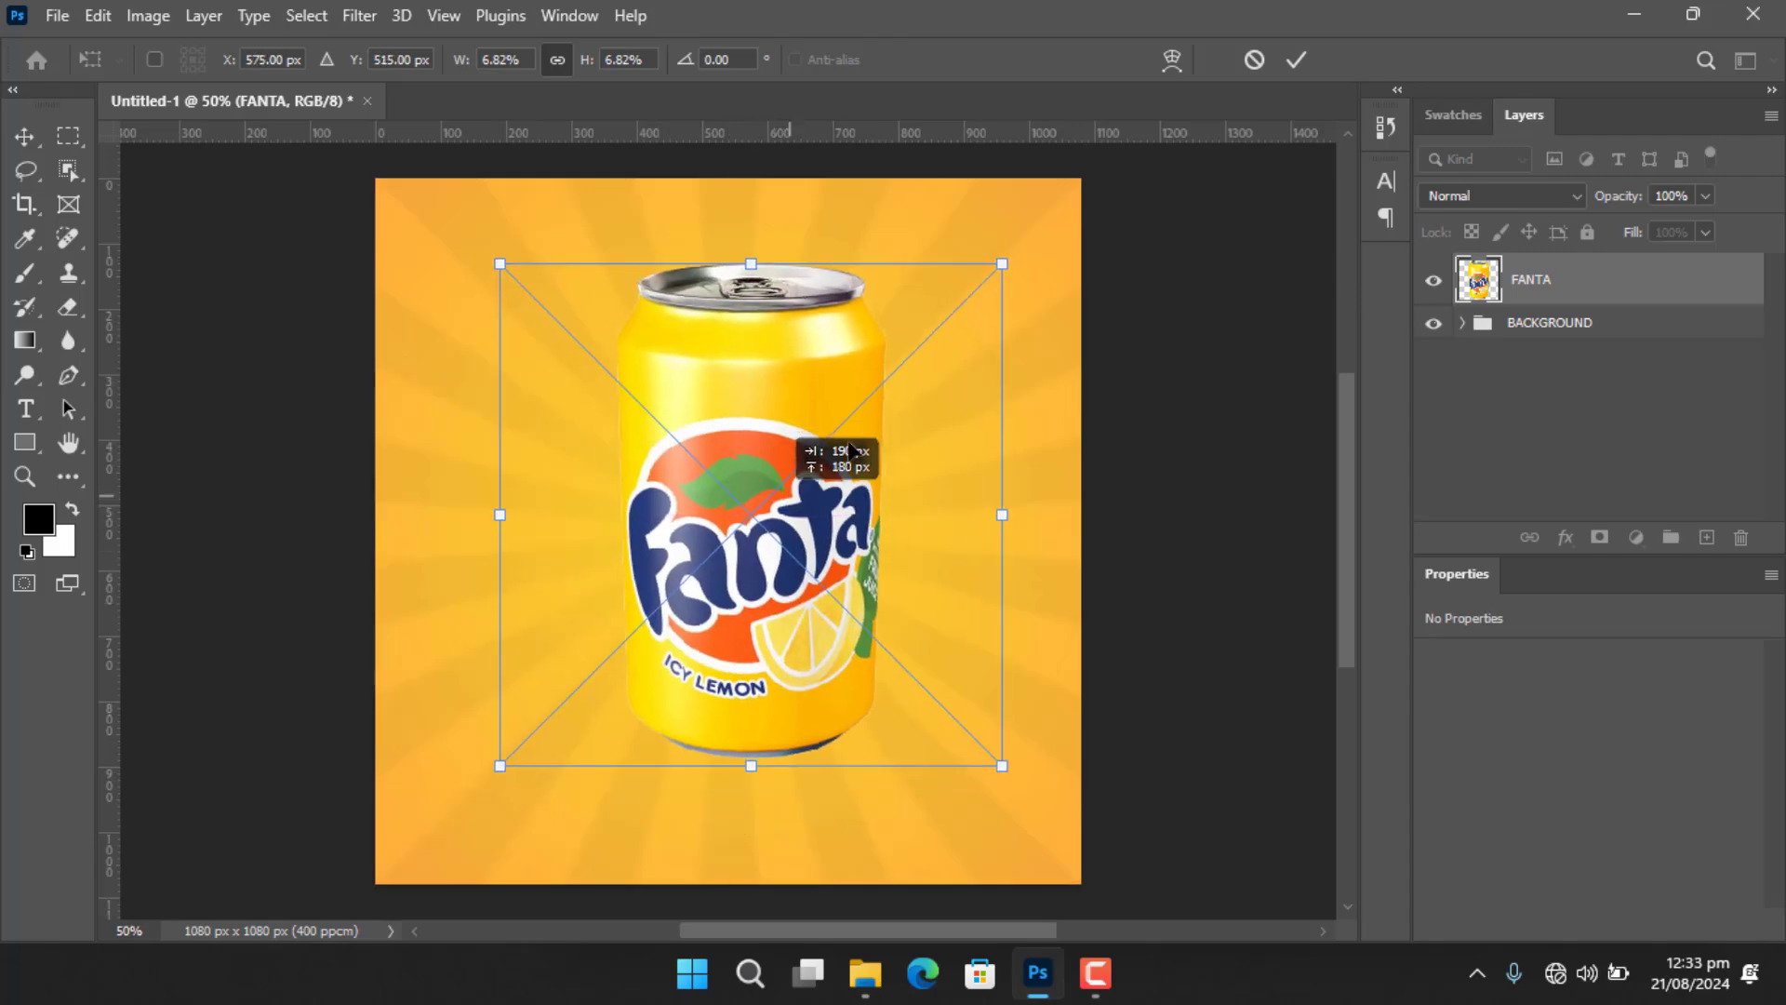
{"action": "left_click_drag", "start_coordinate": [1002, 264], "coordinate": [946, 326]}
{"action": "left_click_drag", "start_coordinate": [719, 578], "coordinate": [727, 548]}
{"action": "left_click", "coordinate": [1295, 60]}
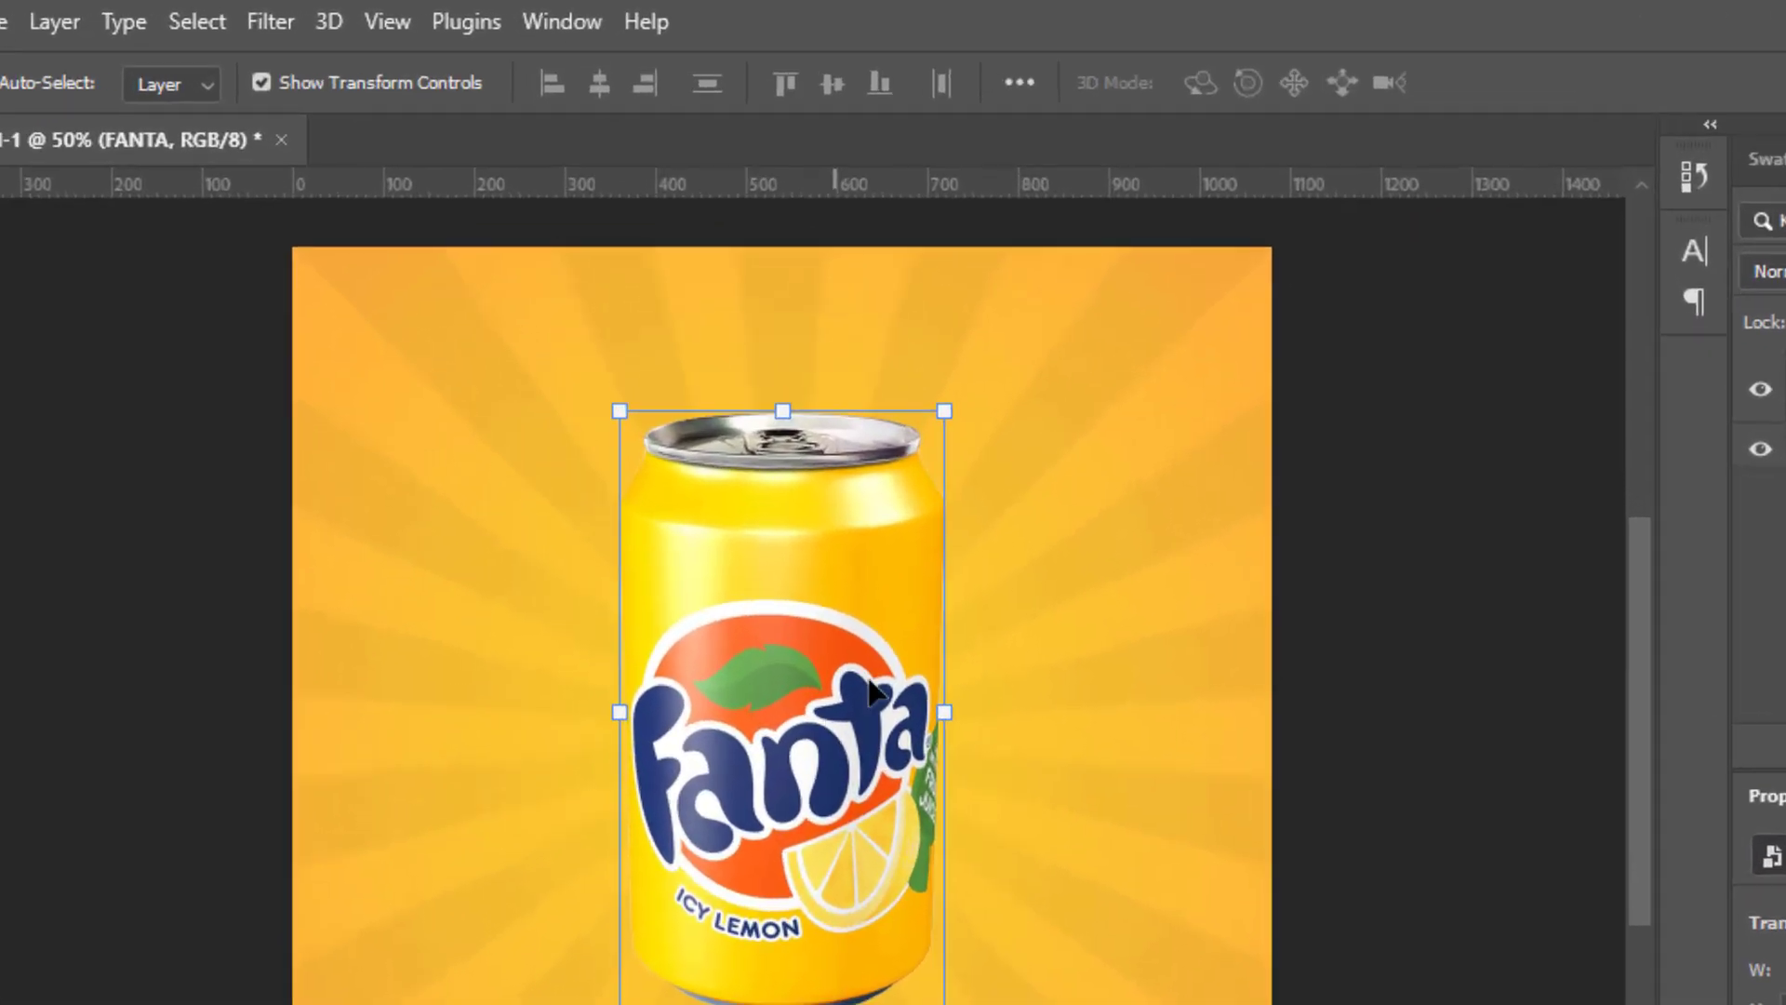
Set the layer alignment reference to Canvas and reselect the Fanta can.
{"action": "left_click", "coordinate": [1033, 85]}
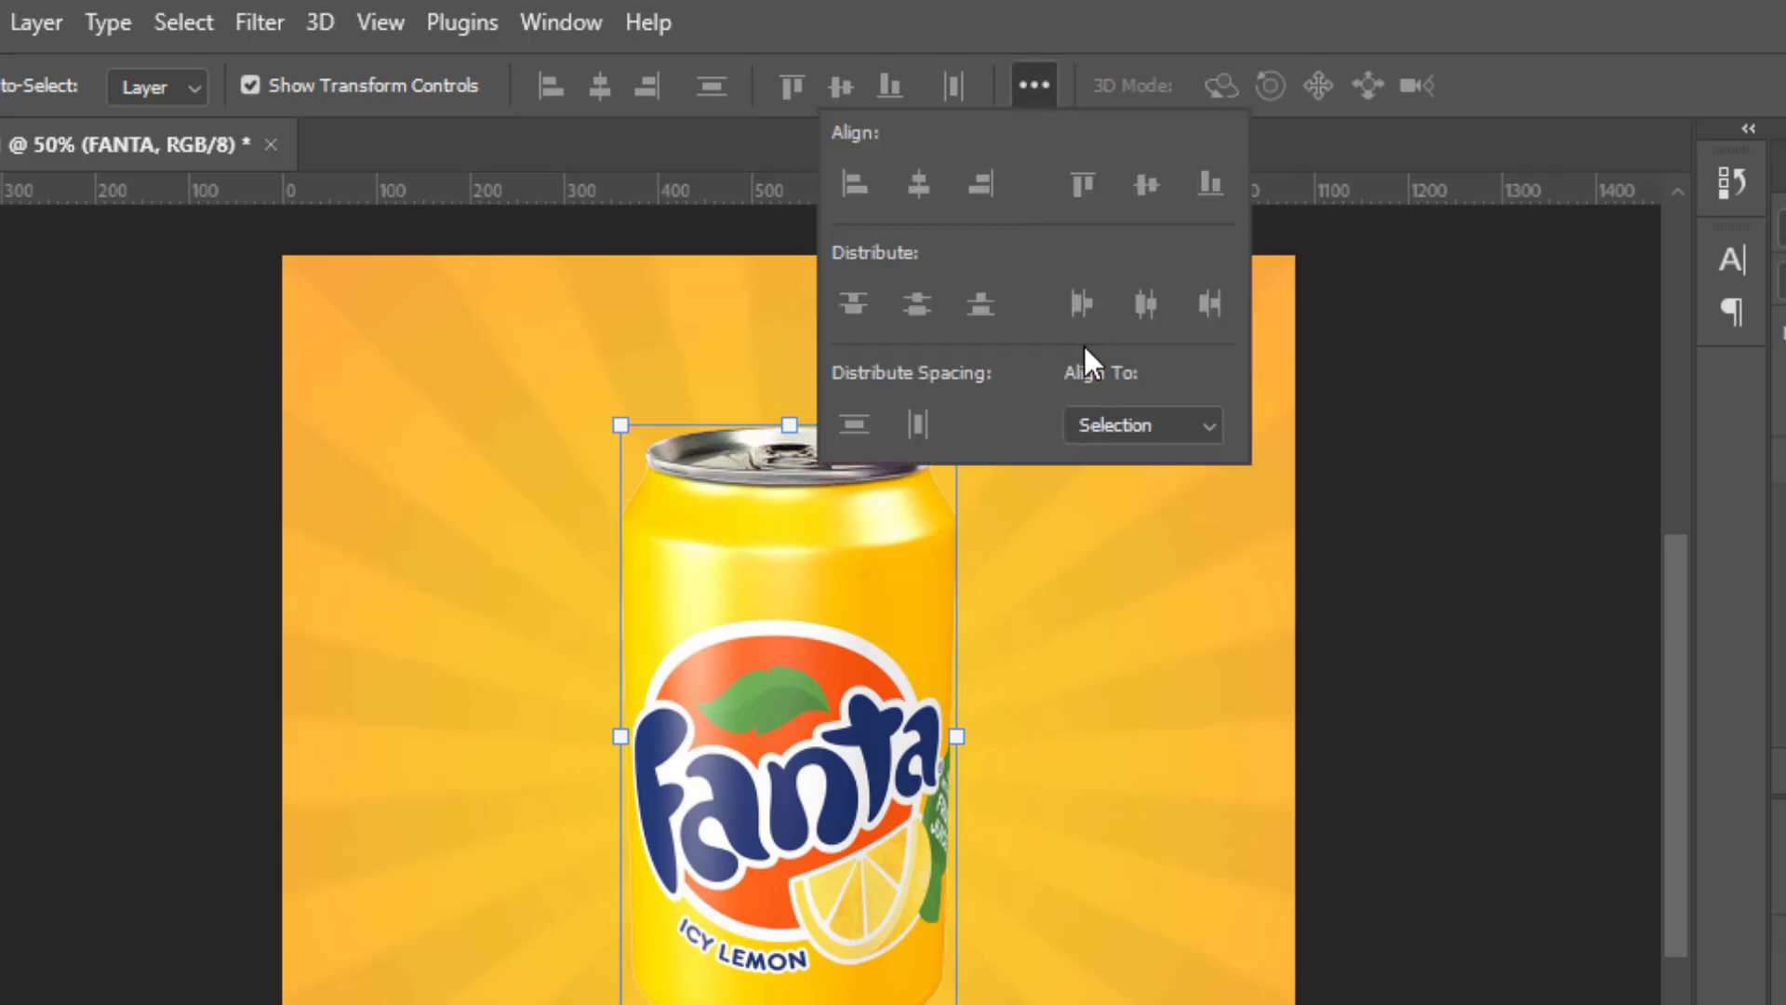
{"action": "left_click", "coordinate": [1205, 425]}
{"action": "left_click", "coordinate": [1136, 484]}
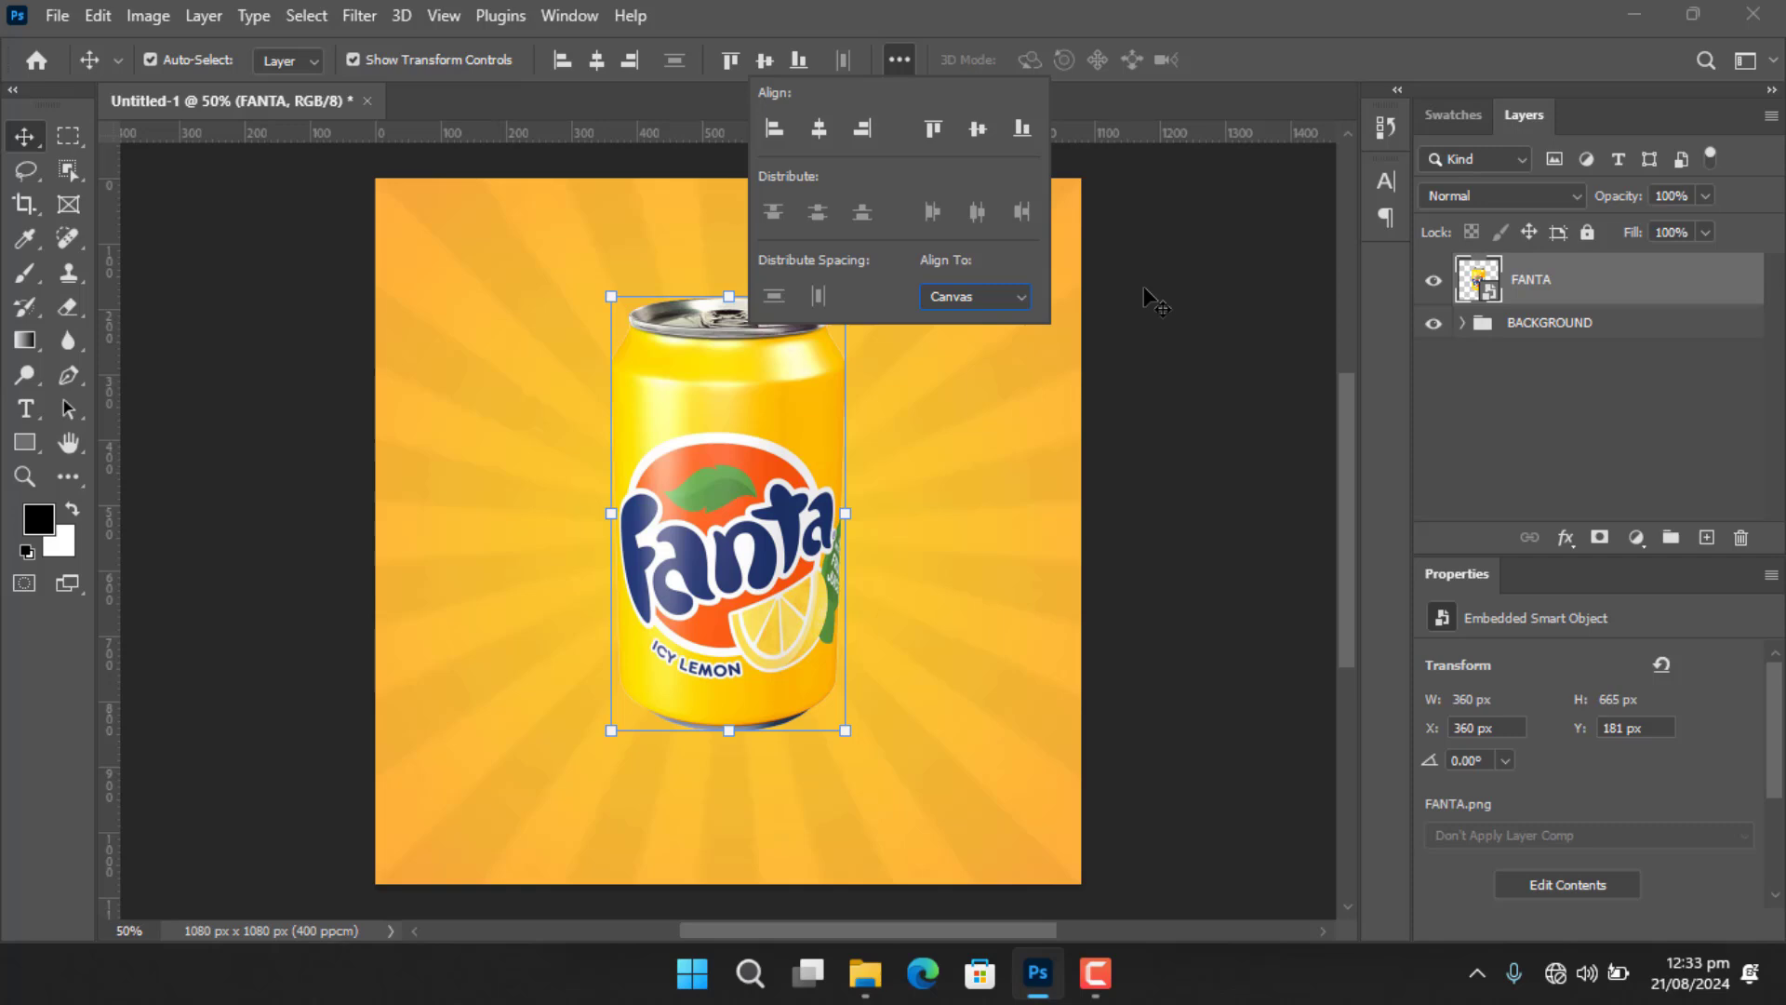
{"action": "left_click", "coordinate": [1198, 338]}
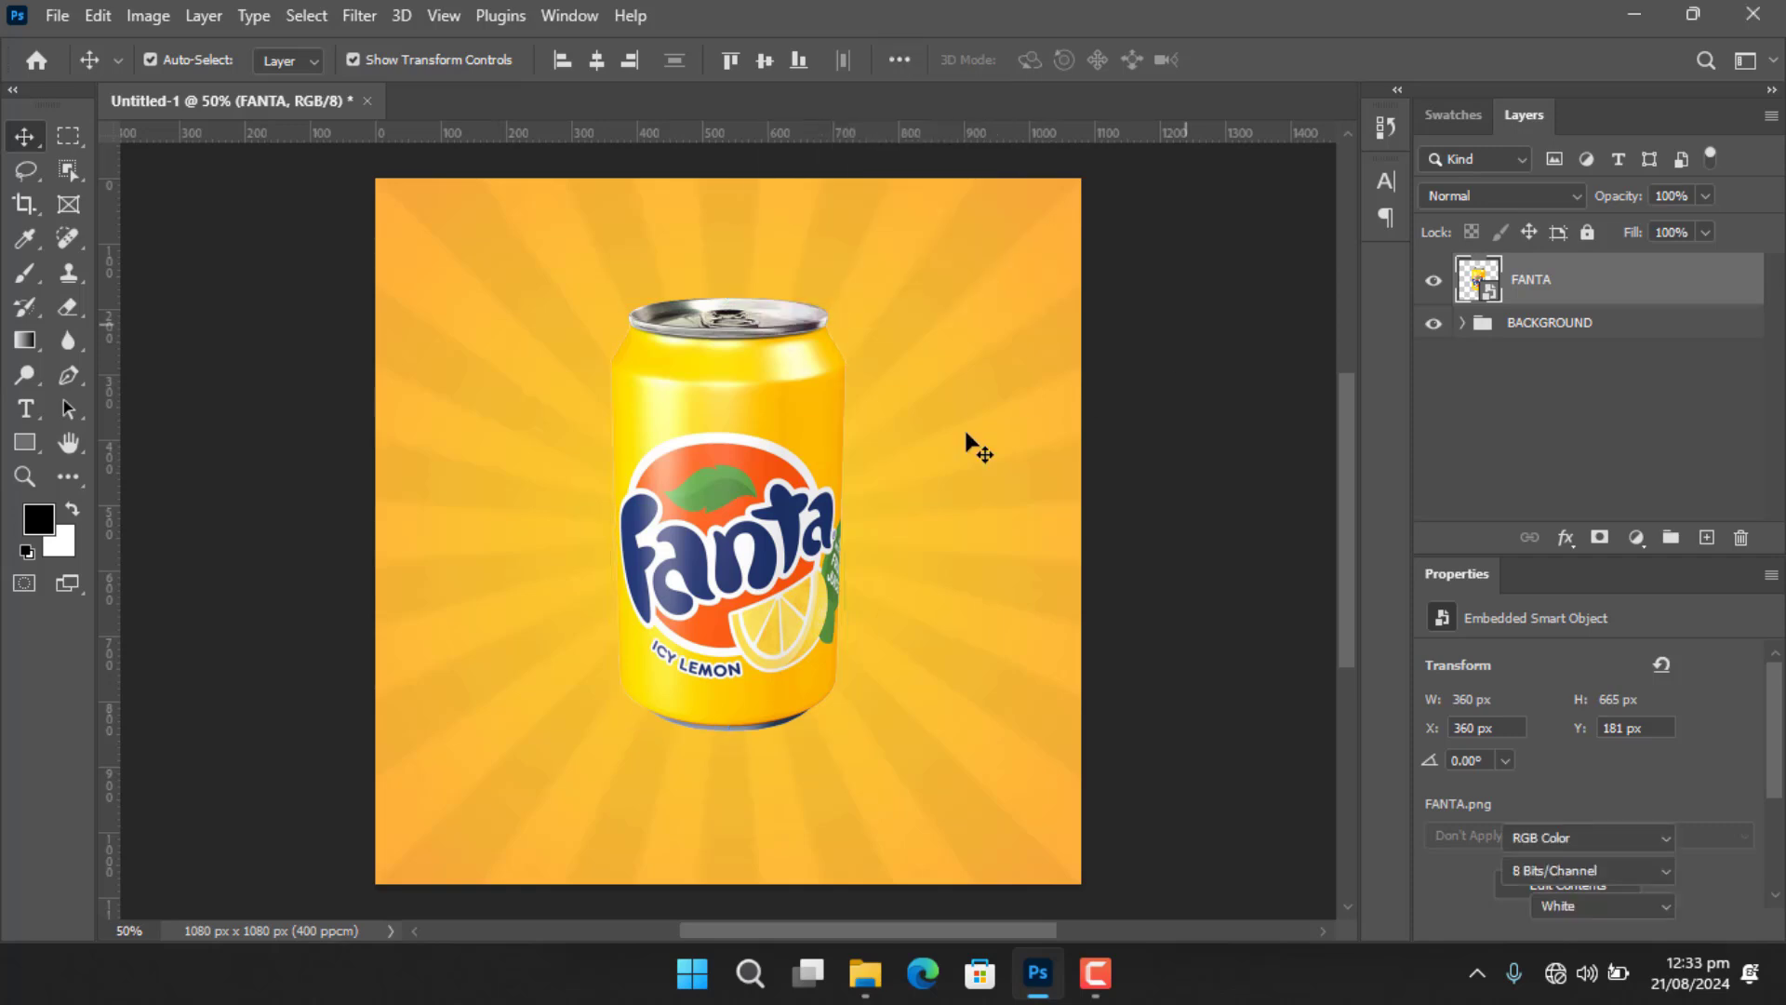
{"action": "left_click", "coordinate": [969, 443]}
{"action": "left_click", "coordinate": [744, 558]}
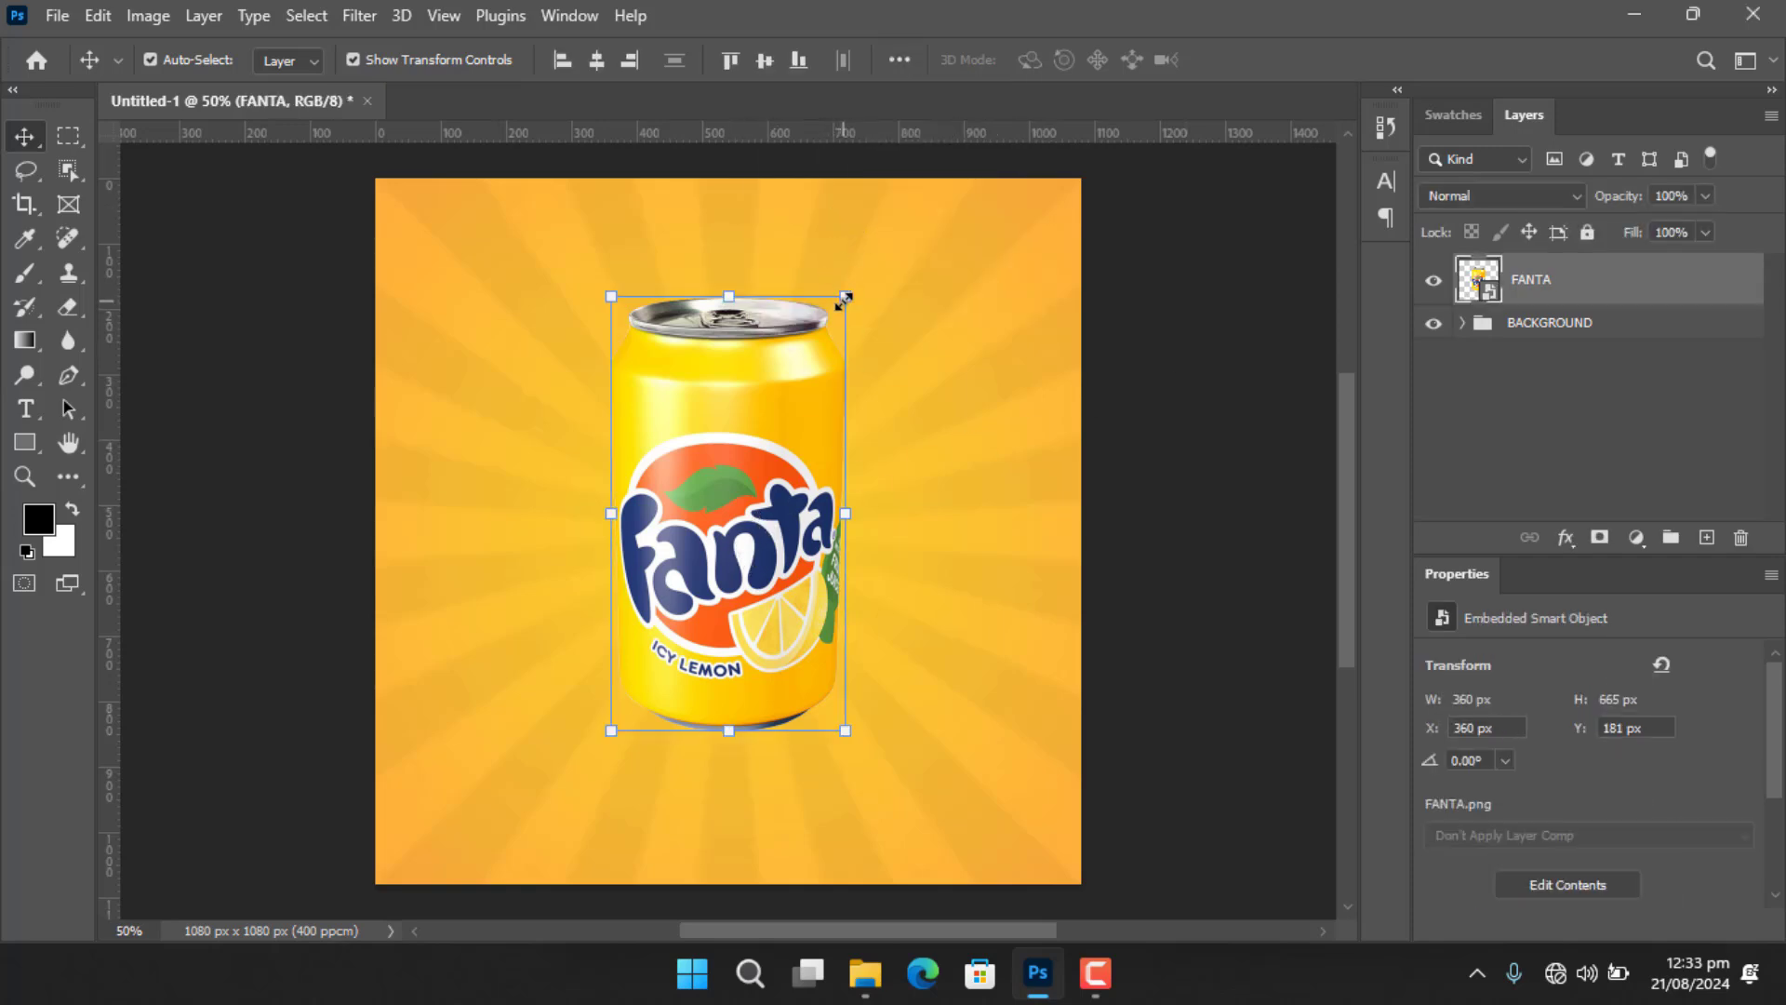
Scale the Fanta can down to about 304 x 562 px and keep it horizontally centred, slightly below the canvas middle.
{"action": "left_click_drag", "start_coordinate": [844, 299], "coordinate": [803, 340]}
{"action": "left_click_drag", "start_coordinate": [912, 345], "coordinate": [820, 447]}
{"action": "left_click_drag", "start_coordinate": [636, 603], "coordinate": [713, 551]}
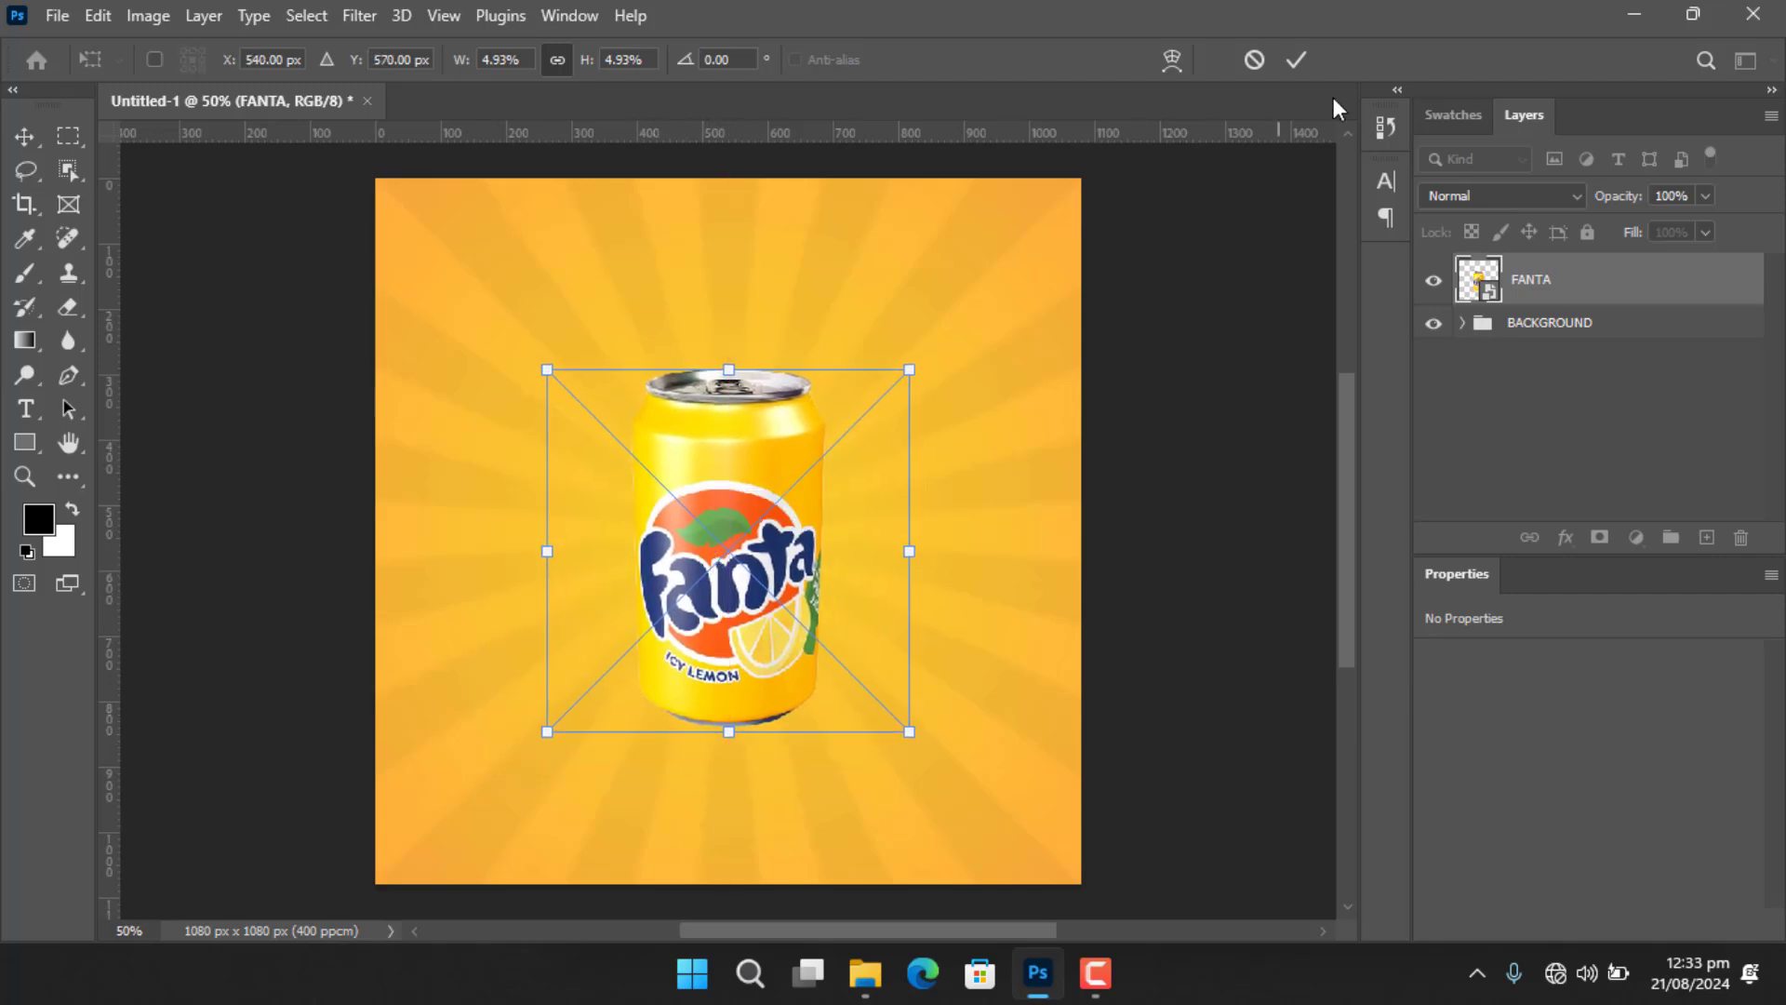
{"action": "left_click", "coordinate": [1289, 62]}
{"action": "left_click_drag", "start_coordinate": [827, 368], "coordinate": [841, 354]}
{"action": "left_click", "coordinate": [1293, 61]}
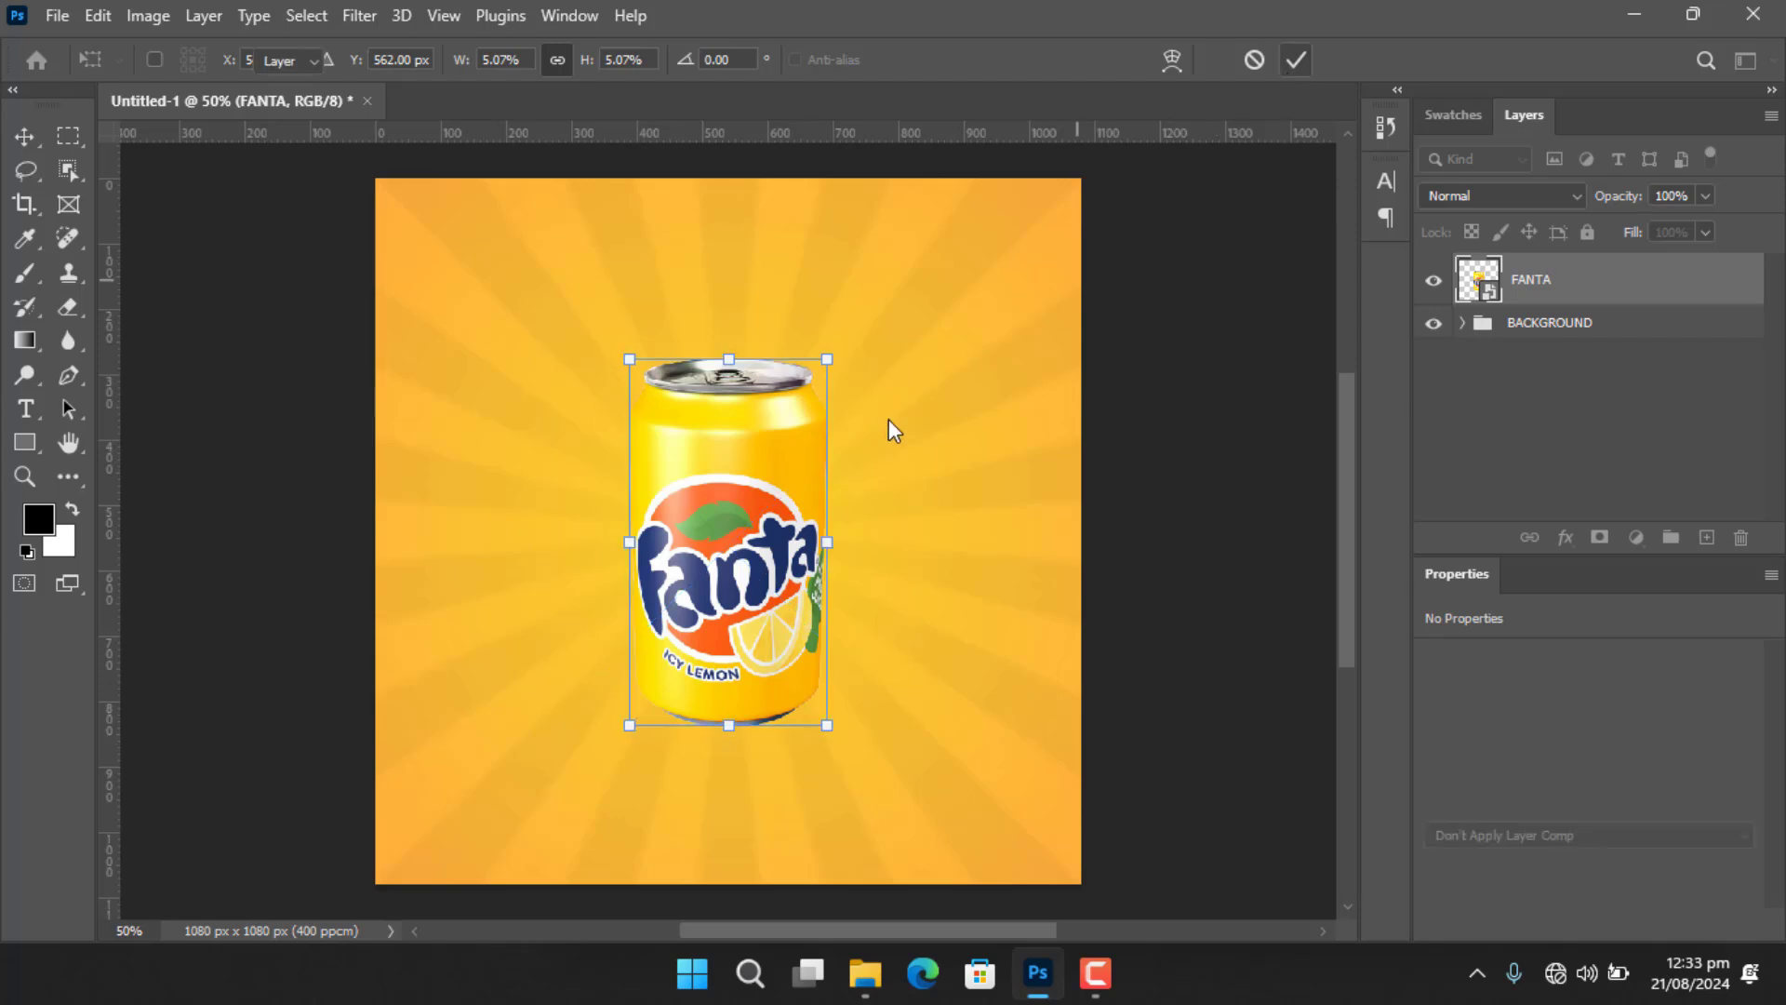
{"action": "left_click", "coordinate": [777, 473]}
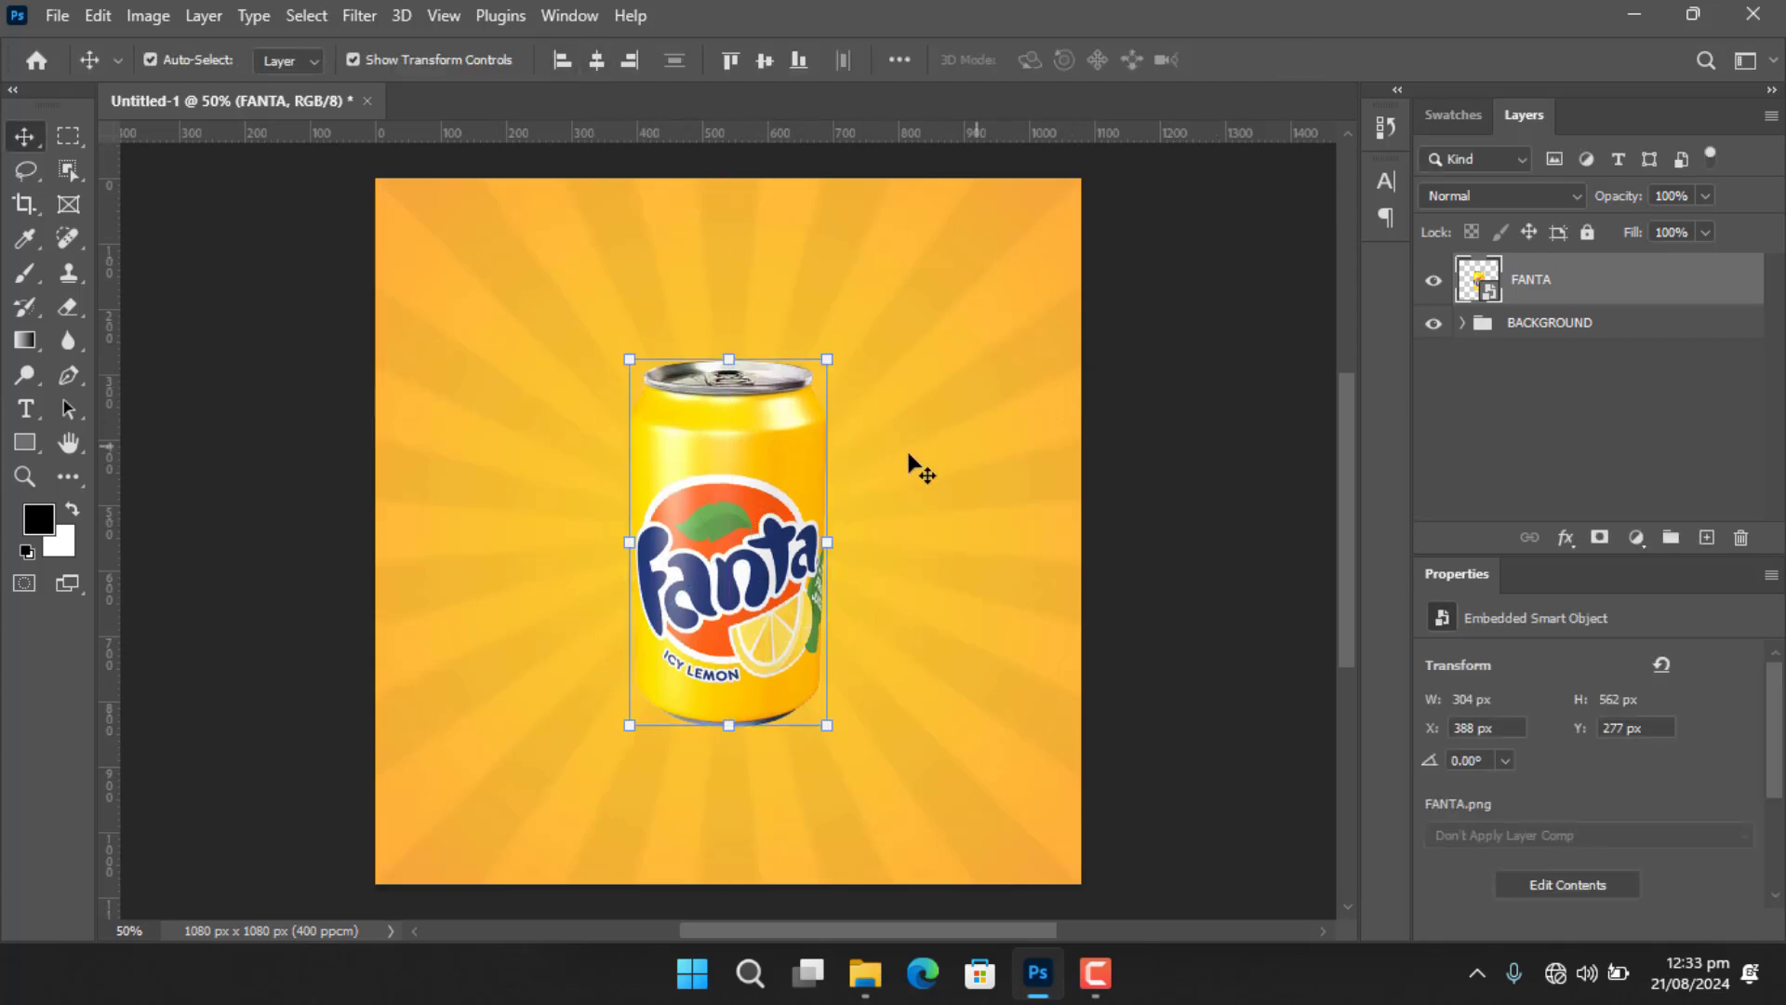
Place the WATER SPLASH image over the can, scaled to about 994 x 1080 px.
{"action": "left_click", "coordinate": [861, 976]}
{"action": "left_click_drag", "start_coordinate": [1451, 437], "coordinate": [471, 485]}
{"action": "left_click_drag", "start_coordinate": [978, 389], "coordinate": [863, 482]}
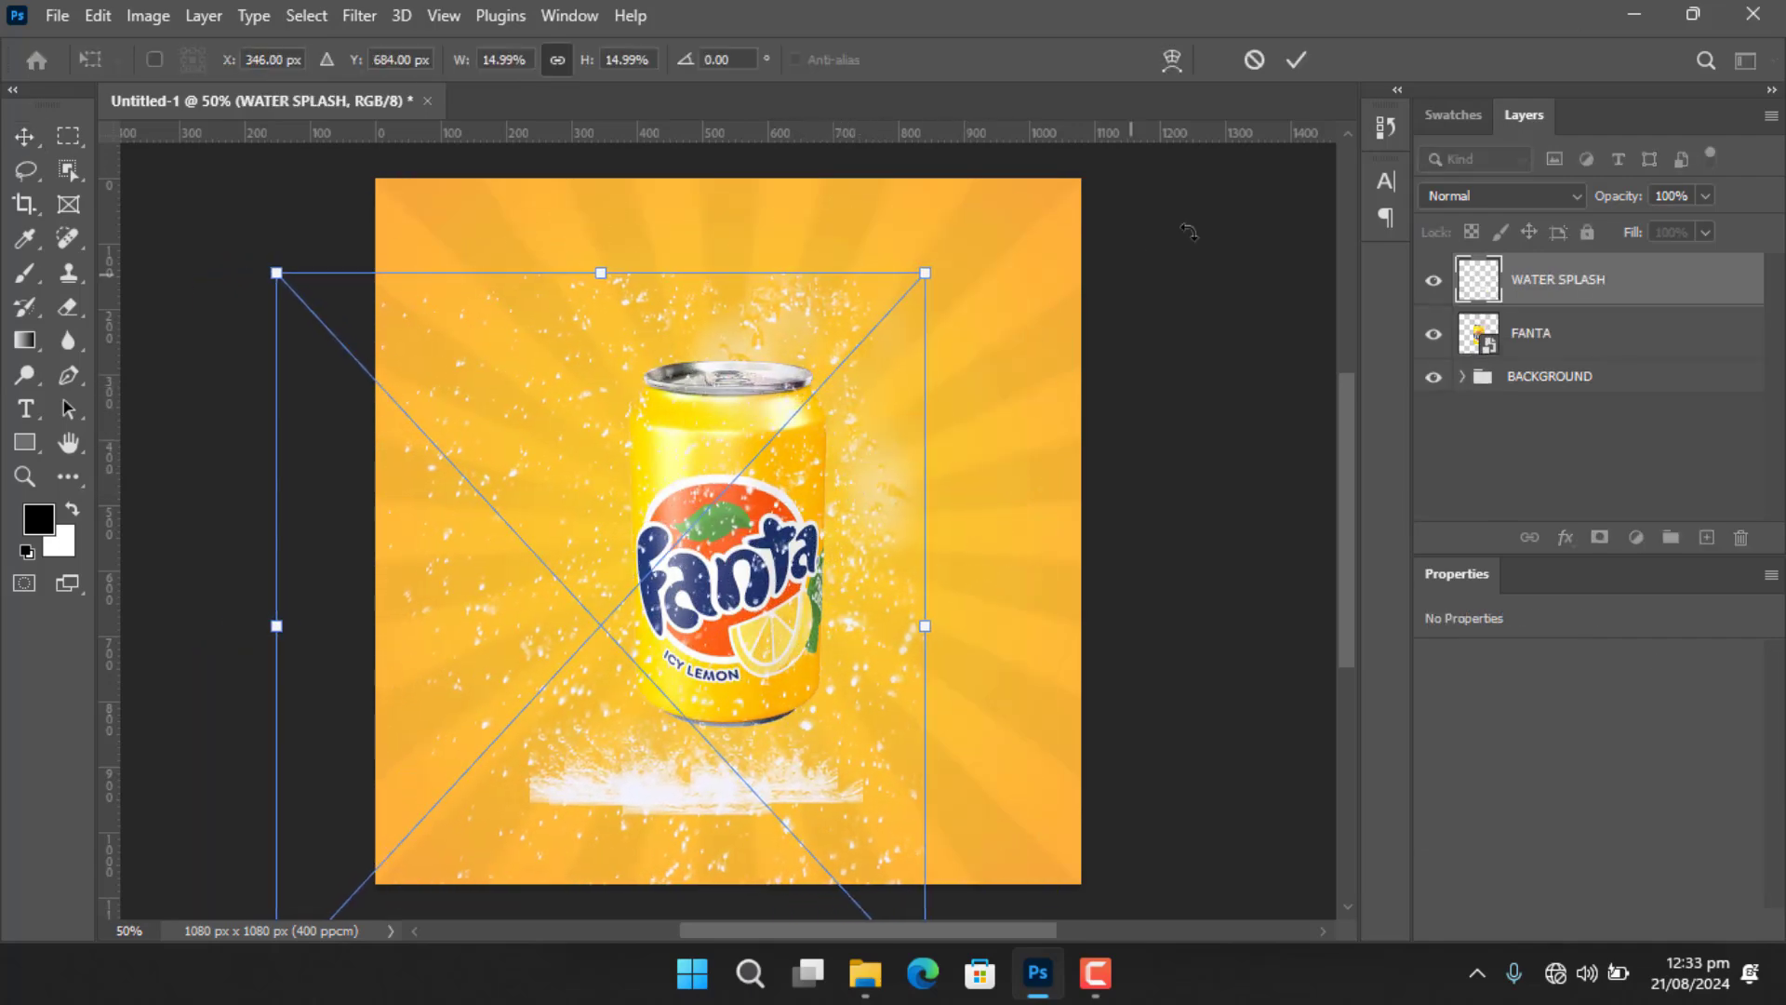
{"action": "left_click", "coordinate": [1298, 61]}
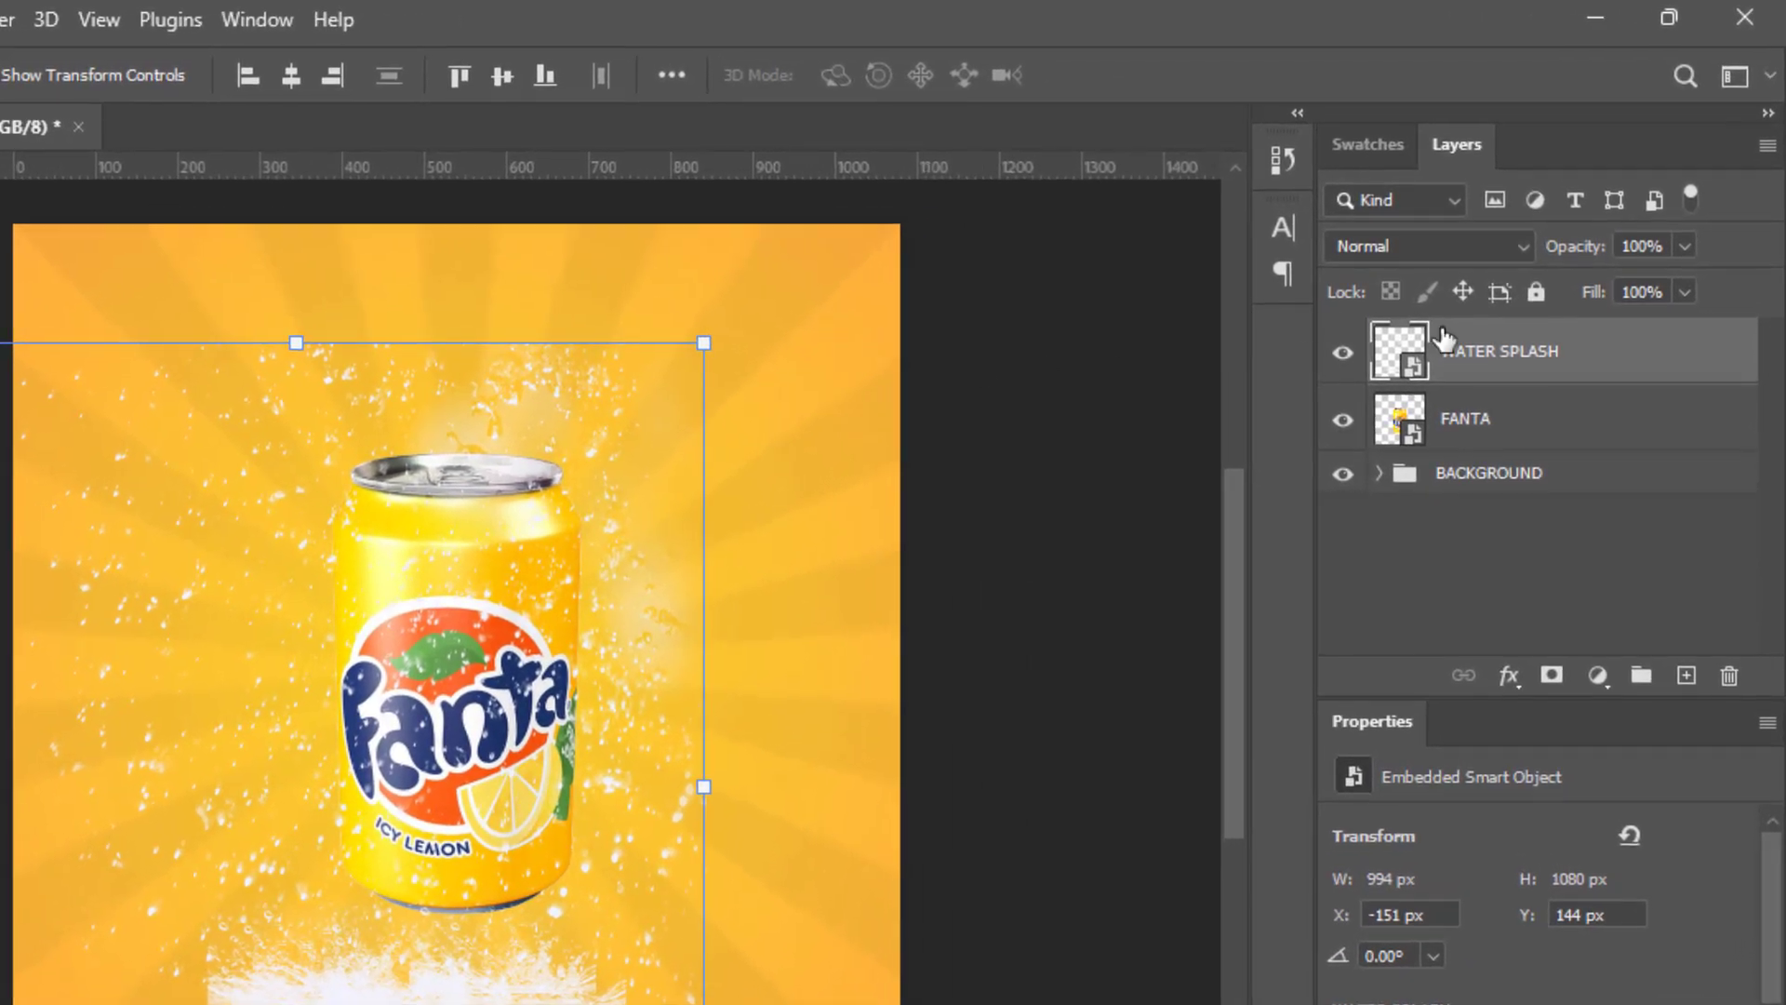
Clip the WATER SPLASH layer to the FANTA layer and shift the droplets to about X -128 px, Y 334 px.
{"action": "right_click", "coordinate": [1615, 366]}
{"action": "left_click", "coordinate": [1409, 815]}
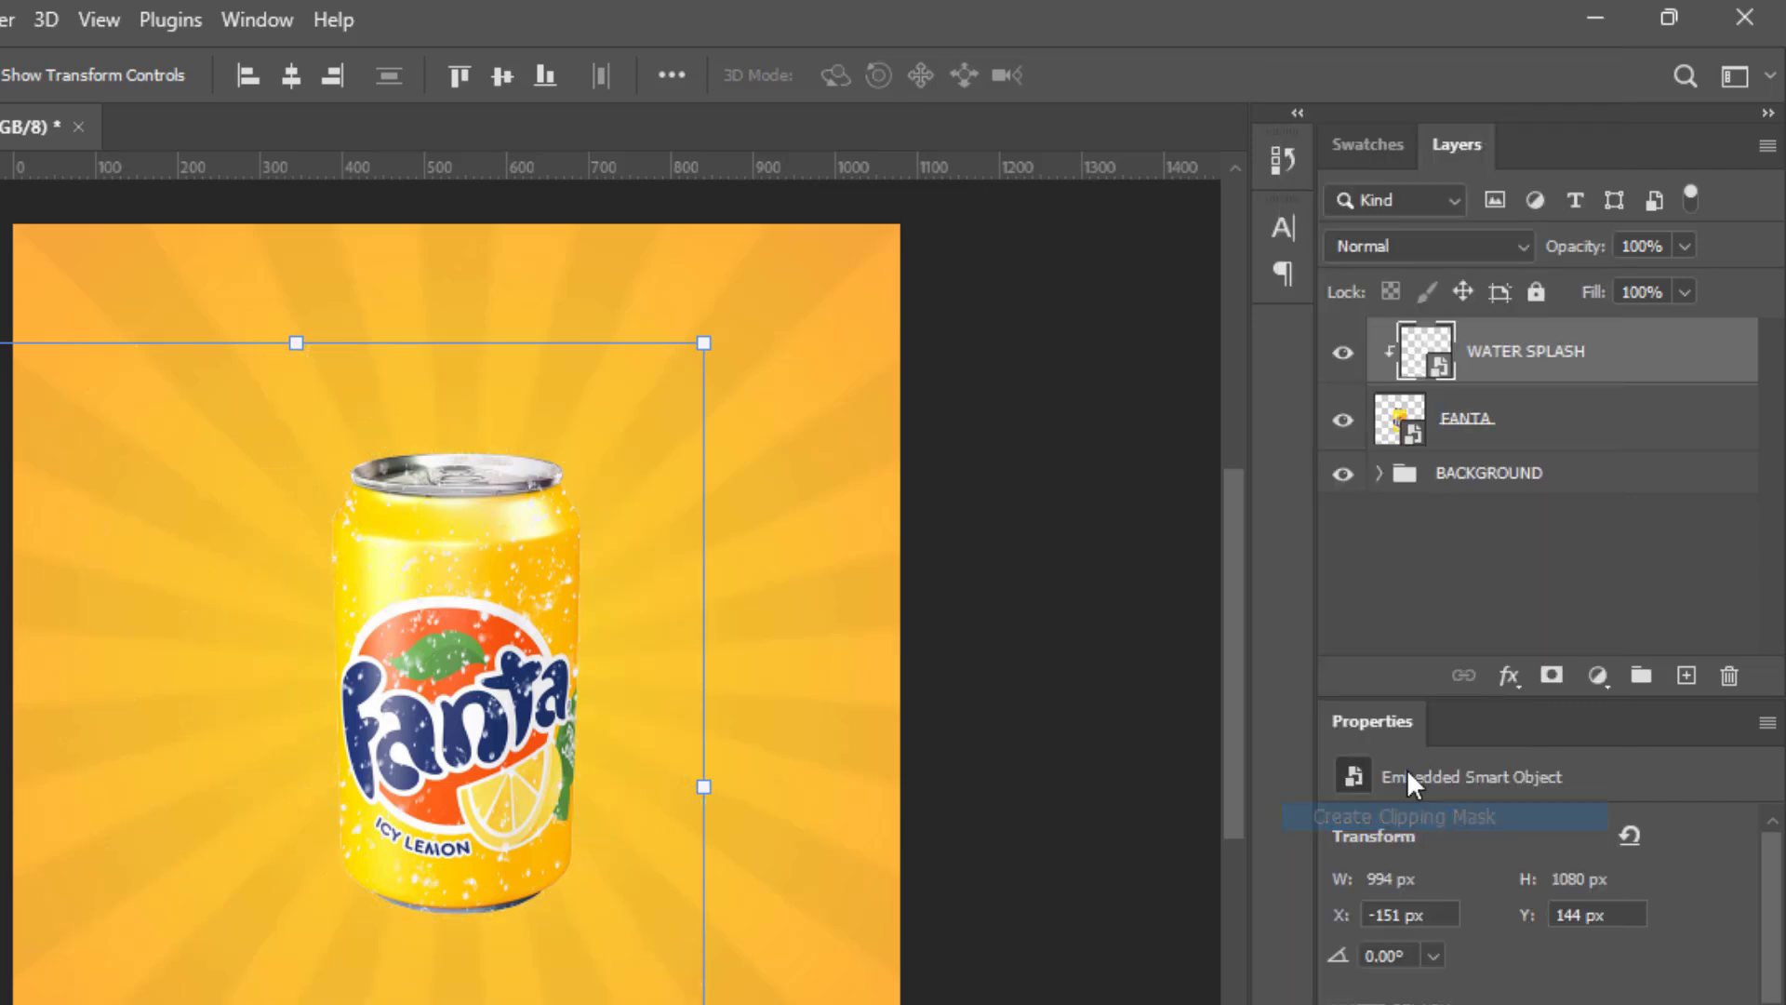
{"action": "scroll", "coordinate": [514, 802], "scroll_direction": "up", "scroll_amount": 3}
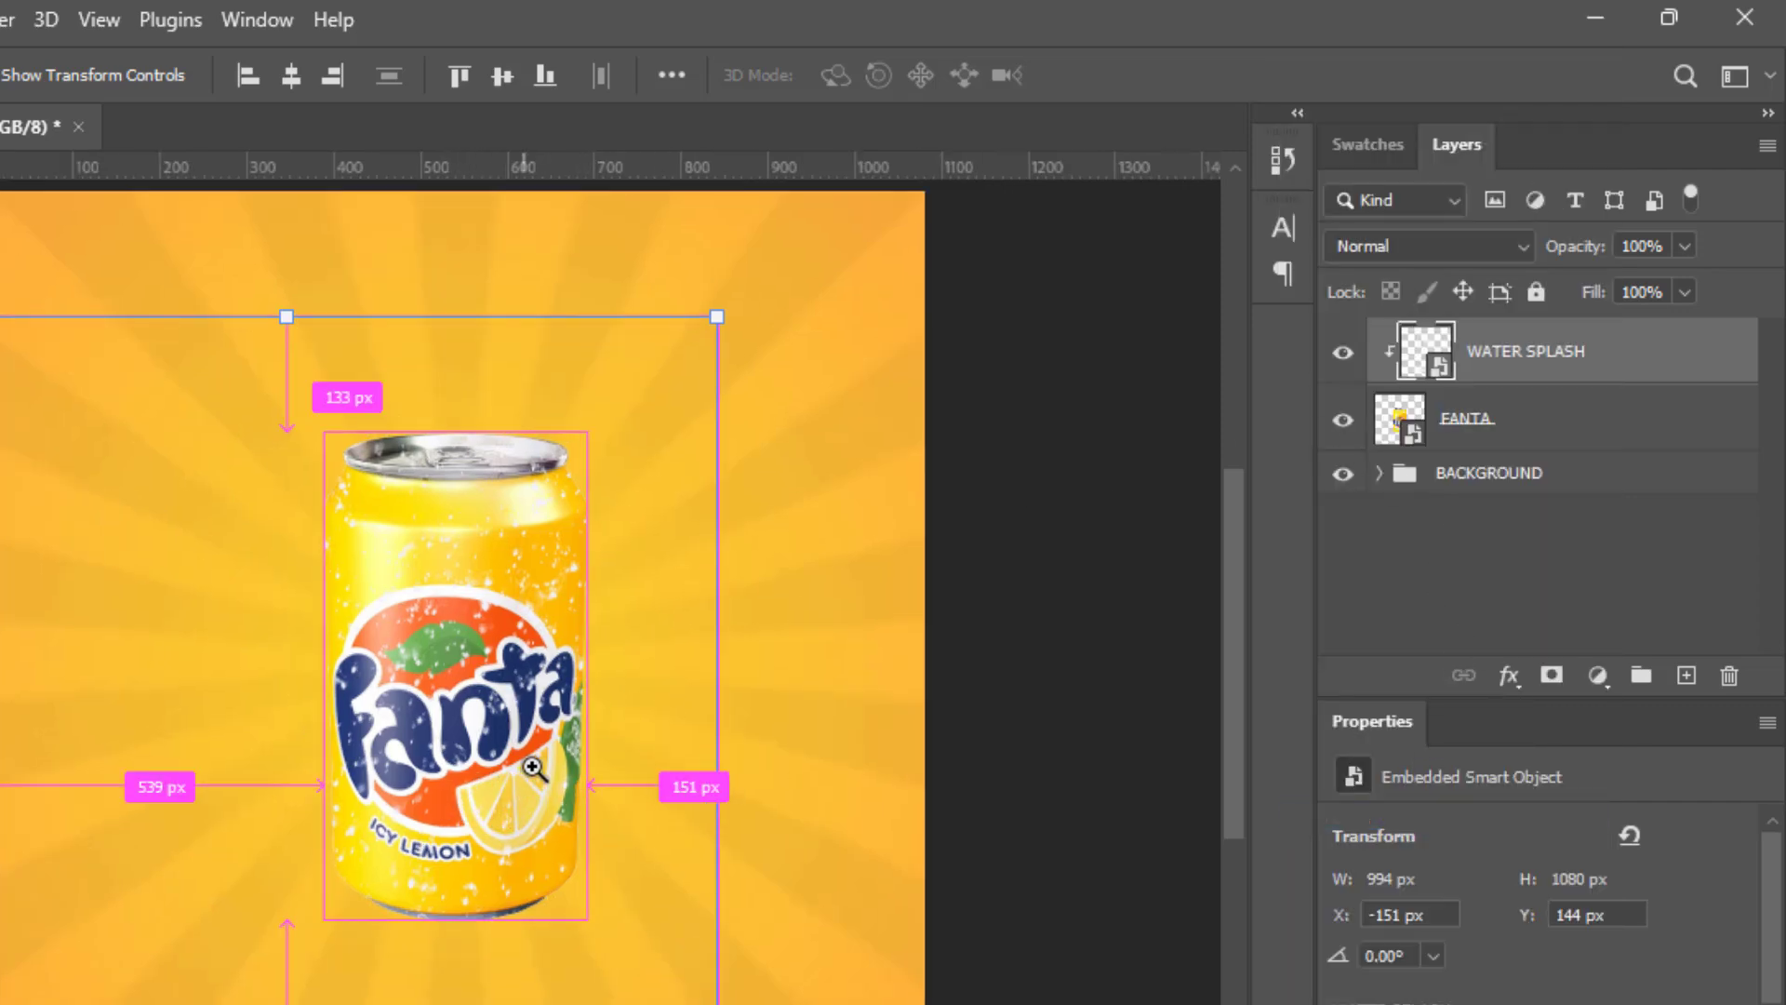
{"action": "scroll", "coordinate": [684, 614], "scroll_direction": "down", "scroll_amount": 2}
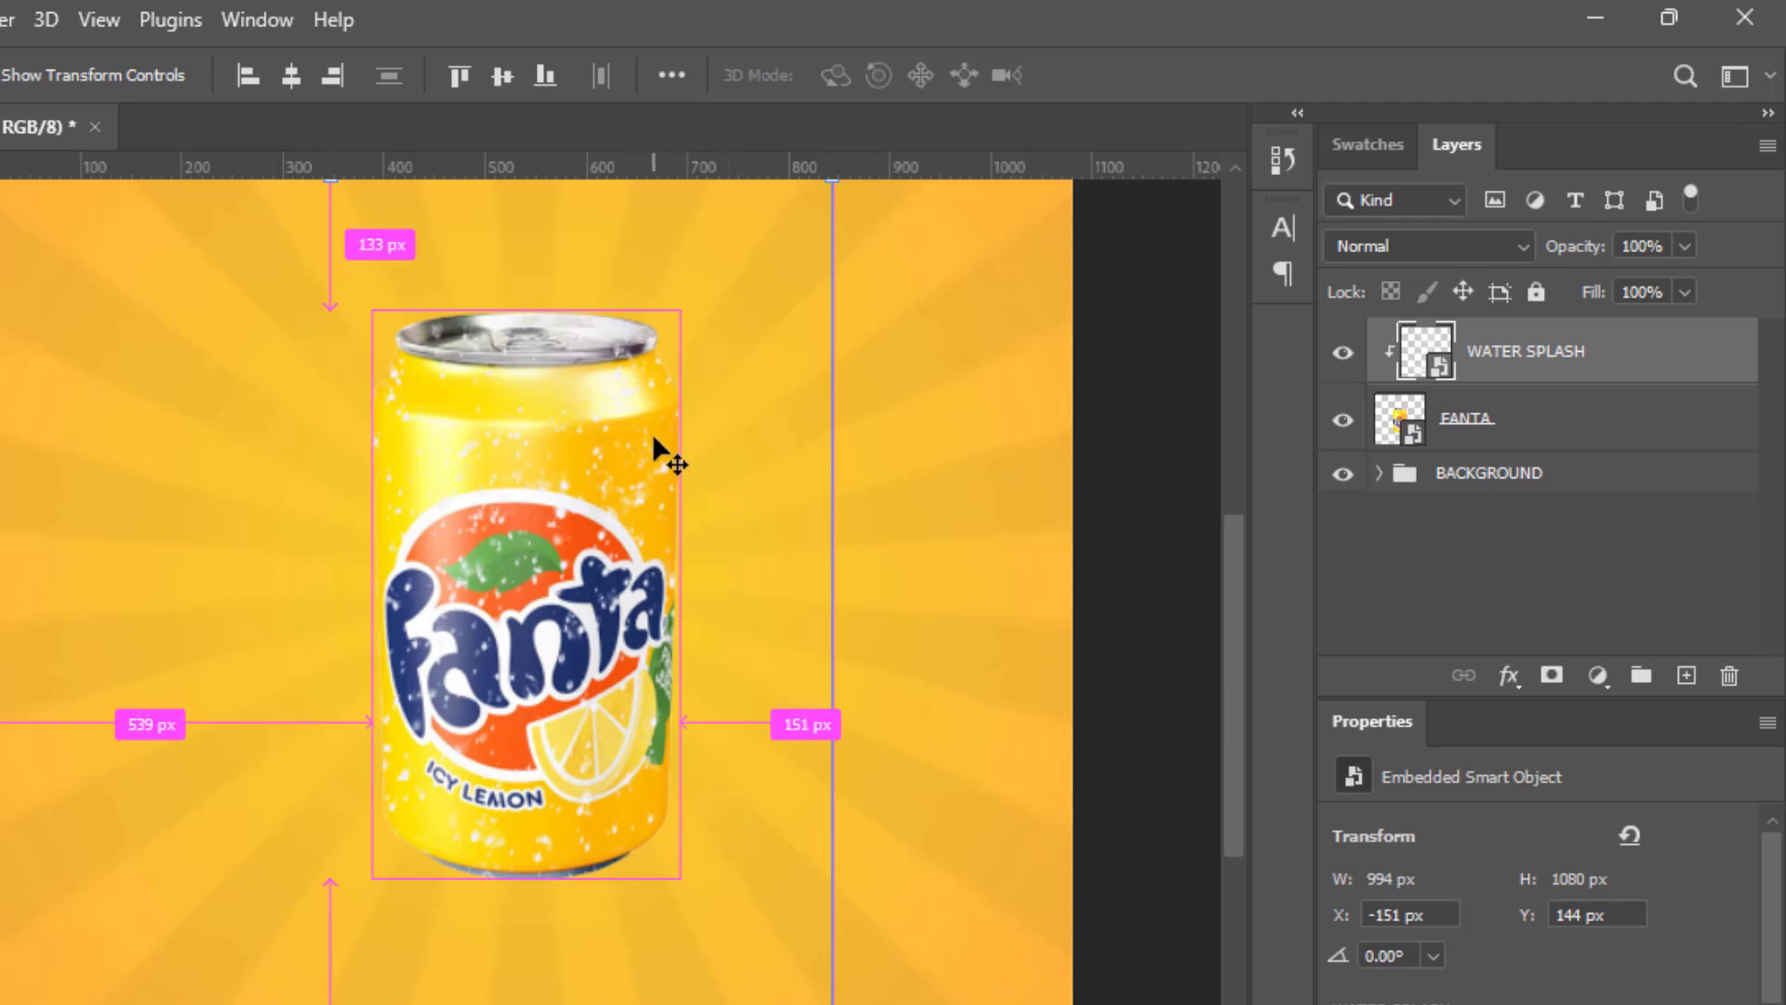
{"action": "left_click_drag", "start_coordinate": [644, 456], "coordinate": [677, 638]}
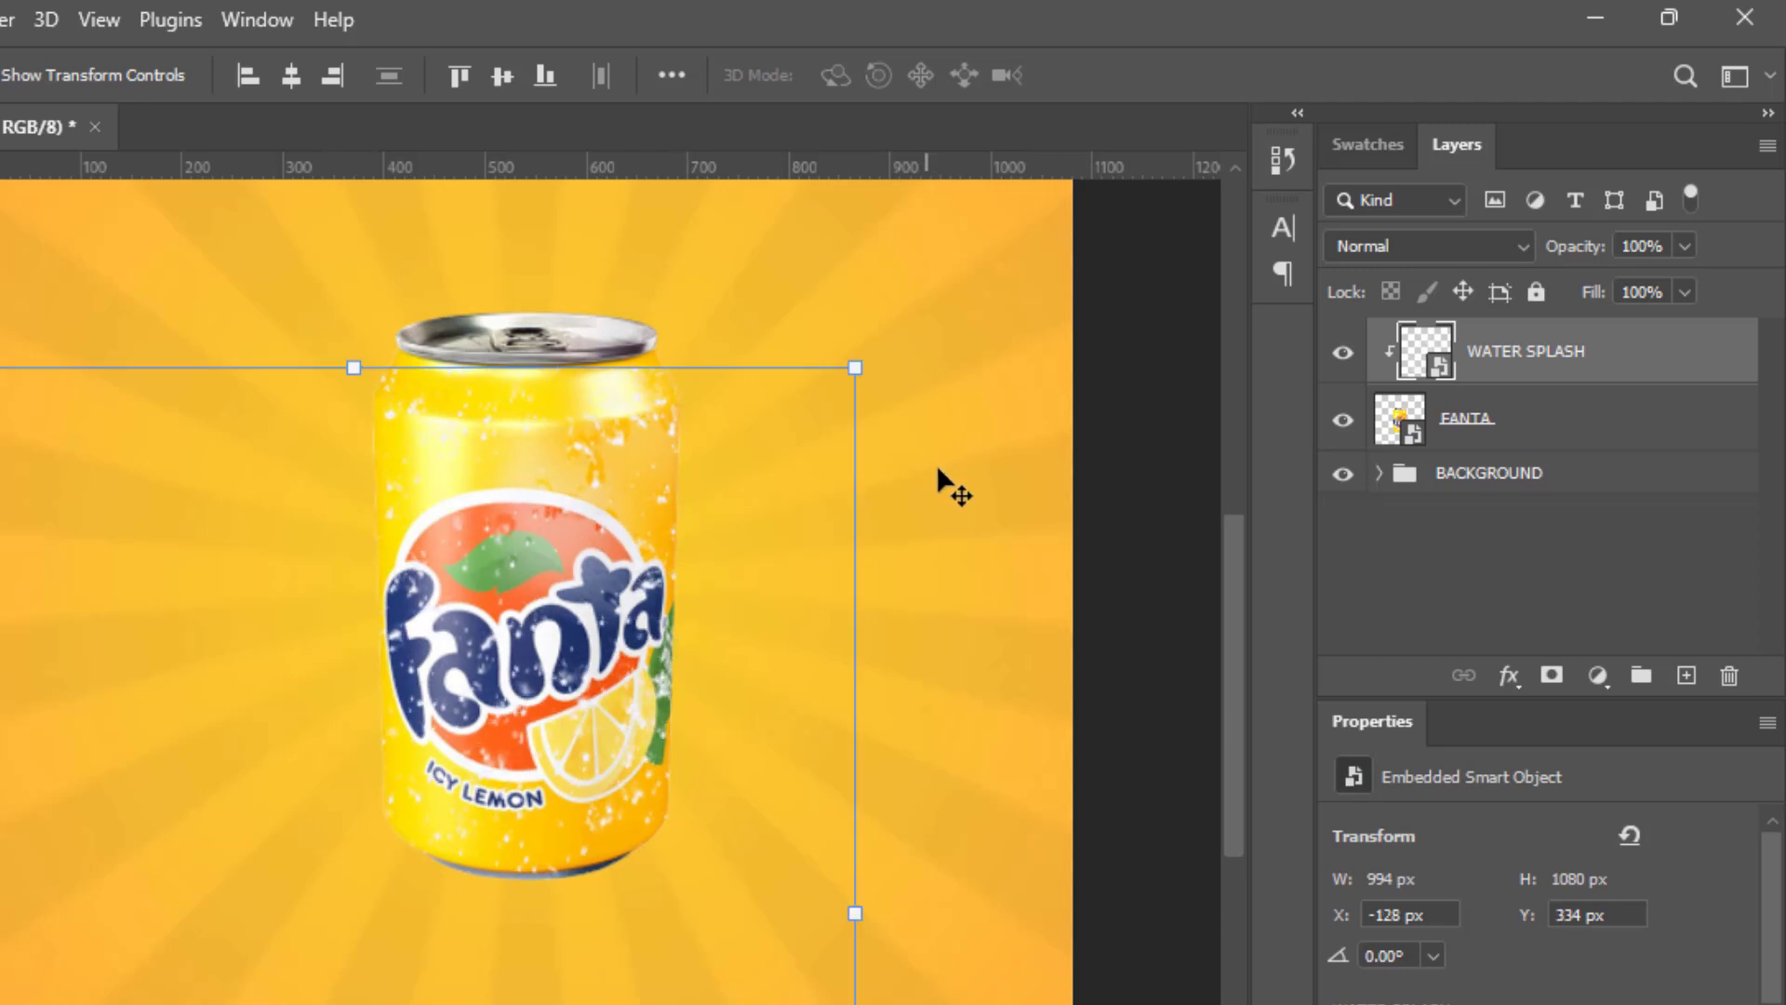
Add a layer mask to WATER SPLASH and set up a soft black brush of 83 px with 0% hardness.
{"action": "left_click", "coordinate": [1550, 676]}
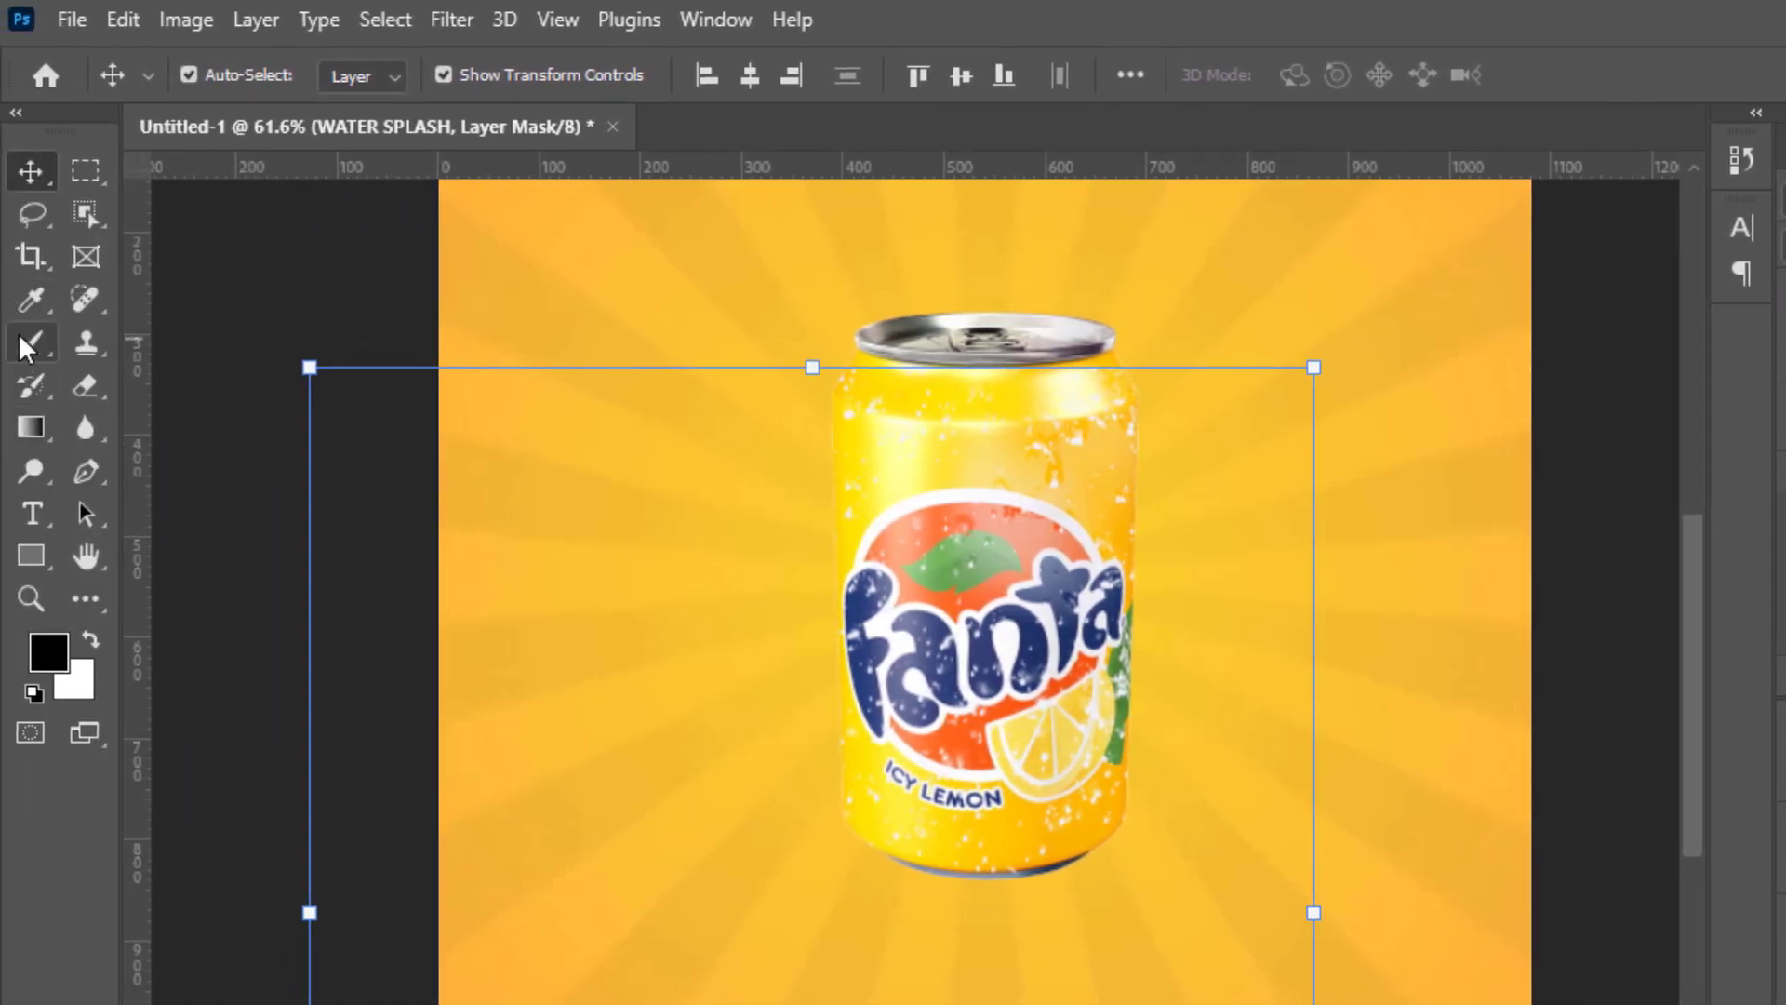
{"action": "left_click", "coordinate": [30, 343]}
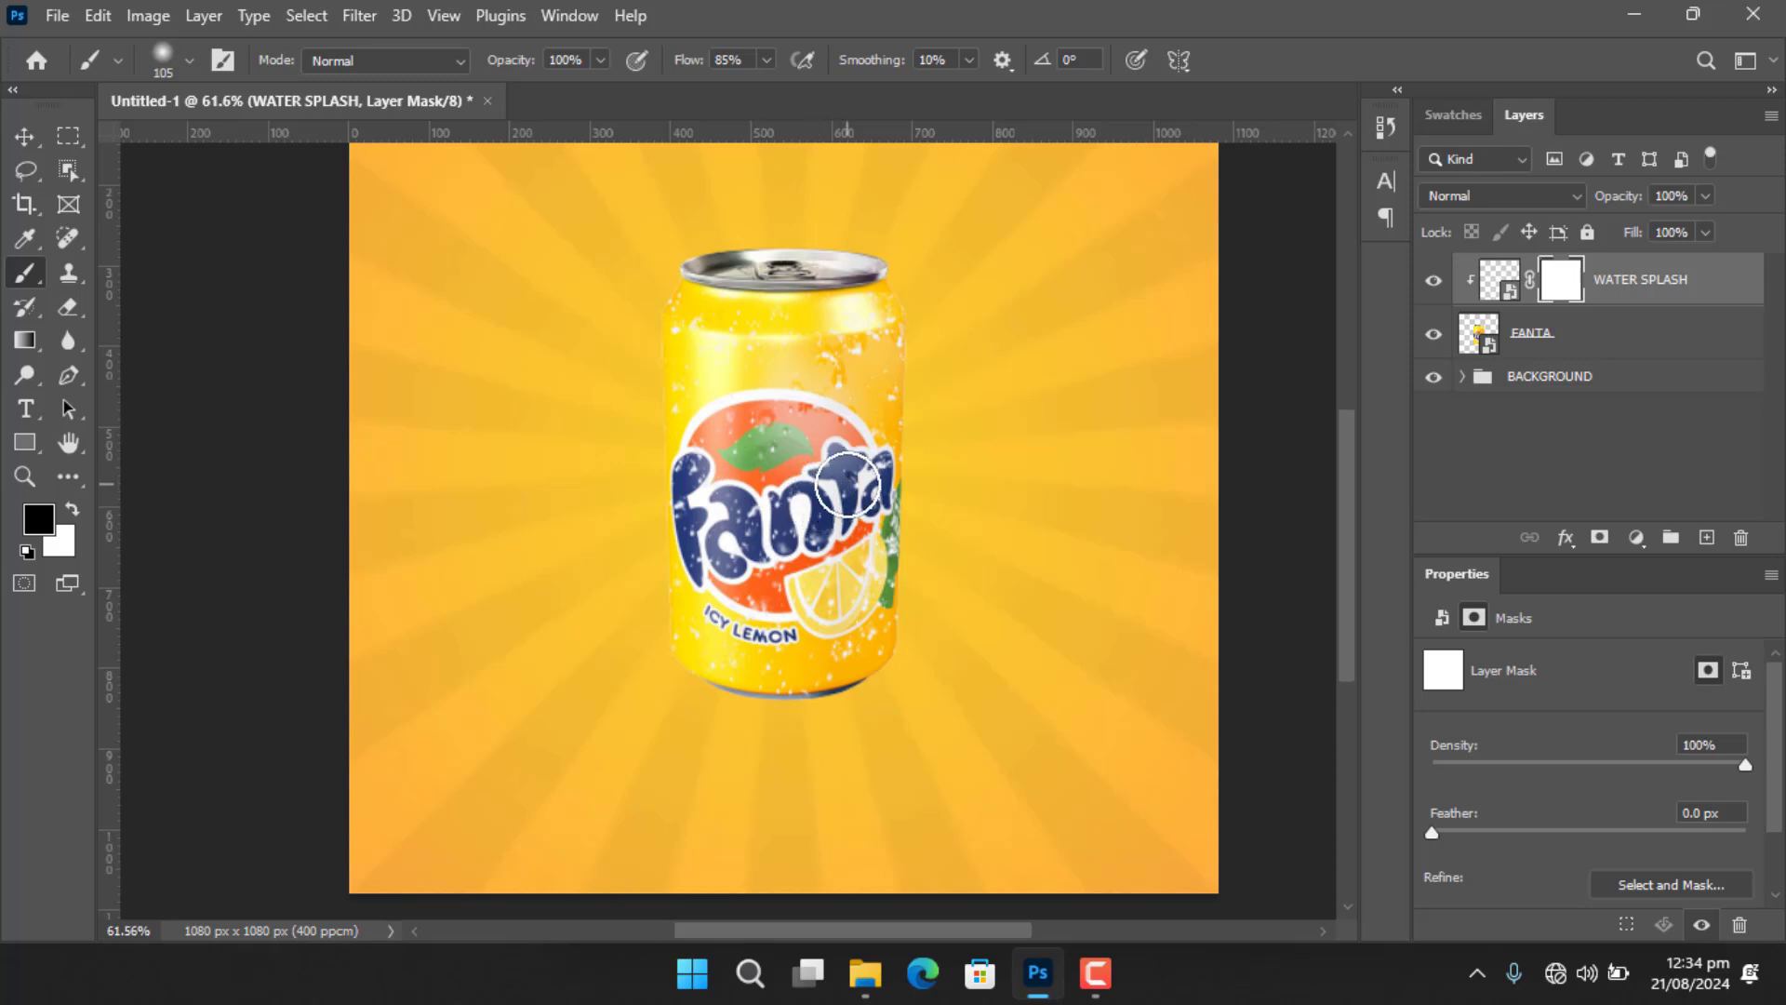
{"action": "right_click", "coordinate": [846, 486]}
{"action": "mouse_move", "coordinate": [1070, 526]}
{"action": "left_mouse_down"}
{"action": "mouse_move", "coordinate": [1116, 530]}
{"action": "mouse_move", "coordinate": [1055, 528]}
{"action": "left_mouse_up"}
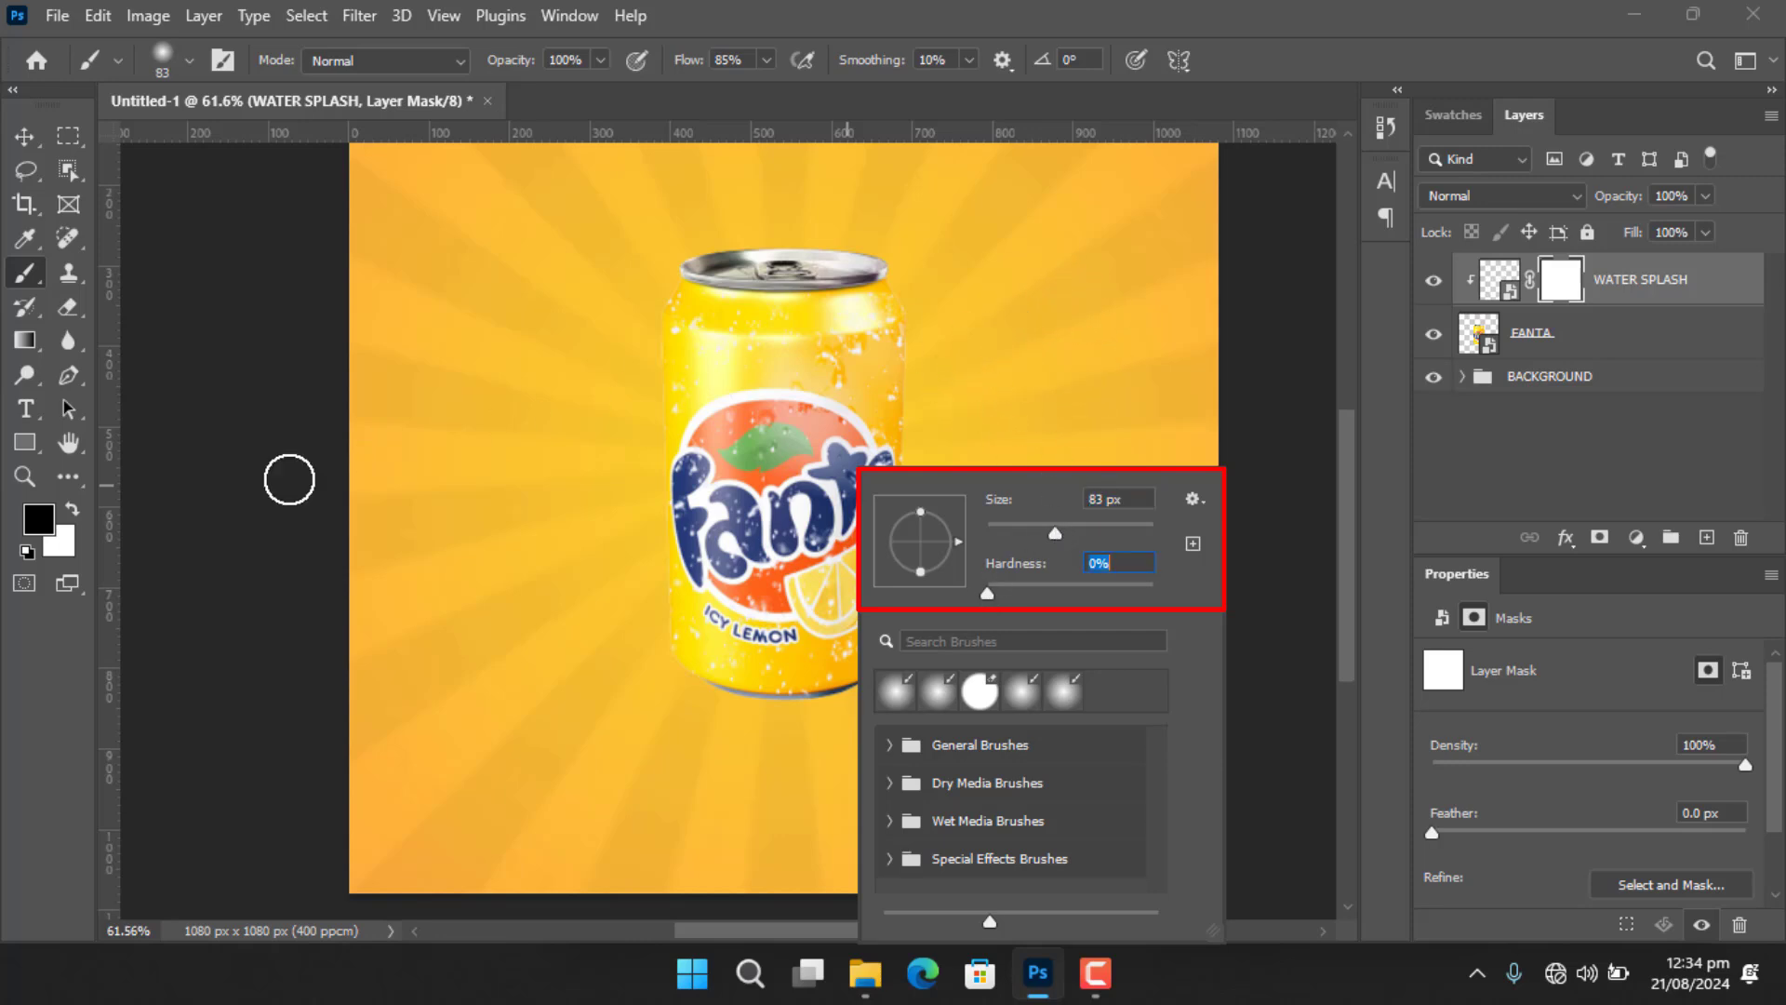
{"action": "key", "text": "Return"}
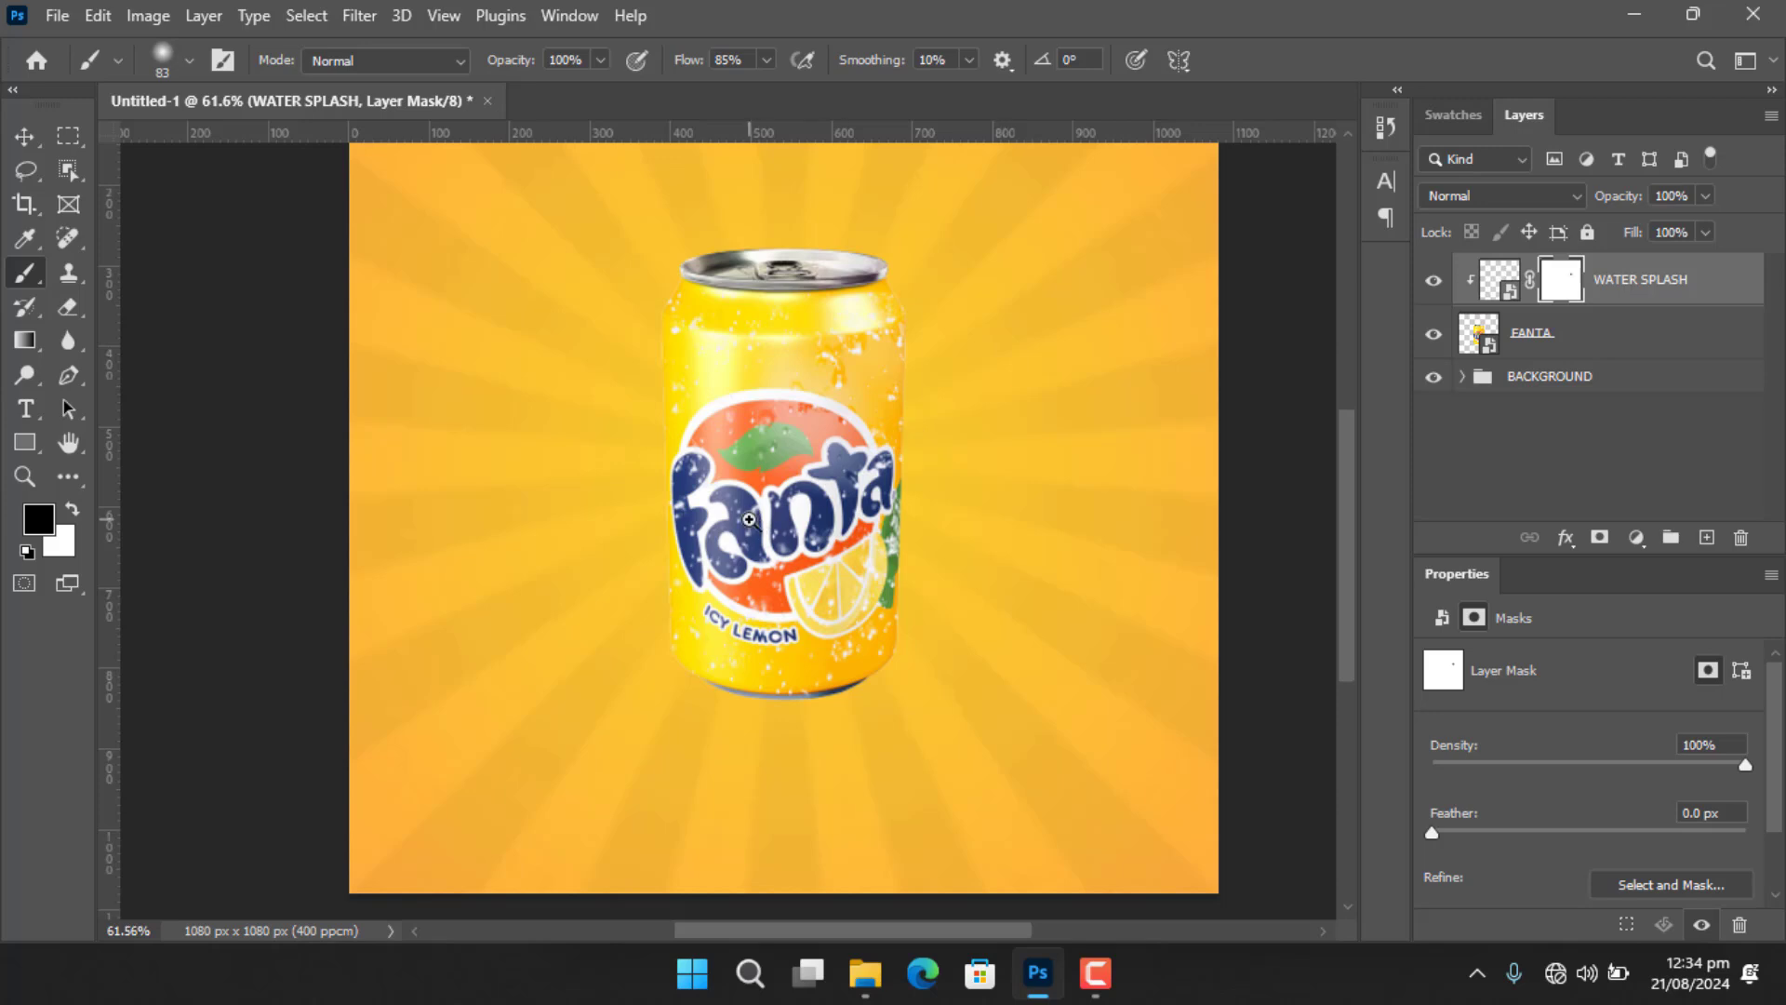
Paint black on the WATER SPLASH mask to hide droplets along the can's base, left side and upper body.
{"action": "scroll", "coordinate": [749, 520], "scroll_direction": "up", "scroll_amount": 3}
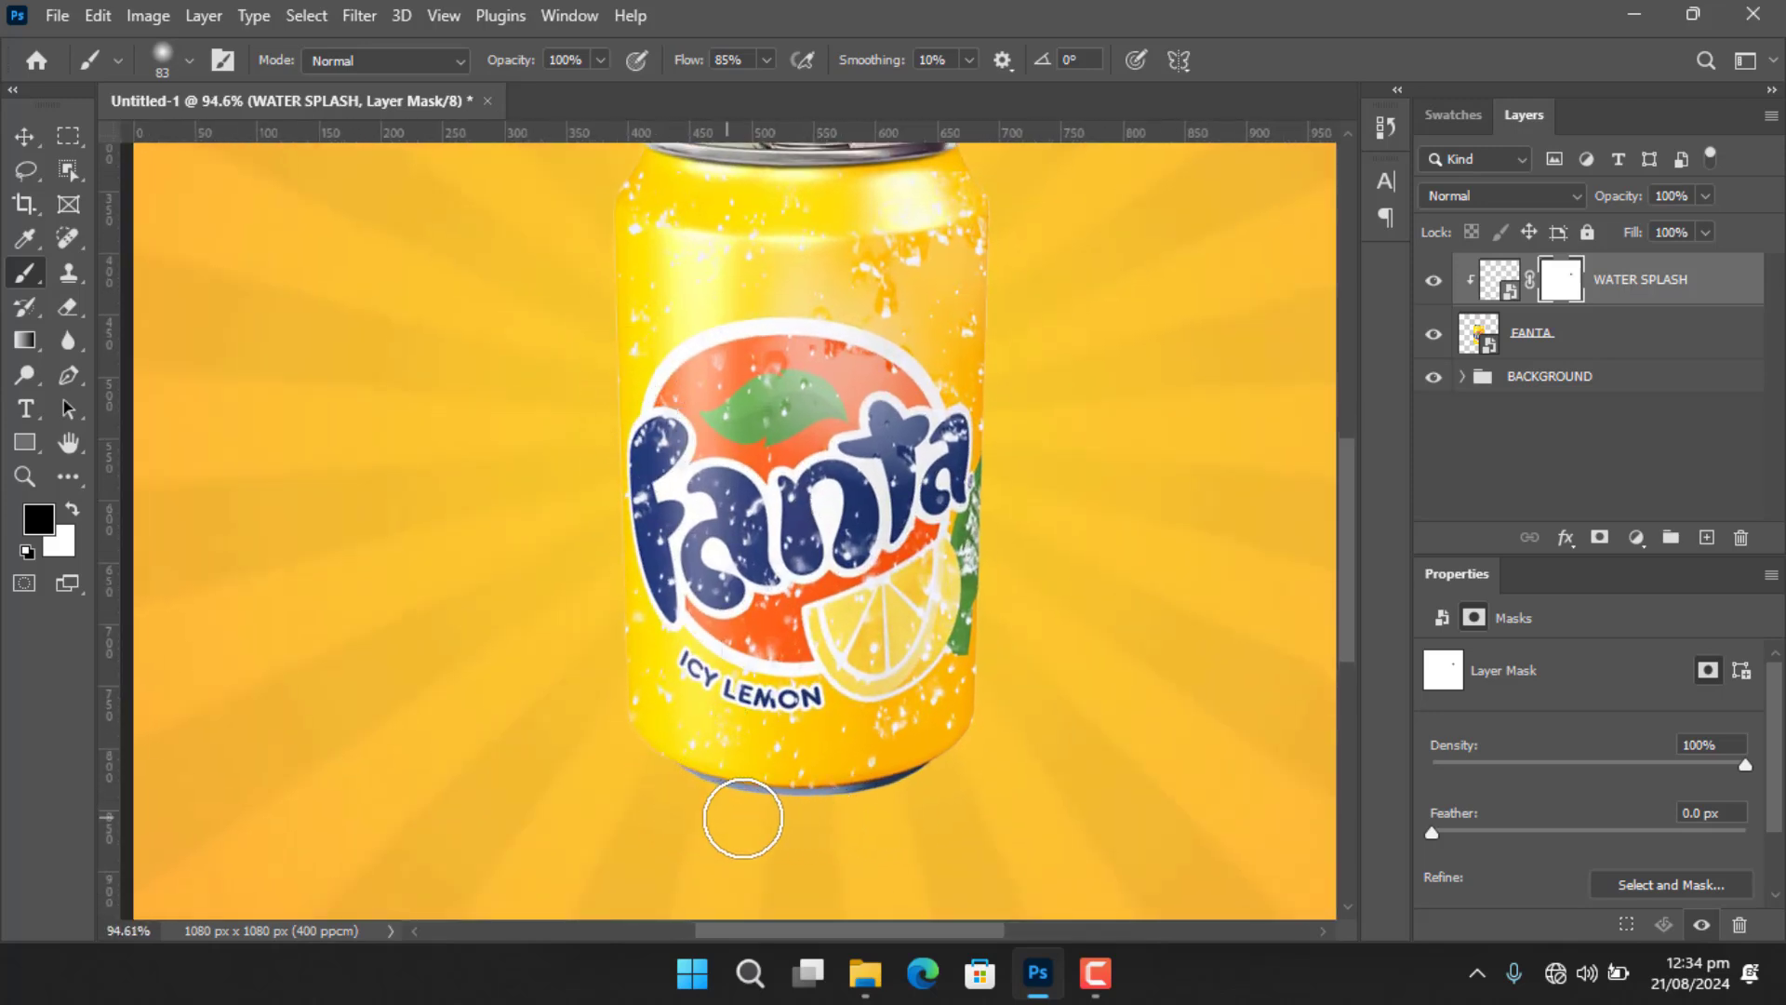
{"action": "mouse_move", "coordinate": [743, 818]}
{"action": "left_mouse_down"}
{"action": "mouse_move", "coordinate": [840, 820]}
{"action": "mouse_move", "coordinate": [966, 765]}
{"action": "mouse_move", "coordinate": [834, 822]}
{"action": "mouse_move", "coordinate": [746, 809]}
{"action": "left_mouse_up"}
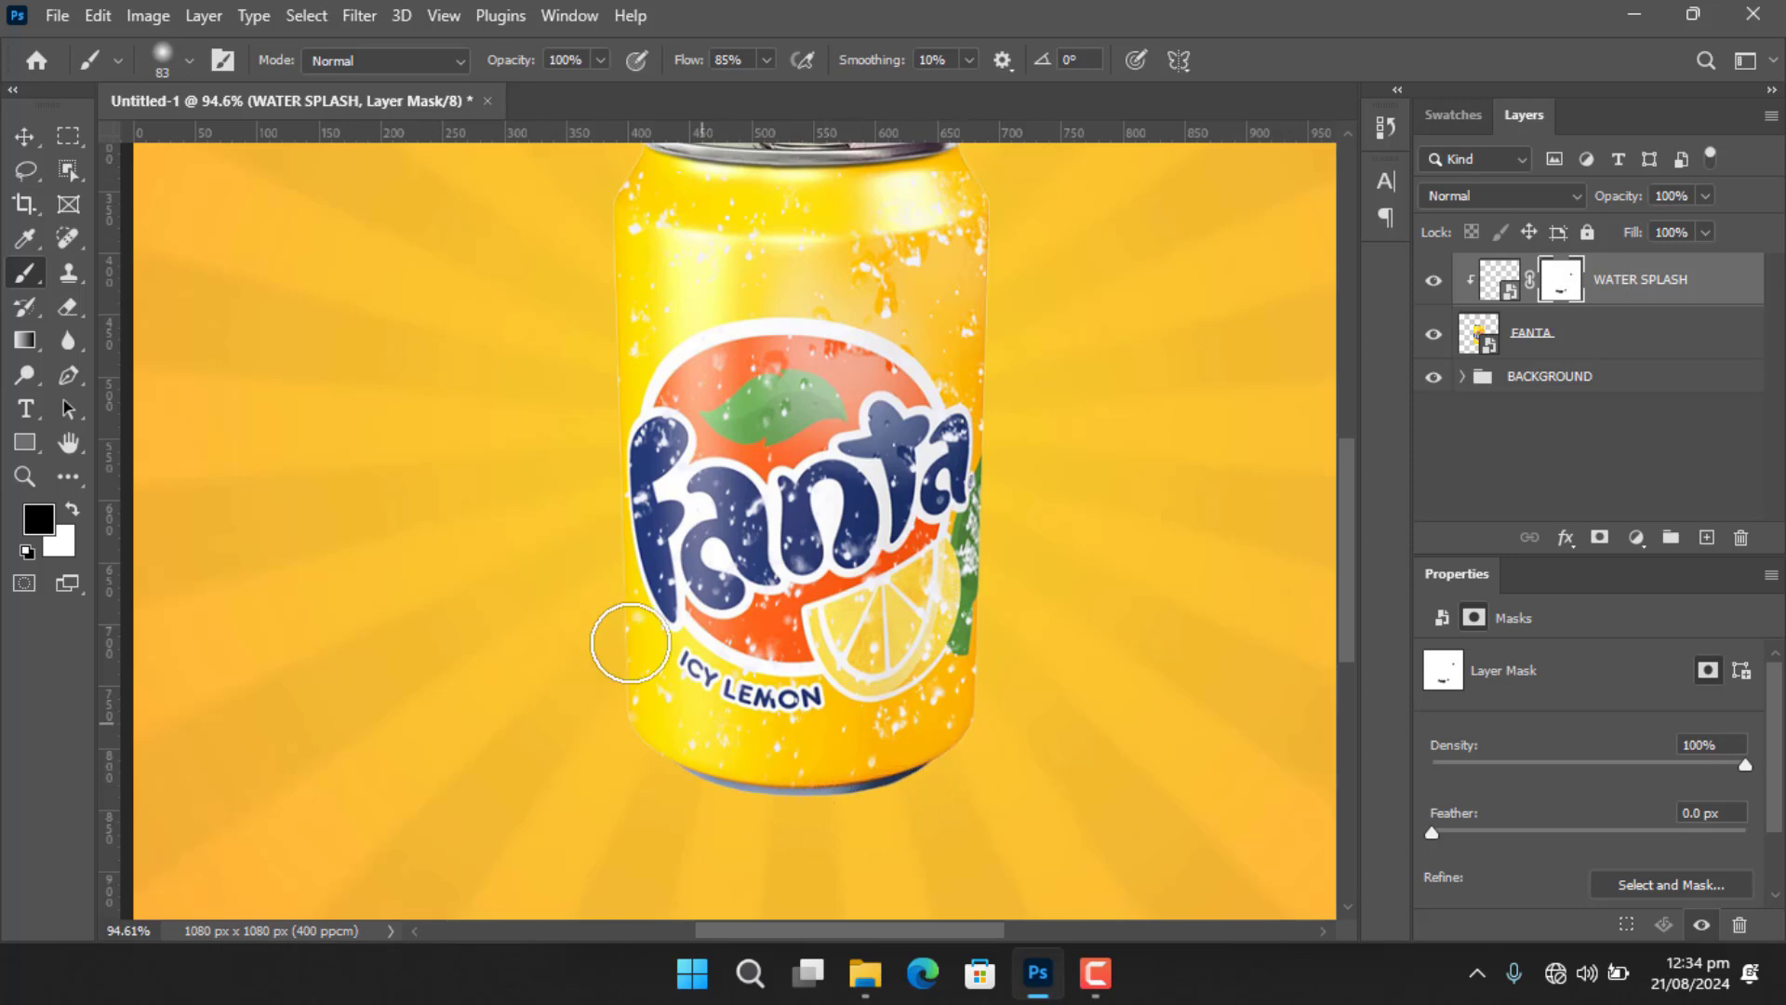
{"action": "mouse_move", "coordinate": [630, 643]}
{"action": "left_mouse_down"}
{"action": "mouse_move", "coordinate": [704, 417]}
{"action": "mouse_move", "coordinate": [659, 331]}
{"action": "mouse_move", "coordinate": [789, 520]}
{"action": "mouse_move", "coordinate": [754, 562]}
{"action": "mouse_move", "coordinate": [802, 674]}
{"action": "mouse_move", "coordinate": [879, 684]}
{"action": "mouse_move", "coordinate": [960, 611]}
{"action": "mouse_move", "coordinate": [896, 688]}
{"action": "mouse_move", "coordinate": [900, 586]}
{"action": "mouse_move", "coordinate": [786, 526]}
{"action": "mouse_move", "coordinate": [911, 477]}
{"action": "mouse_move", "coordinate": [853, 535]}
{"action": "mouse_move", "coordinate": [870, 425]}
{"action": "mouse_move", "coordinate": [695, 316]}
{"action": "mouse_move", "coordinate": [705, 377]}
{"action": "mouse_move", "coordinate": [763, 320]}
{"action": "mouse_move", "coordinate": [706, 226]}
{"action": "mouse_move", "coordinate": [662, 207]}
{"action": "mouse_move", "coordinate": [623, 225]}
{"action": "mouse_move", "coordinate": [687, 217]}
{"action": "left_mouse_up"}
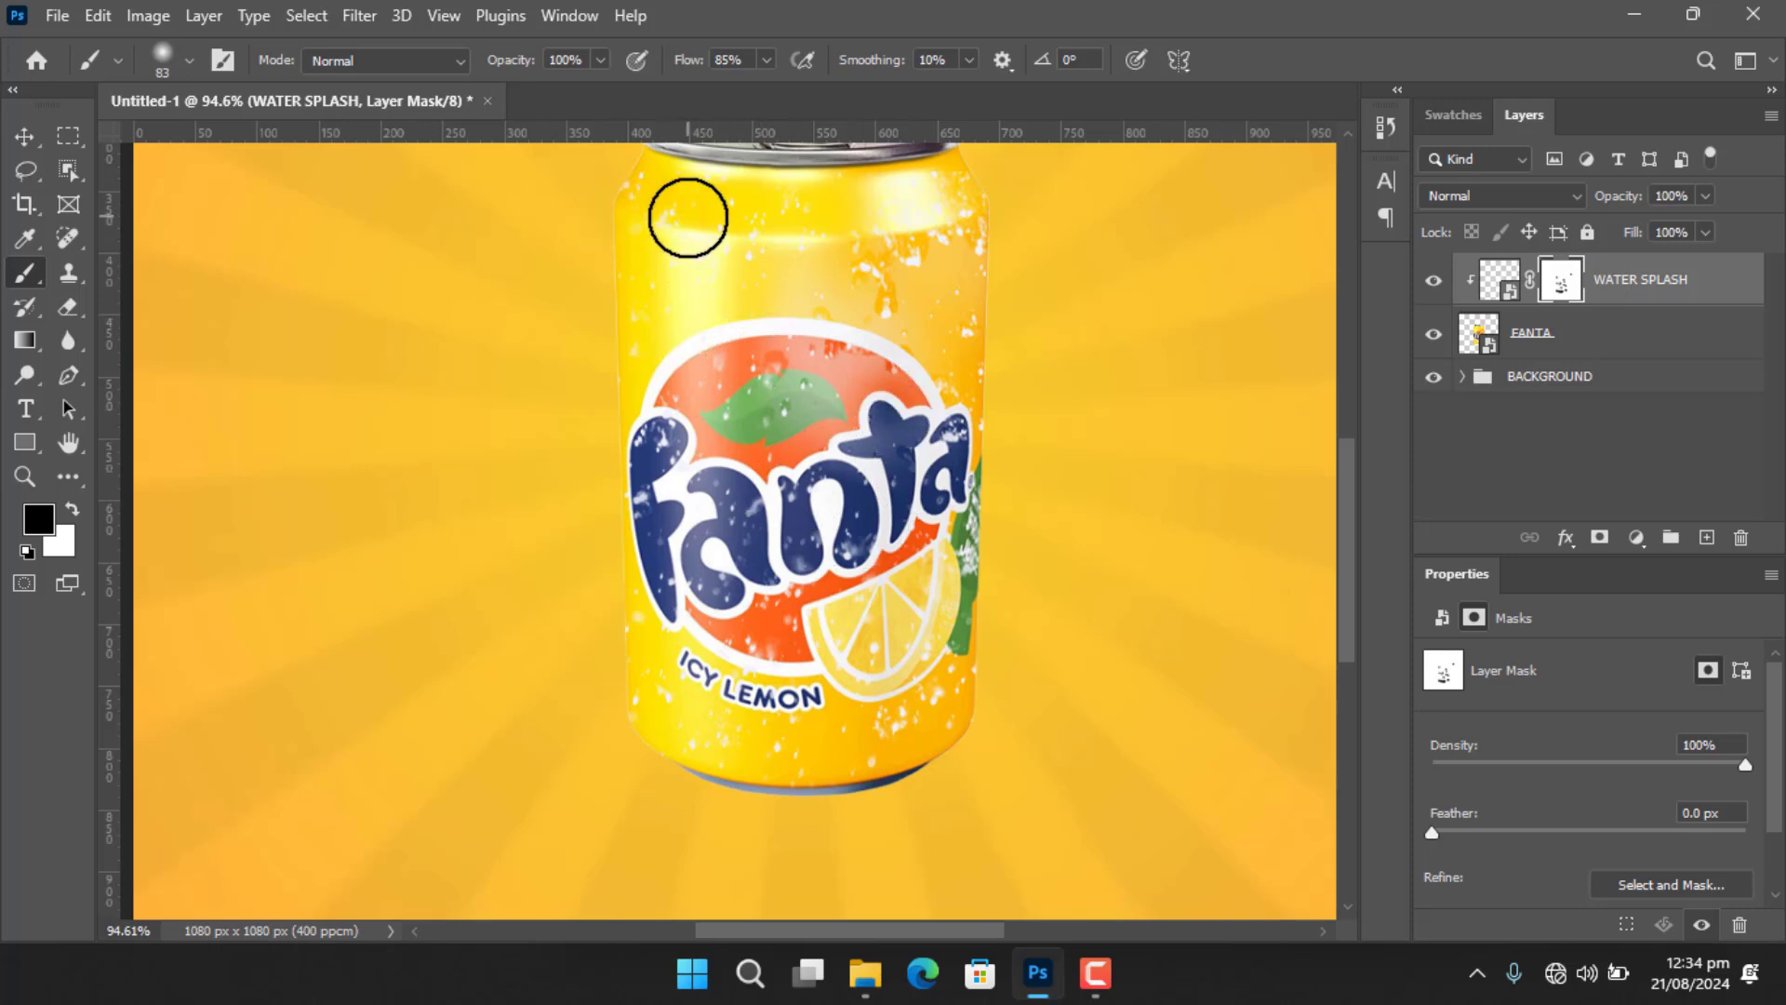
{"action": "left_click", "coordinate": [21, 140]}
{"action": "scroll", "coordinate": [946, 499], "scroll_direction": "down", "scroll_amount": 1}
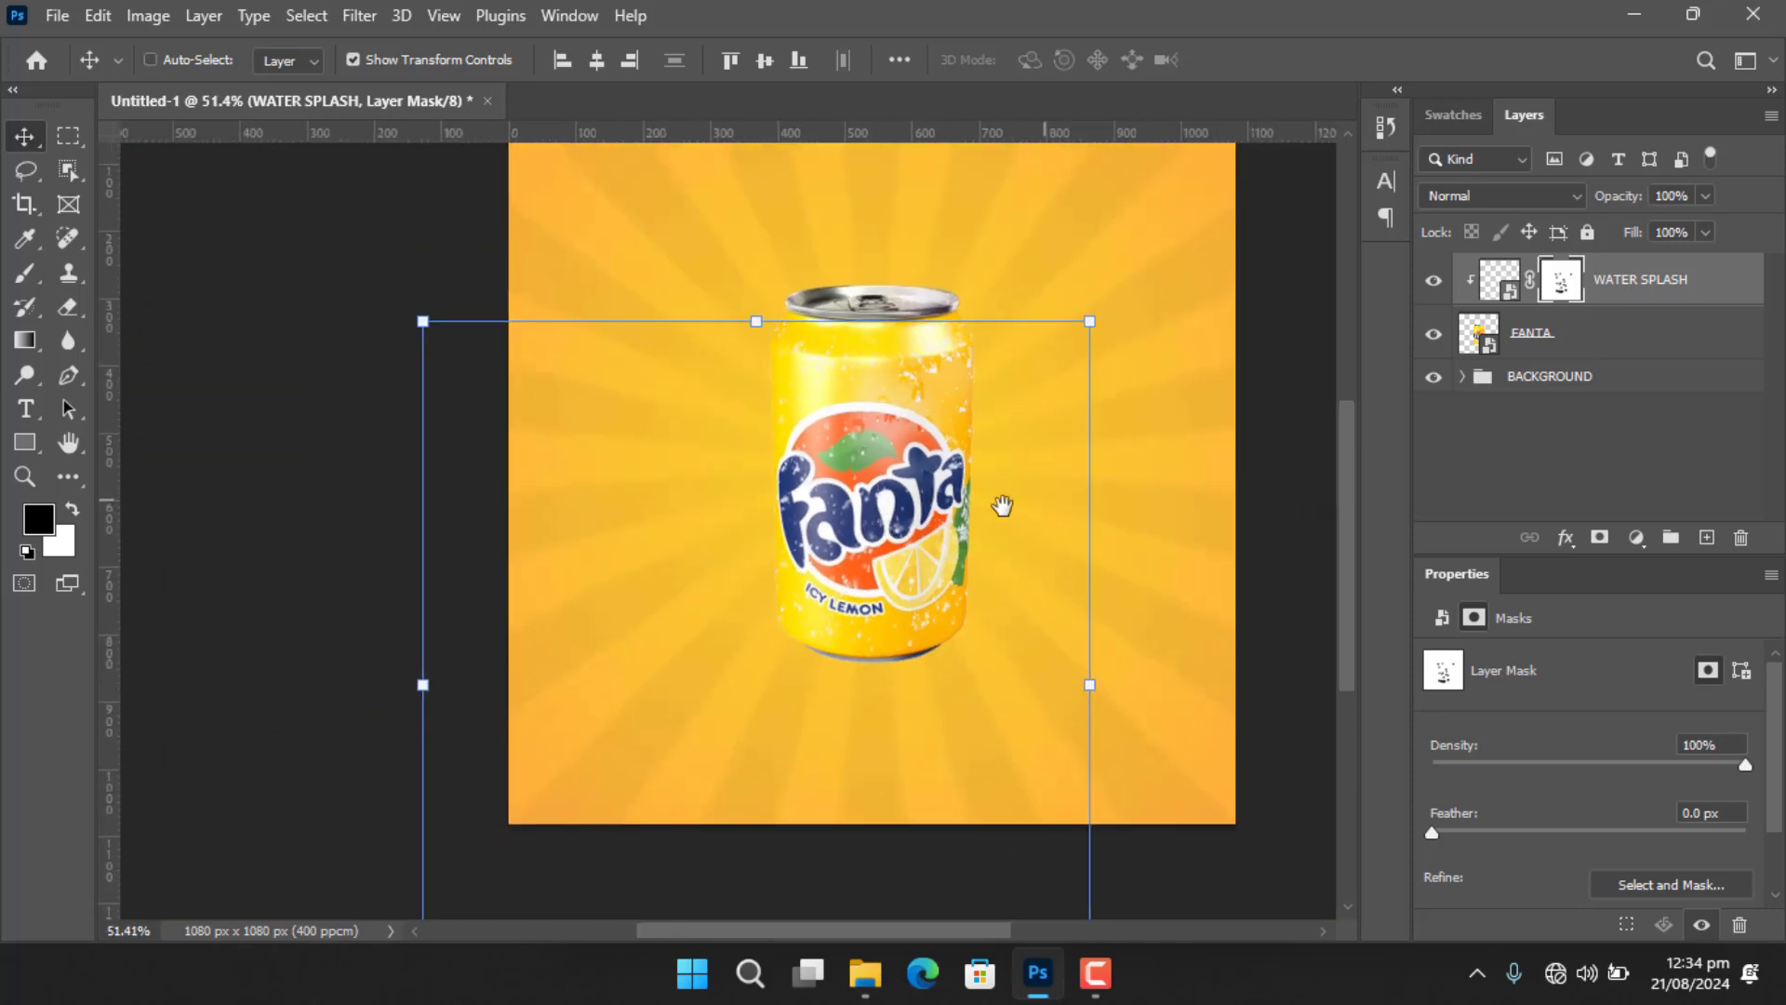
{"action": "scroll", "coordinate": [1001, 502], "scroll_direction": "down", "scroll_amount": 2}
{"action": "left_click", "coordinate": [1210, 474]}
{"action": "scroll", "coordinate": [554, 224], "scroll_direction": "up", "scroll_amount": 1}
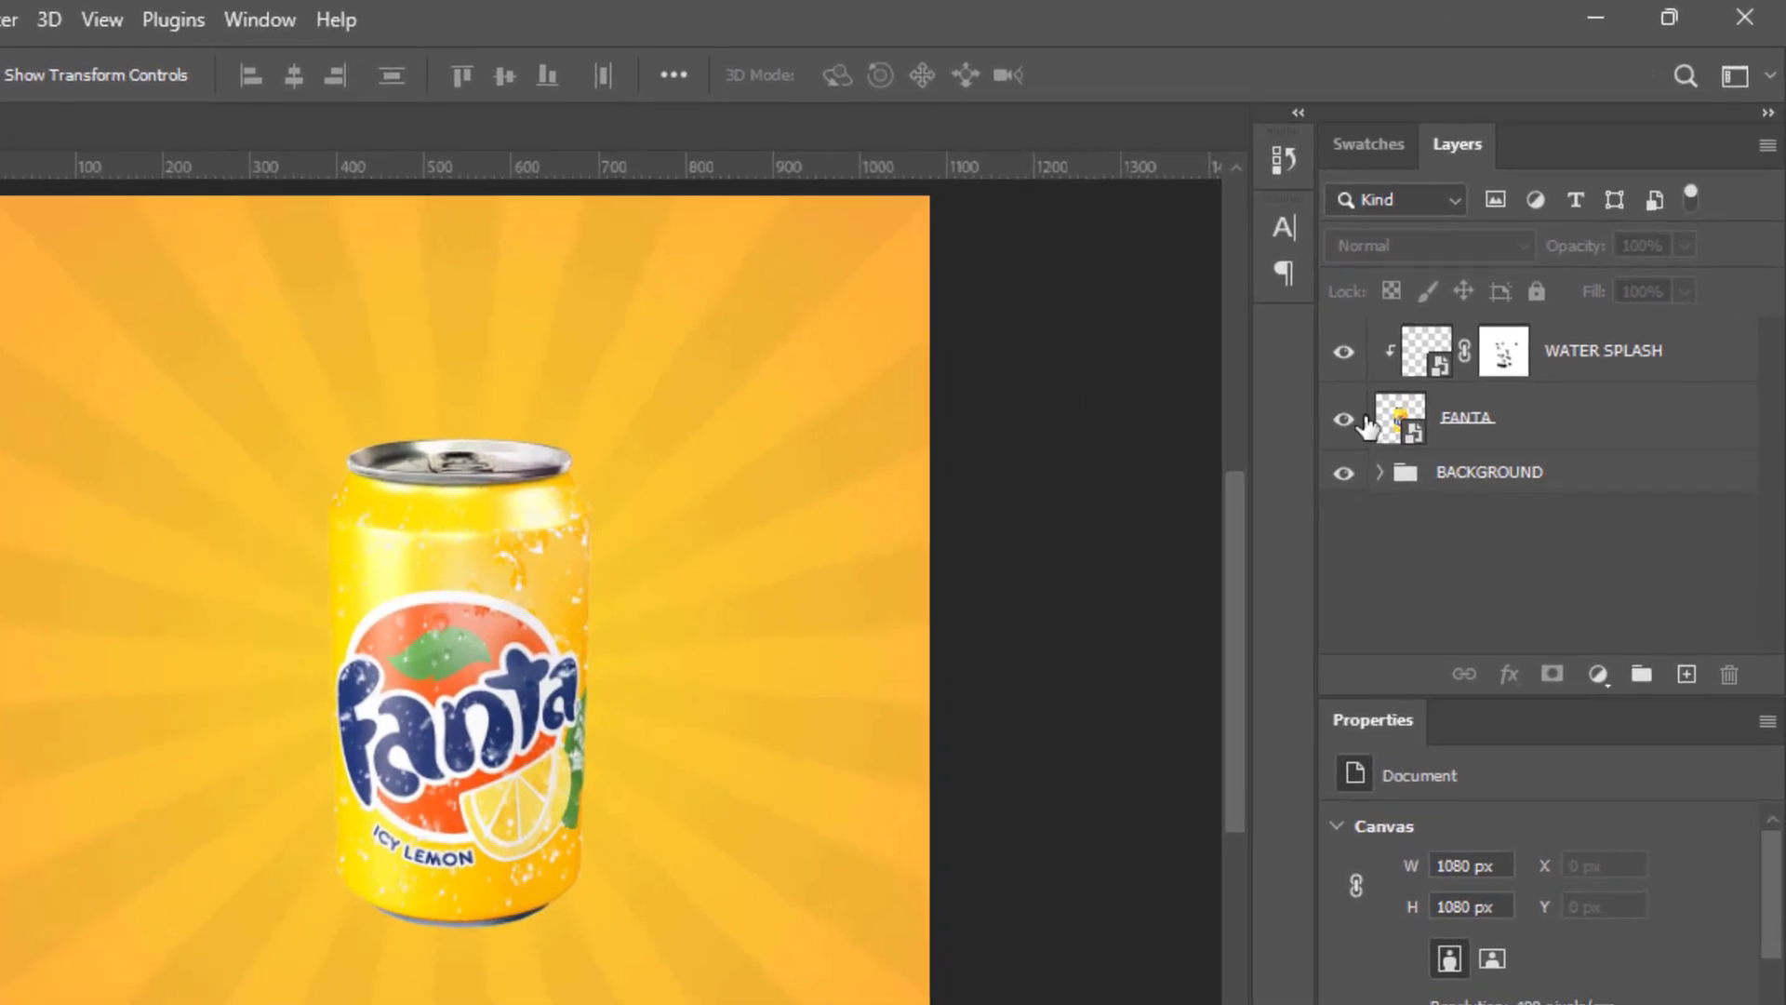
Group the WATER SPLASH and FANTA layers under the name CAN.
{"action": "left_click", "coordinate": [1630, 321]}
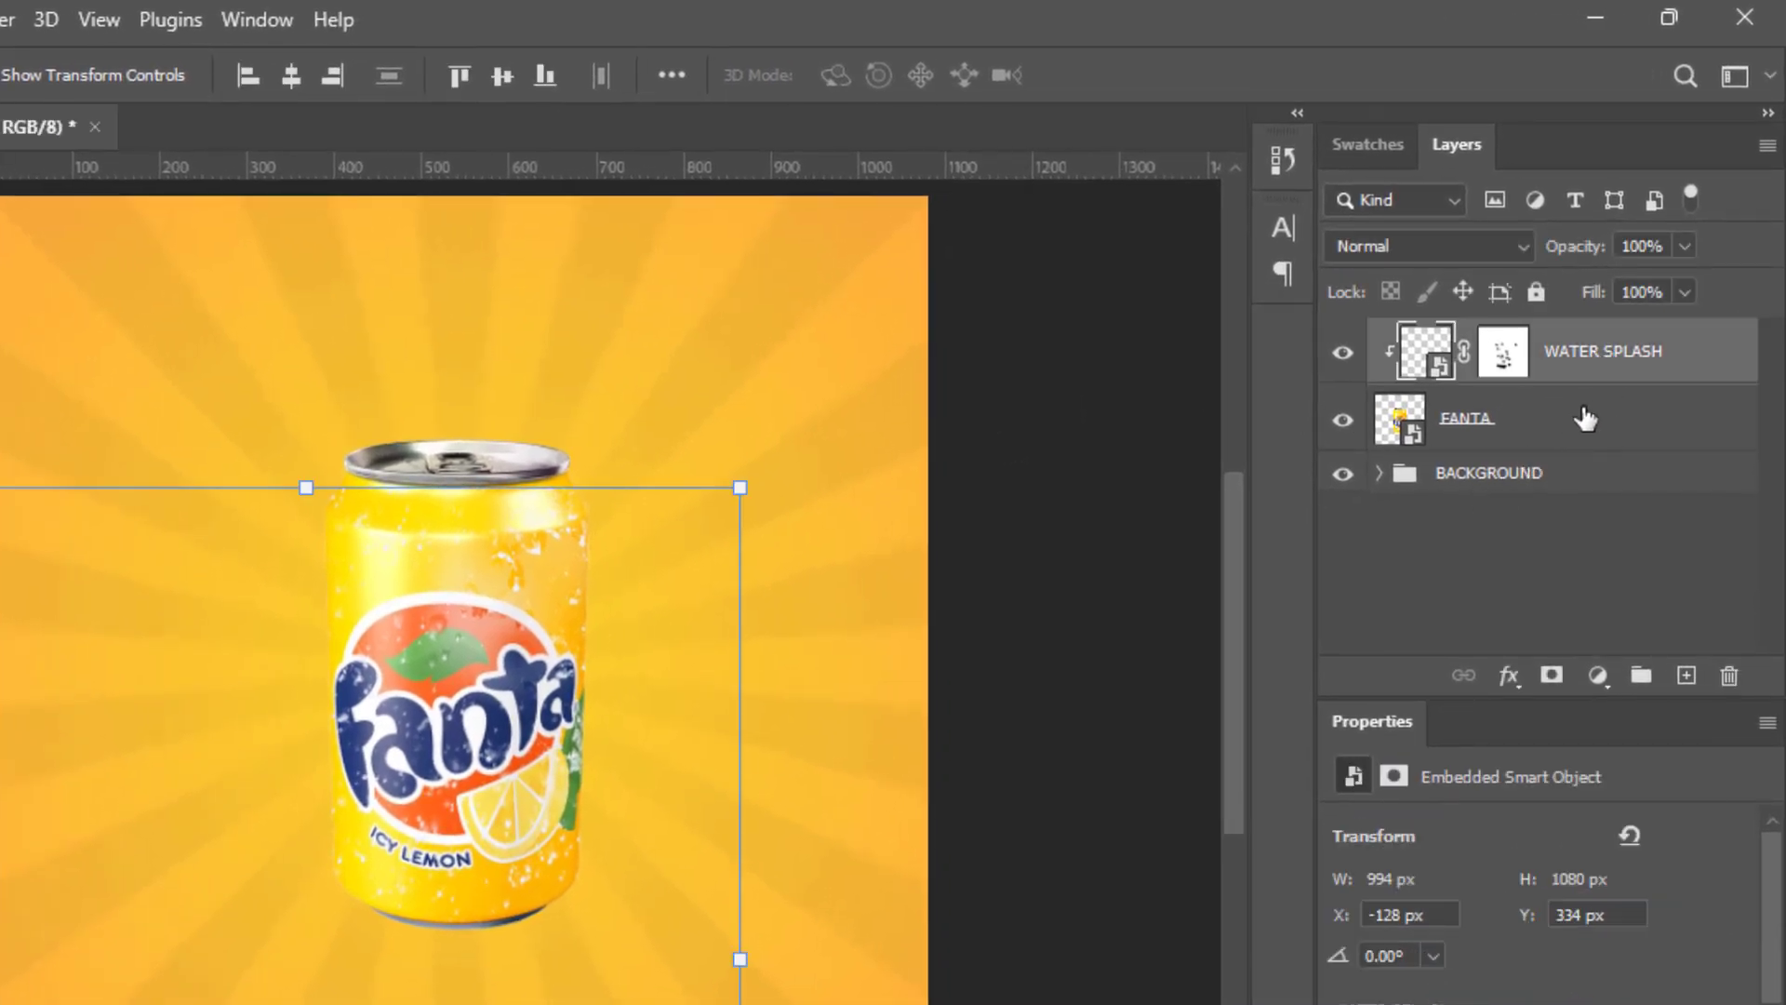
{"action": "left_click", "coordinate": [1582, 419], "text": "shift"}
{"action": "key", "text": "ctrl+g"}
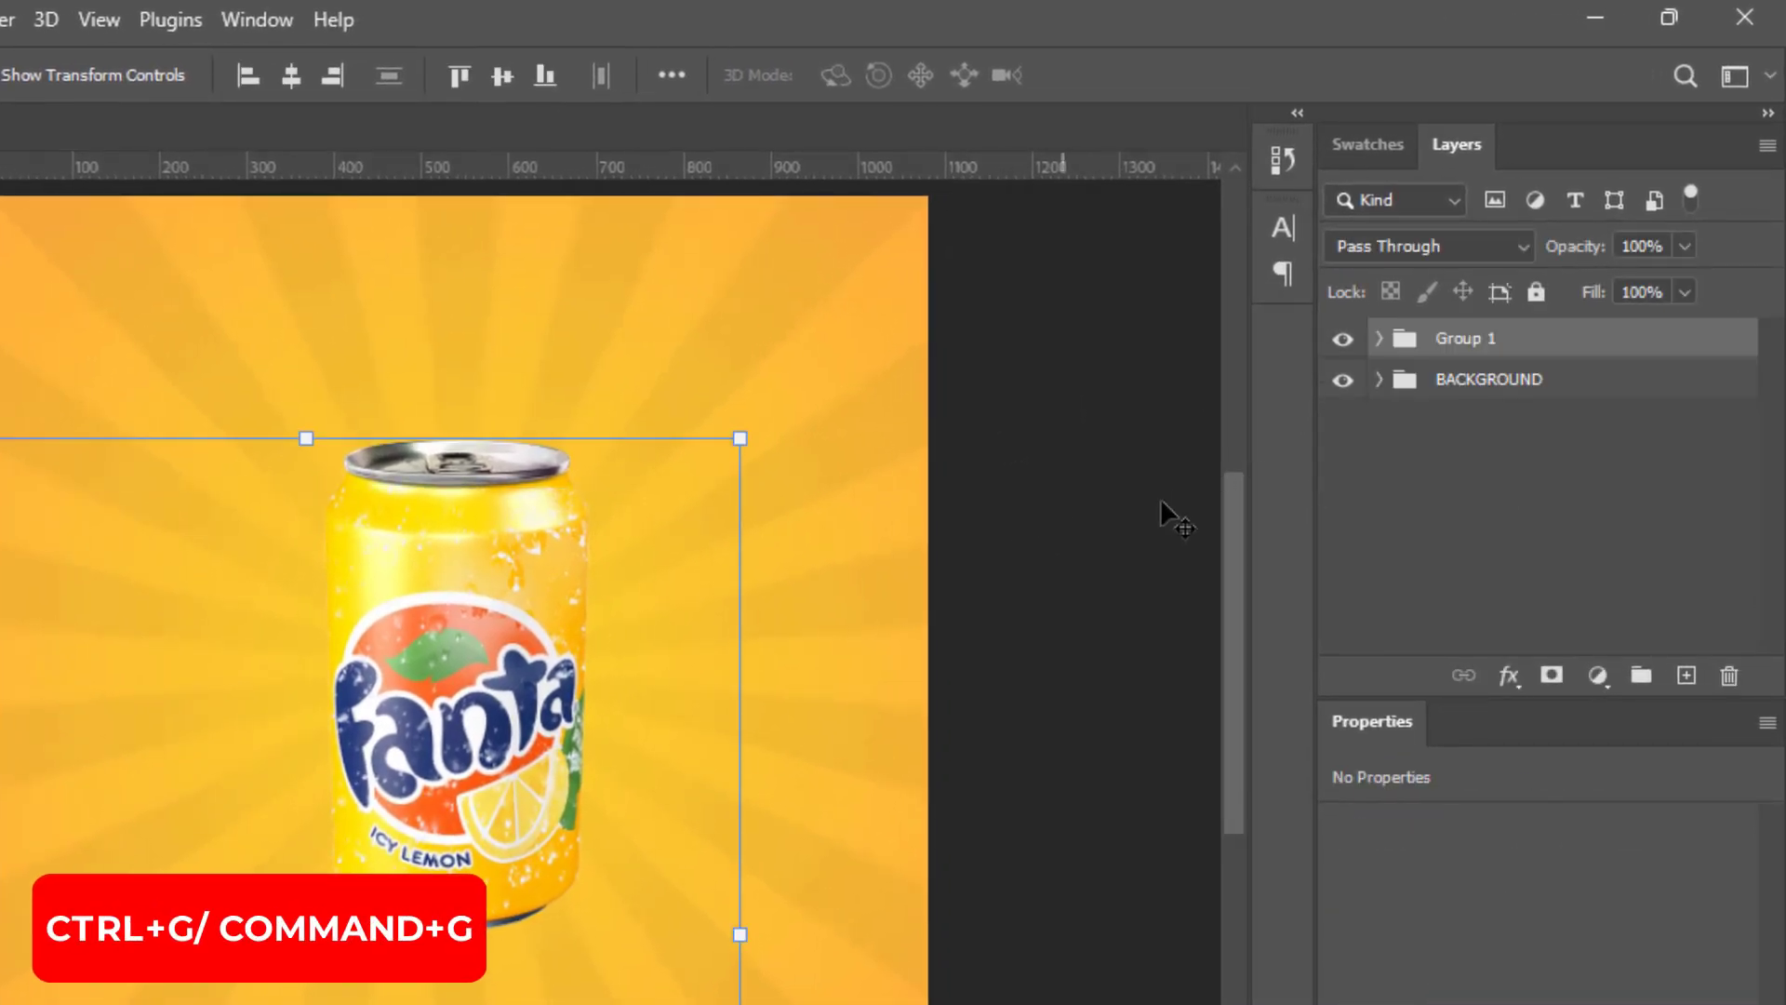
{"action": "double_click", "coordinate": [1460, 339]}
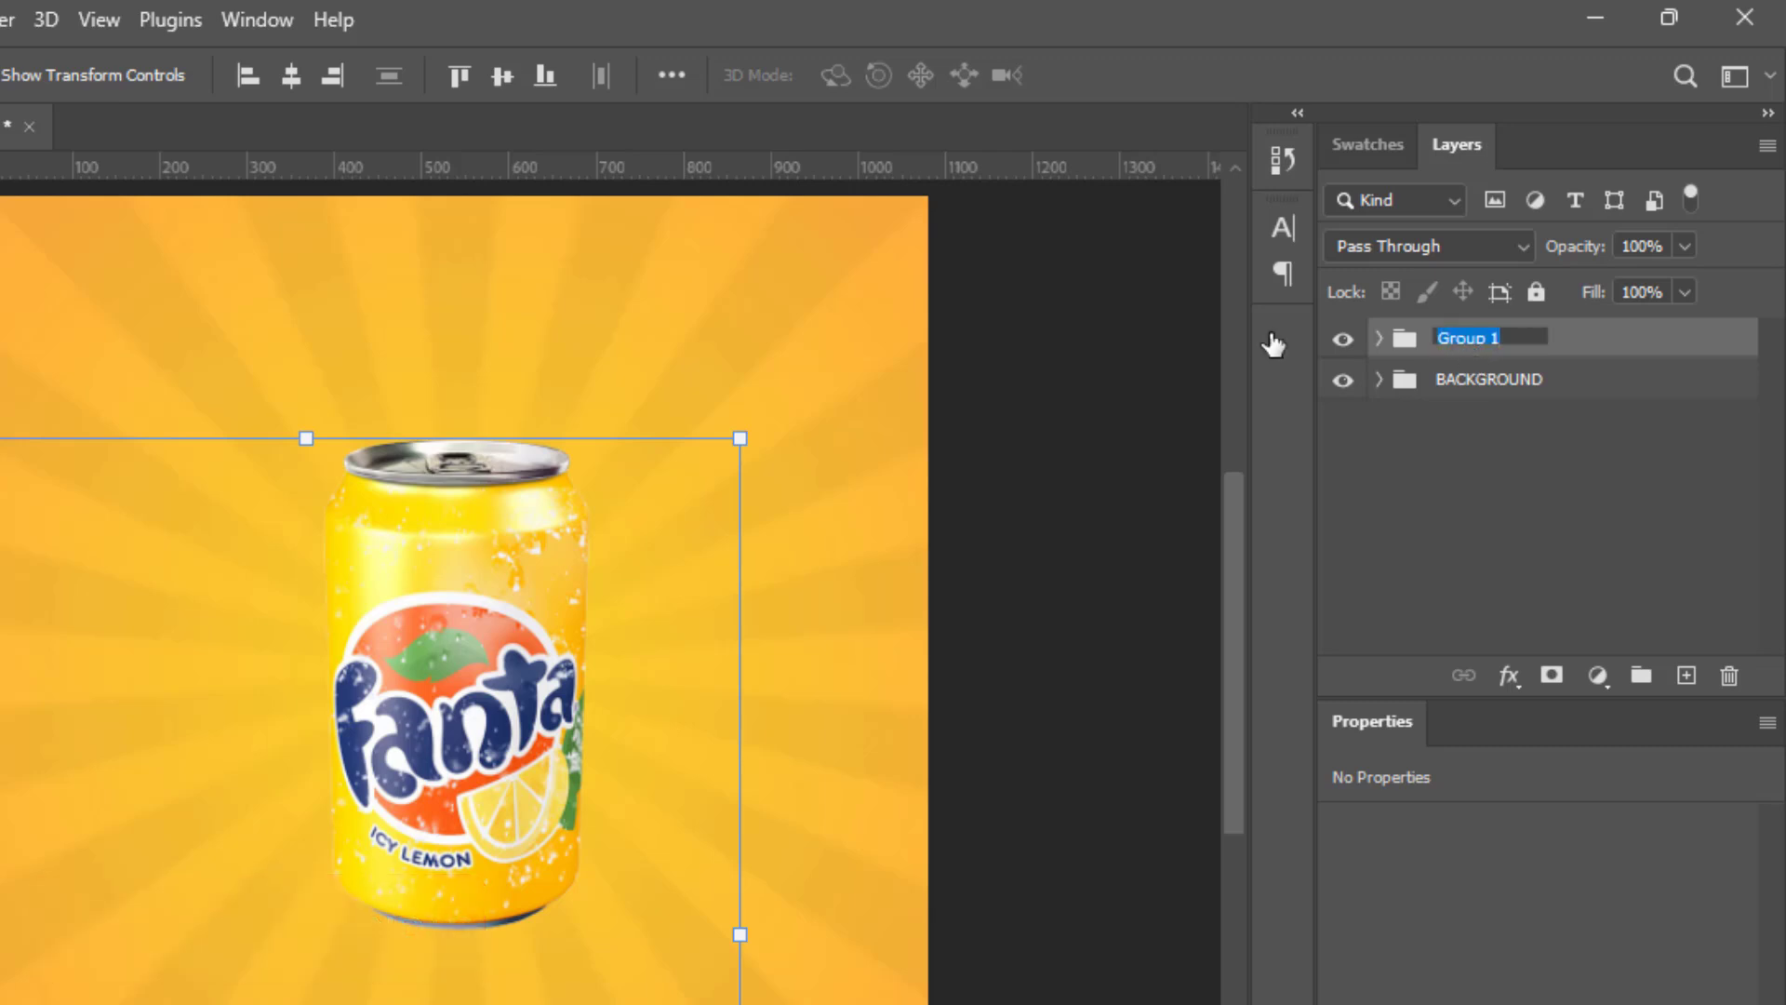
{"action": "type", "text": "CAN"}
{"action": "key", "text": "Return"}
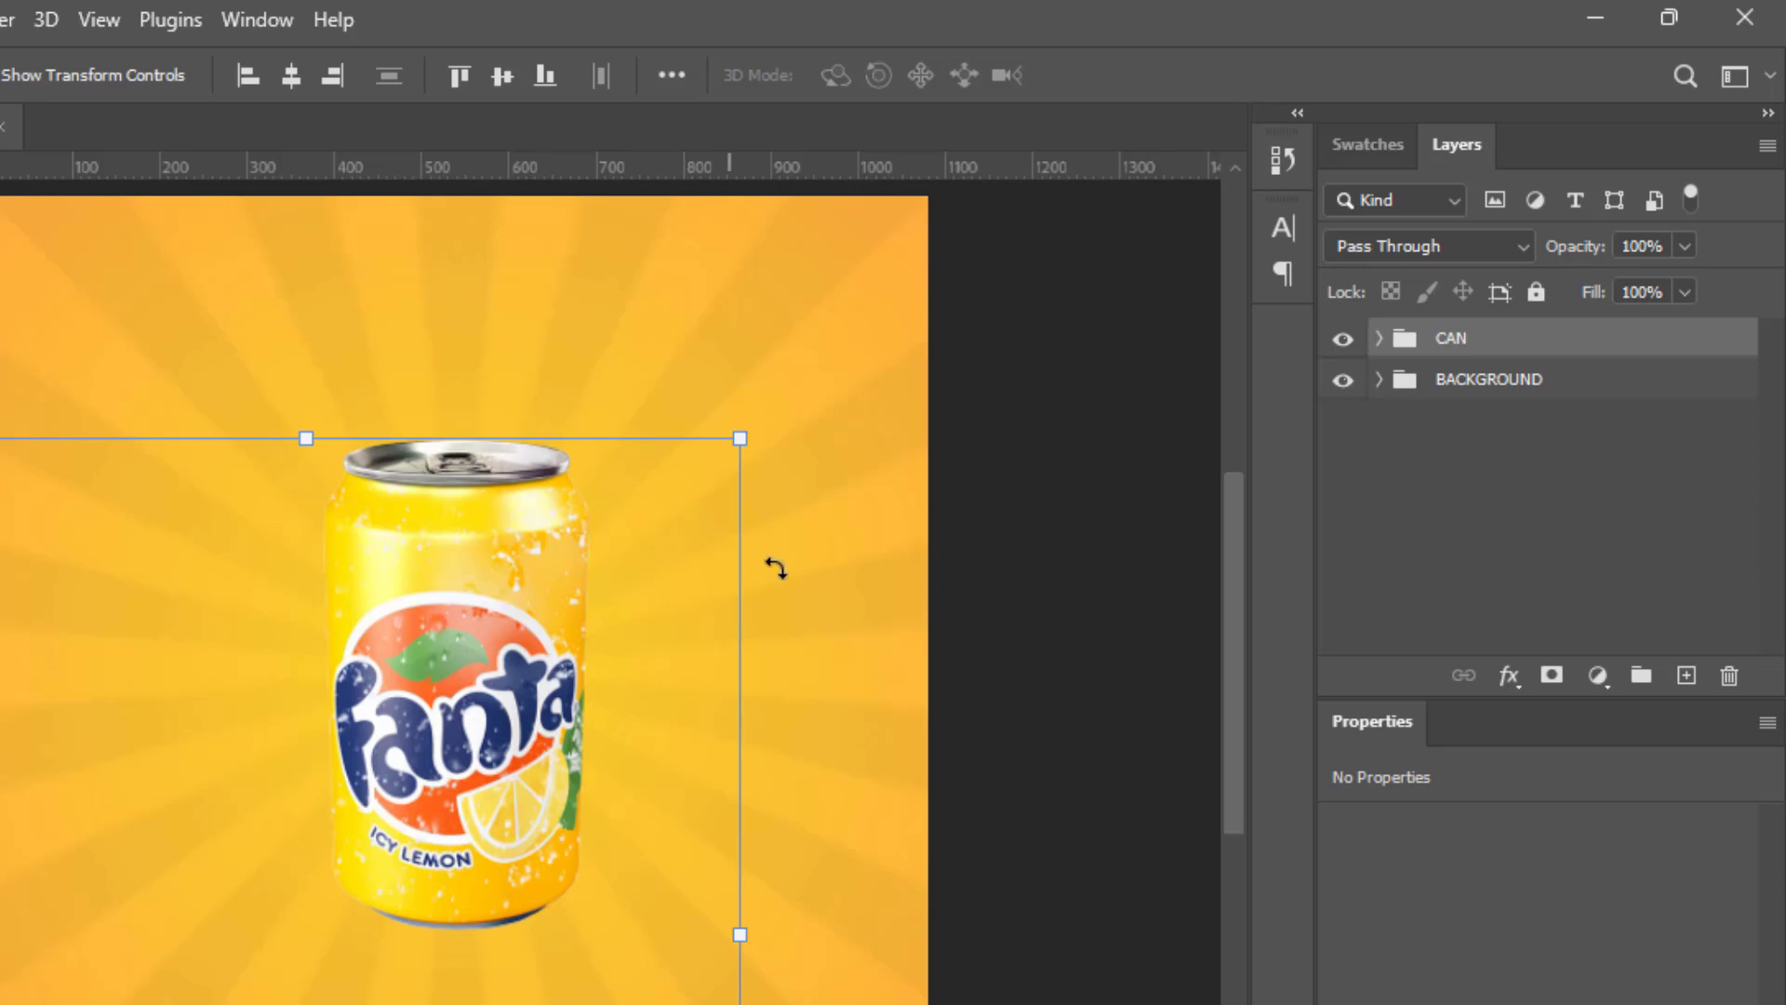
Duplicate the CAN group and nudge the copy rightward until it stands beside the original can.
{"action": "left_click_drag", "start_coordinate": [1593, 345], "coordinate": [1685, 676]}
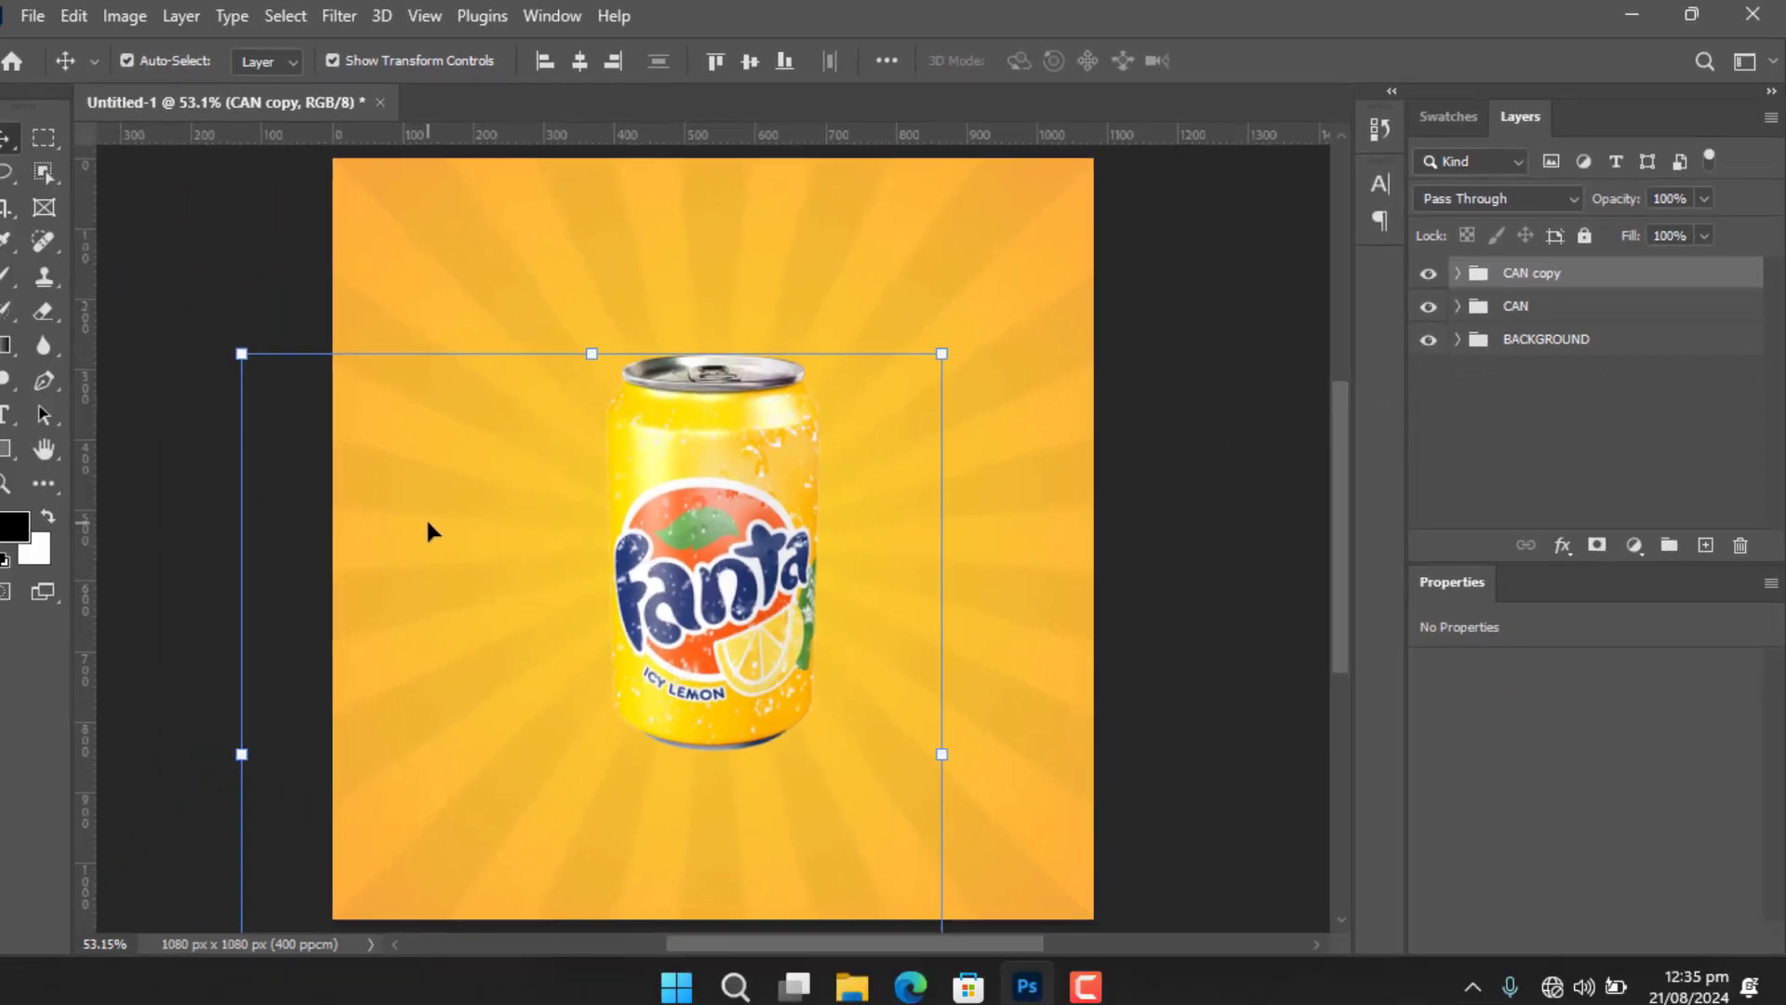
{"action": "key", "text": "Right"}
{"action": "key", "text": "Right"}
{"action": "key", "text": "Right"}
{"action": "key", "text": "Right"}
{"action": "key", "text": "Right"}
{"action": "key", "text": "Right"}
{"action": "key", "text": "Right"}
{"action": "key", "text": "Right"}
{"action": "key", "text": "Right"}
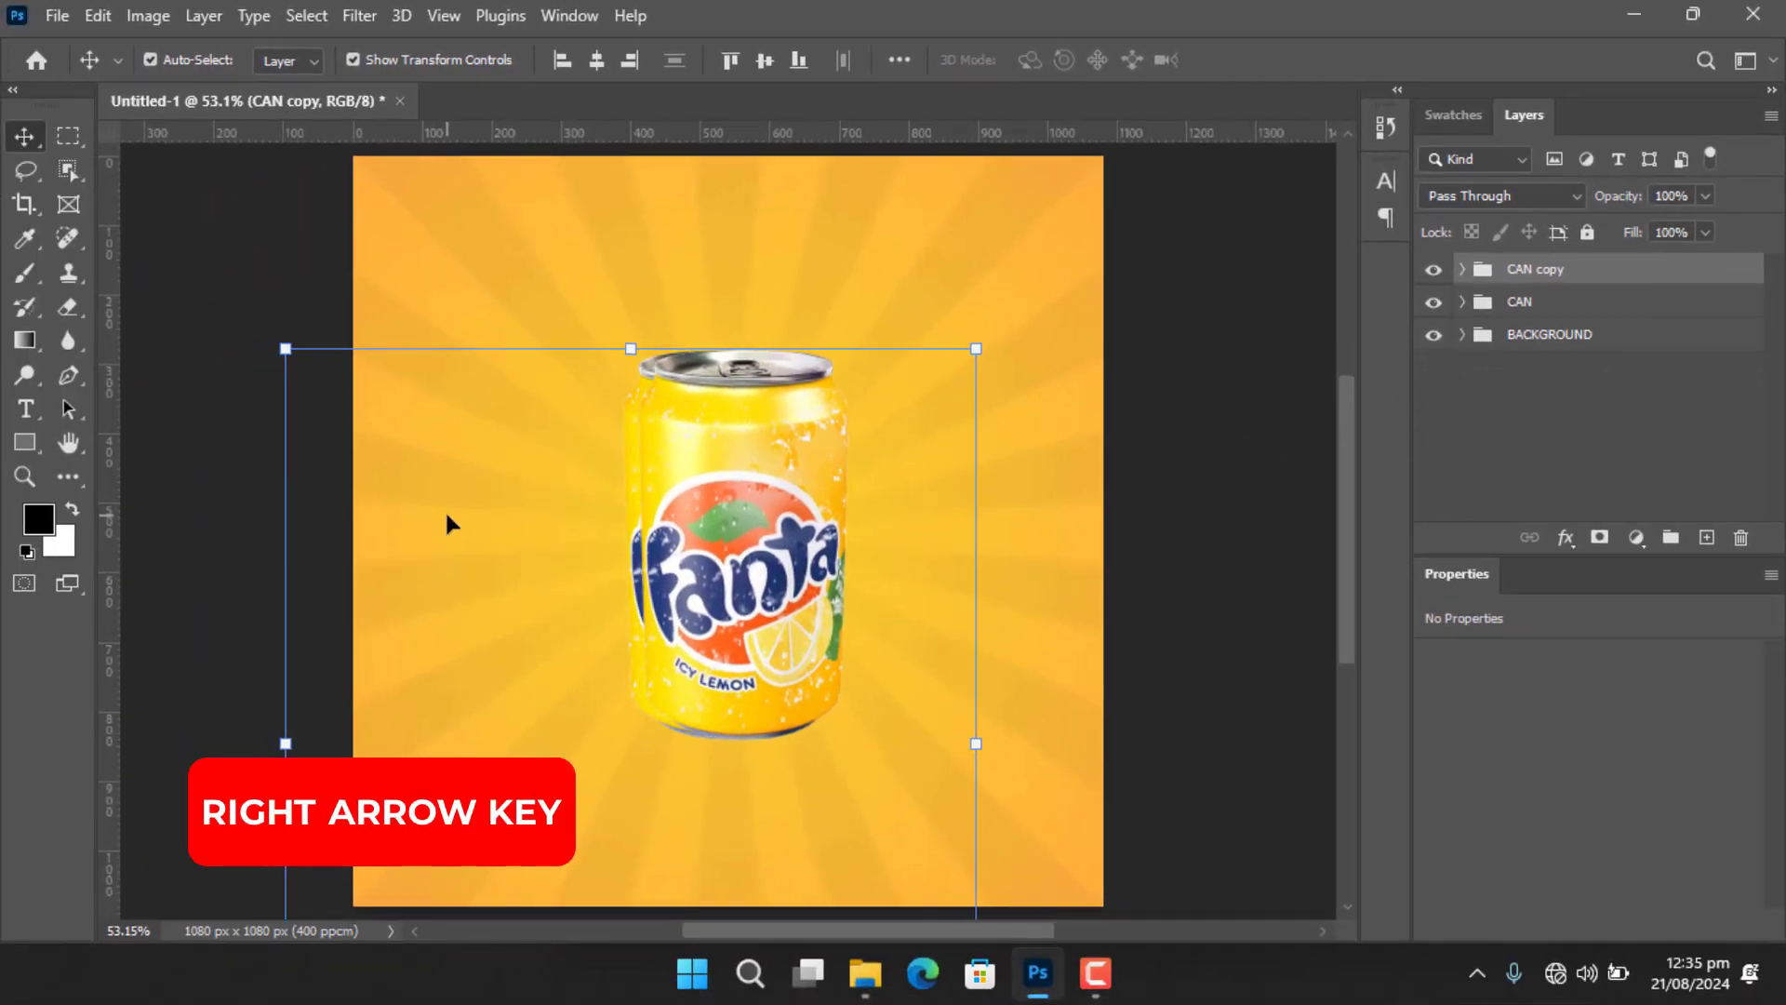
{"action": "key", "text": "Right"}
{"action": "key", "text": "Right"}
{"action": "key", "text": "Right"}
{"action": "key", "text": "Right"}
{"action": "key", "text": "Right"}
{"action": "key", "text": "Right"}
{"action": "key", "text": "Right"}
{"action": "key", "text": "Right"}
{"action": "key", "text": "Right"}
{"action": "key", "text": "Right"}
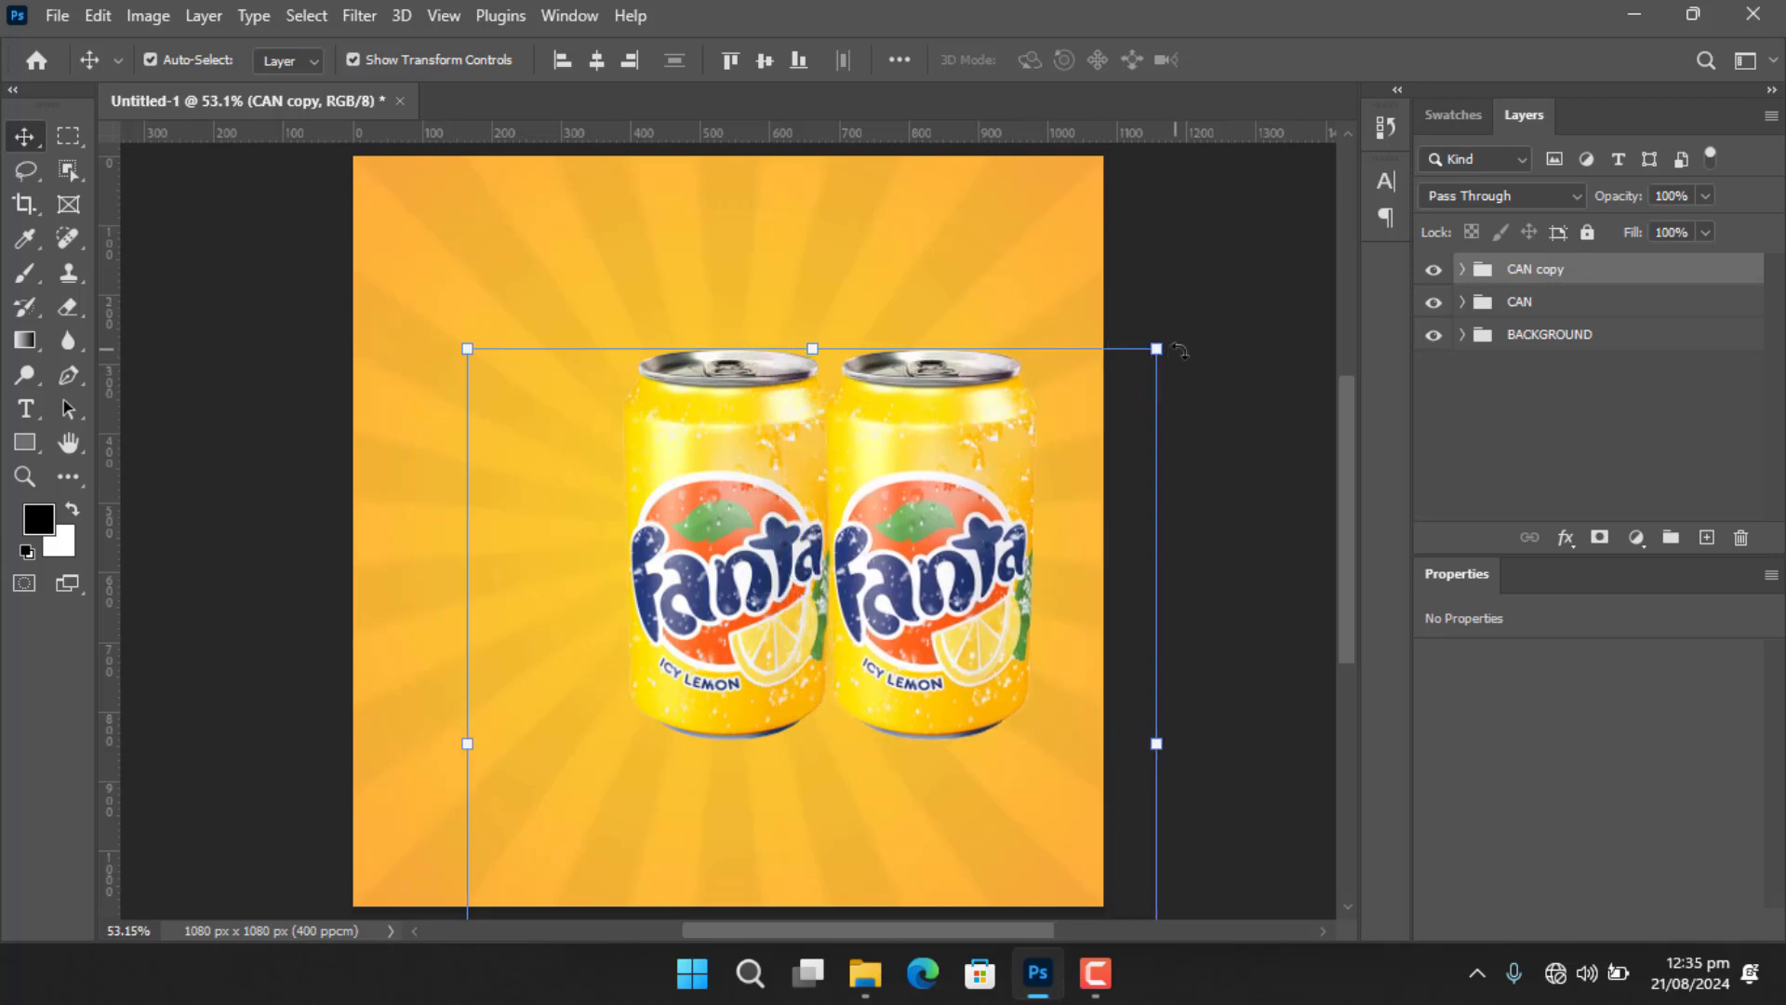
Scale the copied can to about 78%, rotate it about 25 degrees clockwise and overlap it with the original can's right side.
{"action": "left_click_drag", "start_coordinate": [1156, 349], "coordinate": [1018, 507]}
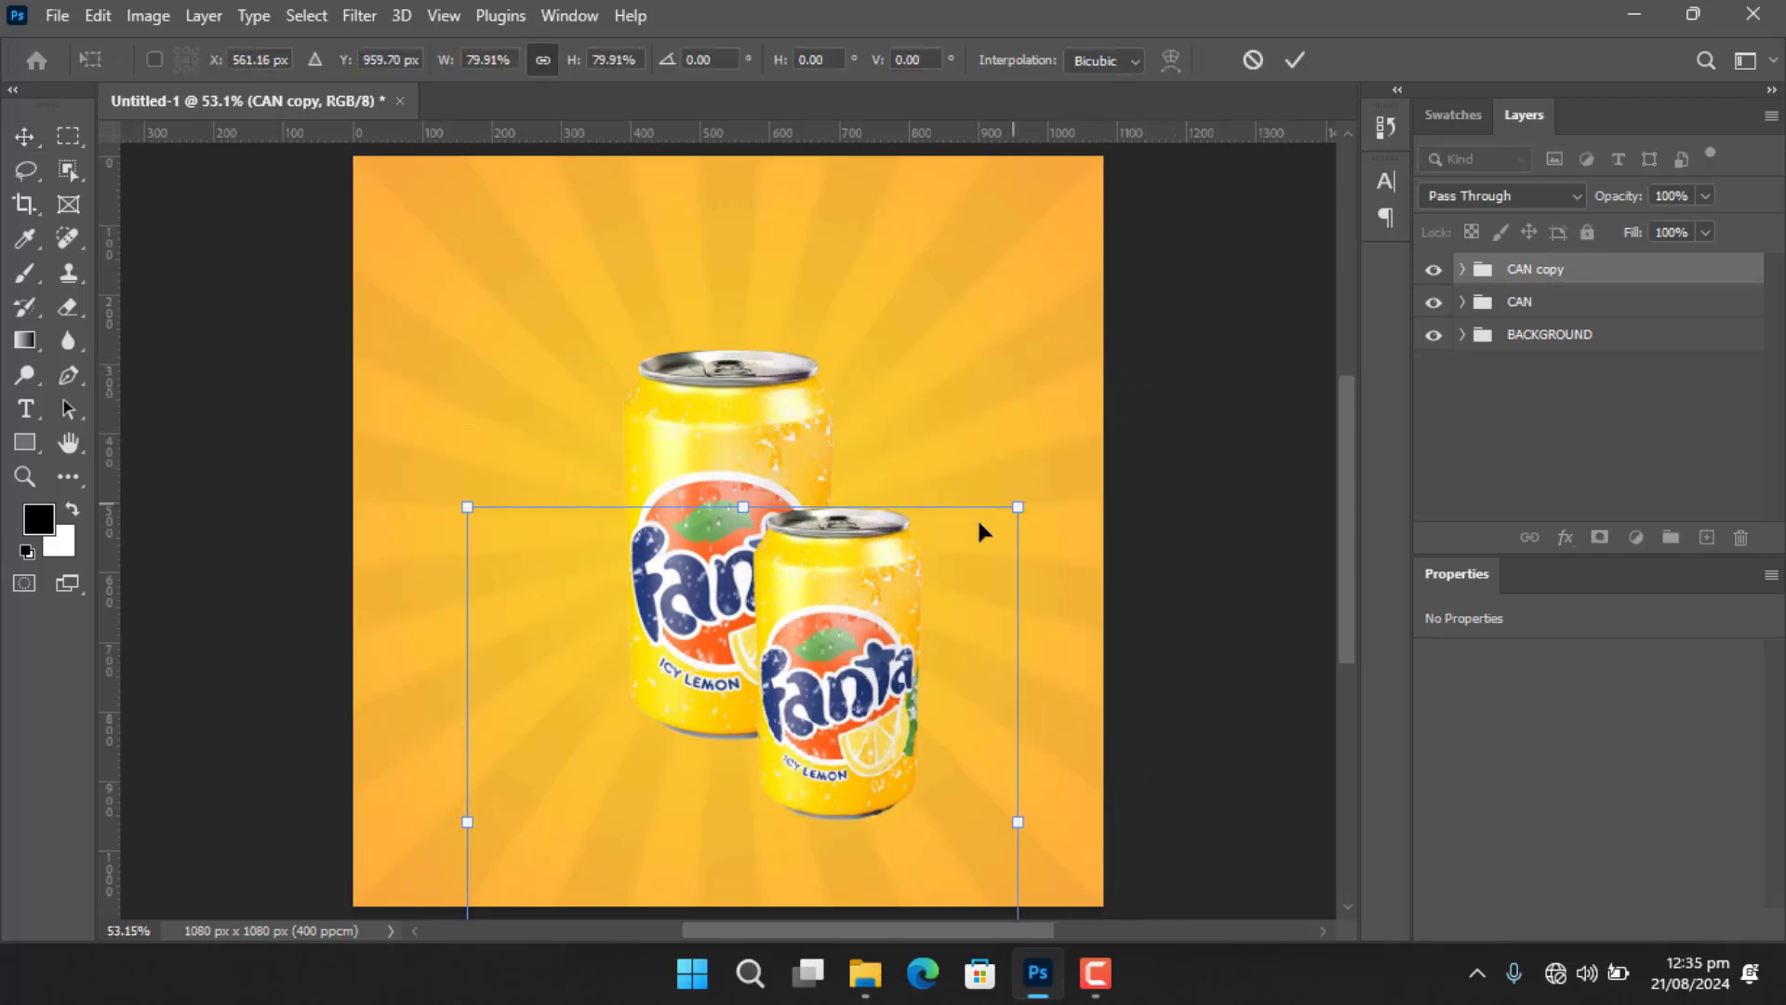
{"action": "left_click_drag", "start_coordinate": [871, 638], "coordinate": [1040, 446]}
{"action": "left_click_drag", "start_coordinate": [1087, 389], "coordinate": [1193, 507]}
{"action": "left_click_drag", "start_coordinate": [959, 595], "coordinate": [874, 555]}
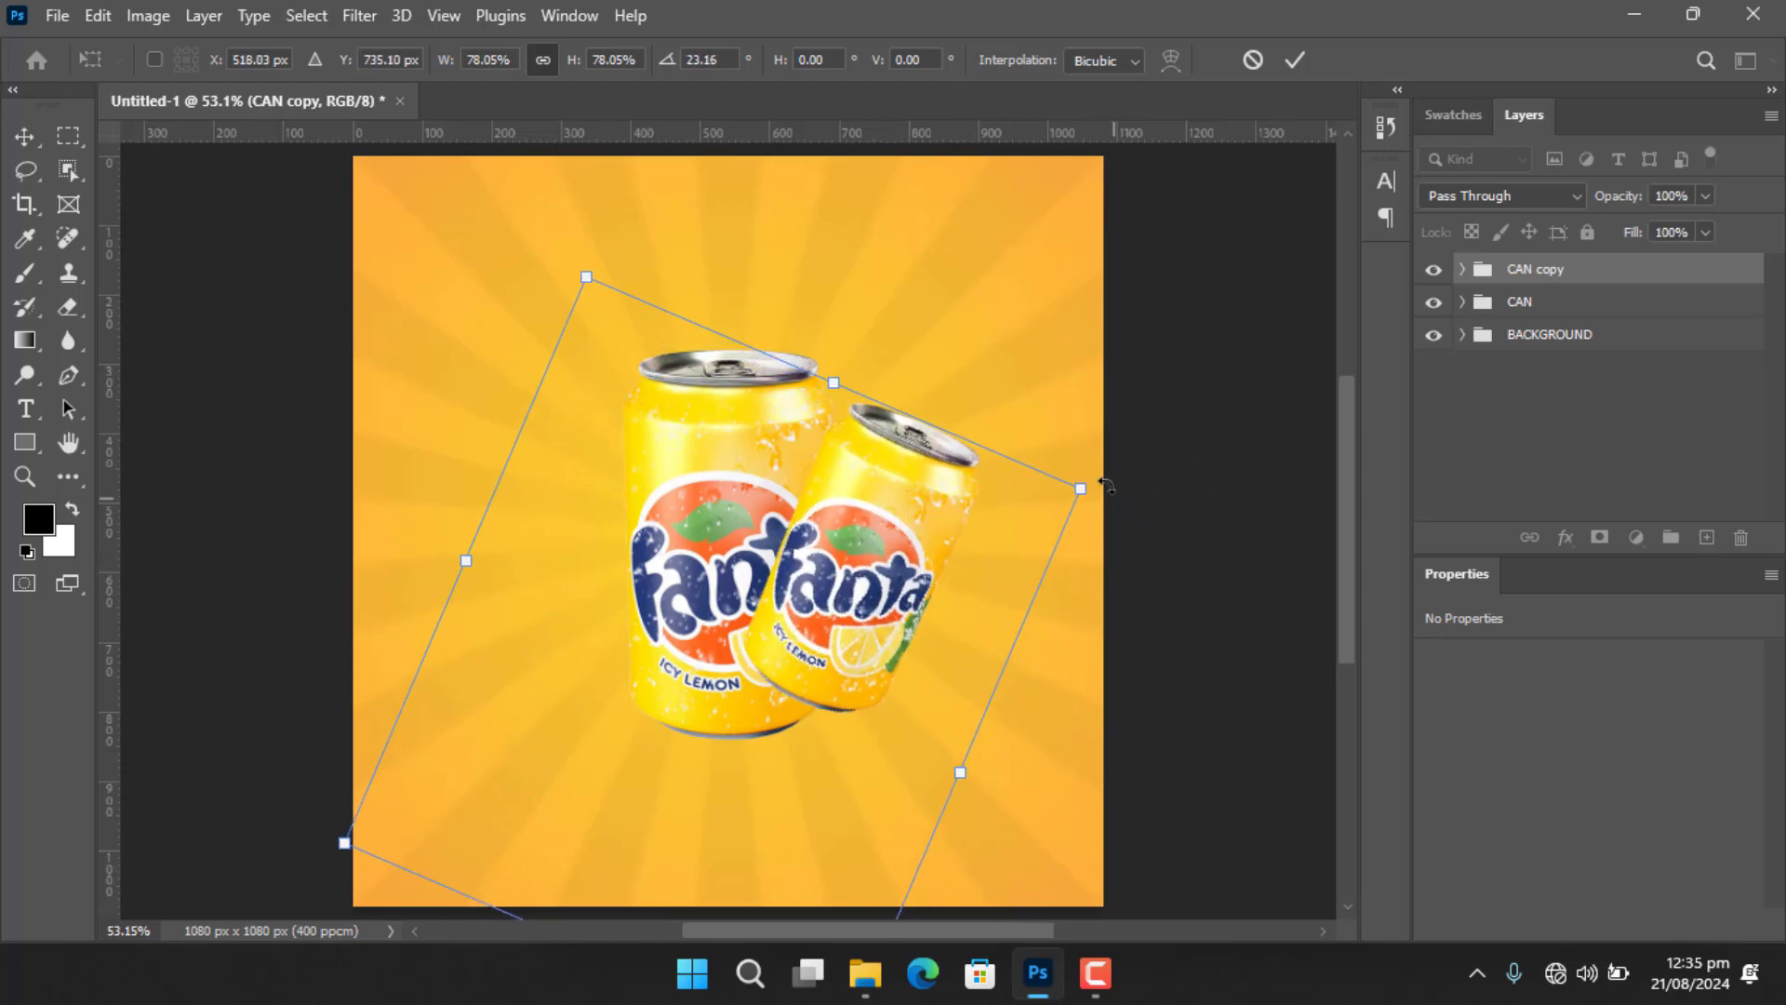
{"action": "left_click_drag", "start_coordinate": [1109, 487], "coordinate": [1101, 503]}
{"action": "left_click_drag", "start_coordinate": [885, 549], "coordinate": [898, 475]}
{"action": "left_click_drag", "start_coordinate": [879, 545], "coordinate": [881, 561]}
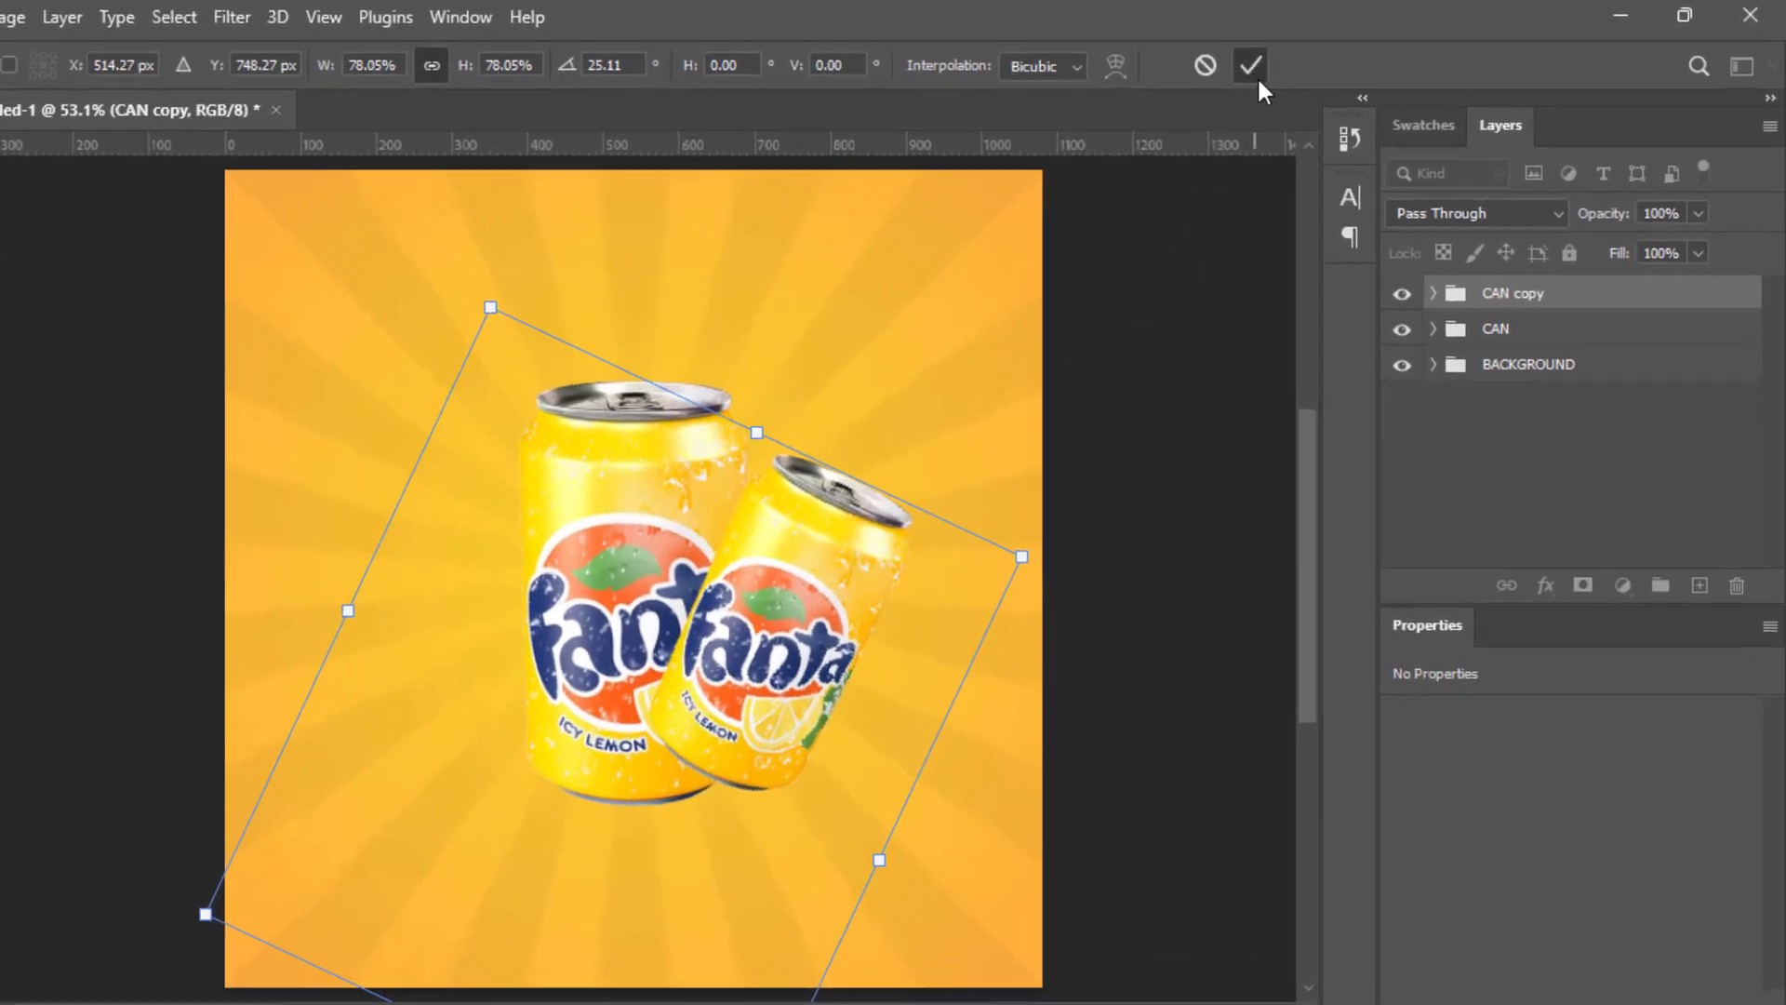
{"action": "left_click", "coordinate": [1294, 59]}
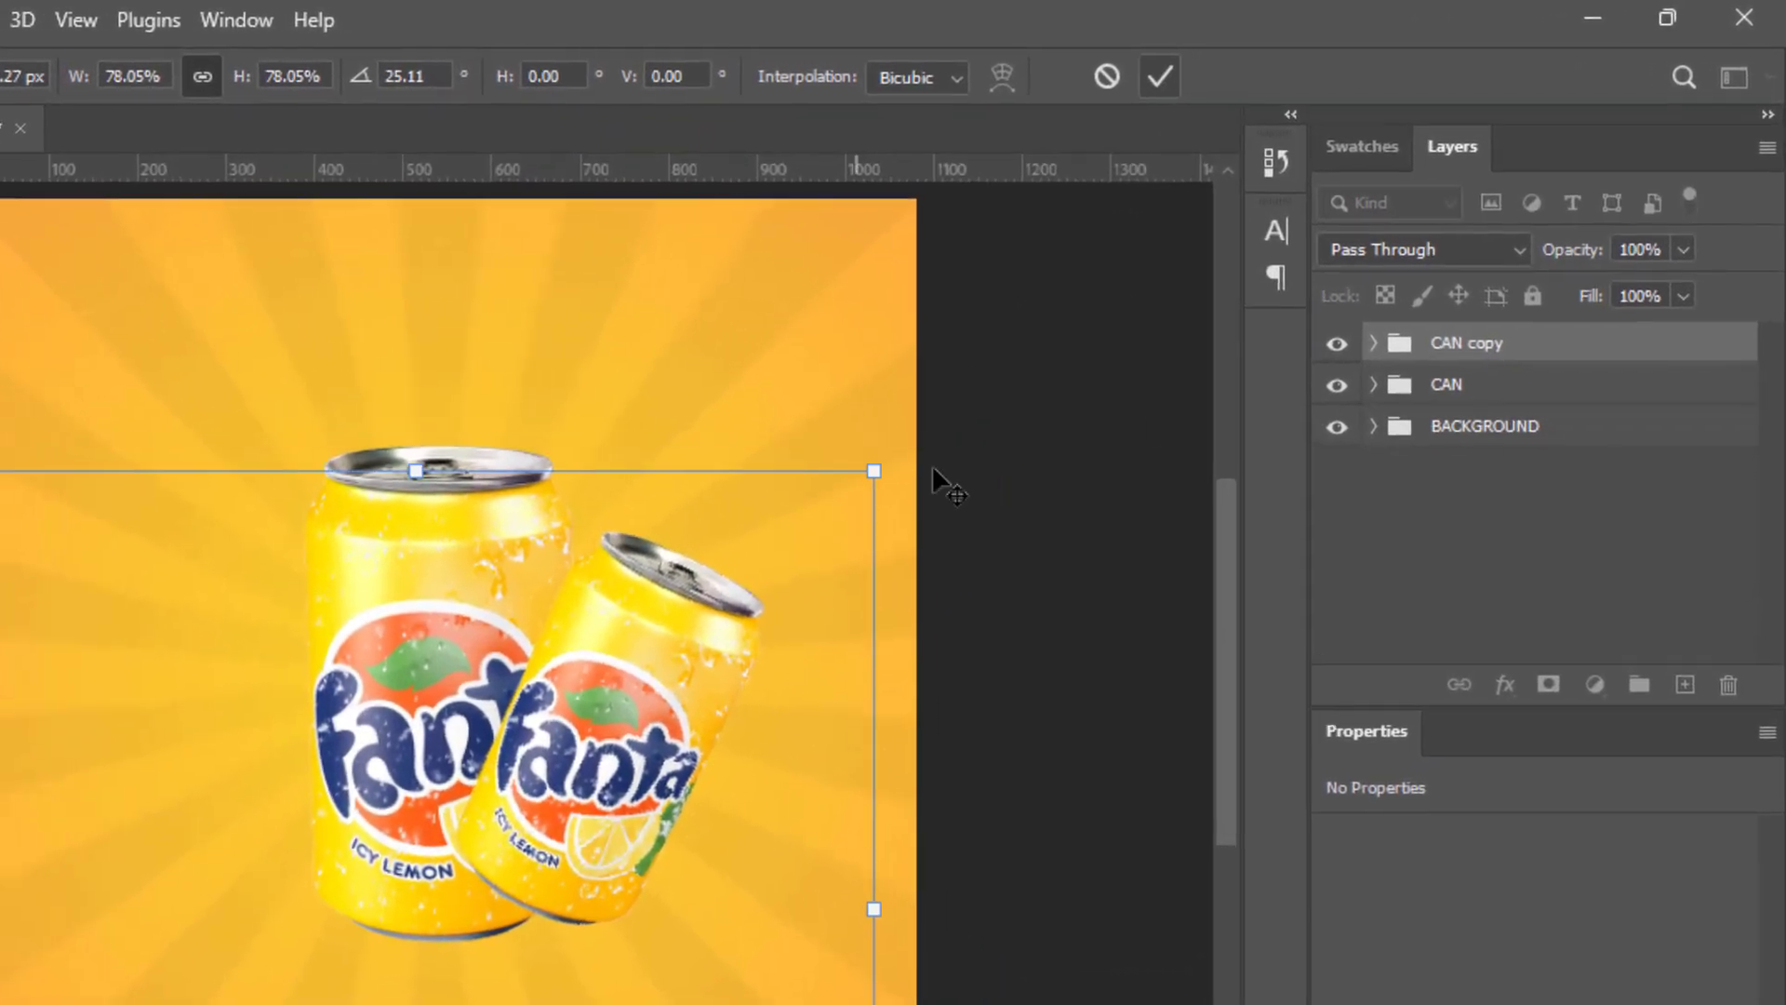
Move the CAN group above CAN copy so the tilted can sits behind the main can, and deselect.
{"action": "left_click_drag", "start_coordinate": [1538, 394], "coordinate": [1526, 322]}
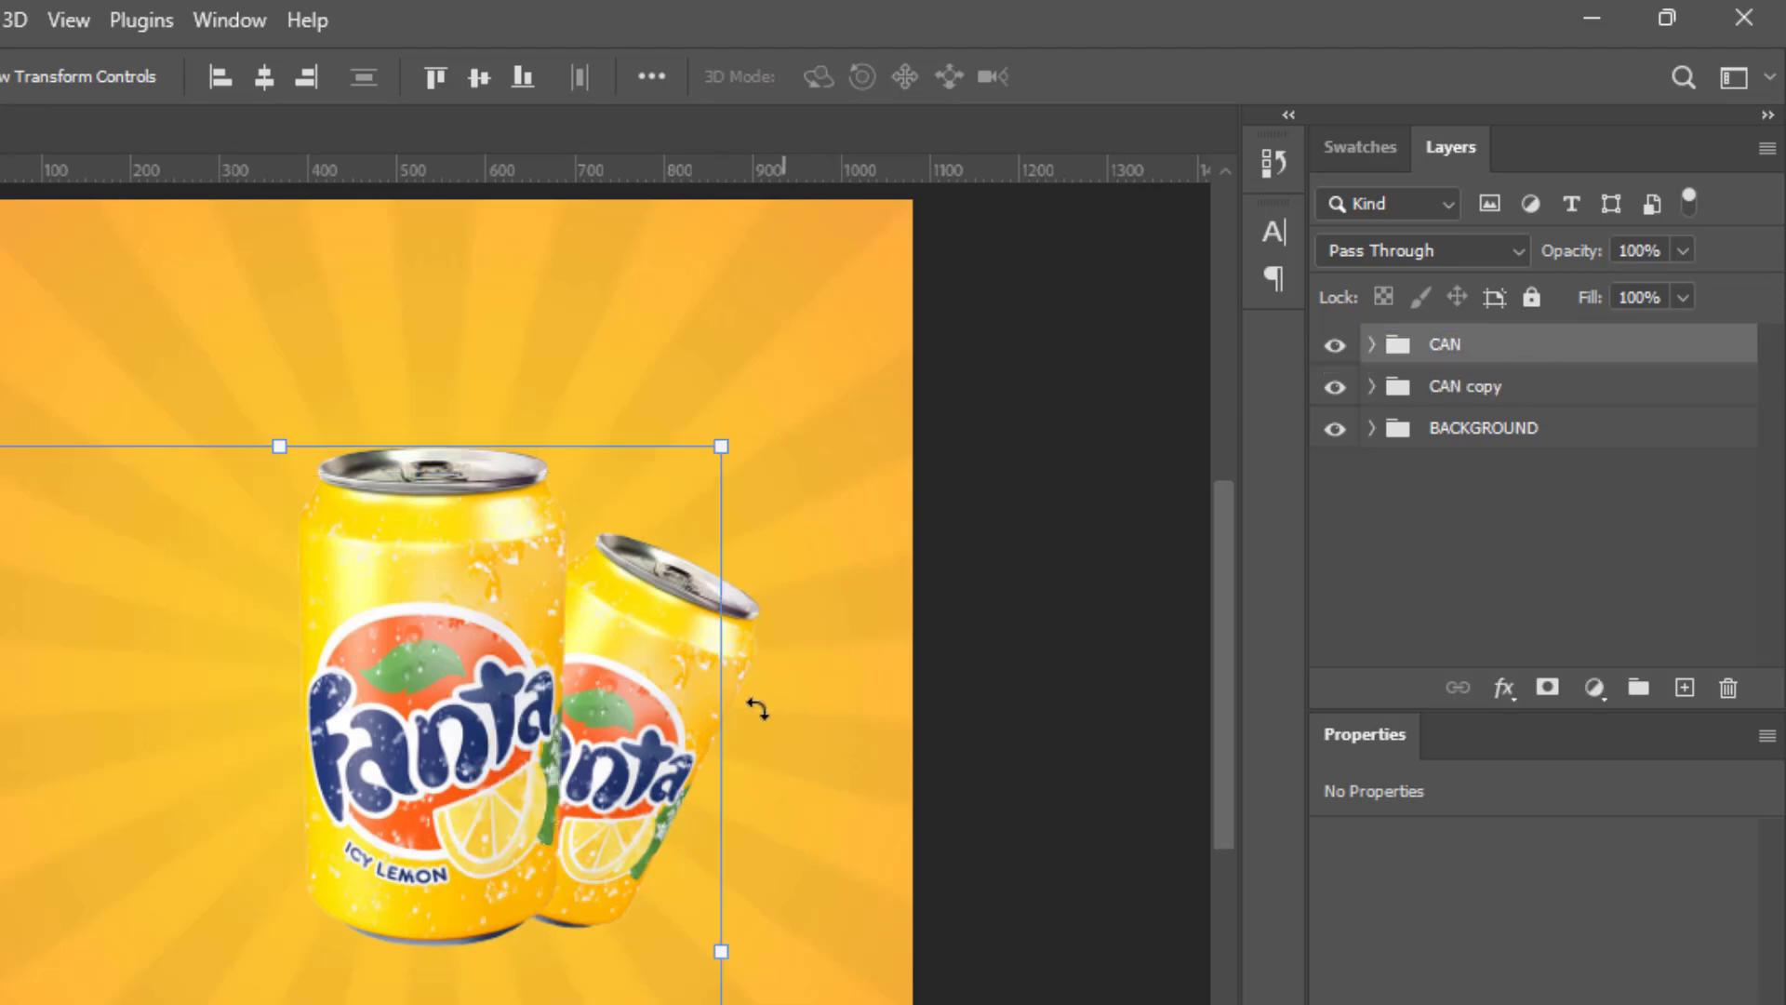
{"action": "left_click_drag", "start_coordinate": [670, 696], "coordinate": [666, 690]}
{"action": "left_click", "coordinate": [886, 800]}
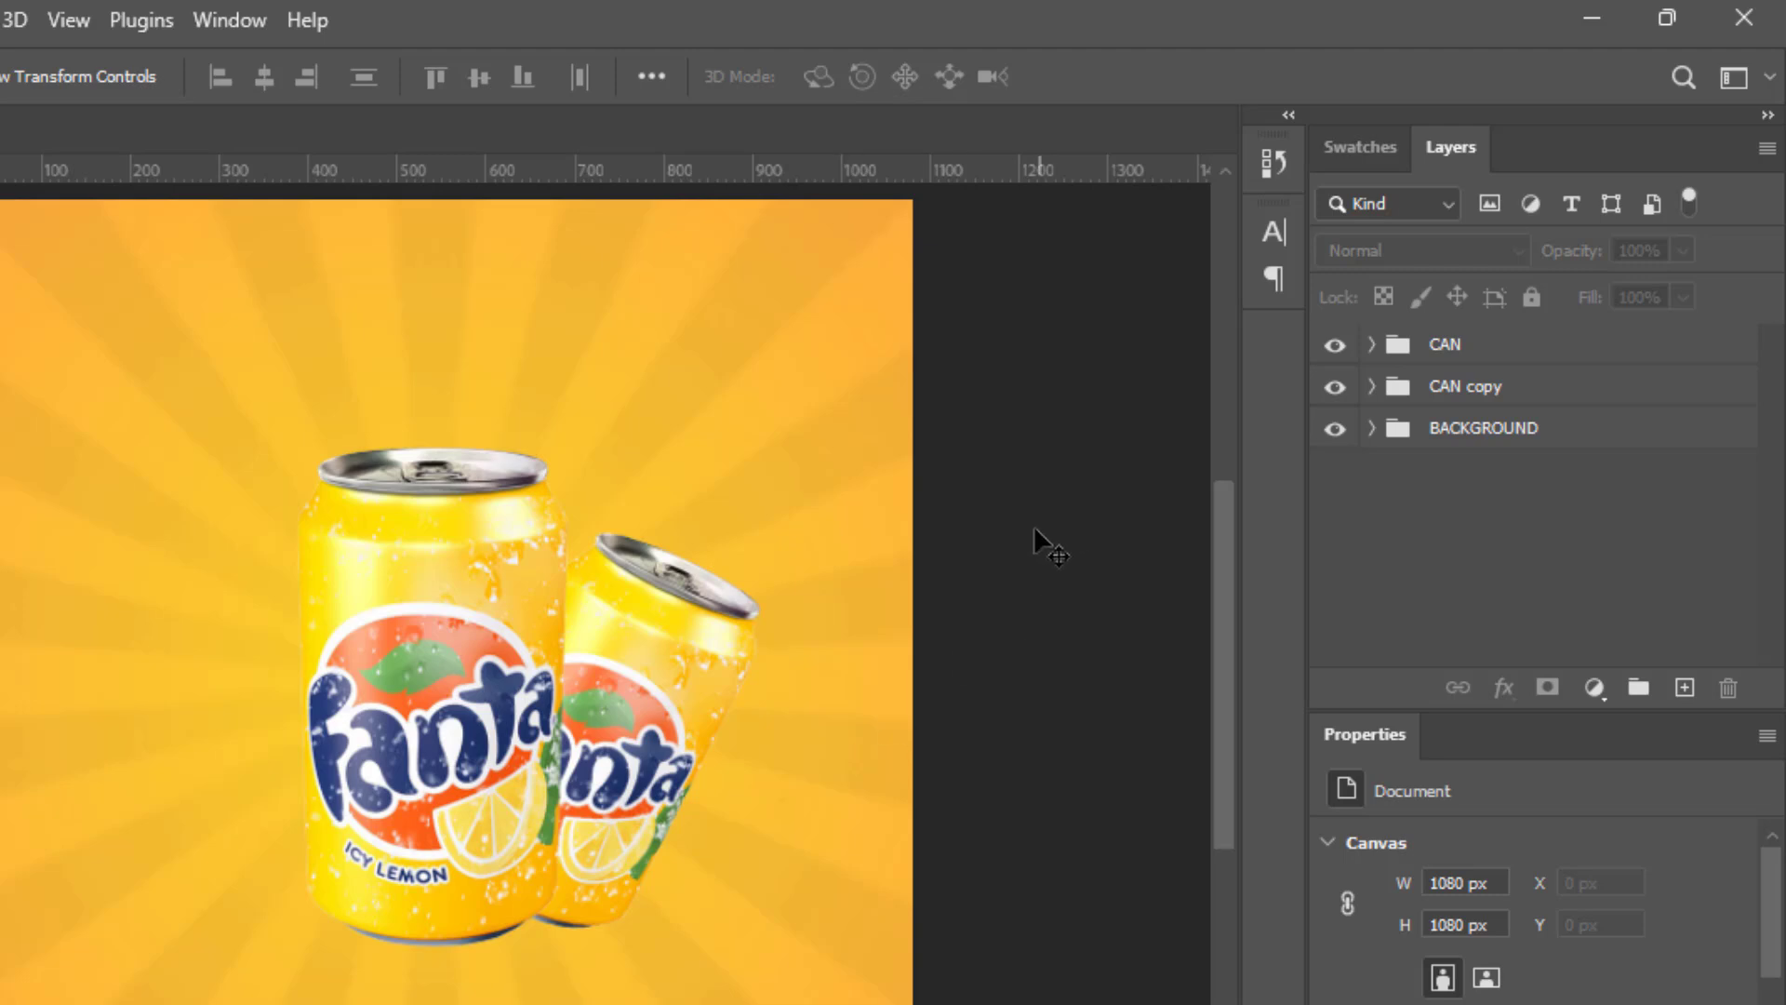
Duplicate the CAN copy group and nudge the duplicate leftward until it stands on the main can's left side.
{"action": "left_click", "coordinate": [1535, 354]}
{"action": "left_click", "coordinate": [1512, 406]}
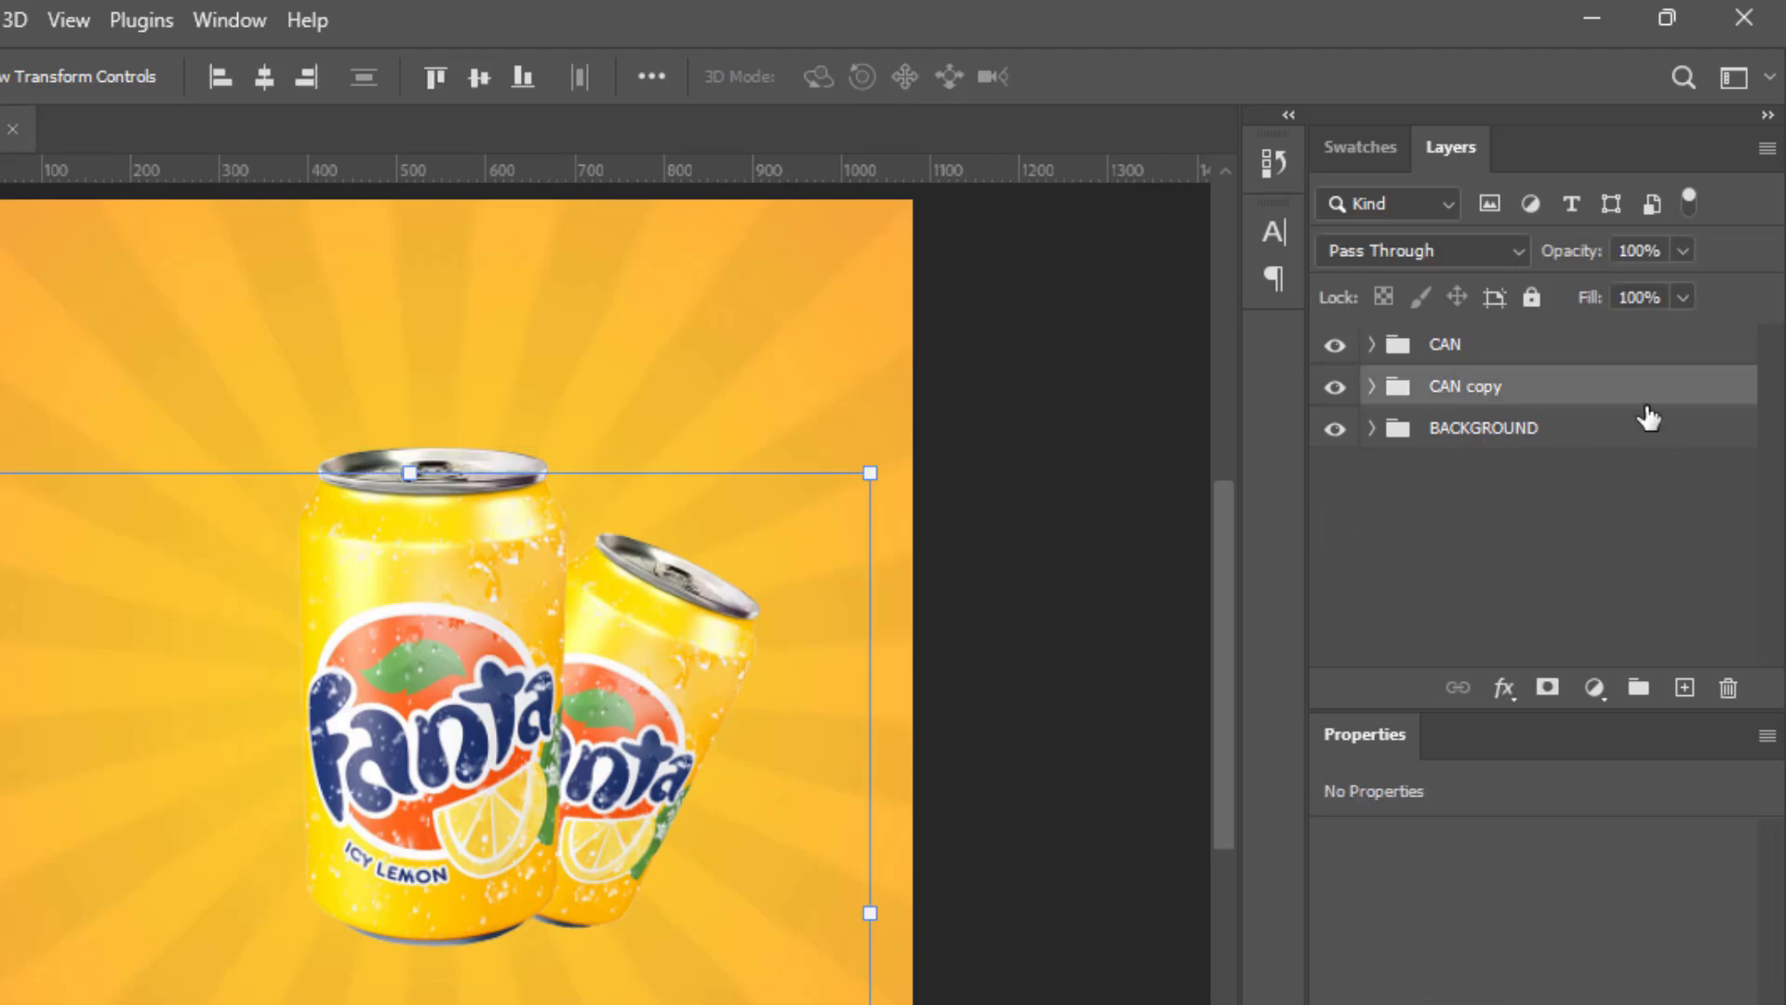
{"action": "left_click_drag", "start_coordinate": [1607, 395], "coordinate": [1679, 688]}
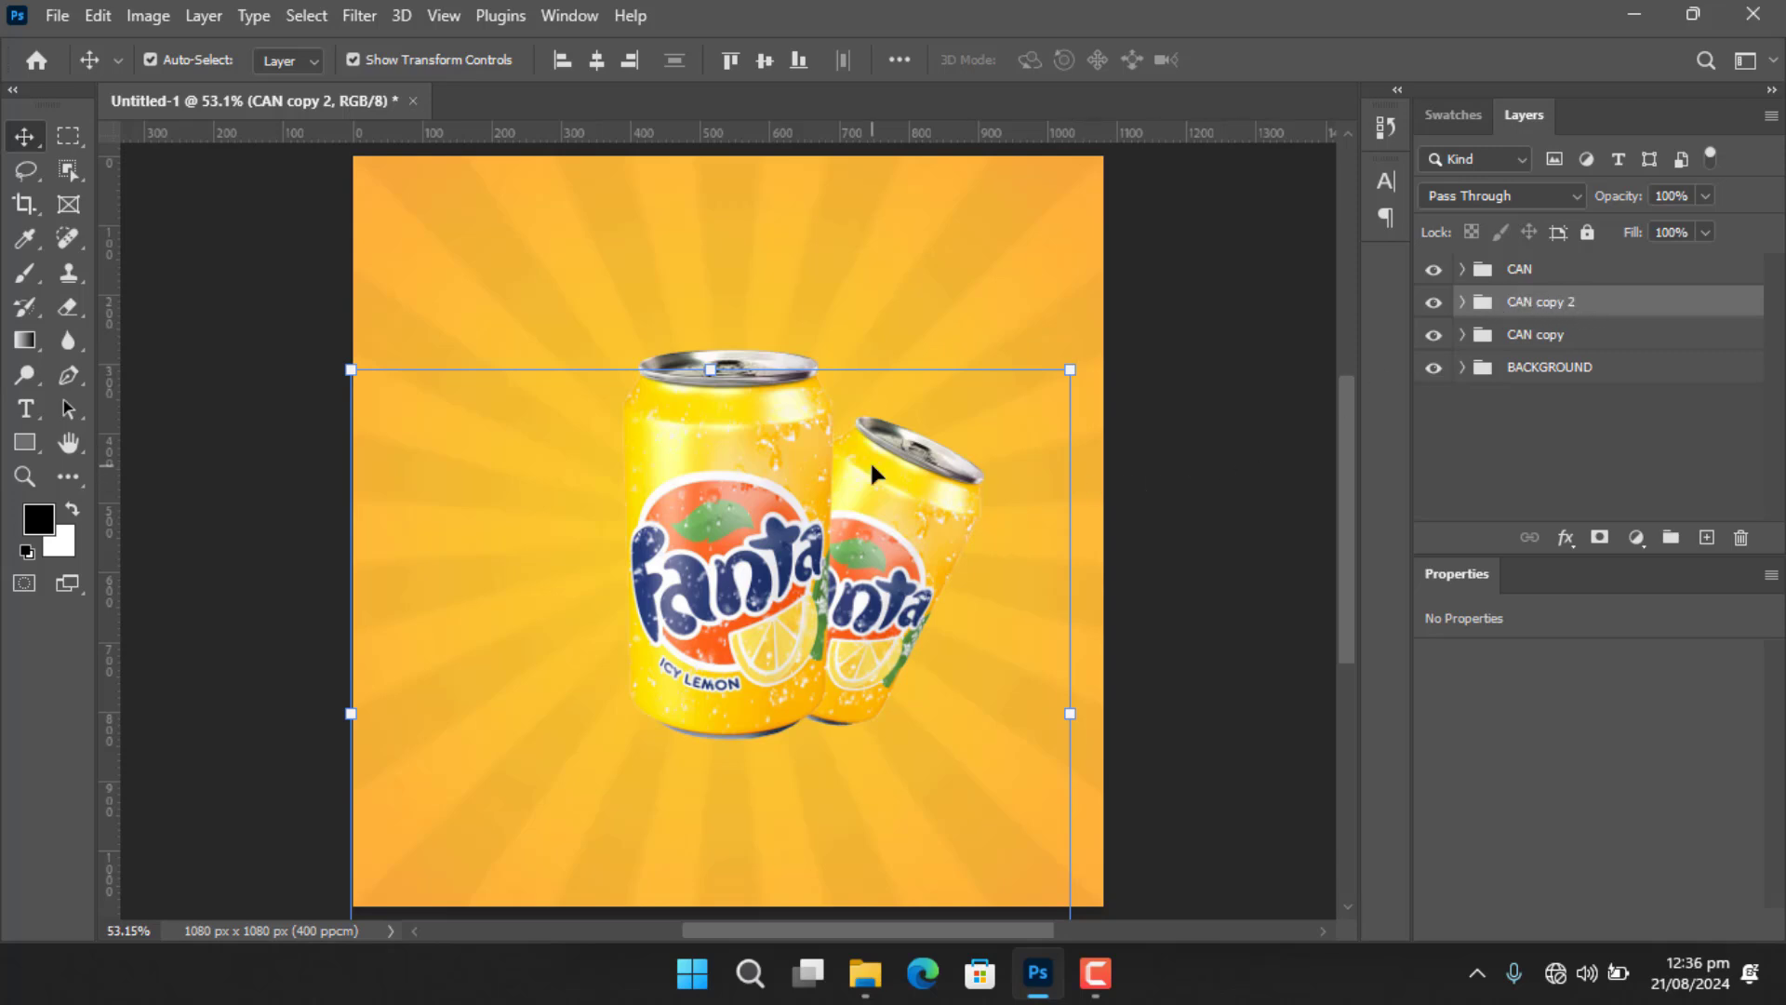
{"action": "key", "text": "Left"}
{"action": "key", "text": "Left"}
{"action": "key", "text": "Left"}
{"action": "key", "text": "Left"}
{"action": "key", "text": "Left"}
{"action": "key", "text": "Left"}
{"action": "key", "text": "Left"}
{"action": "key", "text": "Left"}
{"action": "key", "text": "Left"}
{"action": "key", "text": "Left"}
{"action": "key", "text": "Left"}
{"action": "key", "text": "Left"}
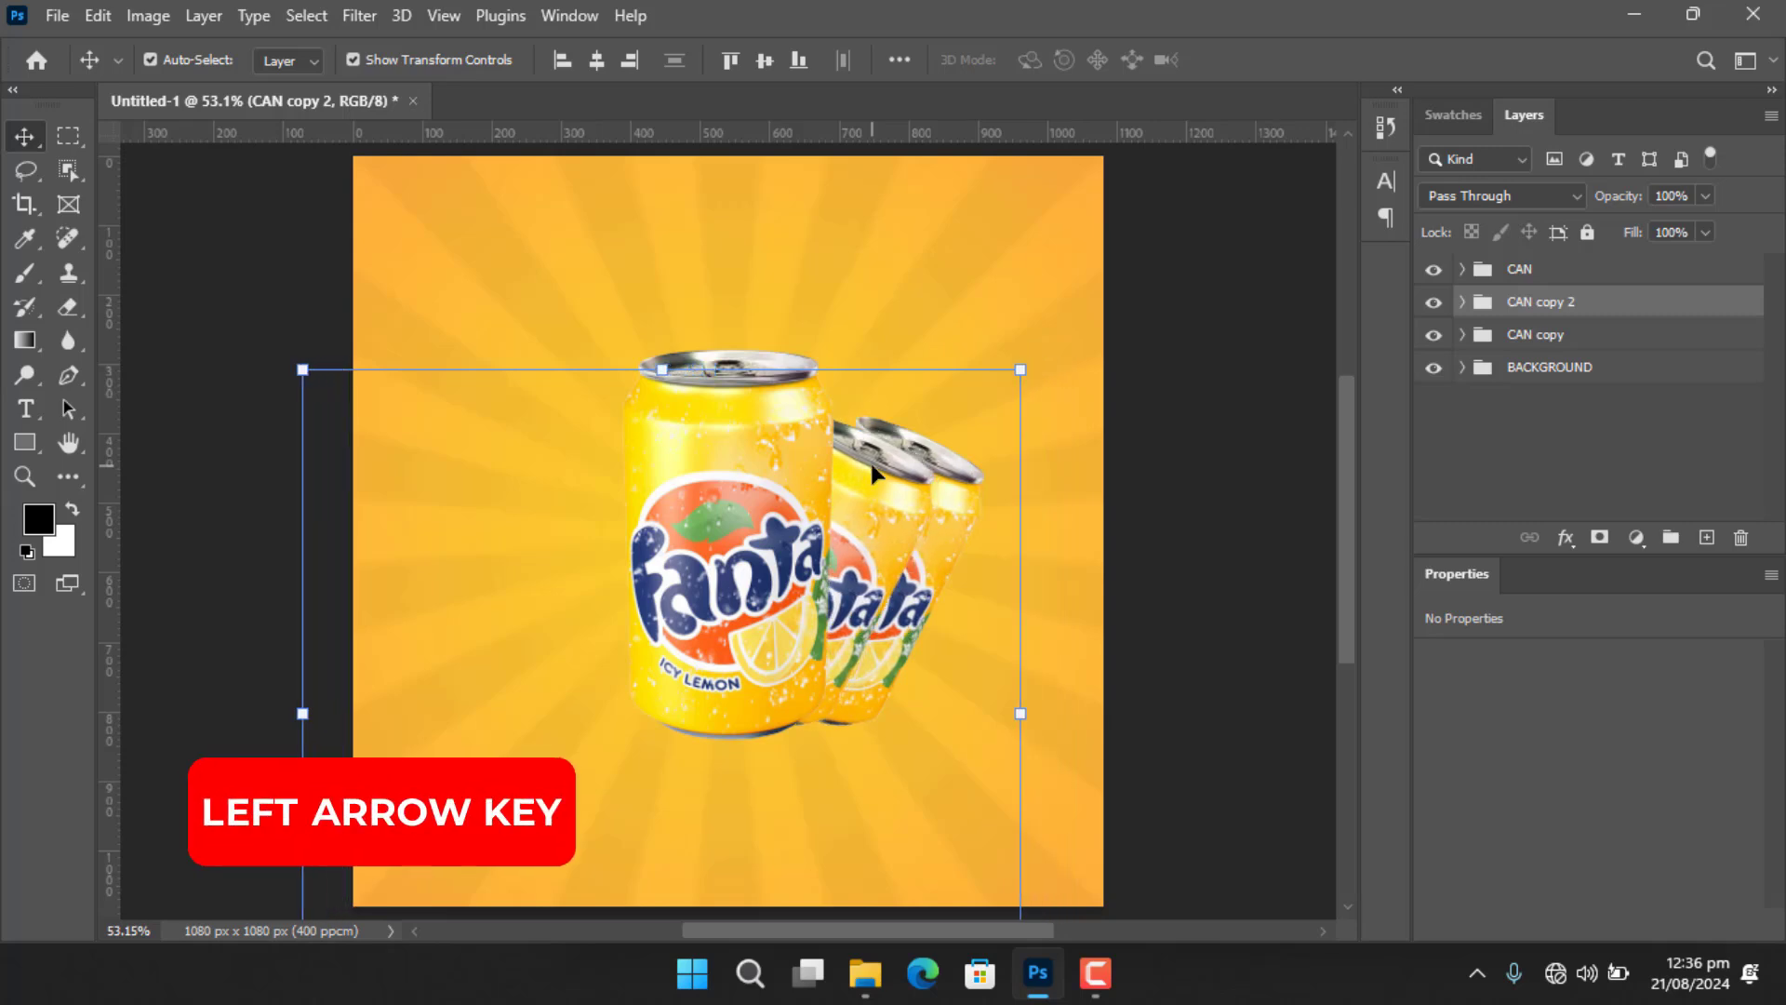
{"action": "key", "text": "Left"}
{"action": "key", "text": "Left"}
{"action": "key", "text": "Left"}
{"action": "key", "text": "Left"}
{"action": "key", "text": "Left"}
{"action": "key", "text": "Left"}
{"action": "key", "text": "Left"}
{"action": "key", "text": "Left"}
{"action": "key", "text": "Left"}
{"action": "key", "text": "Left"}
{"action": "key", "text": "Left"}
{"action": "key", "text": "Left"}
{"action": "key", "text": "Left"}
{"action": "key", "text": "Left"}
{"action": "key", "text": "Left"}
{"action": "key", "text": "Left"}
{"action": "key", "text": "Left"}
{"action": "key", "text": "Left"}
{"action": "key", "text": "Left"}
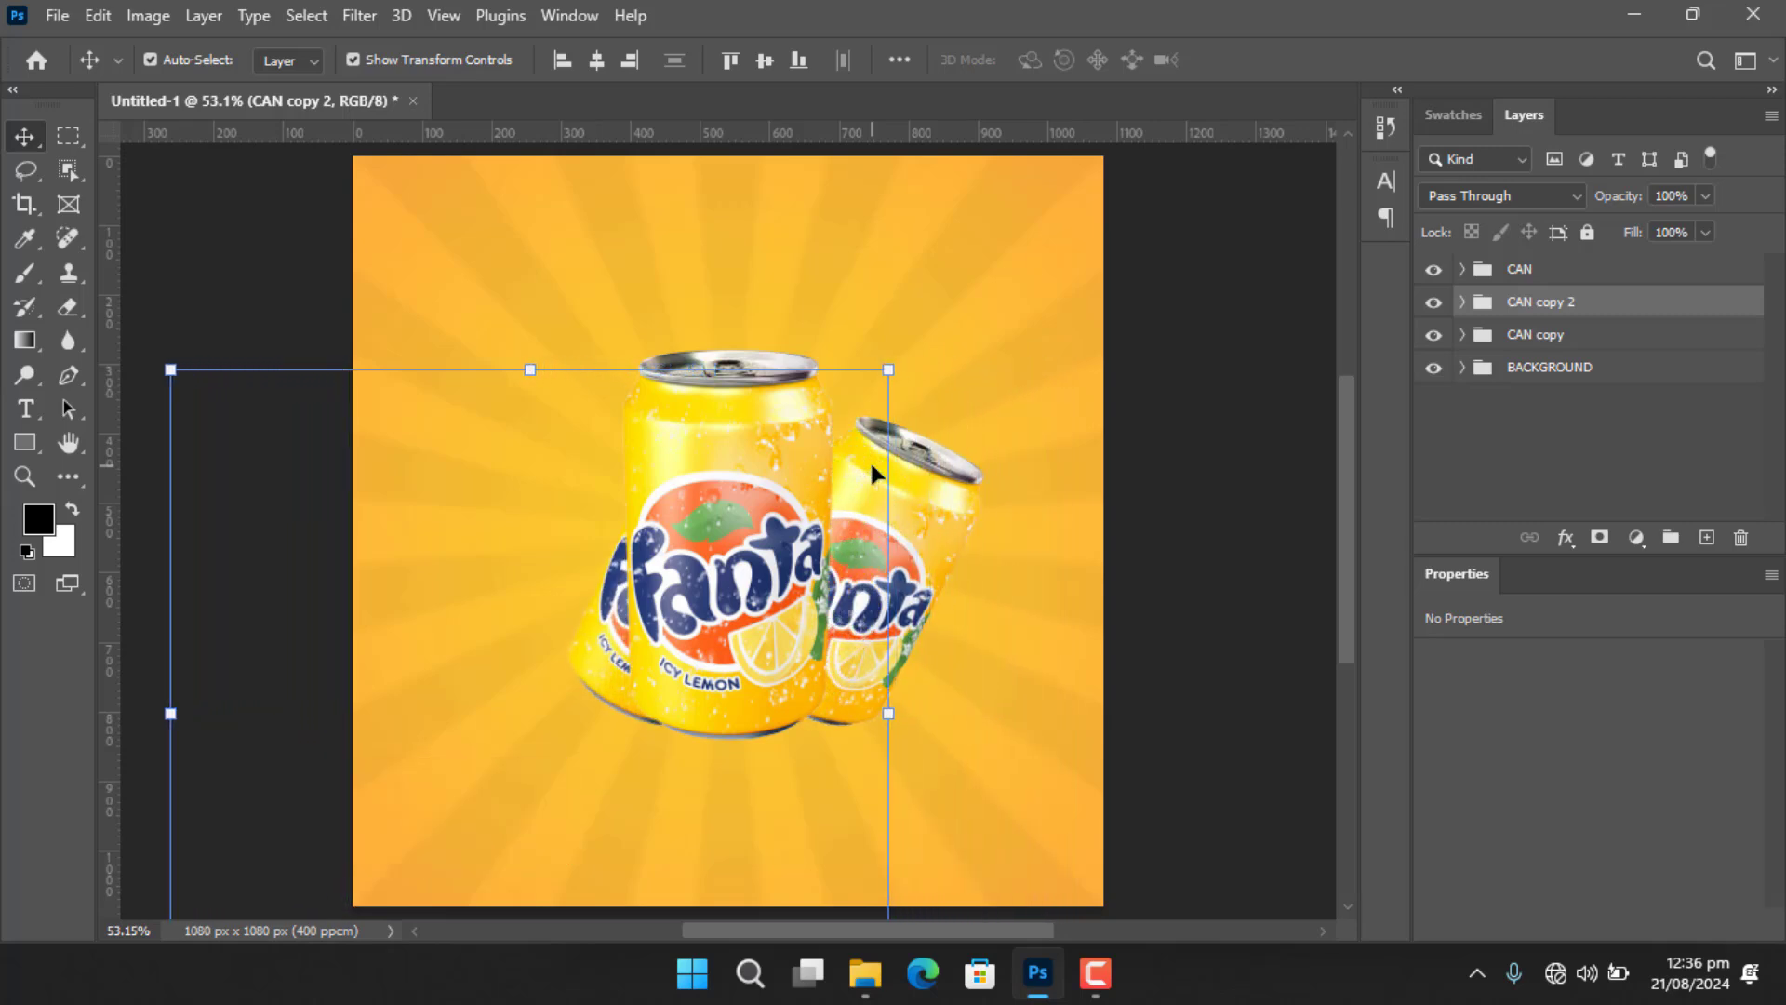
{"action": "key", "text": "Left"}
{"action": "key", "text": "Left"}
{"action": "key", "text": "Left"}
{"action": "key", "text": "Left"}
{"action": "key", "text": "Left"}
{"action": "key", "text": "Left"}
{"action": "key", "text": "Left"}
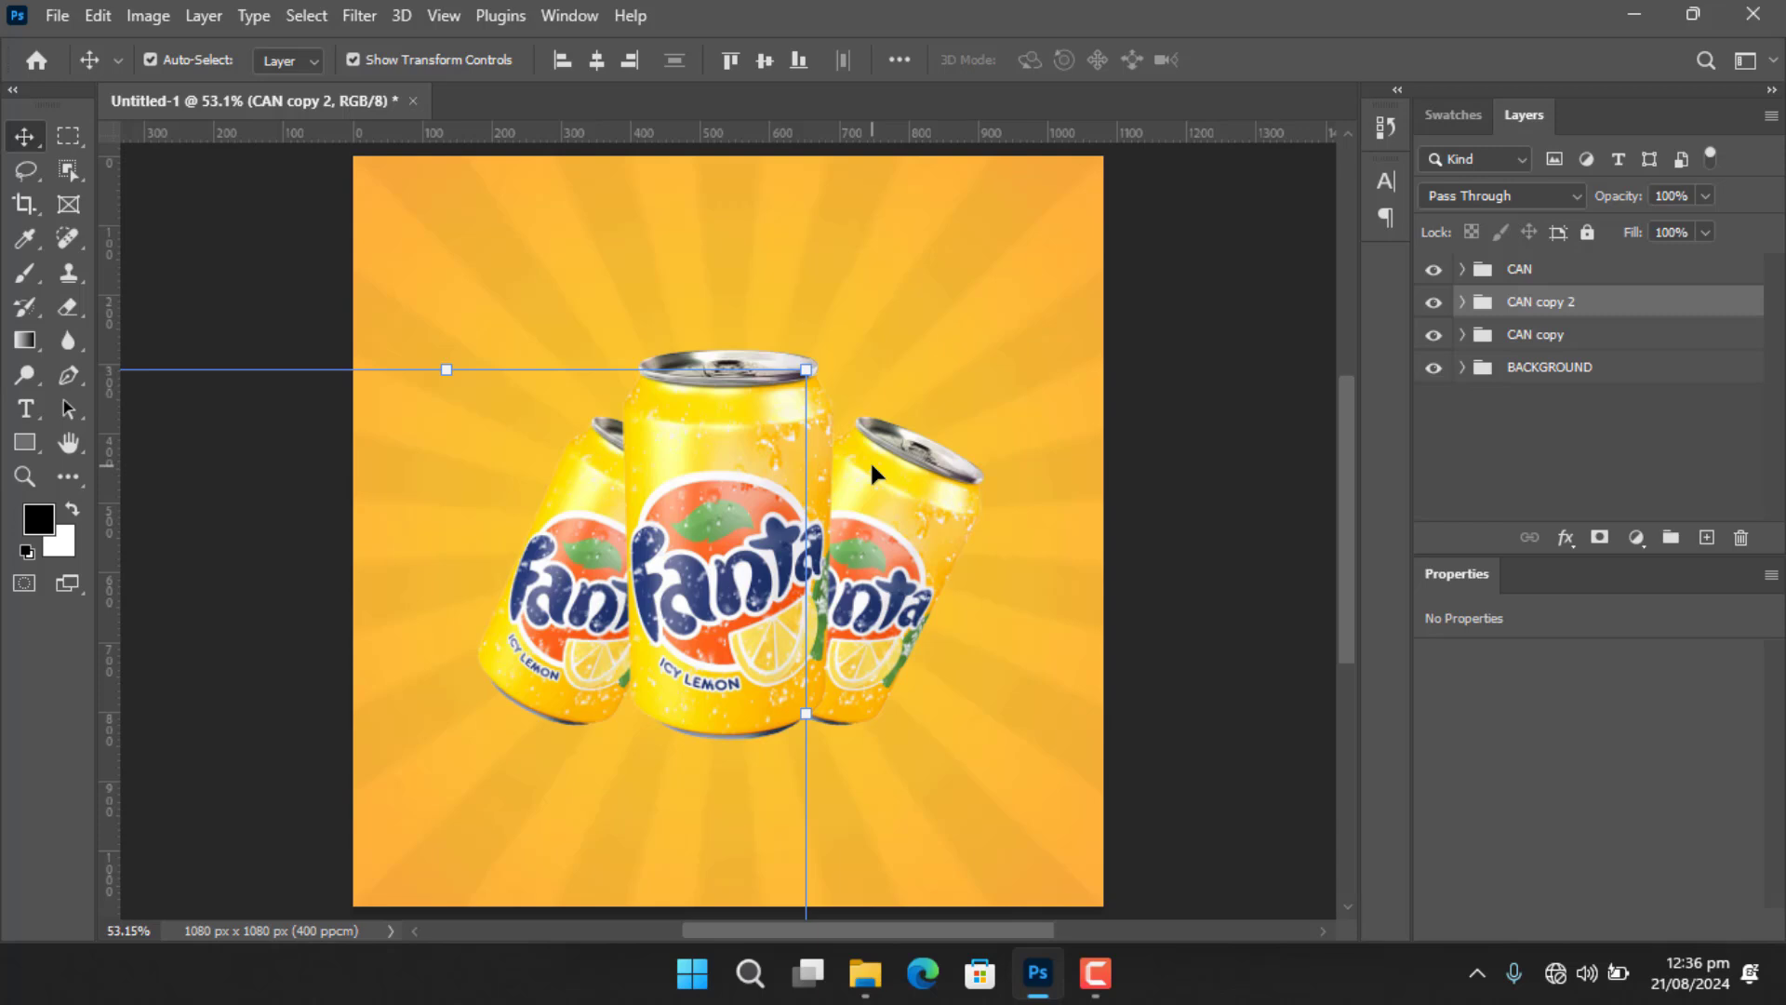
Flip the CAN copy 2 group horizontally and shift it rightward until it tucks behind the main can's left side.
{"action": "key", "text": "ctrl+t"}
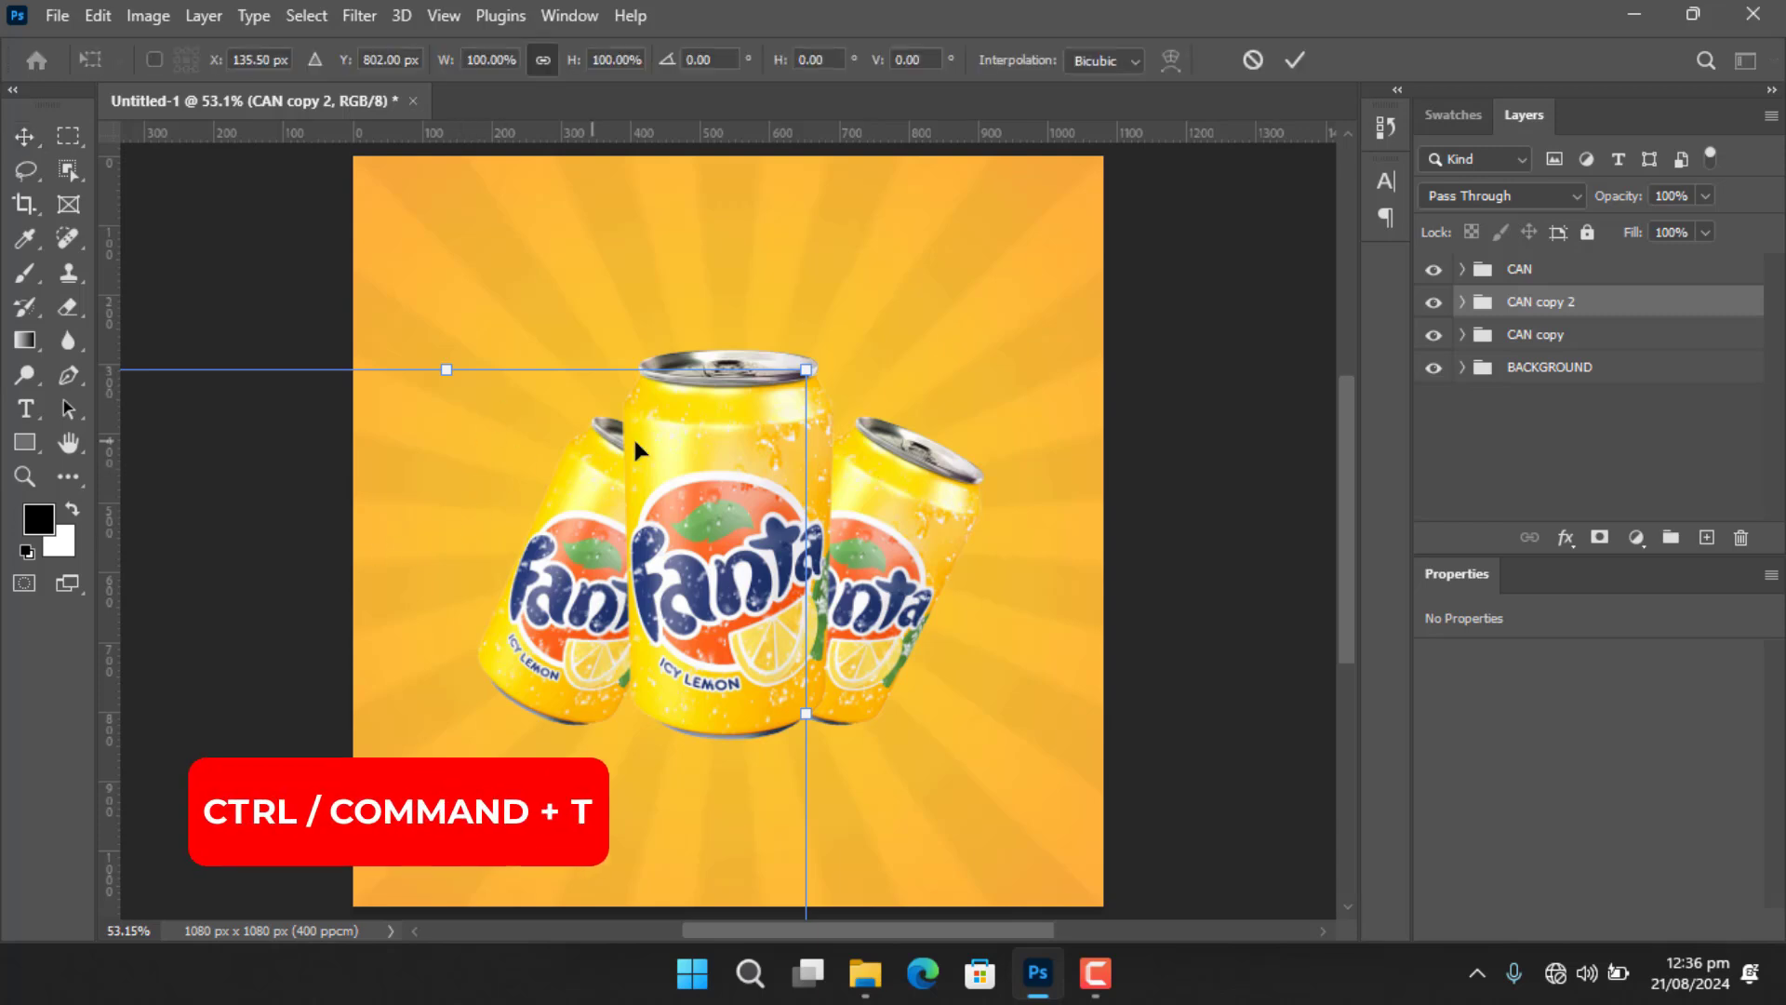
{"action": "right_click", "coordinate": [588, 592]}
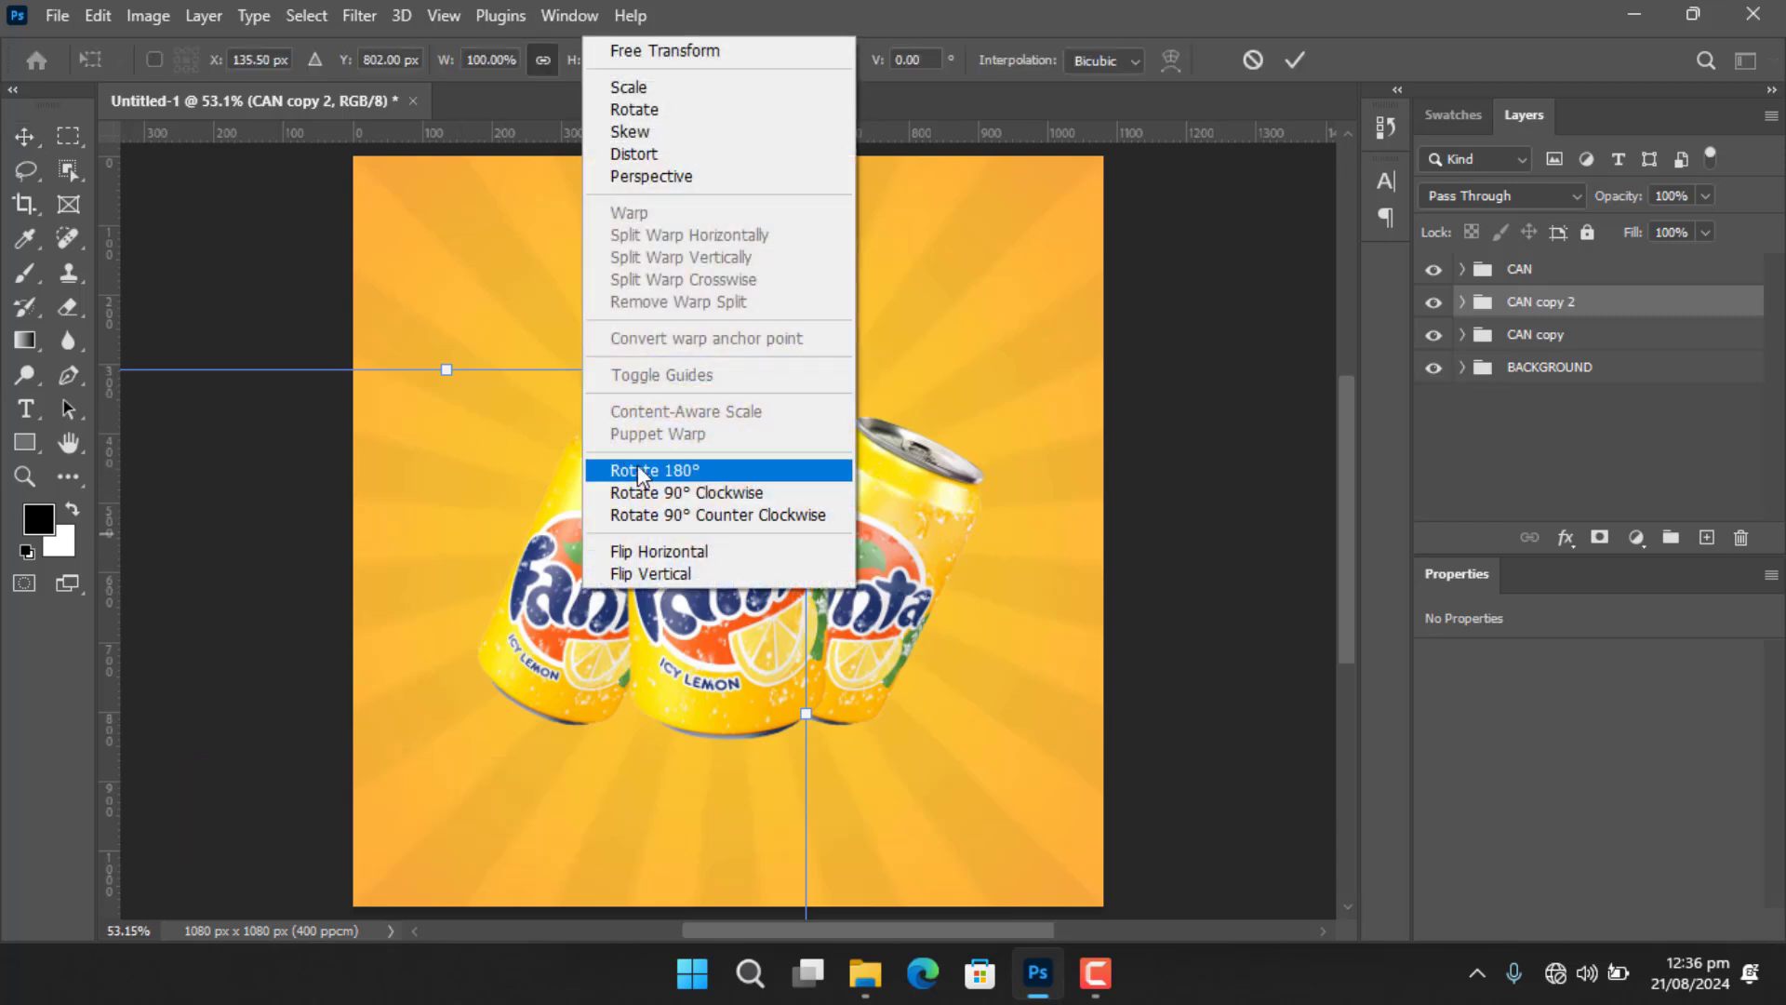
{"action": "left_click", "coordinate": [709, 553]}
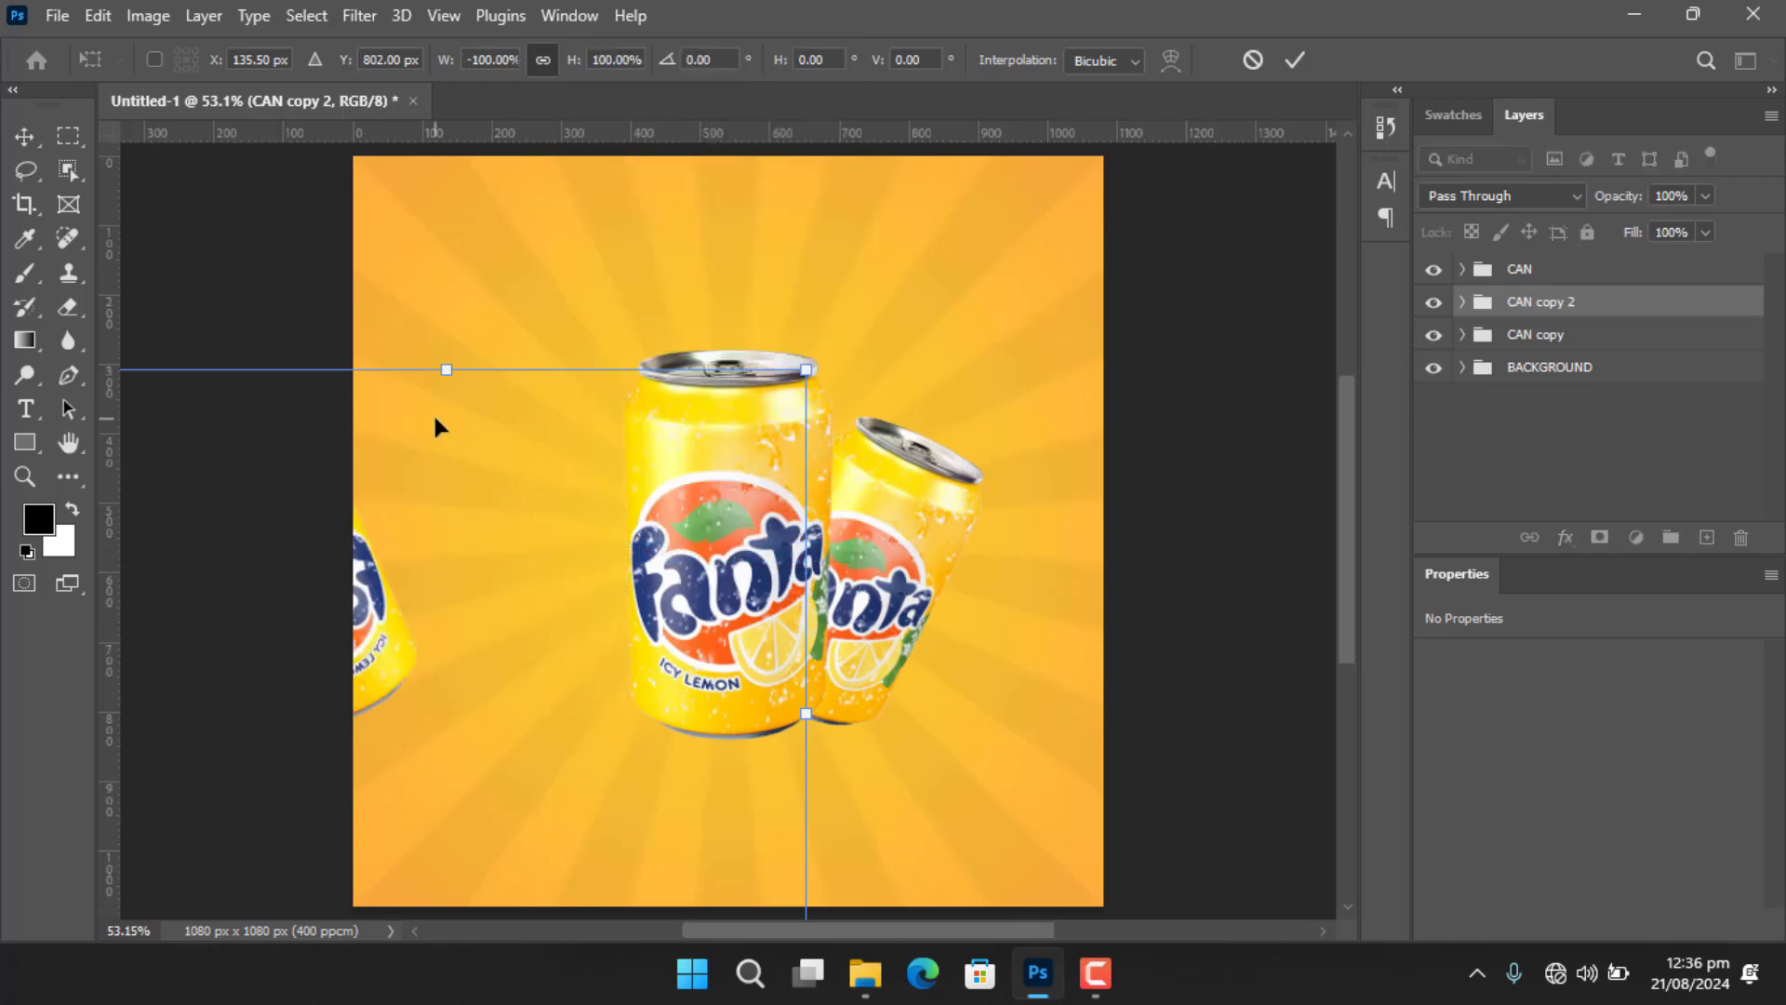
{"action": "key", "text": "shift+Right"}
{"action": "key", "text": "shift+Right"}
{"action": "key", "text": "shift+Right"}
{"action": "key", "text": "shift+Right"}
{"action": "key", "text": "shift+Right"}
{"action": "key", "text": "shift+Right"}
{"action": "key", "text": "shift+Right"}
{"action": "key", "text": "shift+Right"}
{"action": "key", "text": "shift+Right"}
{"action": "key", "text": "shift+Right"}
{"action": "key", "text": "shift+Right"}
{"action": "key", "text": "shift+Right"}
{"action": "key", "text": "shift+Right"}
{"action": "key", "text": "shift+Right"}
{"action": "key", "text": "shift+Right"}
{"action": "key", "text": "shift+Right"}
{"action": "key", "text": "shift+Right"}
{"action": "key", "text": "shift+Right"}
{"action": "key", "text": "shift+Right"}
{"action": "key", "text": "shift+Right"}
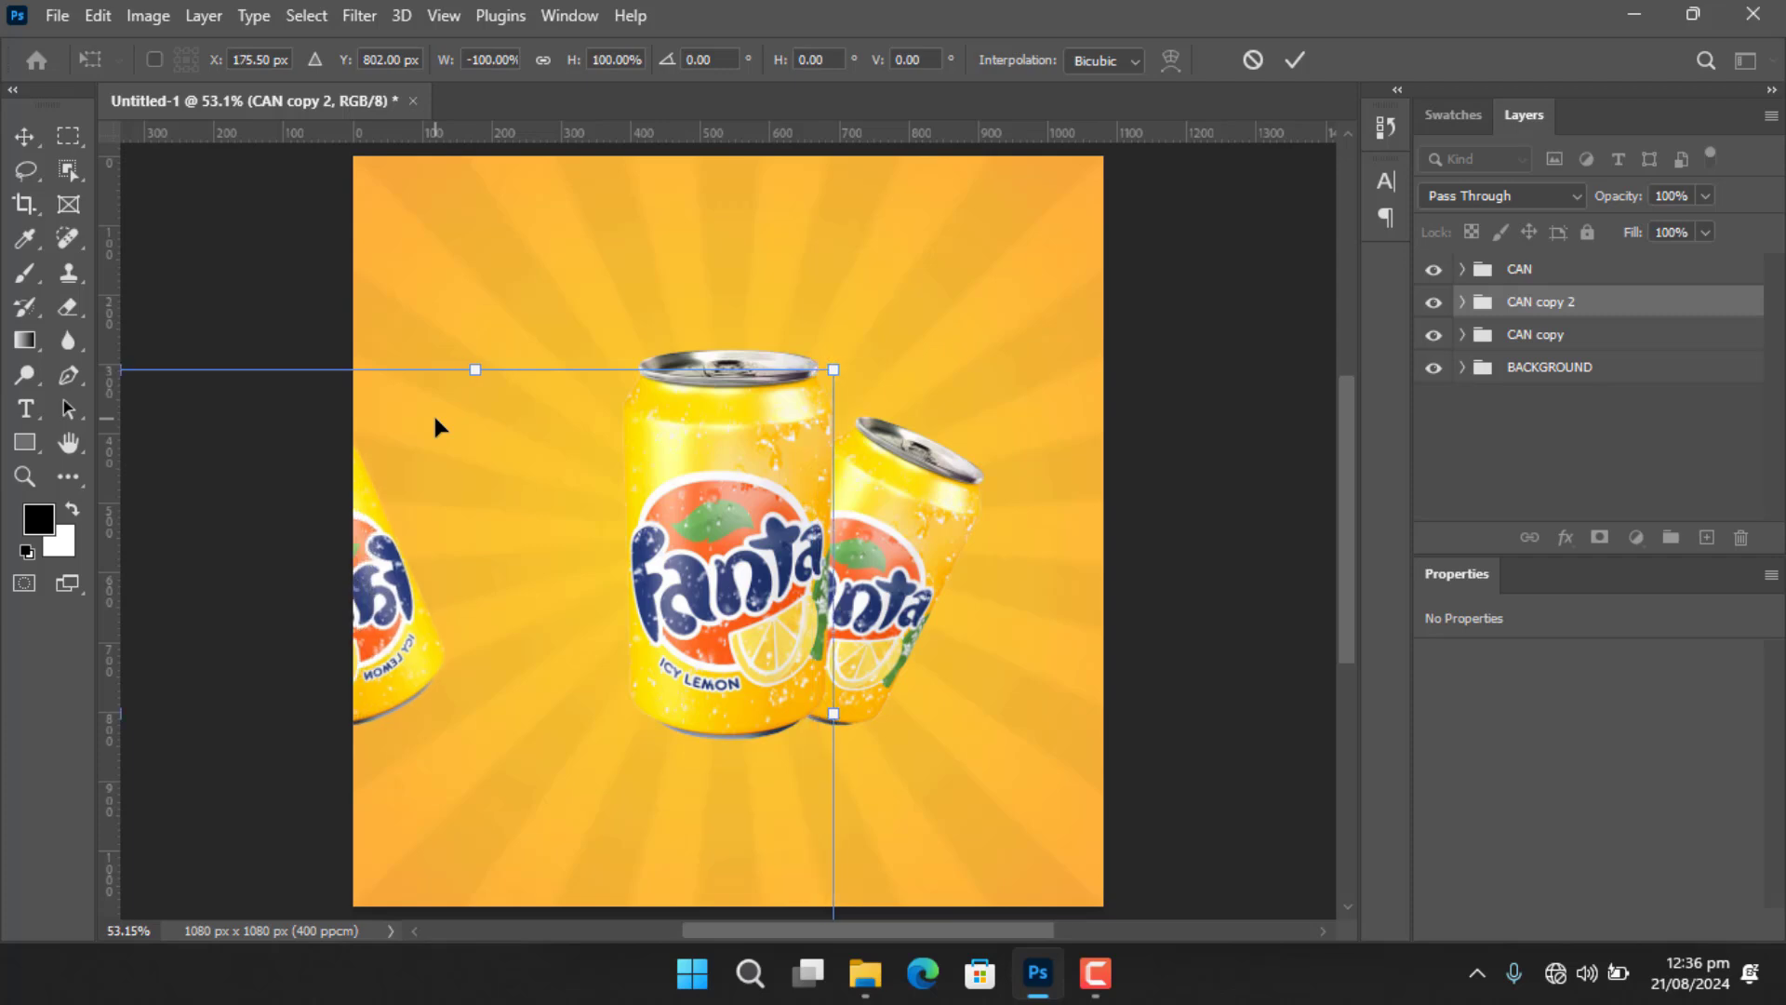
{"action": "key", "text": "shift+Right"}
{"action": "key", "text": "shift+Right"}
{"action": "key", "text": "shift+Right"}
{"action": "key", "text": "shift+Right"}
{"action": "key", "text": "shift+Right"}
{"action": "key", "text": "shift+Right"}
{"action": "key", "text": "shift+Right"}
{"action": "key", "text": "shift+Right"}
{"action": "key", "text": "shift+Right"}
{"action": "key", "text": "shift+Right"}
{"action": "key", "text": "shift+Right"}
{"action": "key", "text": "shift+Right"}
{"action": "key", "text": "shift+Right"}
{"action": "key", "text": "shift+Right"}
{"action": "key", "text": "shift+Right"}
{"action": "key", "text": "shift+Right"}
{"action": "key", "text": "shift+Right"}
{"action": "key", "text": "shift+Right"}
{"action": "key", "text": "shift+Right"}
{"action": "key", "text": "shift+Right"}
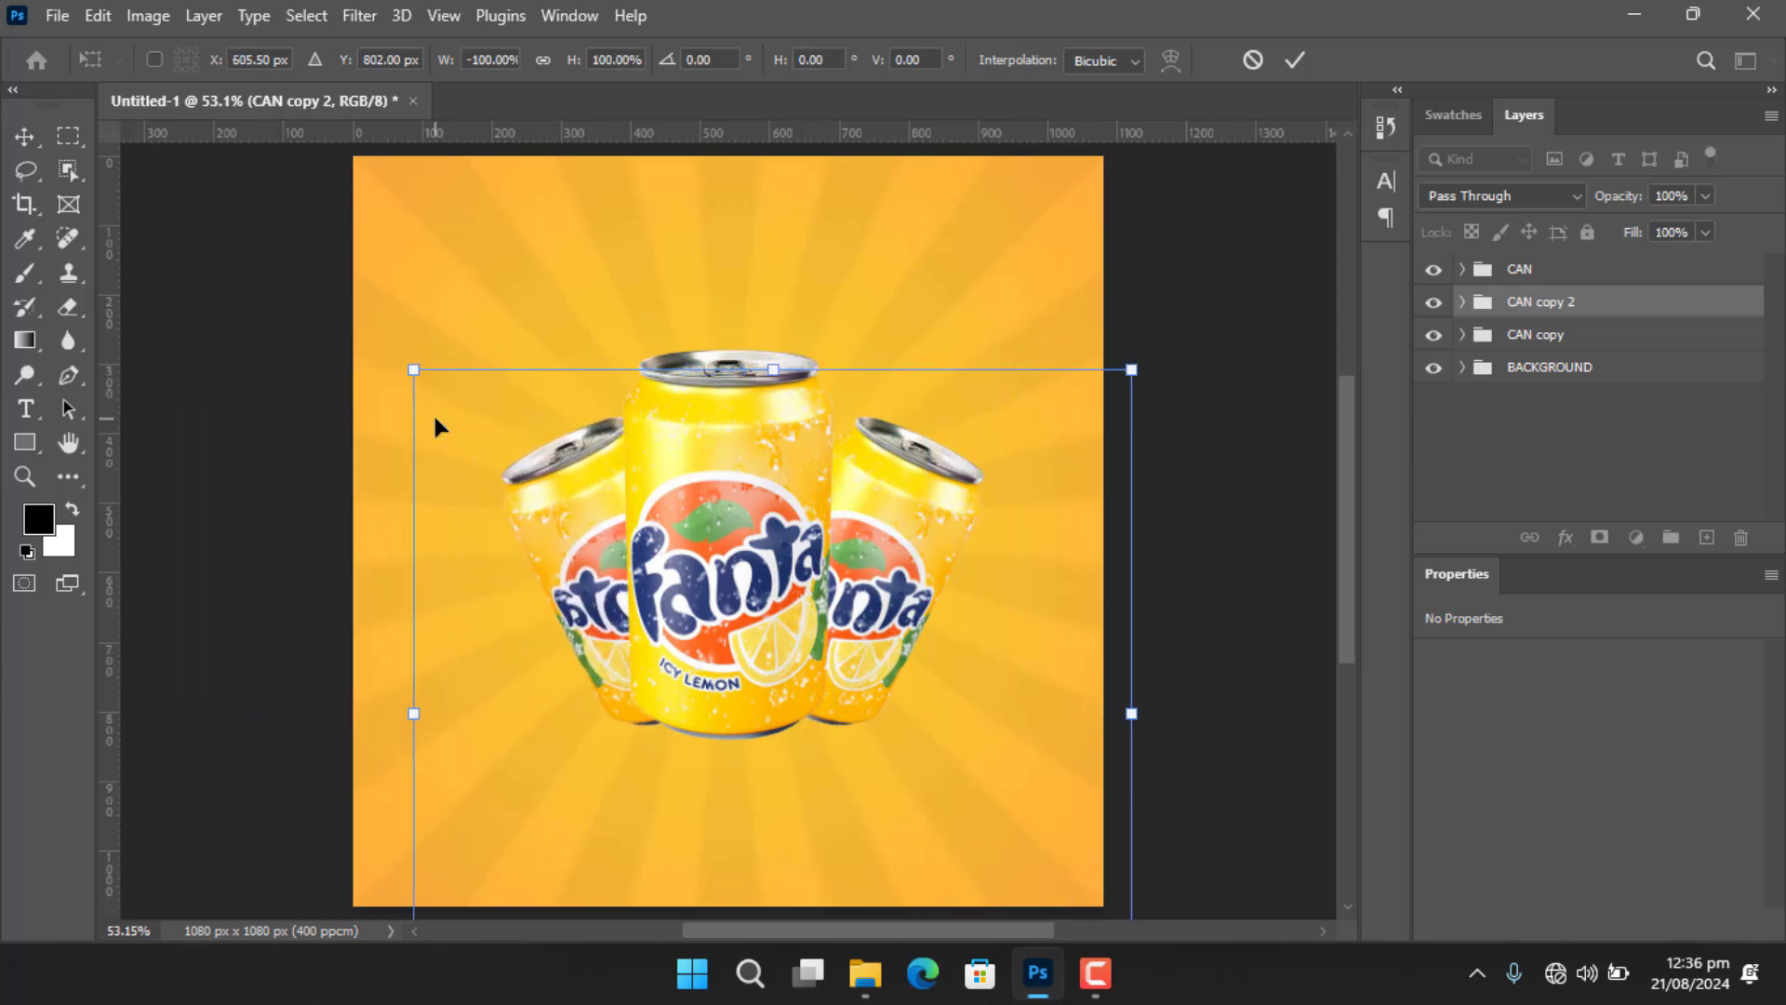
{"action": "key", "text": "shift+Left"}
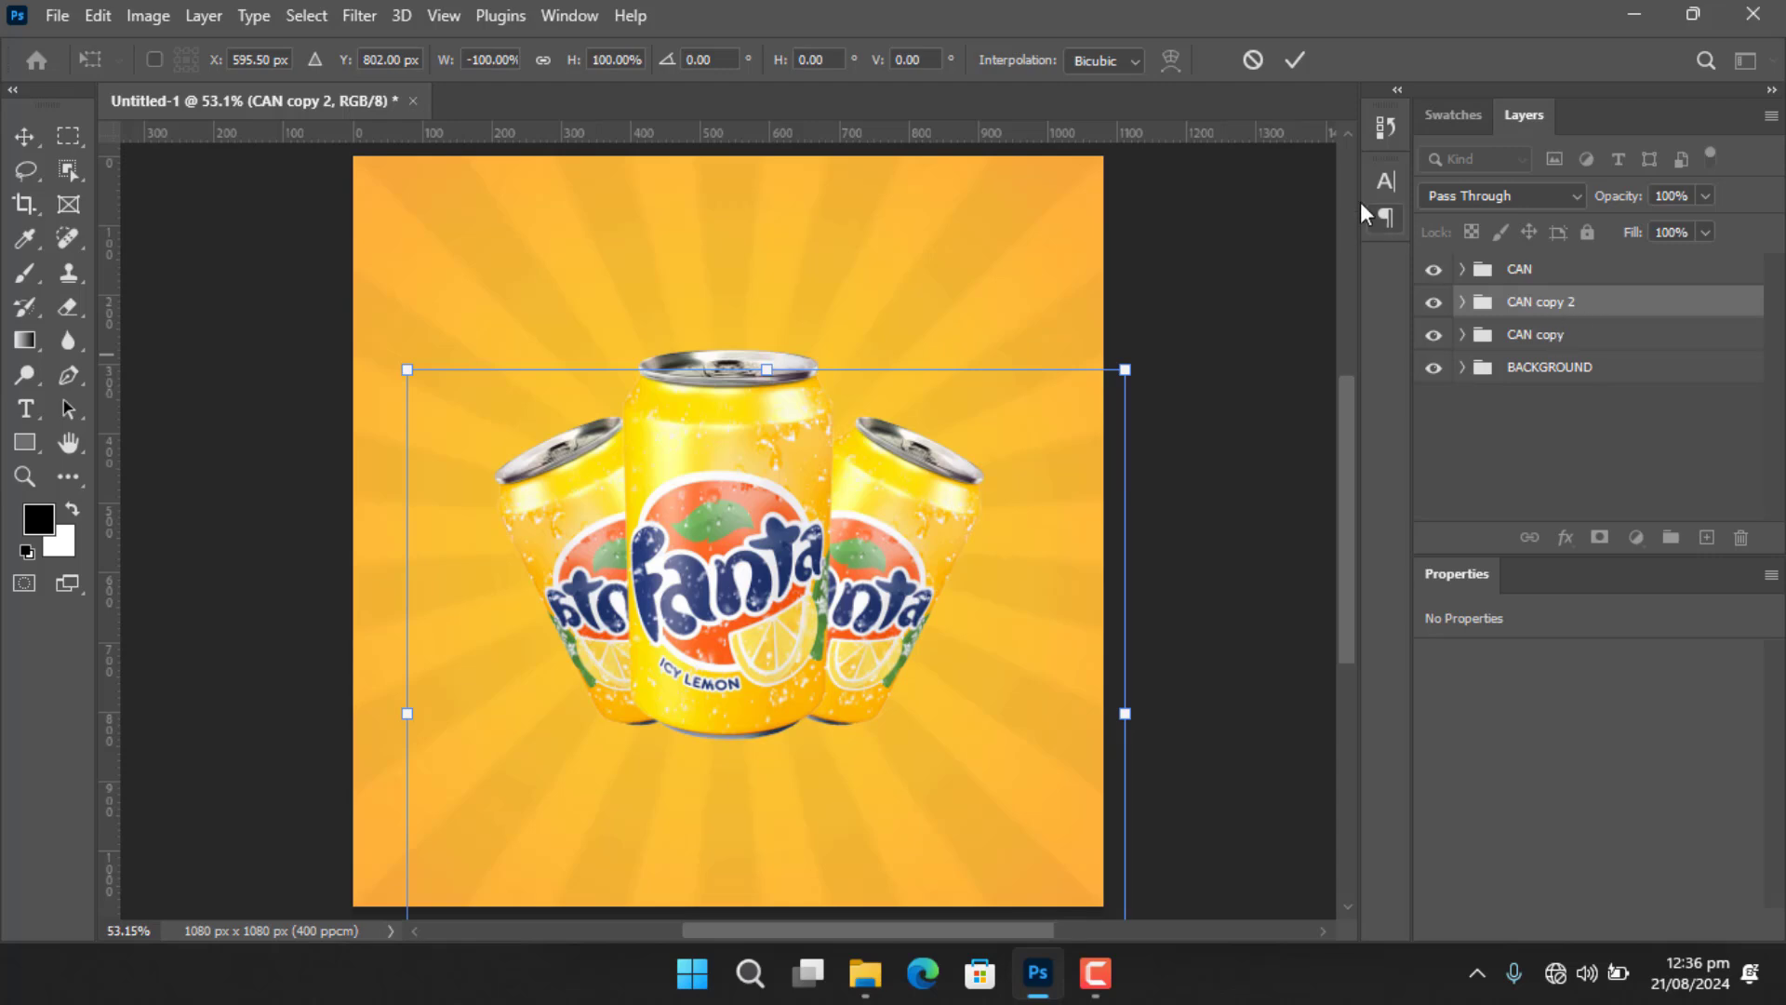
{"action": "left_click", "coordinate": [1294, 59]}
Nudge the CAN copy group about 20 px left so the right-hand can sits closer behind the main can.
{"action": "left_click", "coordinate": [1569, 334]}
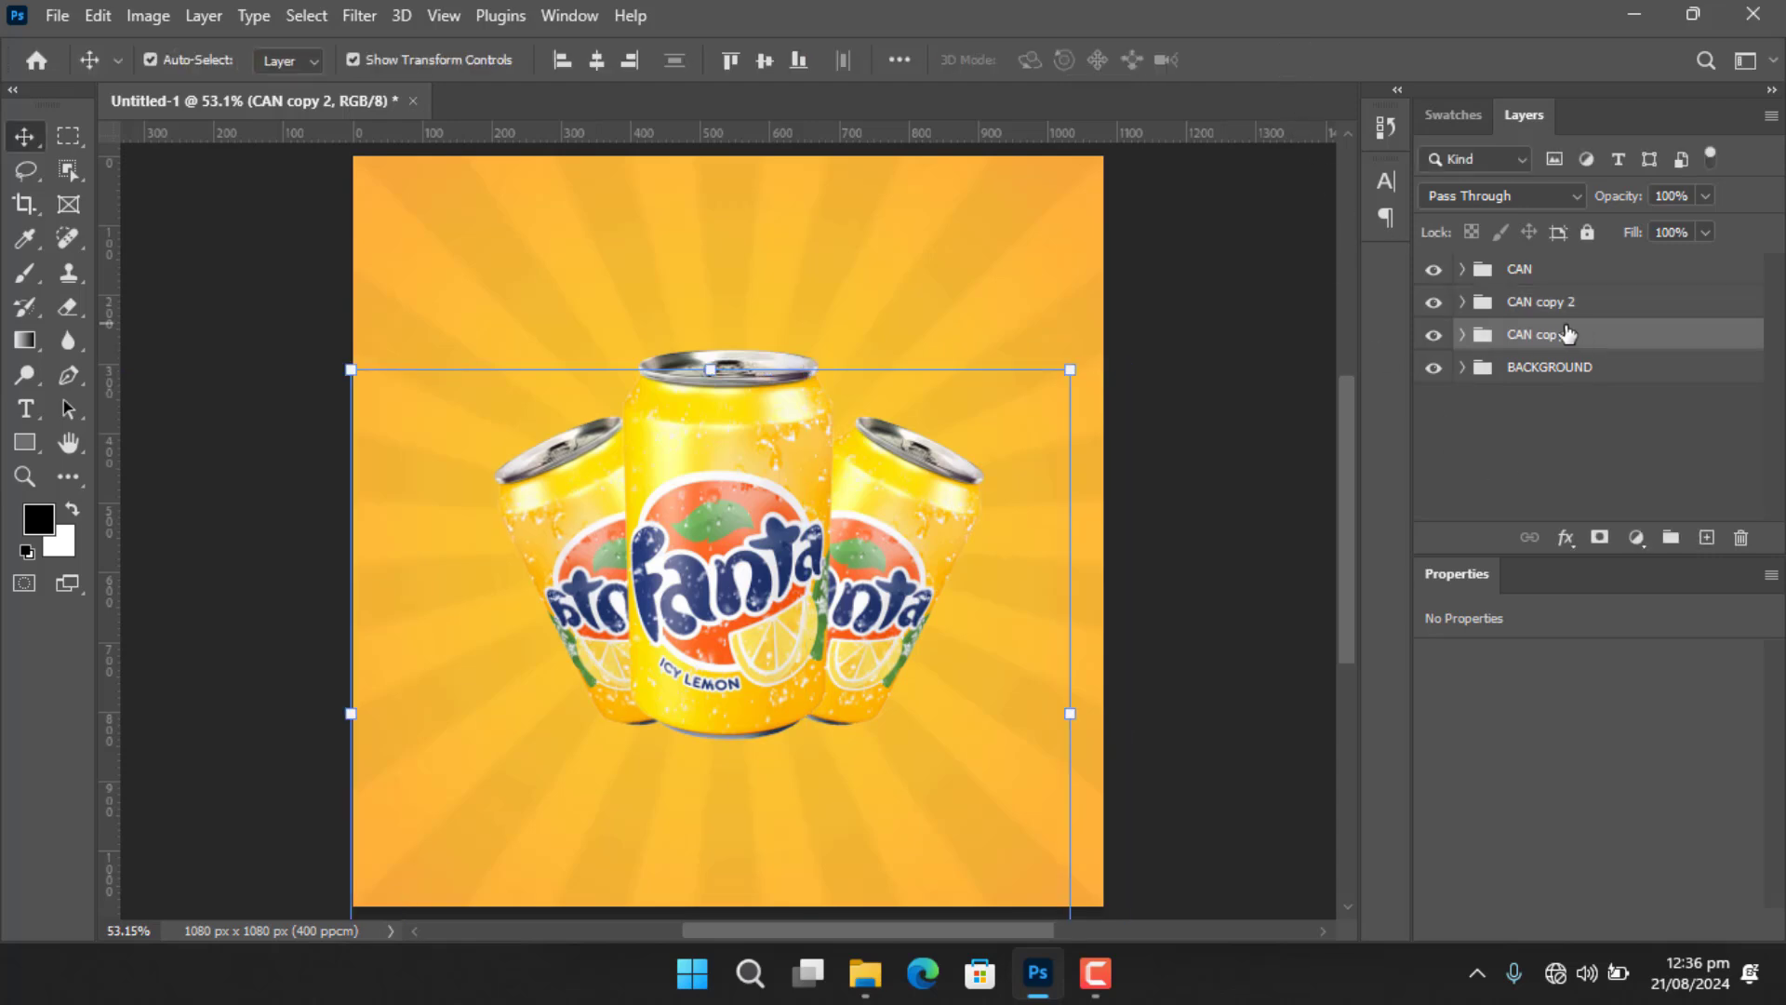
{"action": "key", "text": "shift+Left"}
{"action": "key", "text": "shift+Left"}
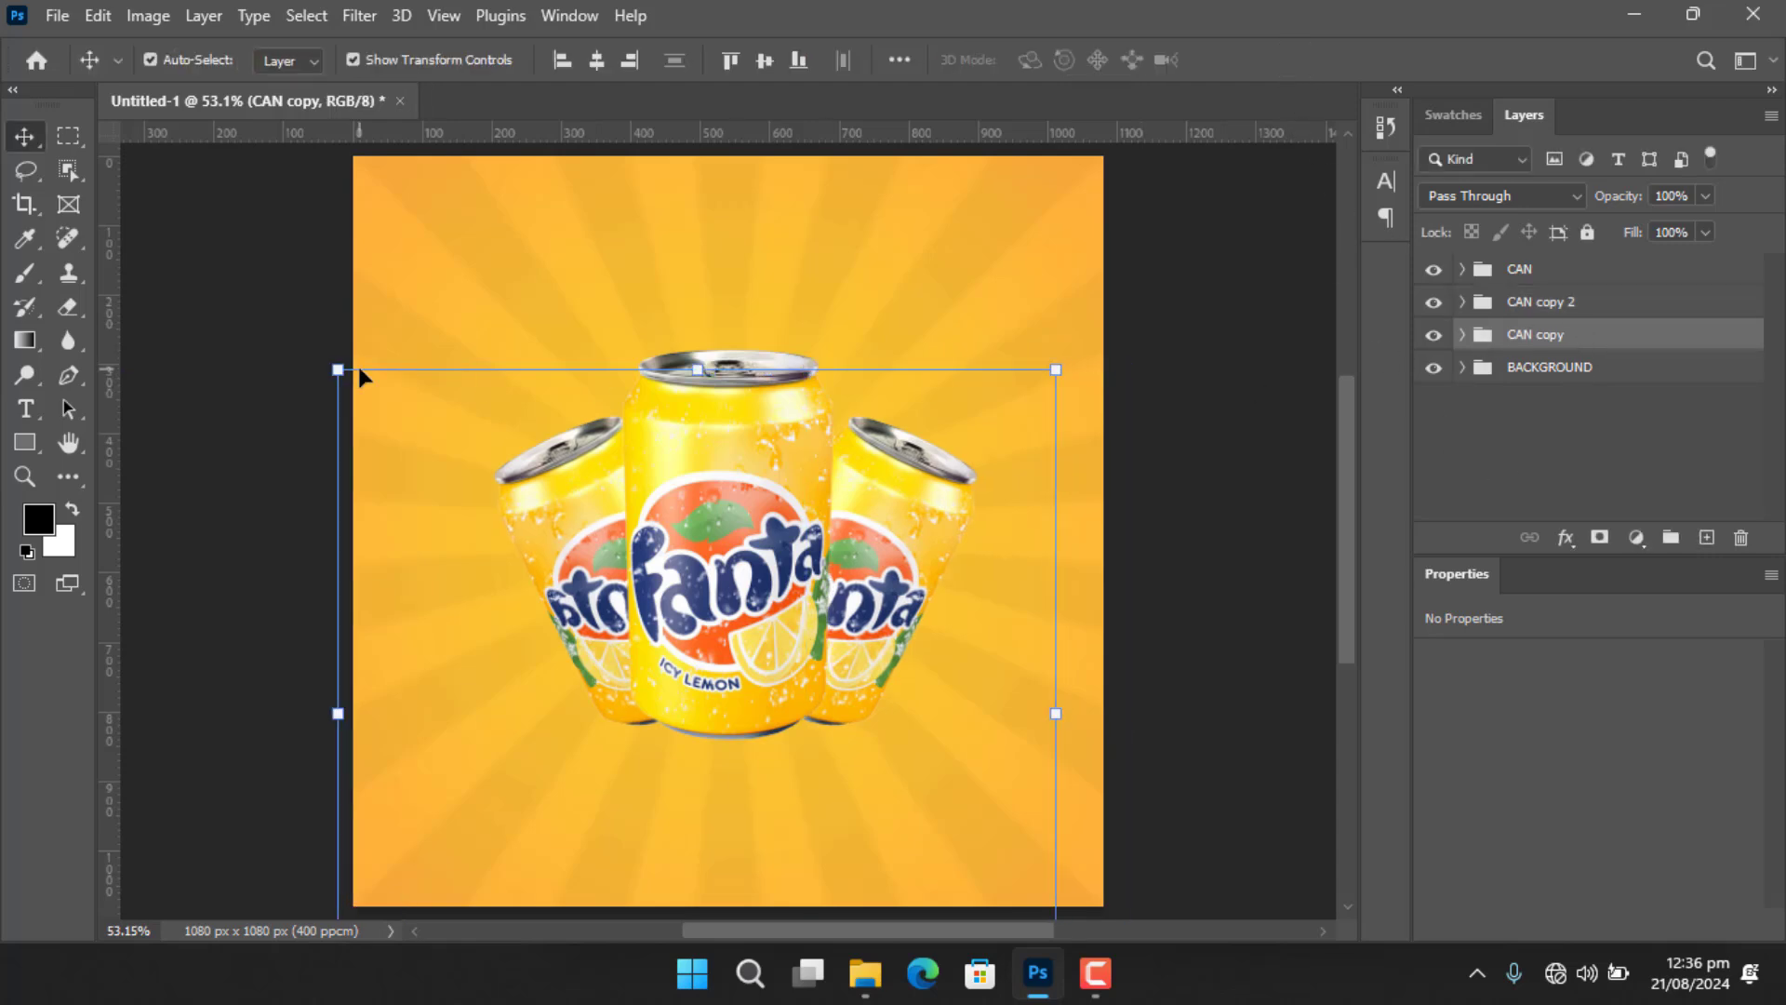
{"action": "key", "text": "shift+Left"}
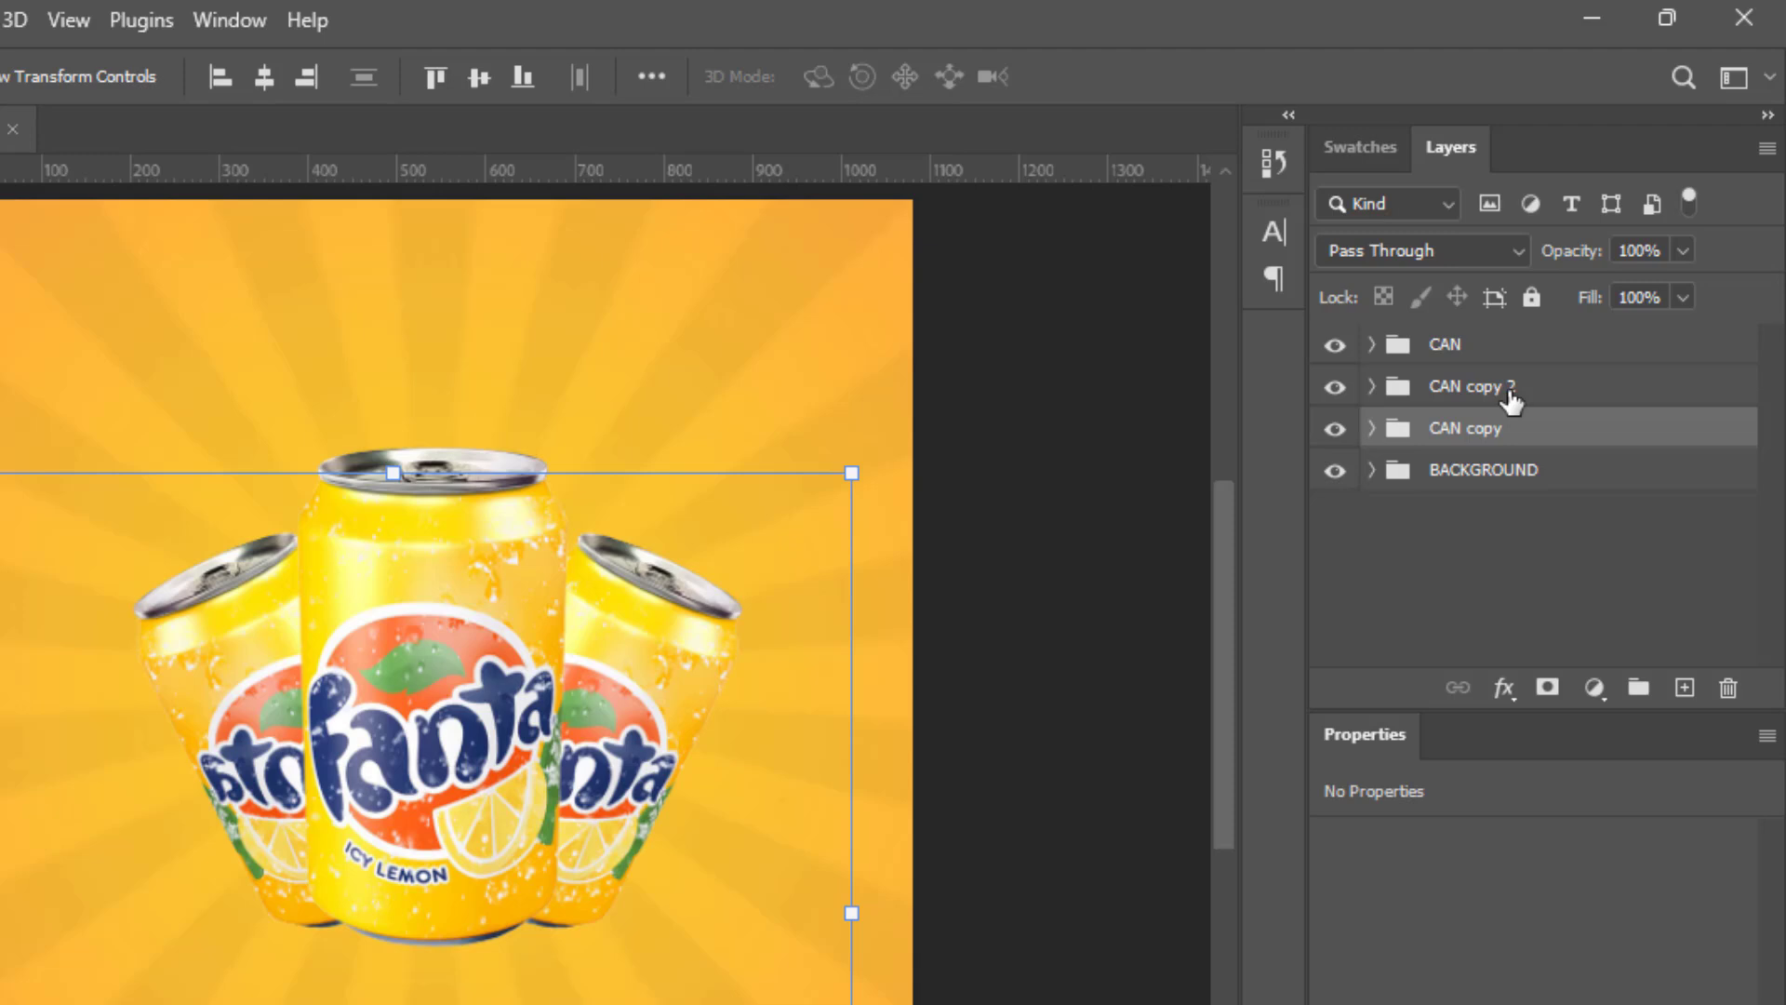
Group the CAN, CAN copy 2 and CAN copy groups under the name FANTA.
{"action": "left_click", "coordinate": [1565, 305]}
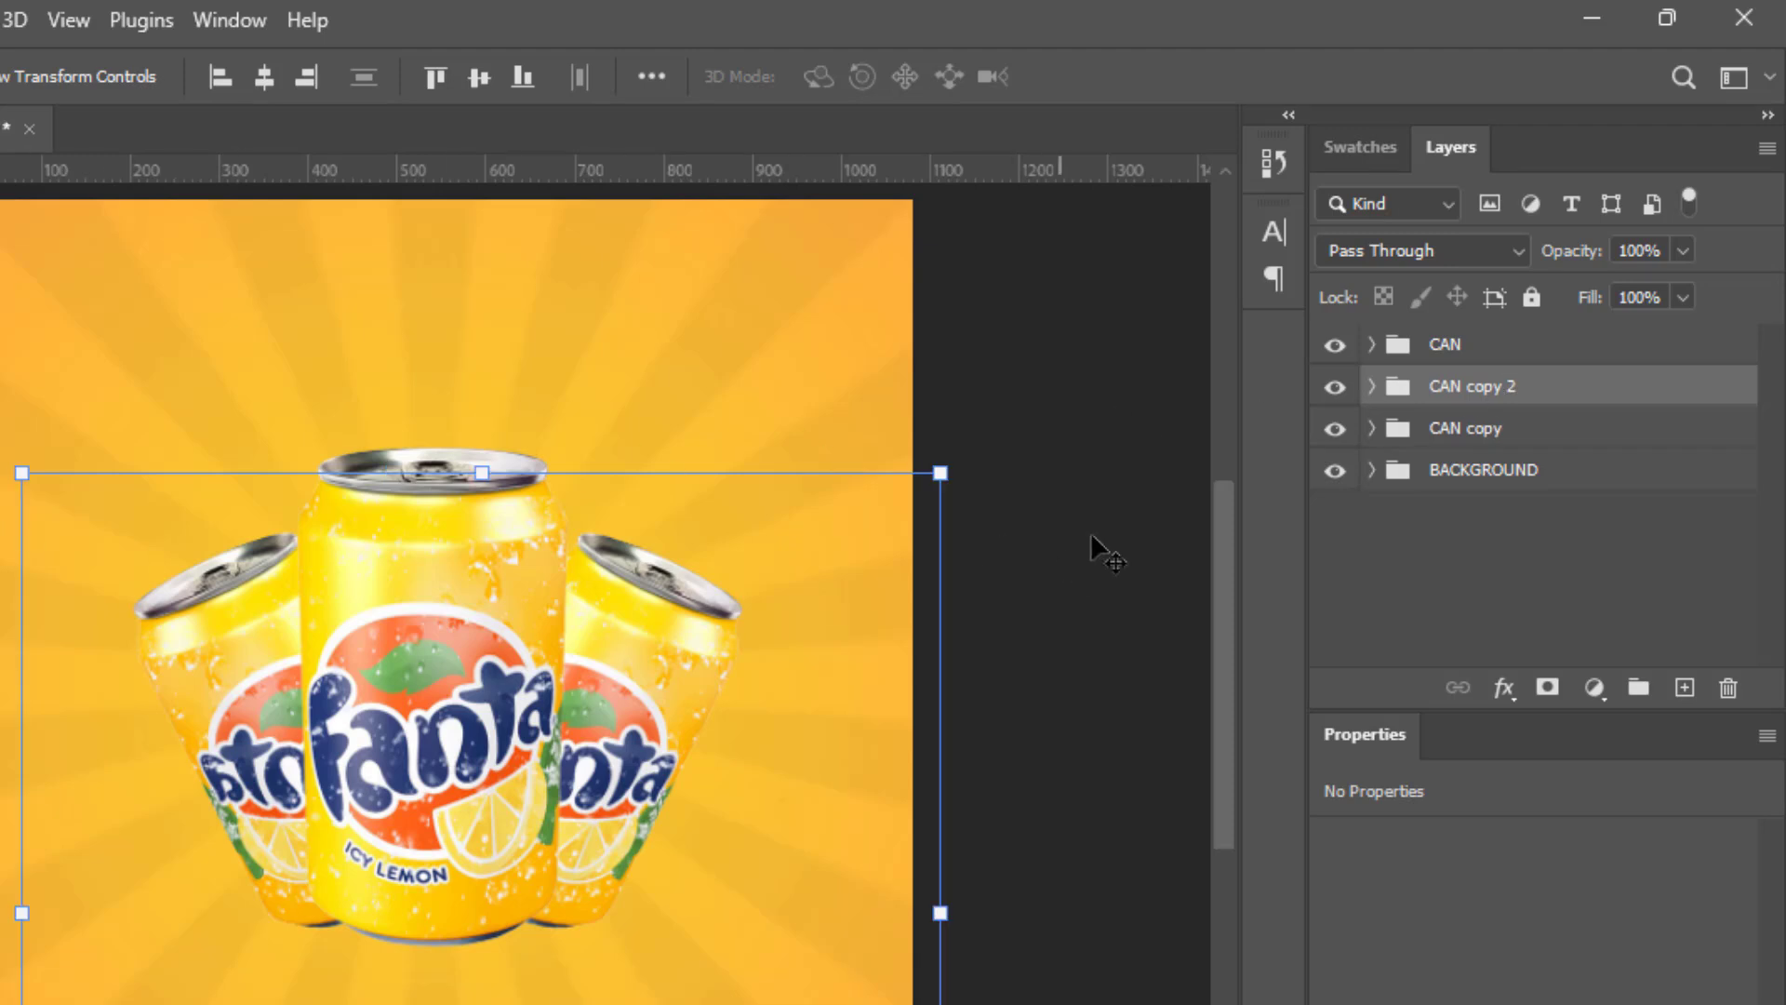
{"action": "left_click", "coordinate": [1495, 433]}
{"action": "left_click", "coordinate": [1507, 363], "text": "shift"}
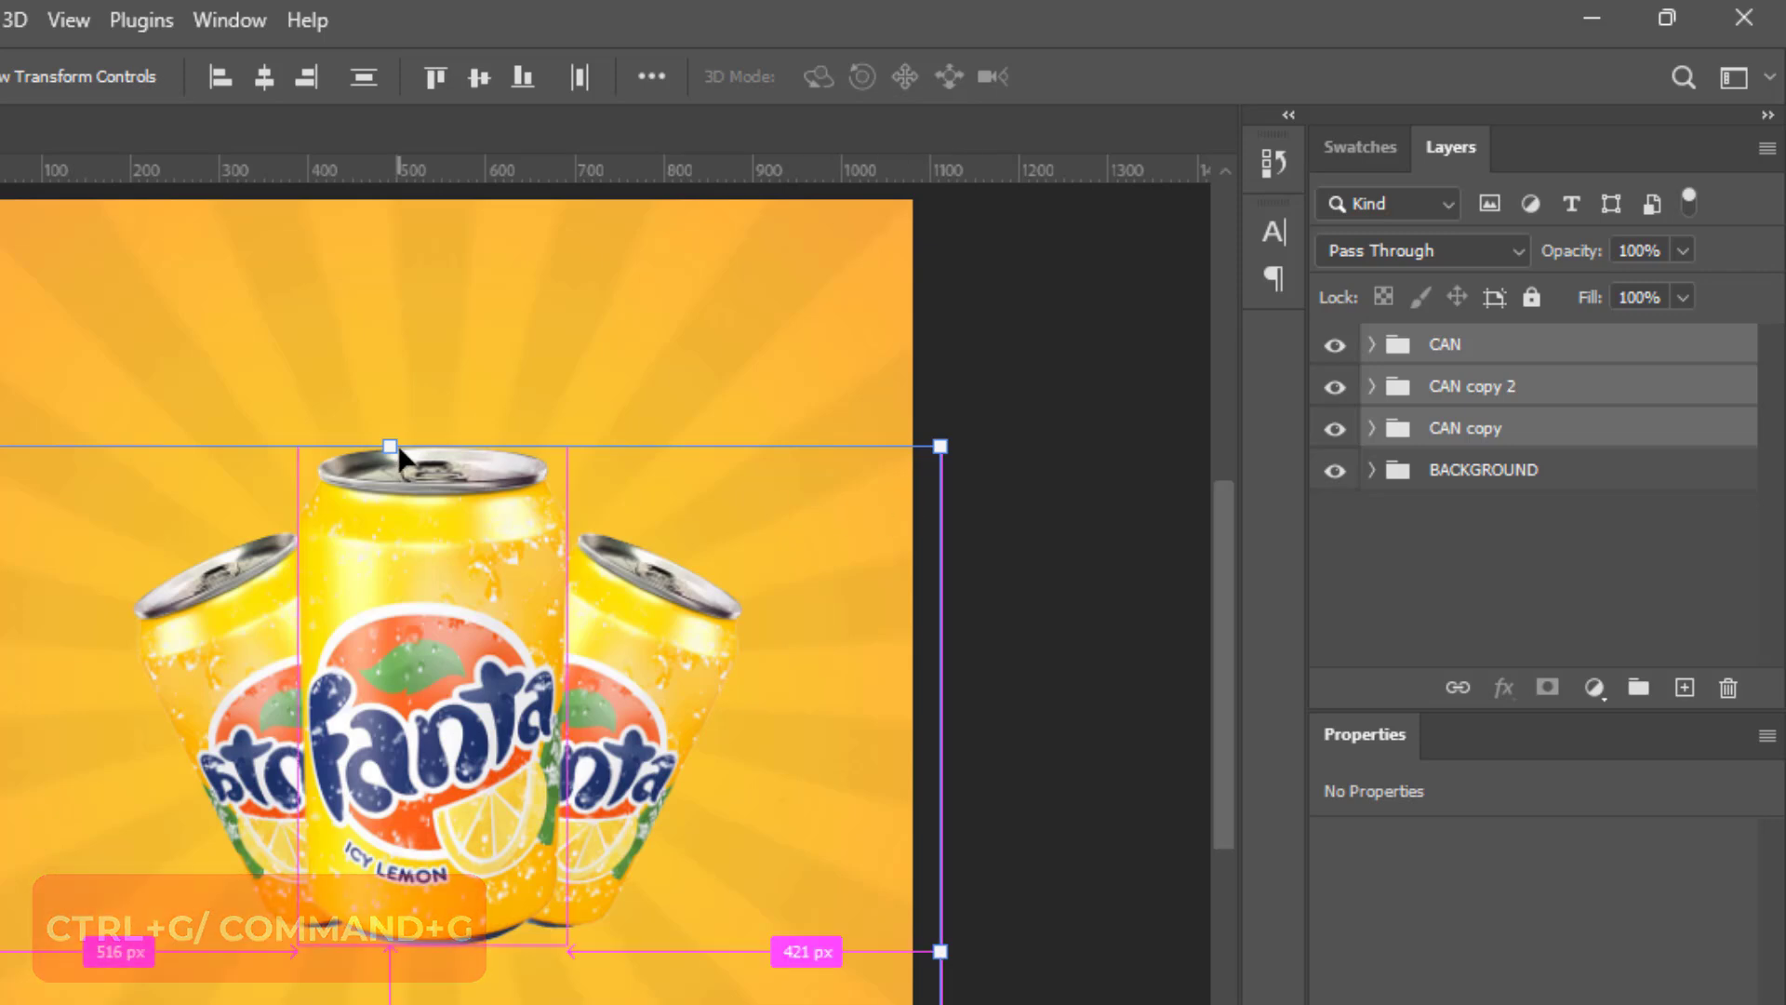
{"action": "key", "text": "ctrl+g"}
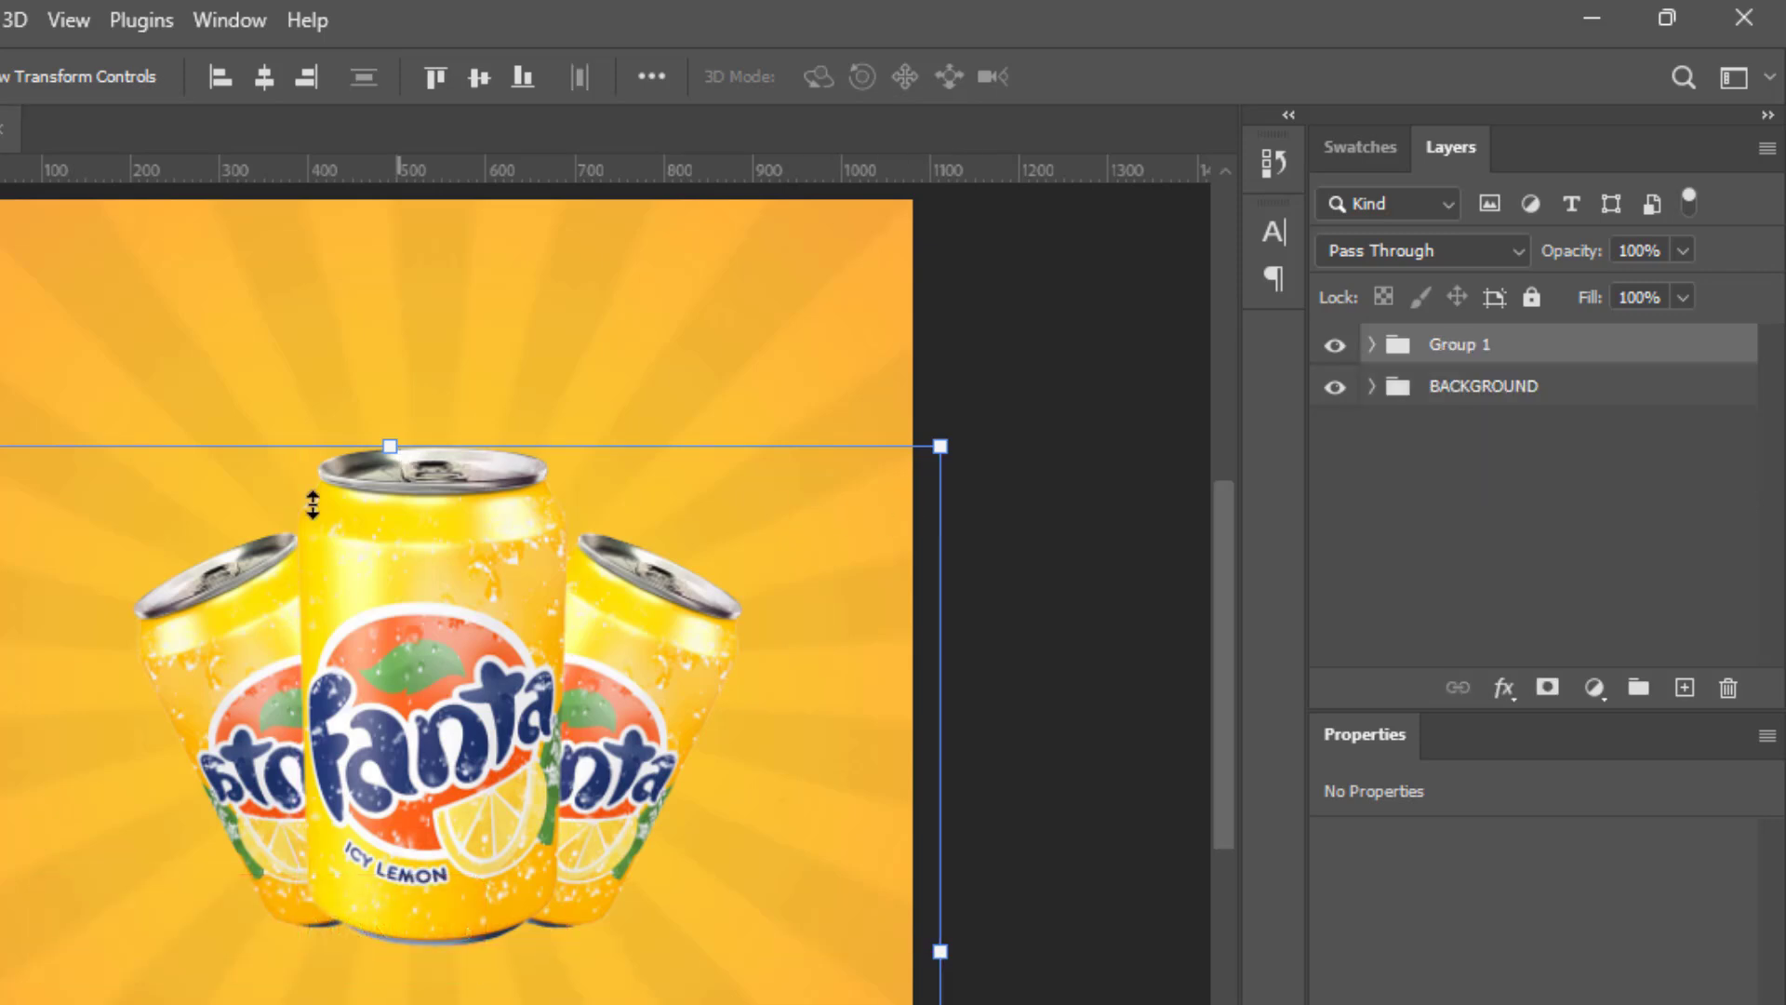
{"action": "double_click", "coordinate": [1457, 346]}
{"action": "type", "text": "f"}
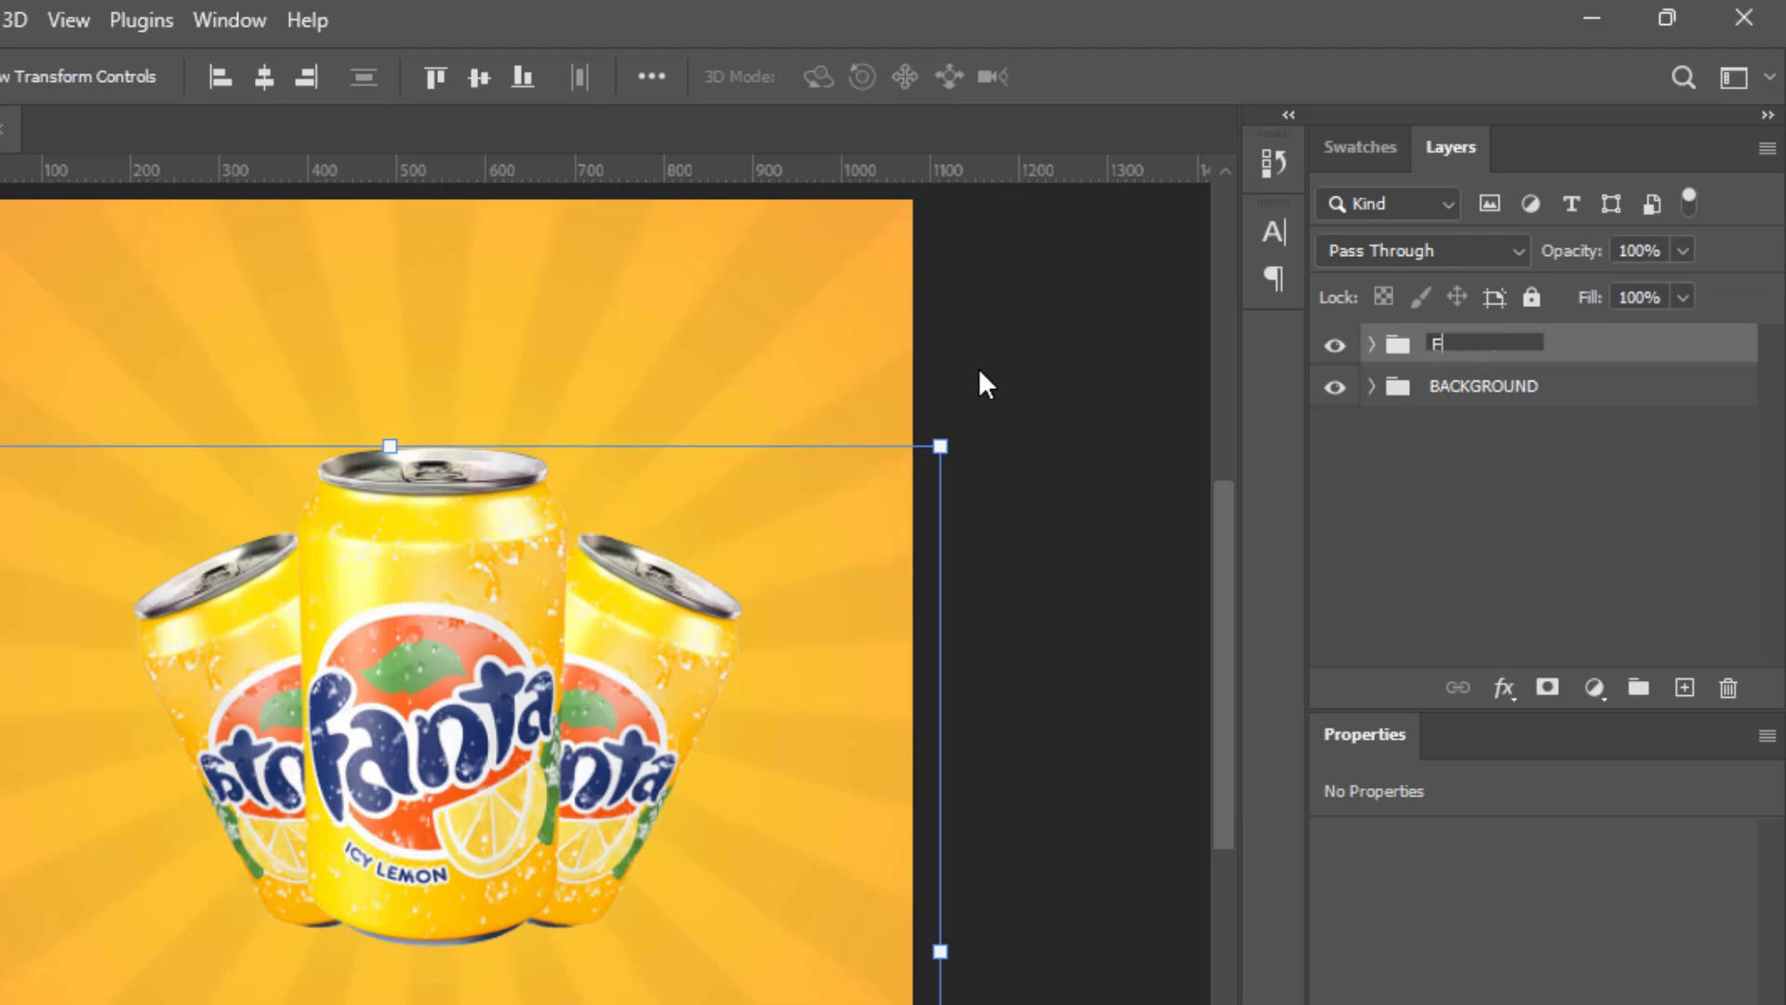
{"action": "type", "text": "ANTA"}
{"action": "key", "text": "Return"}
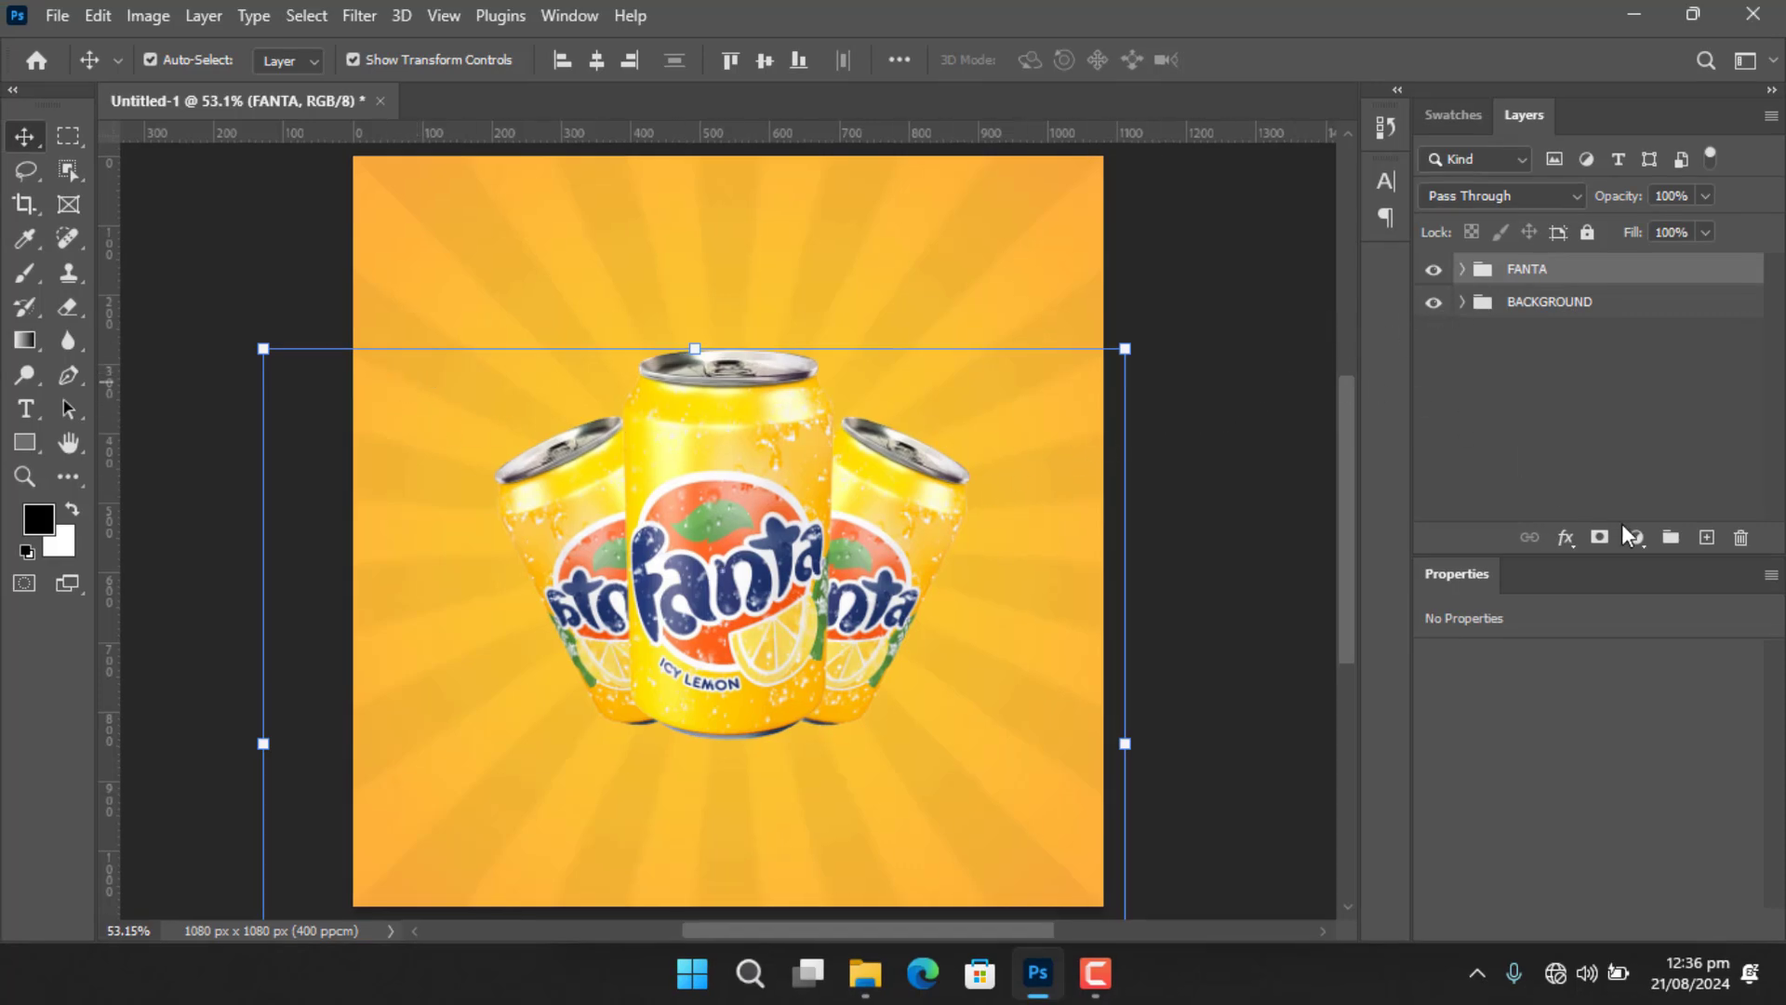
Create a new layer between the FANTA and BACKGROUND groups and name it SHADOW.
{"action": "left_click", "coordinate": [1708, 539]}
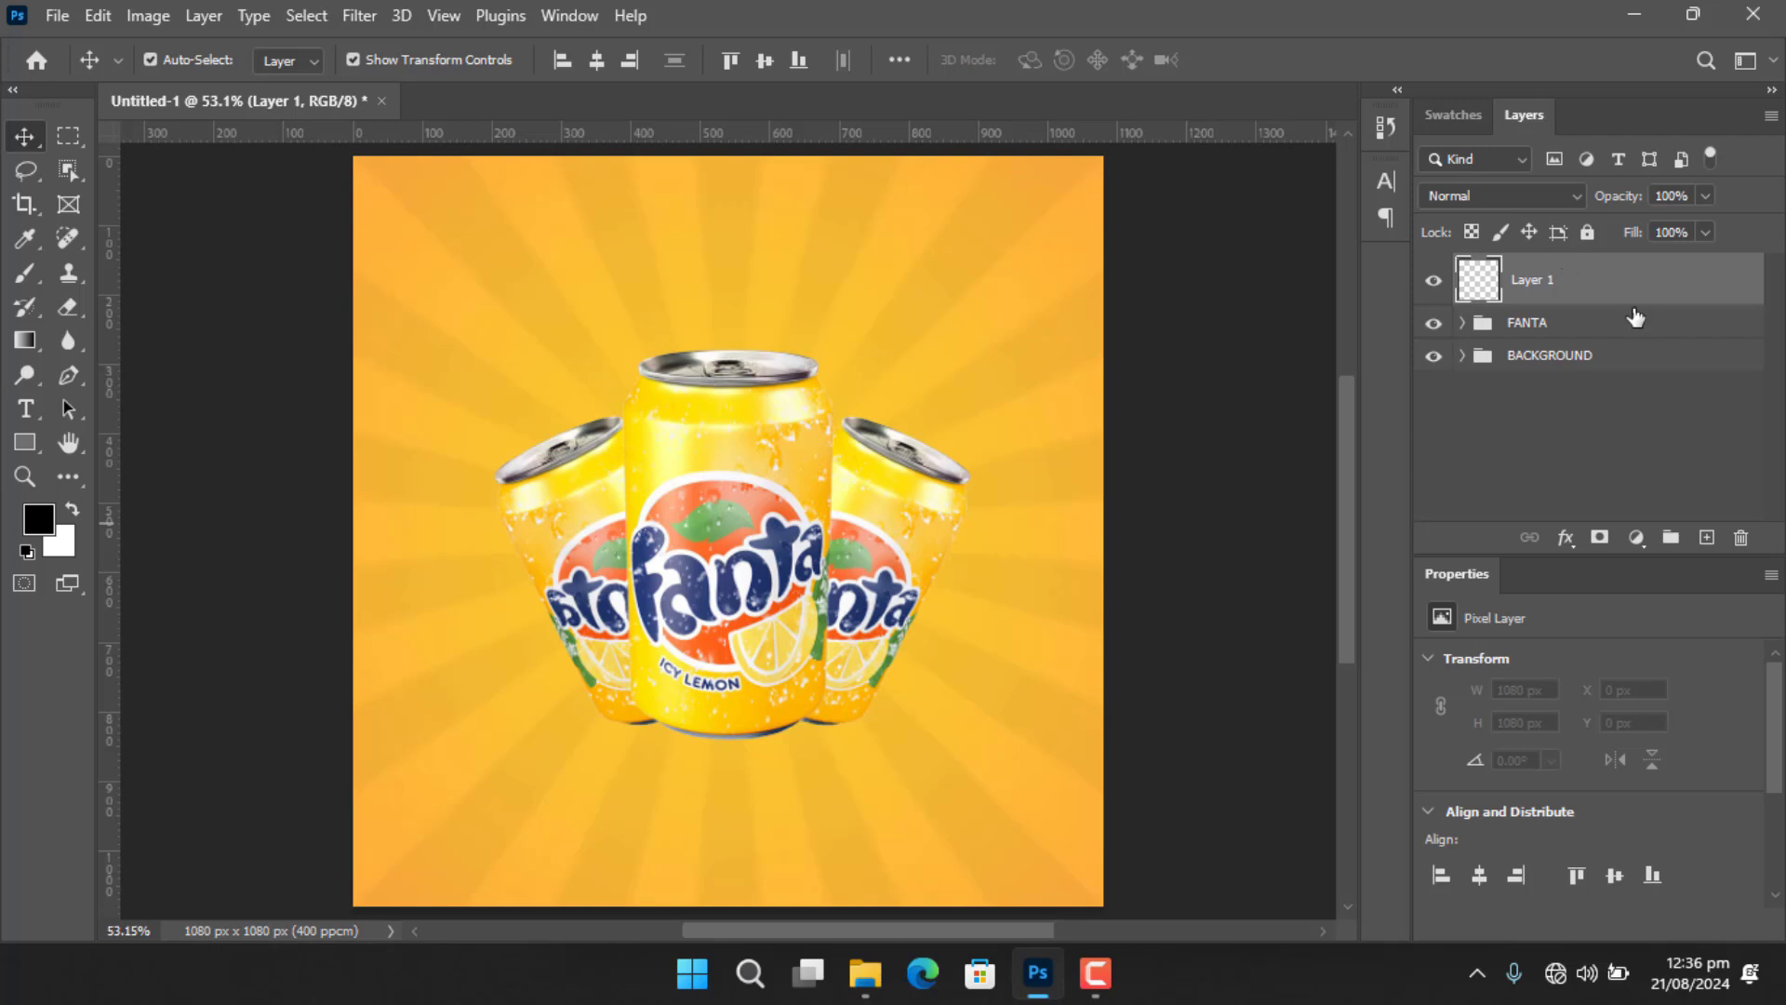
{"action": "left_click_drag", "start_coordinate": [1624, 290], "coordinate": [1638, 361]}
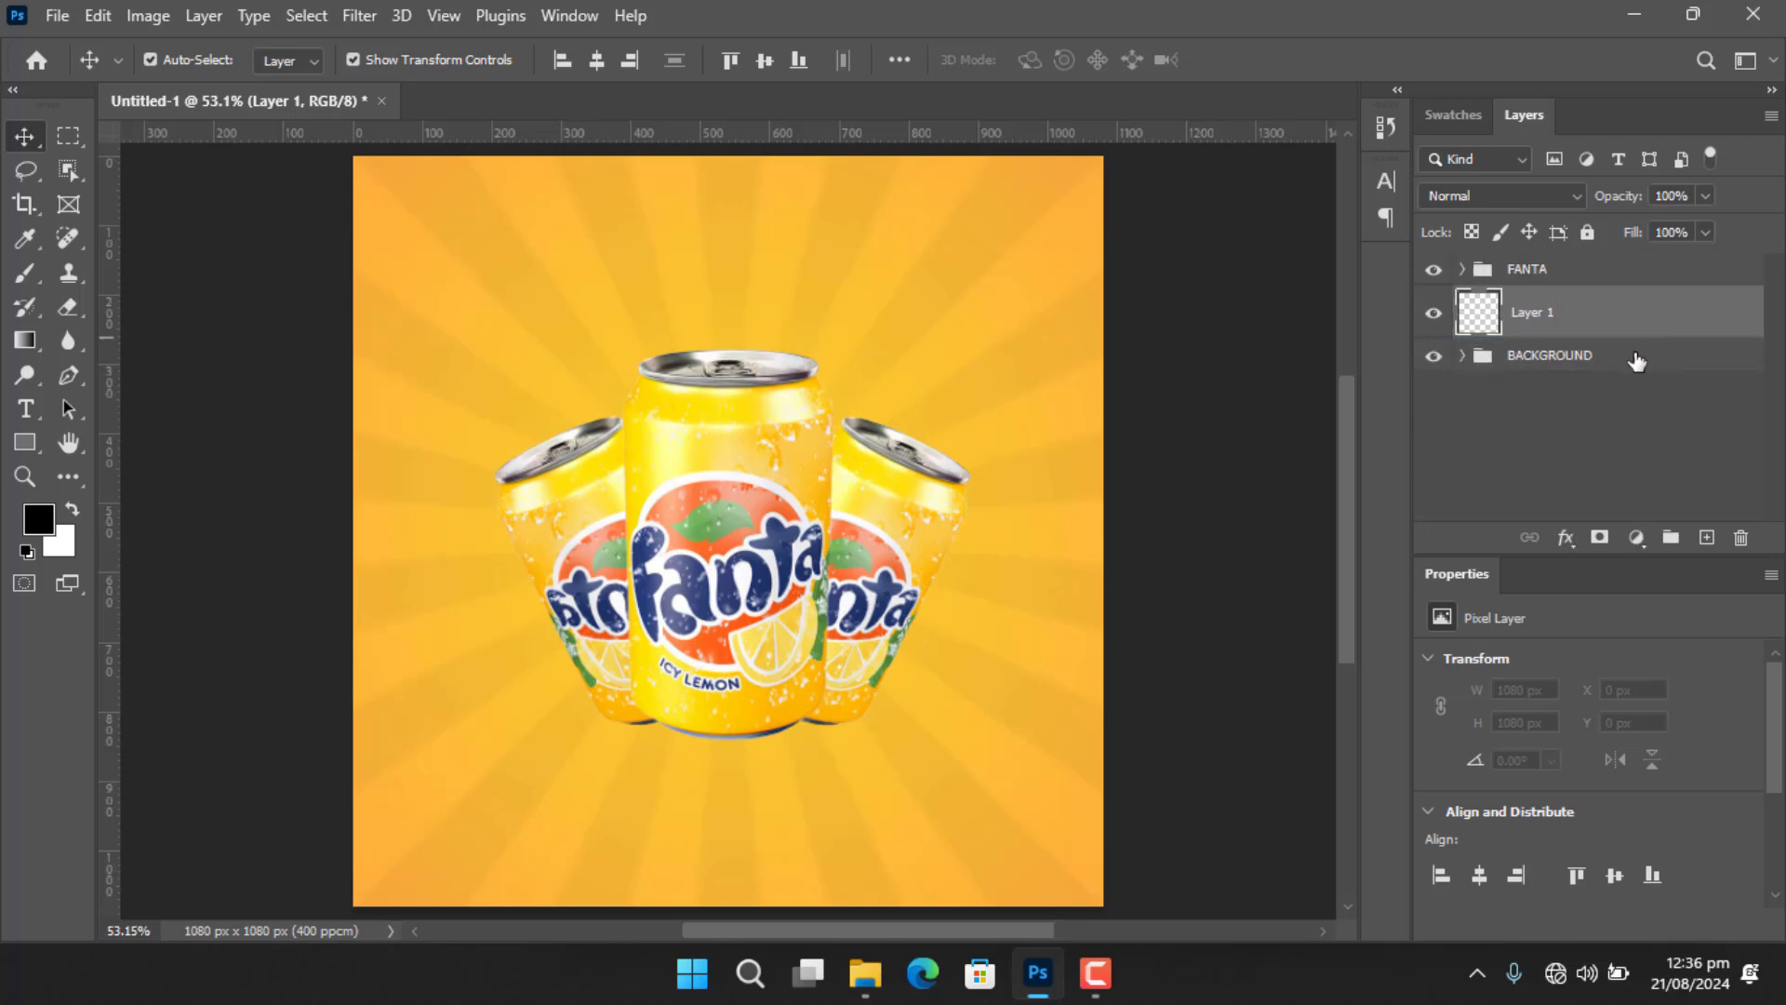
{"action": "double_click", "coordinate": [1533, 316]}
{"action": "key", "text": "Return"}
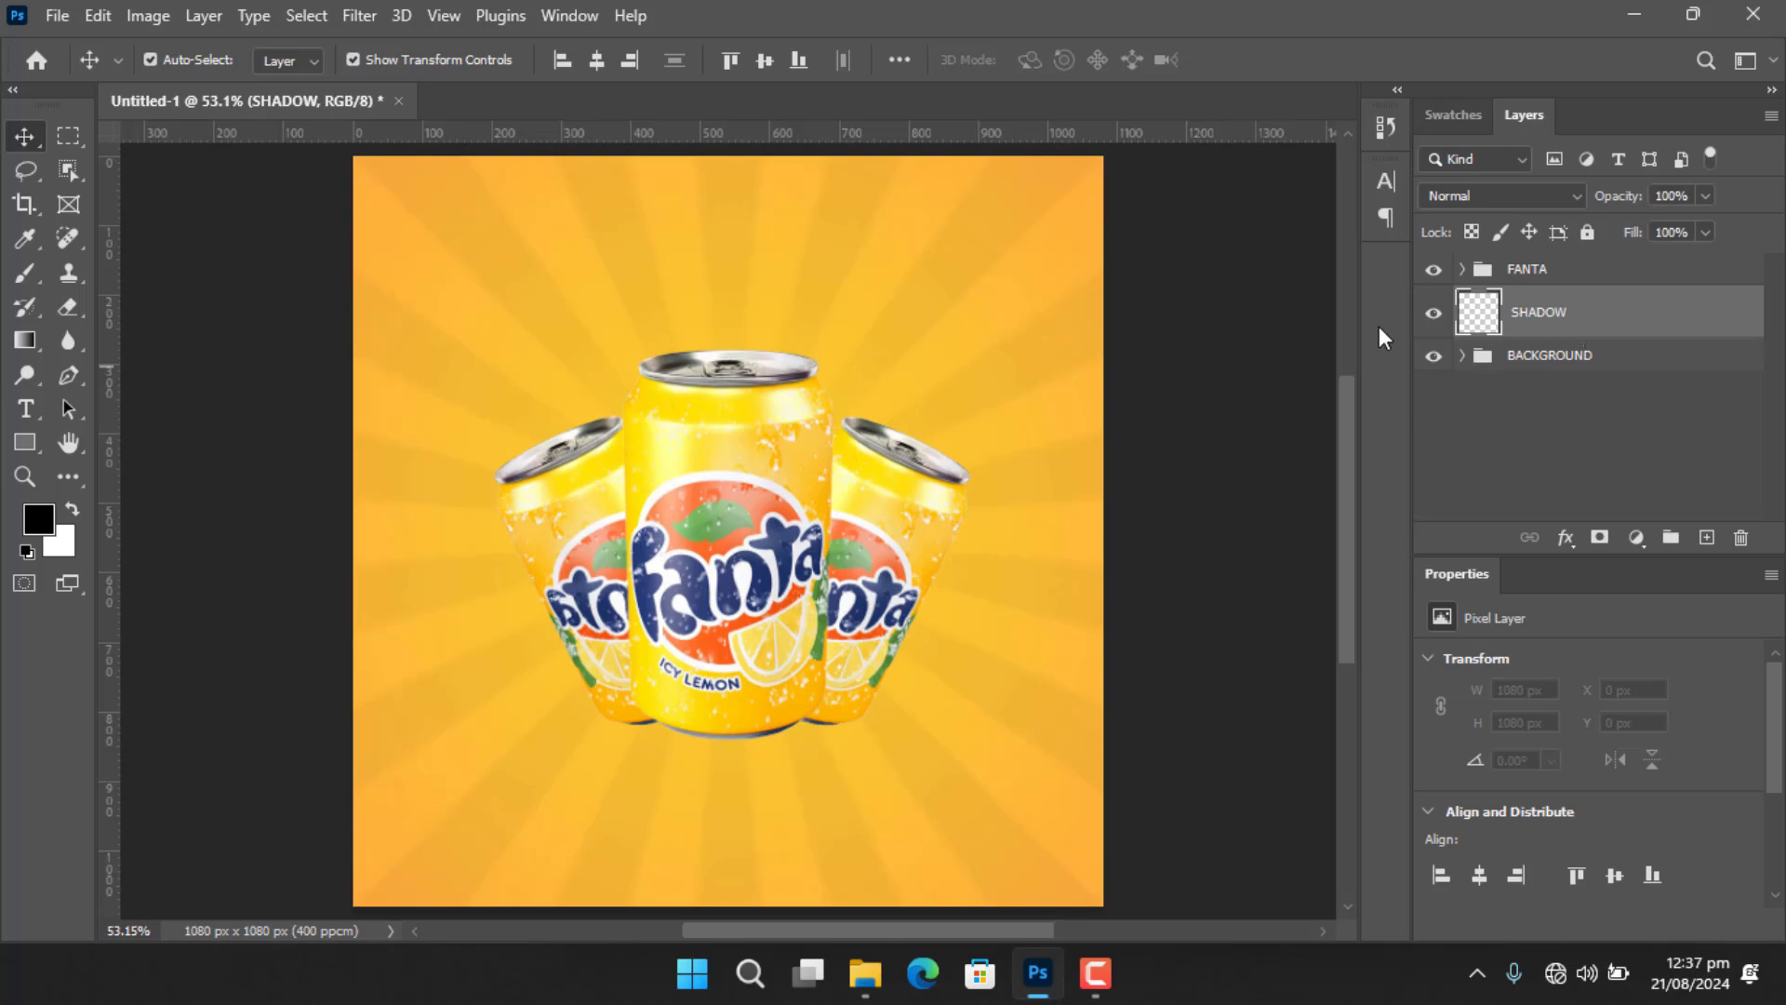
Paint a soft black spot at the main can's base with a 432 px brush at 0% hardness and 82% flow.
{"action": "left_click", "coordinate": [22, 274]}
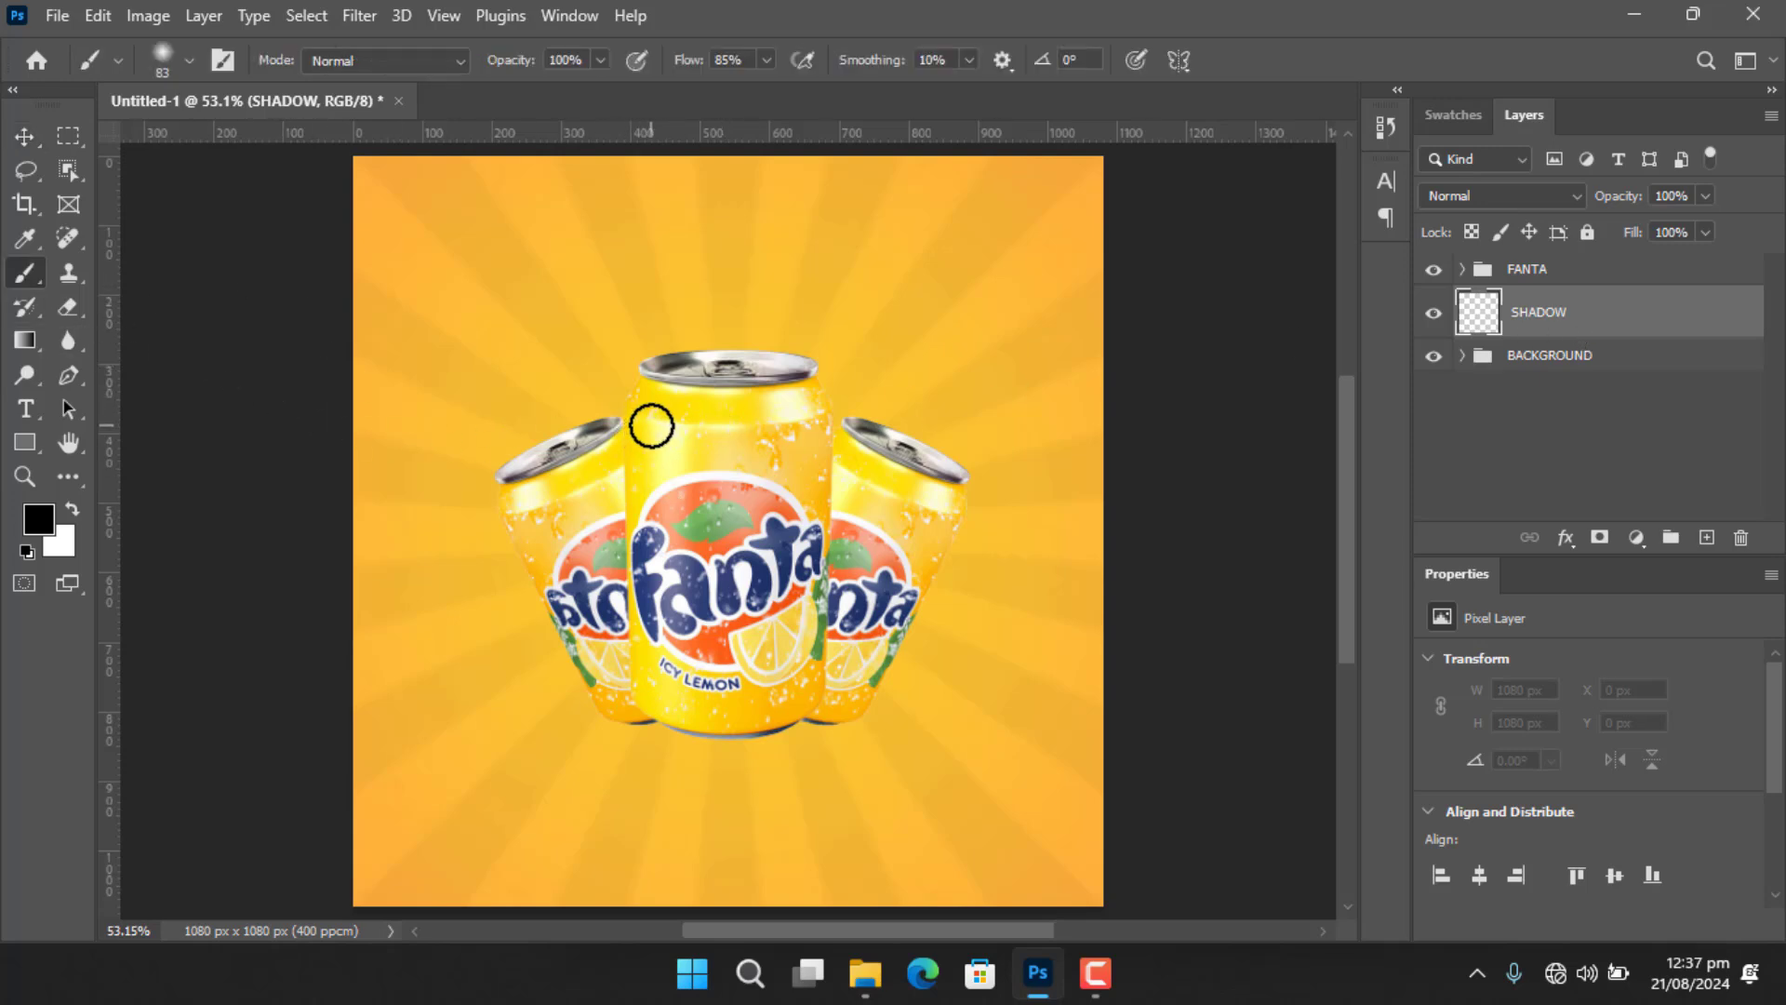
{"action": "right_click", "coordinate": [651, 425]}
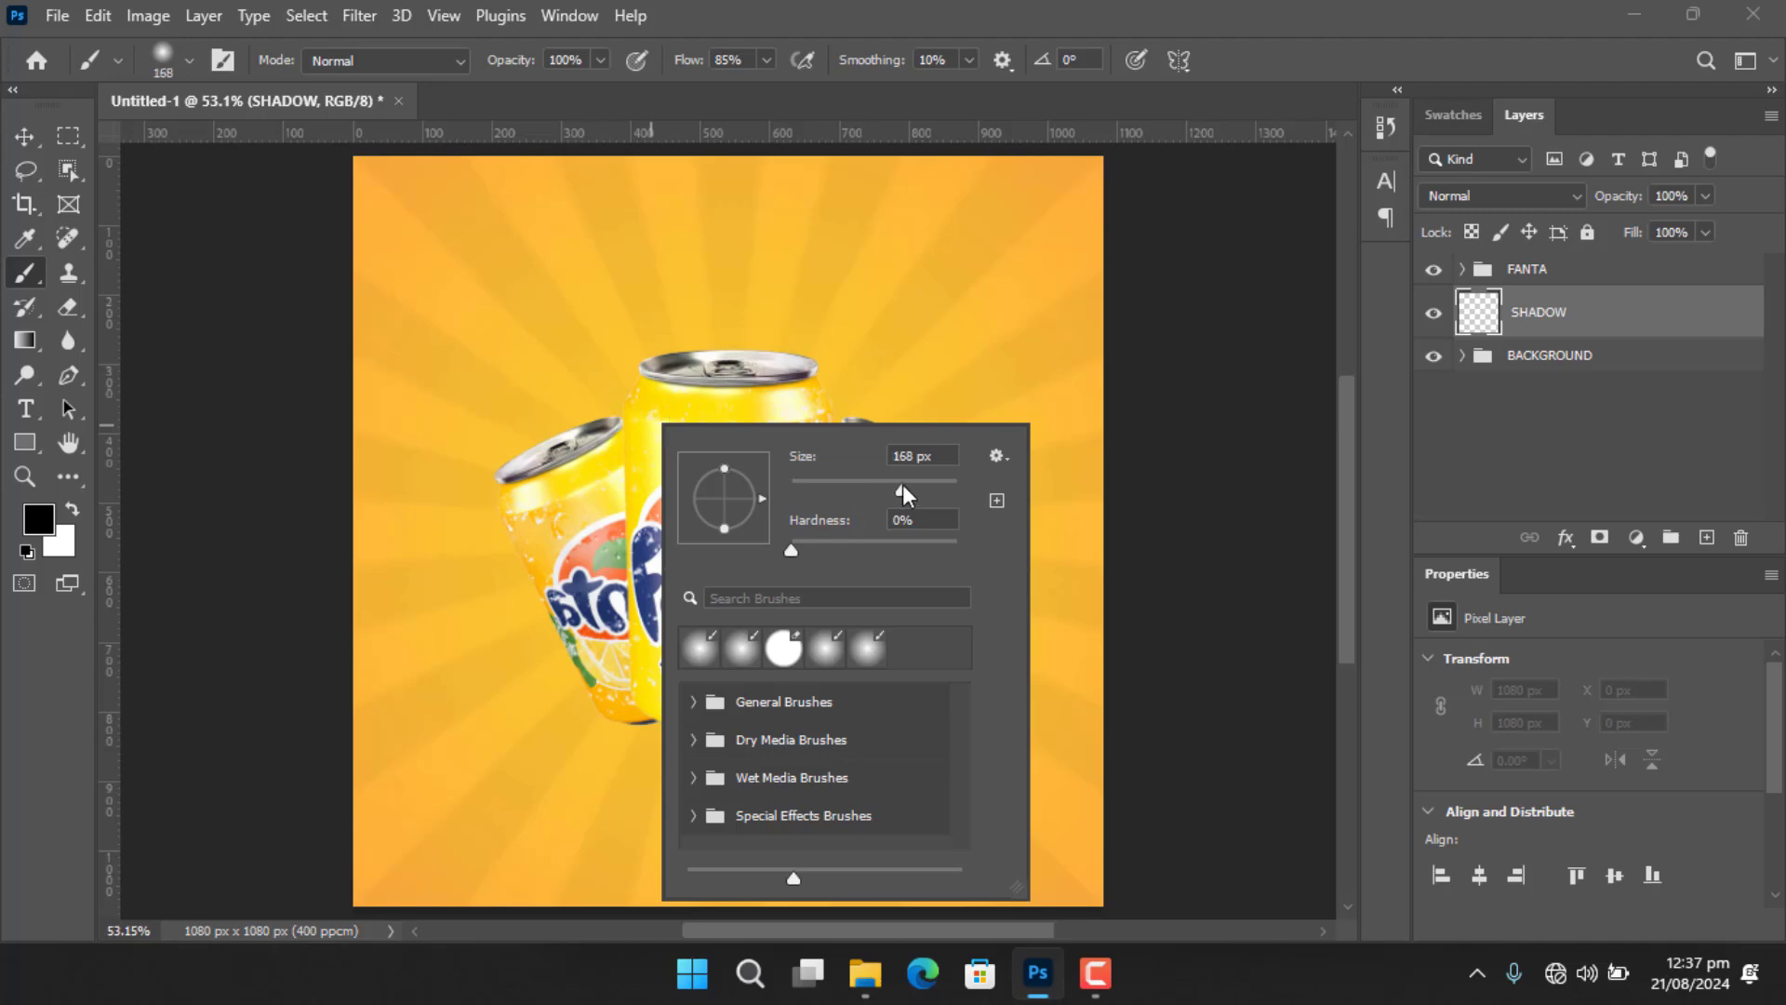
{"action": "left_click_drag", "start_coordinate": [912, 483], "coordinate": [938, 491]}
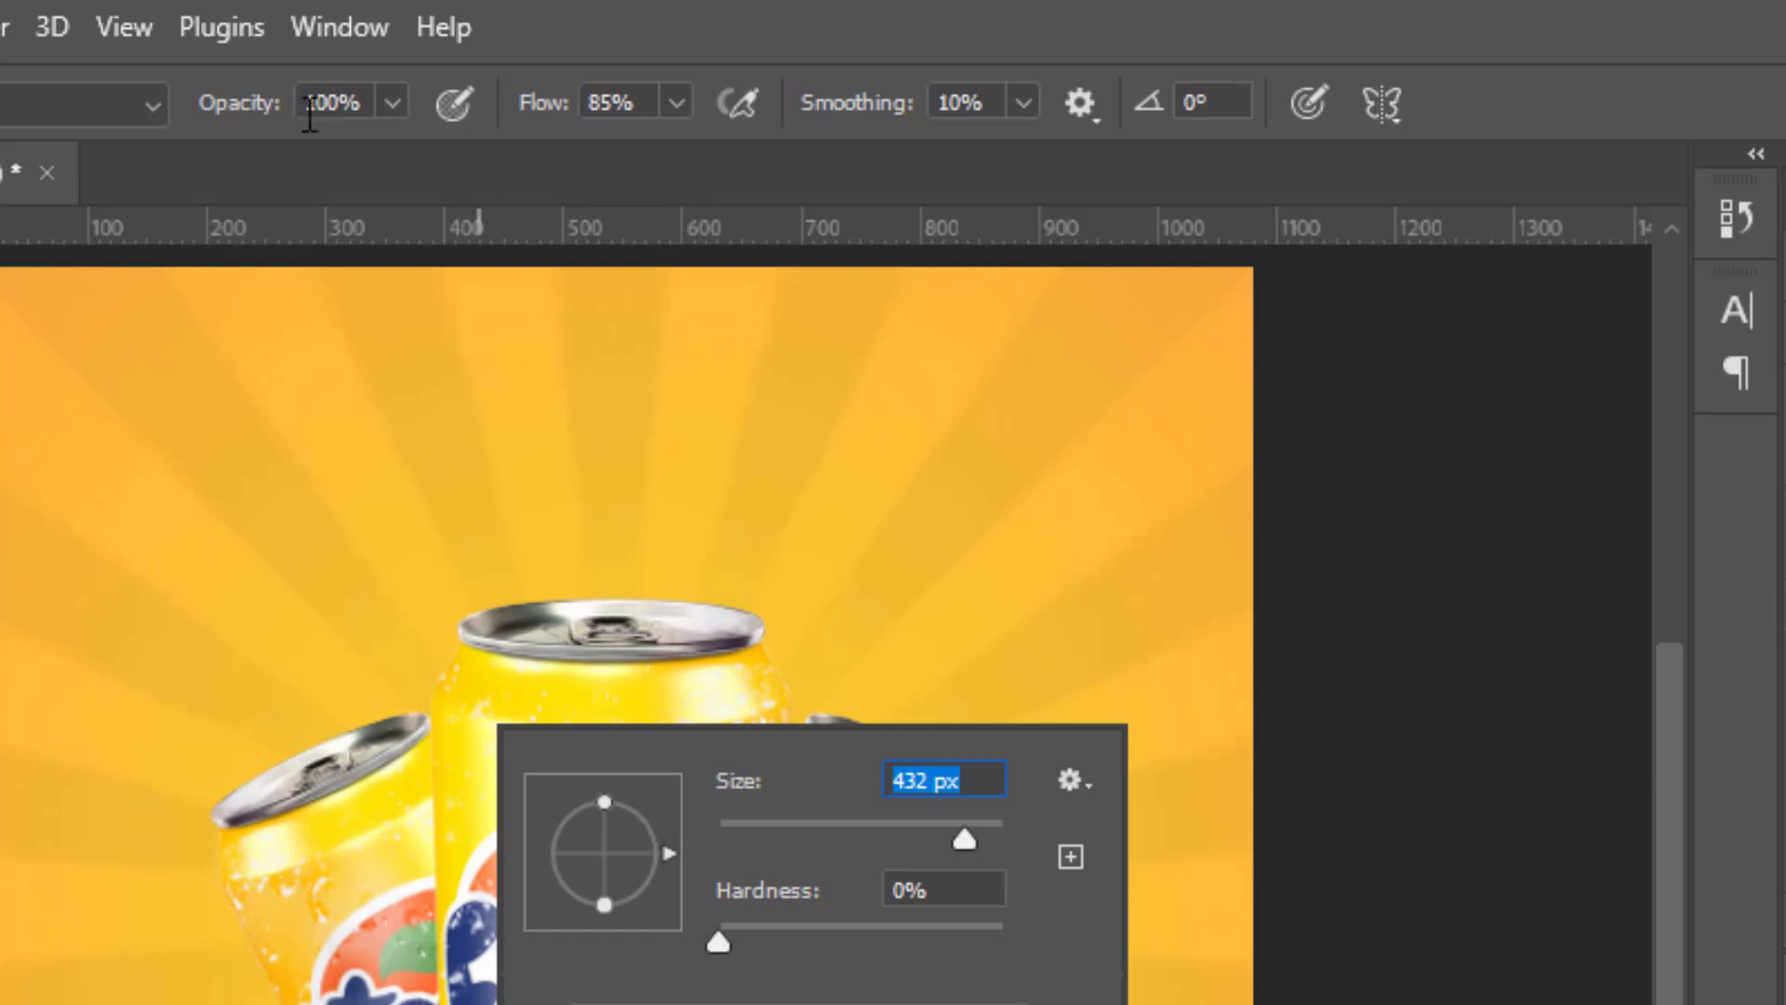
{"action": "left_click", "coordinate": [598, 100]}
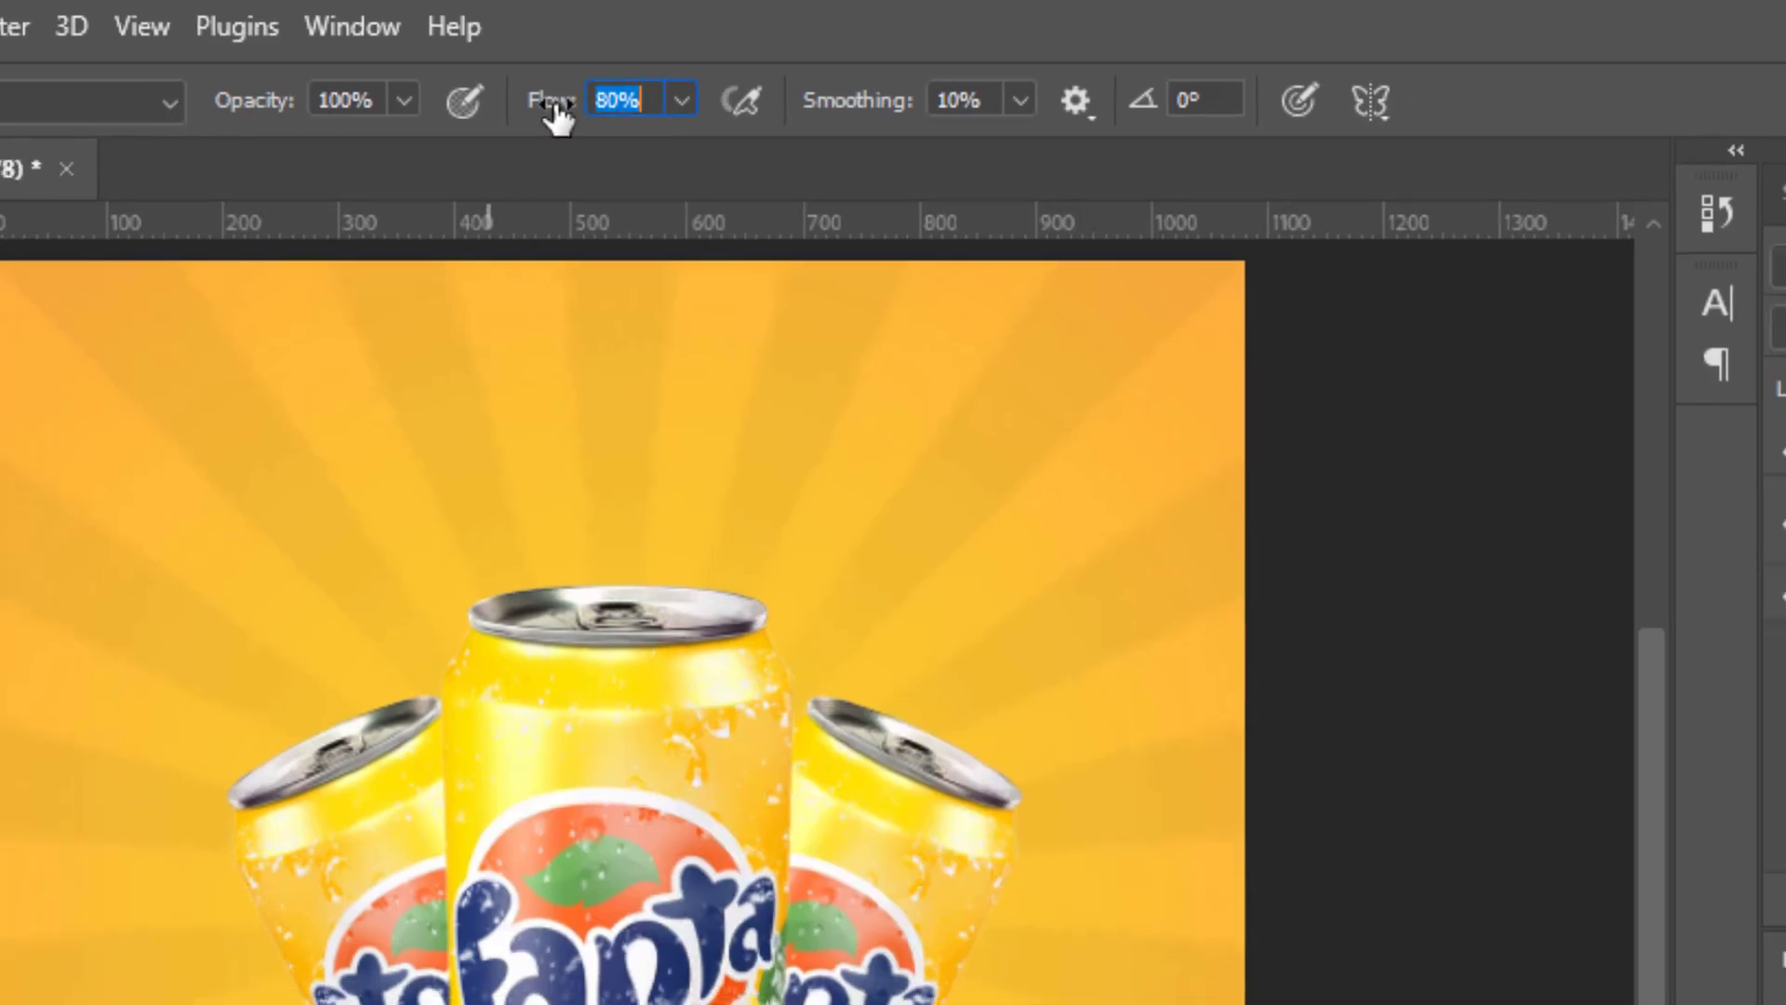
{"action": "type", "text": "82"}
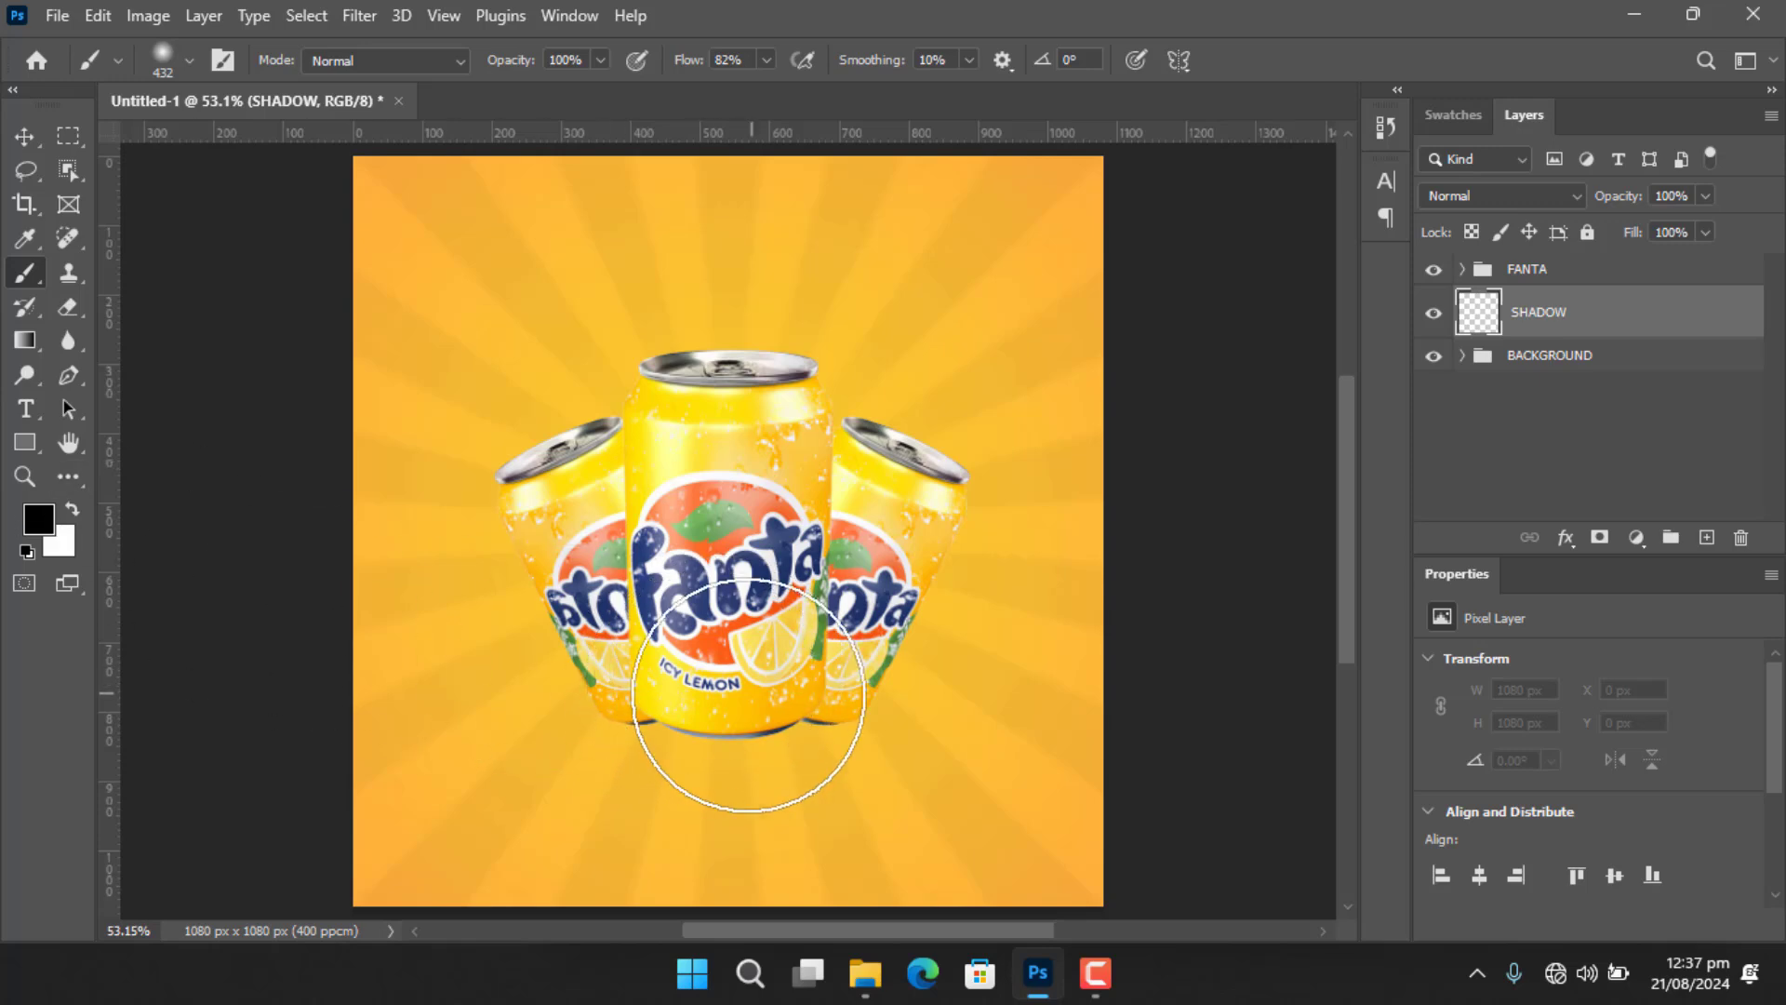
{"action": "left_click_drag", "start_coordinate": [698, 710], "coordinate": [742, 688]}
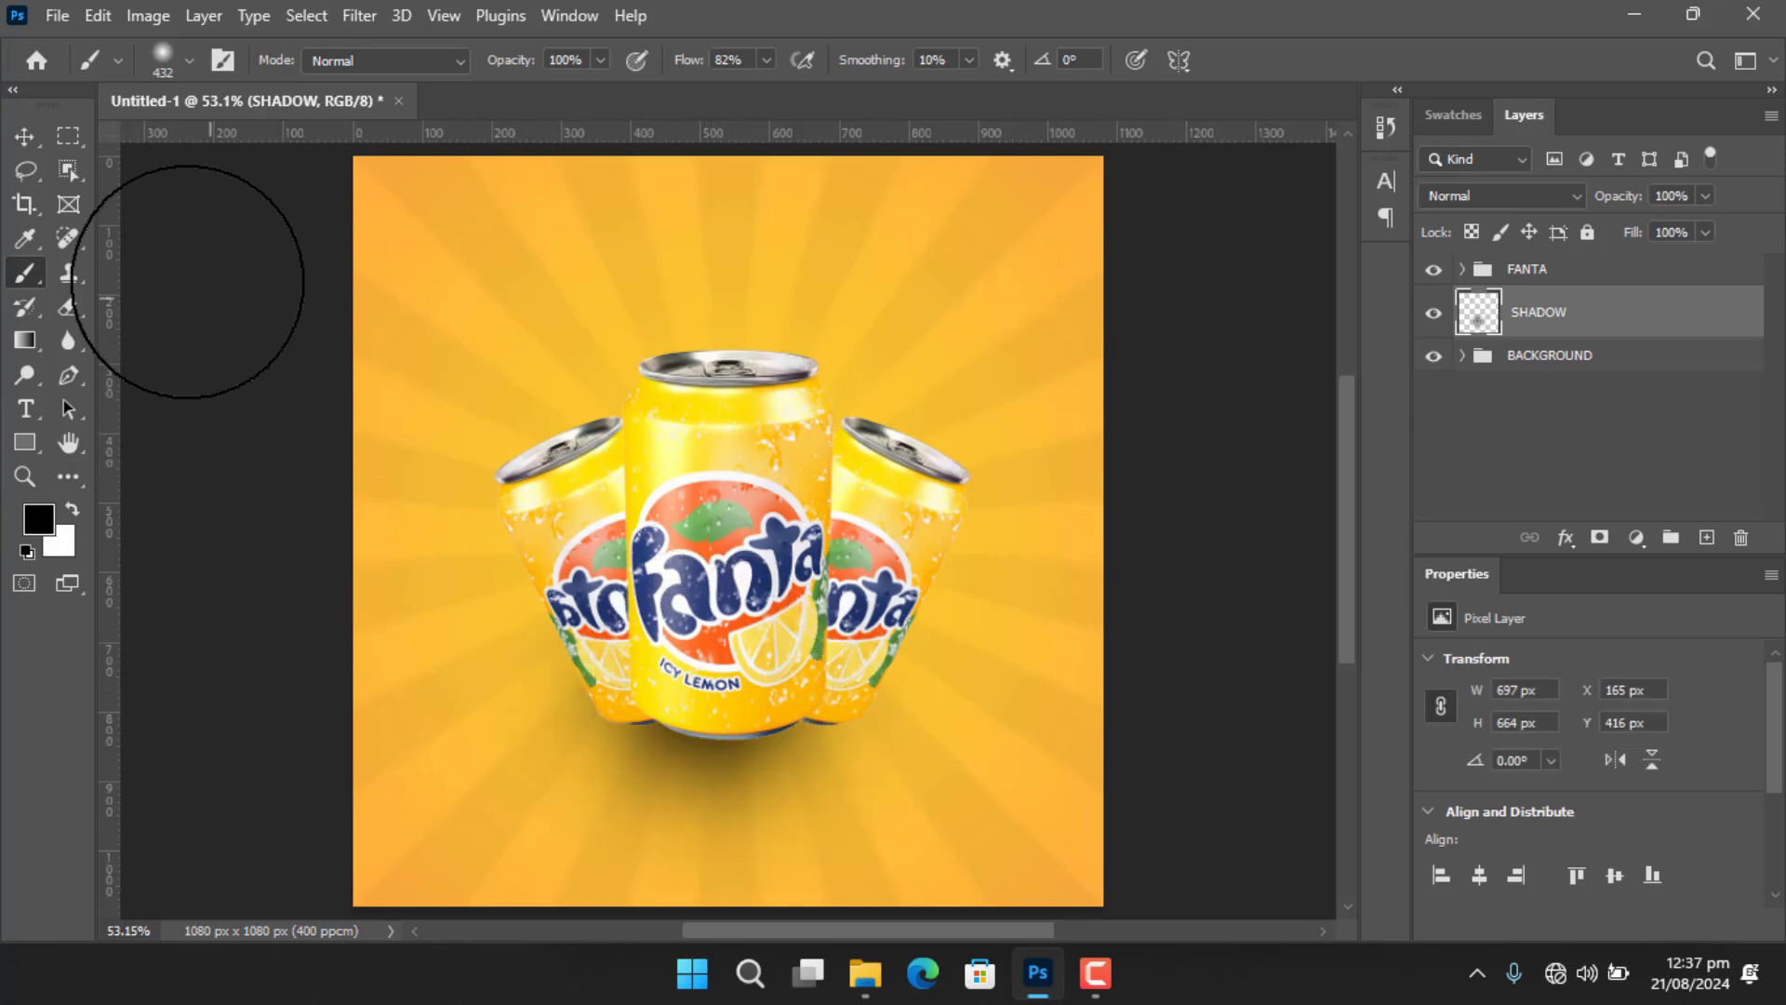
Flatten the painted shadow to about 50% height and move it up against the base of the cans.
{"action": "left_click", "coordinate": [24, 136]}
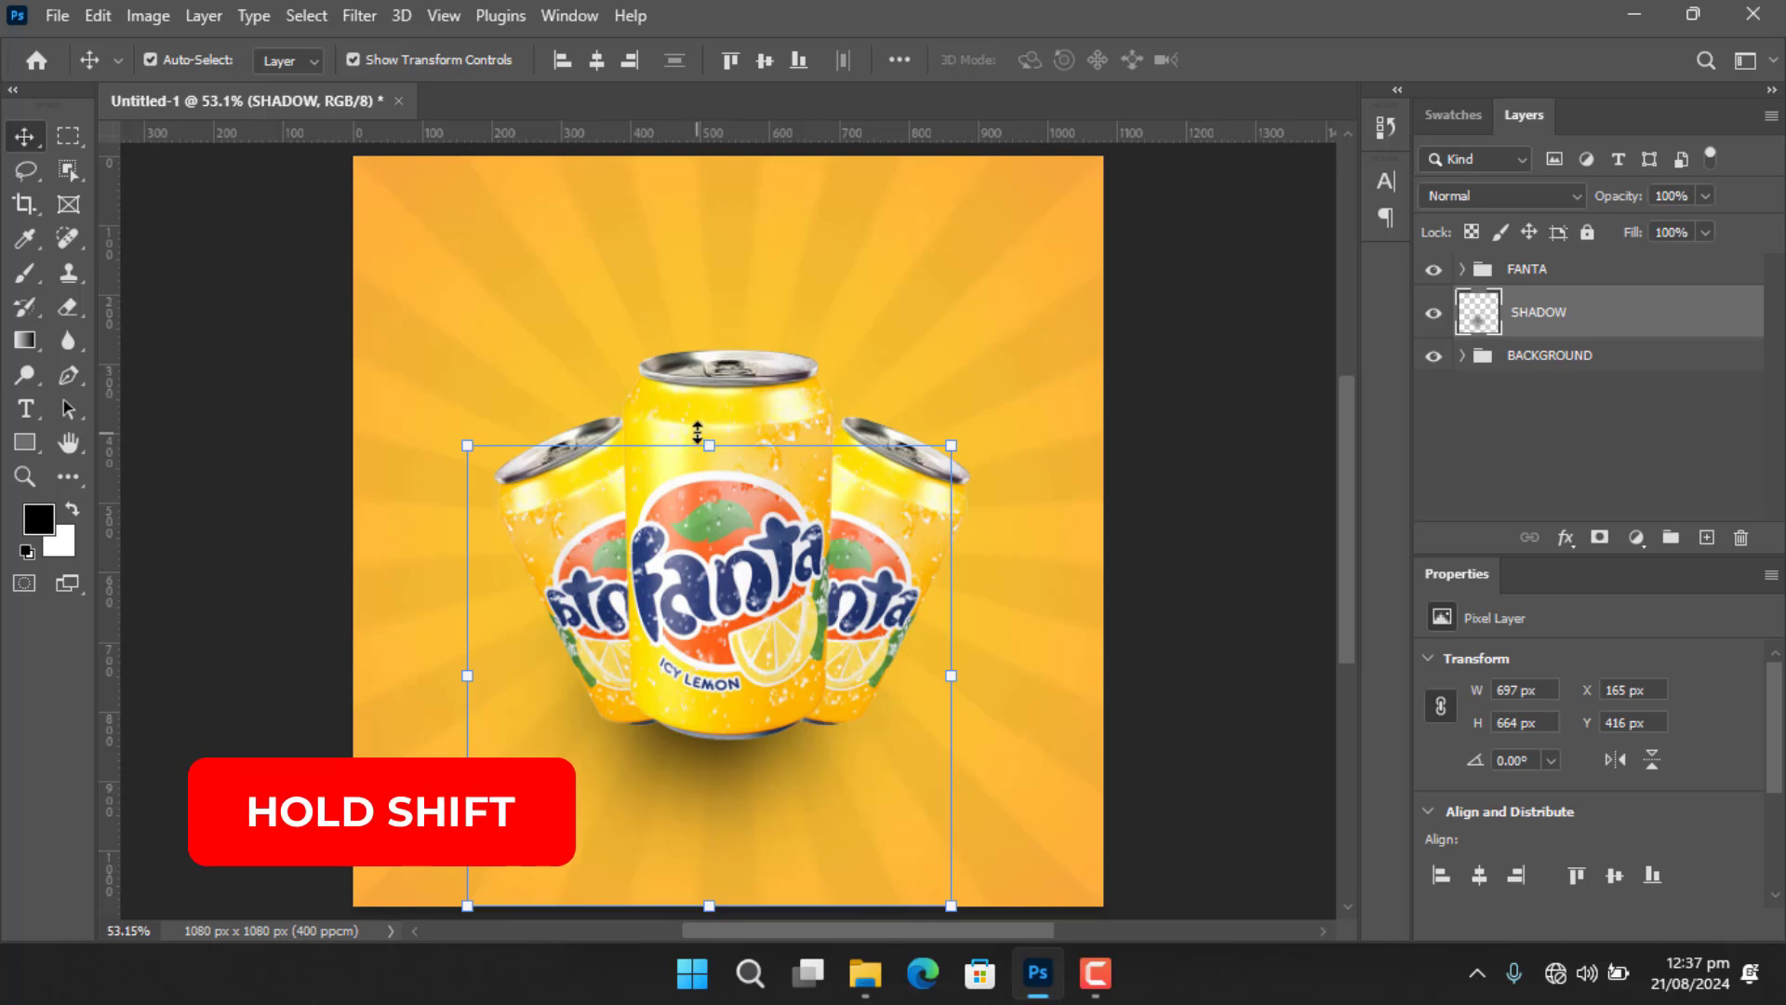
{"action": "left_click_drag", "start_coordinate": [709, 446], "coordinate": [682, 687]}
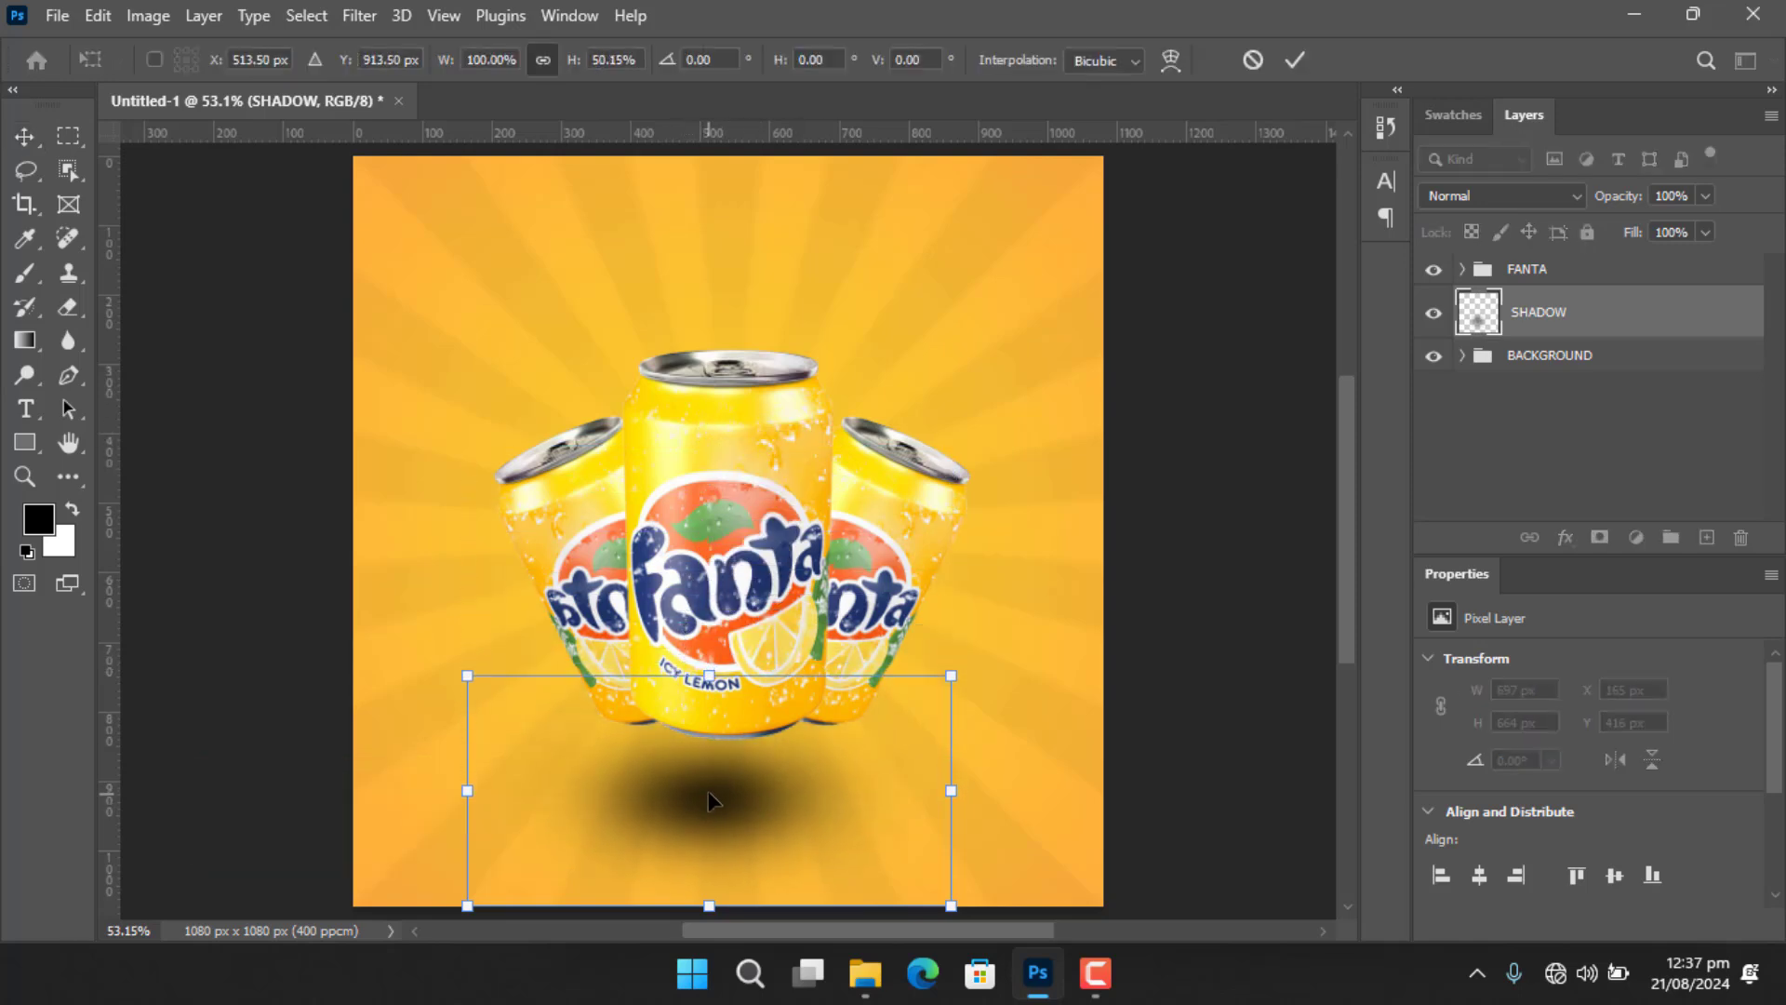
{"action": "left_click_drag", "start_coordinate": [722, 802], "coordinate": [725, 750]}
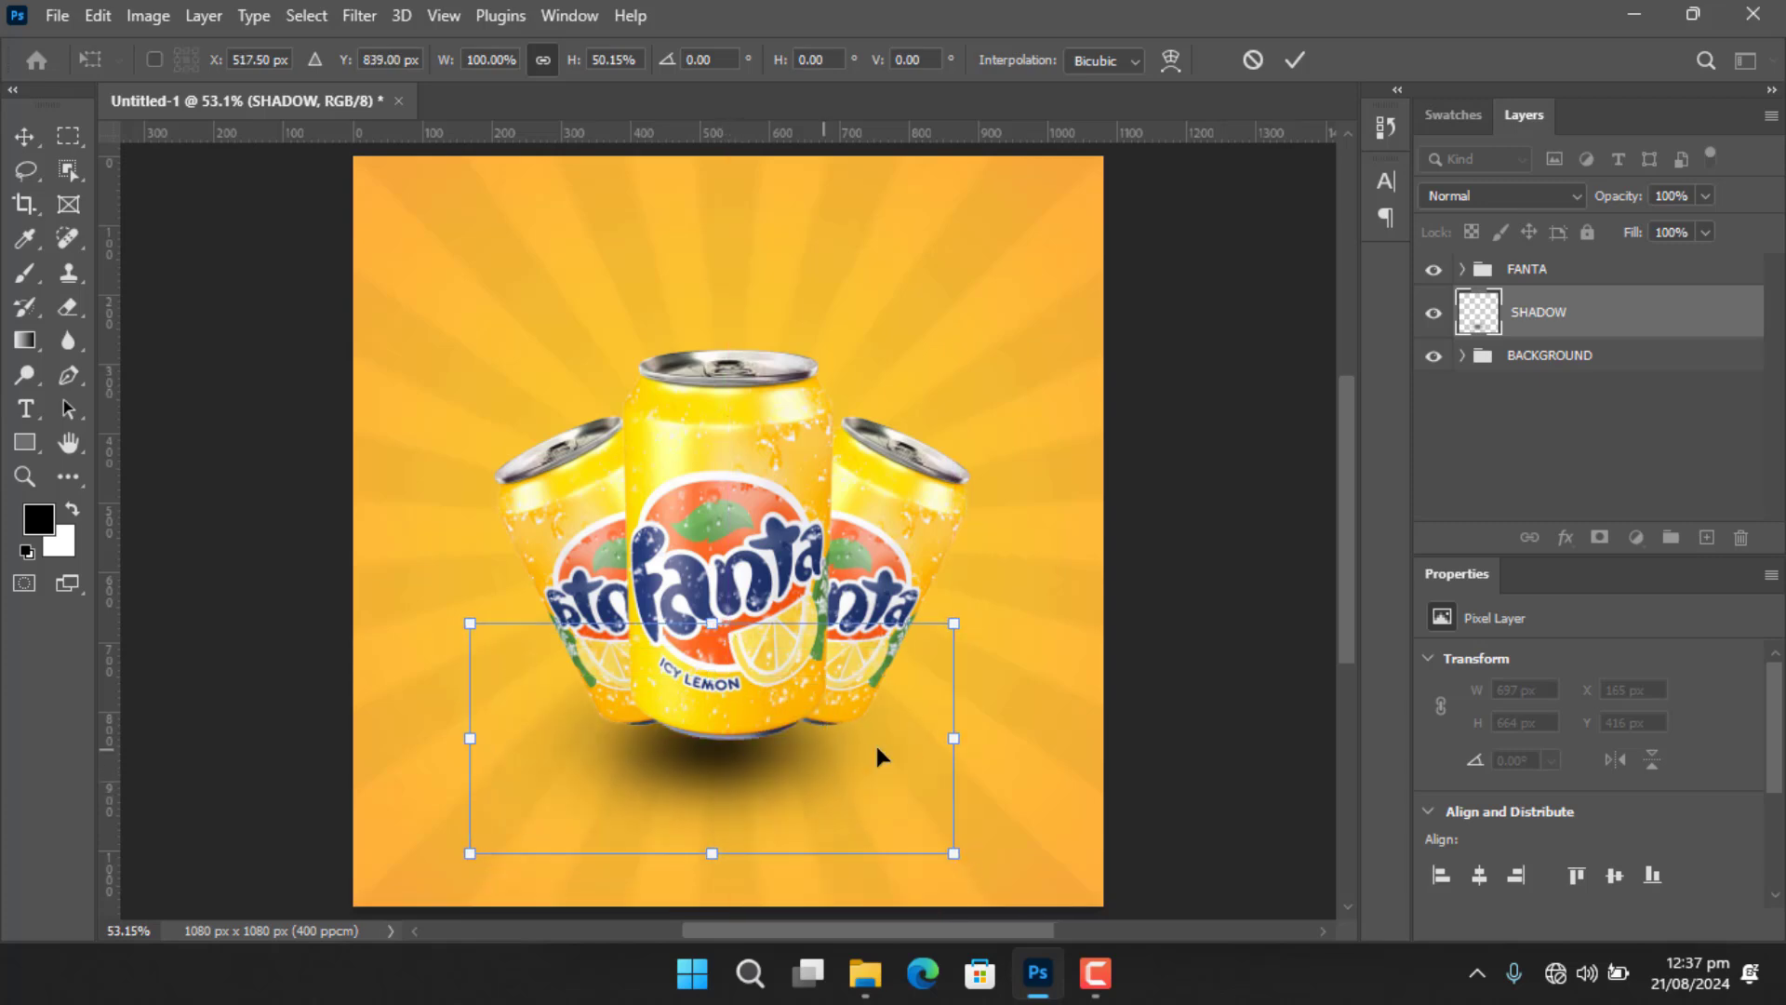
Widen the shadow to about 132% on both sides and centre it beneath the three cans.
{"action": "left_click_drag", "start_coordinate": [954, 741], "coordinate": [1024, 738]}
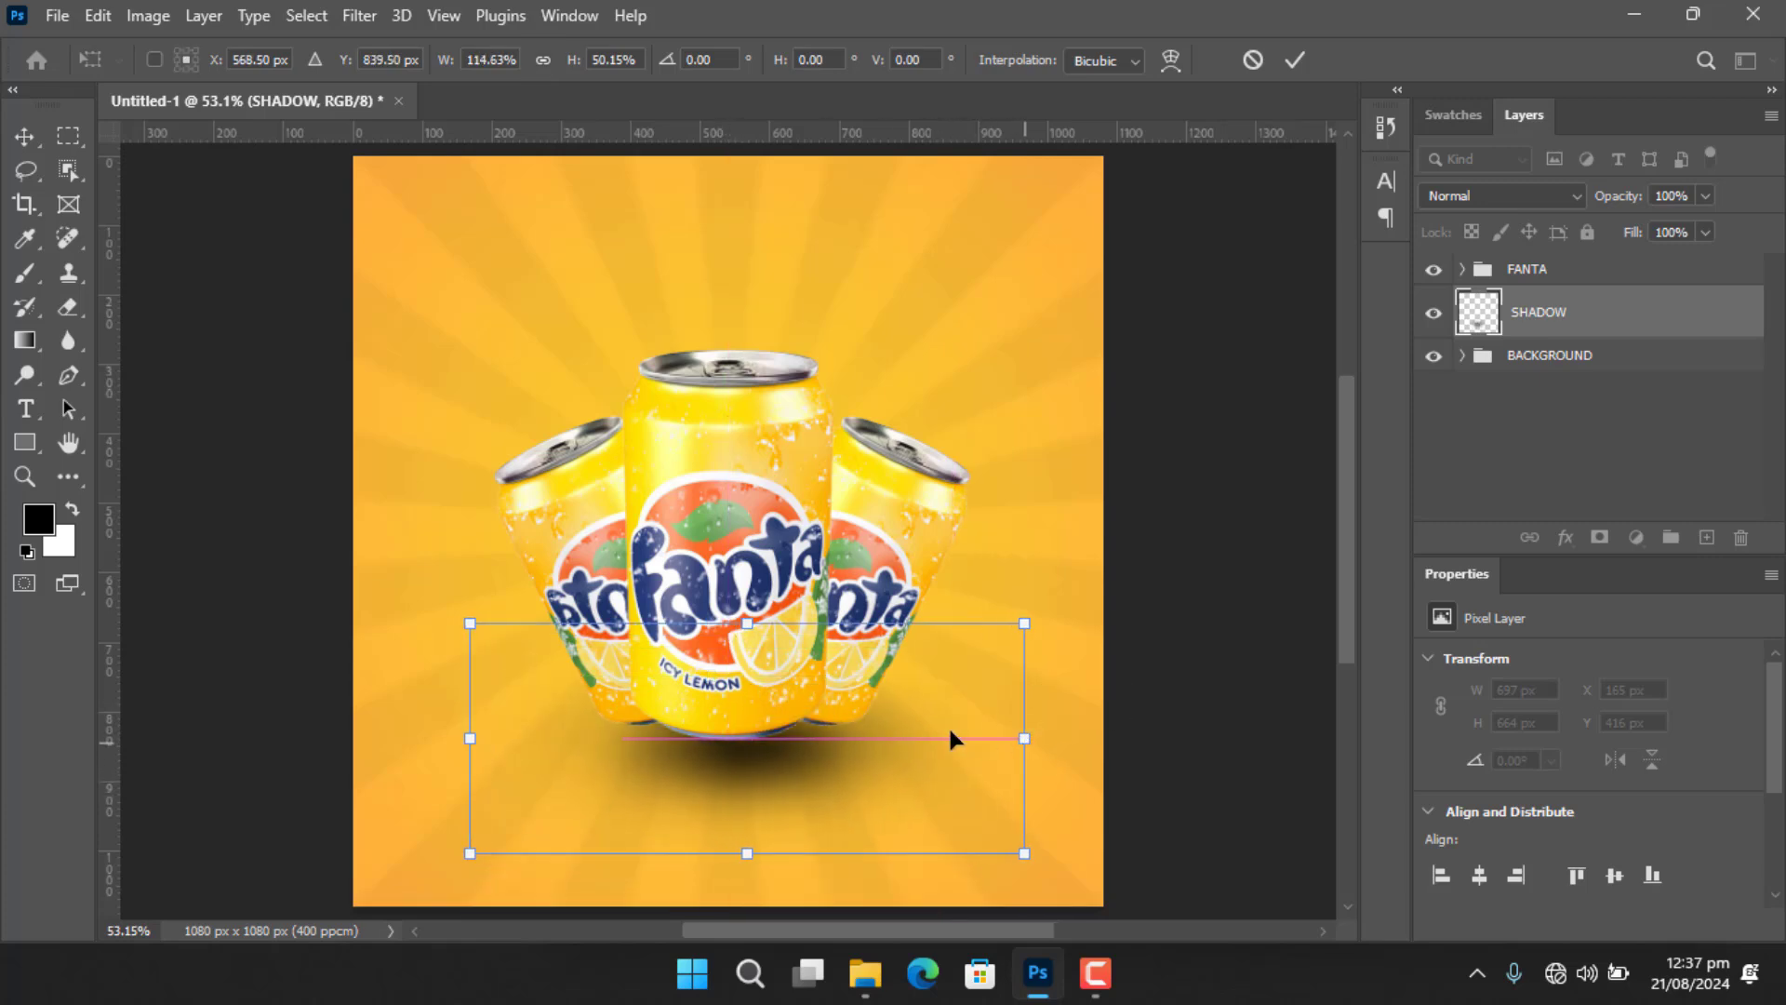
{"action": "left_click_drag", "start_coordinate": [470, 740], "coordinate": [387, 738]}
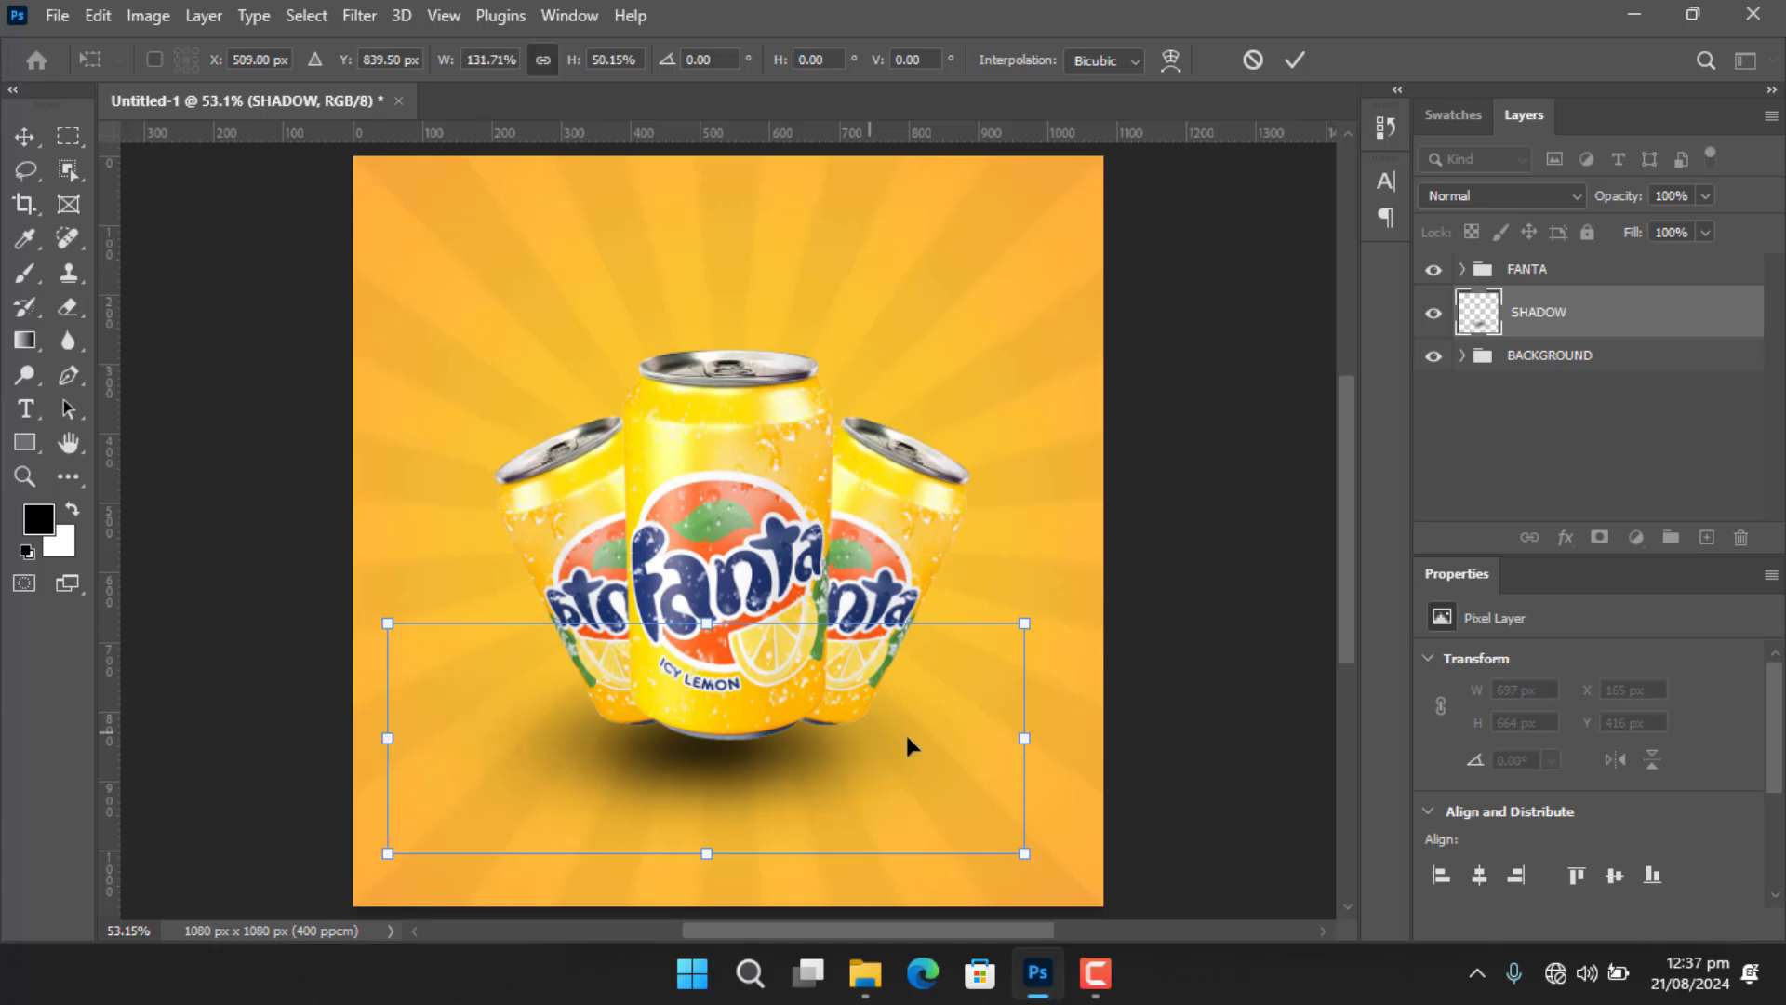
{"action": "left_click_drag", "start_coordinate": [999, 741], "coordinate": [1032, 724]}
{"action": "left_click_drag", "start_coordinate": [755, 744], "coordinate": [755, 741]}
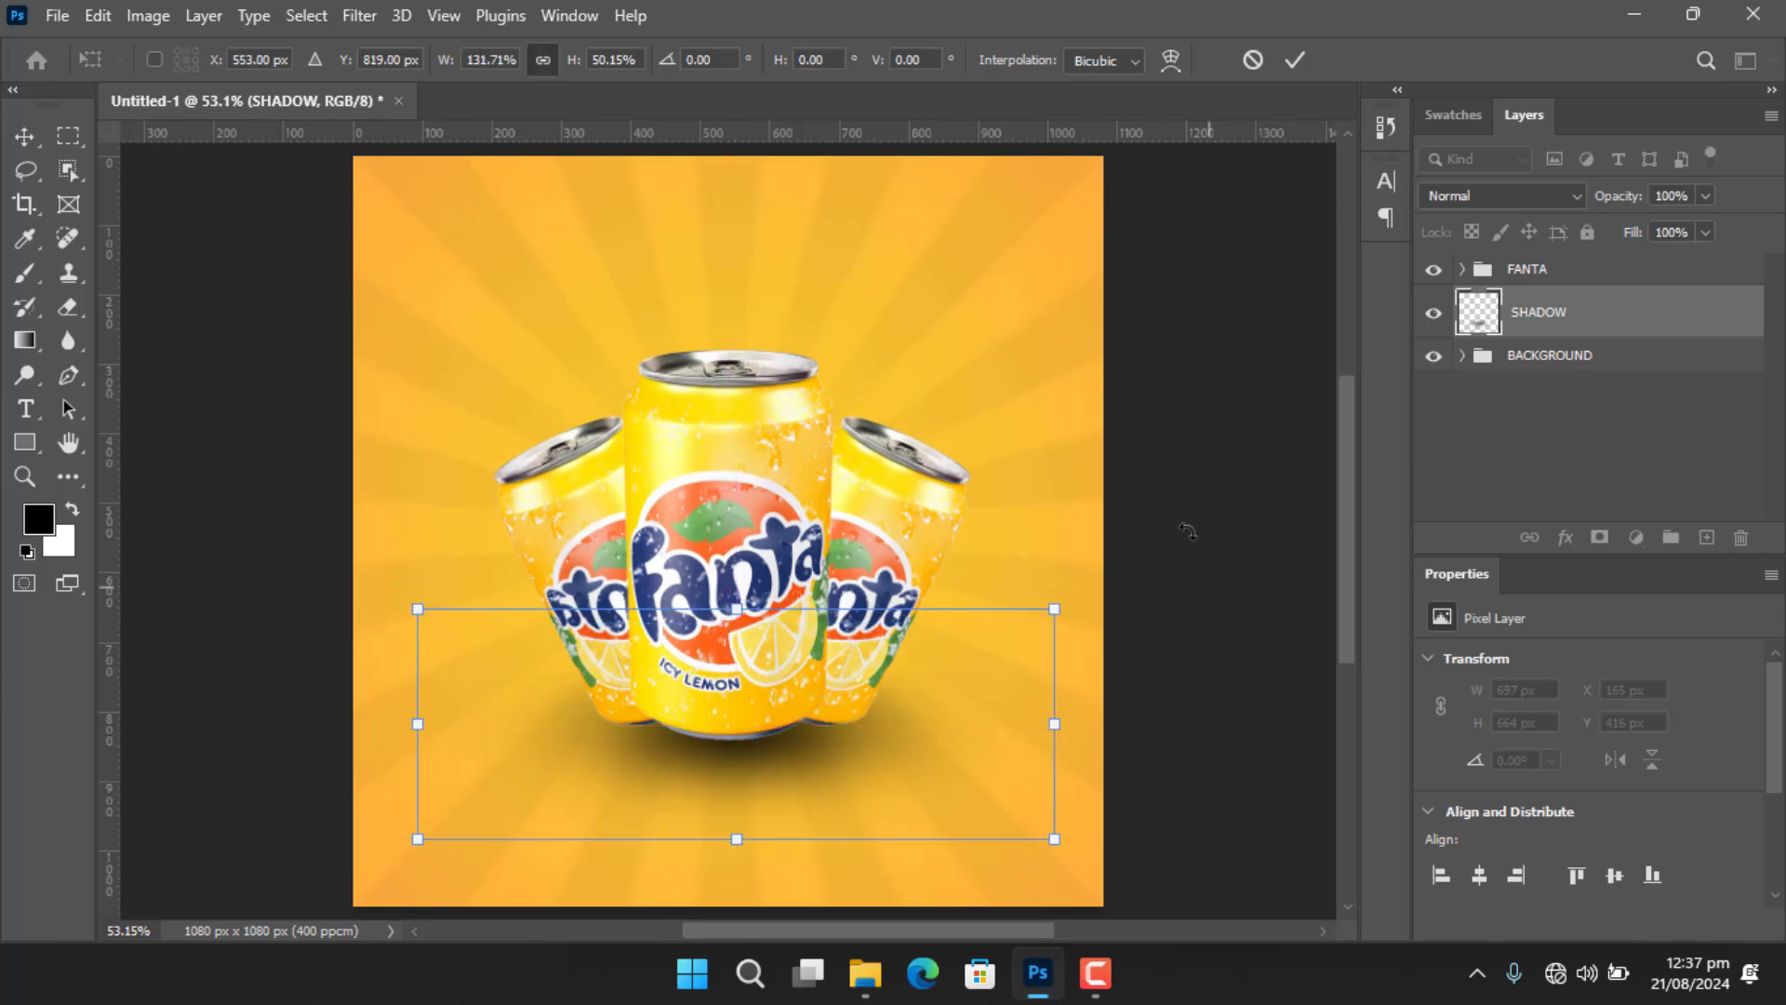
{"action": "left_click", "coordinate": [1295, 59]}
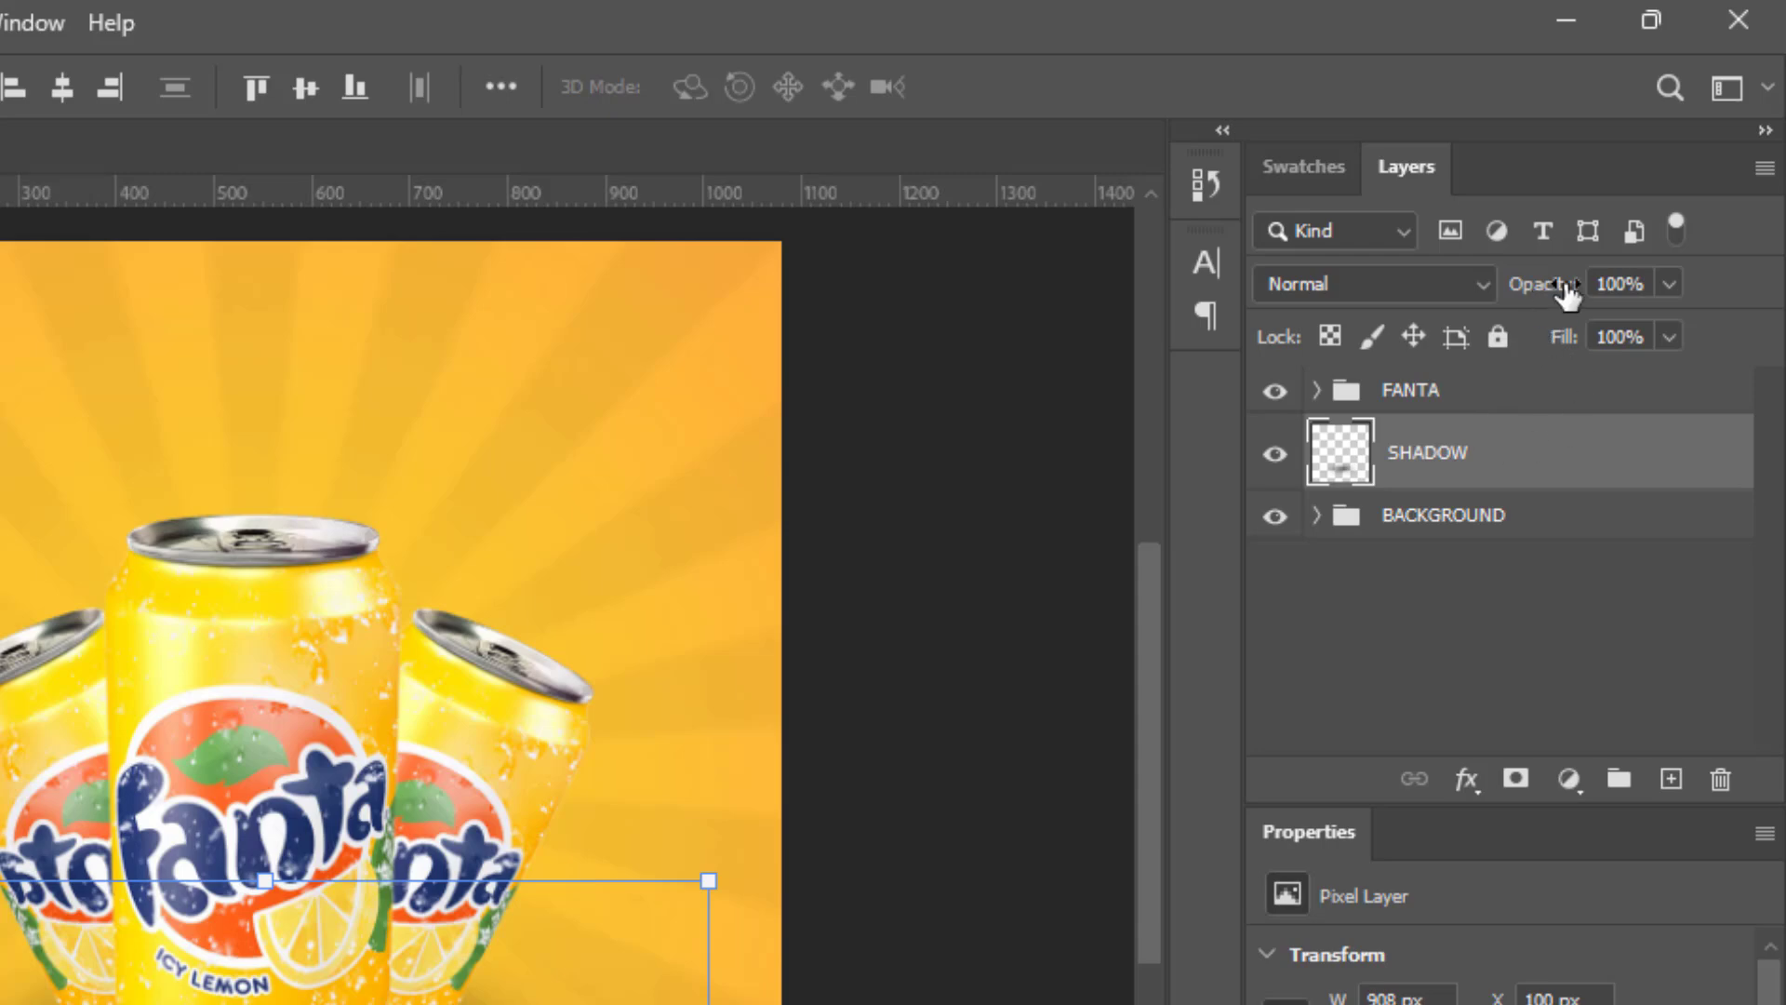
Lower the SHADOW layer's opacity to 77%.
{"action": "left_click_drag", "start_coordinate": [1567, 288], "coordinate": [1513, 299]}
{"action": "left_click", "coordinate": [833, 865]}
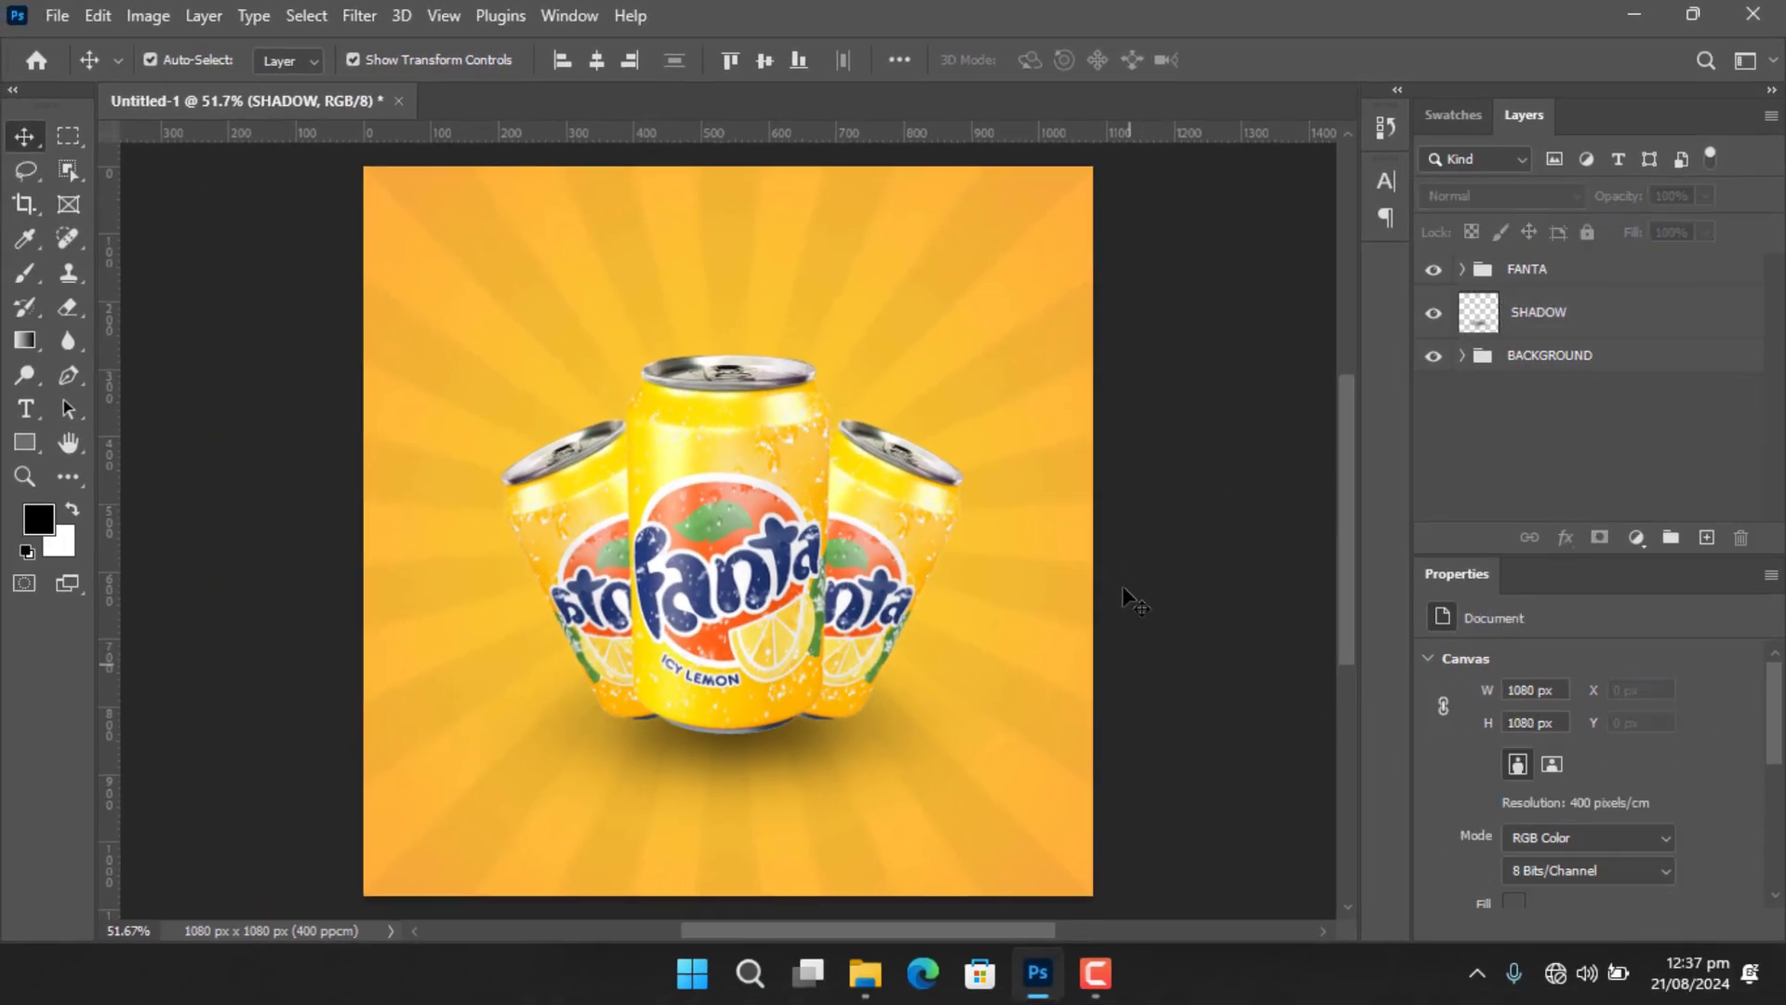
Widen the shadow on both sides to about 119% and centre it horizontally on the canvas.
{"action": "left_click", "coordinate": [818, 744]}
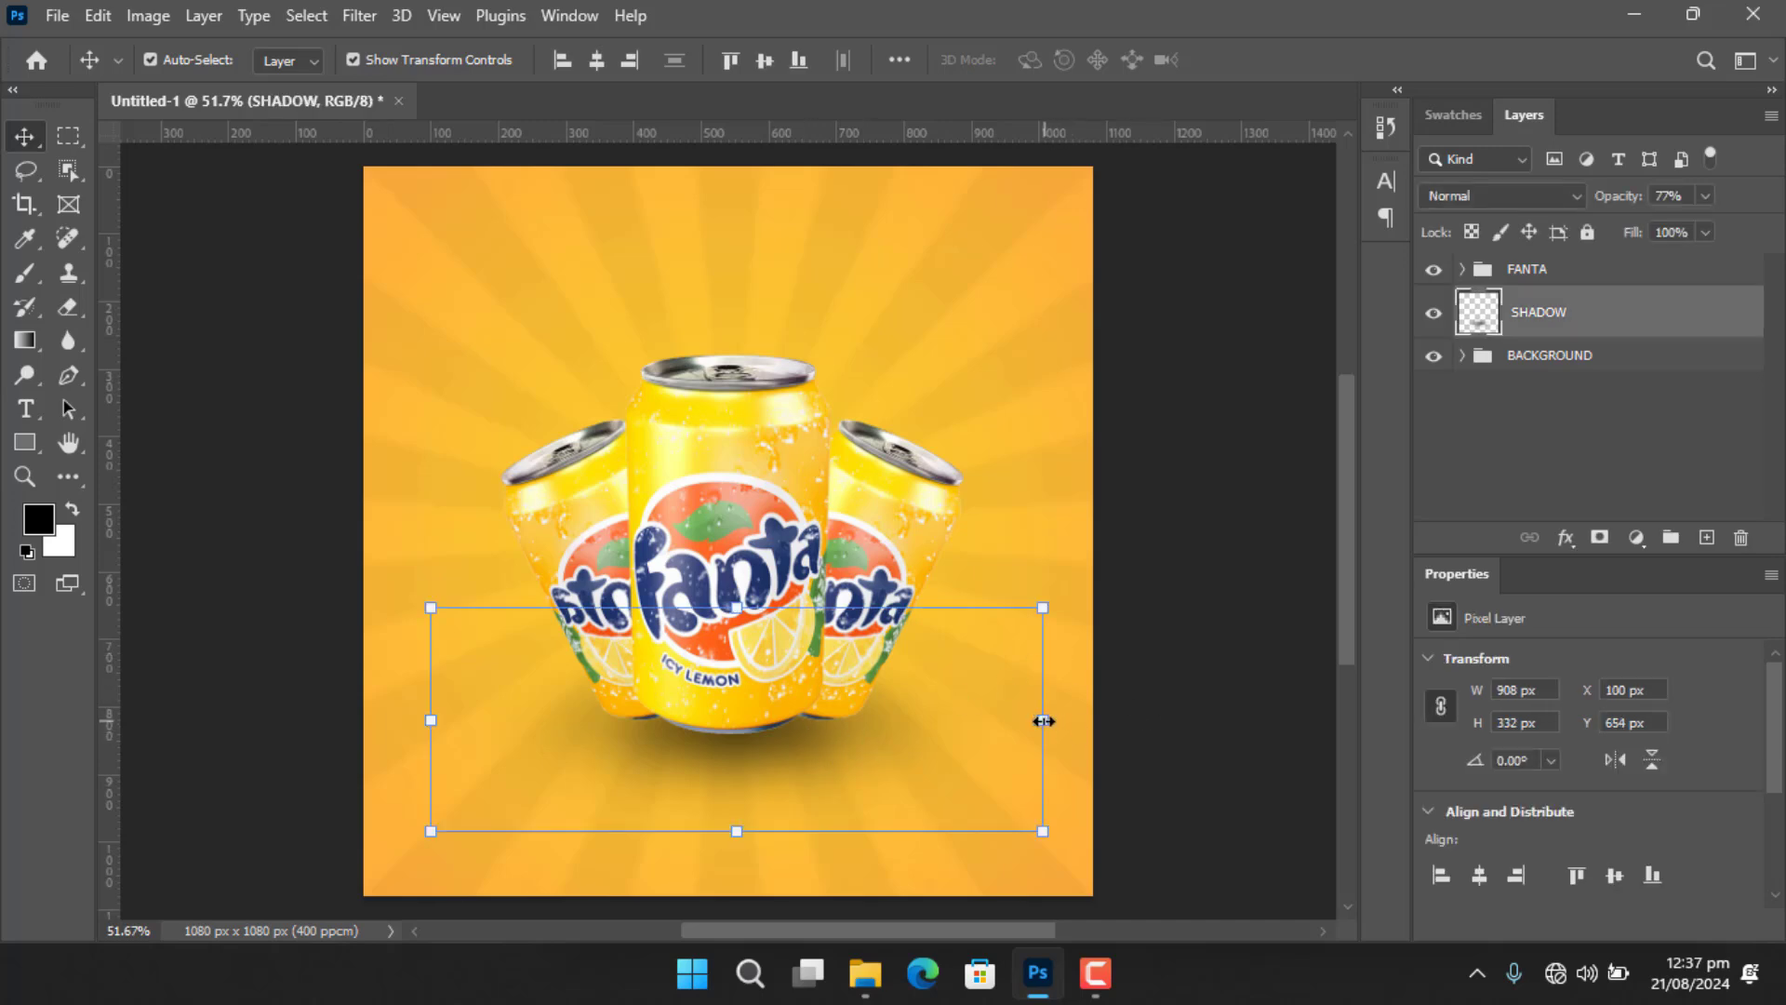
{"action": "left_click_drag", "start_coordinate": [1043, 721], "coordinate": [1114, 720]}
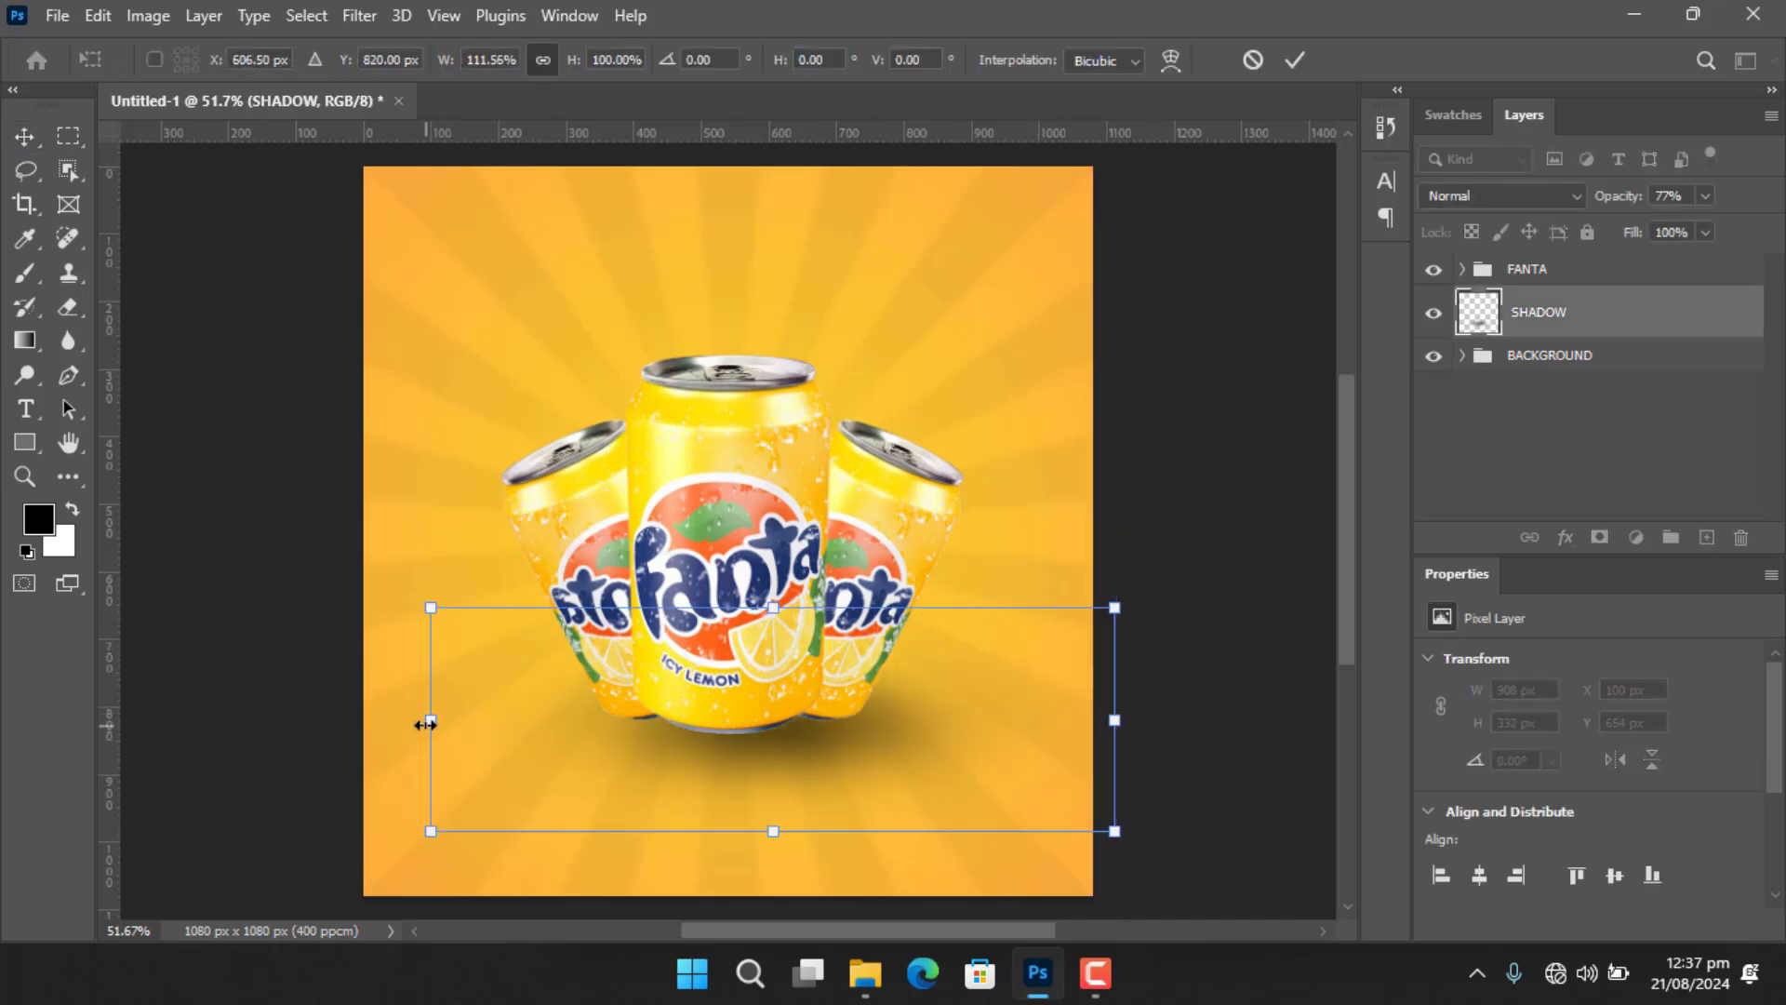
{"action": "left_click_drag", "start_coordinate": [425, 724], "coordinate": [385, 721]}
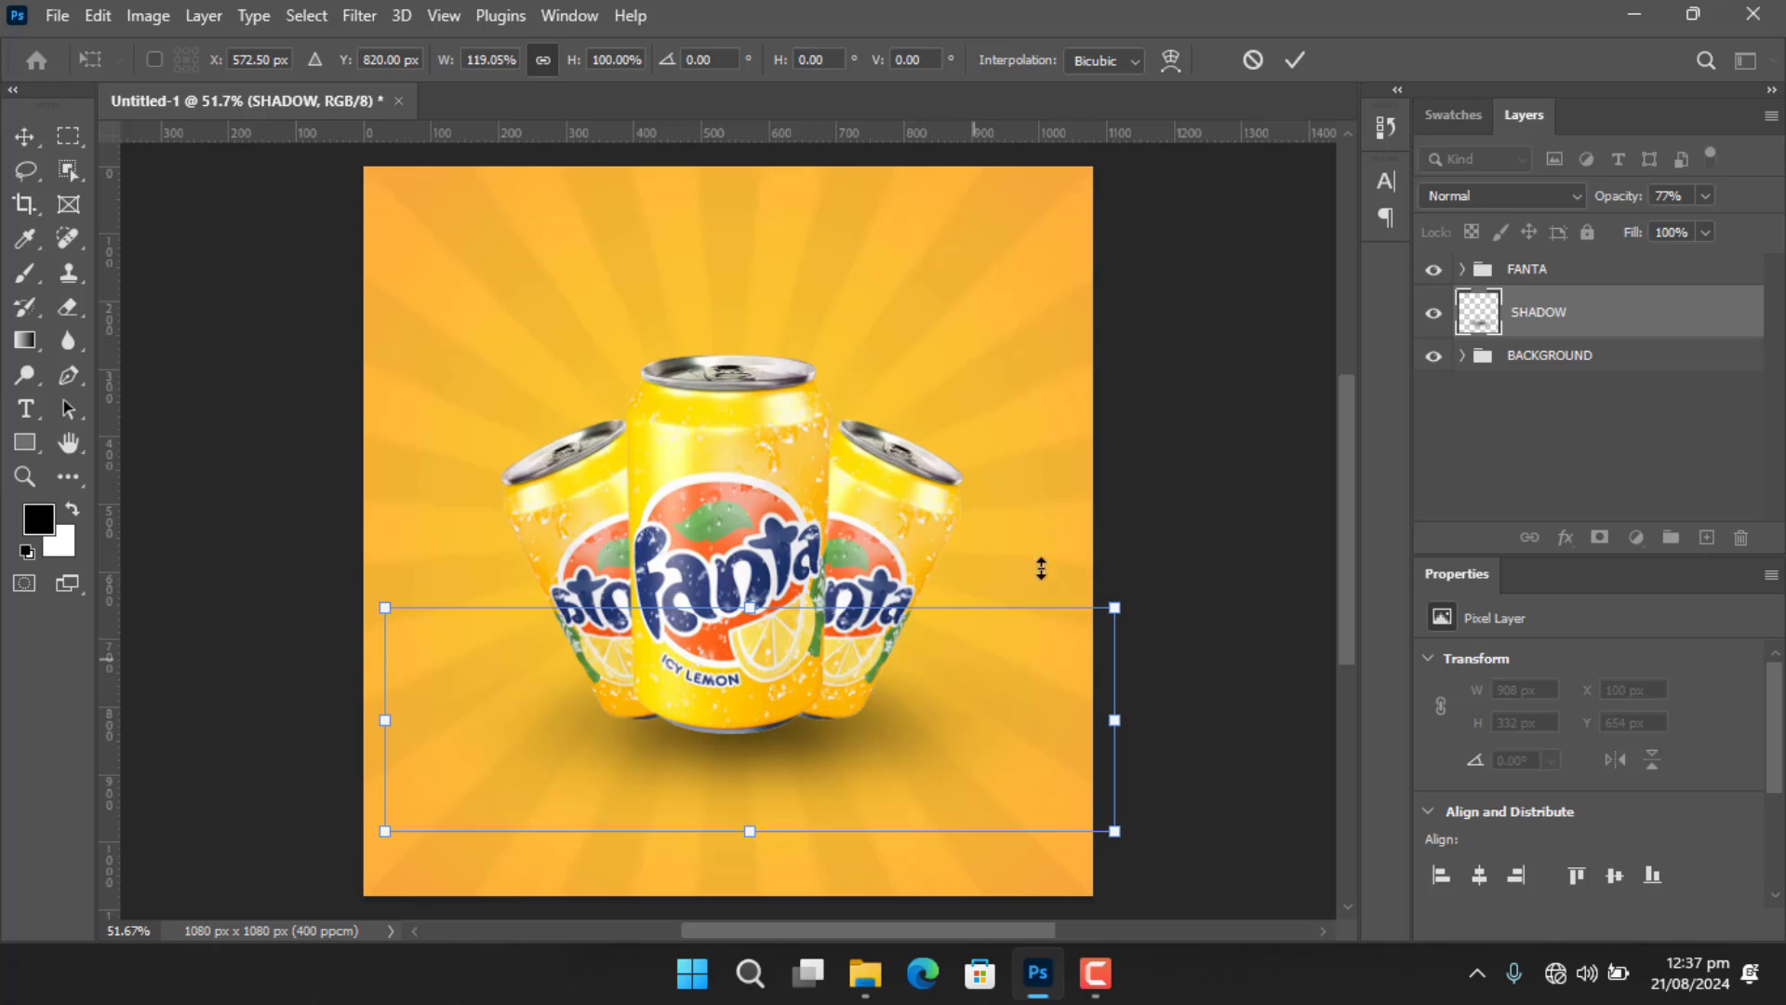
{"action": "left_click", "coordinate": [1295, 60]}
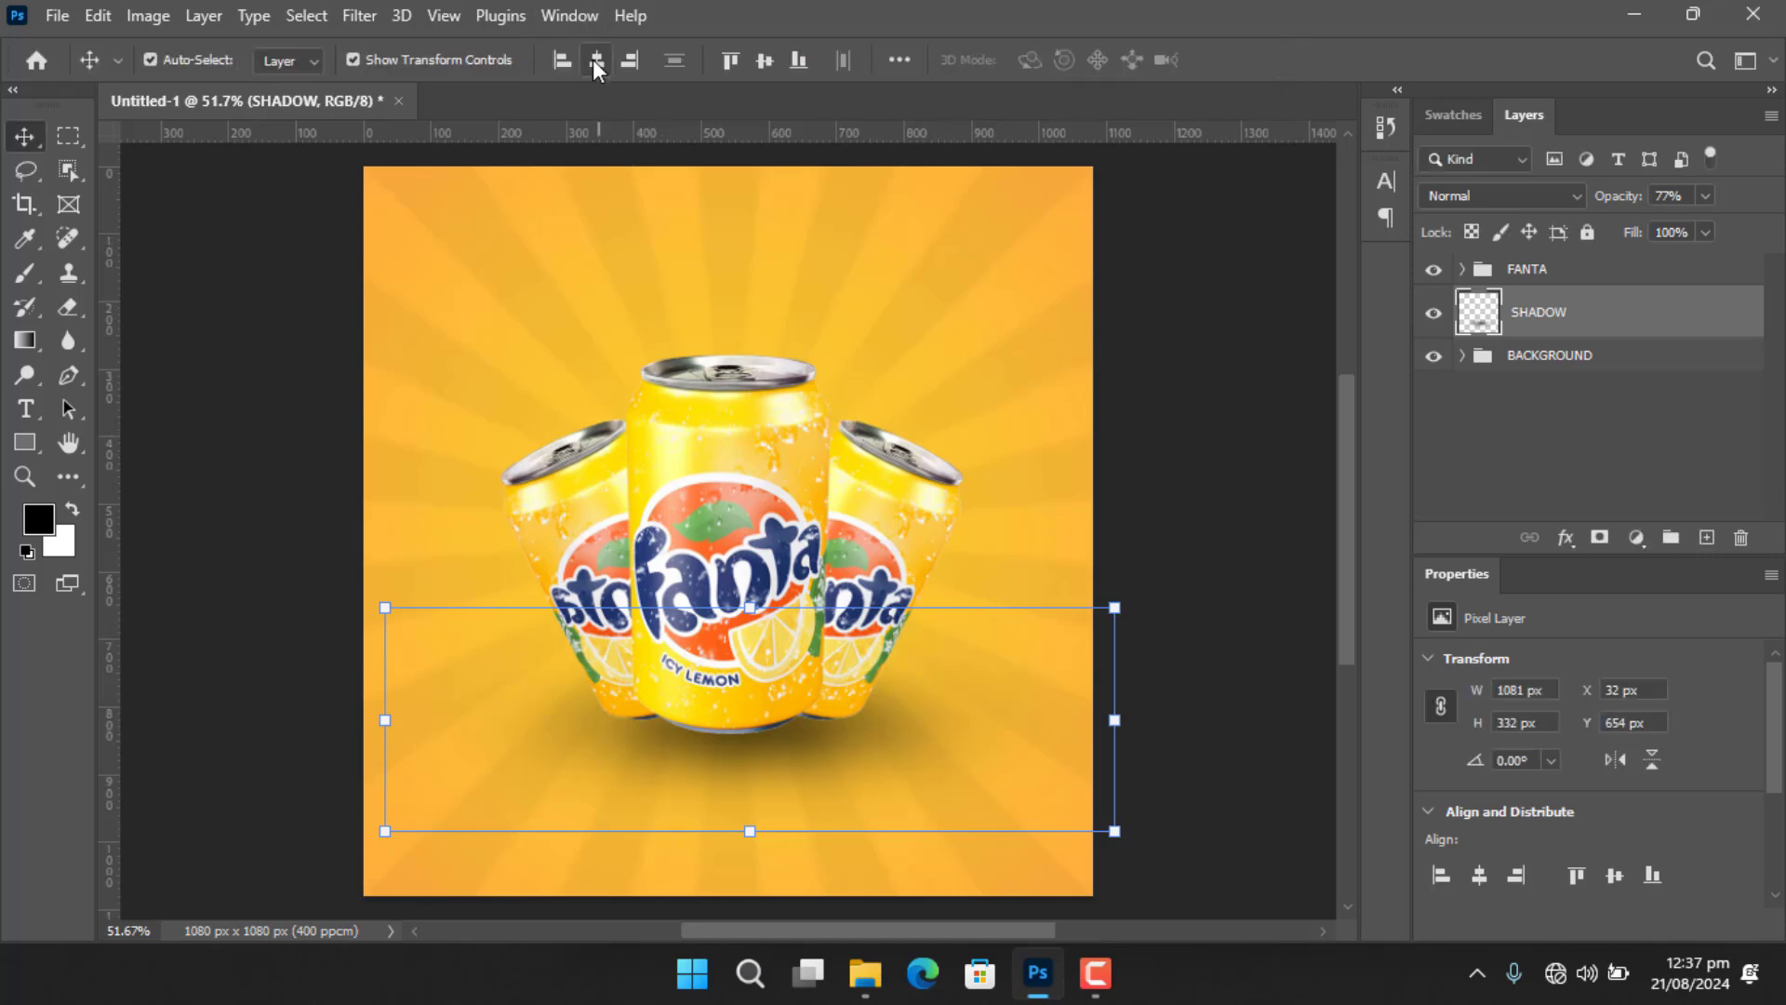
{"action": "left_click", "coordinate": [597, 61]}
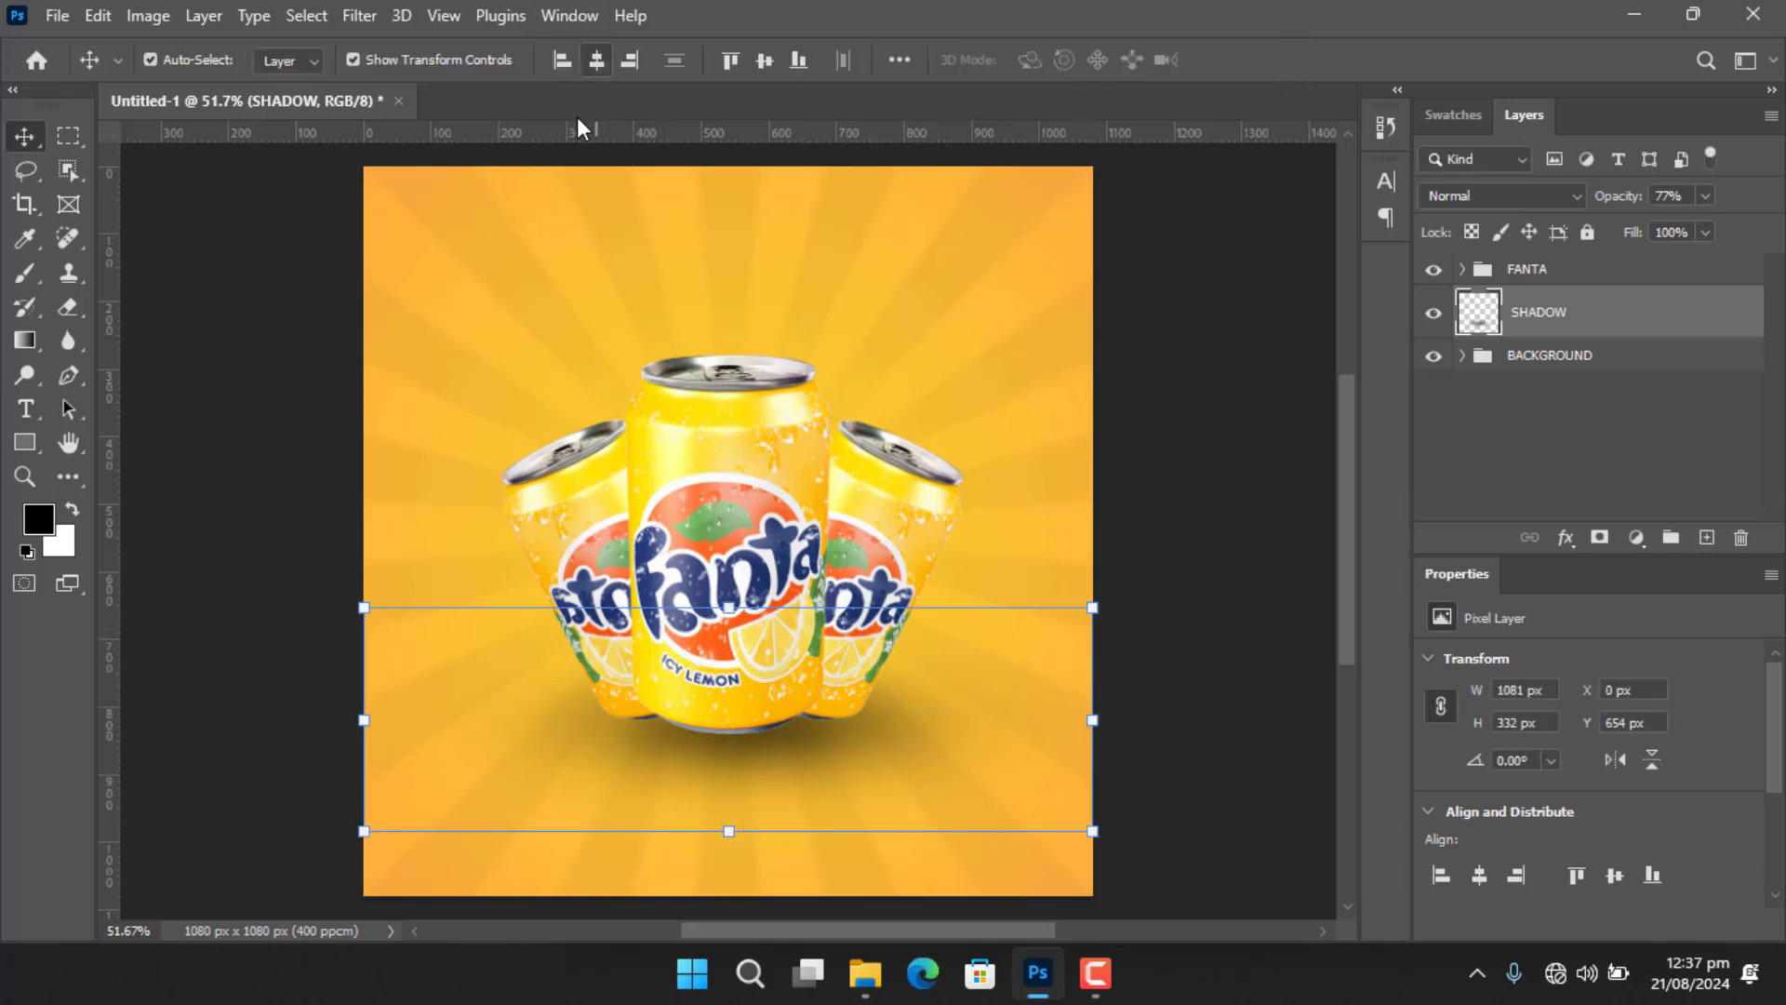
{"action": "left_click", "coordinate": [1228, 451]}
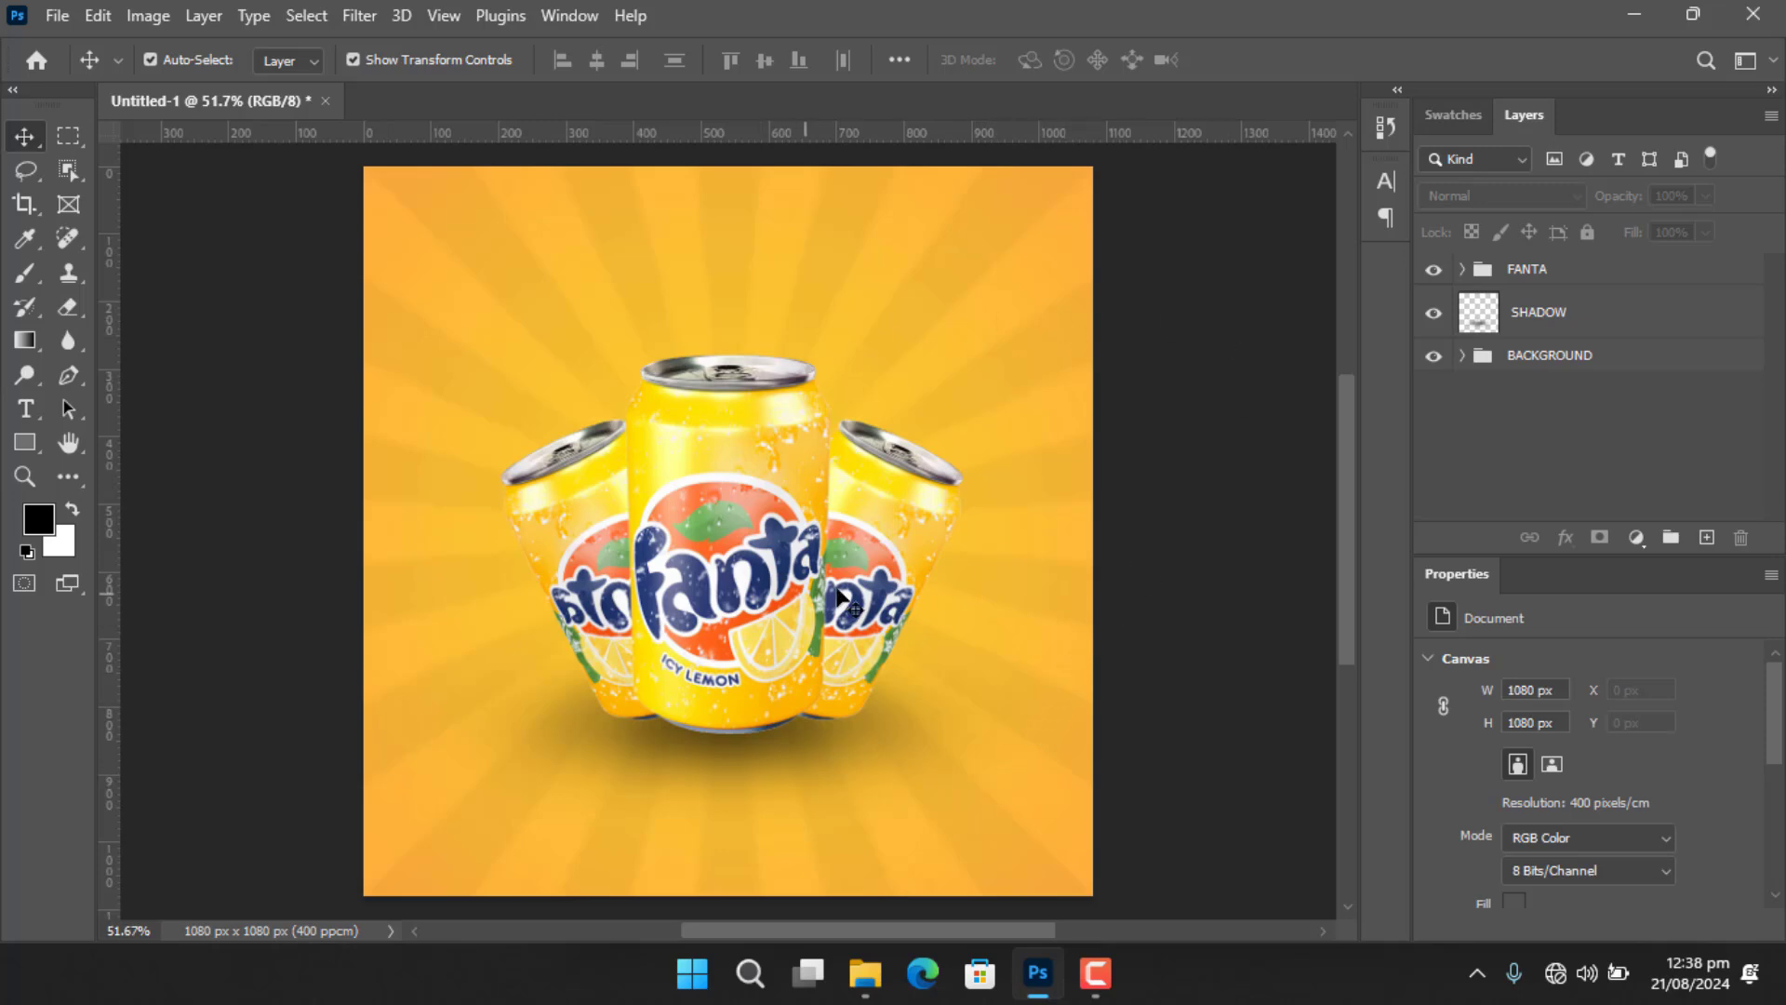
Open the ORANGE image from the FANTAL POSTER folder as a separate document.
{"action": "mouse_move", "coordinate": [773, 685]}
{"action": "left_mouse_down"}
{"action": "mouse_move", "coordinate": [834, 662]}
{"action": "mouse_move", "coordinate": [802, 700]}
{"action": "left_mouse_up"}
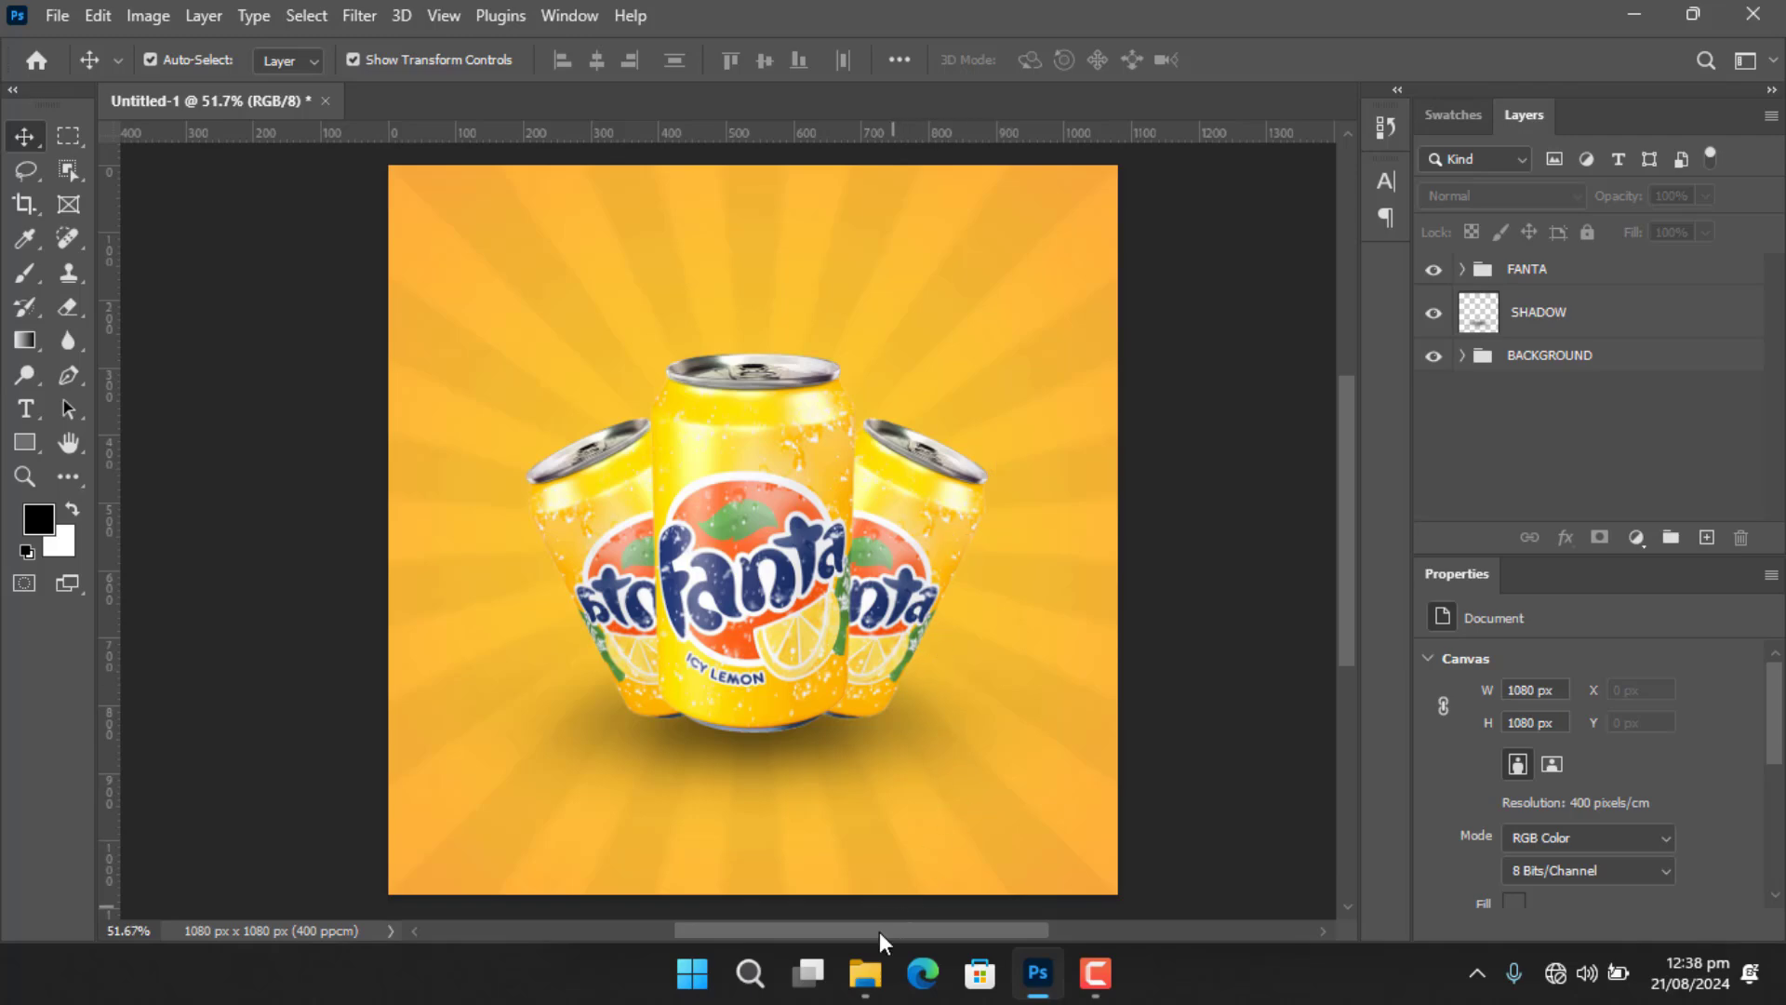
{"action": "left_click", "coordinate": [865, 973]}
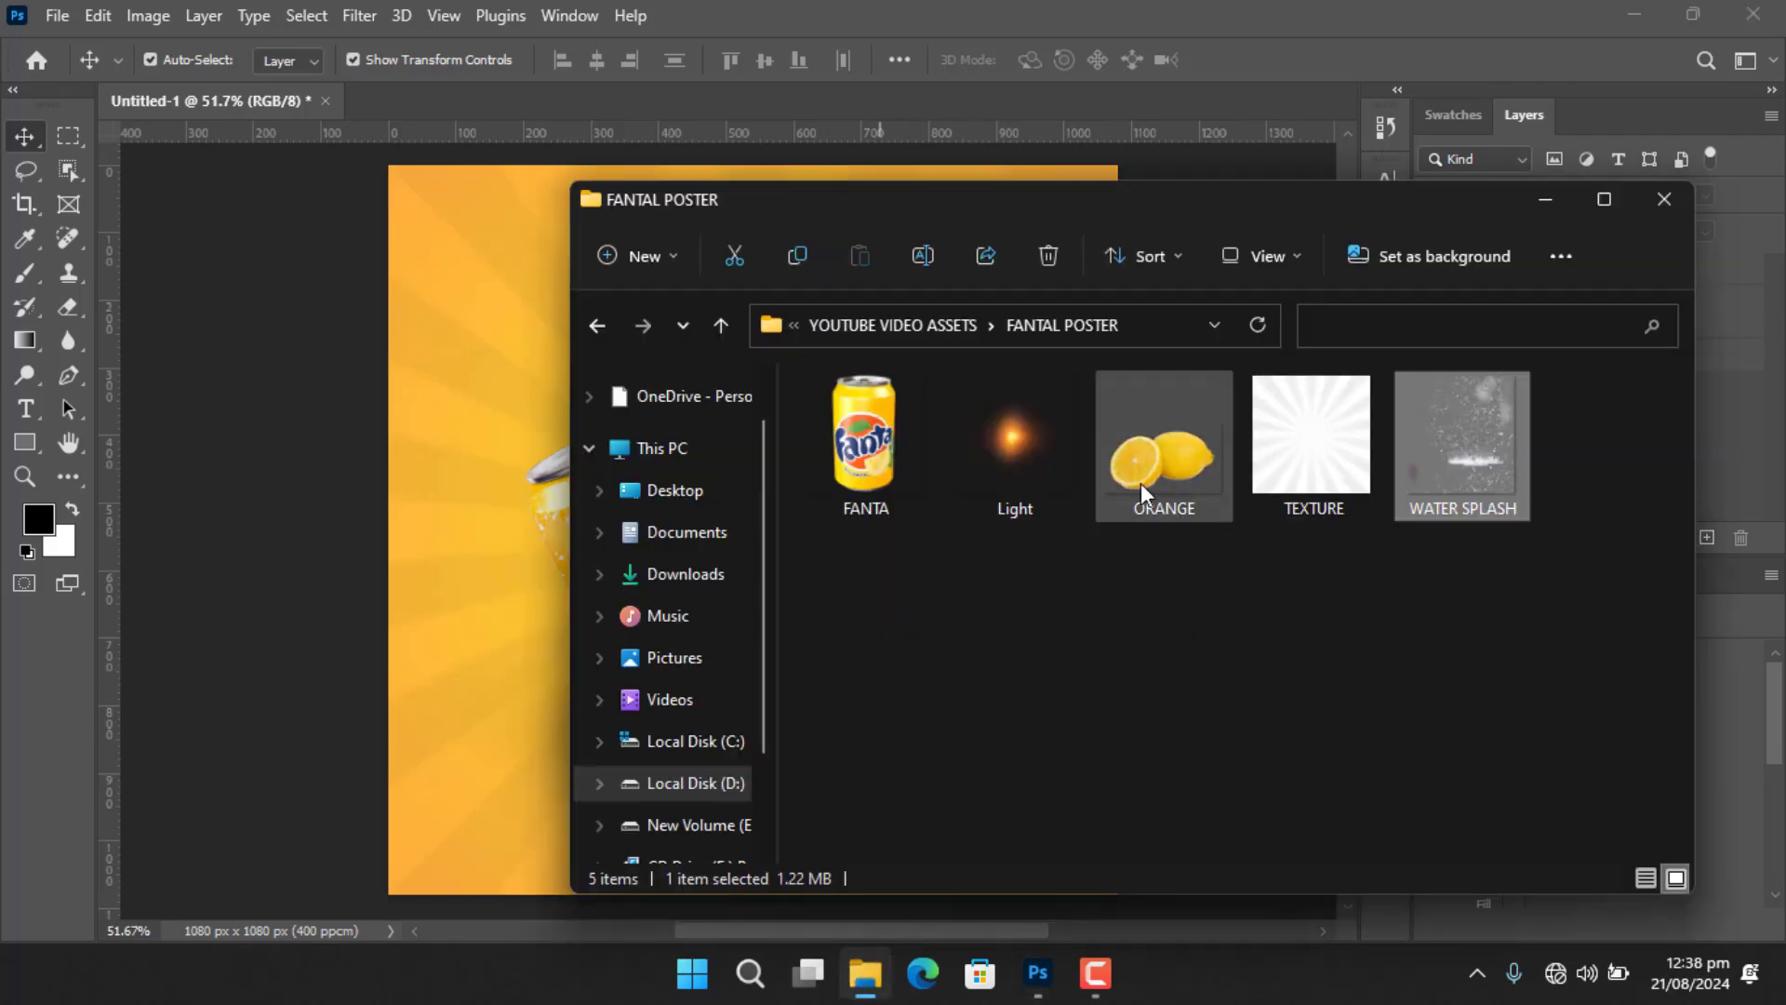
{"action": "left_click_drag", "start_coordinate": [1140, 483], "coordinate": [482, 103]}
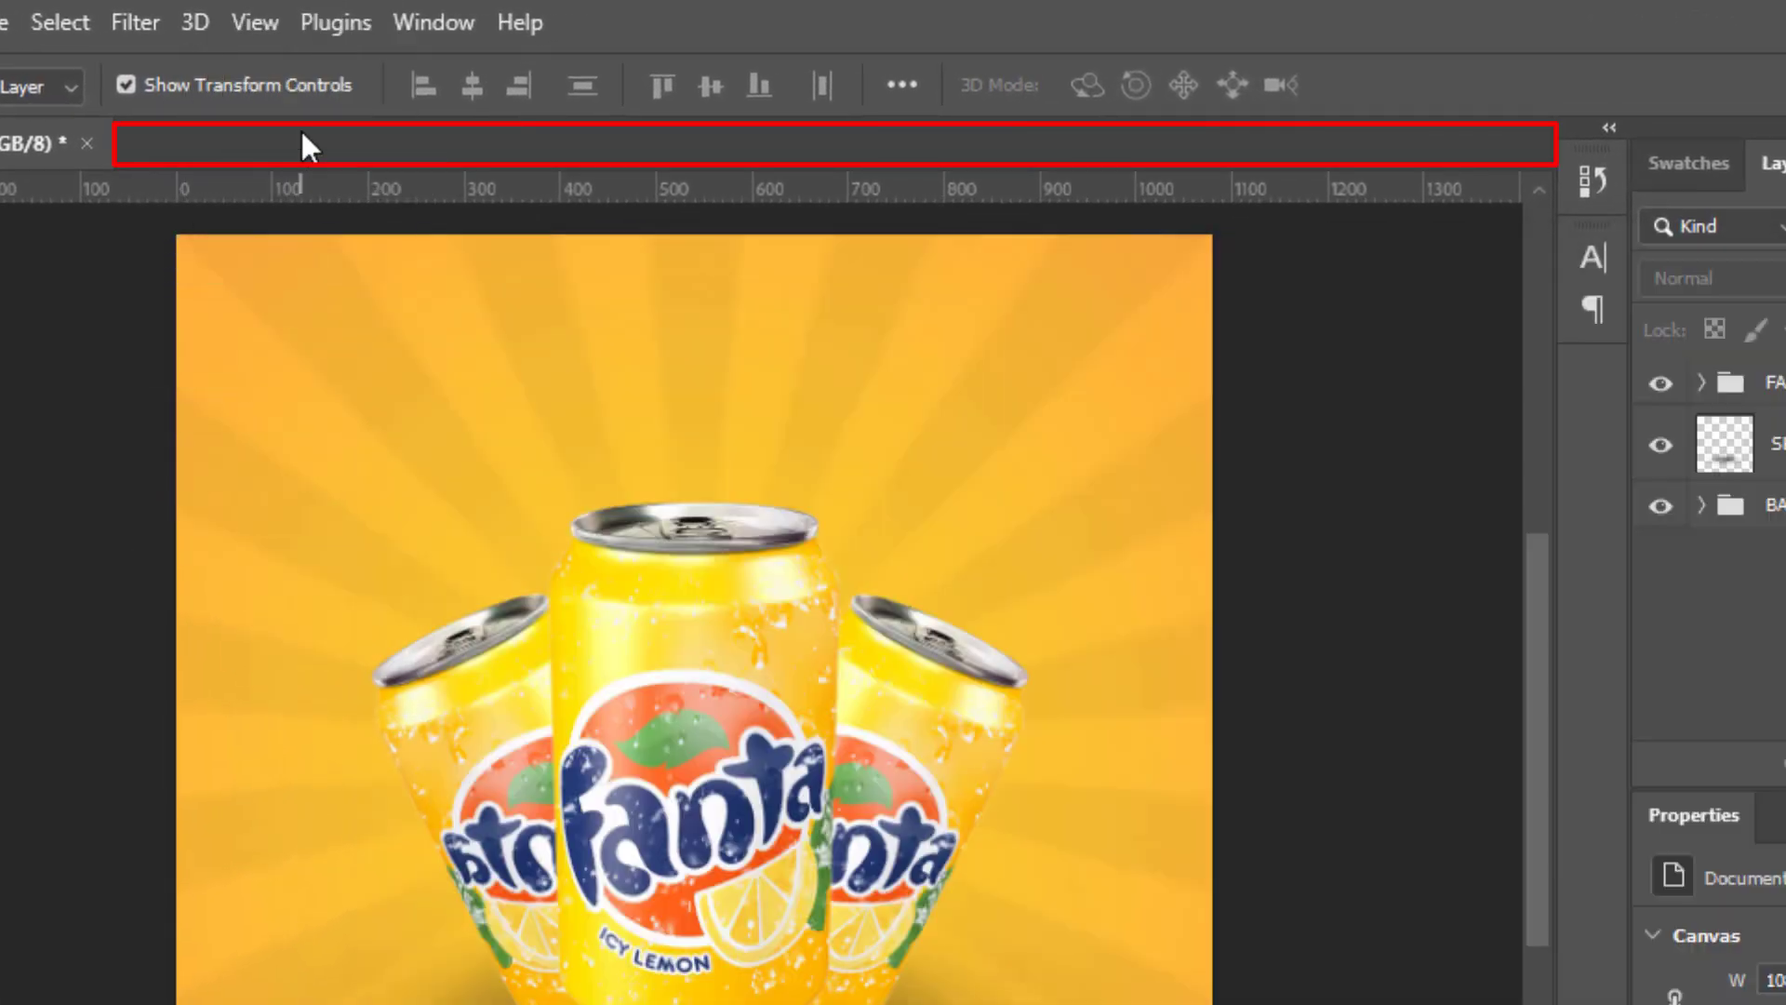
{"action": "left_click_drag", "start_coordinate": [309, 146], "coordinate": [311, 147]}
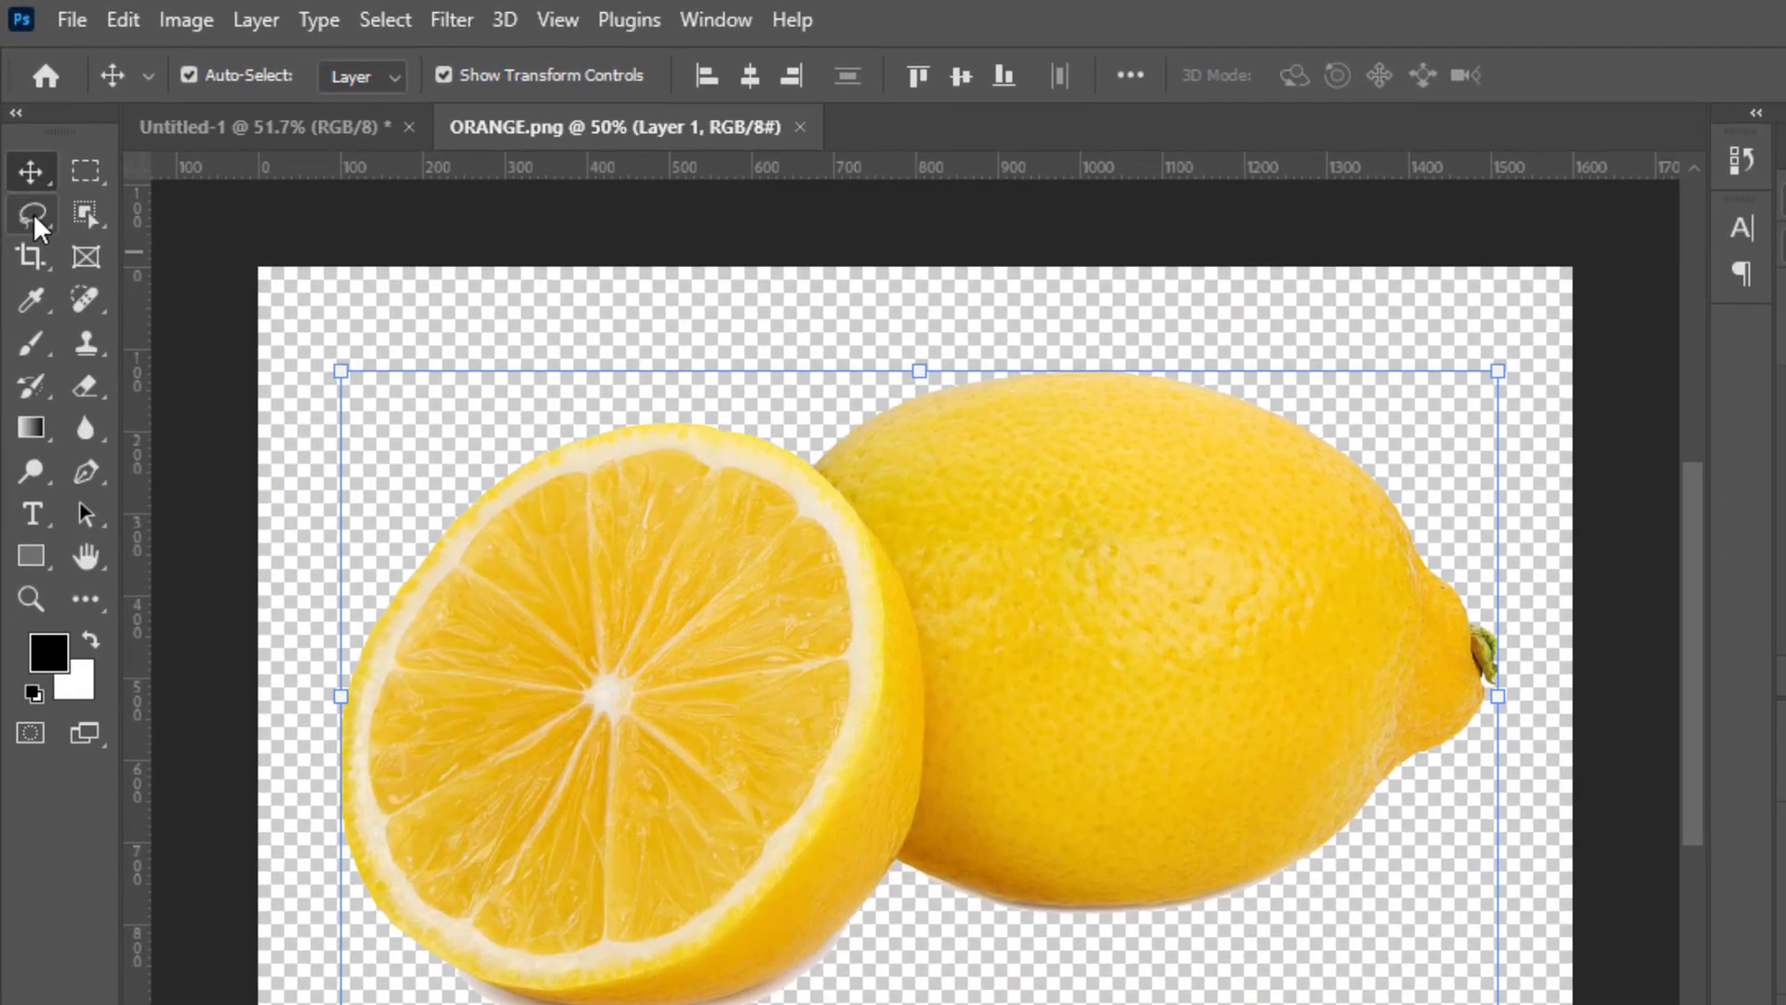
Lasso the cut lemon half in ORANGE.png and copy it into the Untitled-1 poster.
{"action": "key", "text": "l"}
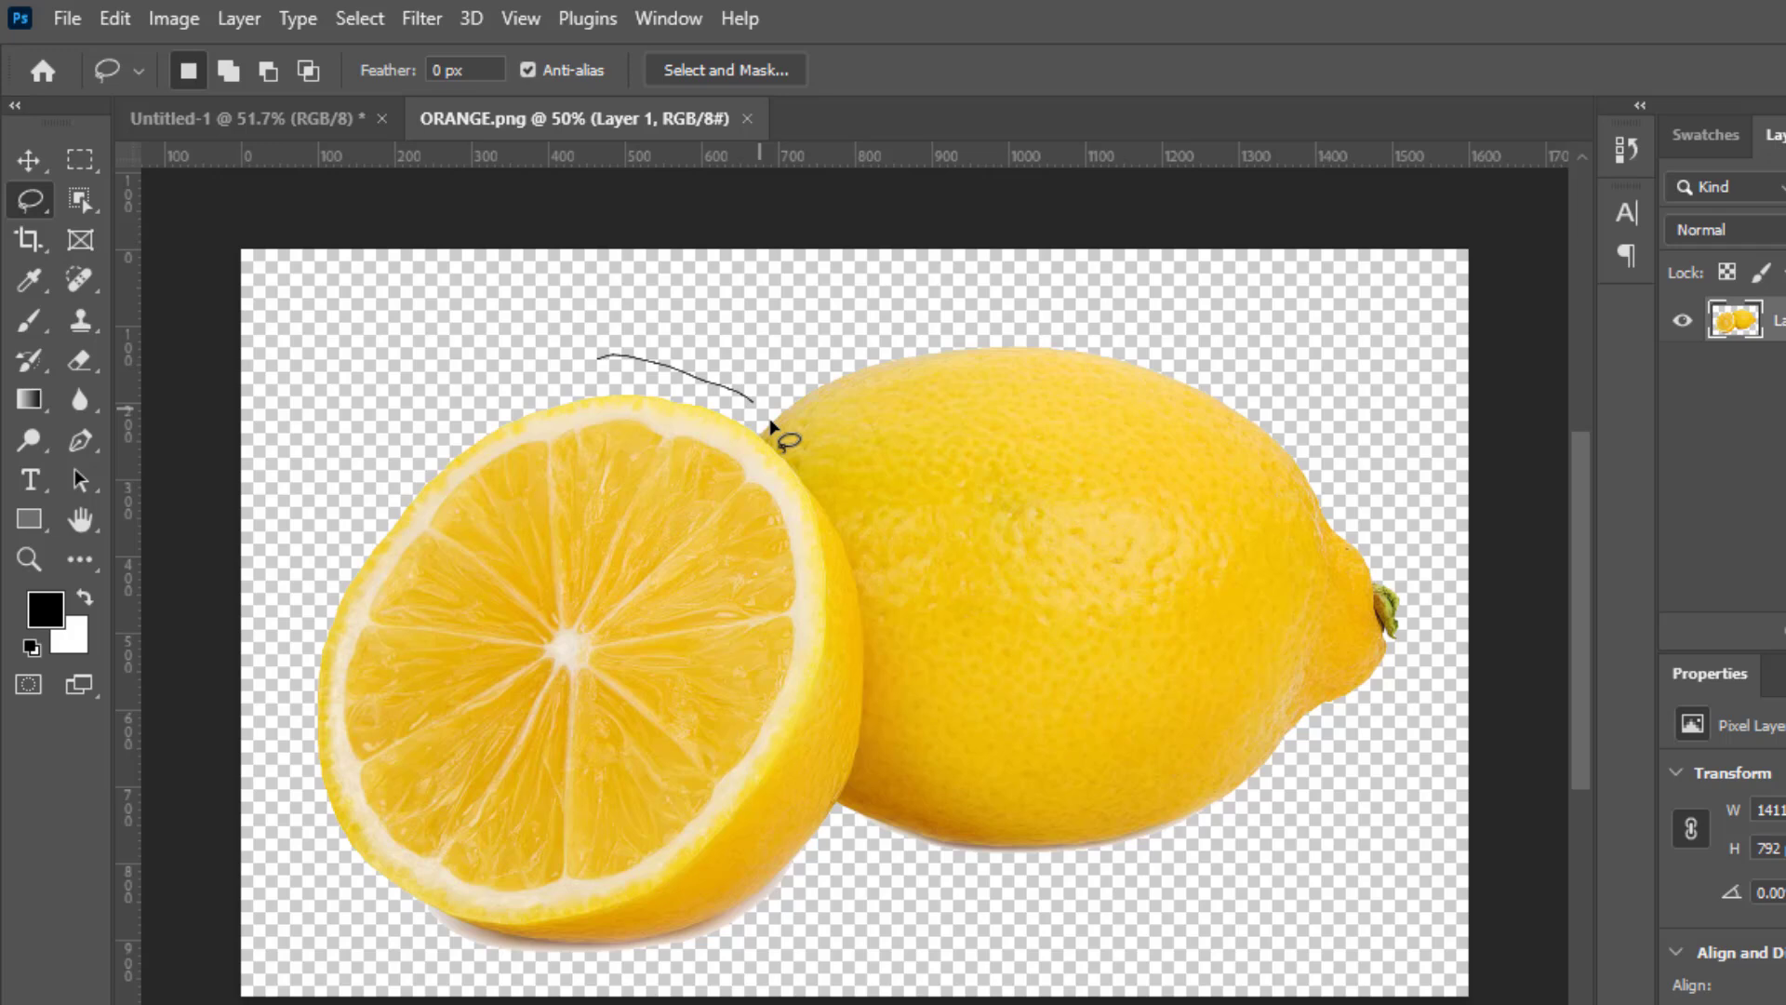
{"action": "mouse_move", "coordinate": [770, 423]}
{"action": "left_mouse_down"}
{"action": "mouse_move", "coordinate": [872, 544]}
{"action": "mouse_move", "coordinate": [886, 775]}
{"action": "mouse_move", "coordinate": [857, 865]}
{"action": "mouse_move", "coordinate": [783, 925]}
{"action": "mouse_move", "coordinate": [648, 960]}
{"action": "mouse_move", "coordinate": [422, 954]}
{"action": "mouse_move", "coordinate": [292, 874]}
{"action": "mouse_move", "coordinate": [221, 726]}
{"action": "mouse_move", "coordinate": [247, 592]}
{"action": "mouse_move", "coordinate": [379, 463]}
{"action": "mouse_move", "coordinate": [600, 361]}
{"action": "left_mouse_up"}
{"action": "left_click", "coordinate": [28, 160]}
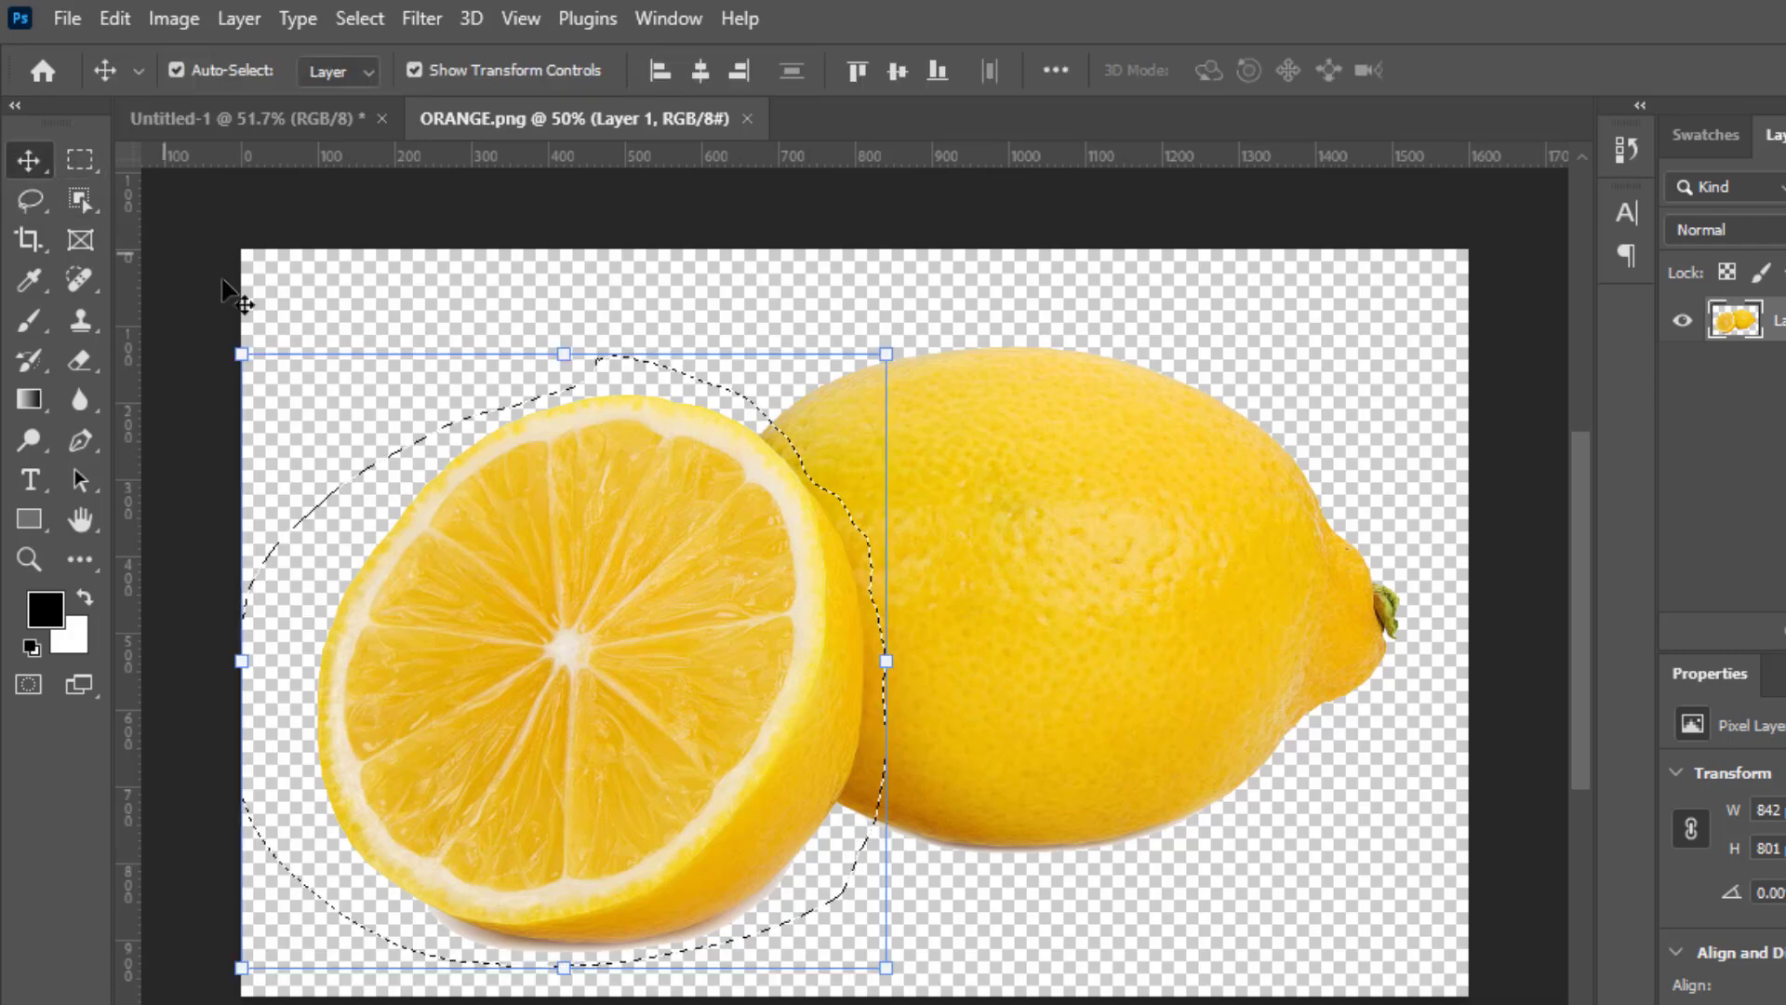
{"action": "mouse_move", "coordinate": [735, 748]}
{"action": "left_mouse_down"}
{"action": "mouse_move", "coordinate": [710, 741]}
{"action": "mouse_move", "coordinate": [573, 386]}
{"action": "mouse_move", "coordinate": [333, 182]}
{"action": "mouse_move", "coordinate": [276, 108]}
{"action": "left_mouse_up"}
{"action": "left_click_drag", "start_coordinate": [649, 647], "coordinate": [674, 674]}
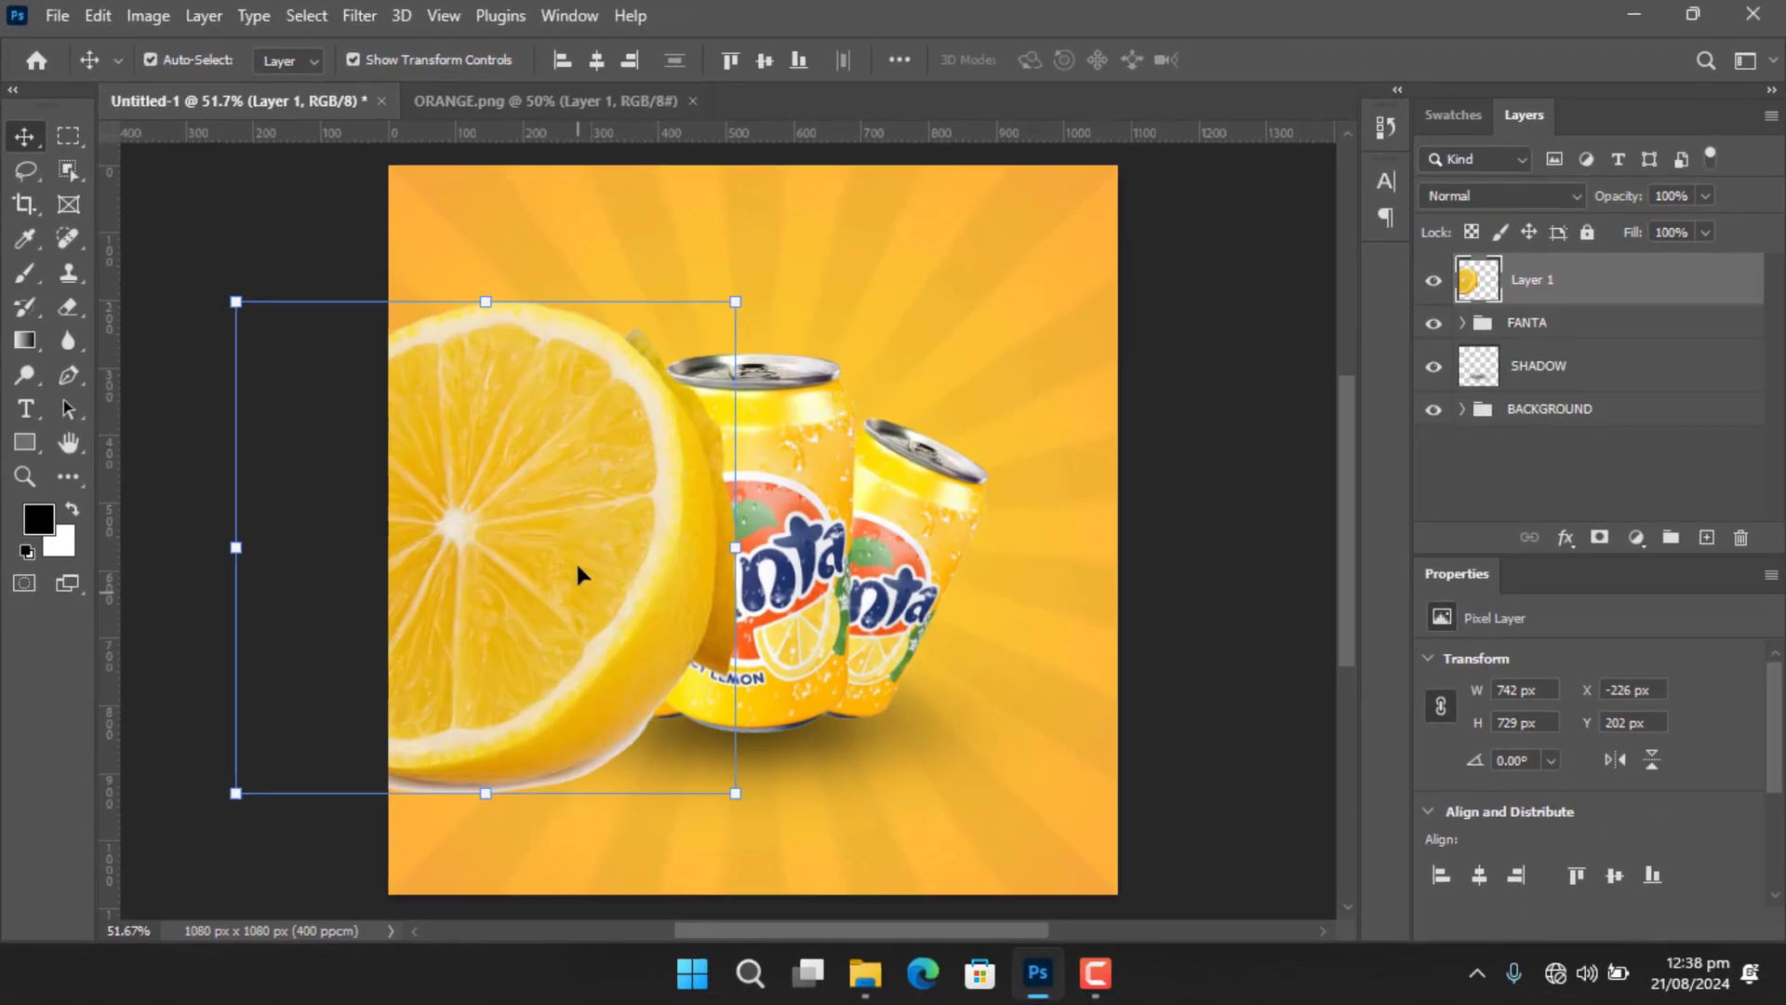
Scale the lemon half to about 56%, rotate it about -45° and place it partly beyond the poster's right edge, beside the cans.
{"action": "left_click_drag", "start_coordinate": [577, 574], "coordinate": [1017, 605]}
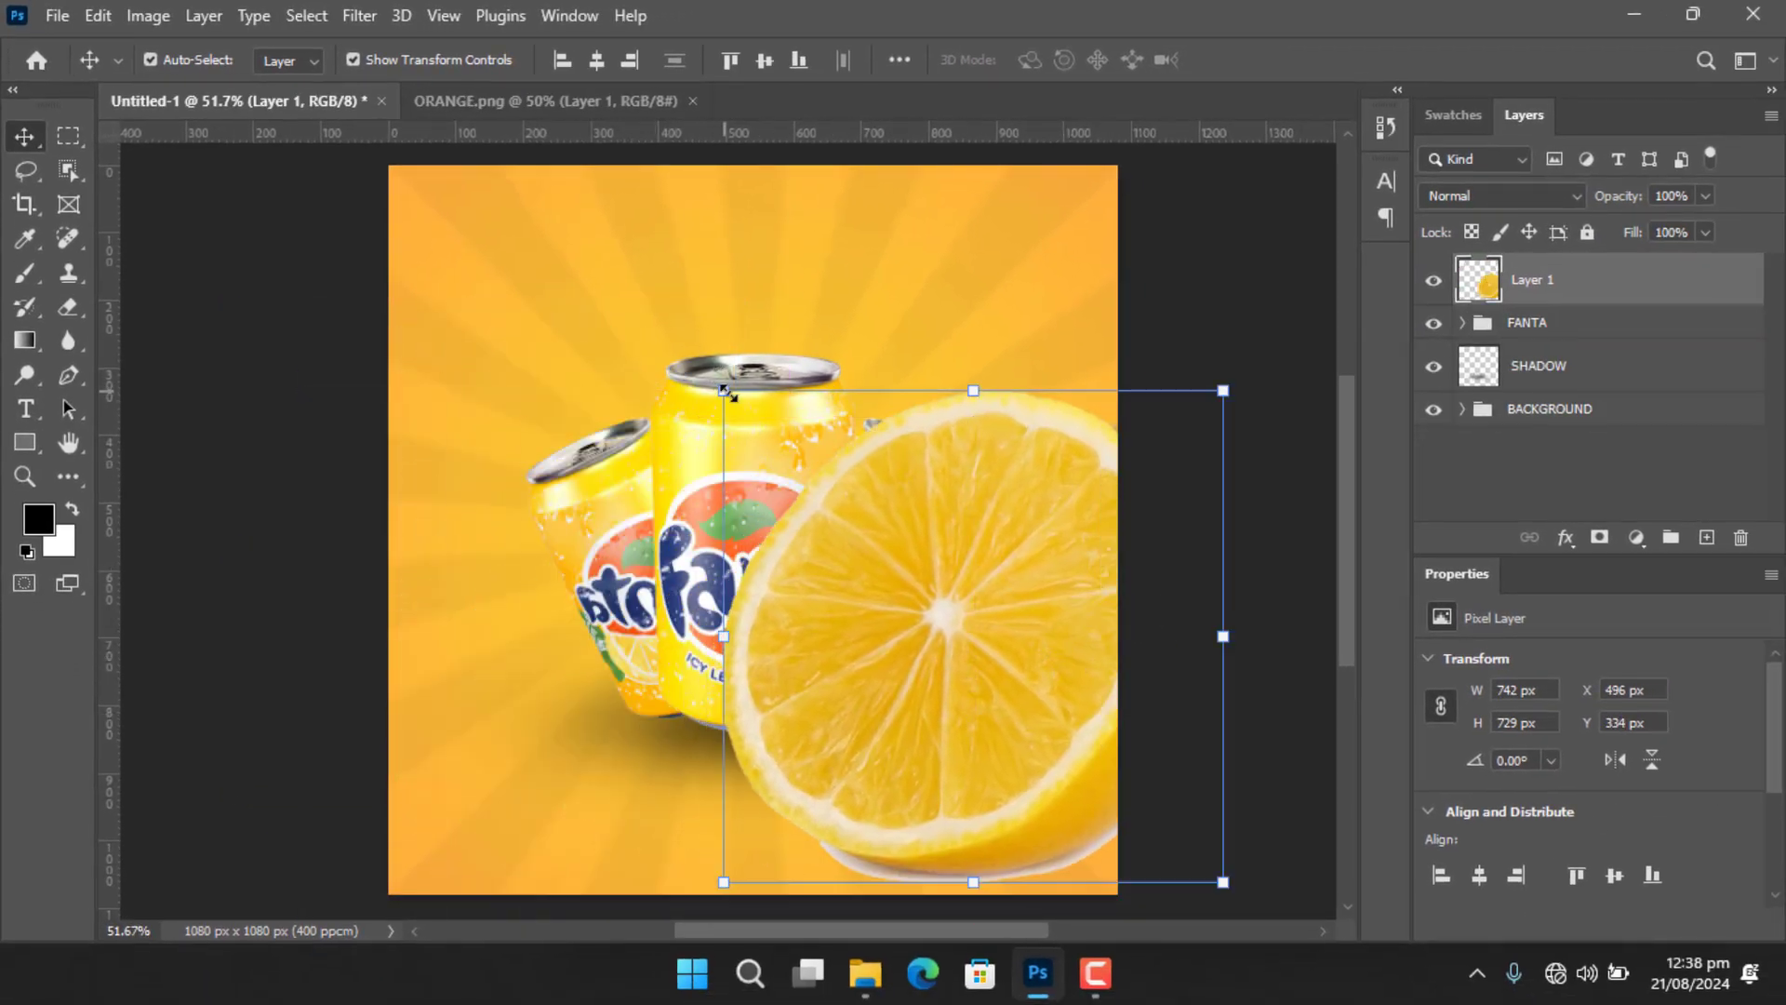
{"action": "left_click_drag", "start_coordinate": [735, 392], "coordinate": [921, 548]}
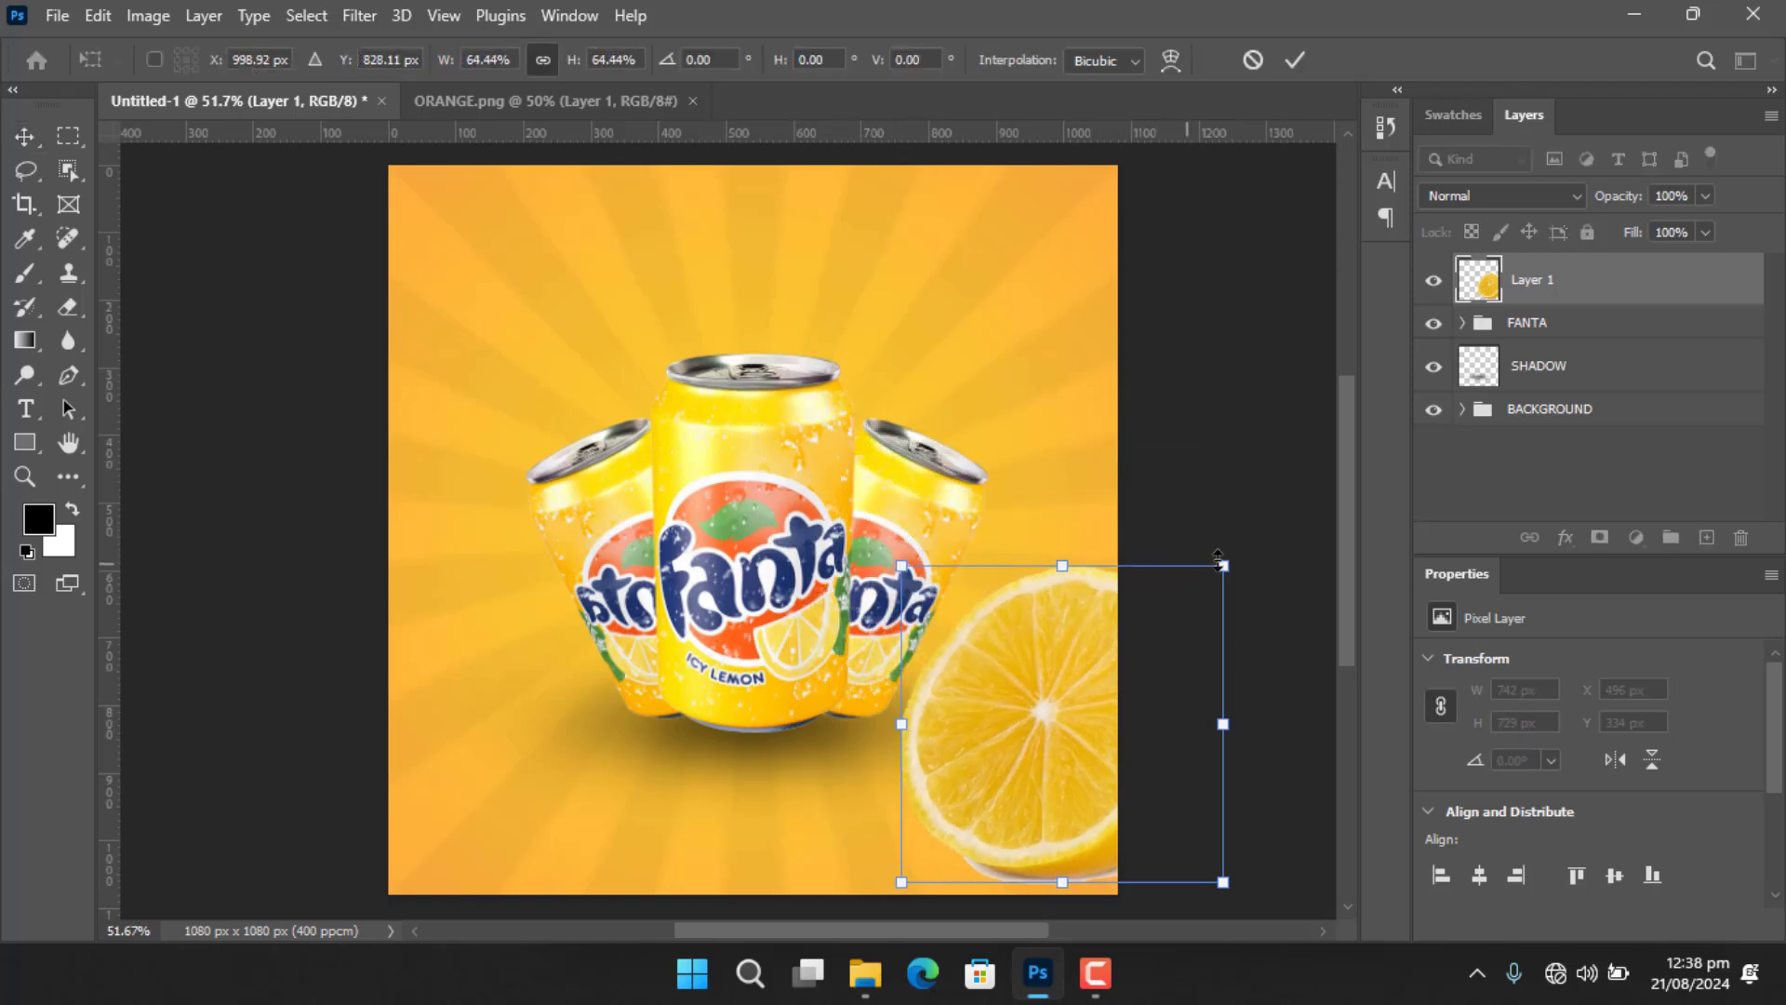
{"action": "left_click_drag", "start_coordinate": [1247, 559], "coordinate": [1066, 518]}
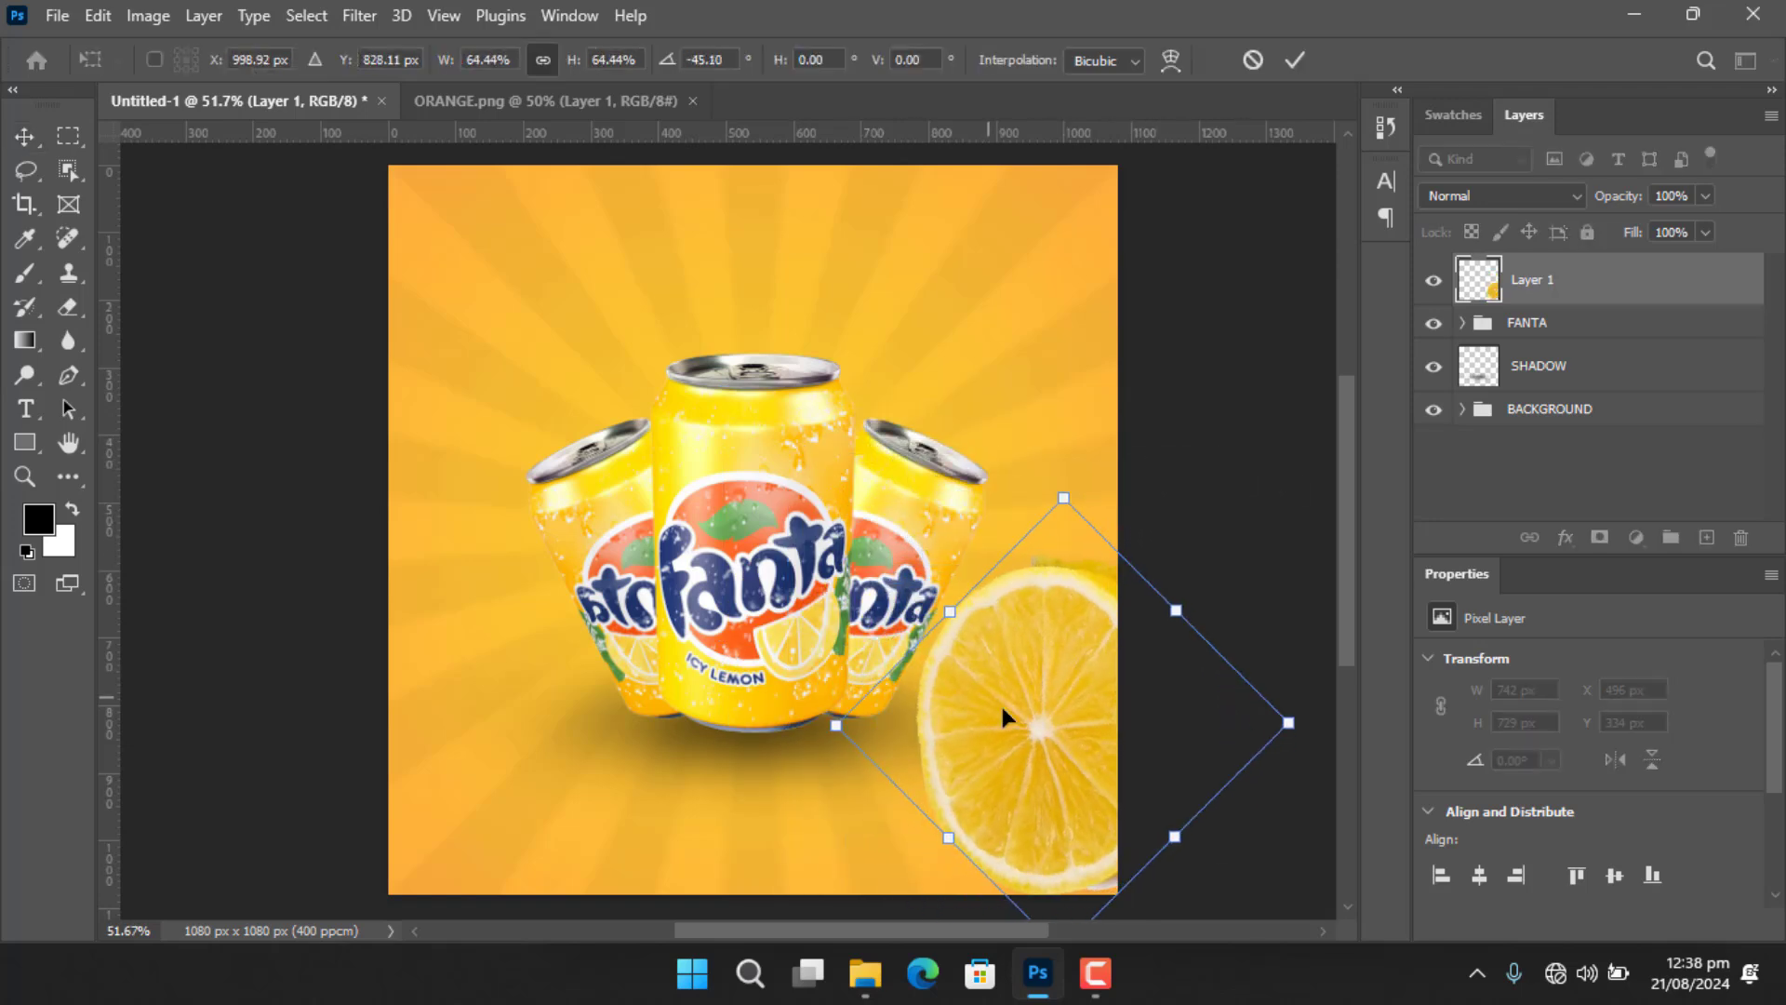
{"action": "left_click_drag", "start_coordinate": [1059, 739], "coordinate": [1100, 707]}
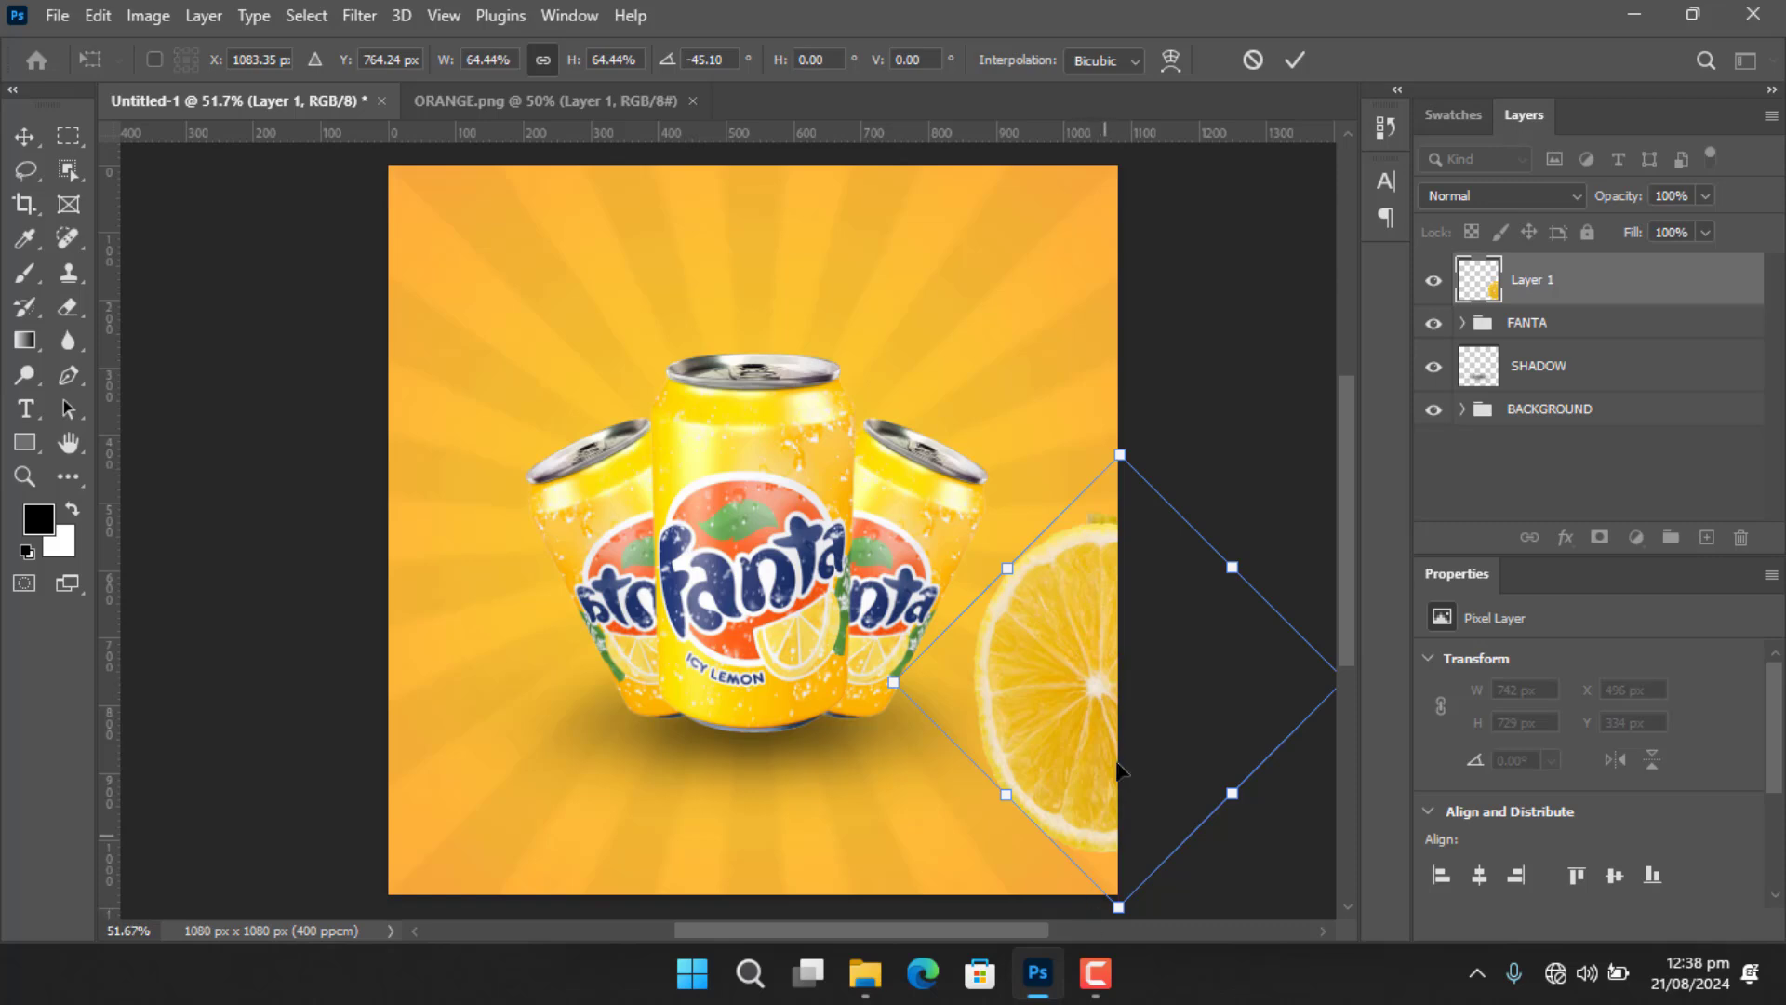
{"action": "left_click_drag", "start_coordinate": [1121, 446], "coordinate": [1120, 511]}
{"action": "left_click_drag", "start_coordinate": [1025, 701], "coordinate": [1057, 614]}
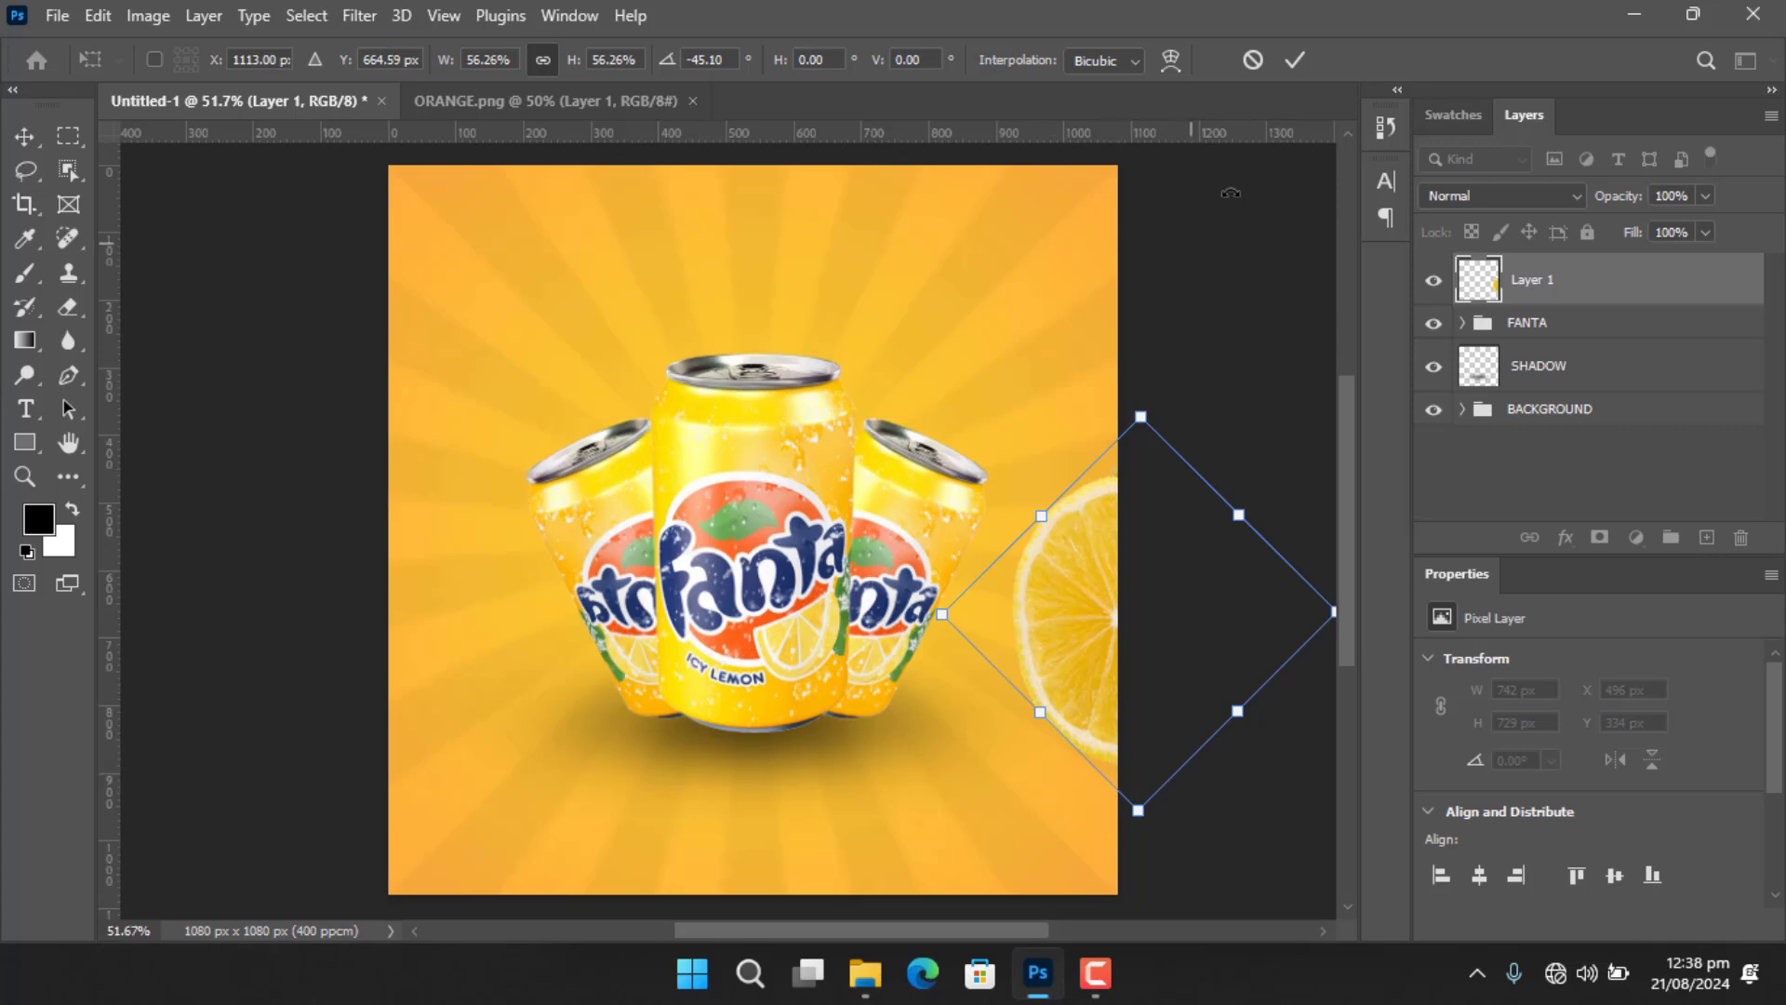
{"action": "left_click", "coordinate": [1295, 60]}
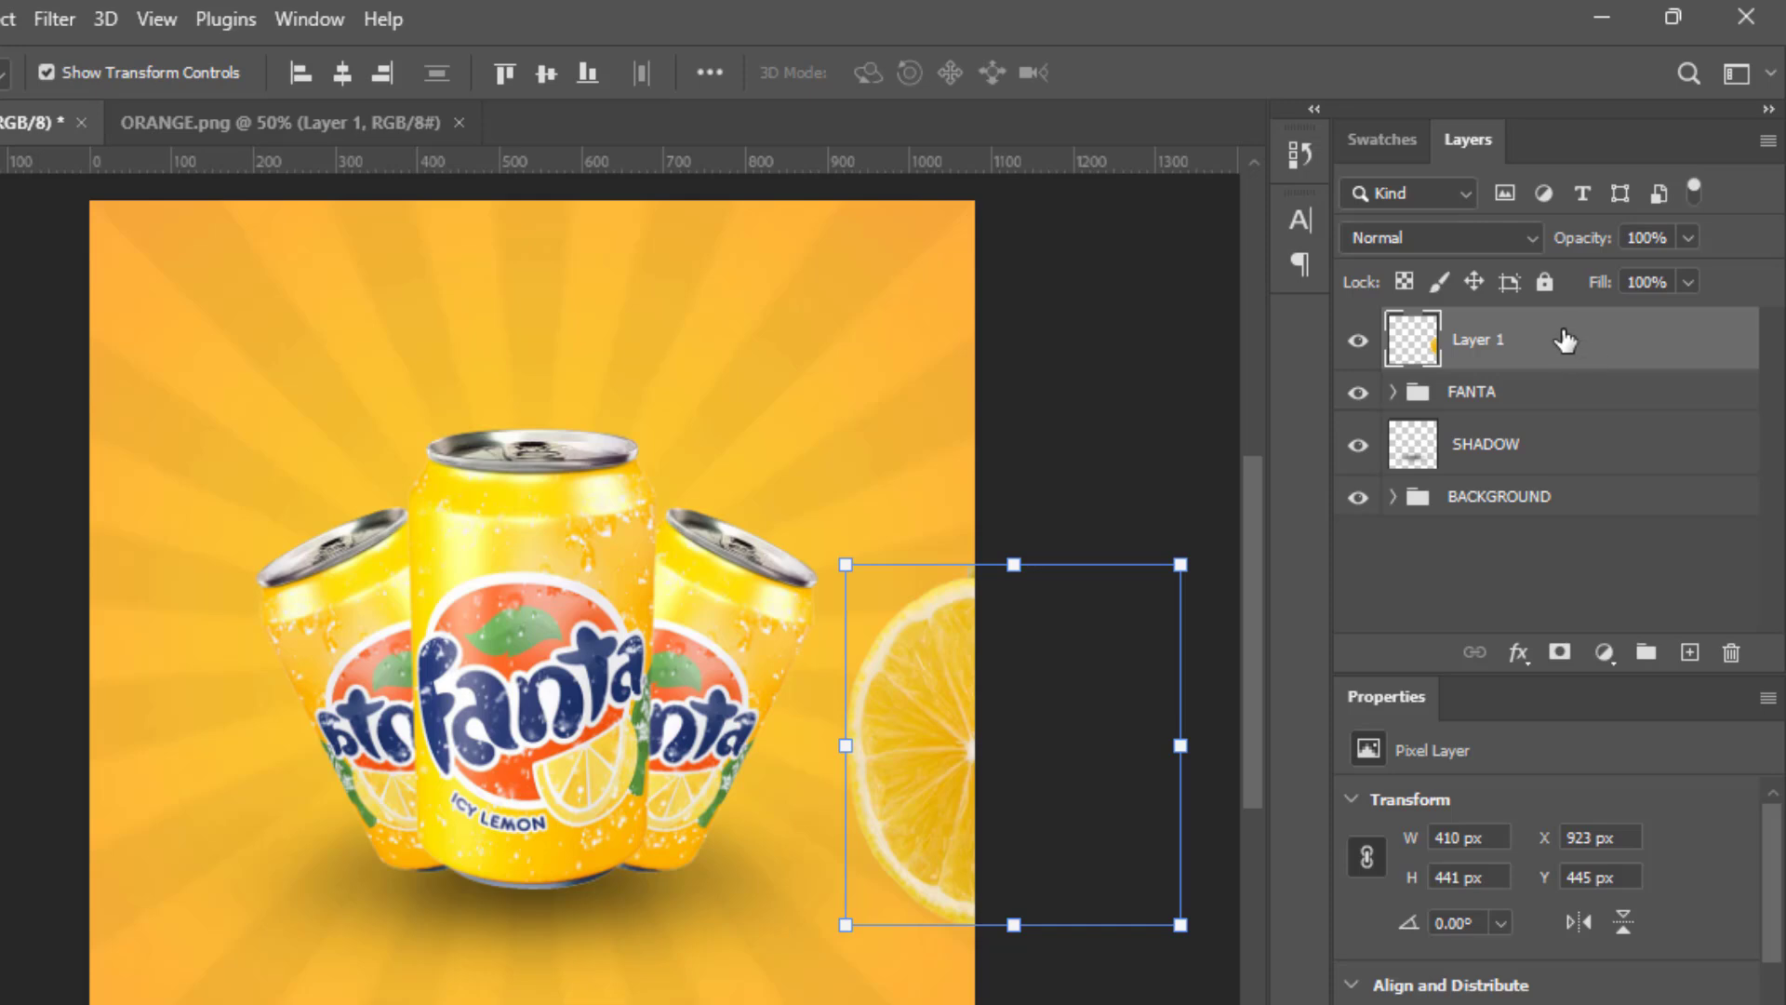
Convert the lemon-half layer to a smart object and apply a slight Gaussian Blur to it.
{"action": "right_click", "coordinate": [1566, 340]}
{"action": "left_click", "coordinate": [1414, 481]}
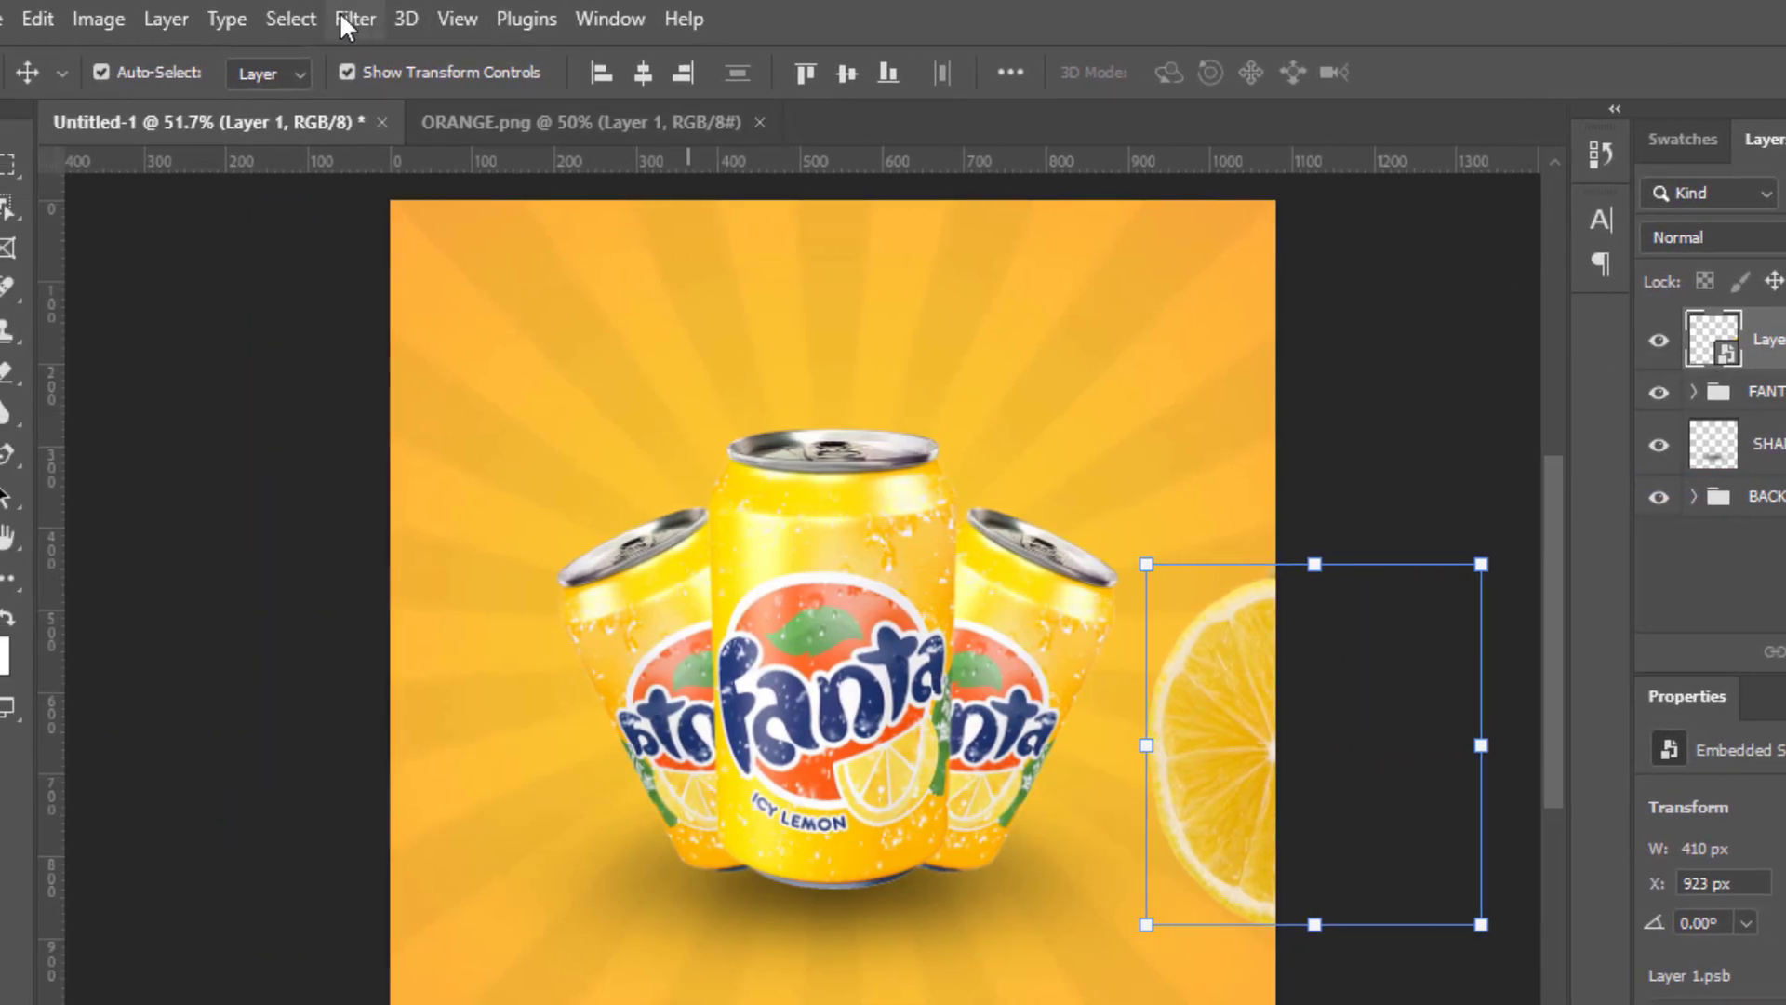
{"action": "left_click", "coordinate": [344, 17]}
{"action": "mouse_move", "coordinate": [500, 445]}
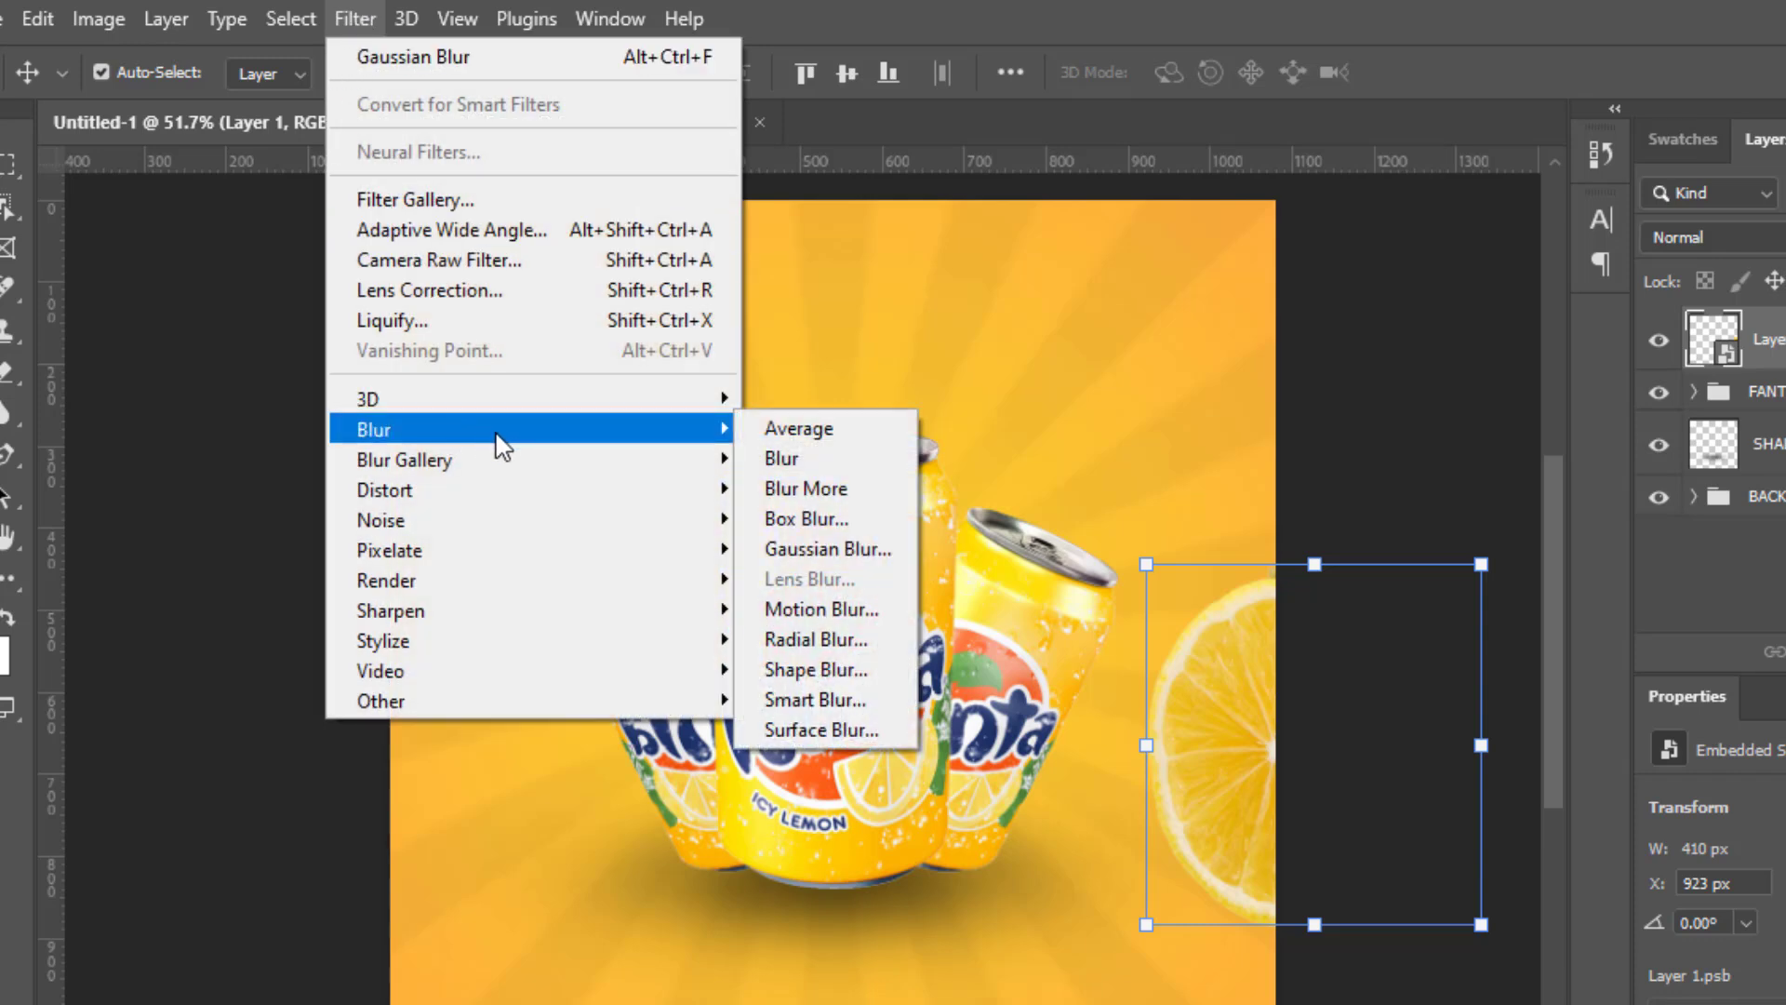
{"action": "left_click", "coordinate": [831, 551]}
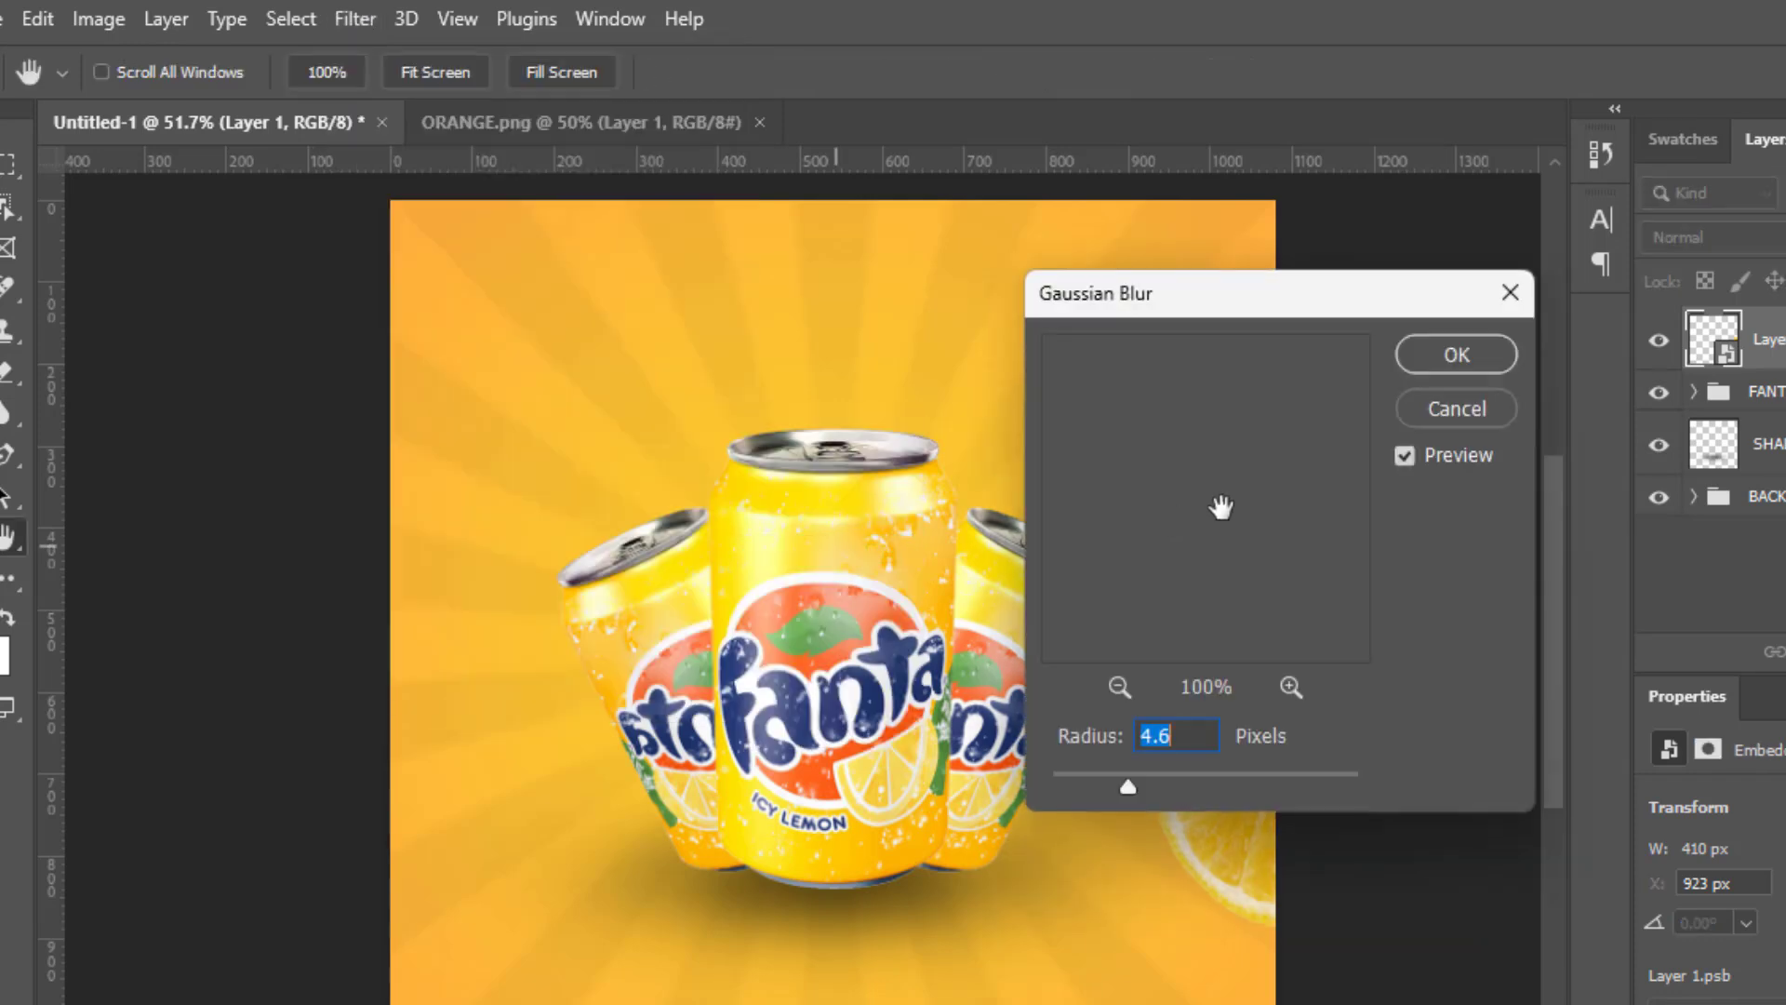
{"action": "left_click_drag", "start_coordinate": [1258, 300], "coordinate": [651, 378]}
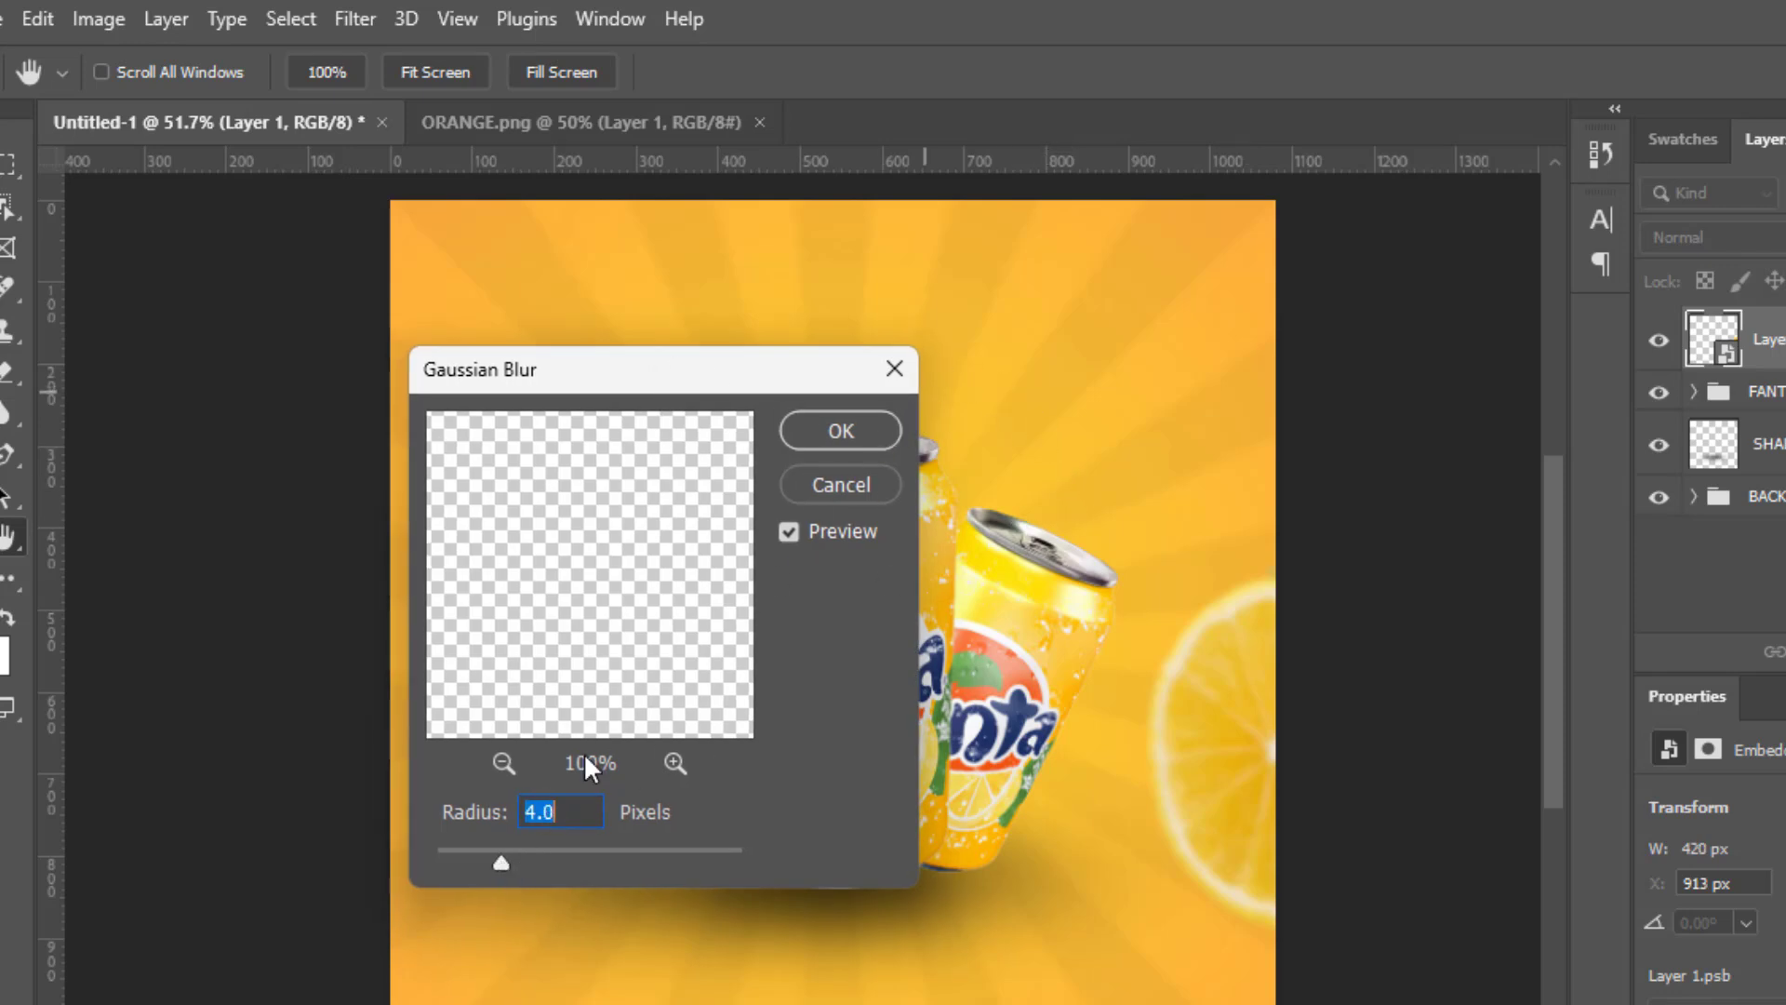
{"action": "left_click_drag", "start_coordinate": [490, 863], "coordinate": [494, 865]}
{"action": "left_click", "coordinate": [841, 431]}
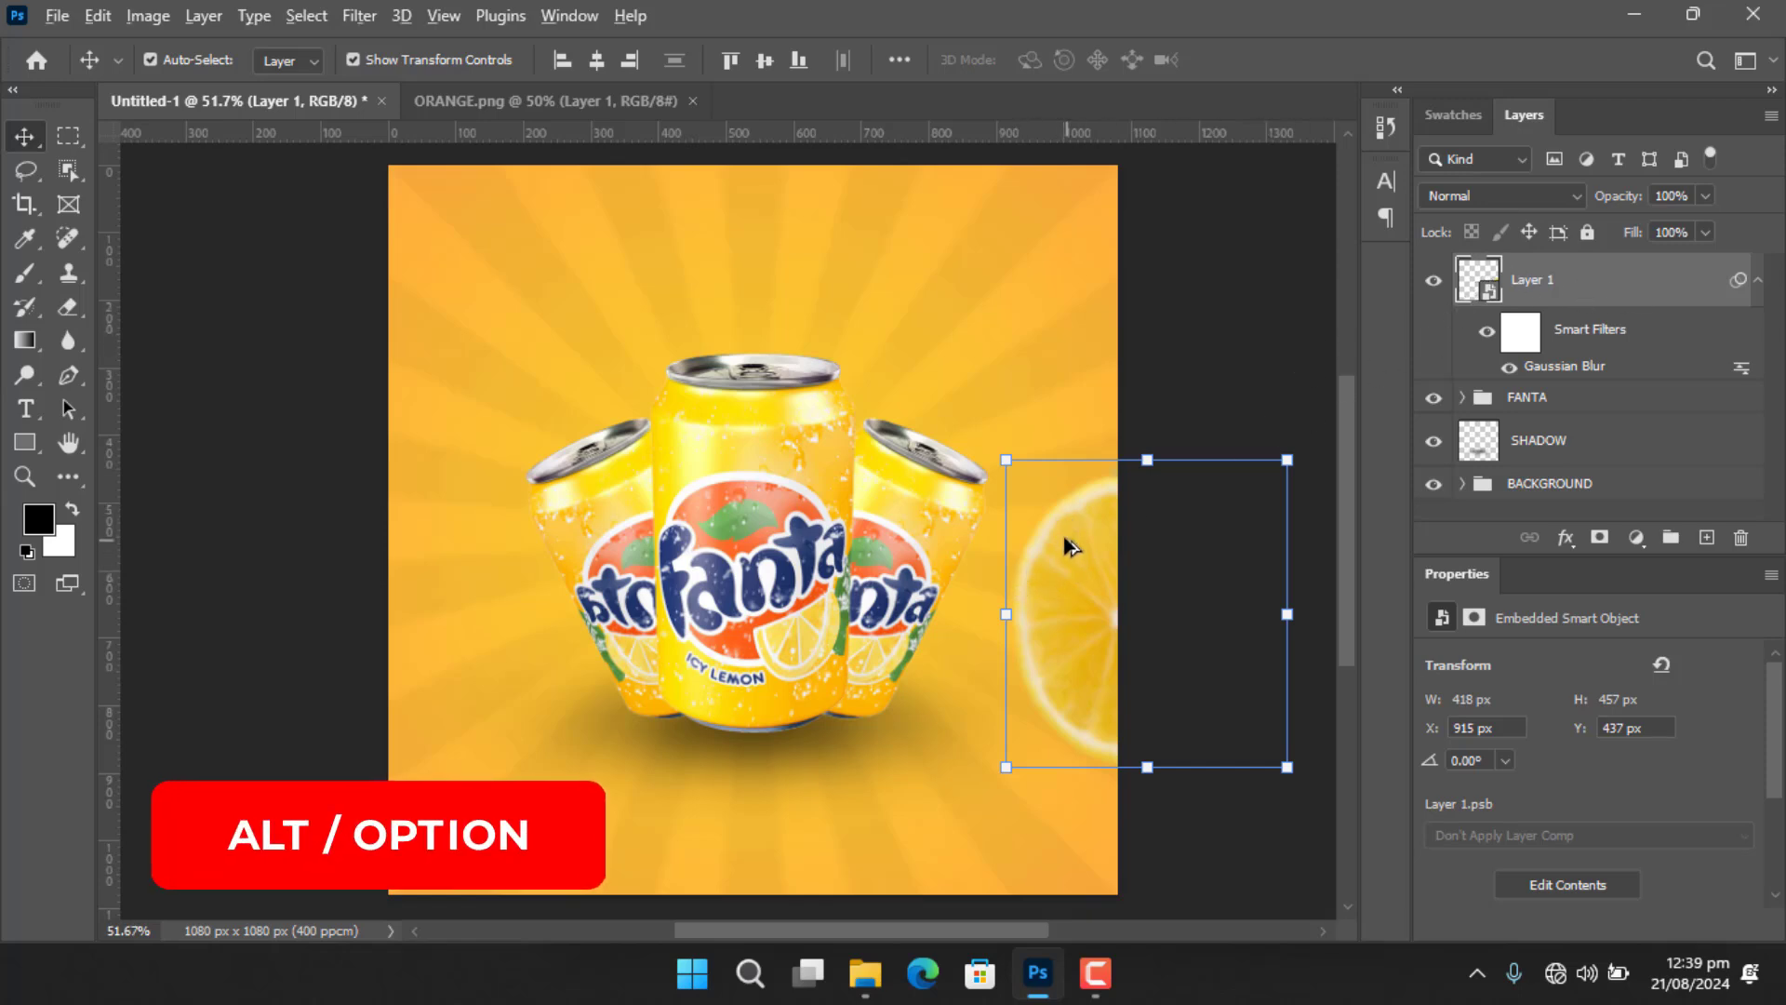
Duplicate the blurred lemon half to the poster's upper left edge, rotate the copy to about -167° and shrink it slightly.
{"action": "left_click_drag", "start_coordinate": [1079, 521], "coordinate": [403, 279]}
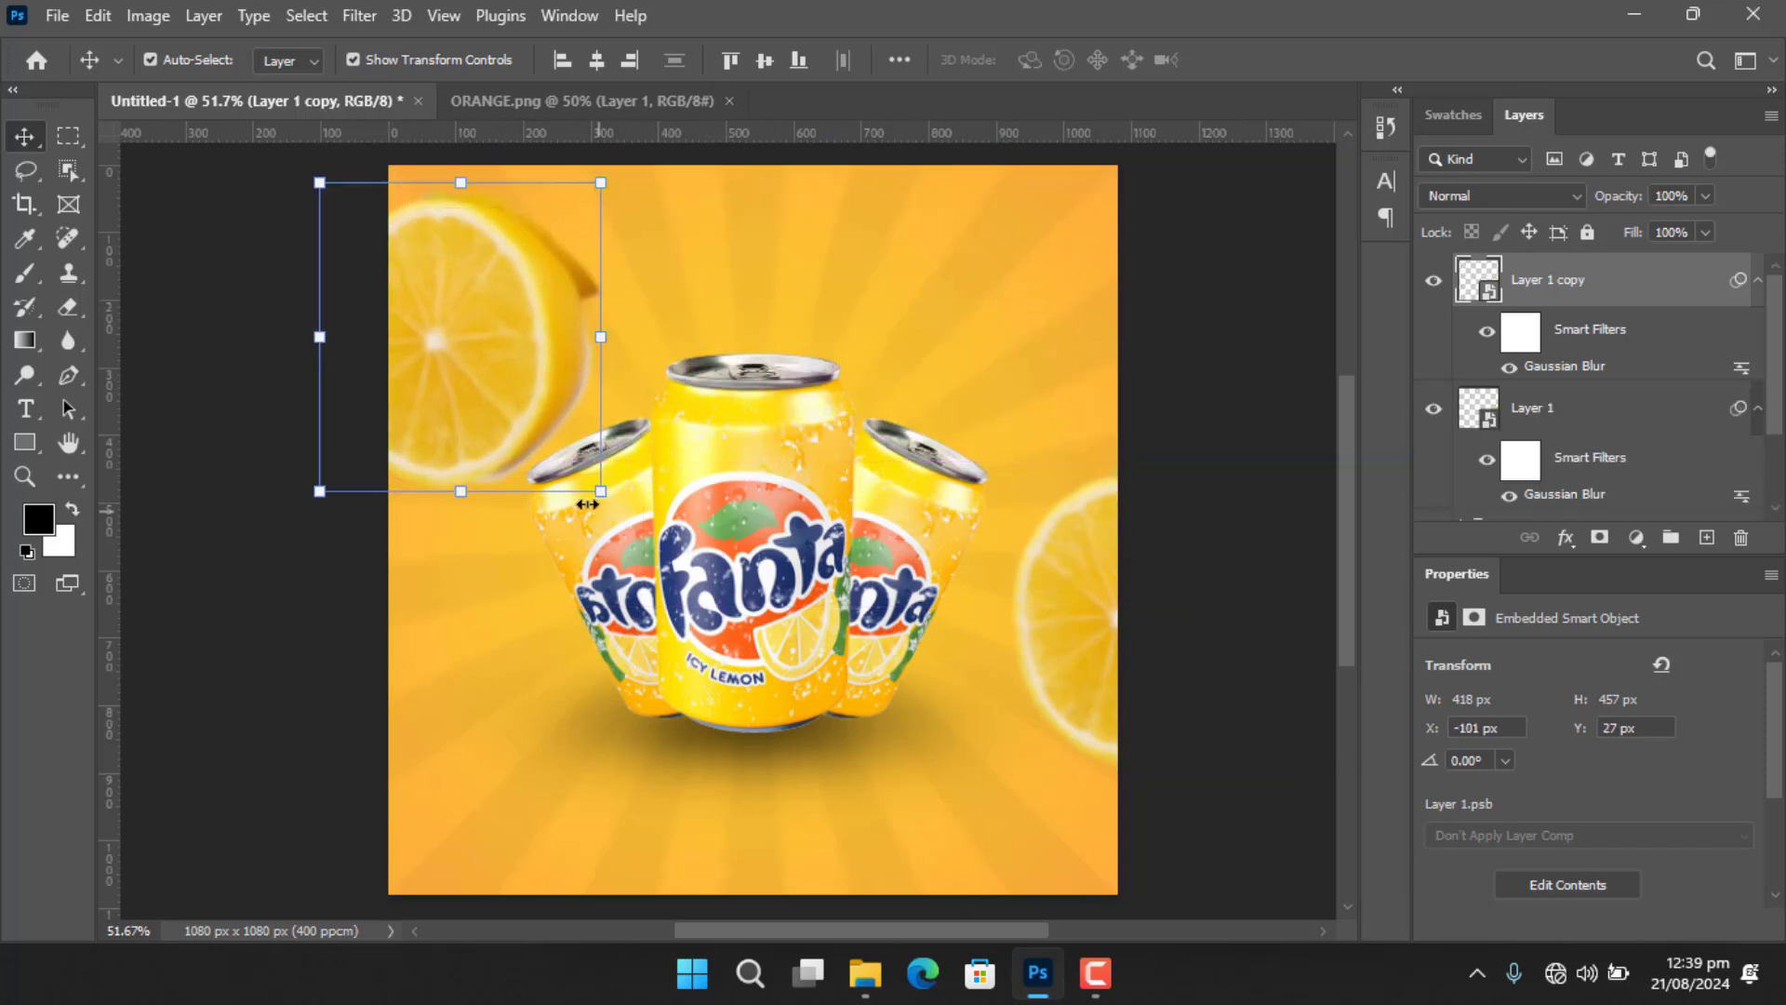
{"action": "left_click_drag", "start_coordinate": [604, 521], "coordinate": [470, 279]}
{"action": "left_click_drag", "start_coordinate": [495, 360], "coordinate": [405, 409]}
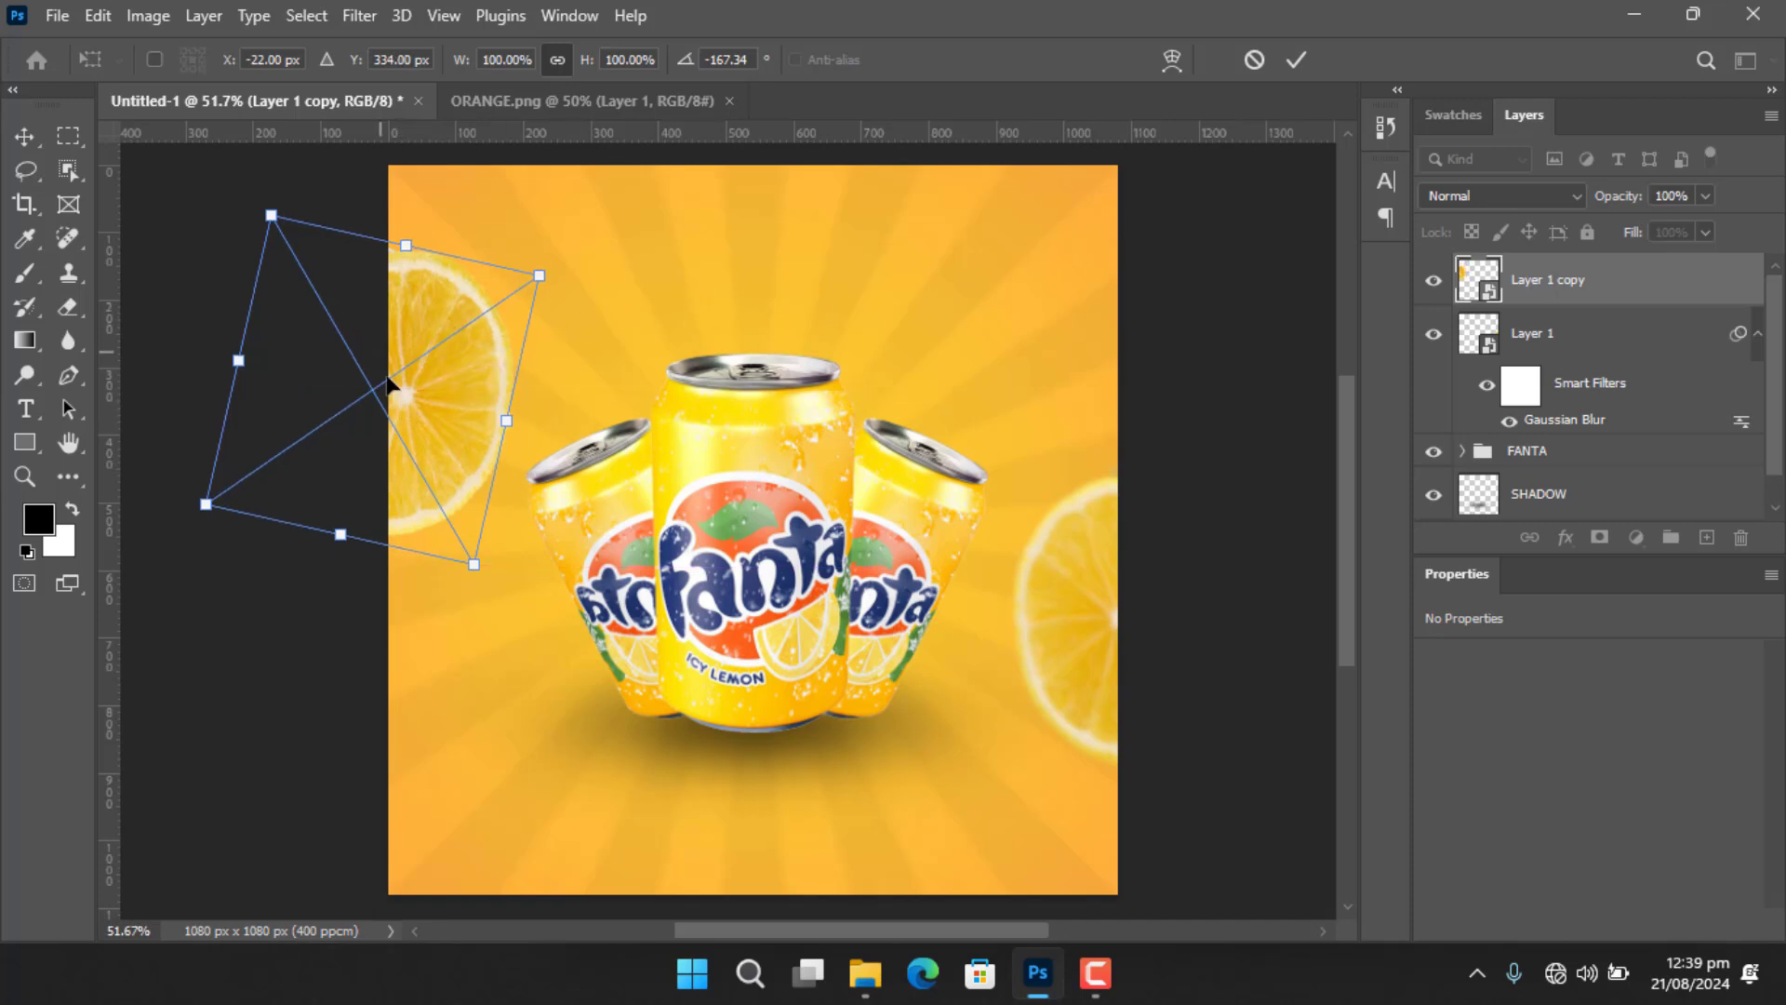
{"action": "left_click_drag", "start_coordinate": [472, 565], "coordinate": [468, 554]}
{"action": "left_click", "coordinate": [1296, 59]}
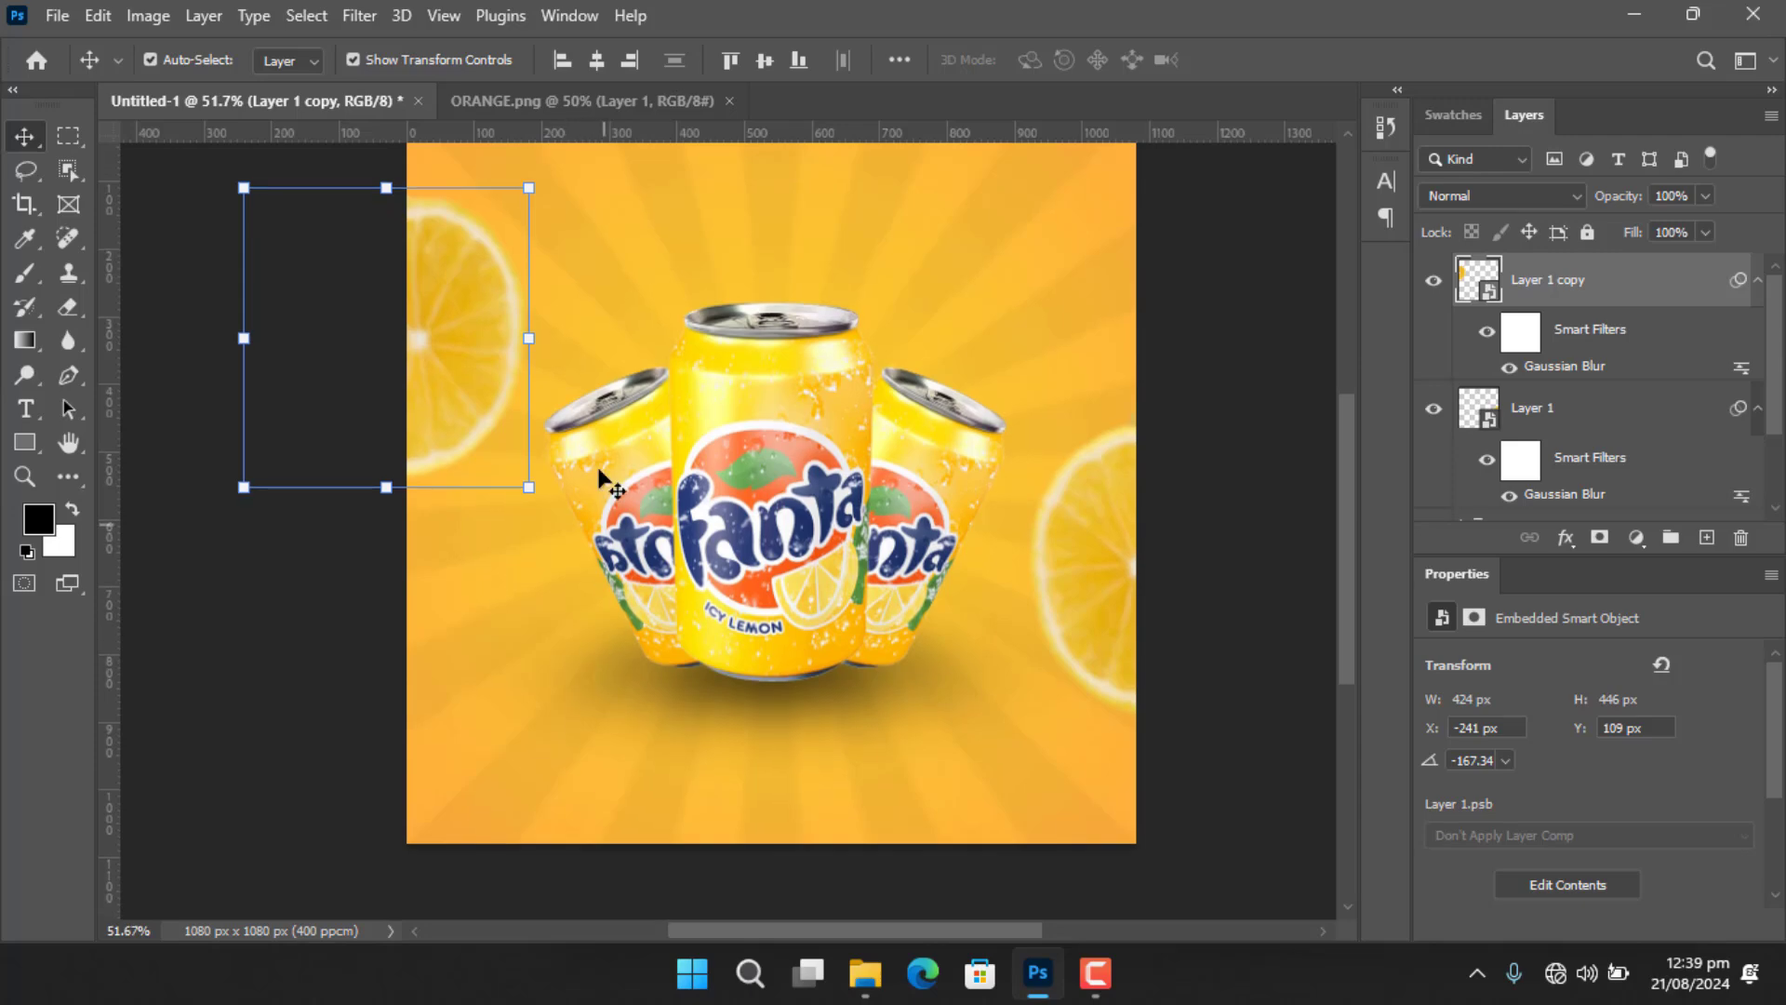
In ORANGE.png, clear the old selection, lasso the stem end of the whole lemon and copy it to the poster's lower left corner.
{"action": "left_click", "coordinate": [581, 100]}
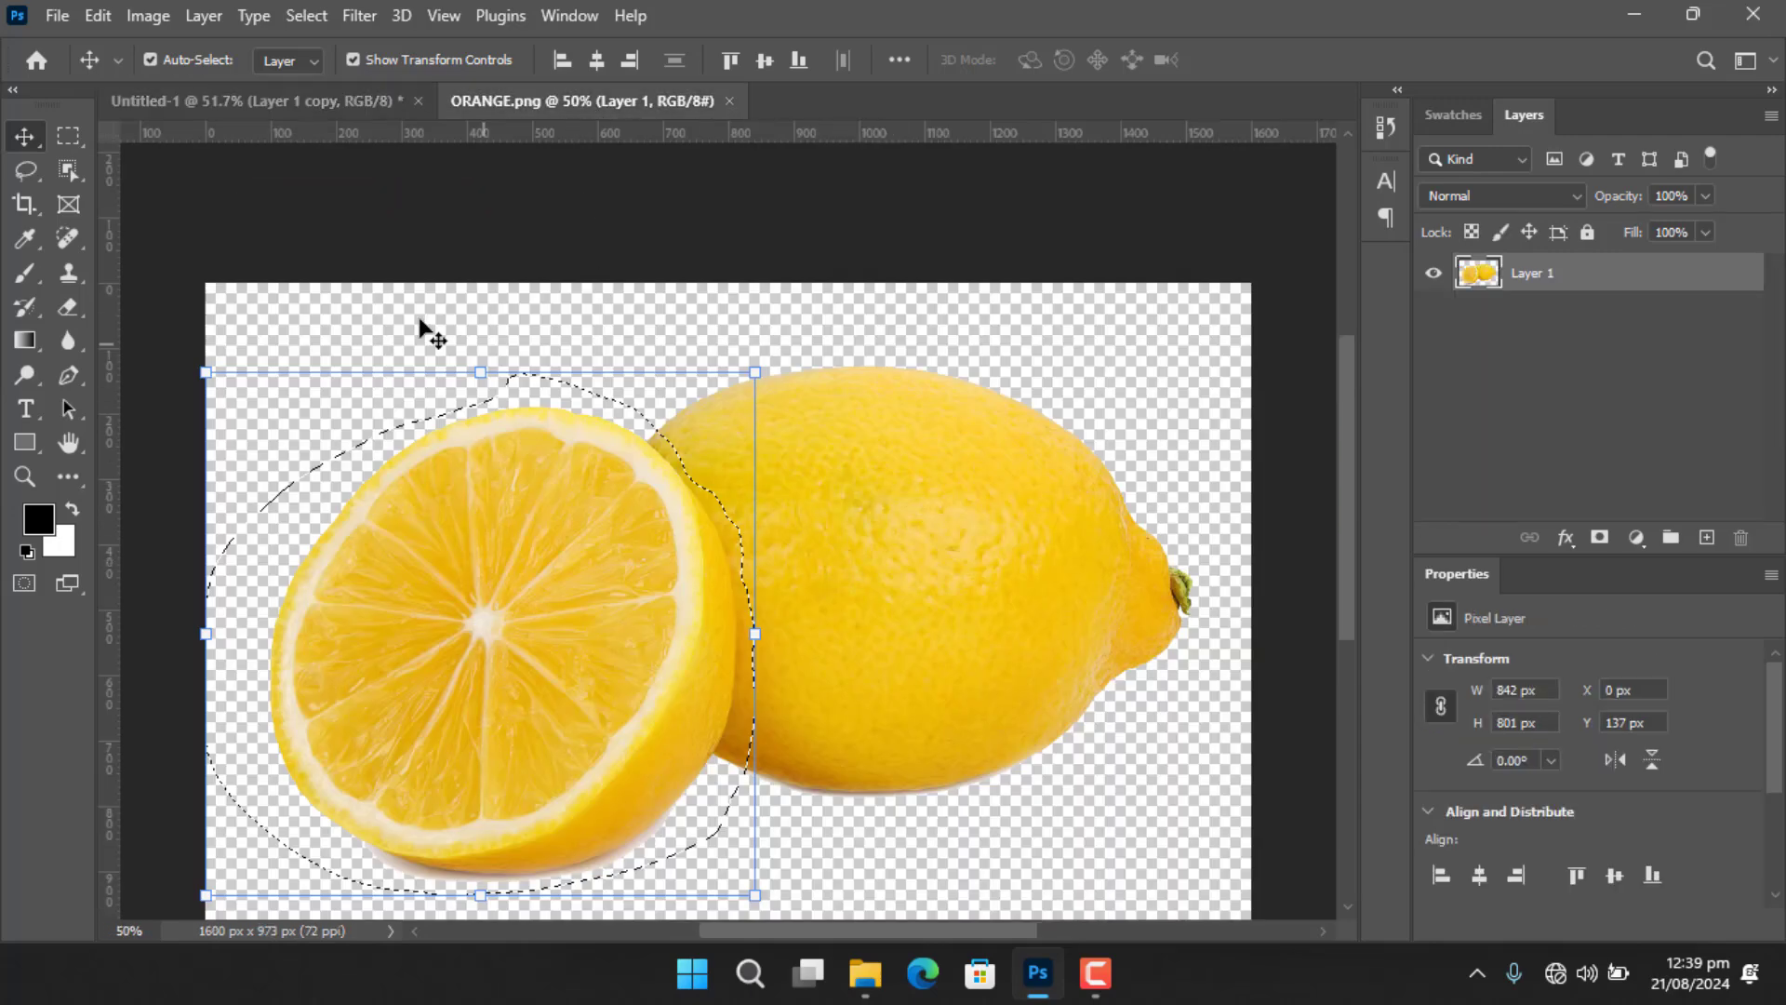
{"action": "left_click", "coordinate": [25, 170]}
{"action": "key", "text": "ctrl+d"}
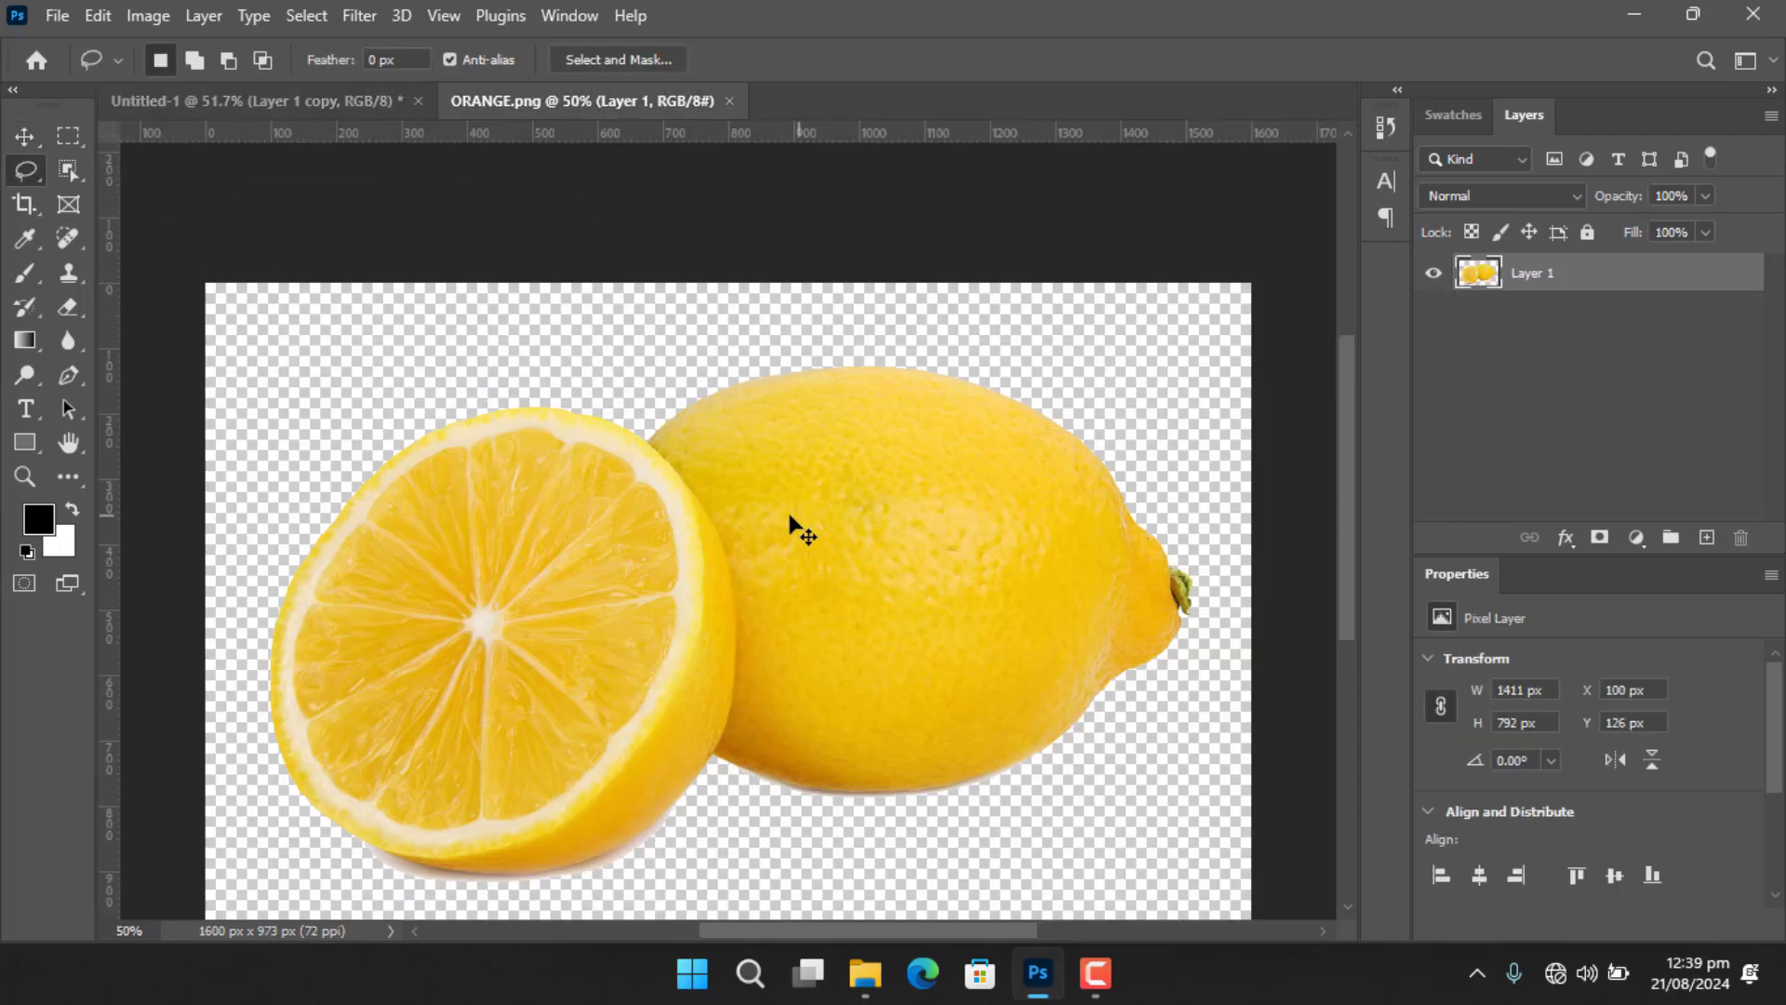
{"action": "mouse_move", "coordinate": [750, 353]}
{"action": "left_mouse_down"}
{"action": "mouse_move", "coordinate": [818, 594]}
{"action": "mouse_move", "coordinate": [941, 783]}
{"action": "mouse_move", "coordinate": [1044, 828]}
{"action": "mouse_move", "coordinate": [1177, 785]}
{"action": "mouse_move", "coordinate": [1259, 670]}
{"action": "mouse_move", "coordinate": [1241, 532]}
{"action": "mouse_move", "coordinate": [1077, 410]}
{"action": "mouse_move", "coordinate": [909, 334]}
{"action": "mouse_move", "coordinate": [768, 355]}
{"action": "left_mouse_up"}
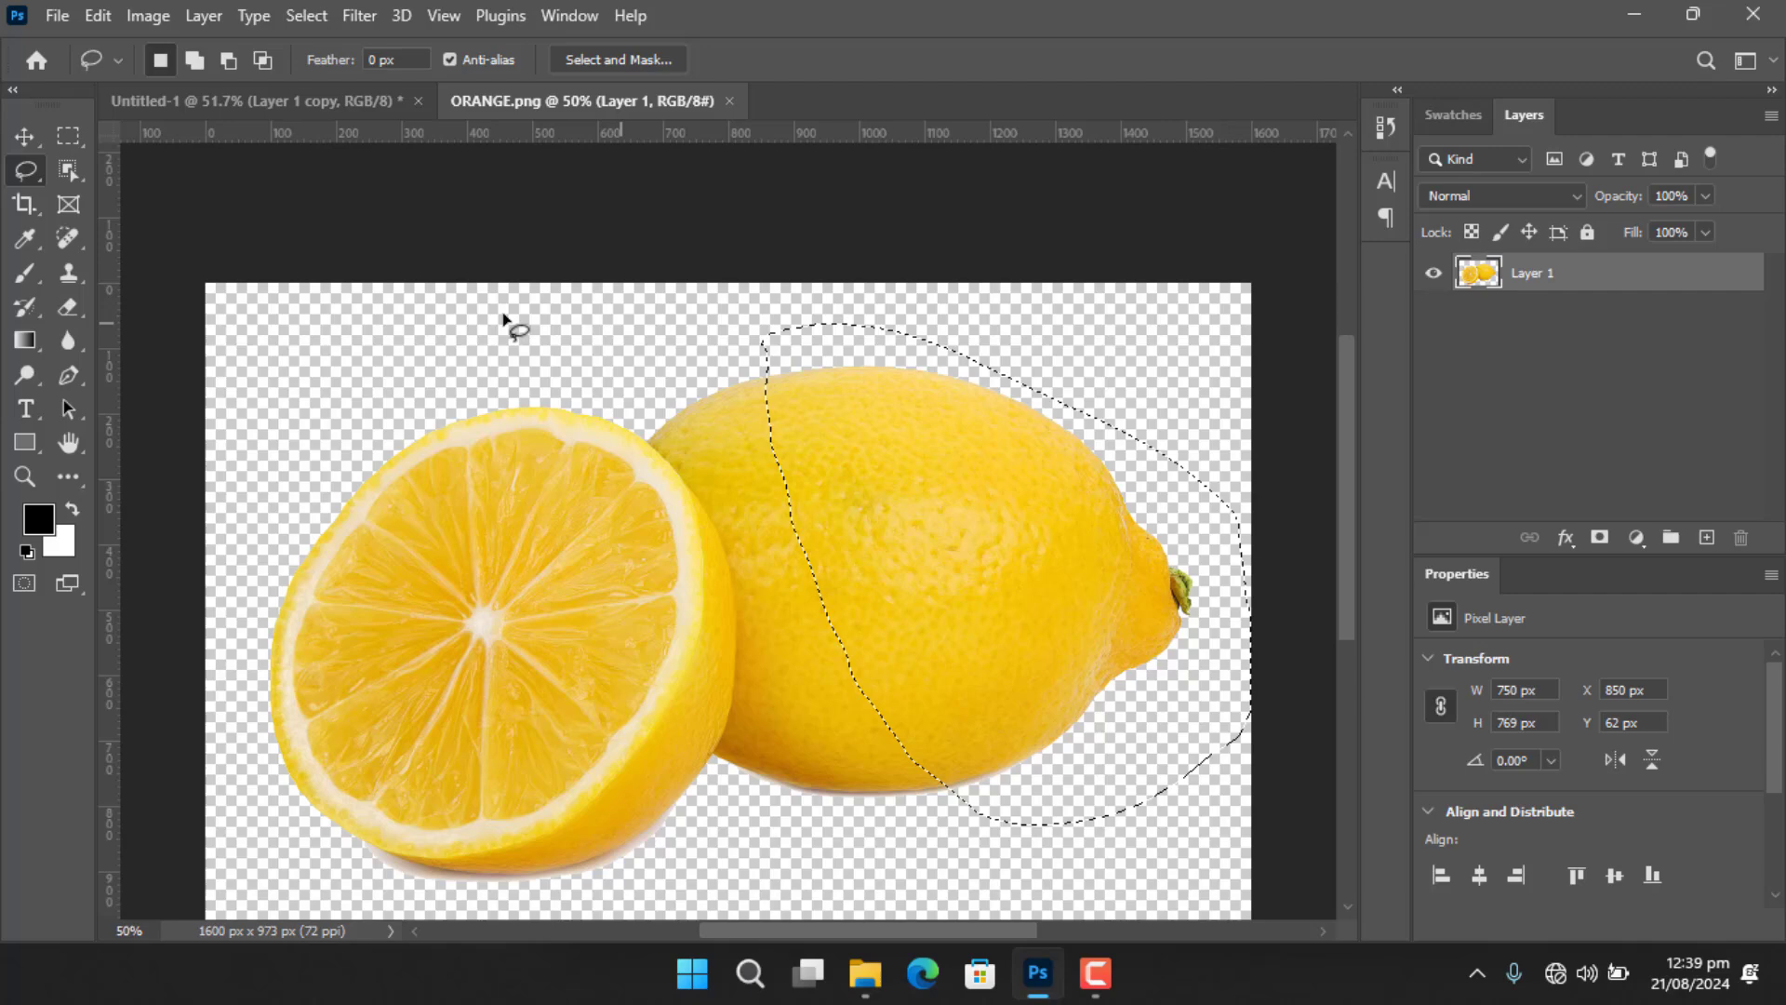
{"action": "left_click", "coordinate": [25, 136]}
{"action": "mouse_move", "coordinate": [1065, 558]}
{"action": "left_mouse_down"}
{"action": "mouse_move", "coordinate": [992, 583]}
{"action": "mouse_move", "coordinate": [630, 367]}
{"action": "mouse_move", "coordinate": [299, 110]}
{"action": "mouse_move", "coordinate": [577, 751]}
{"action": "left_mouse_up"}
{"action": "left_click_drag", "start_coordinate": [529, 612], "coordinate": [514, 707]}
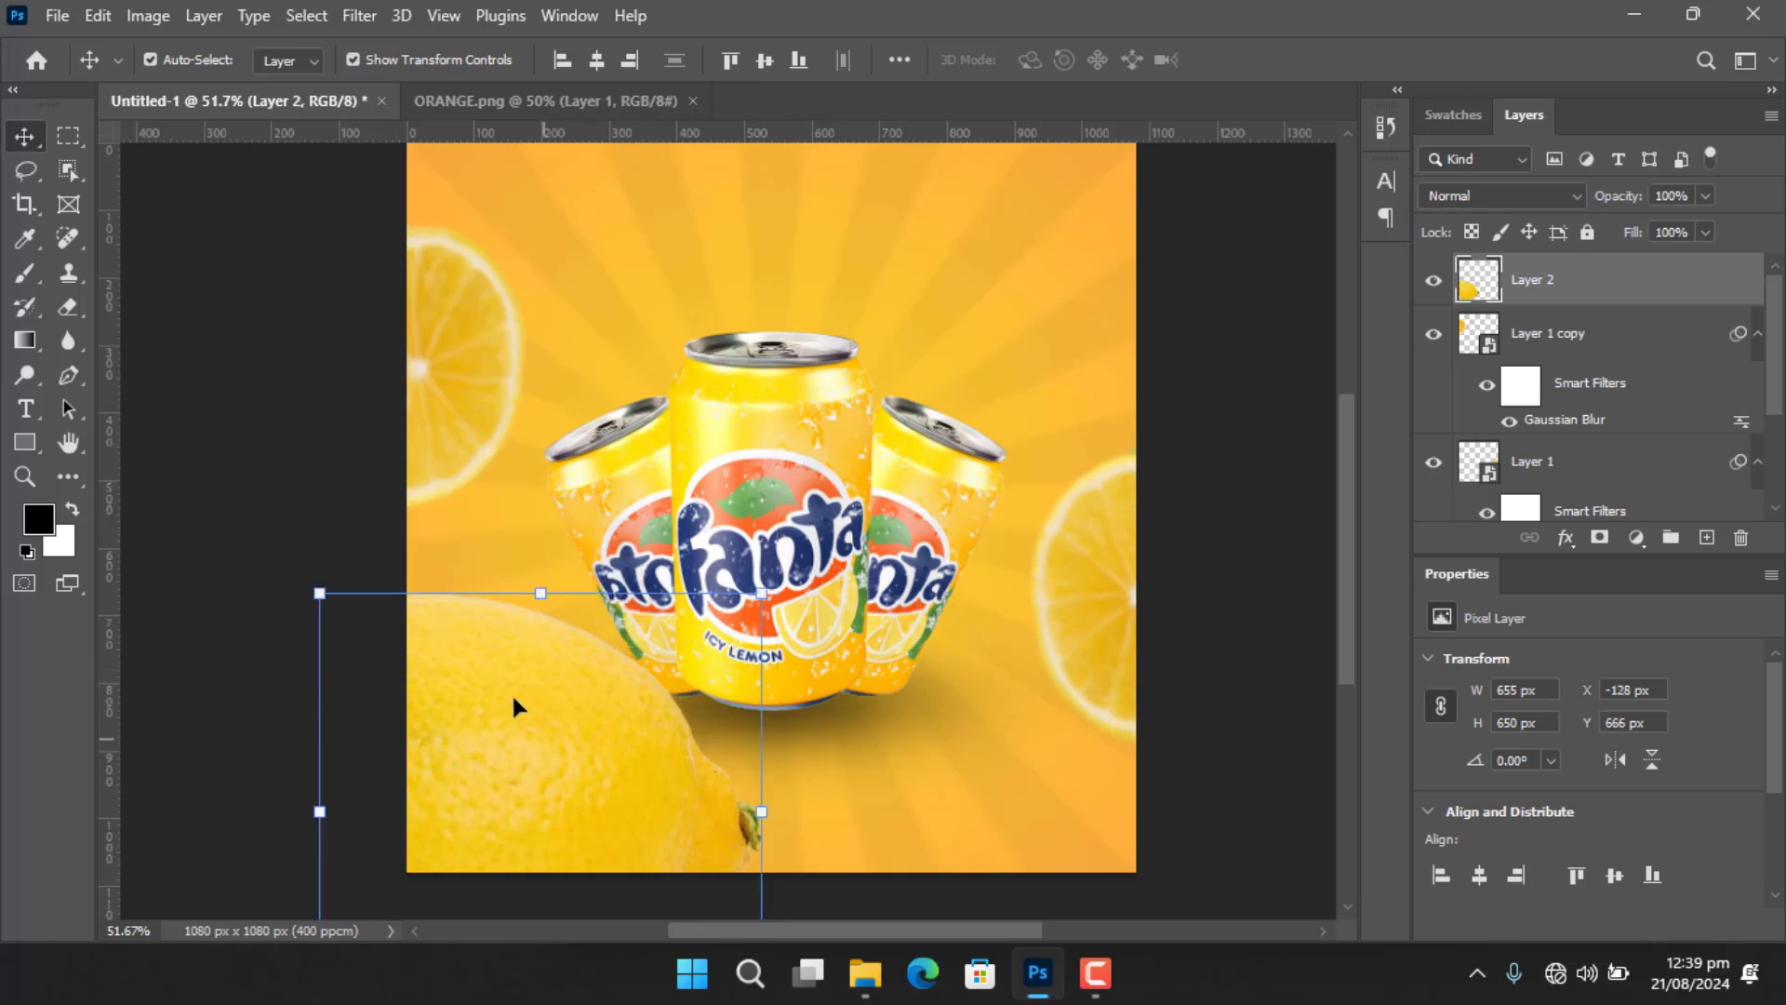
Scale the whole lemon to about 69%, rotate it about -44° and place it partly beyond the poster's lower left corner.
{"action": "scroll", "coordinate": [543, 765], "scroll_direction": "down", "scroll_amount": 5}
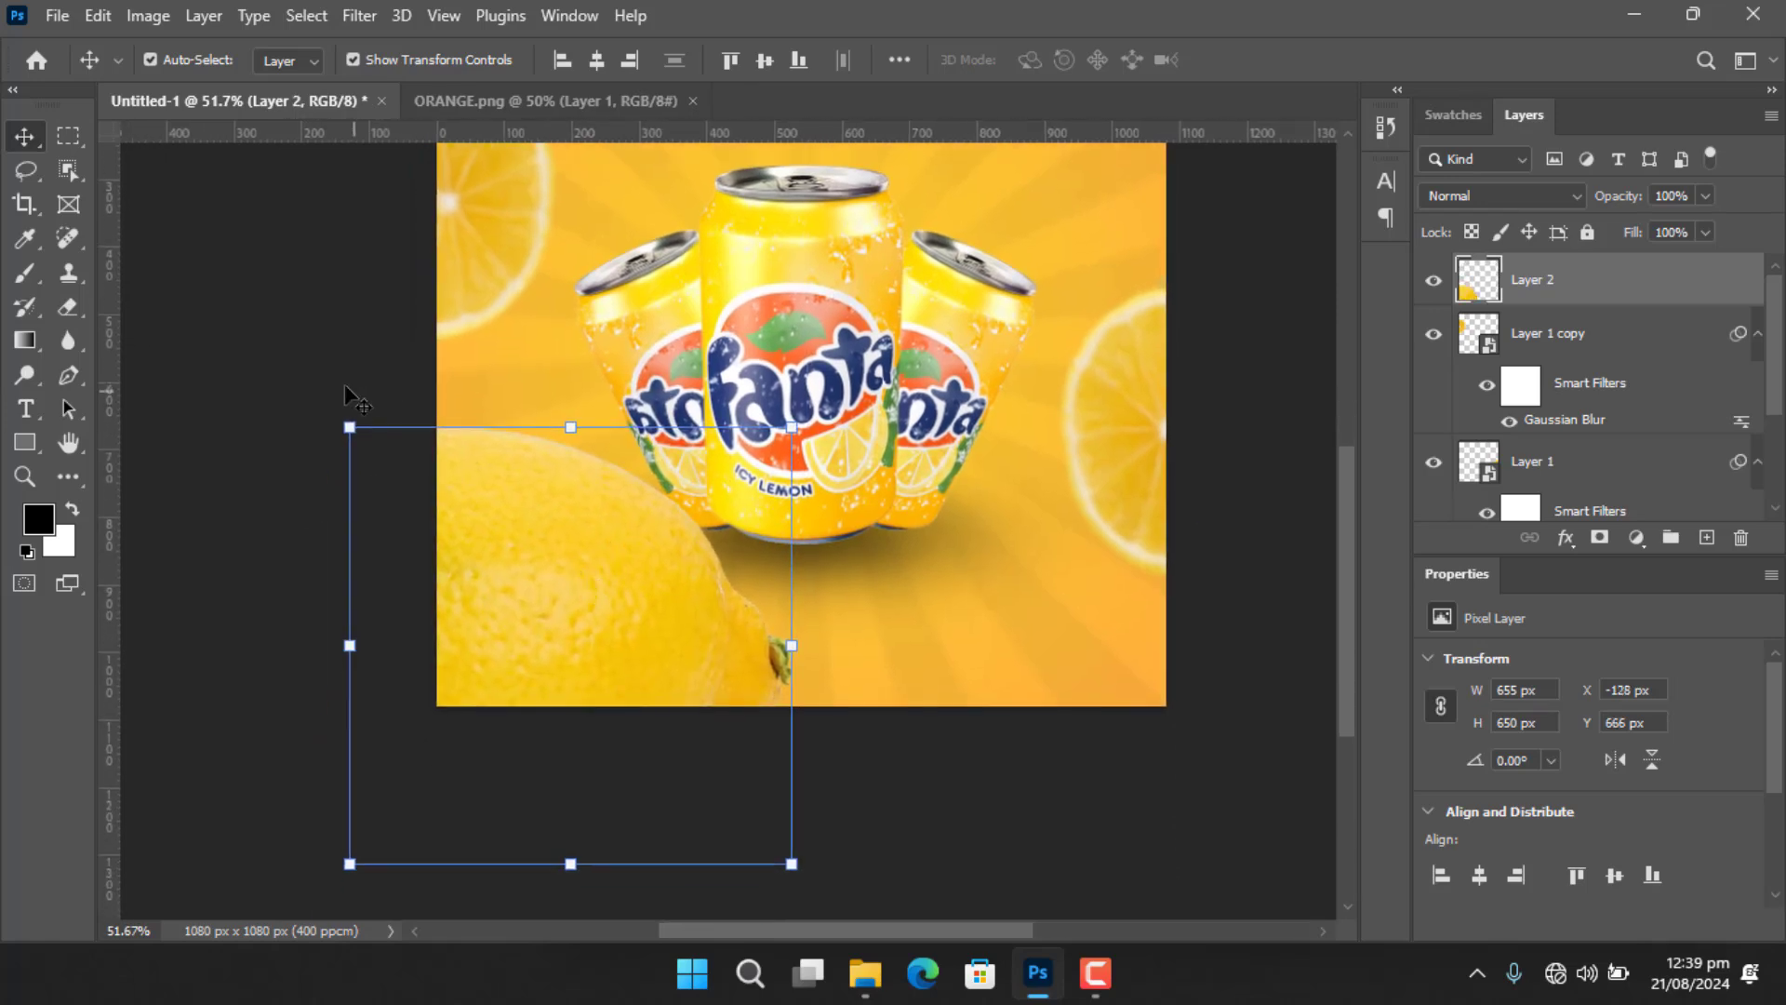
{"action": "left_click_drag", "start_coordinate": [323, 406], "coordinate": [344, 609]}
{"action": "left_click_drag", "start_coordinate": [596, 340], "coordinate": [544, 537]}
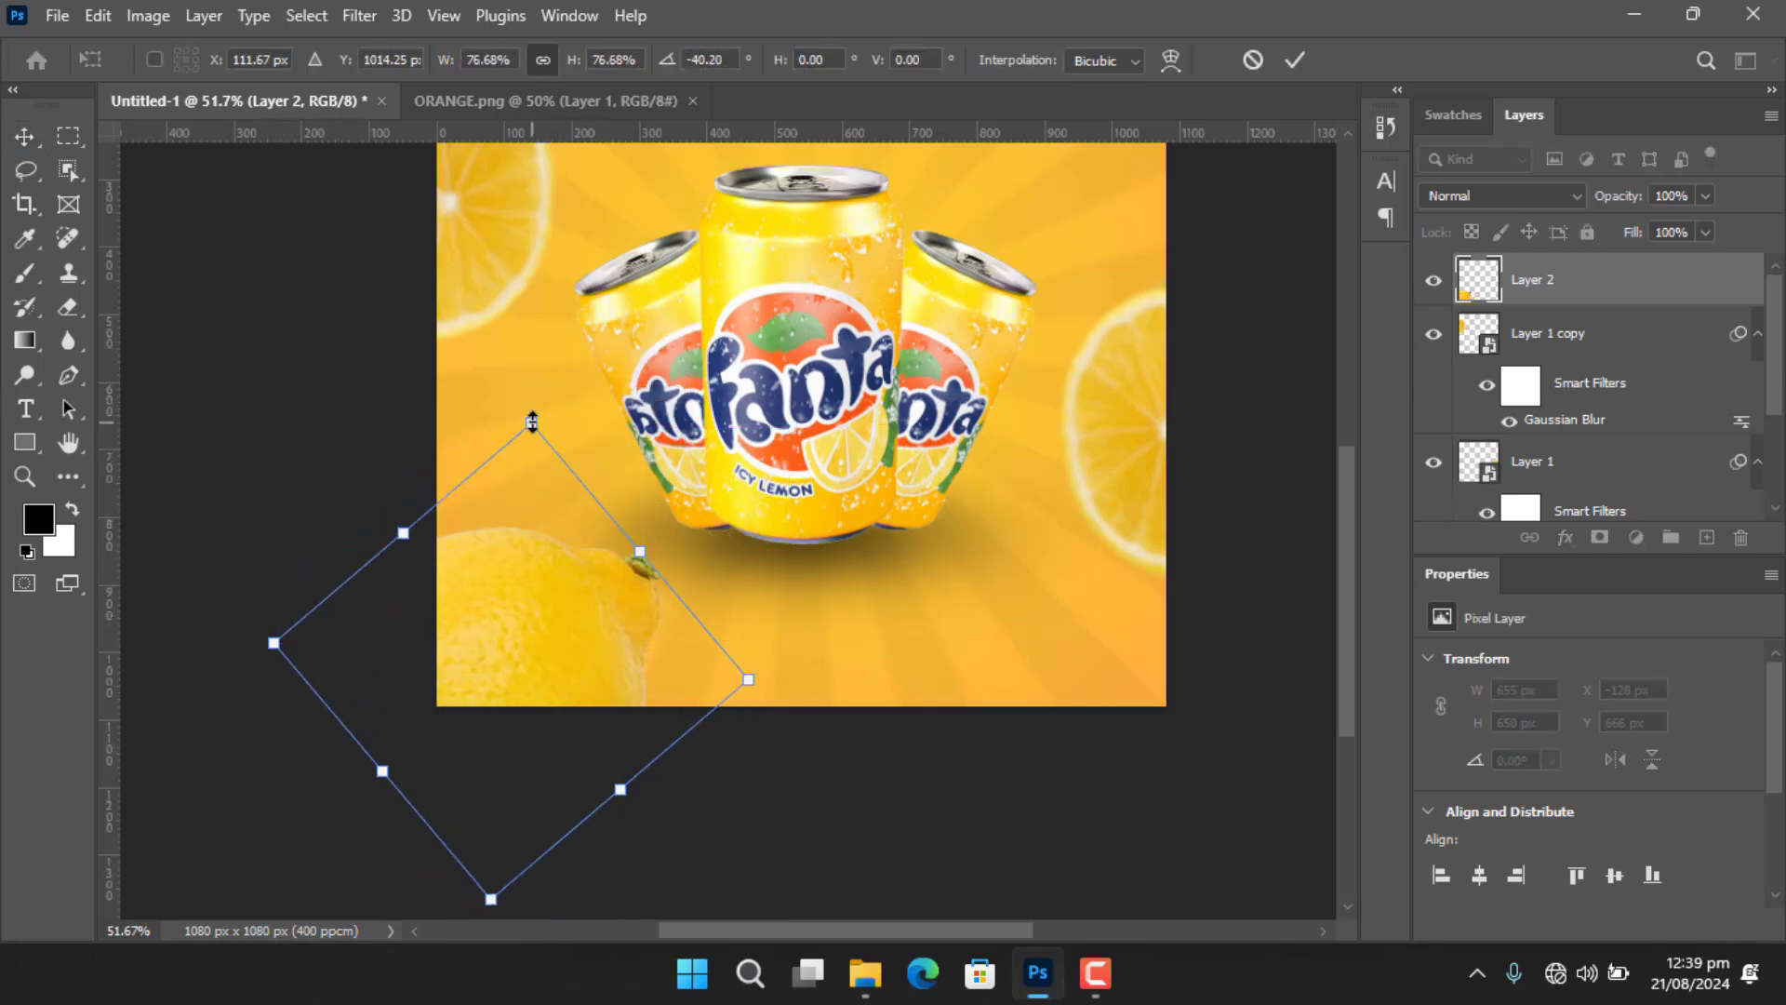
{"action": "left_click_drag", "start_coordinate": [531, 423], "coordinate": [528, 453]}
{"action": "left_click_drag", "start_coordinate": [266, 651], "coordinate": [279, 689]}
{"action": "left_click_drag", "start_coordinate": [518, 666], "coordinate": [546, 654]}
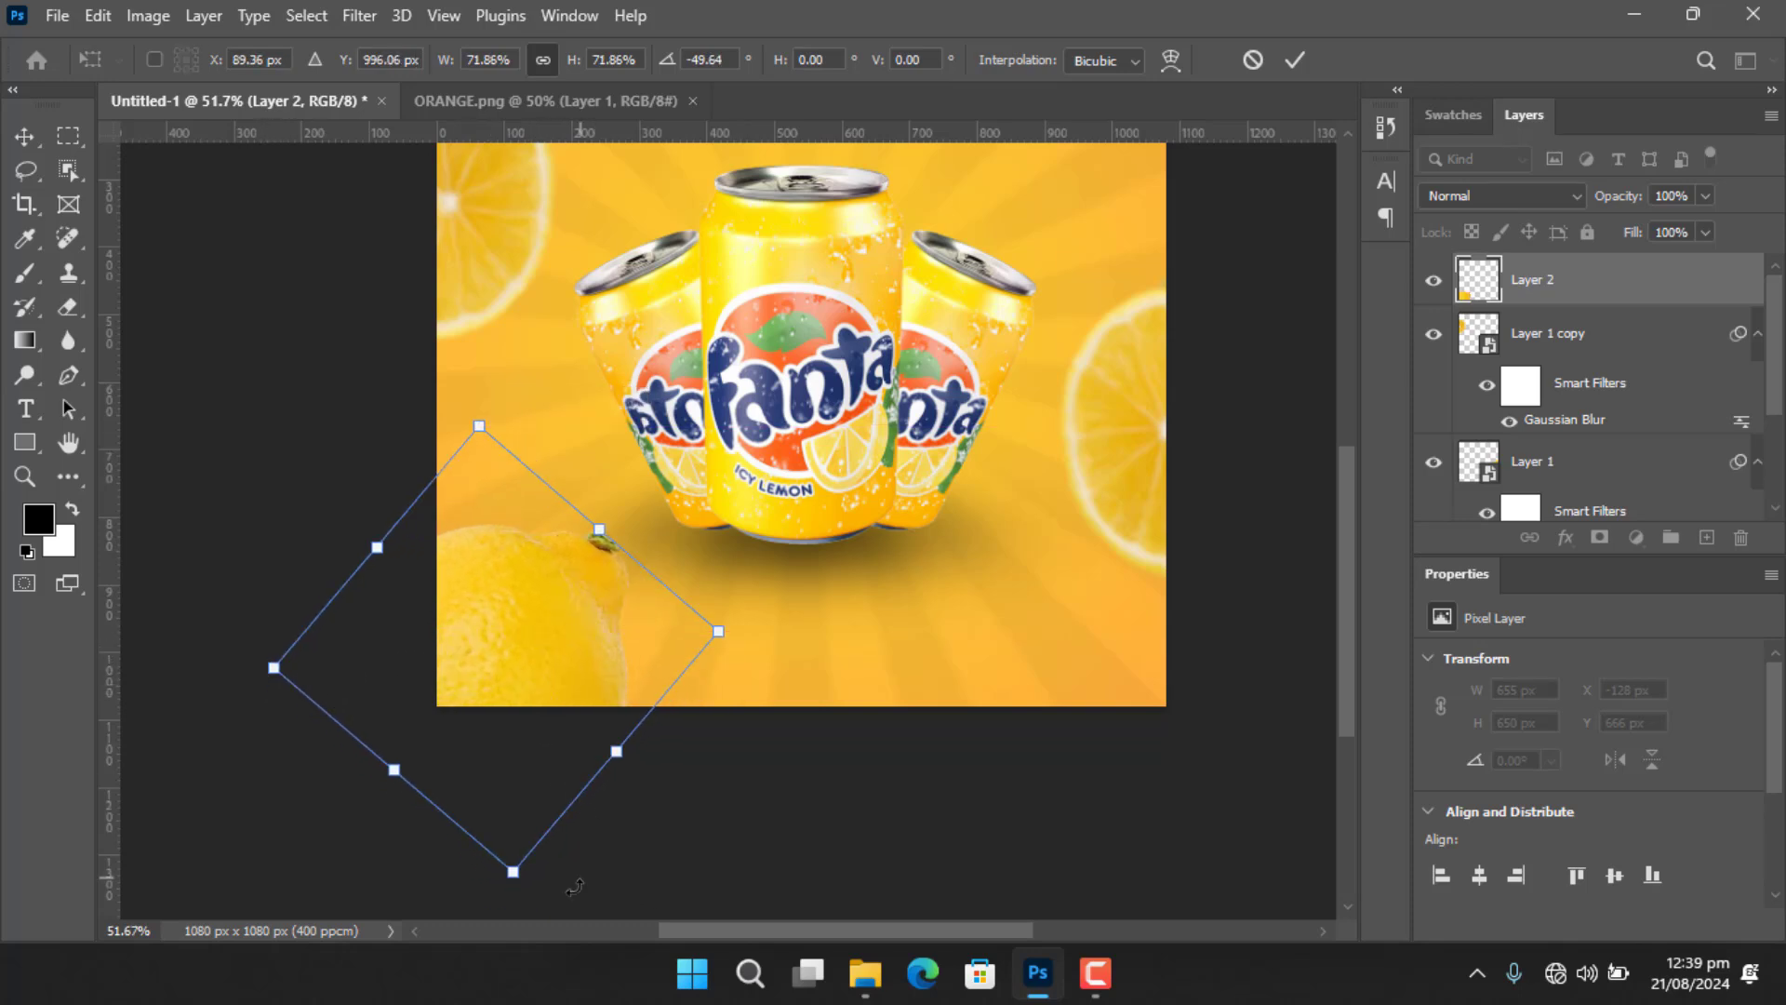
{"action": "left_click_drag", "start_coordinate": [532, 895], "coordinate": [503, 875]}
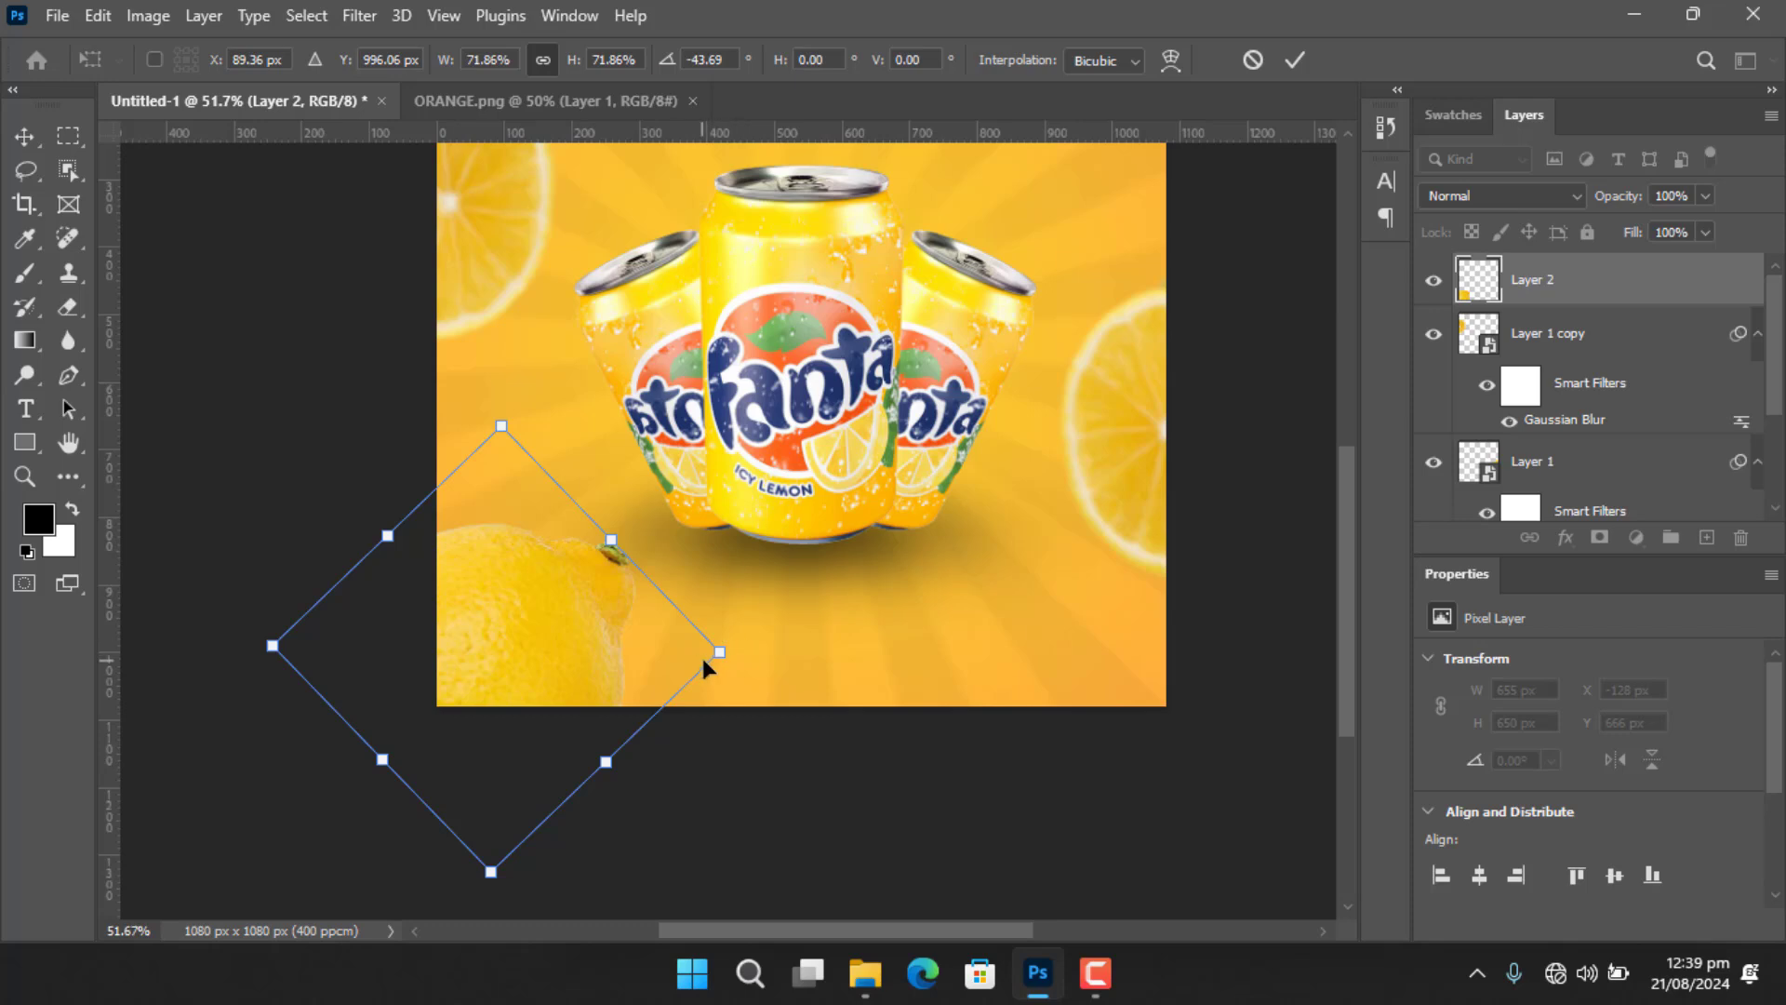
{"action": "left_click_drag", "start_coordinate": [713, 652], "coordinate": [701, 652]}
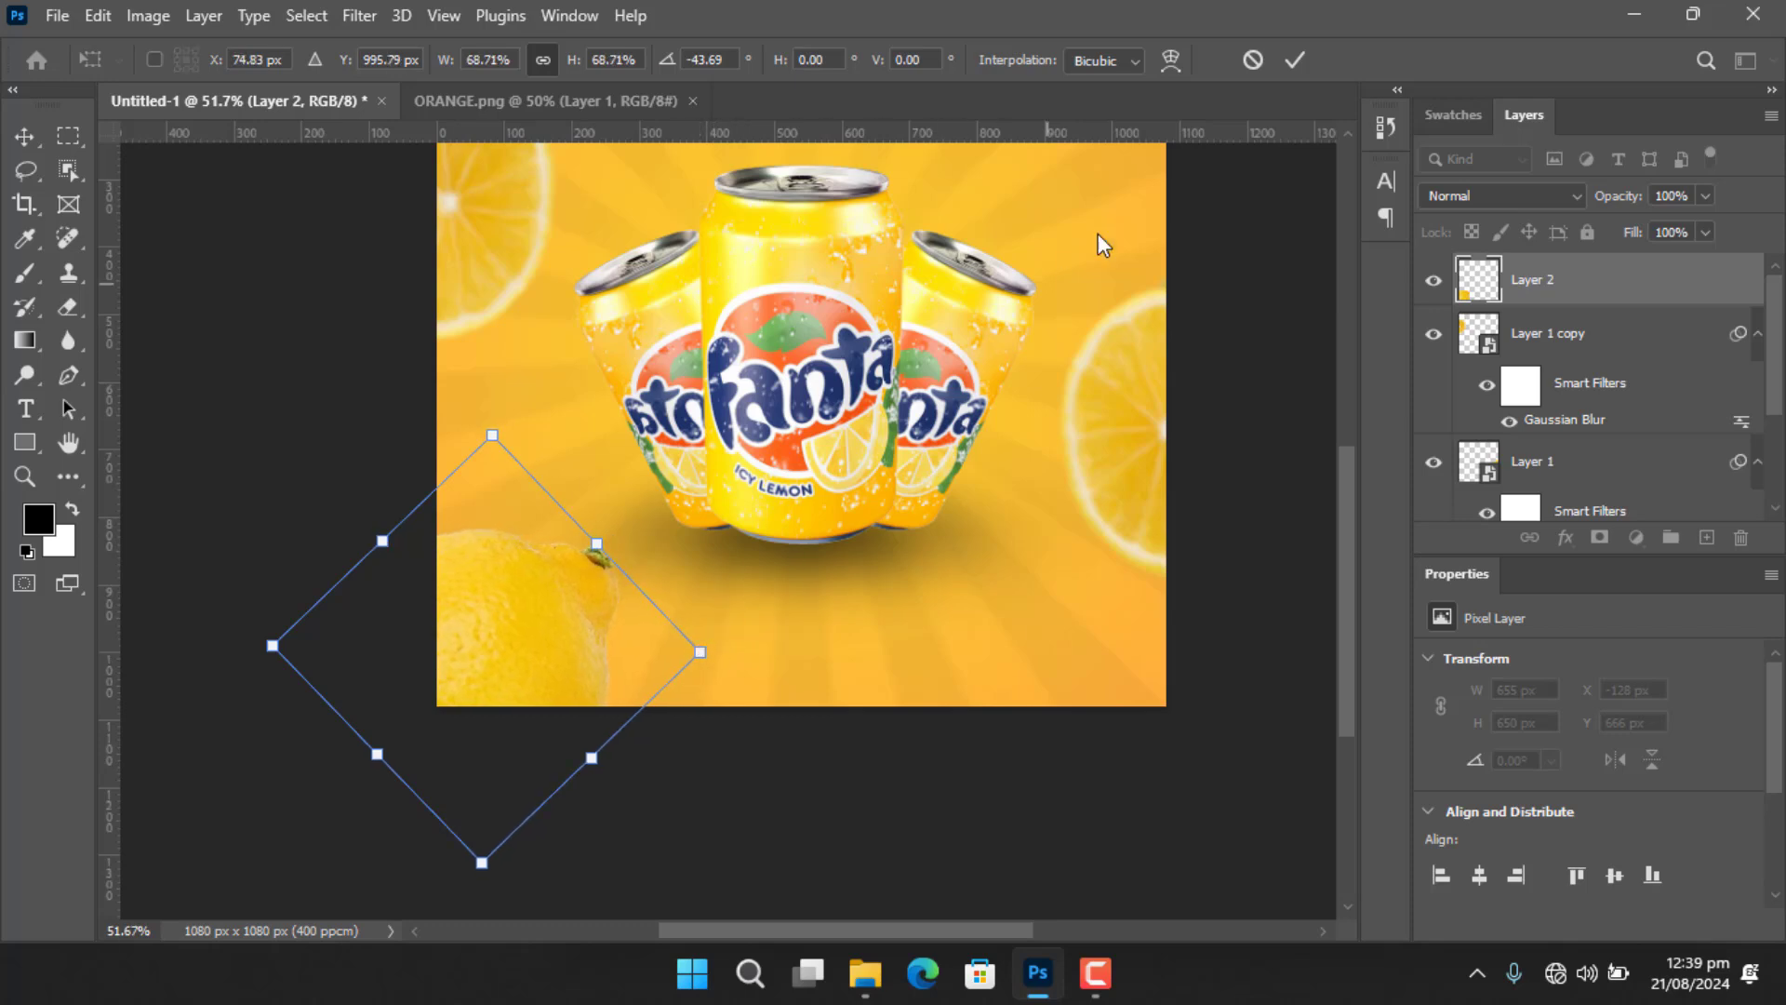
{"action": "left_click", "coordinate": [1302, 70]}
{"action": "scroll", "coordinate": [506, 387], "scroll_direction": "down", "scroll_amount": 2}
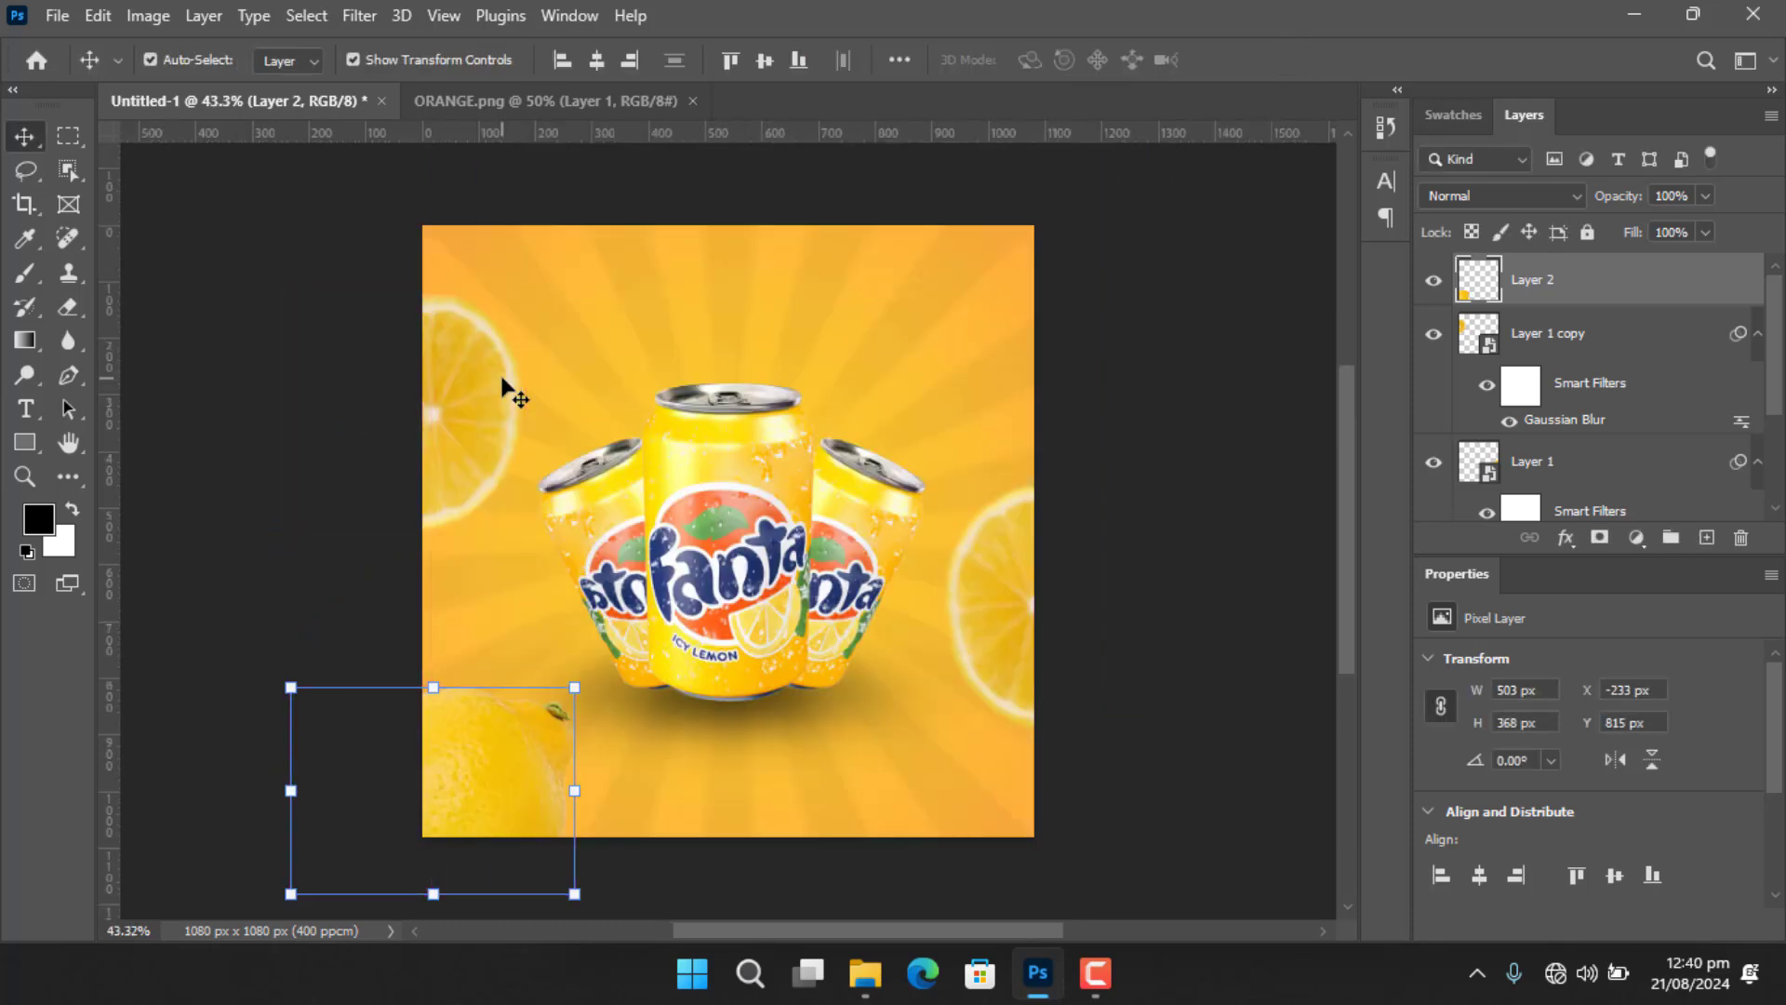
{"action": "left_click", "coordinate": [1125, 511]}
{"action": "scroll", "coordinate": [326, 483], "scroll_direction": "up", "scroll_amount": 1}
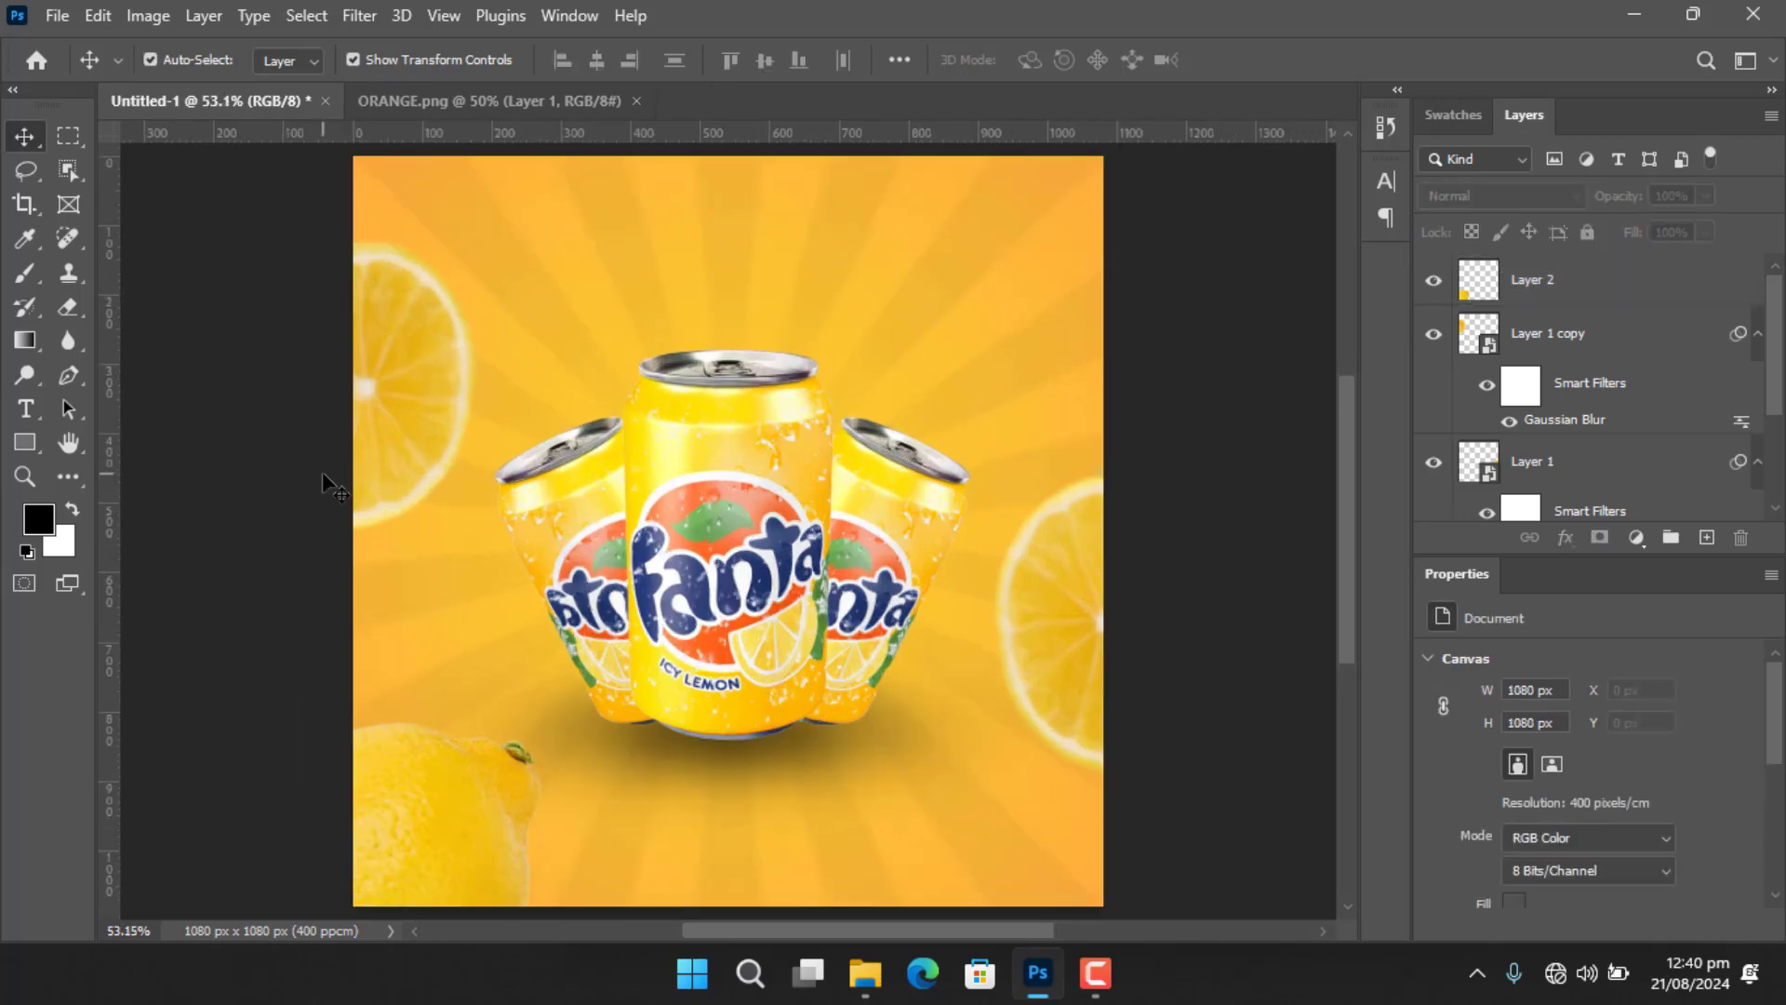
Convert the whole-lemon layer to a smart object and apply a 3.6-pixel Gaussian Blur to it.
{"action": "left_click", "coordinate": [456, 810]}
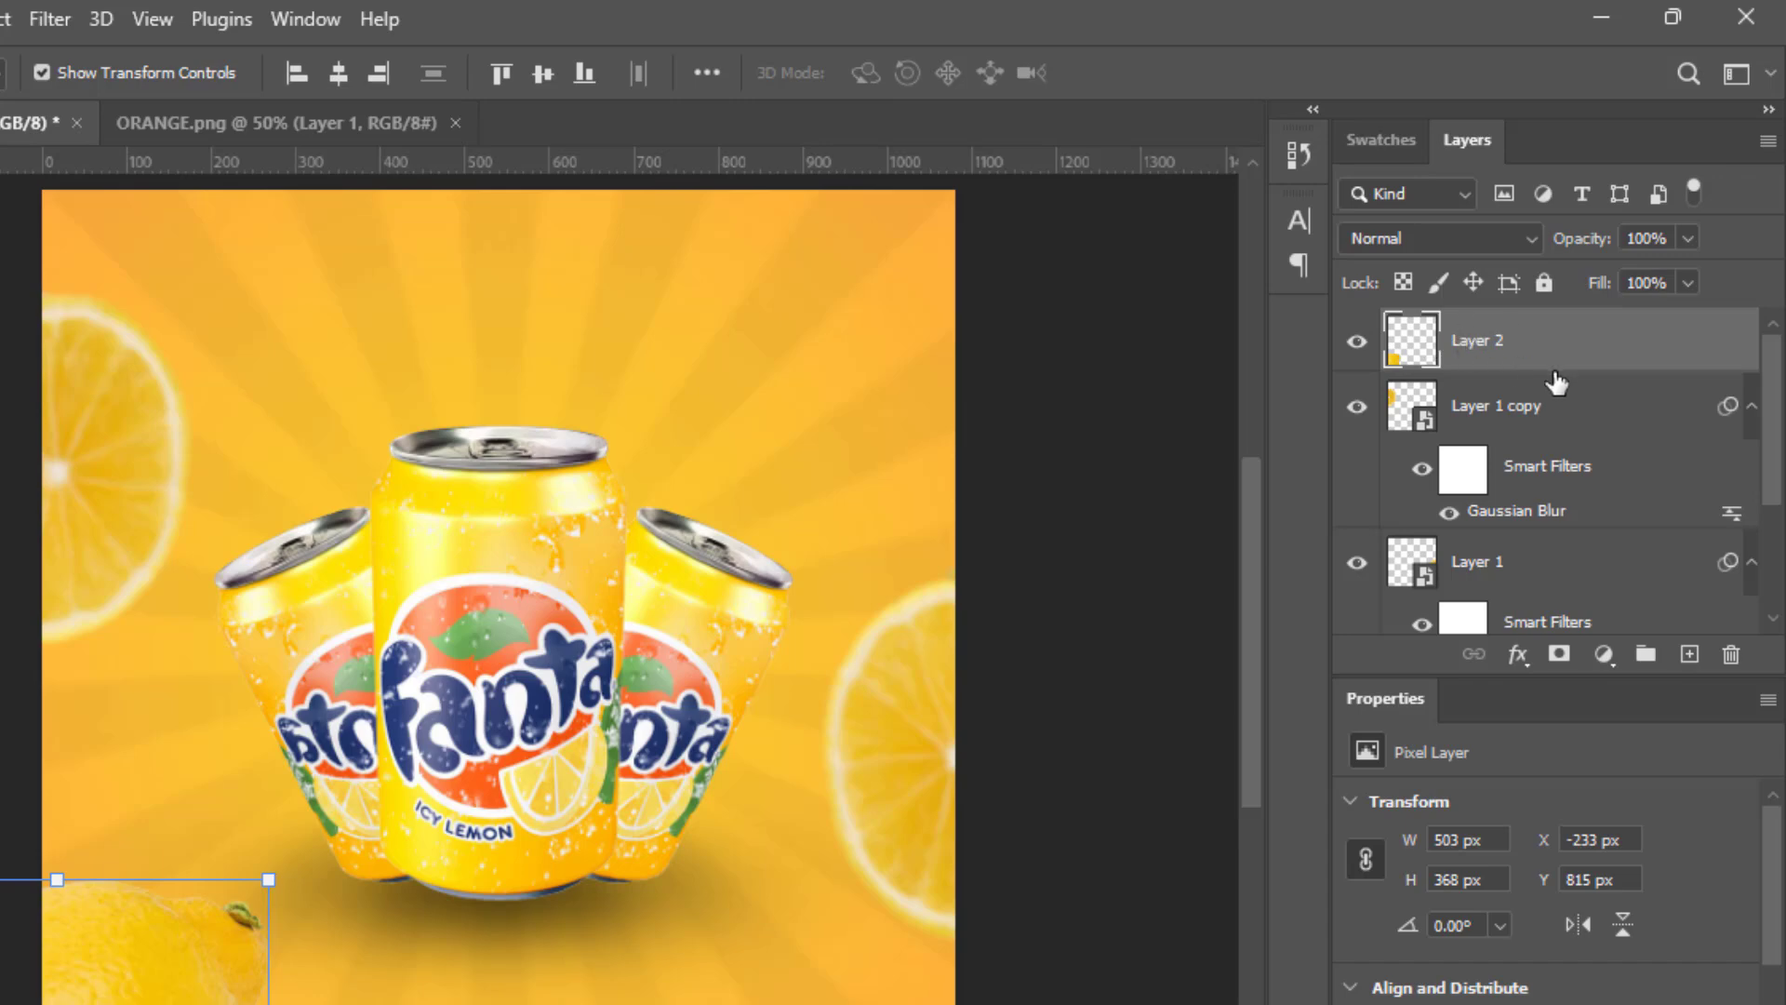
{"action": "right_click", "coordinate": [1563, 344]}
{"action": "left_click", "coordinate": [1425, 484]}
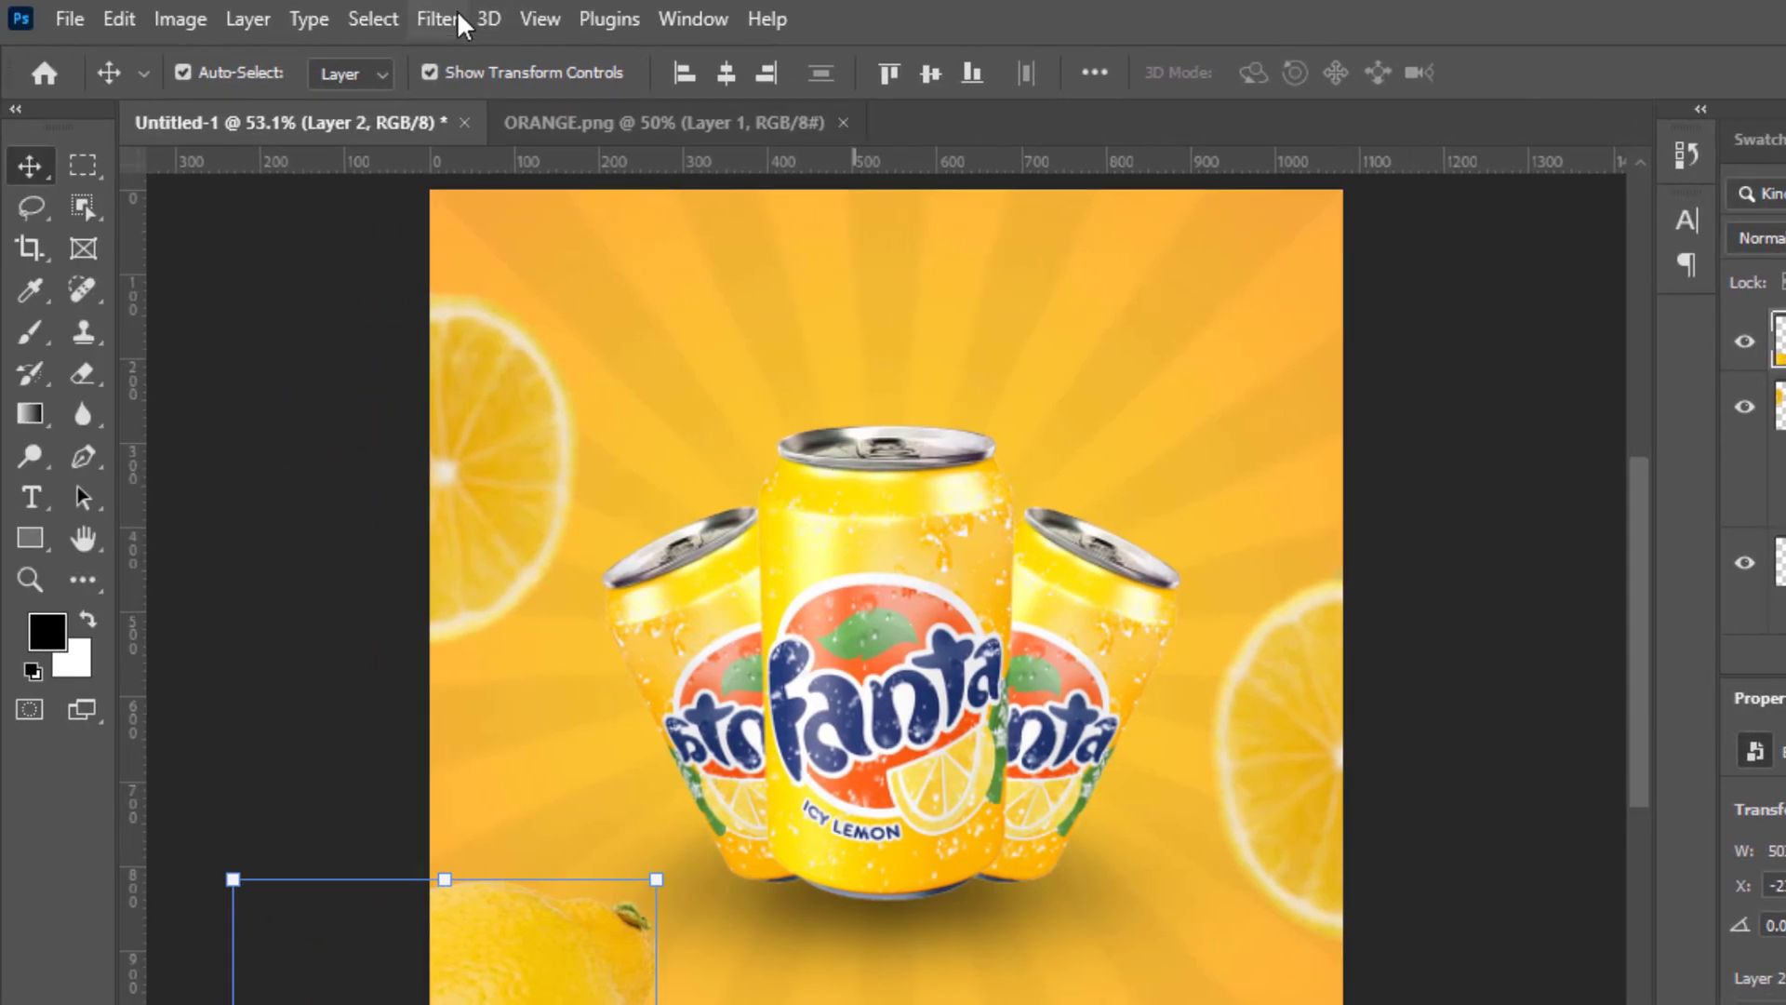
{"action": "left_click", "coordinate": [444, 19]}
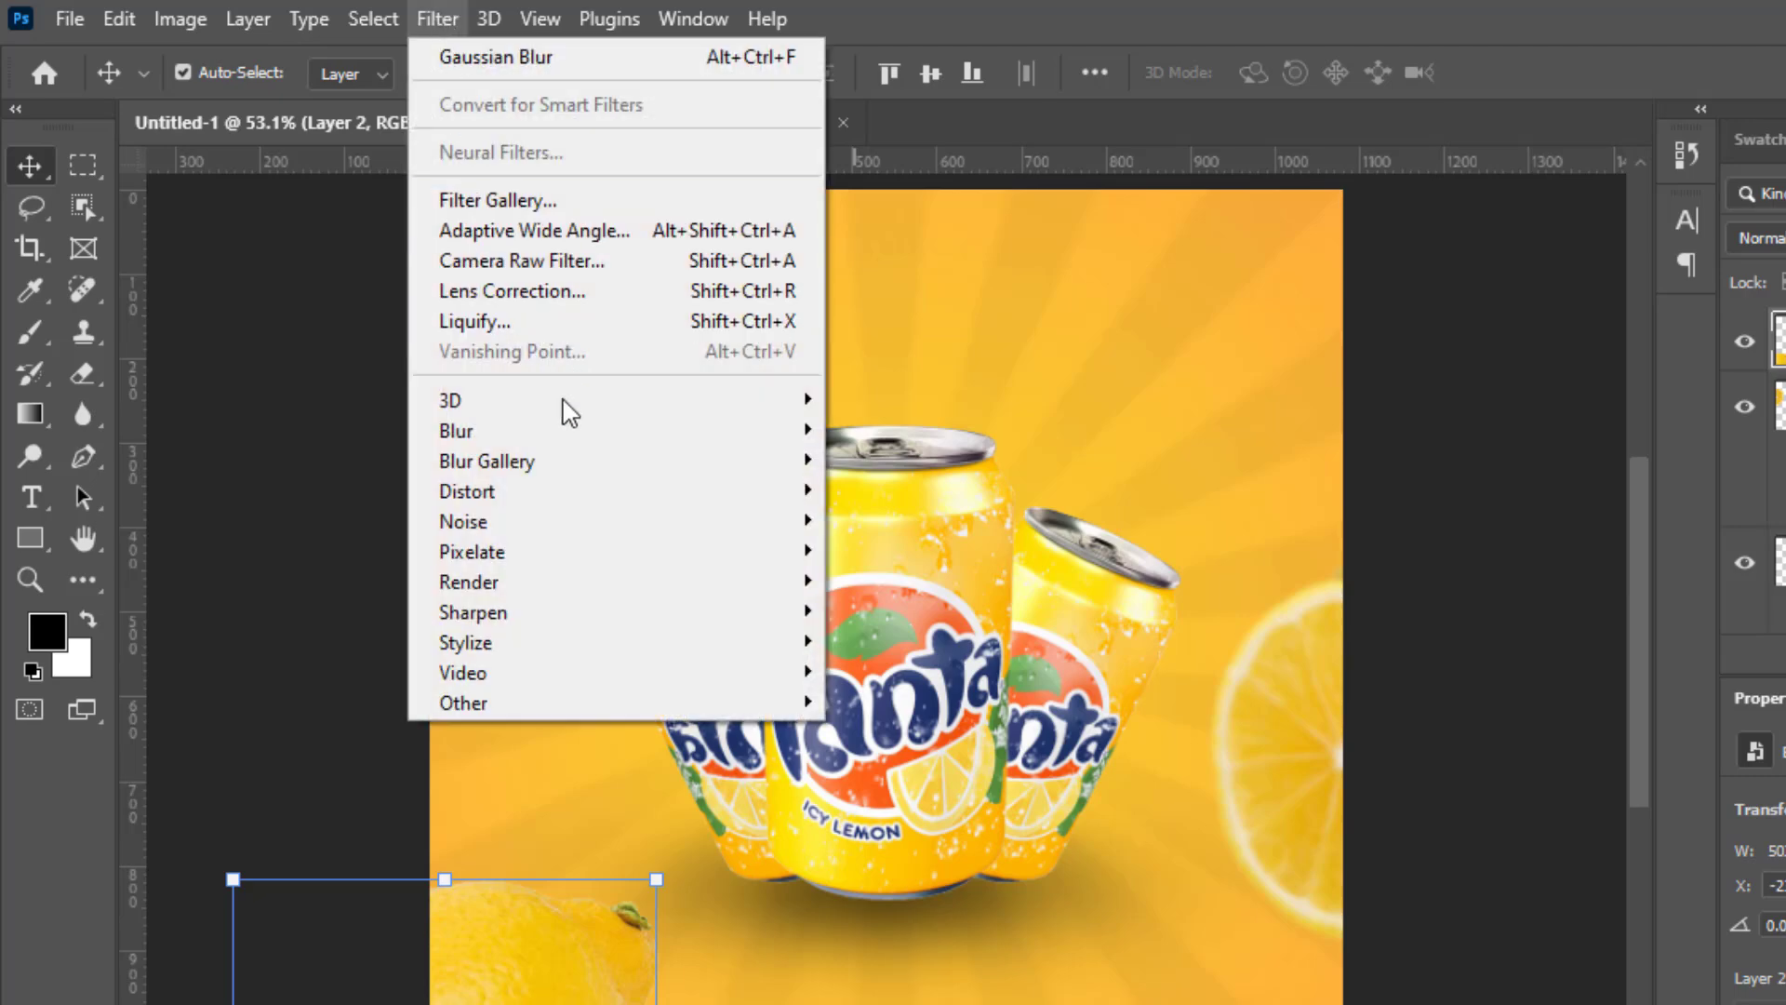
{"action": "mouse_move", "coordinate": [768, 430]}
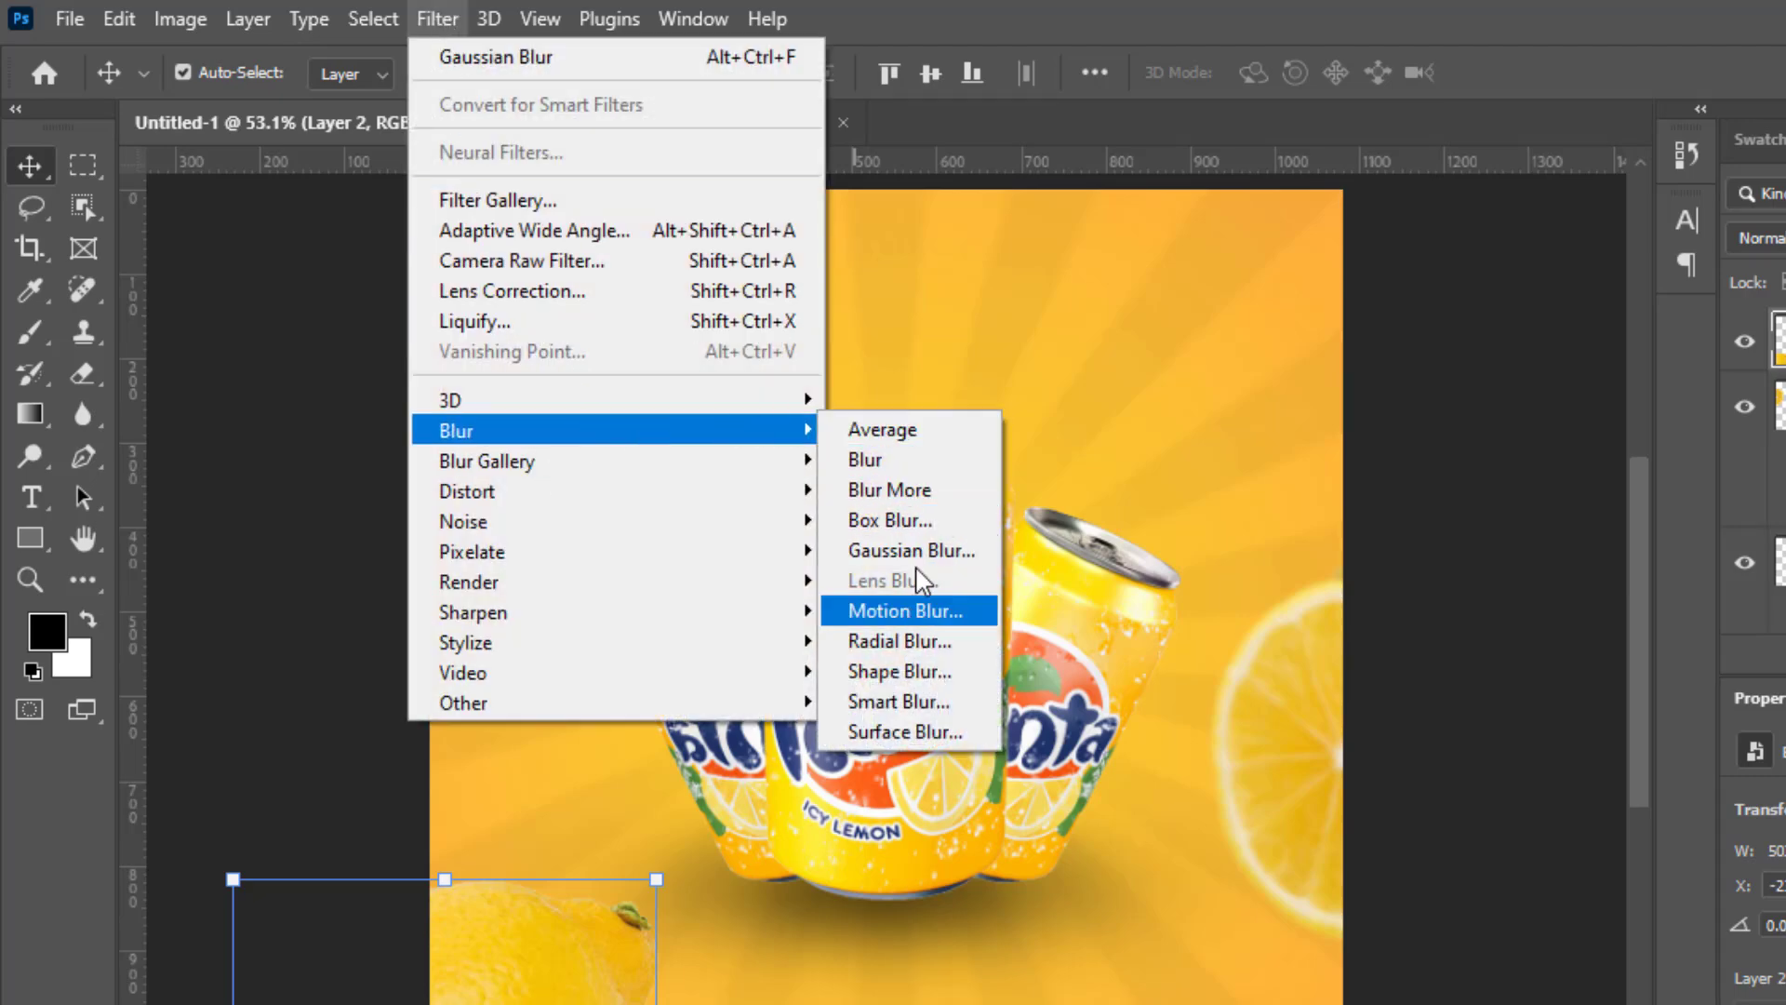
{"action": "left_click", "coordinate": [935, 553]}
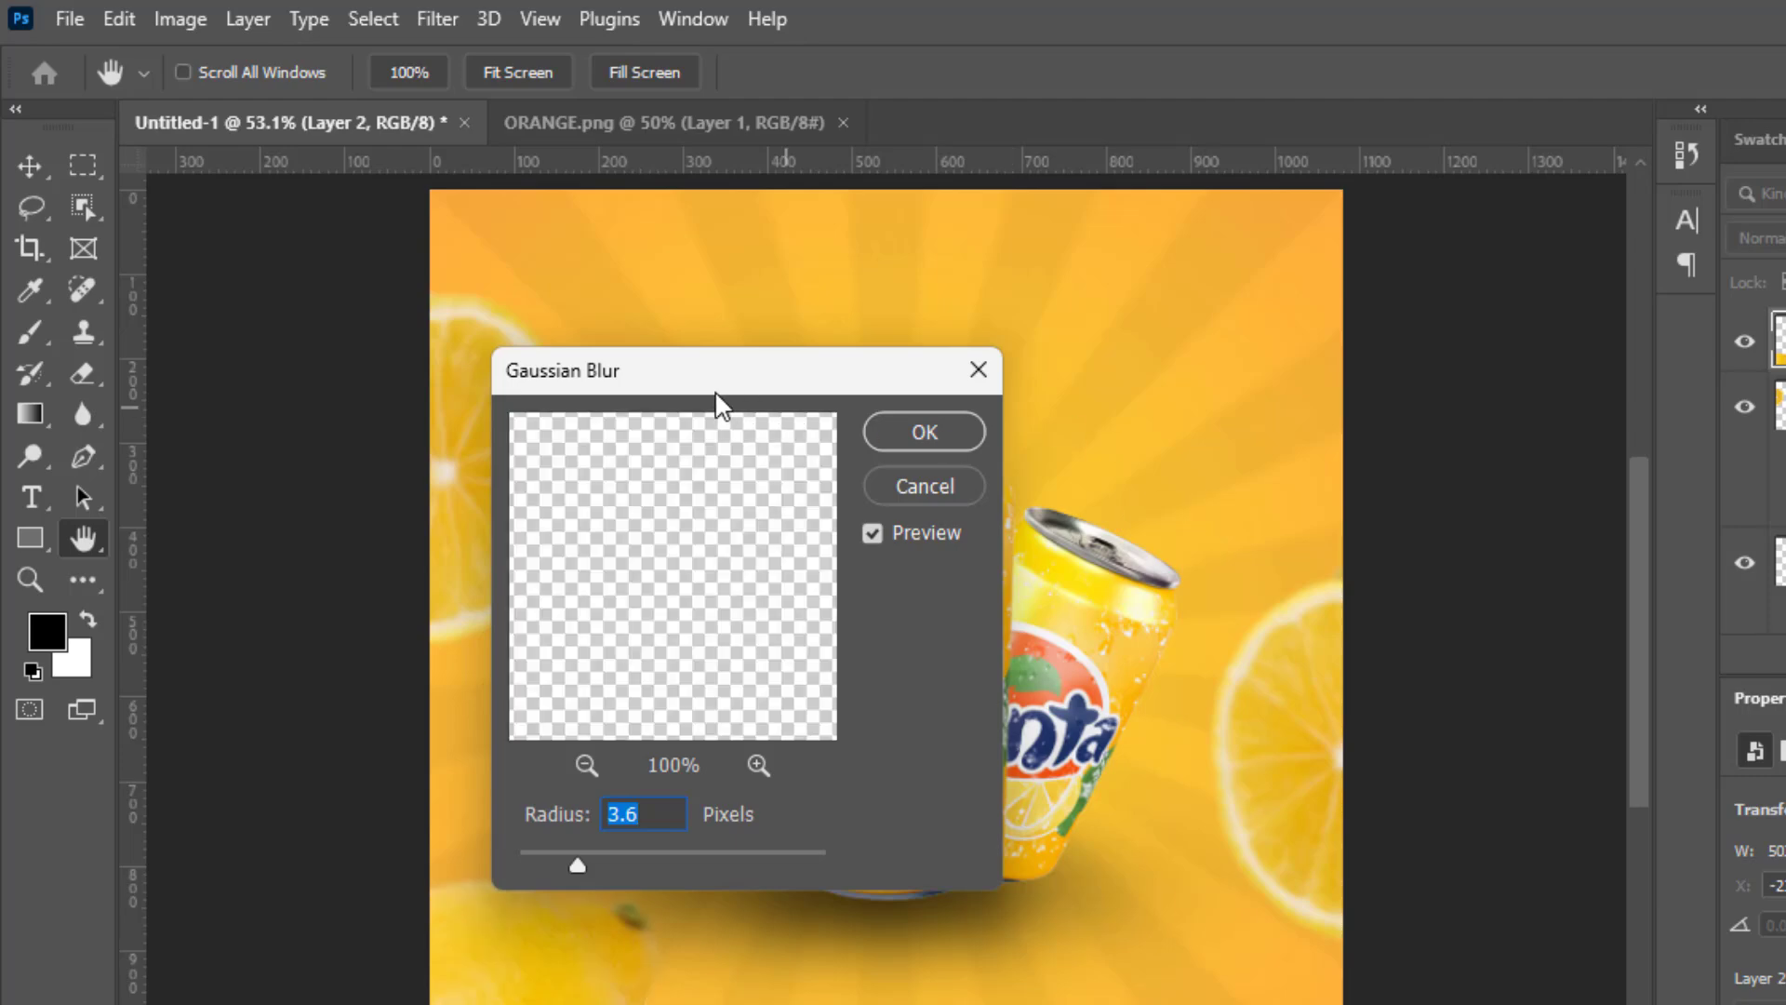
{"action": "left_click_drag", "start_coordinate": [888, 420], "coordinate": [1242, 346]}
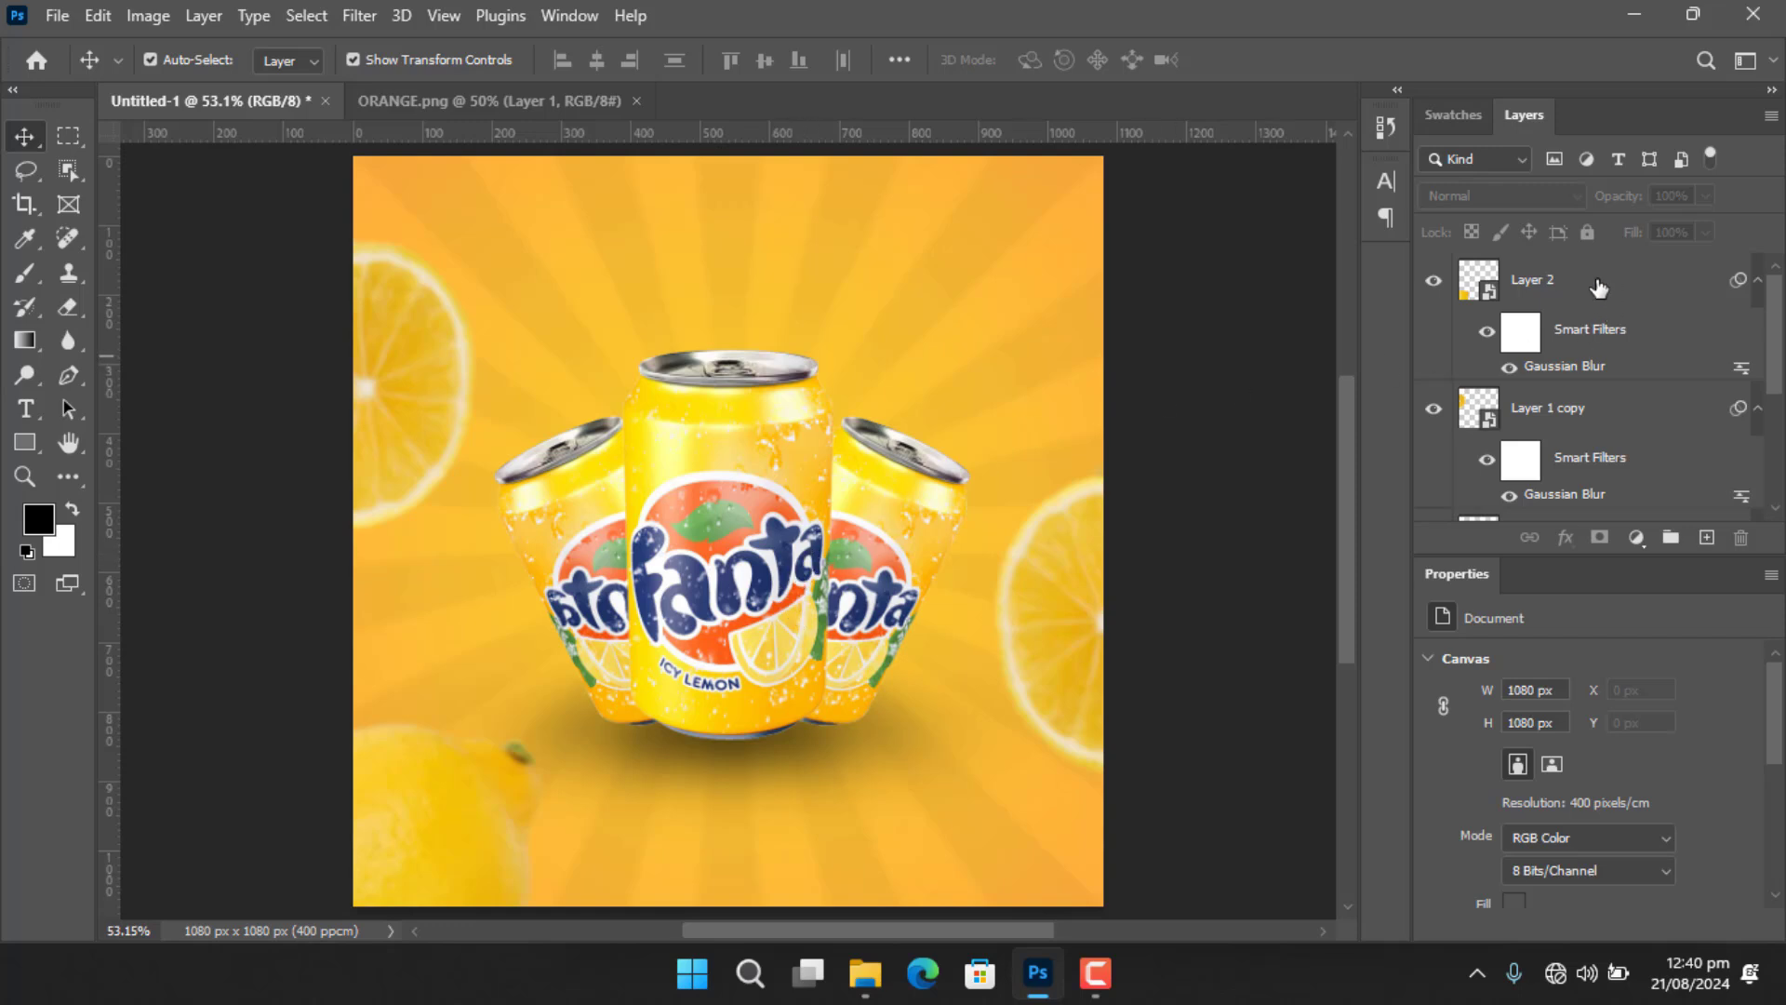
Group the three blurred lemon layers, from Layer 2 down to Layer 1, and name the group ORANGES.
{"action": "left_click", "coordinate": [1599, 289]}
{"action": "scroll", "coordinate": [1765, 444], "scroll_direction": "down", "scroll_amount": 5}
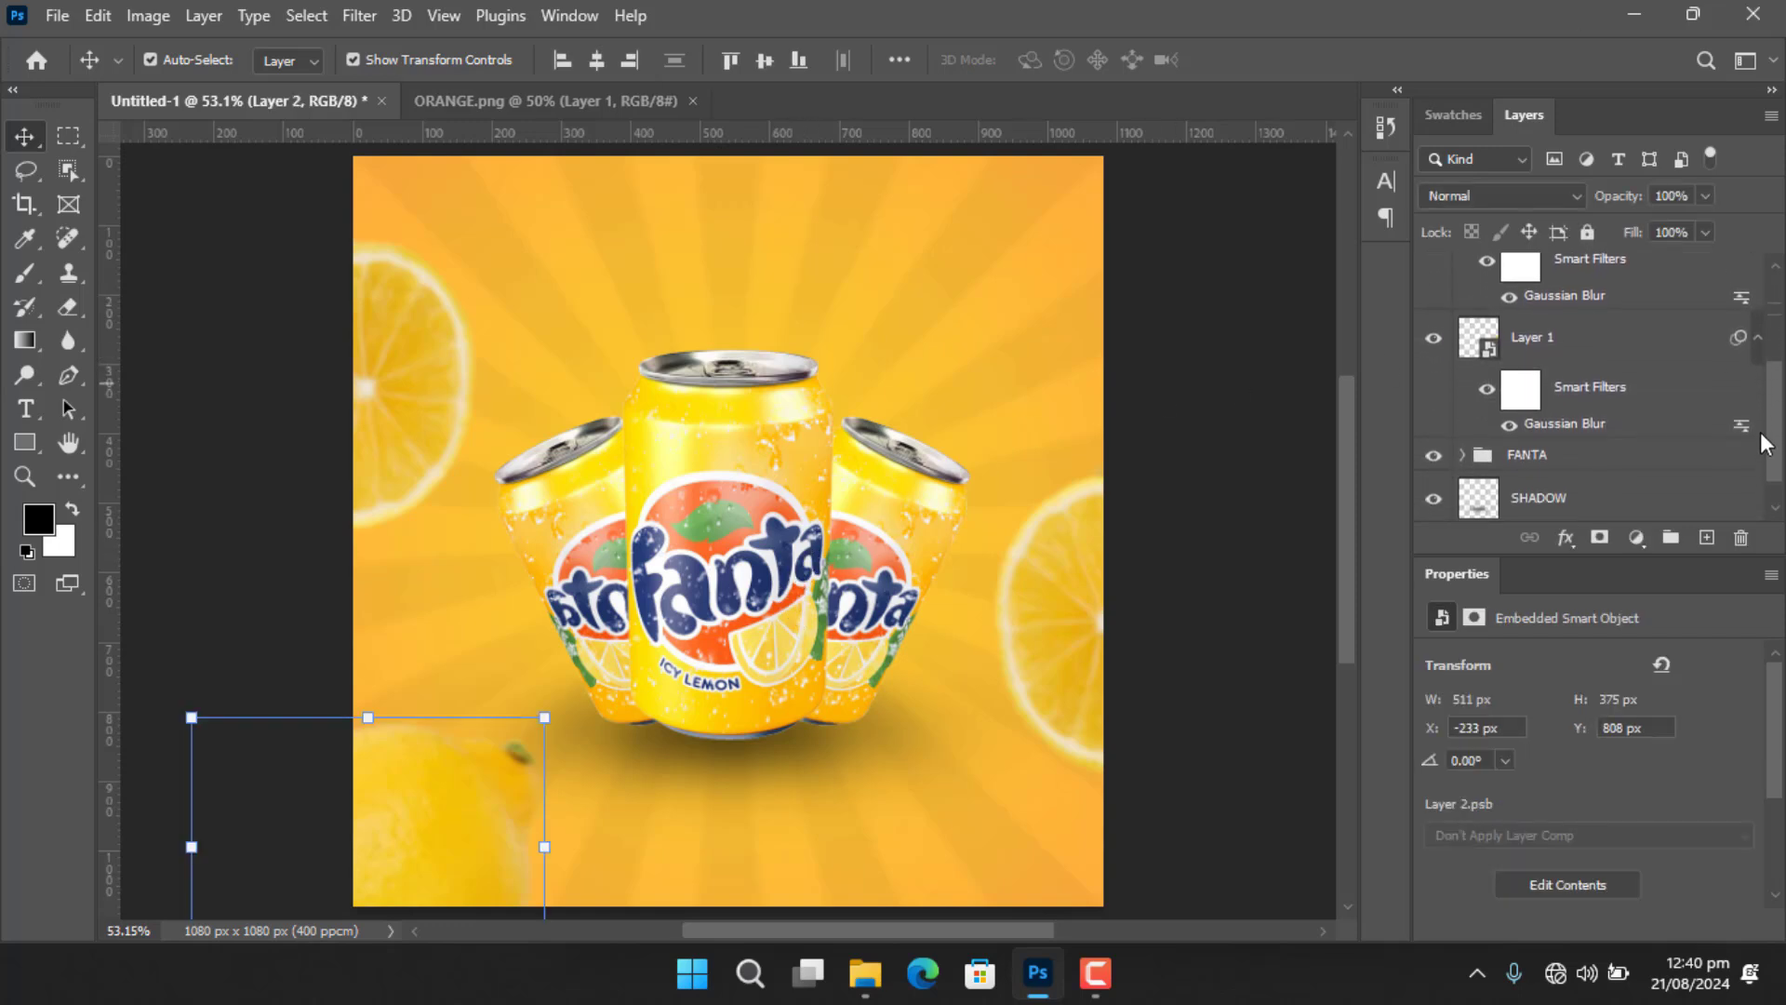
{"action": "scroll", "coordinate": [1765, 443], "scroll_direction": "down", "scroll_amount": 1}
{"action": "left_click", "coordinate": [1488, 321]}
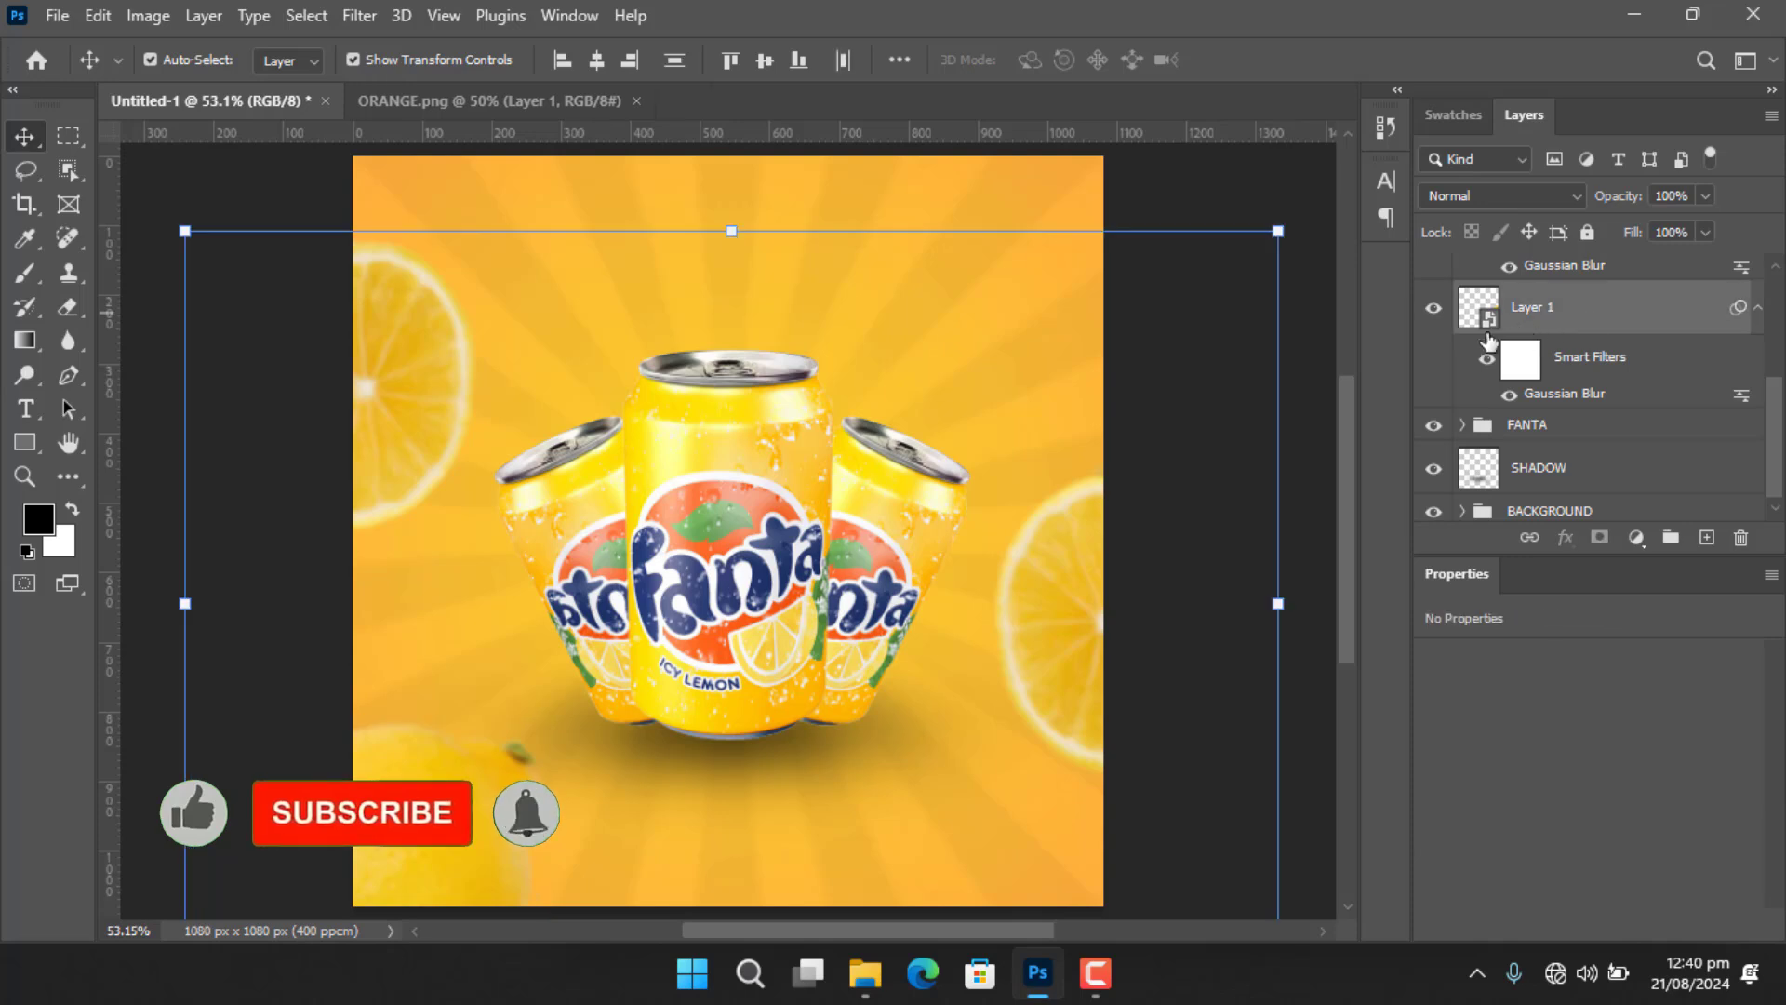
{"action": "key", "text": "ctrl+g"}
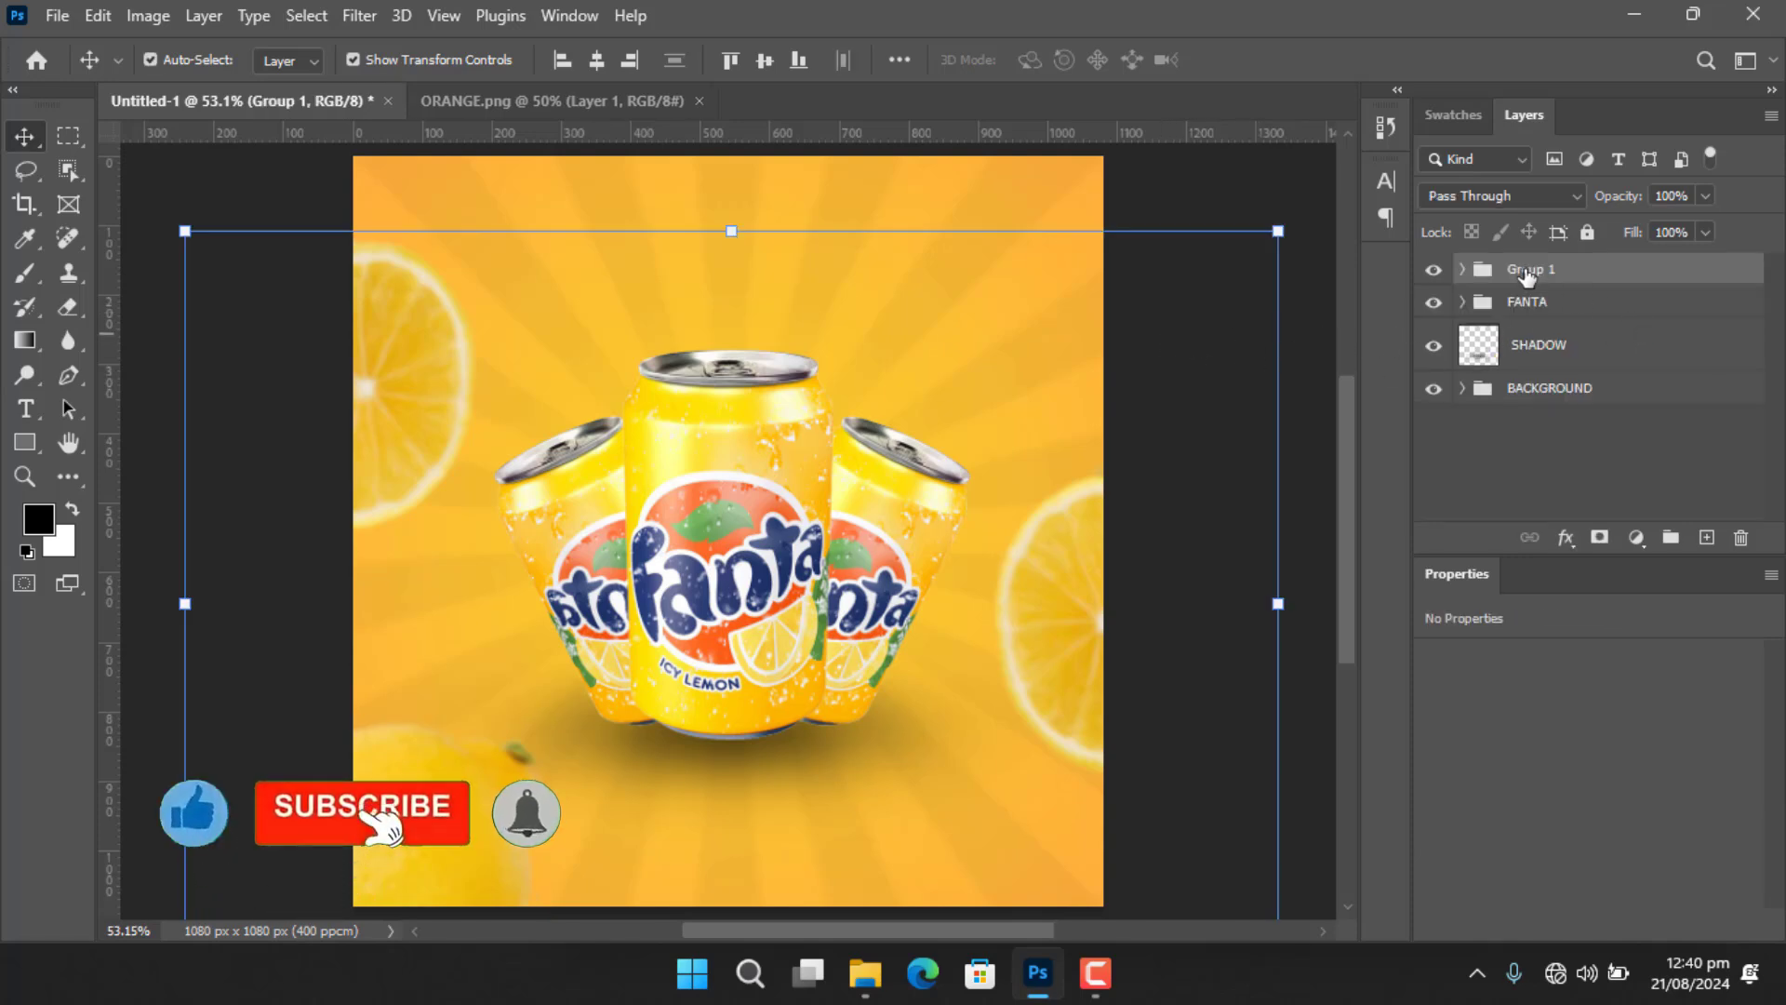
{"action": "double_click", "coordinate": [1527, 270]}
{"action": "type", "text": "PRANGES"}
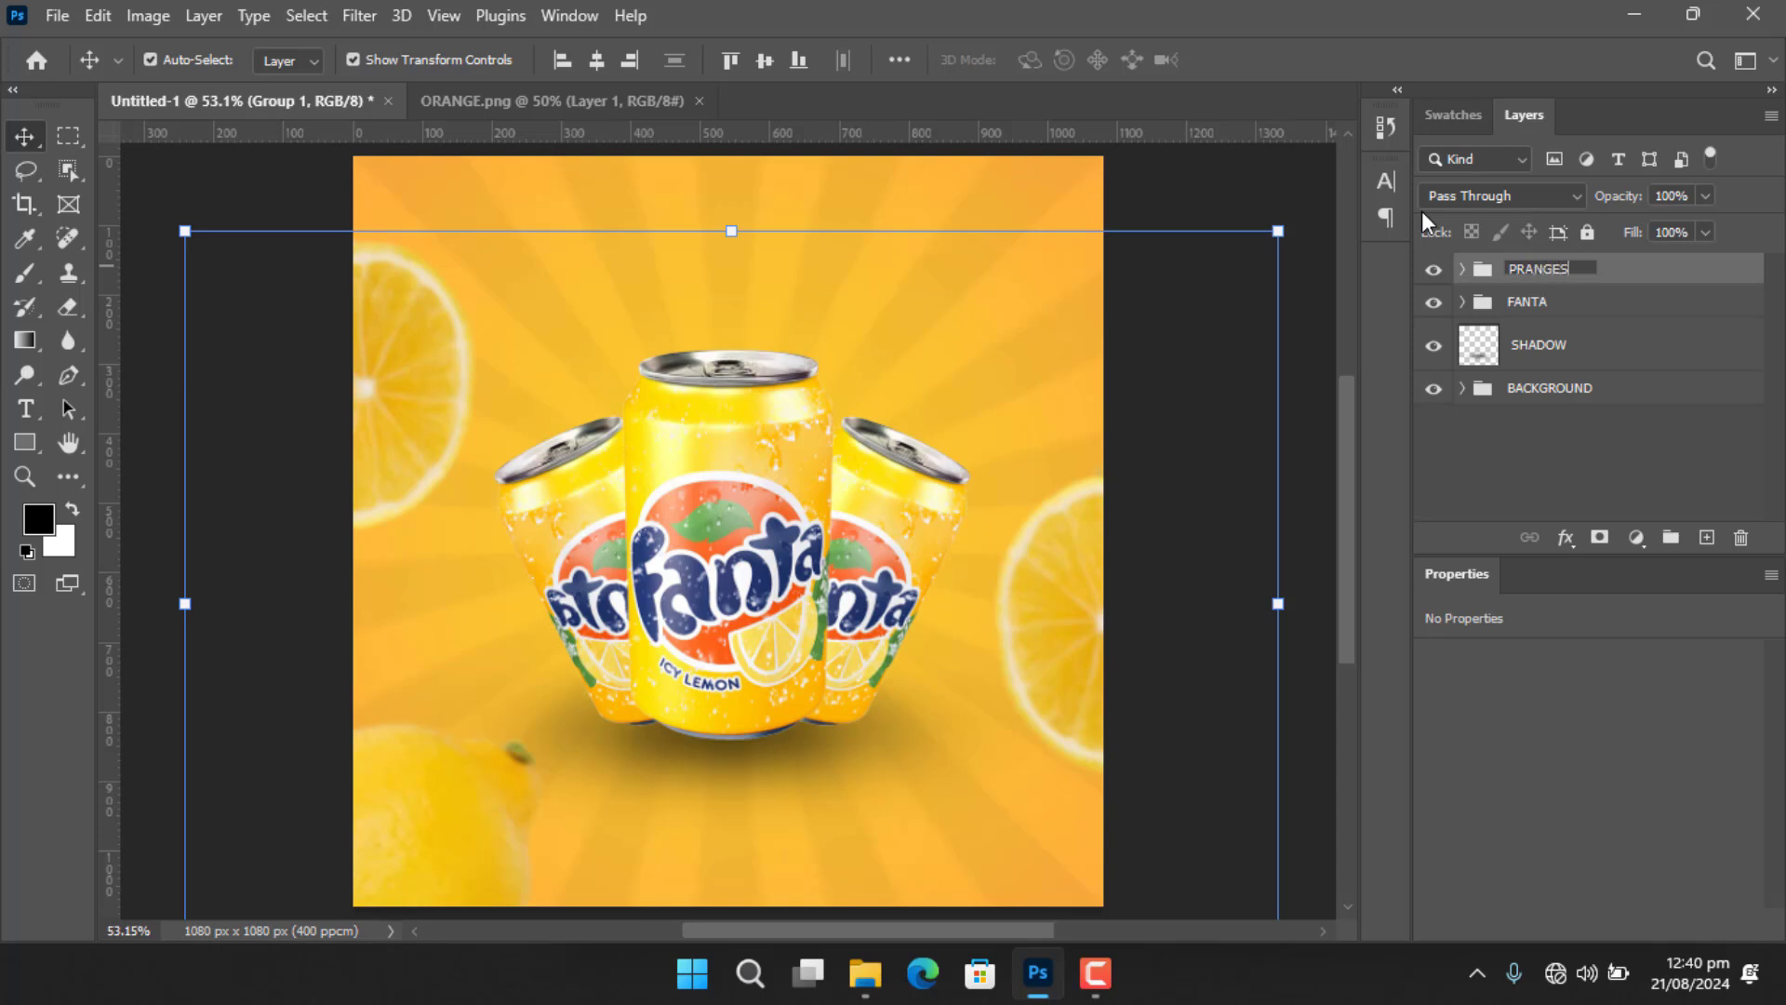
{"action": "key", "text": "Return"}
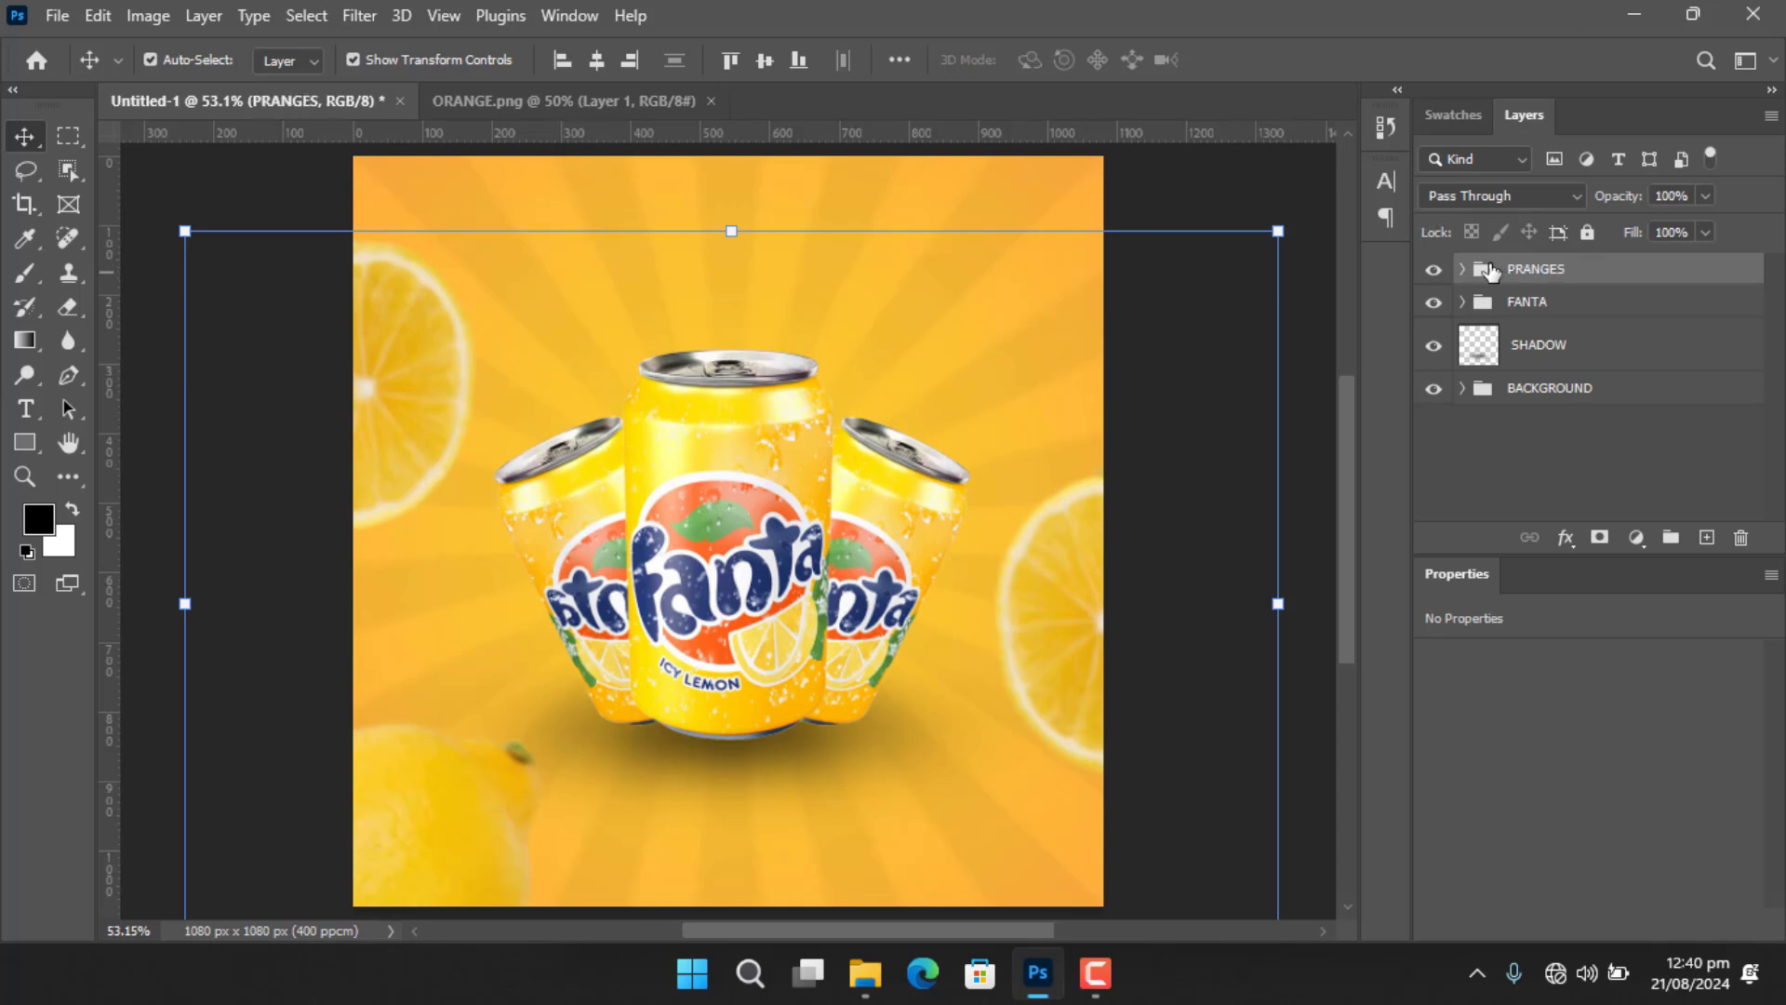
{"action": "double_click", "coordinate": [1513, 271]}
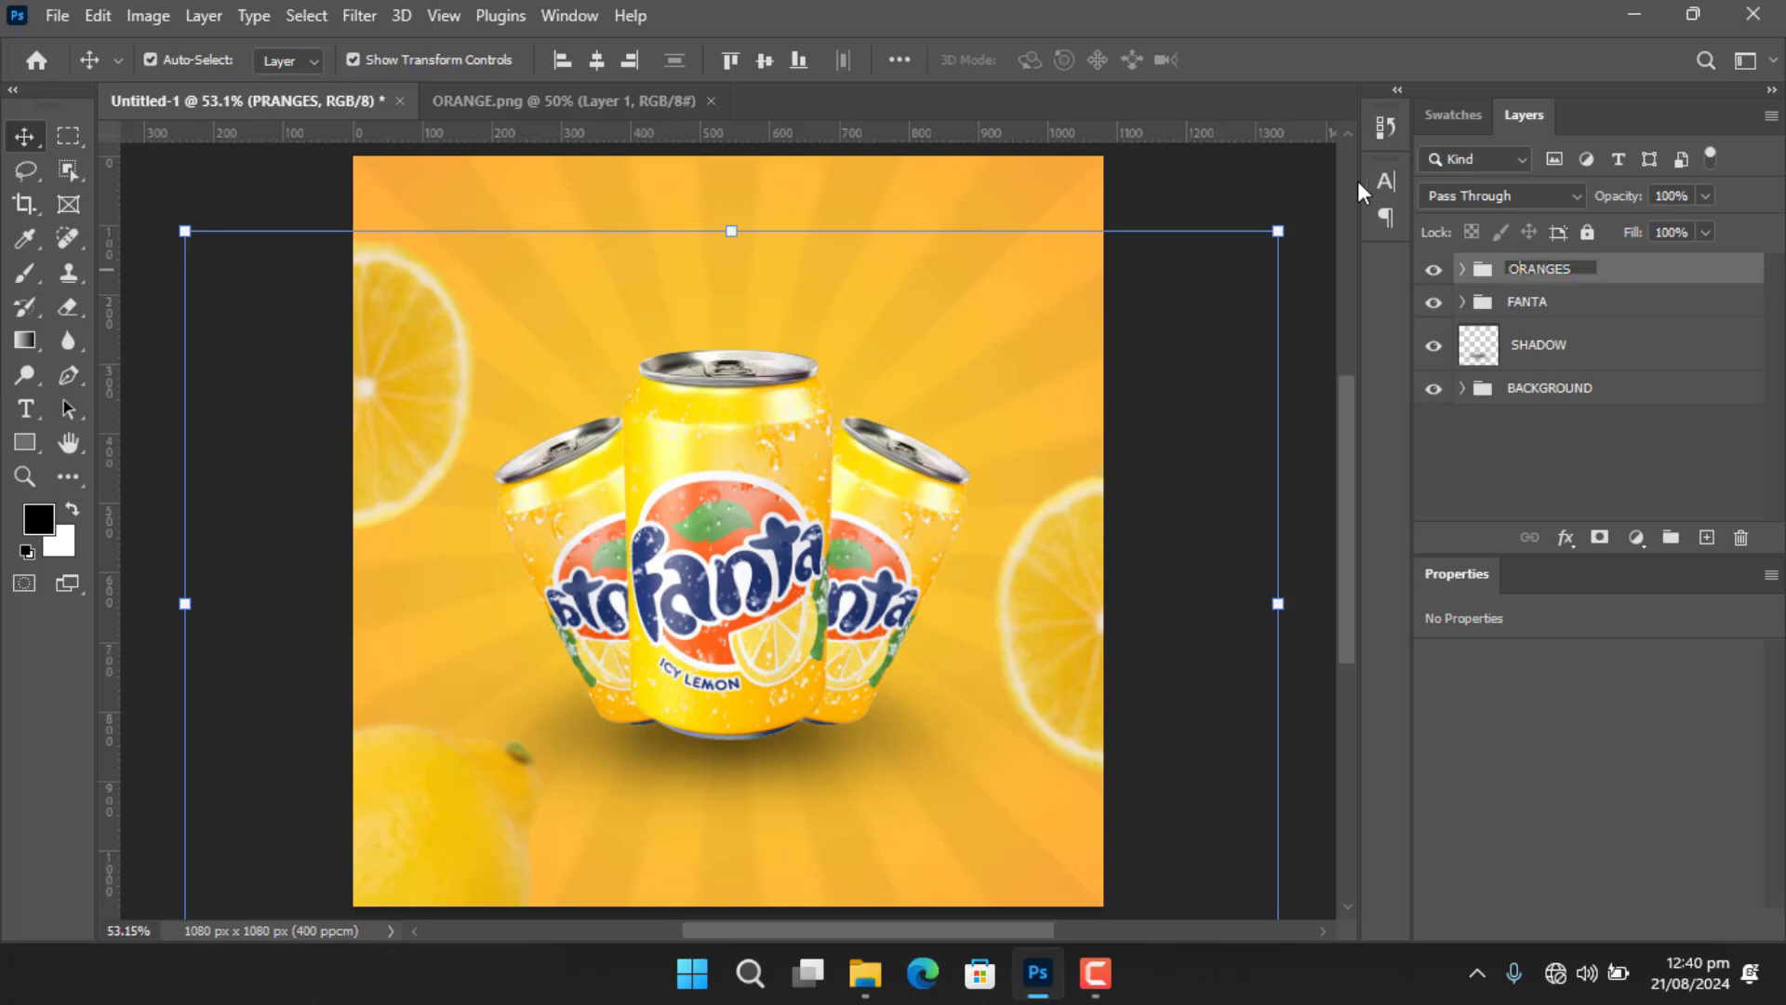
{"action": "key", "text": "Return"}
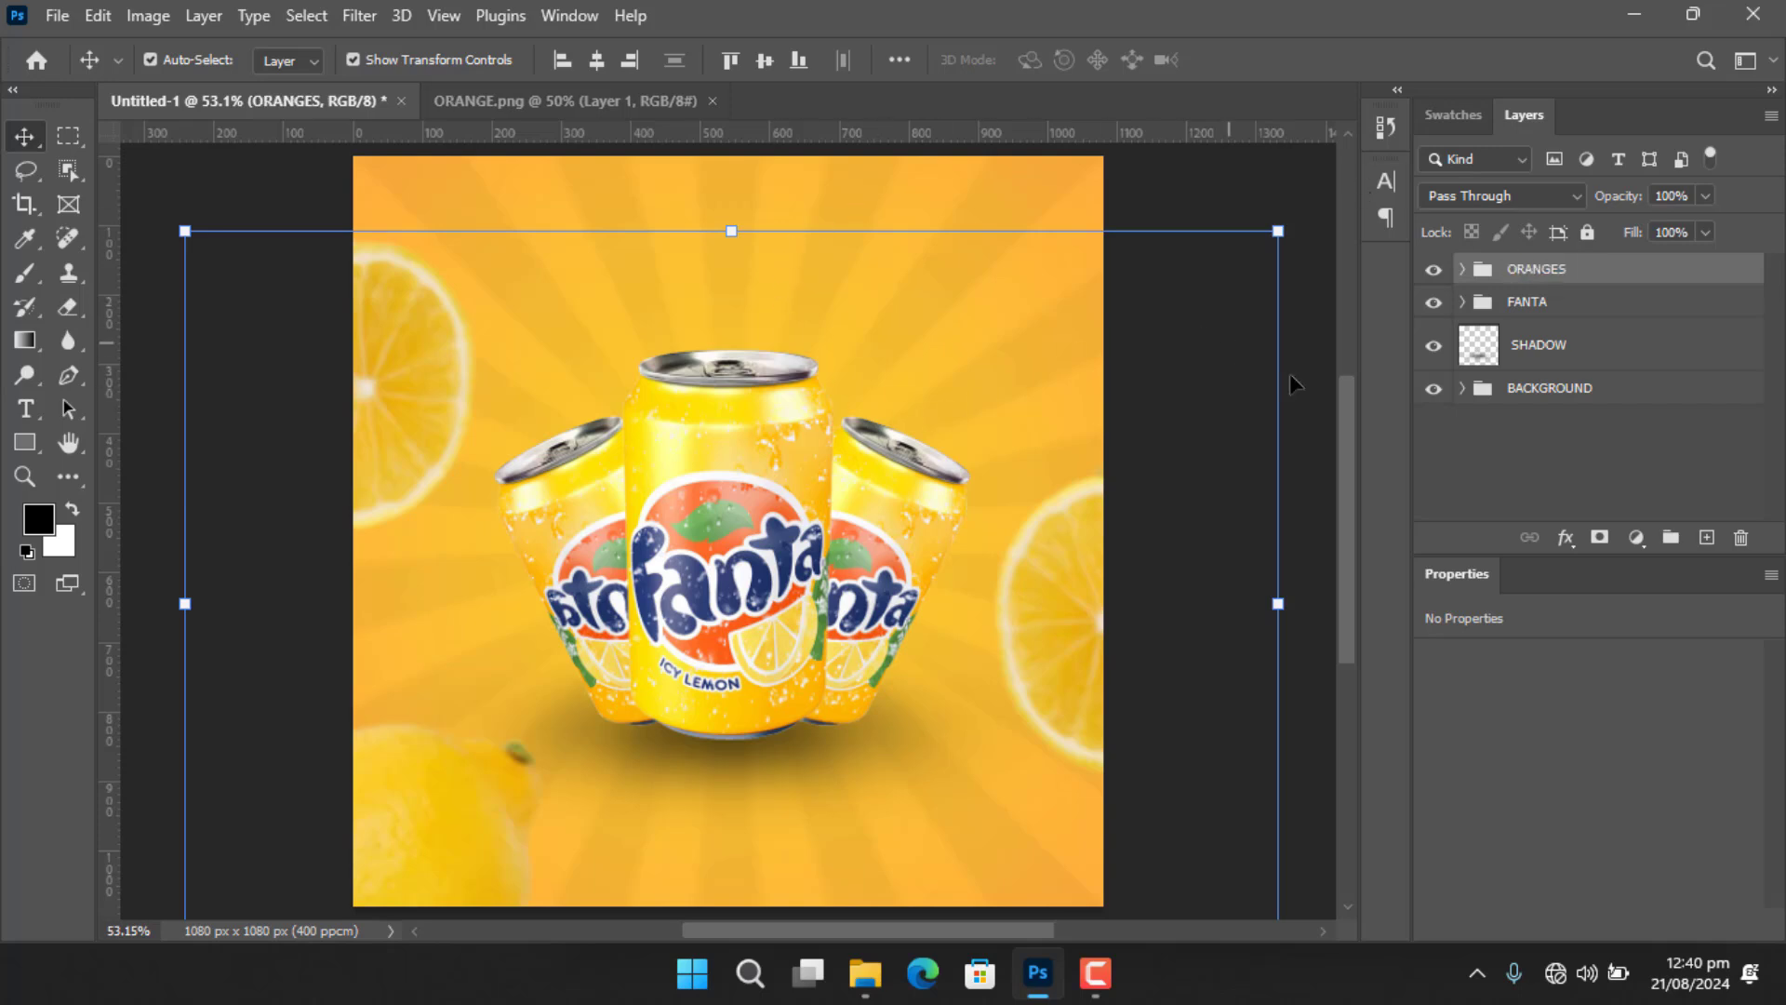
{"action": "left_click", "coordinate": [1279, 184]}
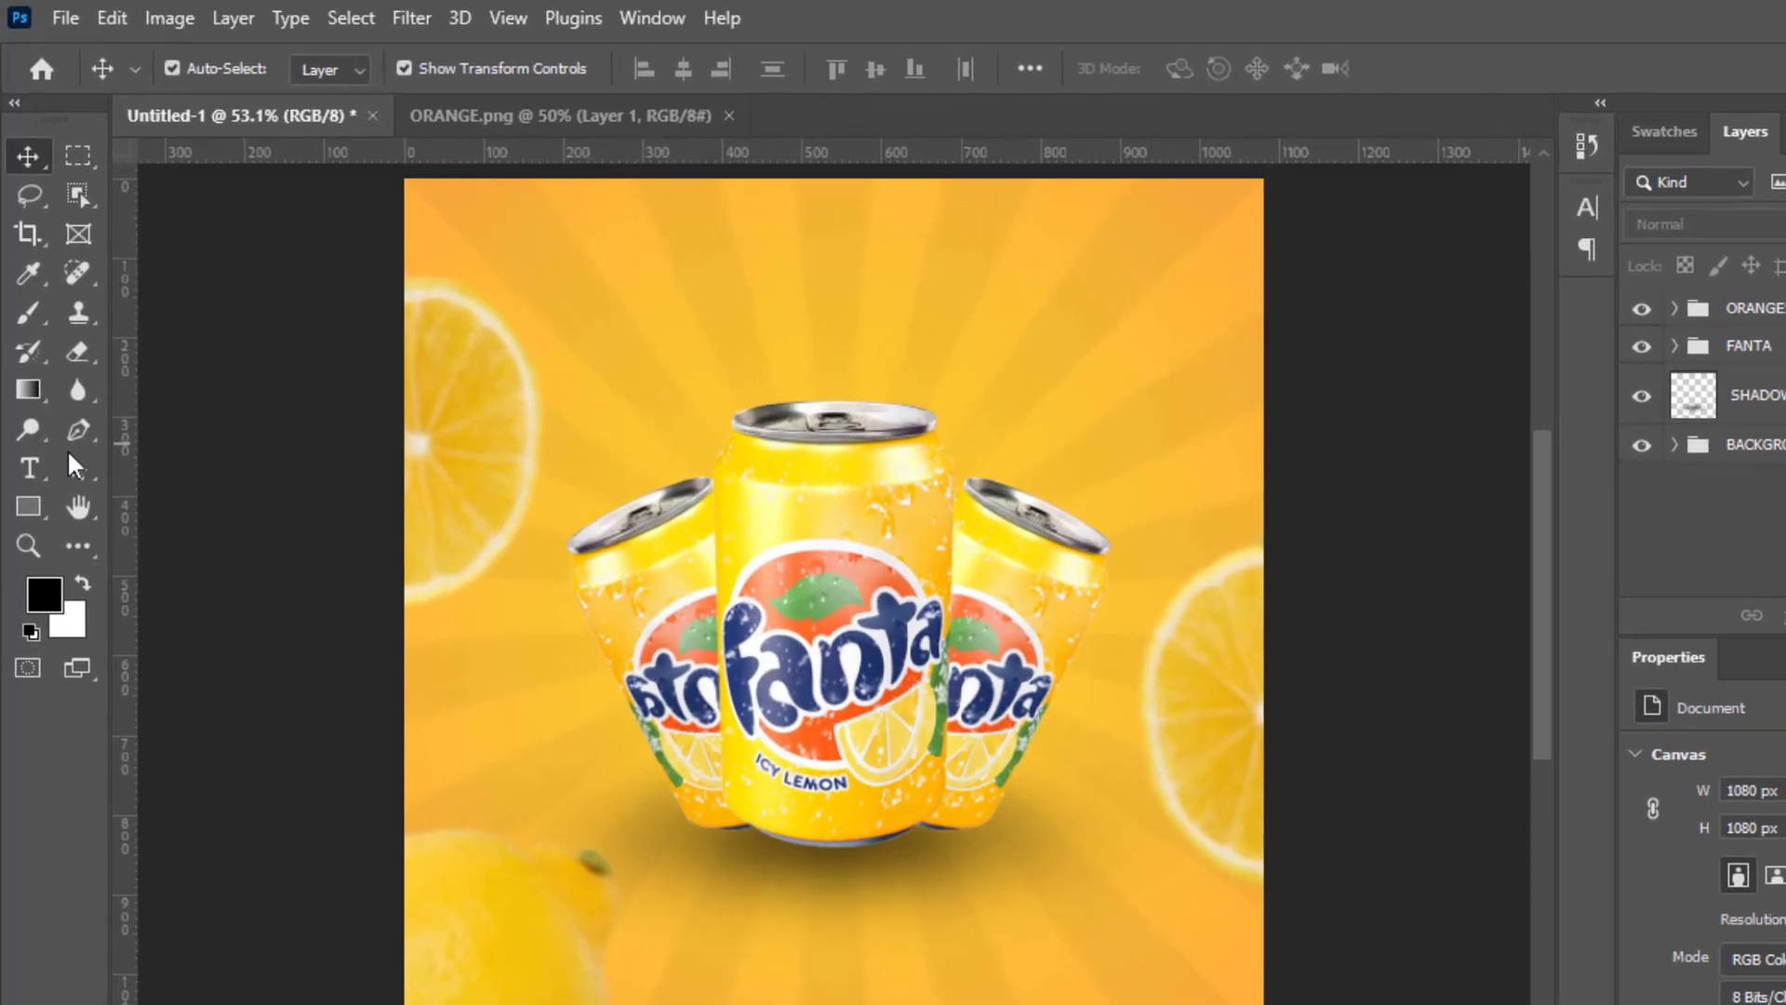
Set the Type tool's font to #44 Font in the Regular style.
{"action": "left_click", "coordinate": [29, 468]}
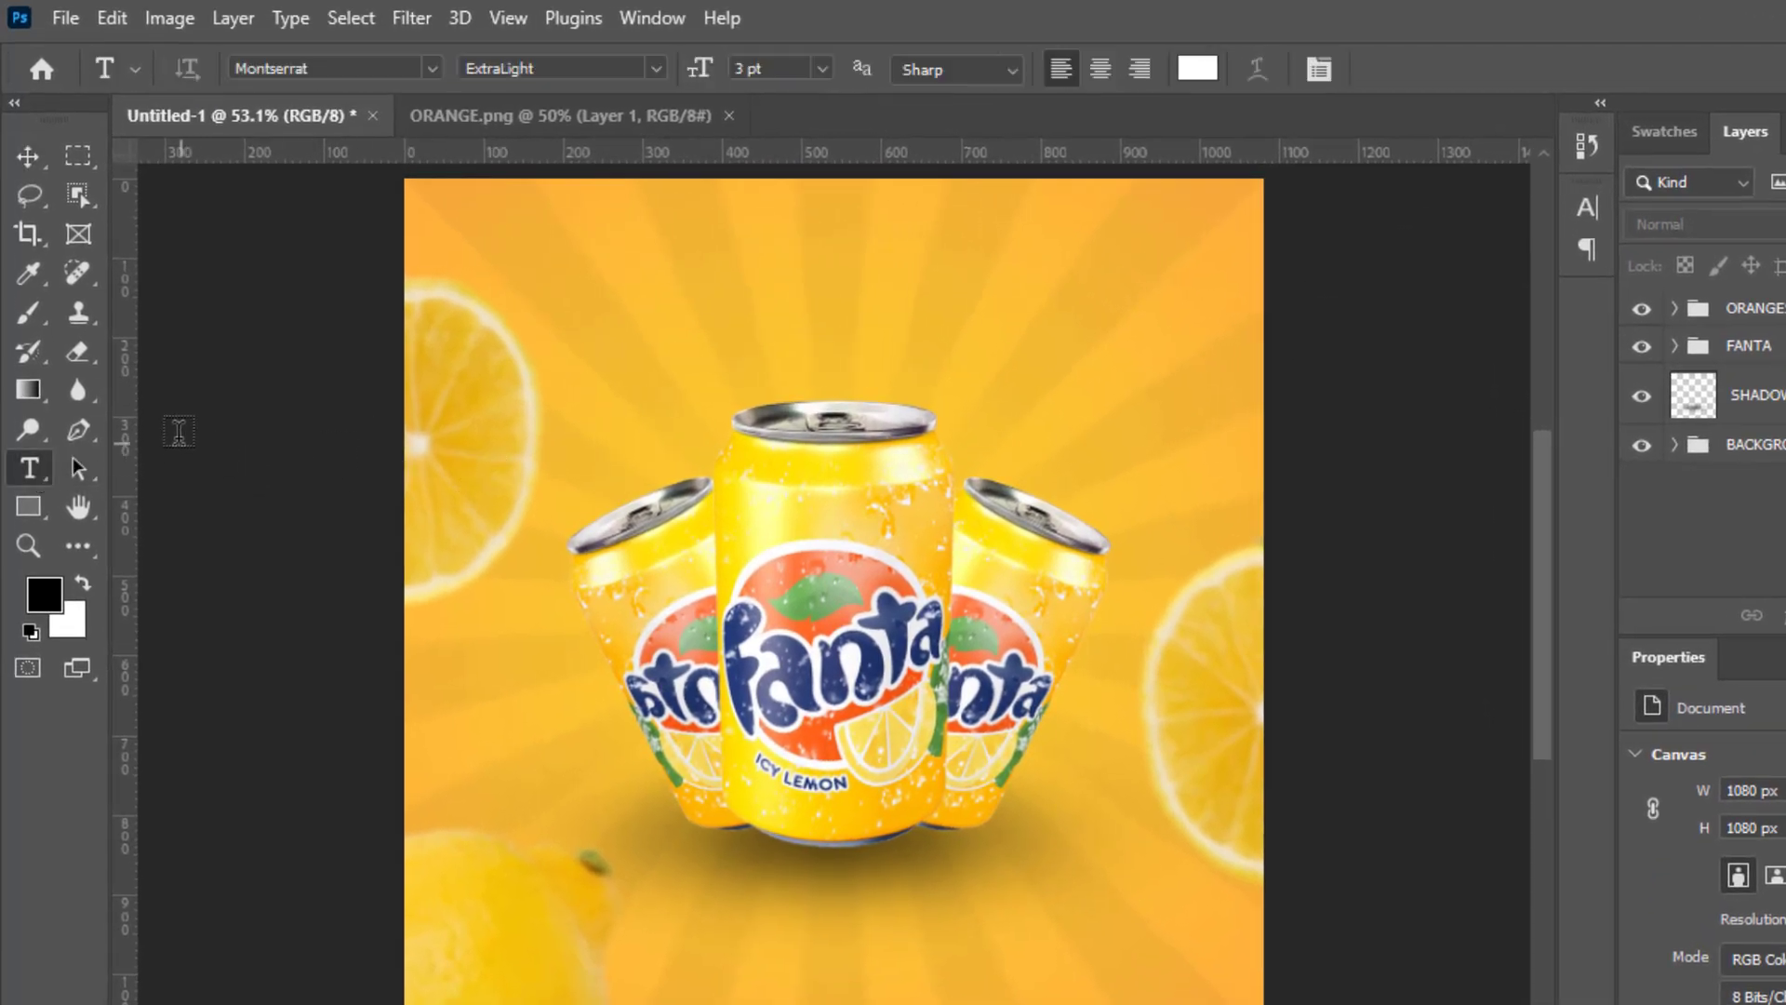
{"action": "left_click", "coordinate": [433, 68]}
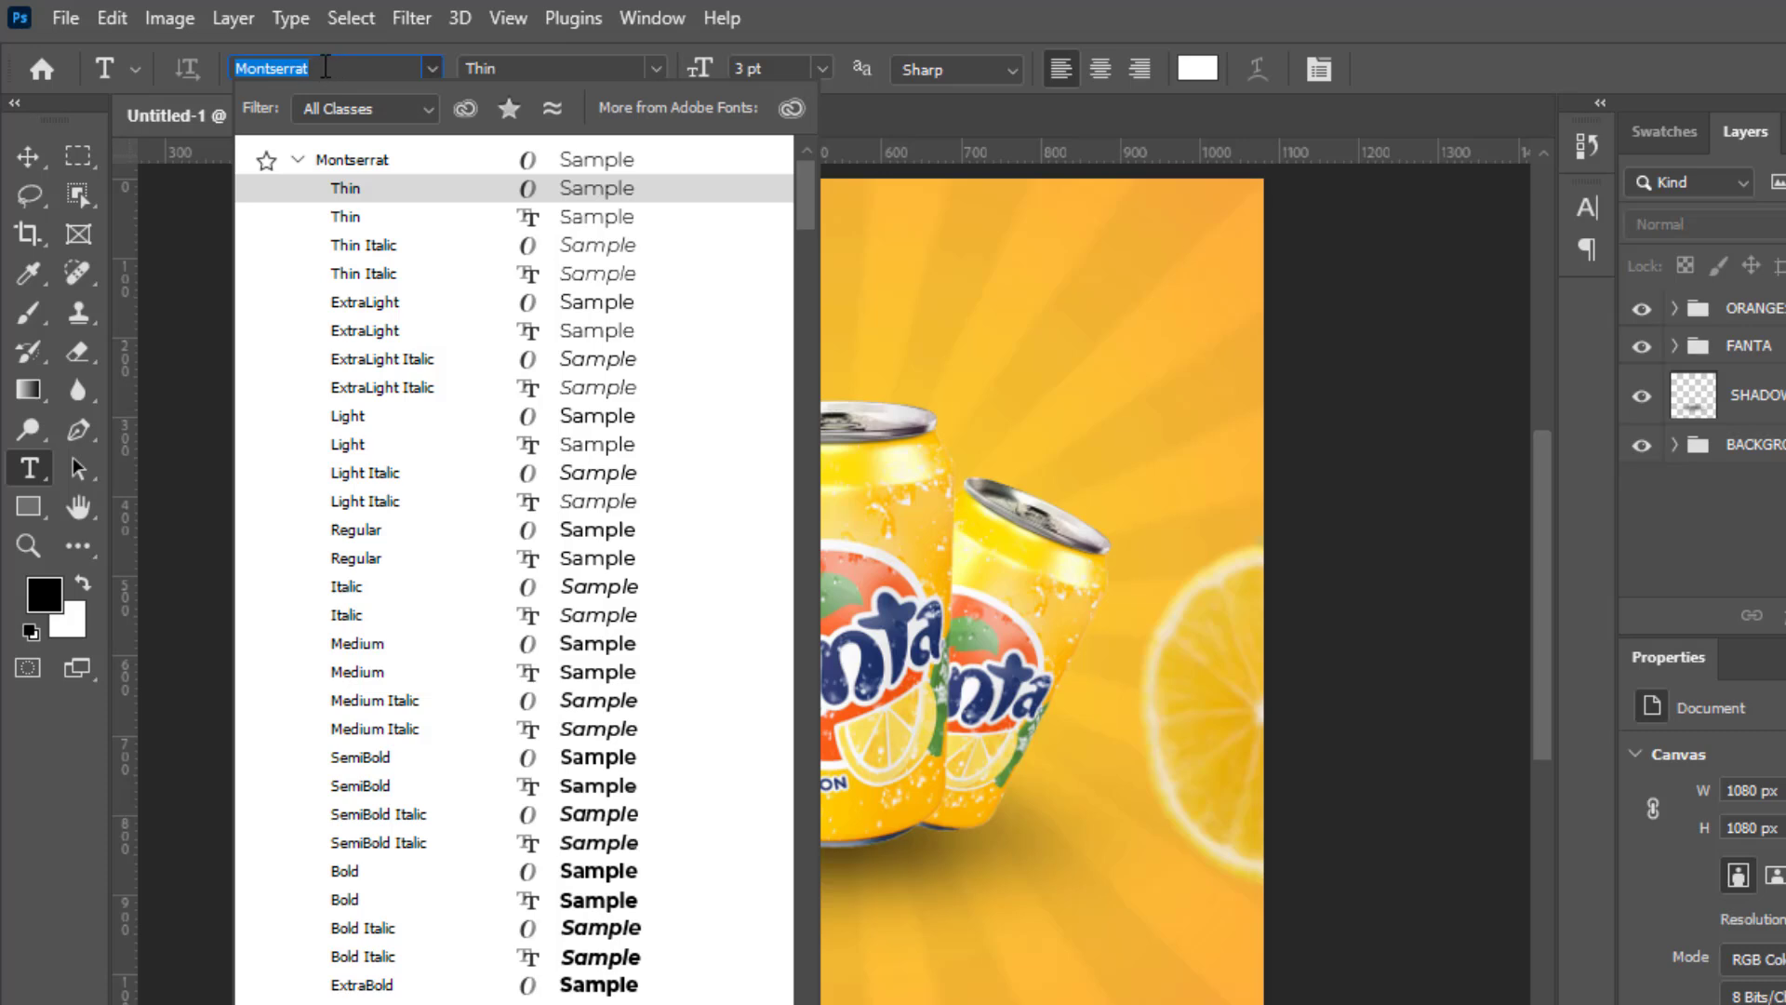
{"action": "type", "text": "#44 Font"}
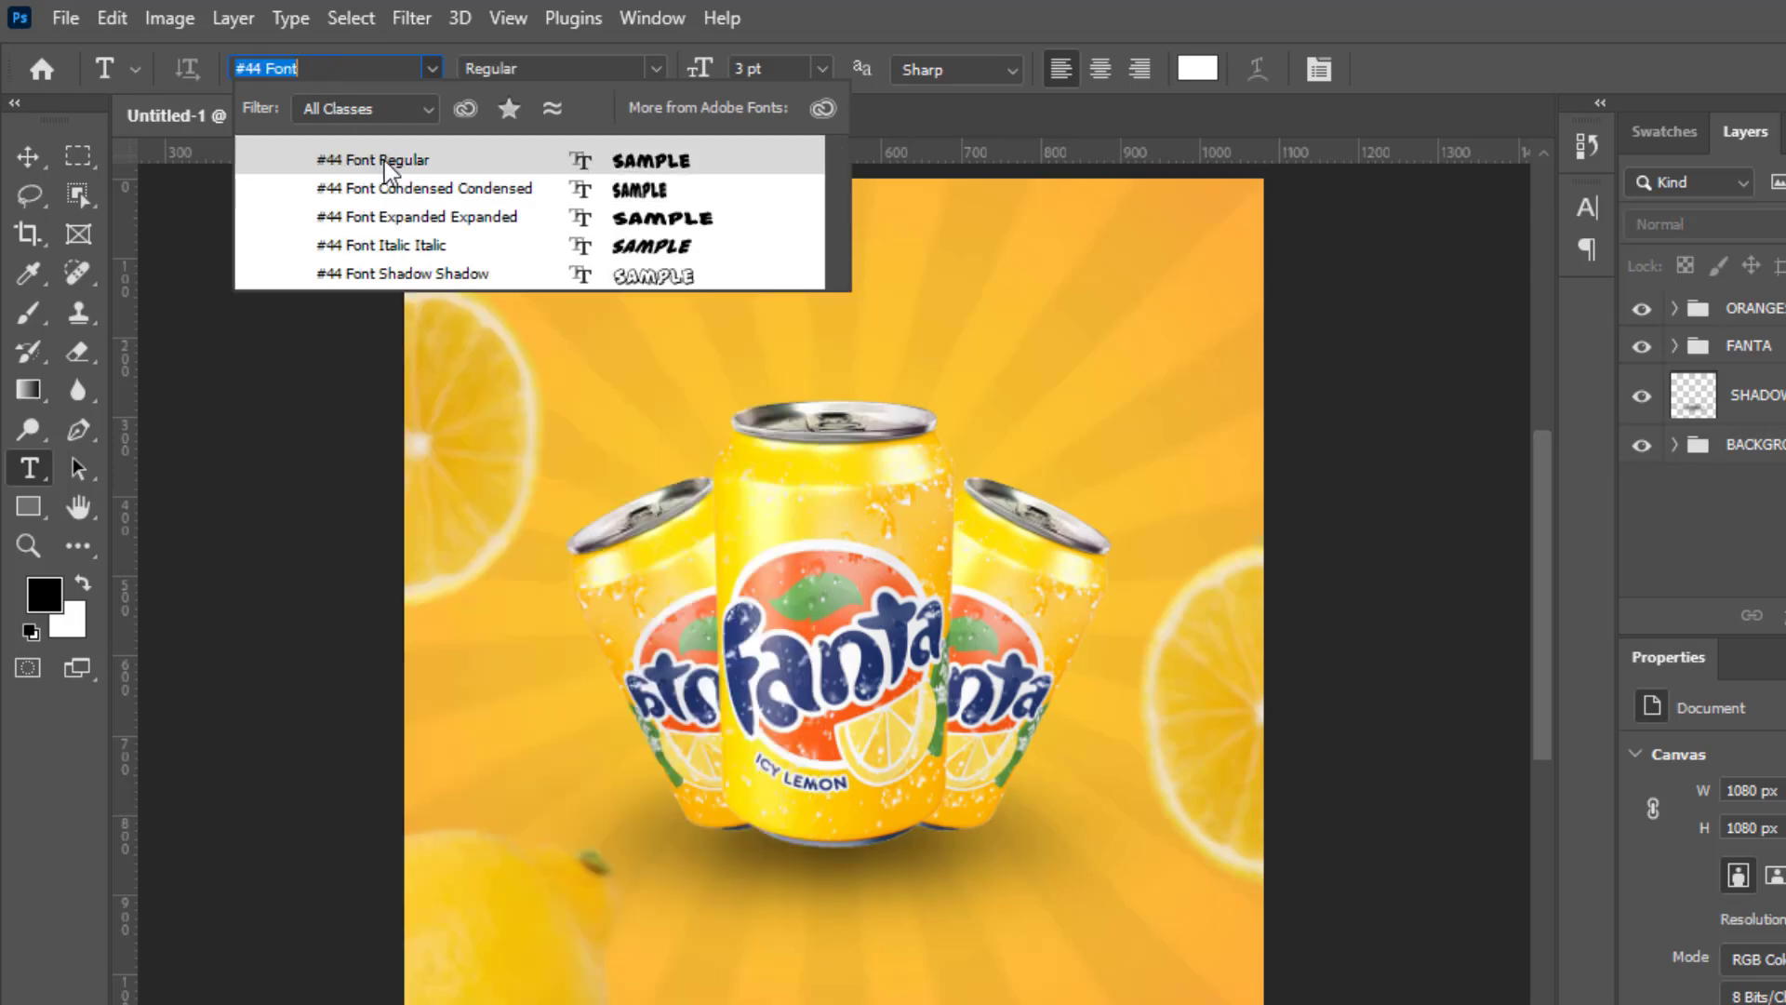
{"action": "left_click", "coordinate": [384, 164]}
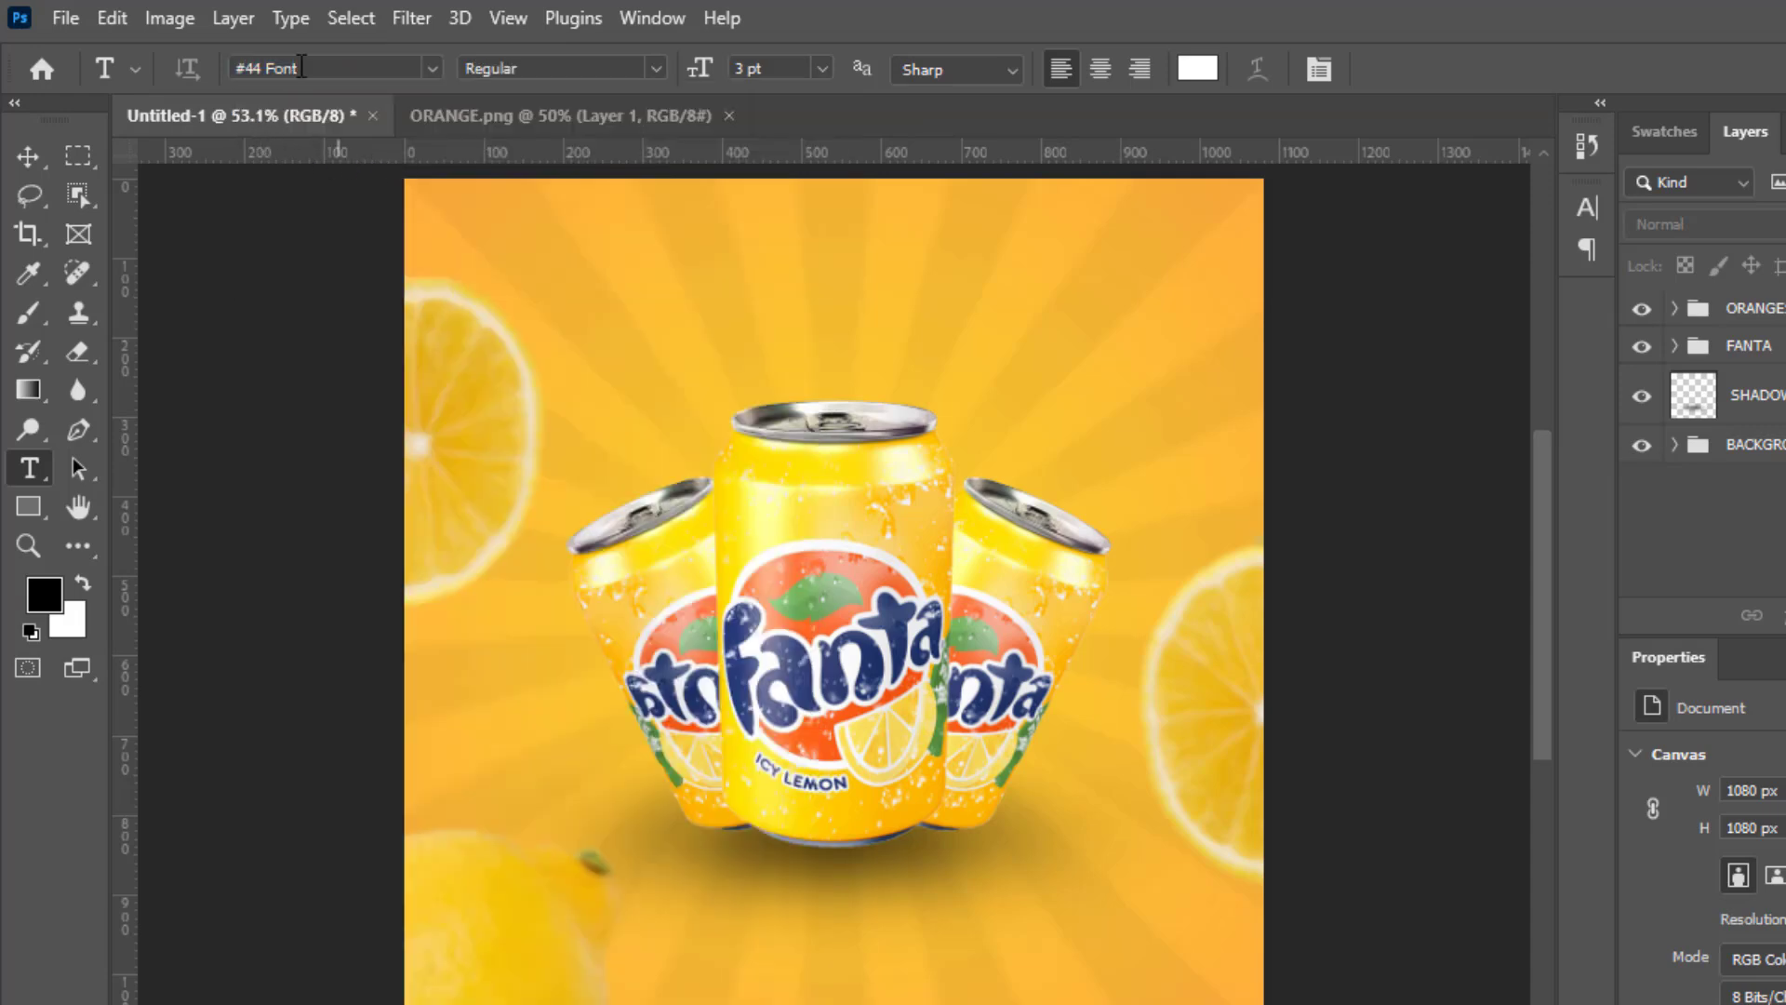
{"action": "left_click", "coordinate": [646, 65]}
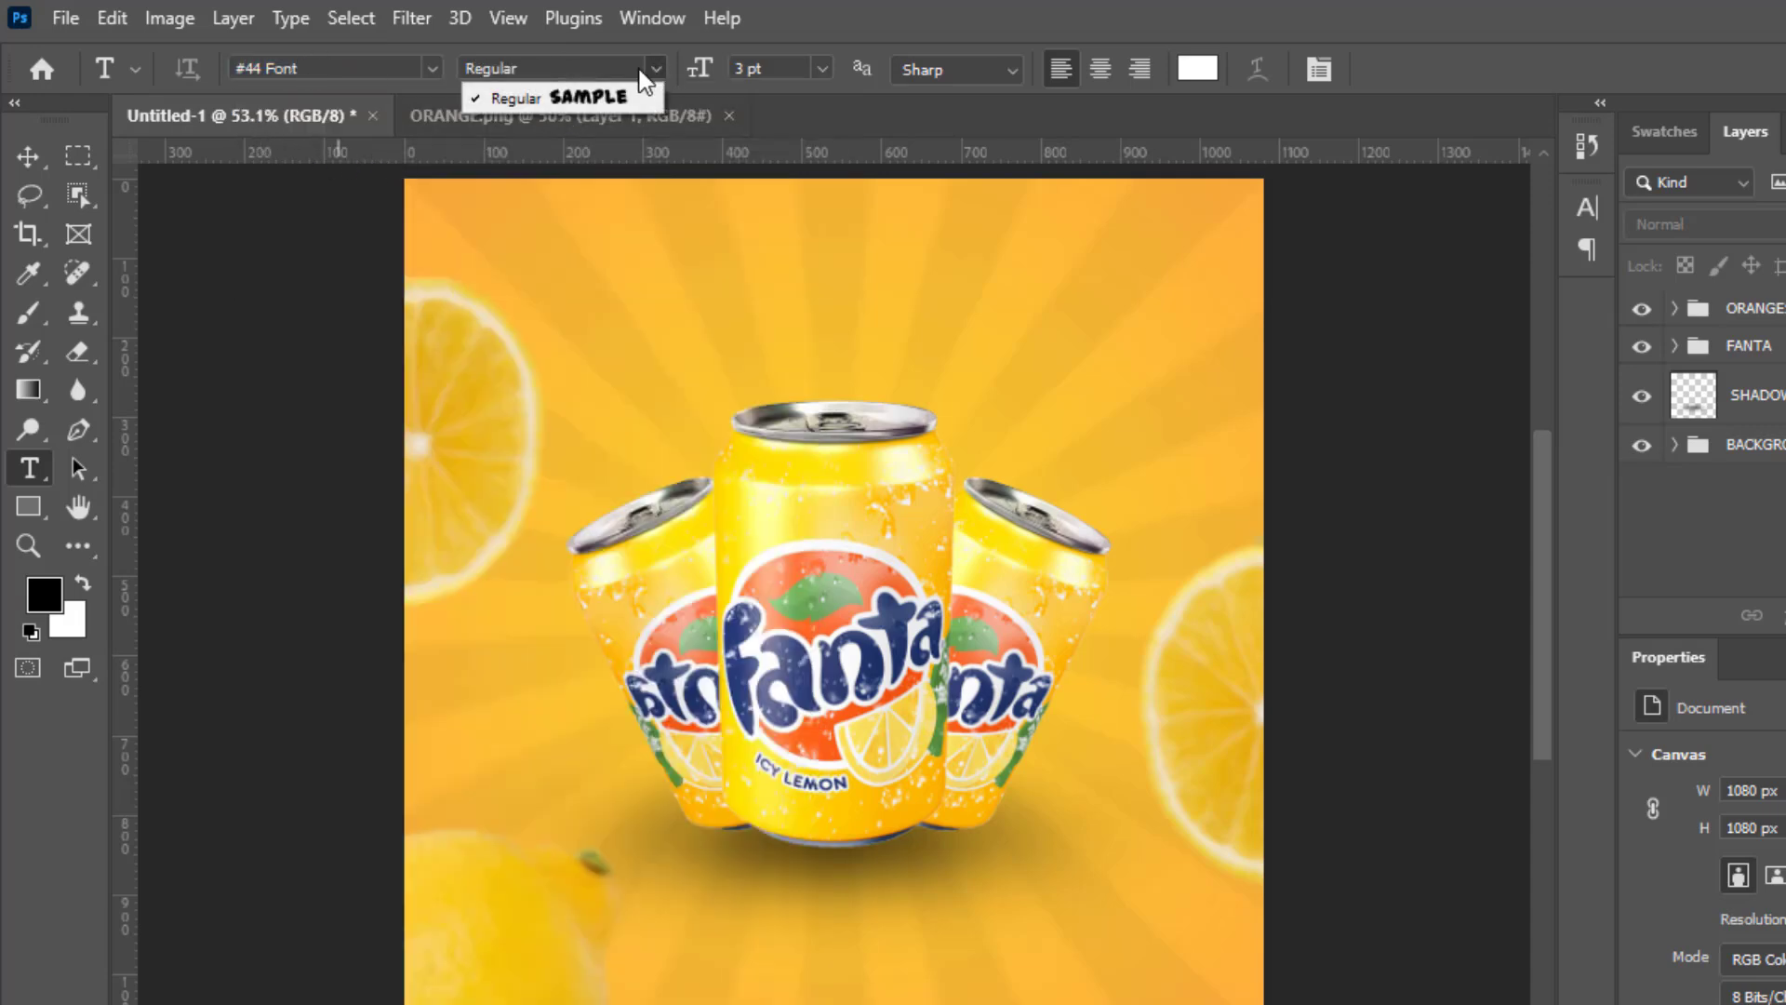
{"action": "left_click", "coordinate": [61, 463]}
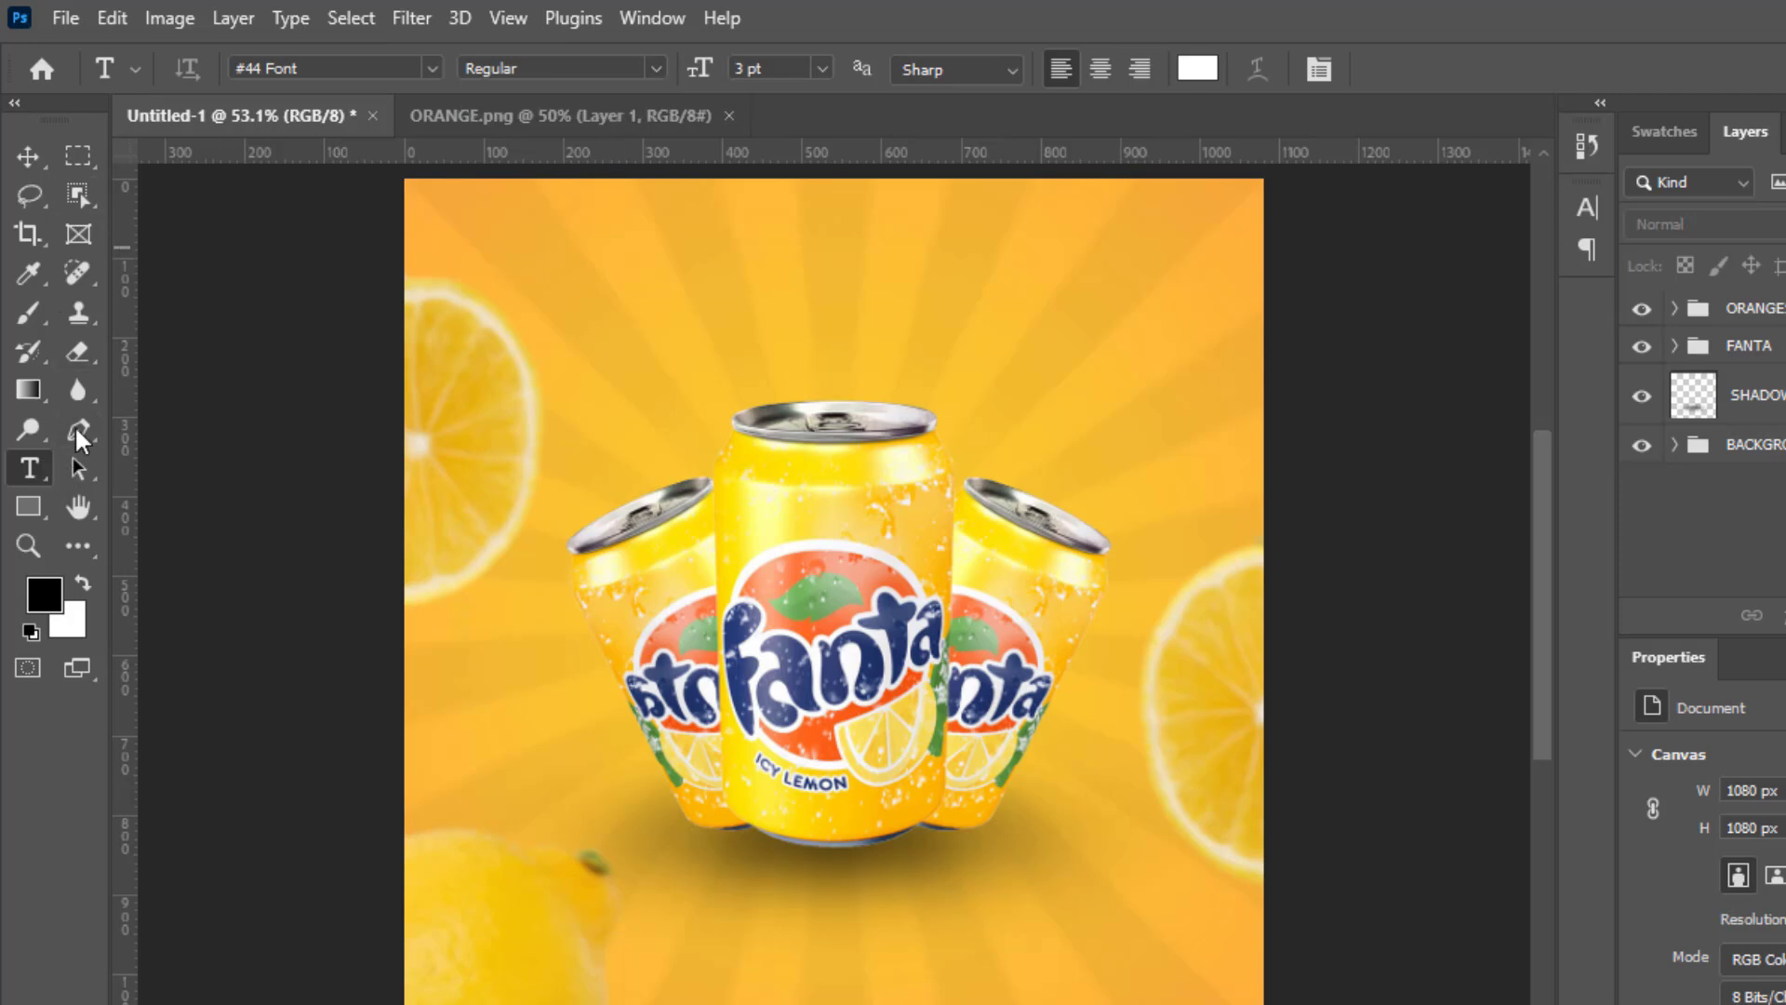
Add the white 3 pt text CHILL in the empty area above the cans.
{"action": "left_click", "coordinate": [686, 286]}
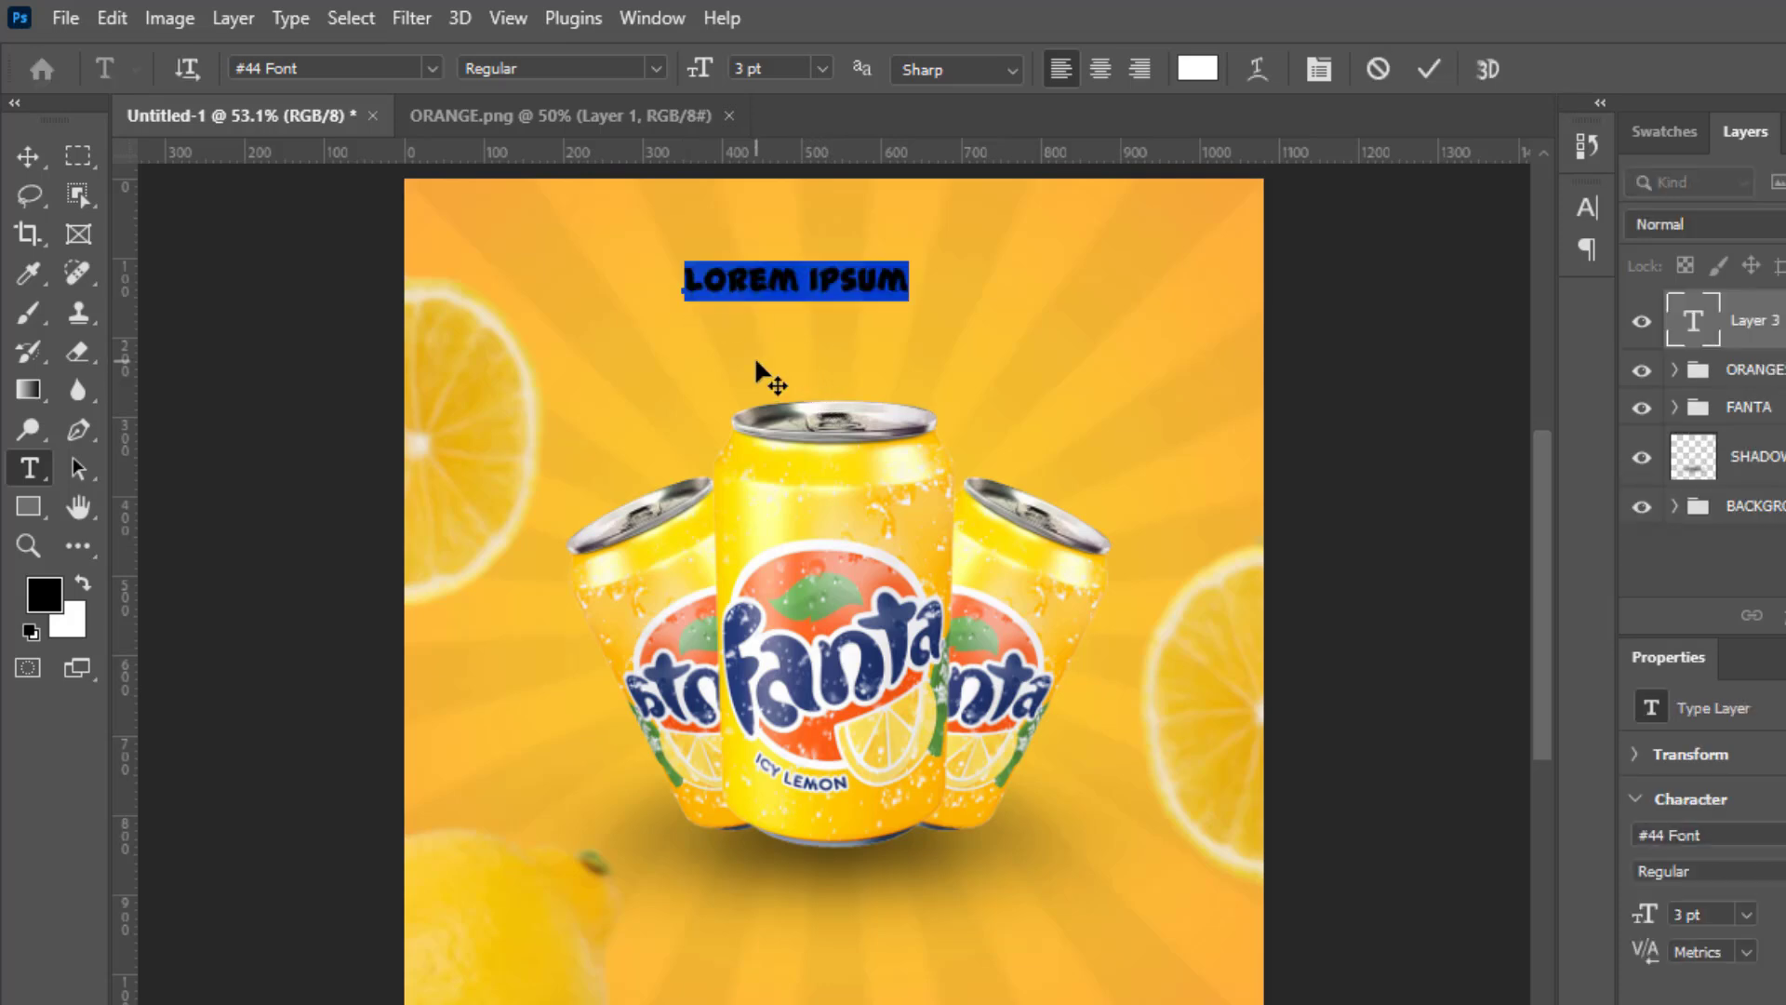
{"action": "type", "text": "CHILL"}
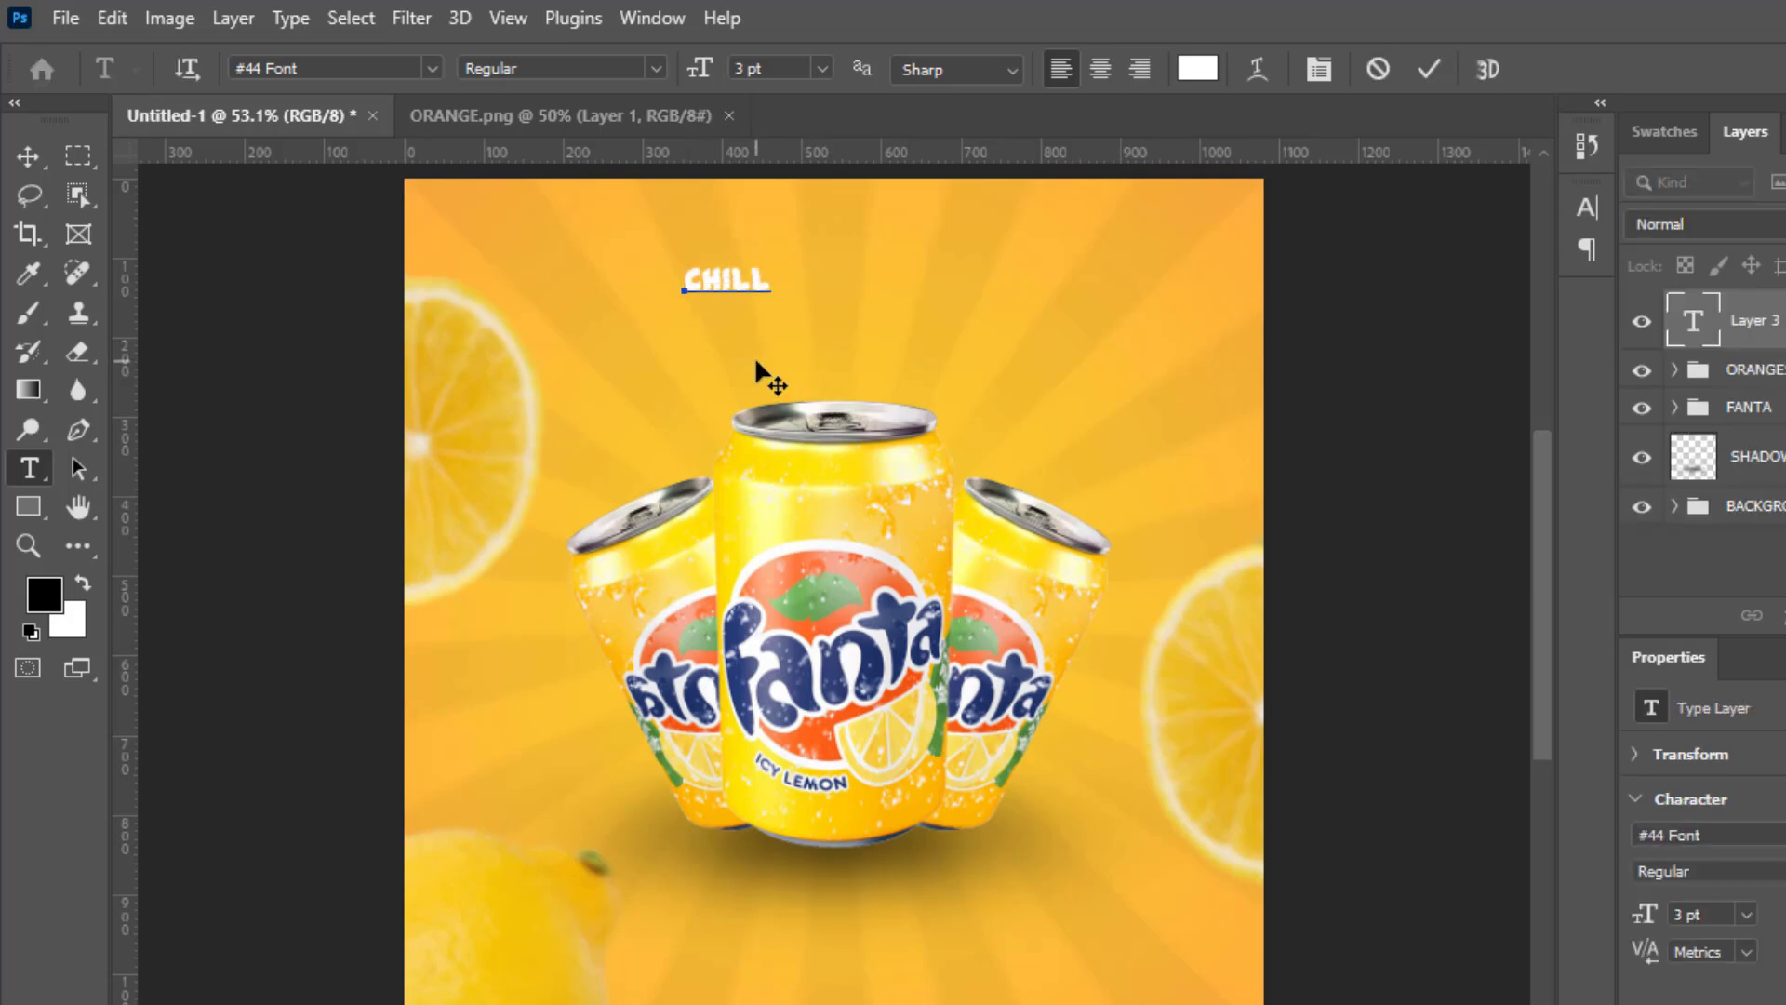
{"action": "left_click", "coordinate": [499, 259]}
{"action": "left_click", "coordinate": [28, 155]}
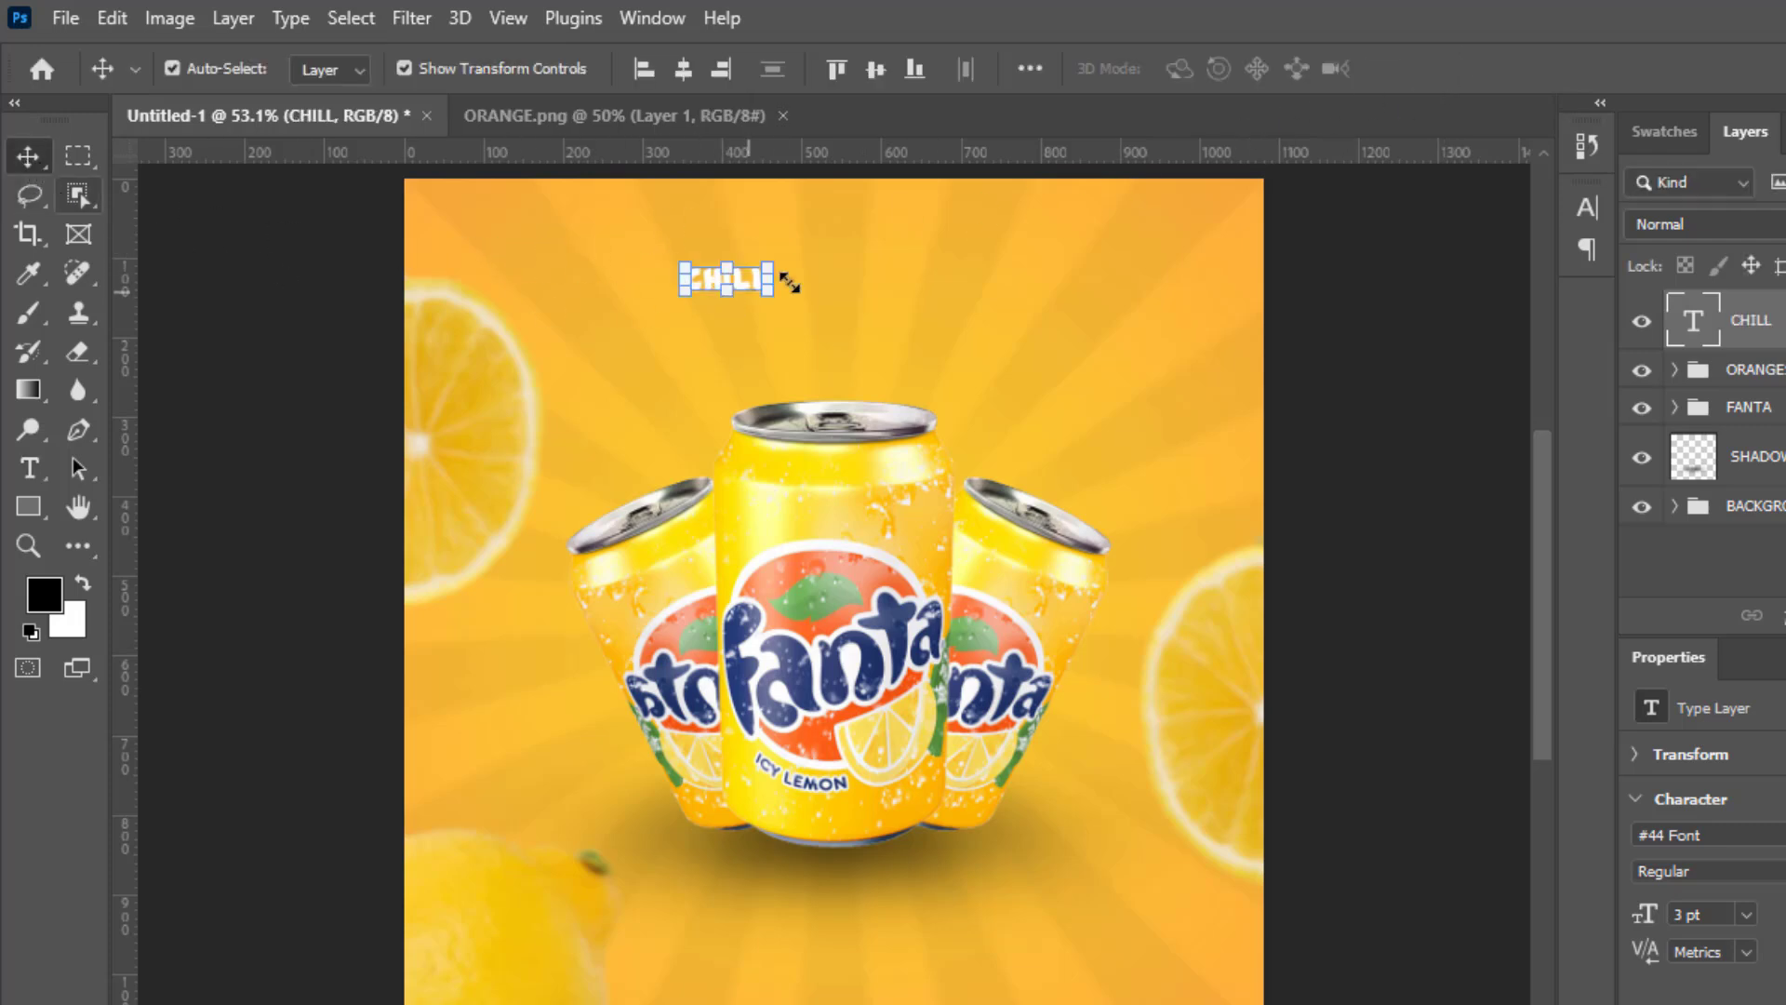
Enlarge the CHILL text to about 368% and position it just above the middle can.
{"action": "left_click_drag", "start_coordinate": [774, 292], "coordinate": [973, 387]}
{"action": "left_click_drag", "start_coordinate": [880, 321], "coordinate": [933, 305]}
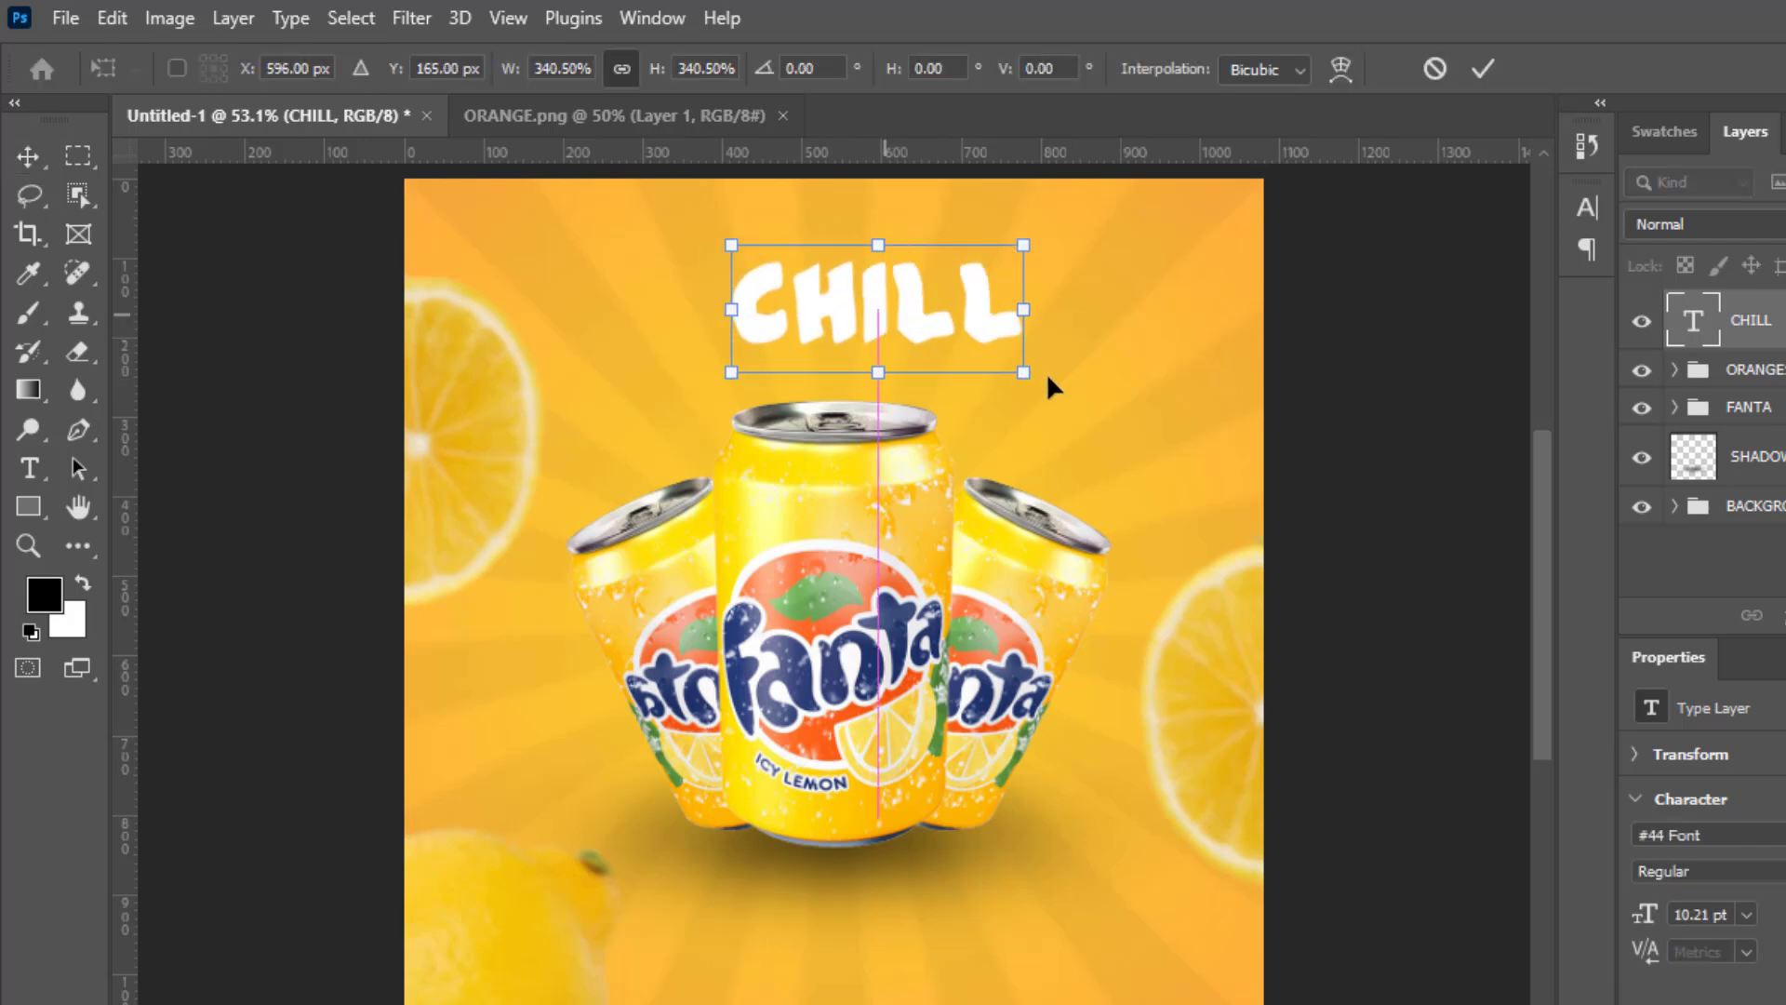
{"action": "left_click_drag", "start_coordinate": [1025, 374], "coordinate": [1044, 390]}
{"action": "mouse_move", "coordinate": [935, 305]}
{"action": "left_mouse_down"}
{"action": "mouse_move", "coordinate": [888, 316]}
{"action": "mouse_move", "coordinate": [910, 316]}
{"action": "left_mouse_up"}
{"action": "left_click", "coordinate": [884, 309]}
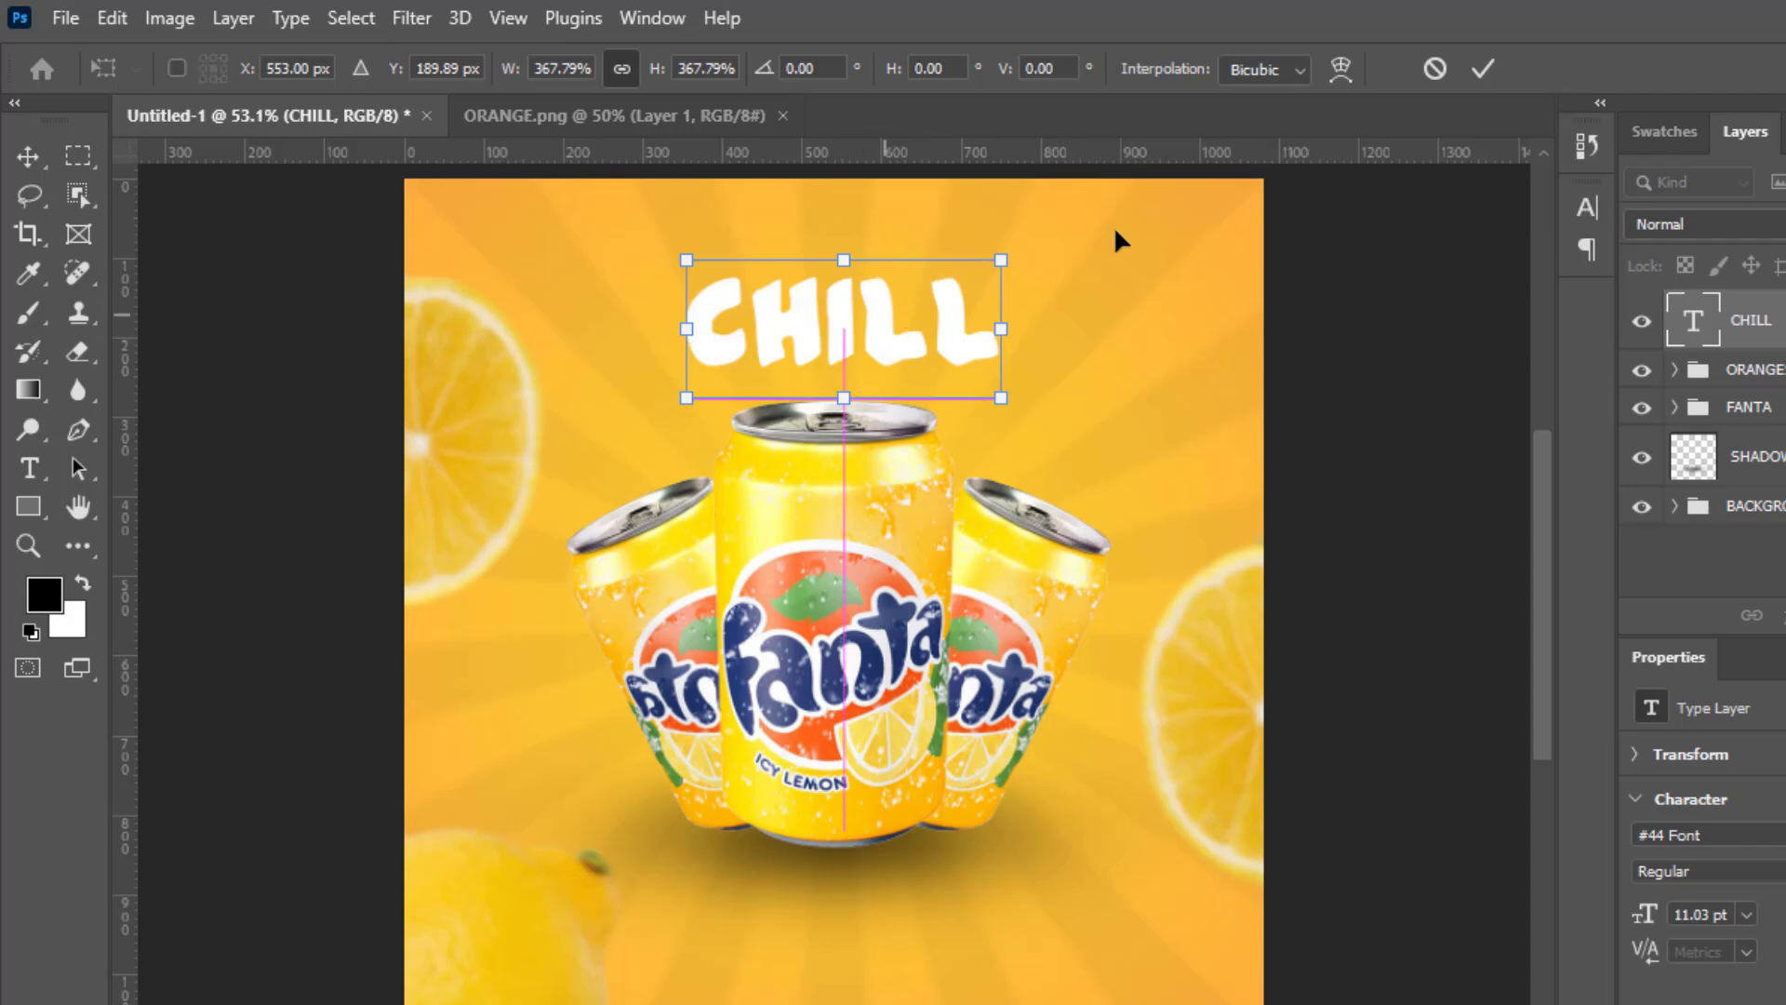
Warp the CHILL text into an upward arc with a bend of 28%.
{"action": "left_click", "coordinate": [1341, 69]}
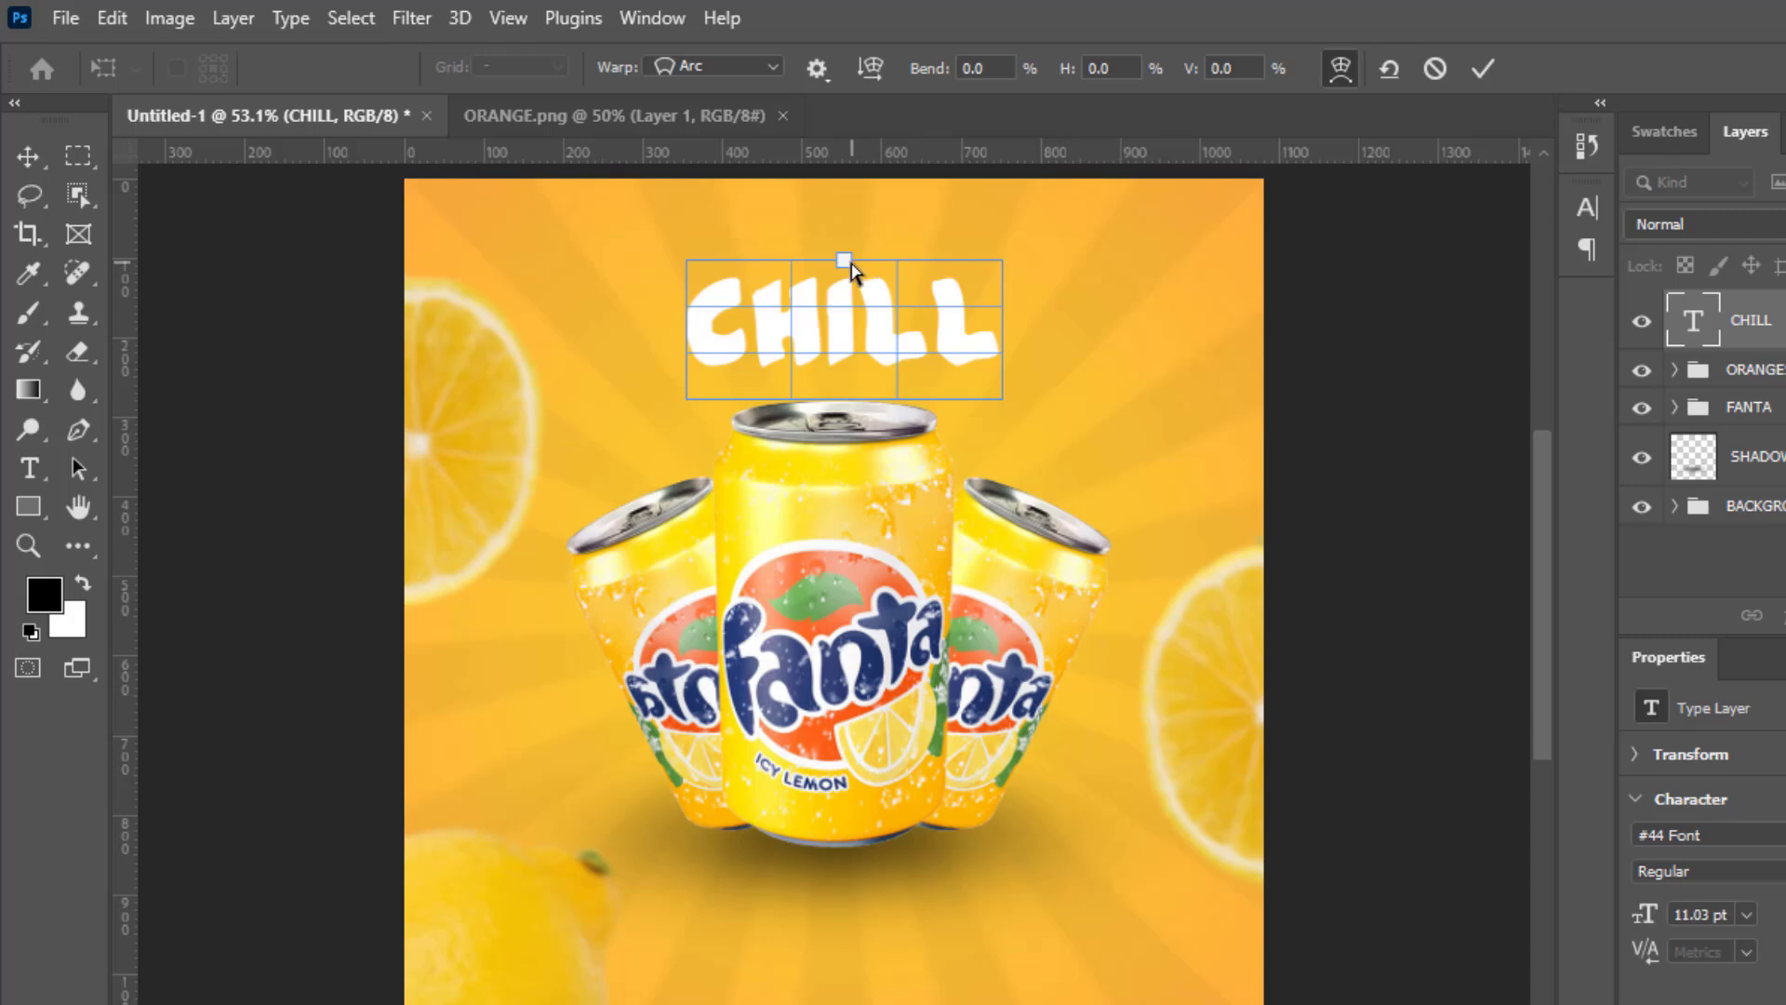
{"action": "left_click_drag", "start_coordinate": [850, 263], "coordinate": [848, 223]}
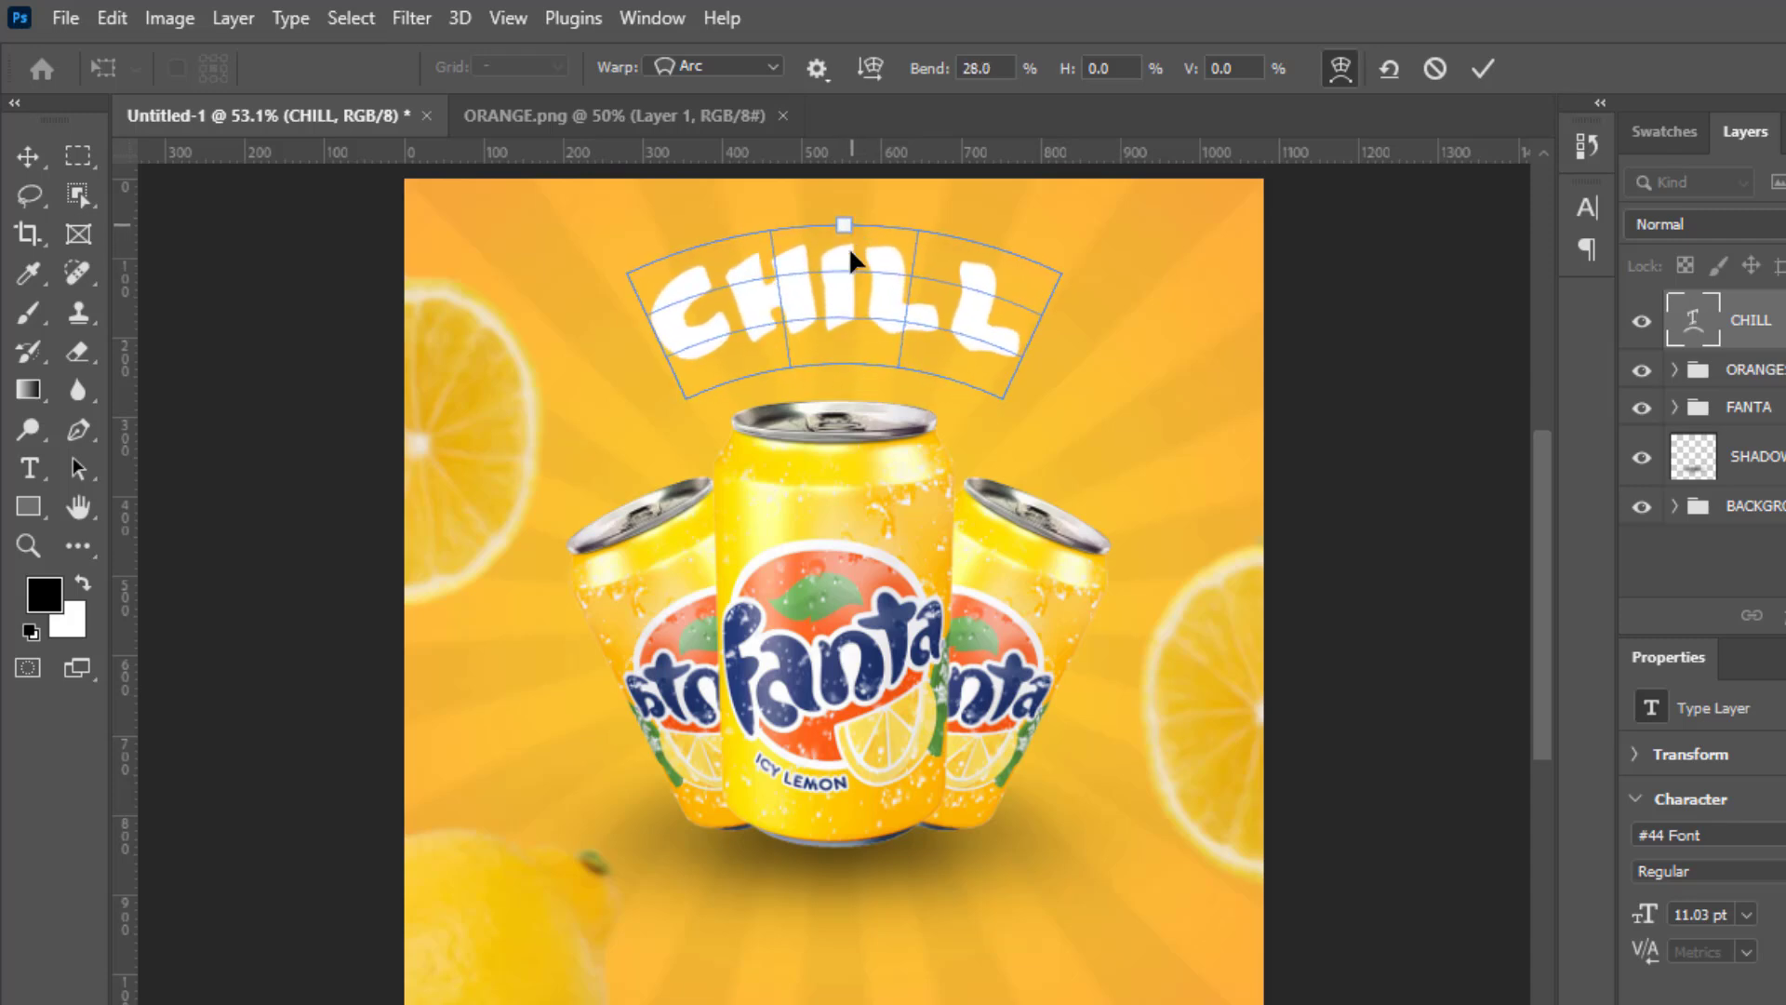
{"action": "left_click", "coordinate": [1478, 69]}
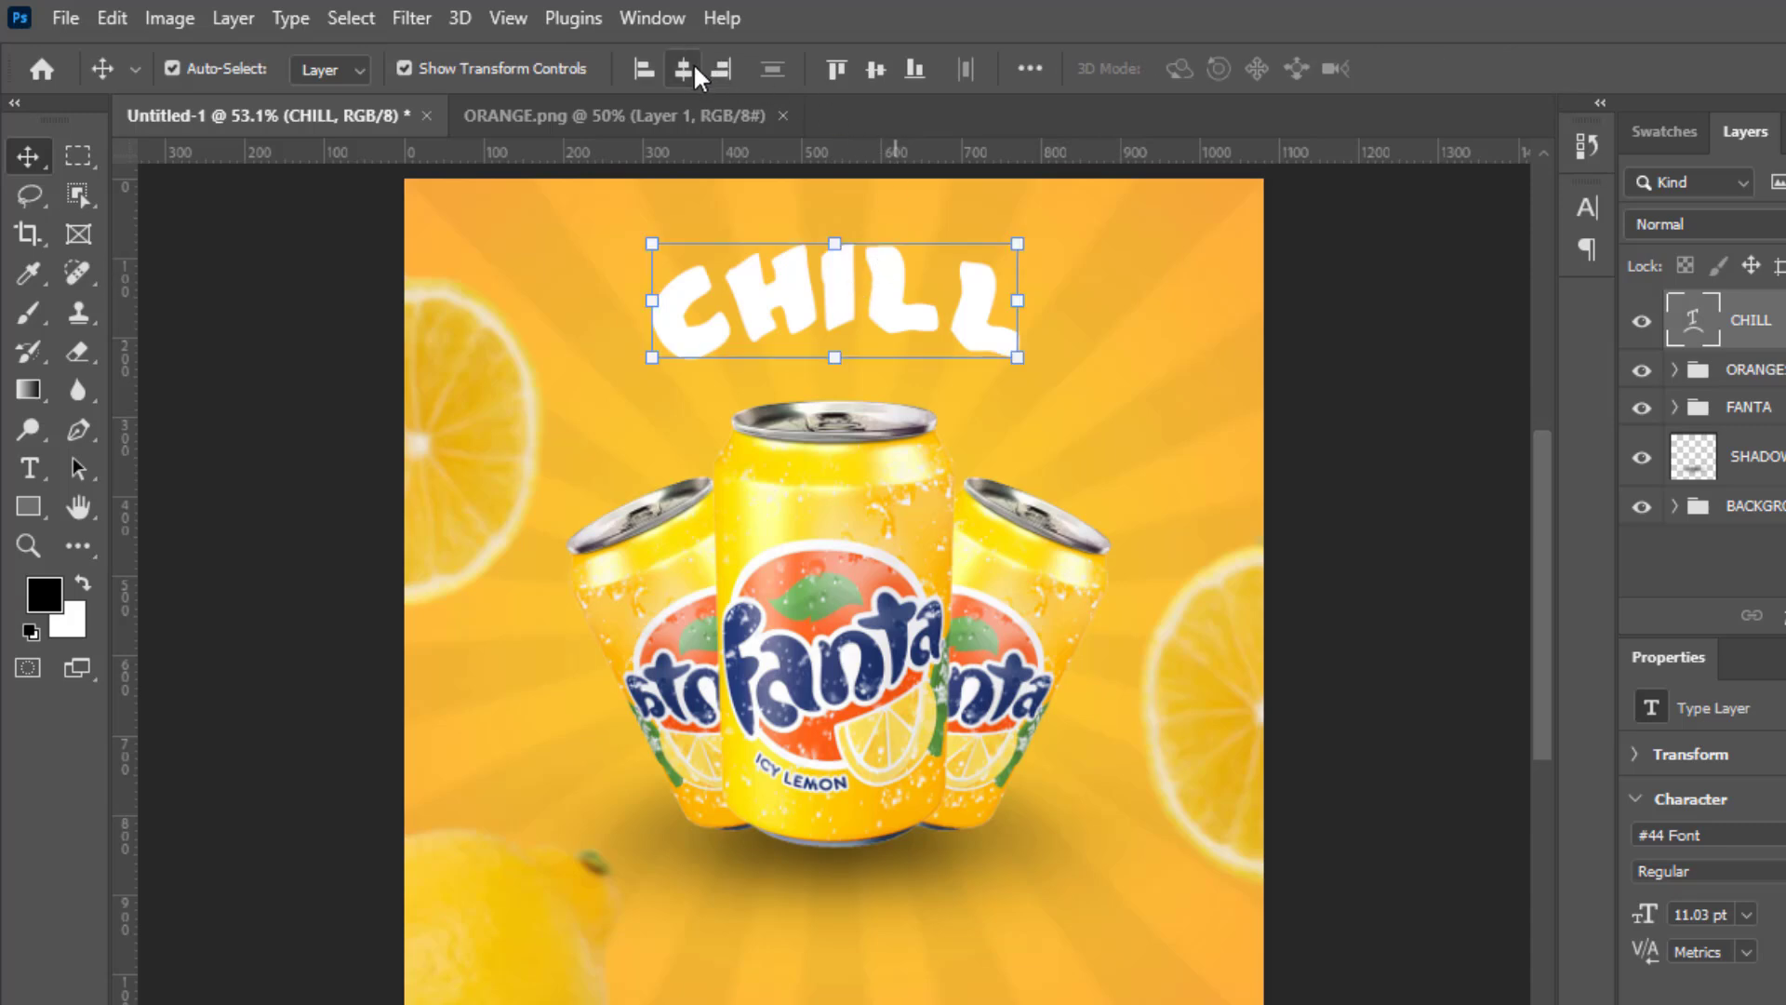
Center the CHILL text horizontally on the canvas and deselect it.
{"action": "left_click", "coordinate": [690, 68]}
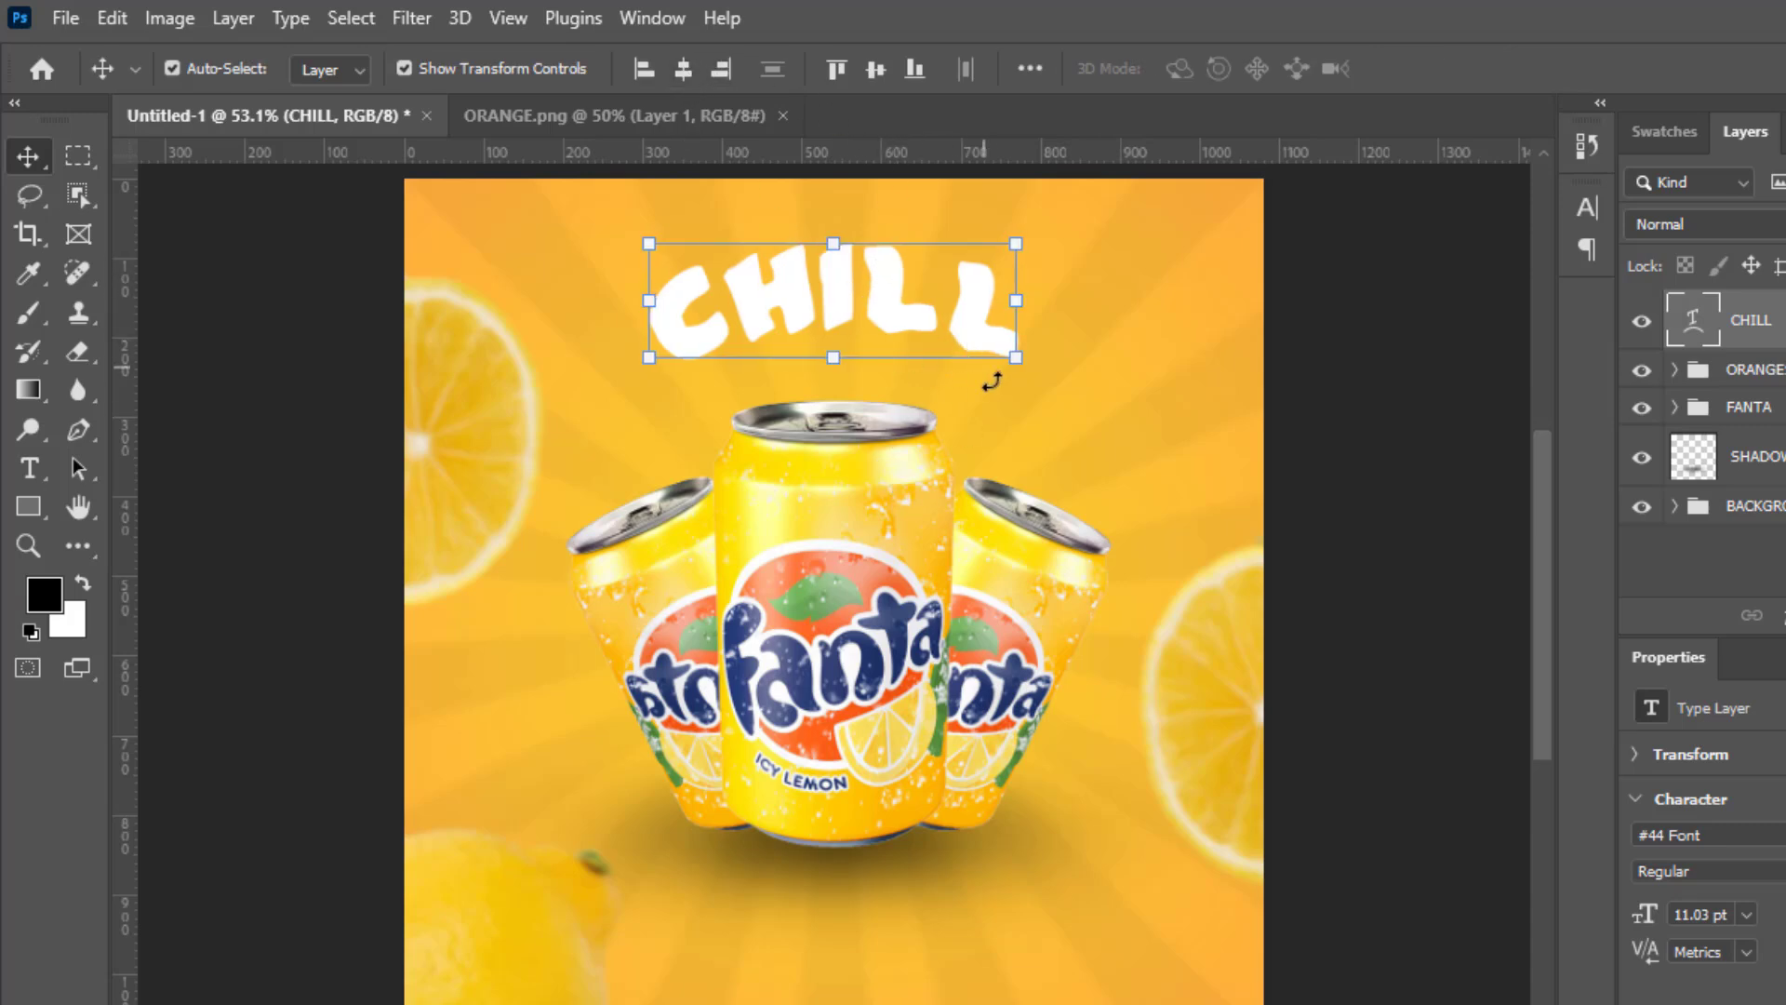
{"action": "left_click", "coordinate": [1357, 384]}
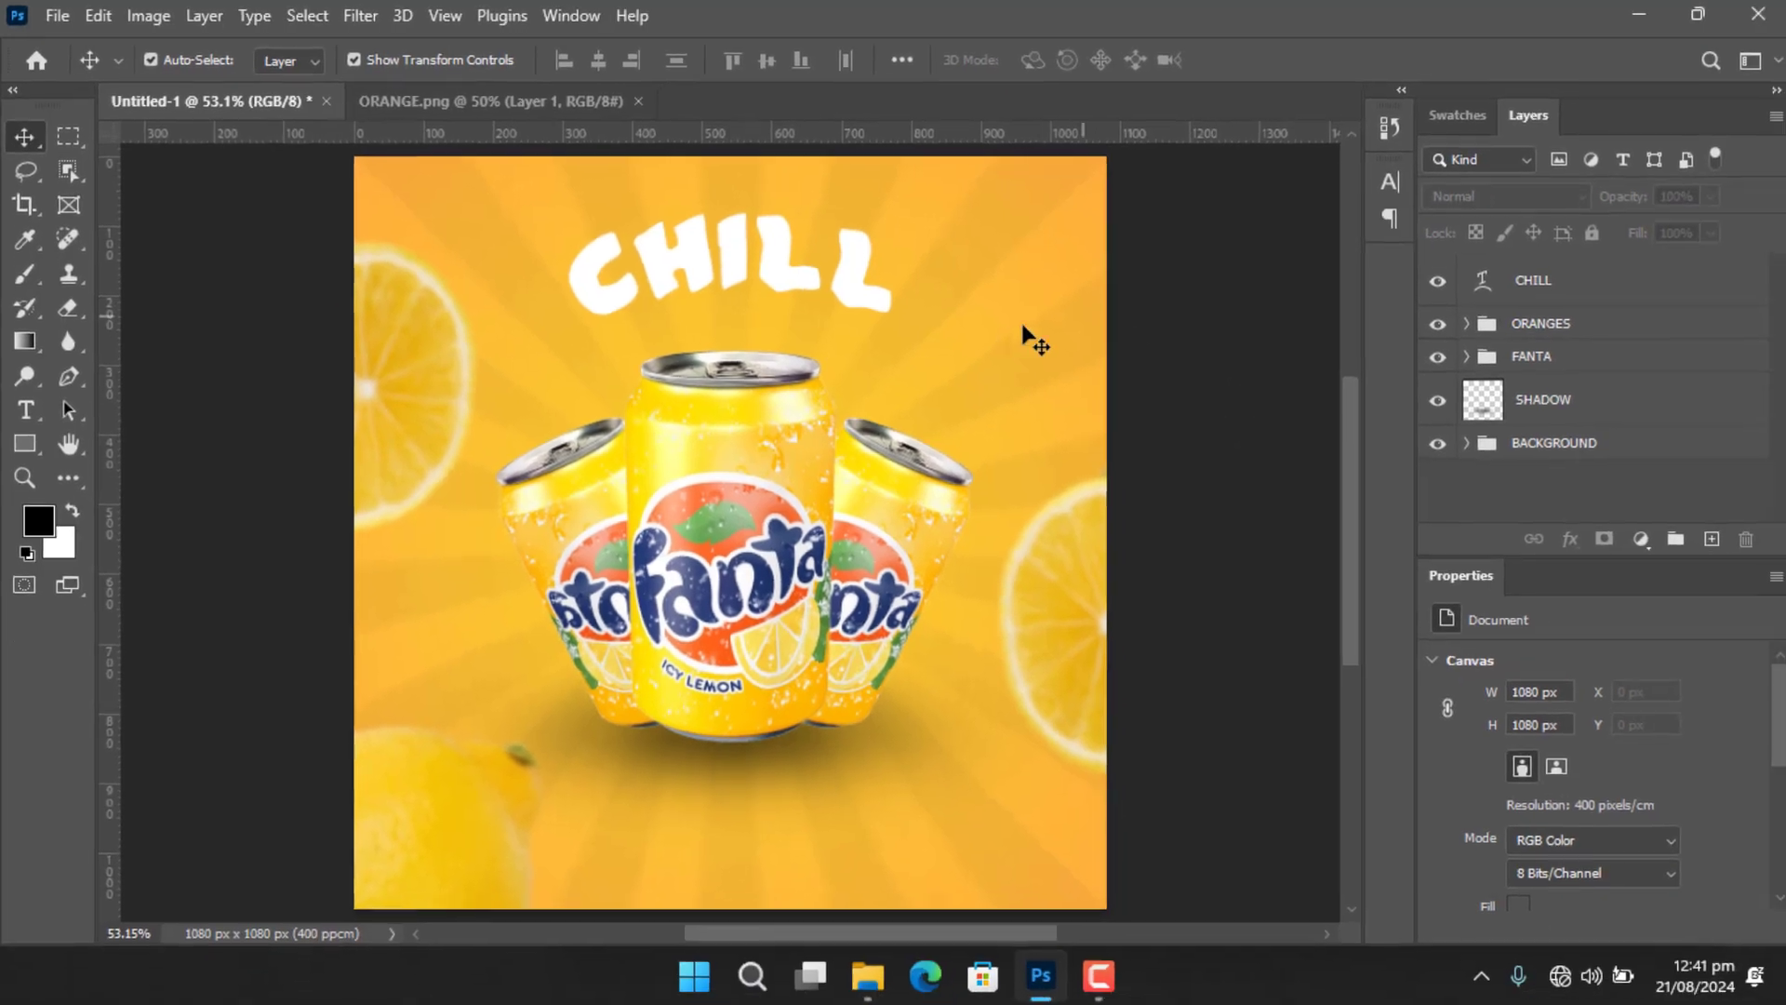
{"action": "left_click", "coordinate": [1351, 398]}
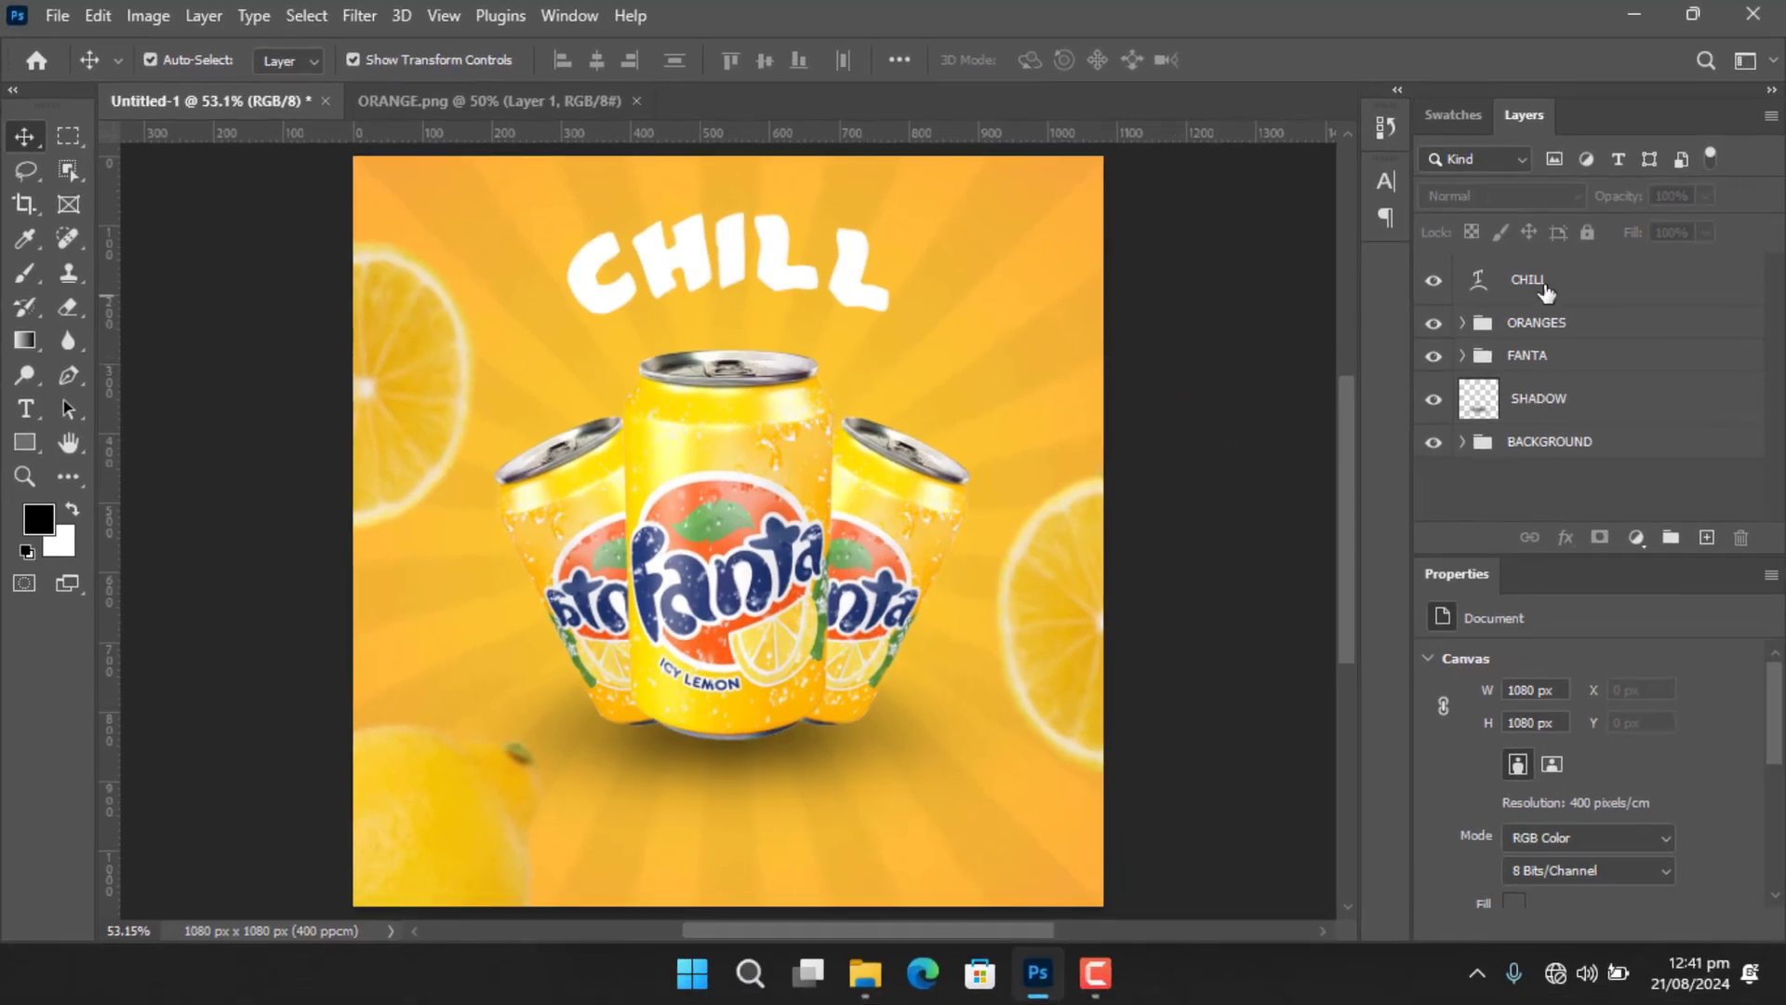
Place the Light image from the FANTAL POSTER folder, scaled to about 39%, with its glow over the CHILL text at the poster's upper edge.
{"action": "left_click", "coordinate": [847, 977]}
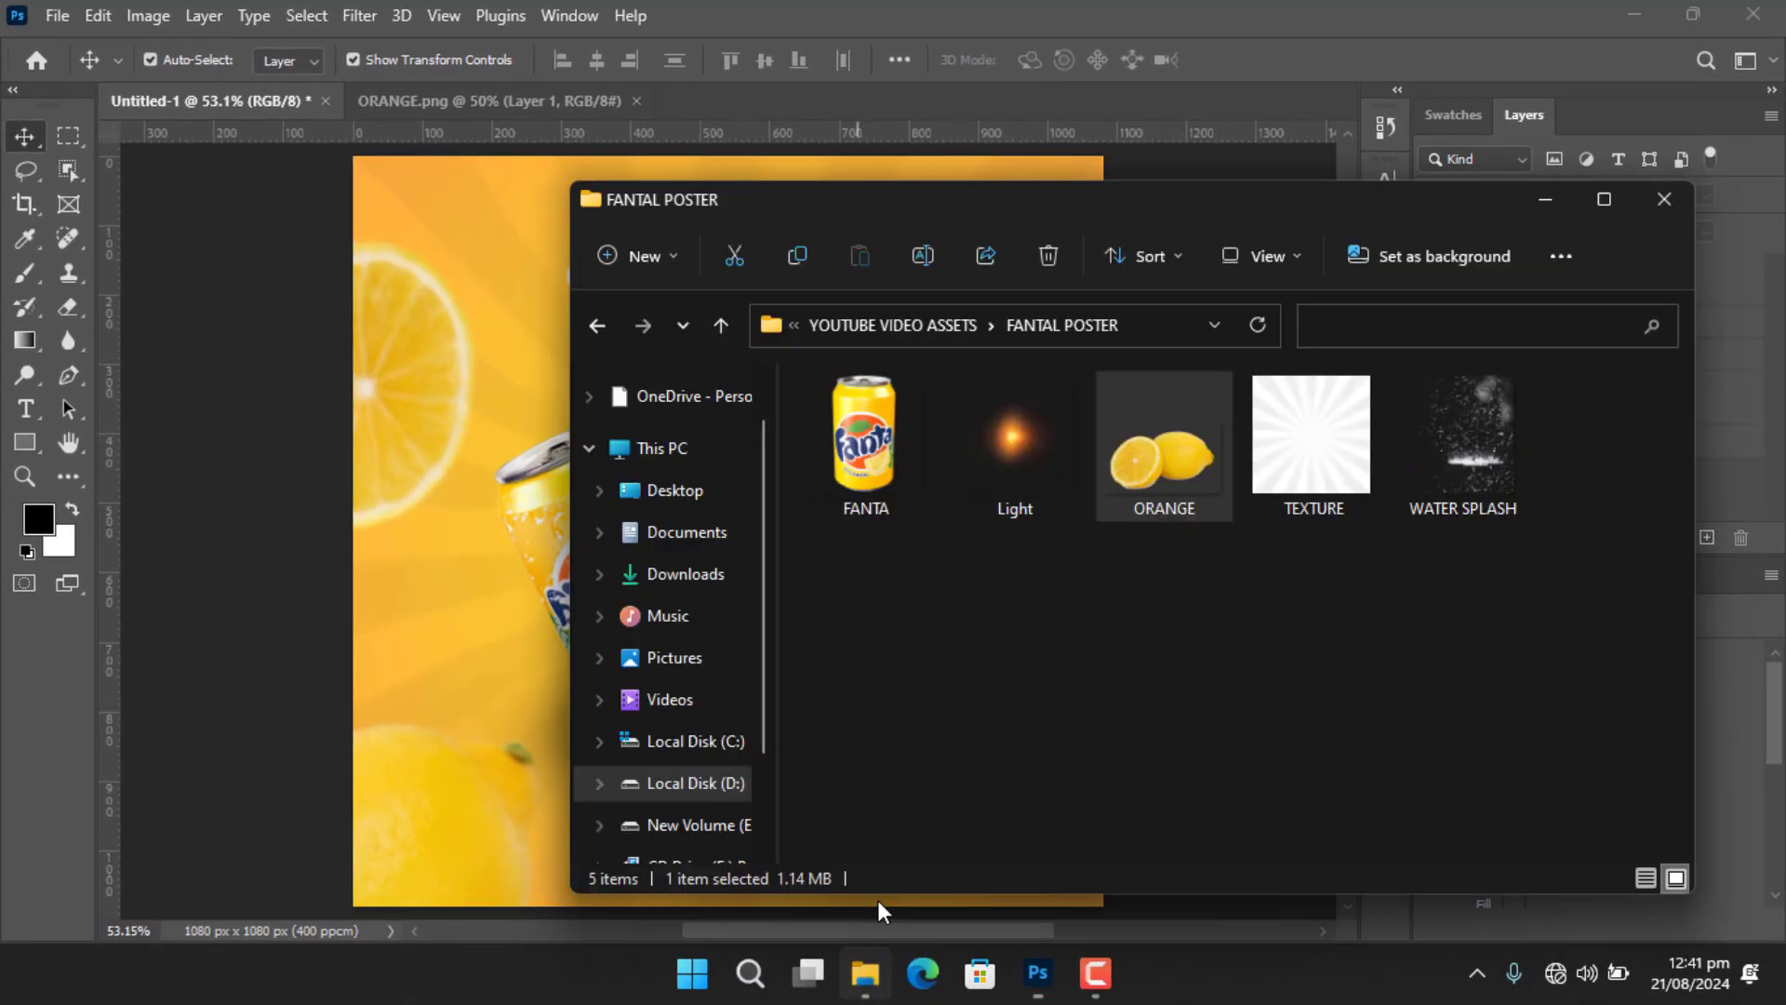
{"action": "left_click_drag", "start_coordinate": [1023, 431], "coordinate": [456, 419]}
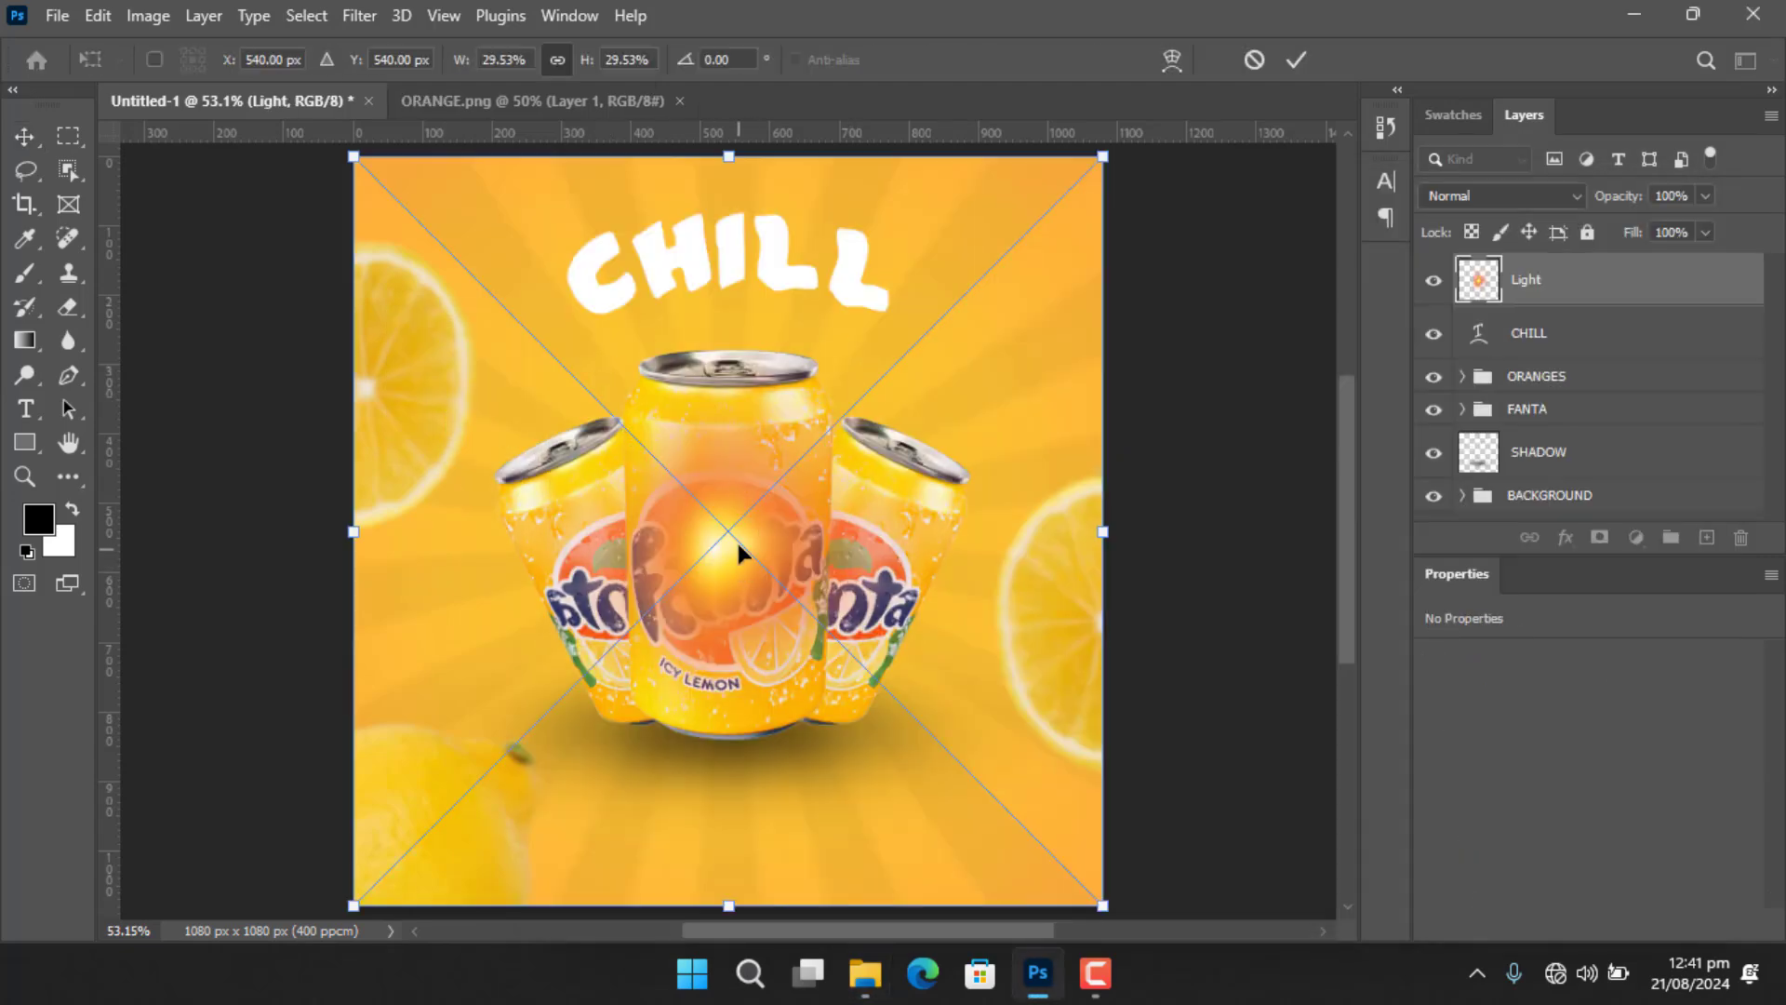
{"action": "left_click_drag", "start_coordinate": [738, 544], "coordinate": [751, 200]}
{"action": "left_click_drag", "start_coordinate": [1120, 543], "coordinate": [1254, 678]}
{"action": "left_click_drag", "start_coordinate": [365, 676], "coordinate": [259, 781]}
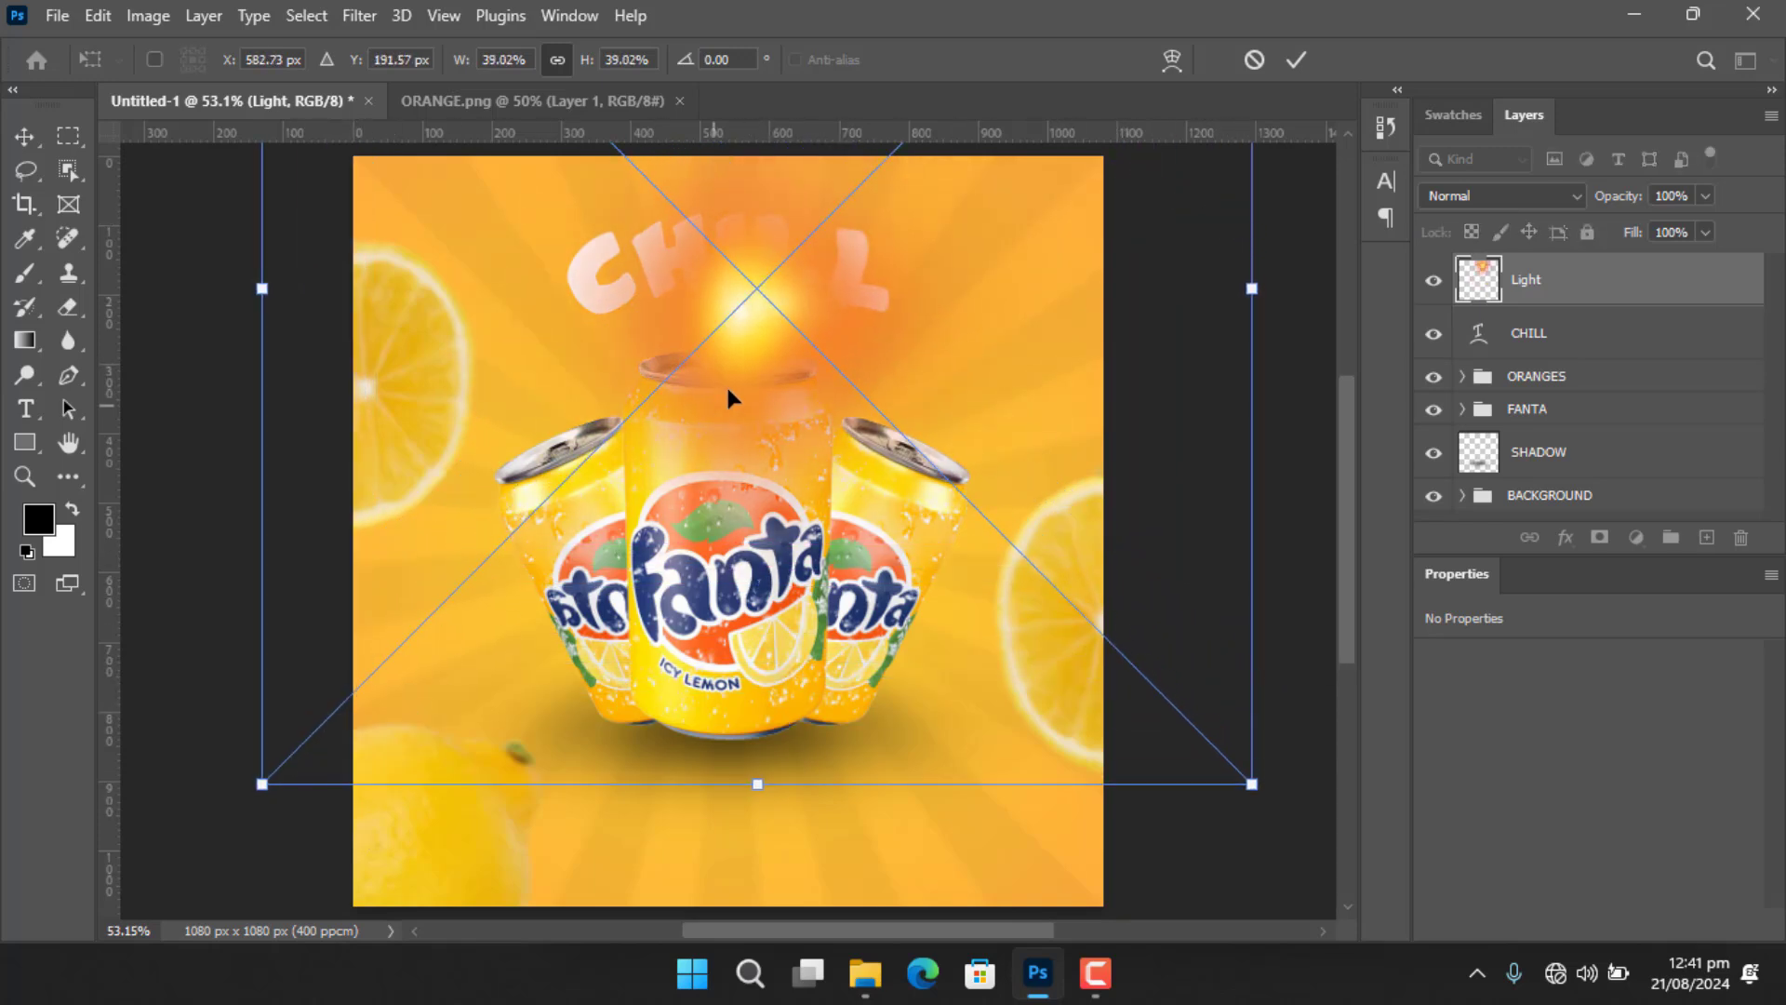
{"action": "left_click_drag", "start_coordinate": [734, 391], "coordinate": [723, 223]}
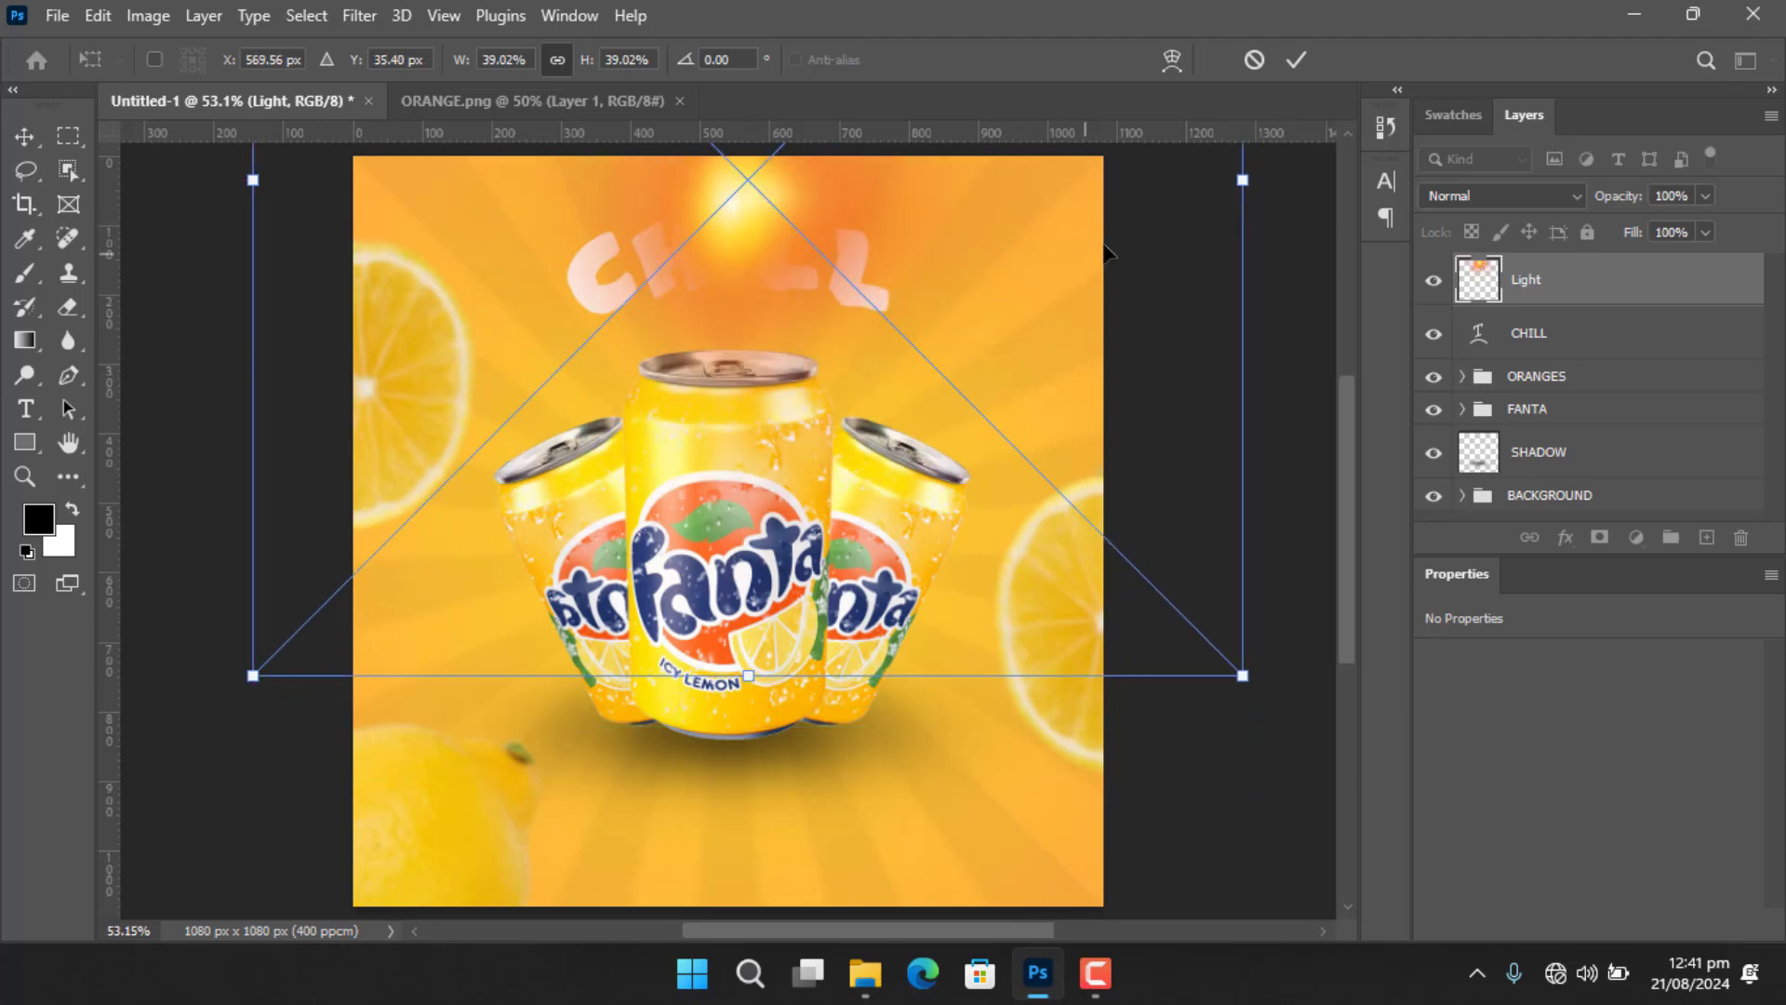
{"action": "left_click", "coordinate": [1301, 59]}
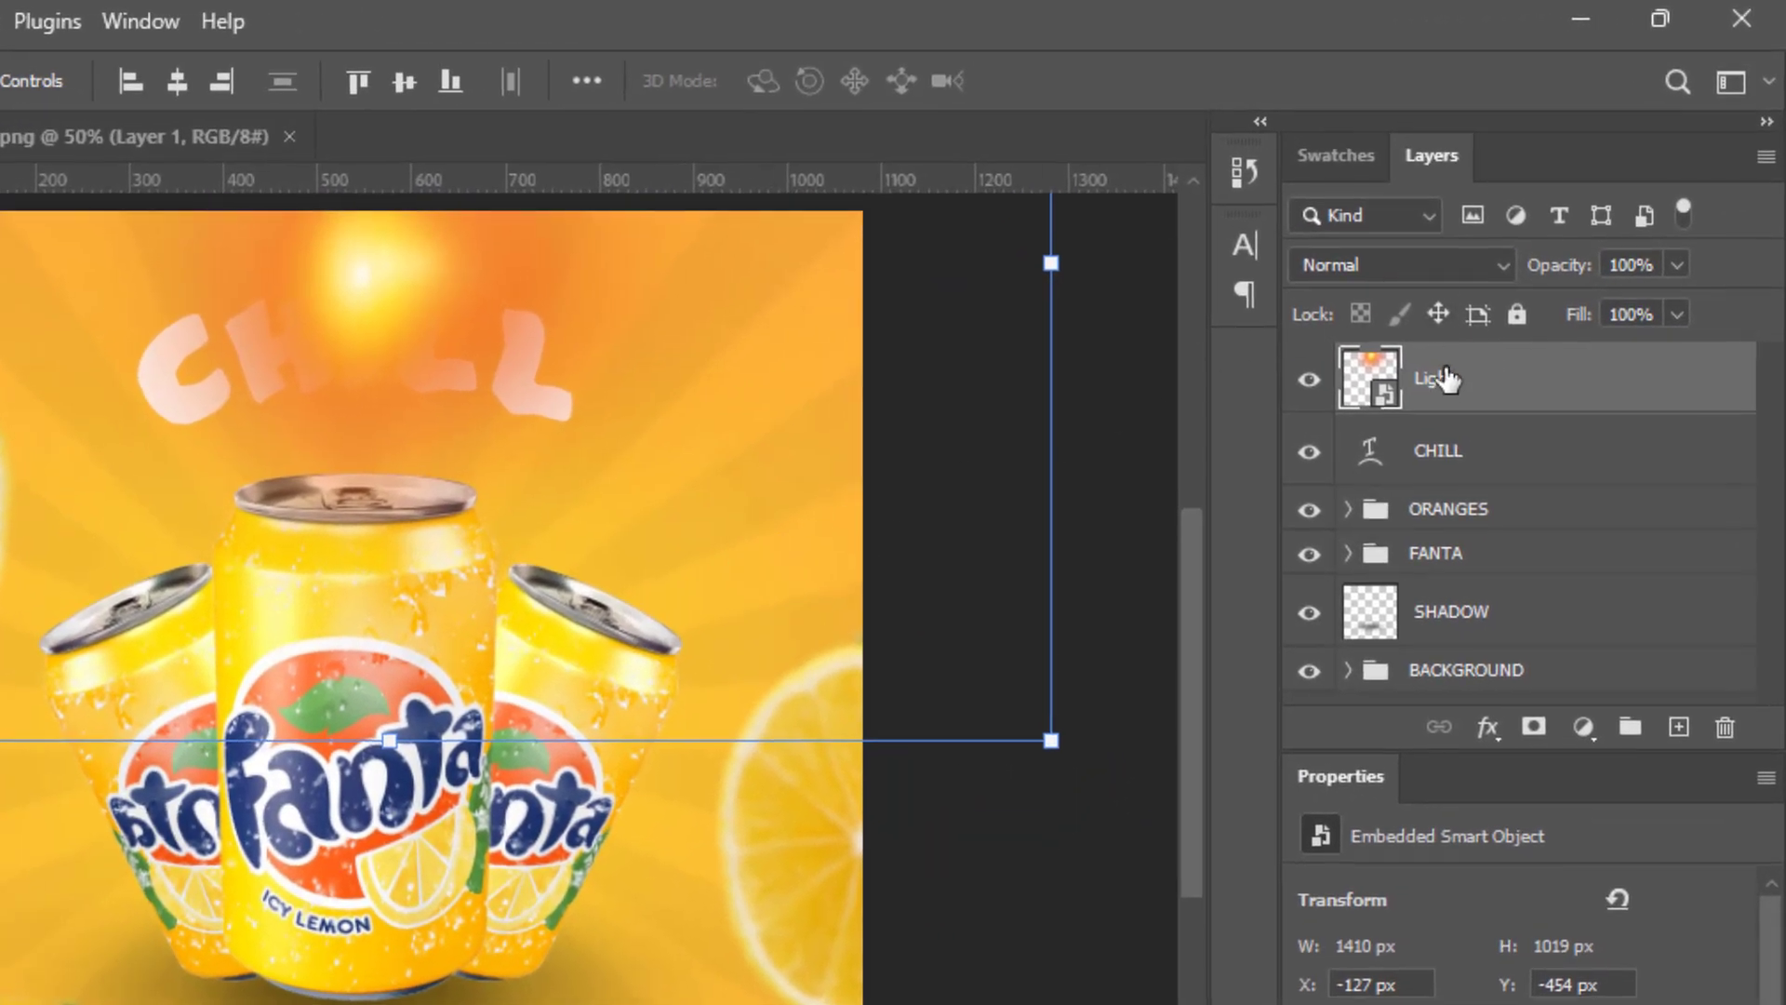
Set the Light layer's blend mode to Screen and its opacity to 78%.
{"action": "left_click", "coordinate": [1493, 267]}
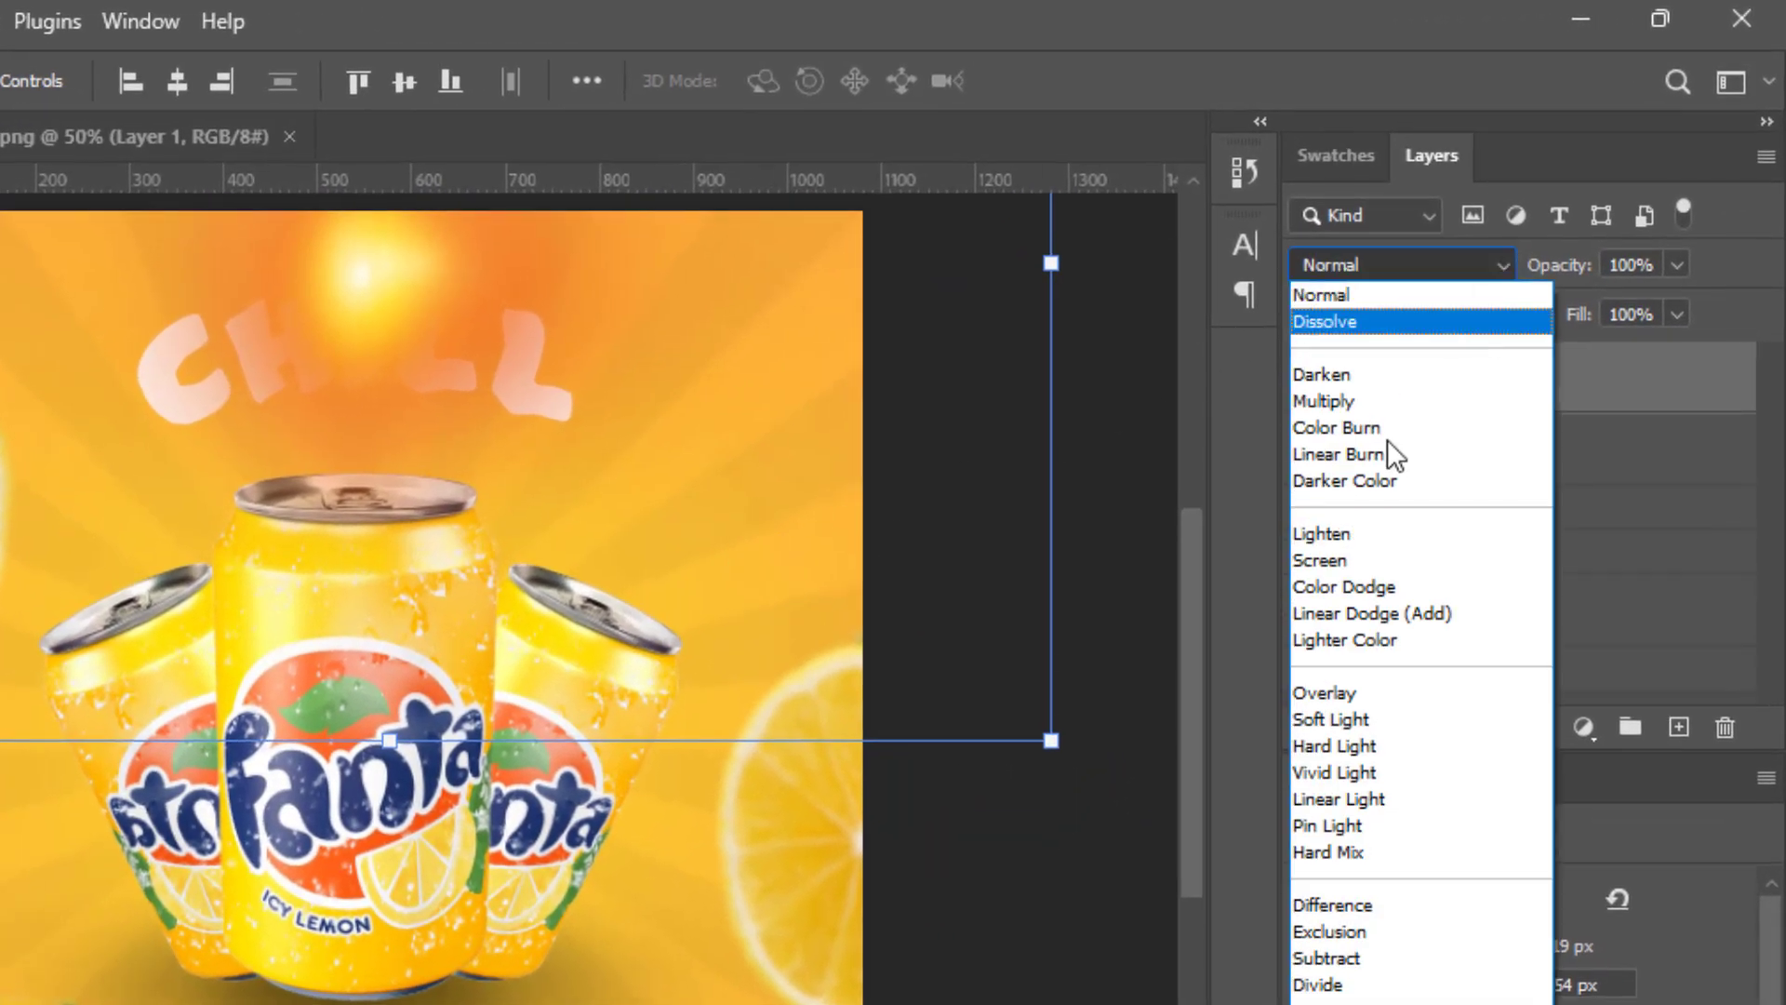
{"action": "left_click", "coordinate": [1341, 562]}
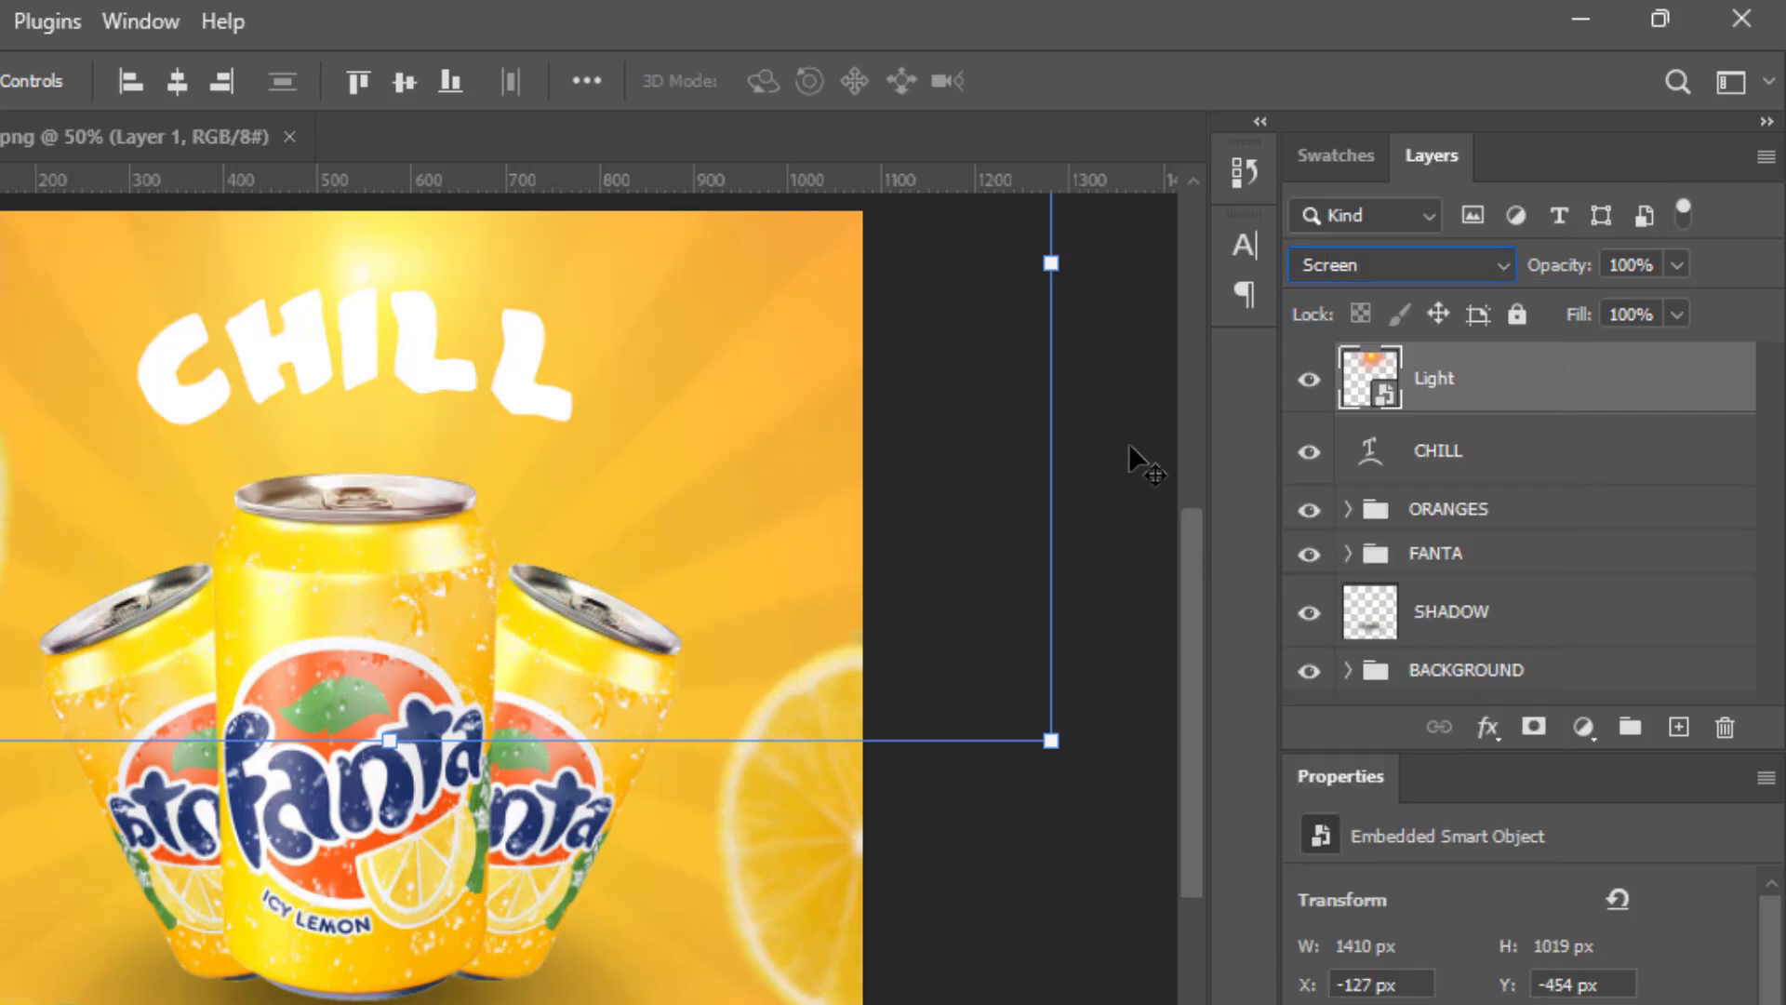
{"action": "left_click_drag", "start_coordinate": [1579, 277], "coordinate": [1533, 286]}
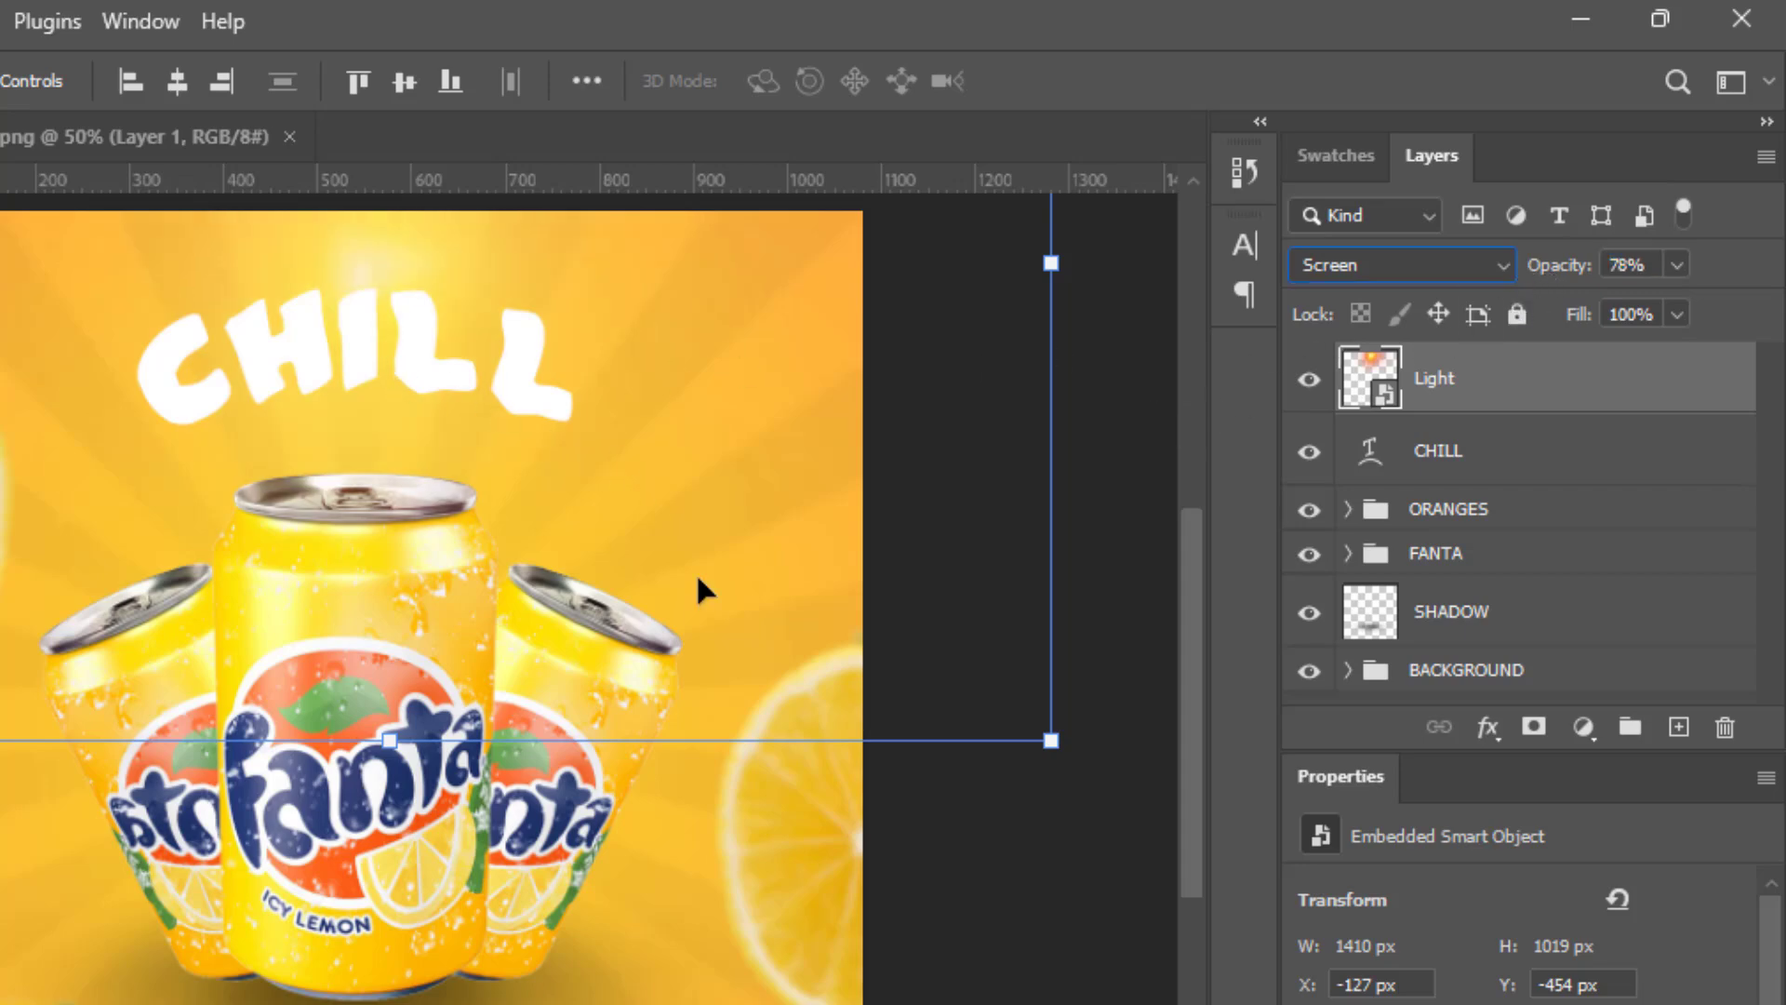
Stretch the light vertically to about 48% height and move its glow up to the poster's upper edge.
{"action": "left_click_drag", "start_coordinate": [388, 741], "coordinate": [360, 837]}
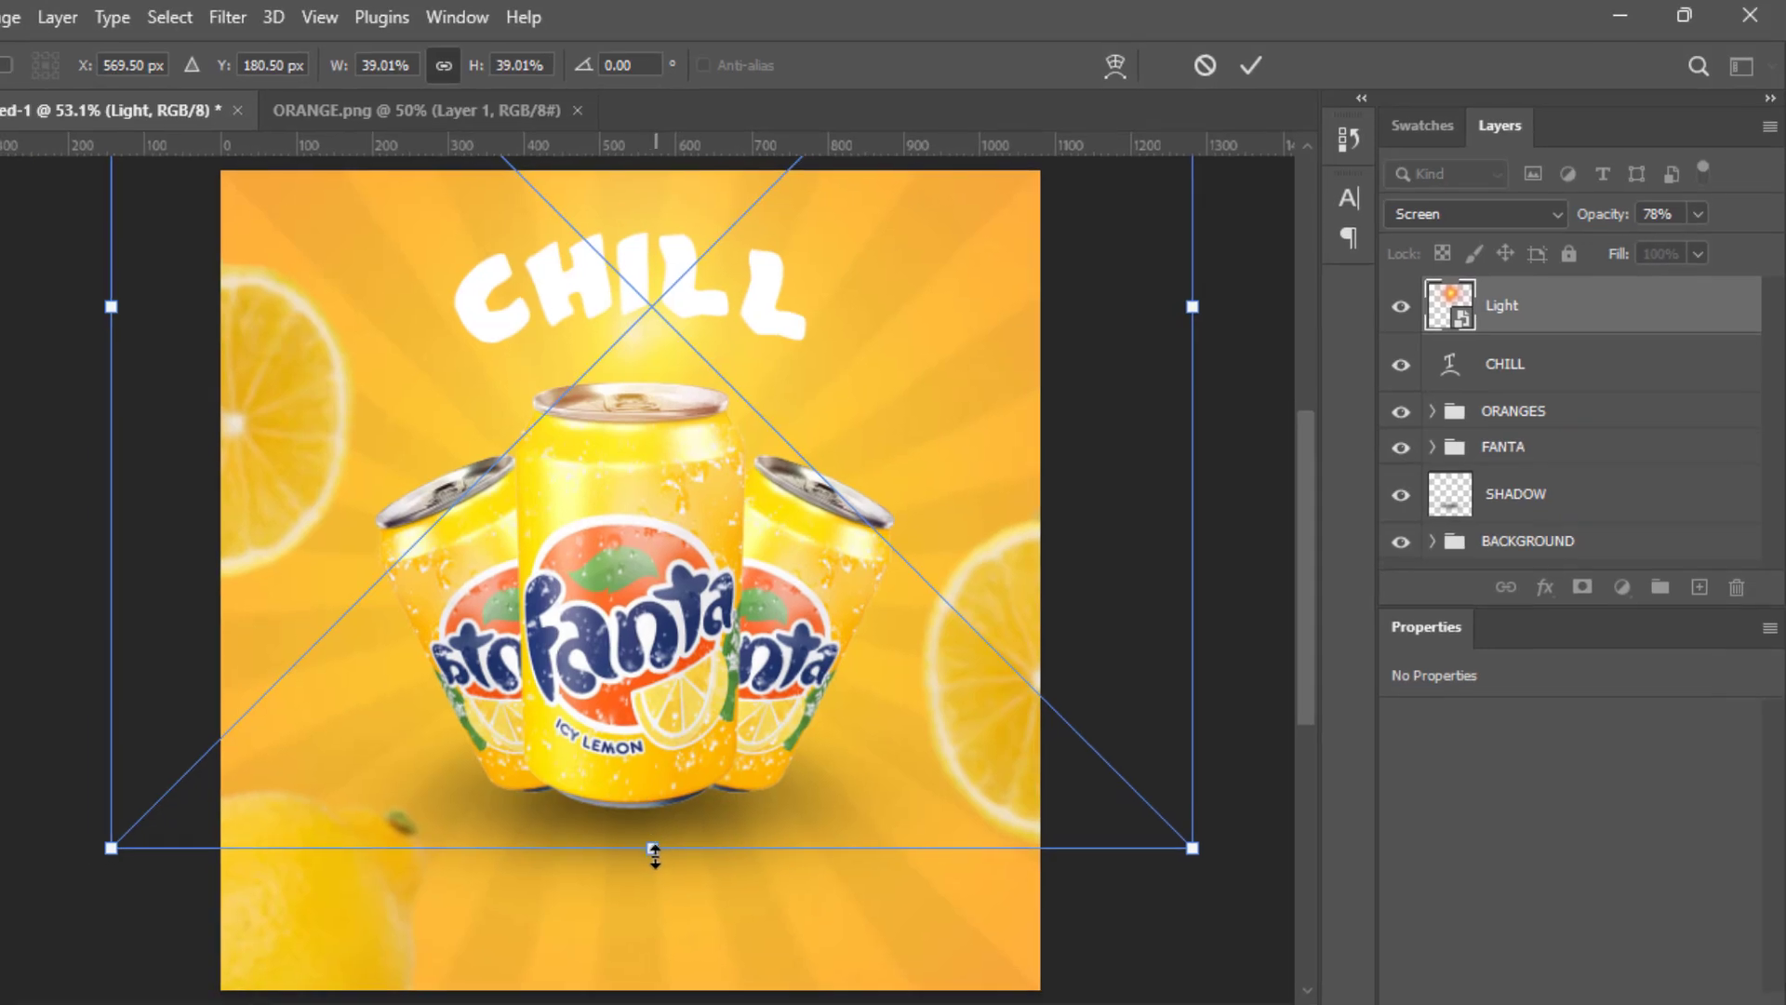
{"action": "left_click_drag", "start_coordinate": [631, 865], "coordinate": [631, 1001]}
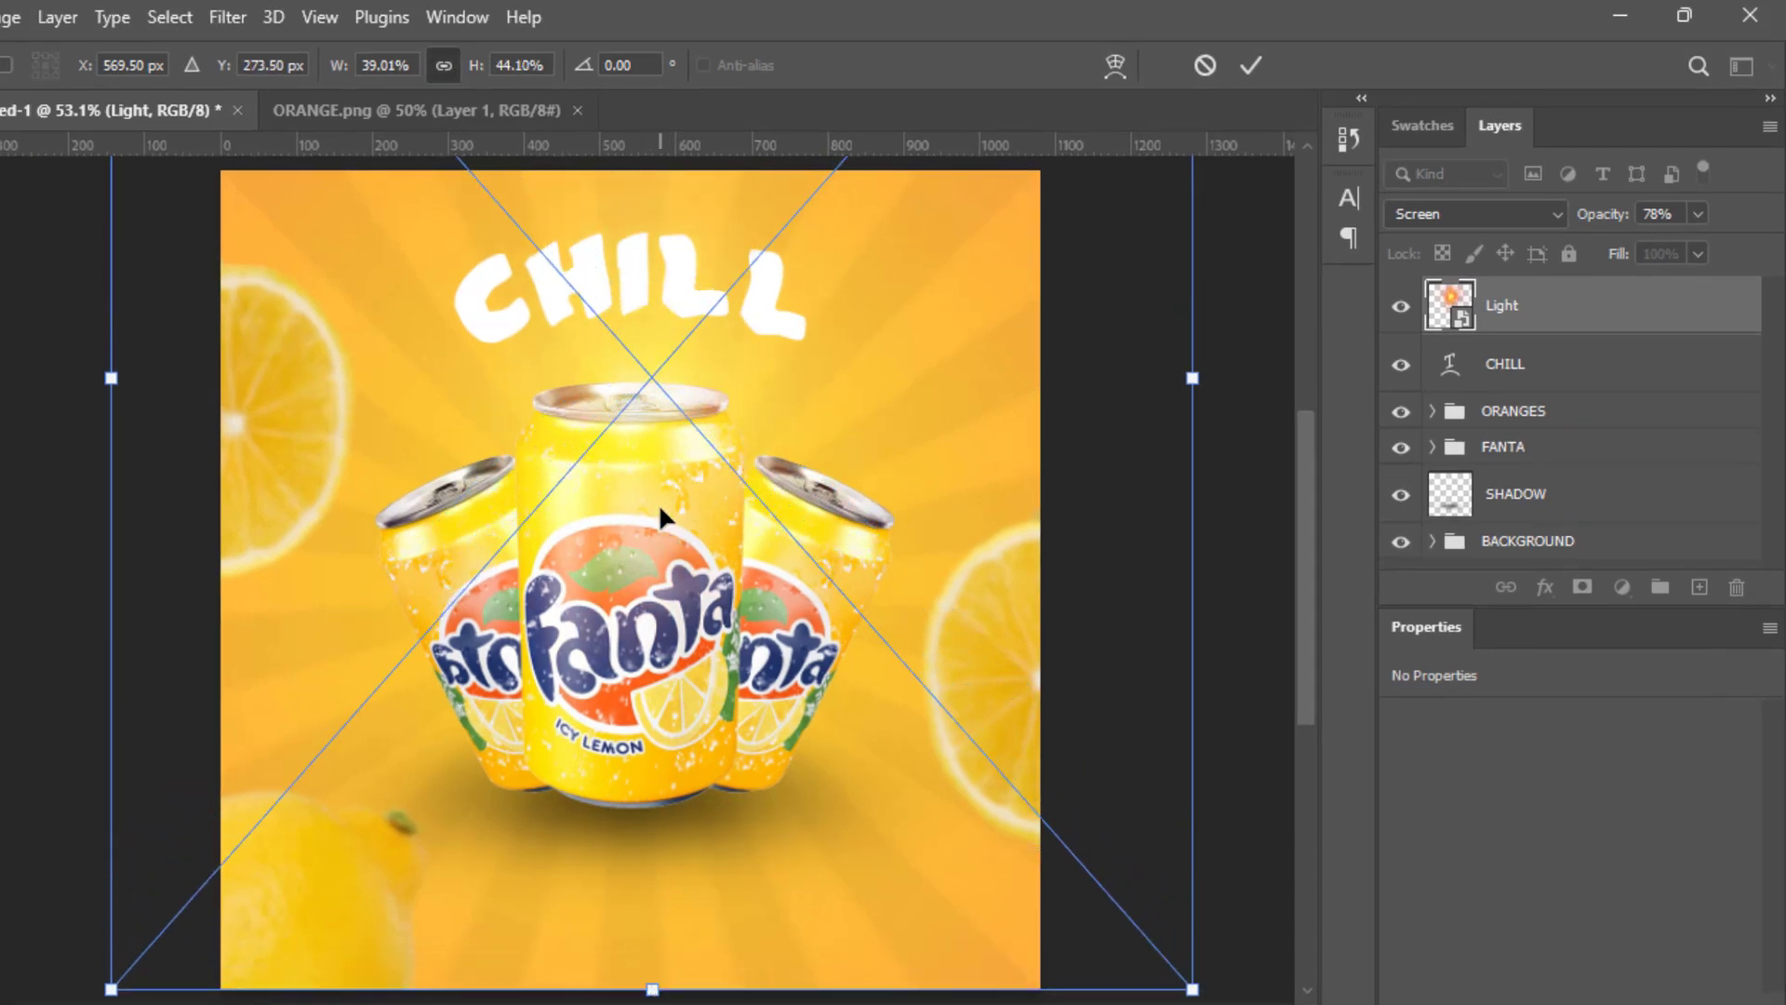
{"action": "left_click_drag", "start_coordinate": [659, 504], "coordinate": [657, 252]}
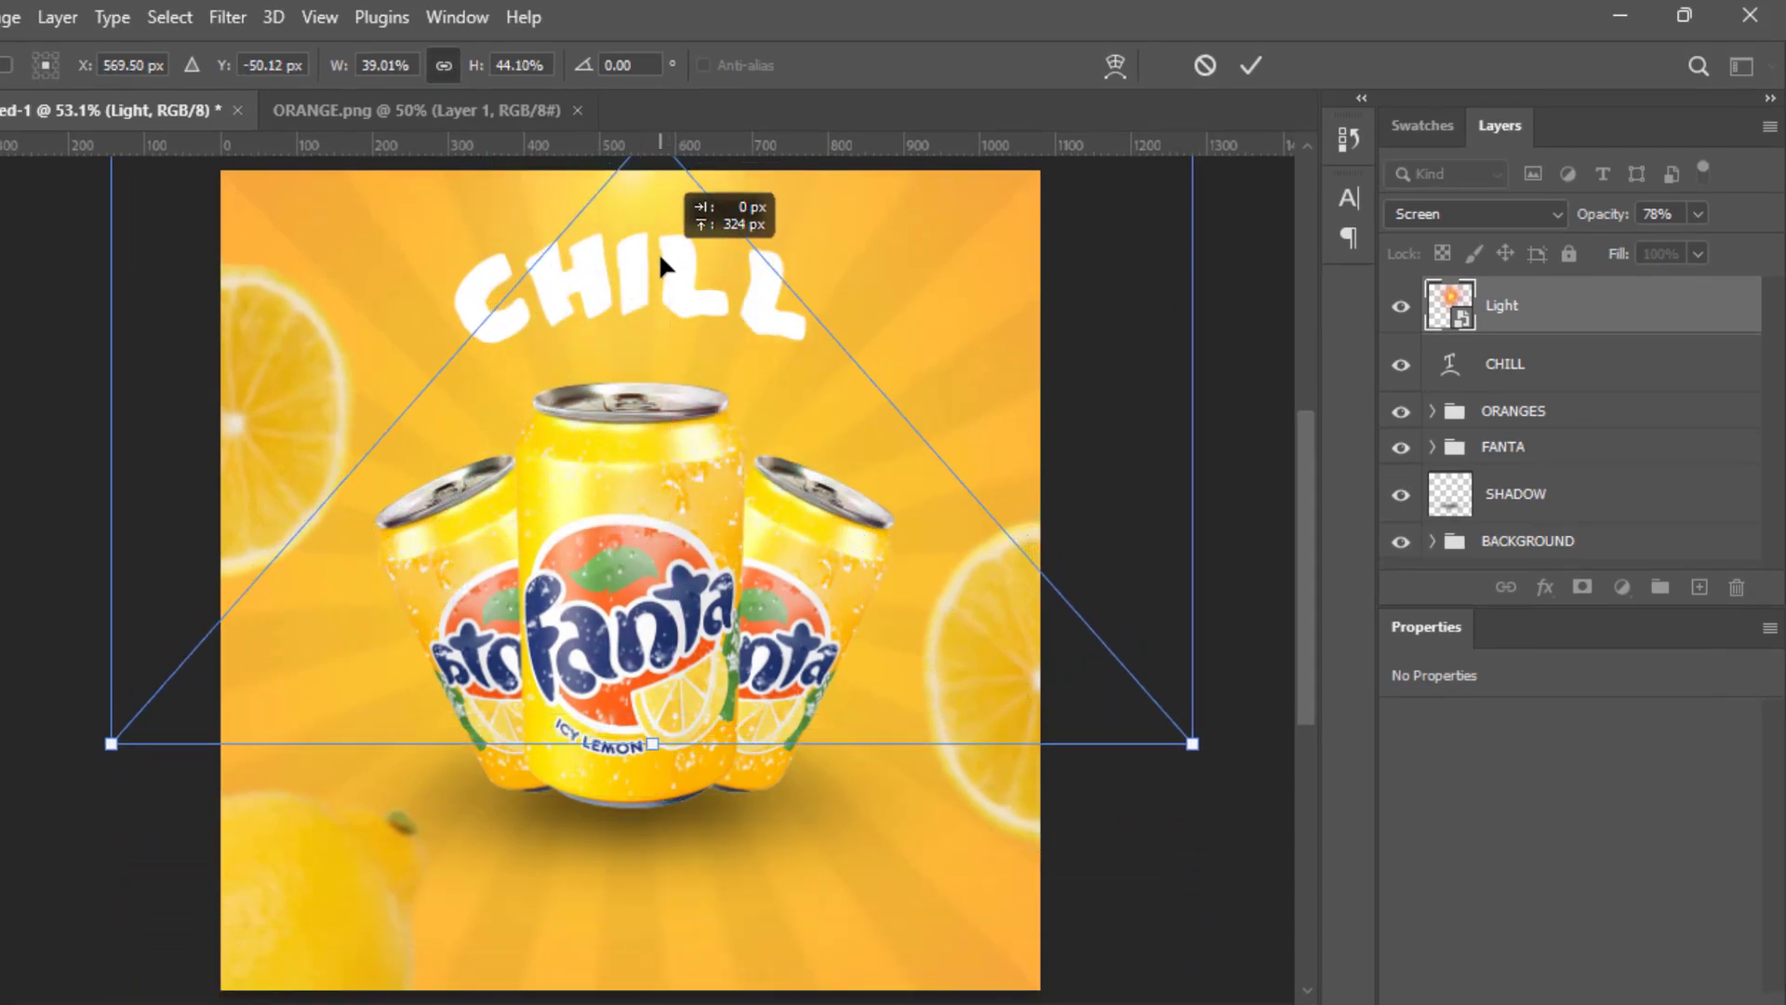
{"action": "left_click_drag", "start_coordinate": [652, 757], "coordinate": [651, 791]}
{"action": "left_click_drag", "start_coordinate": [644, 208], "coordinate": [645, 177]}
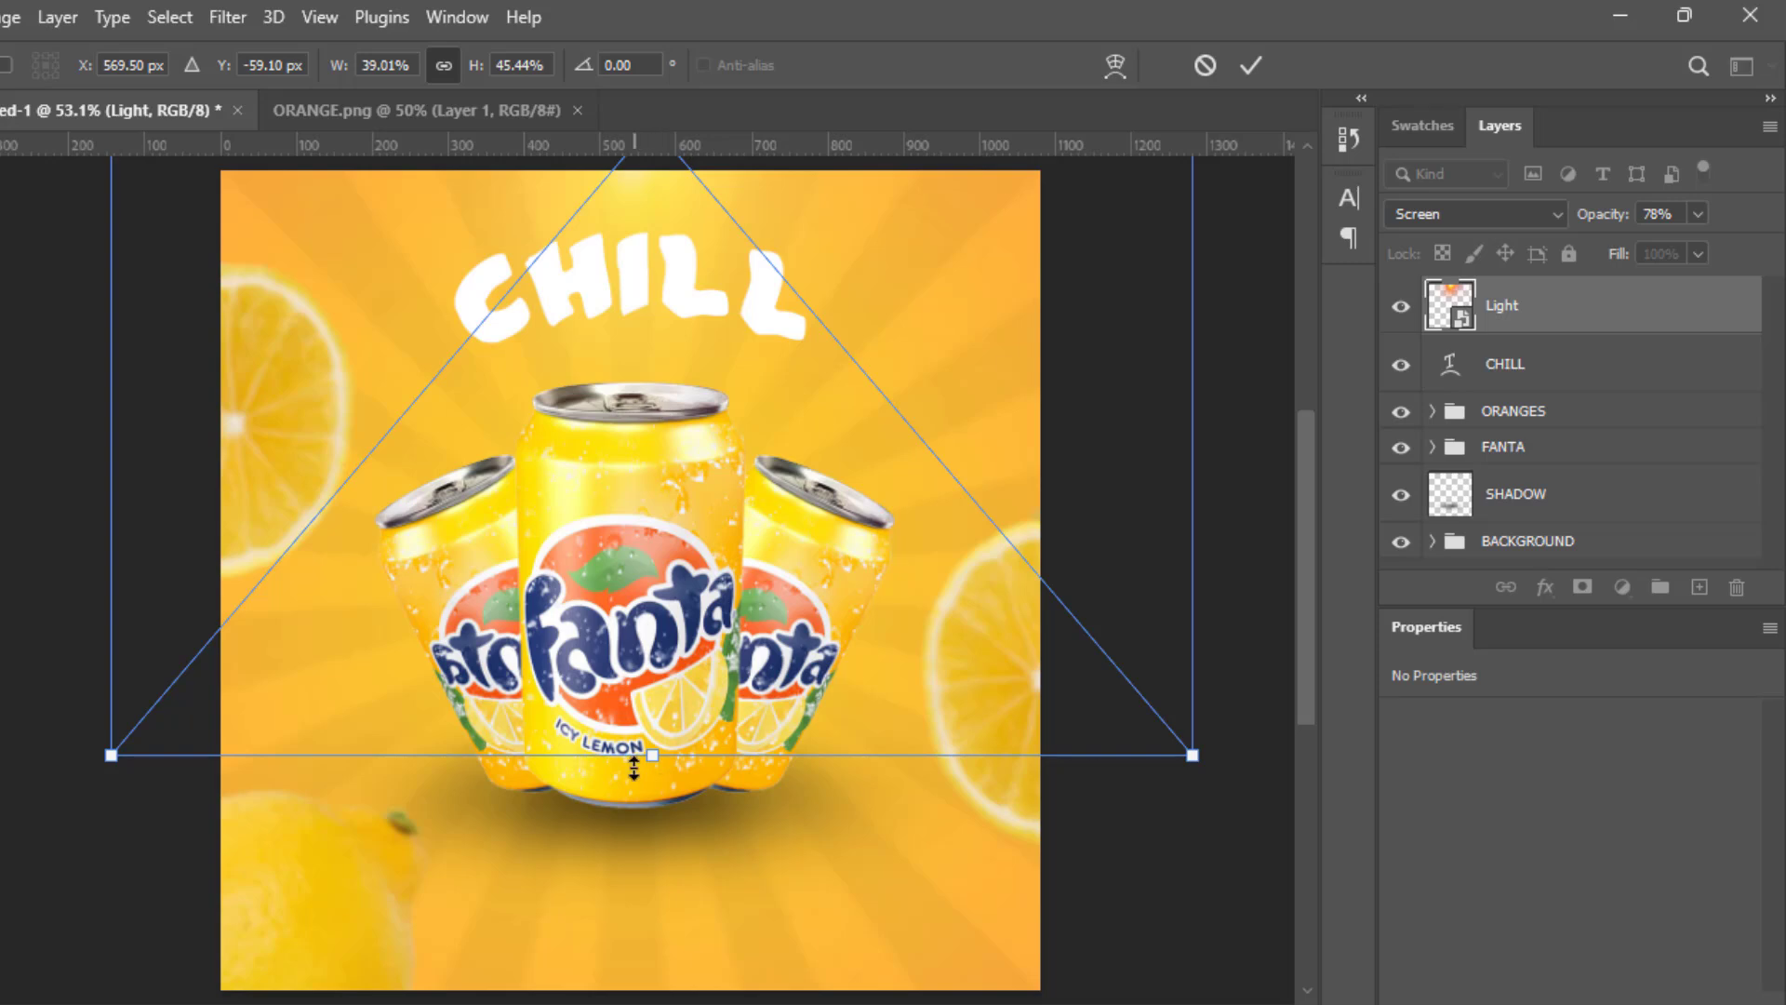
{"action": "left_click_drag", "start_coordinate": [653, 754], "coordinate": [651, 819]}
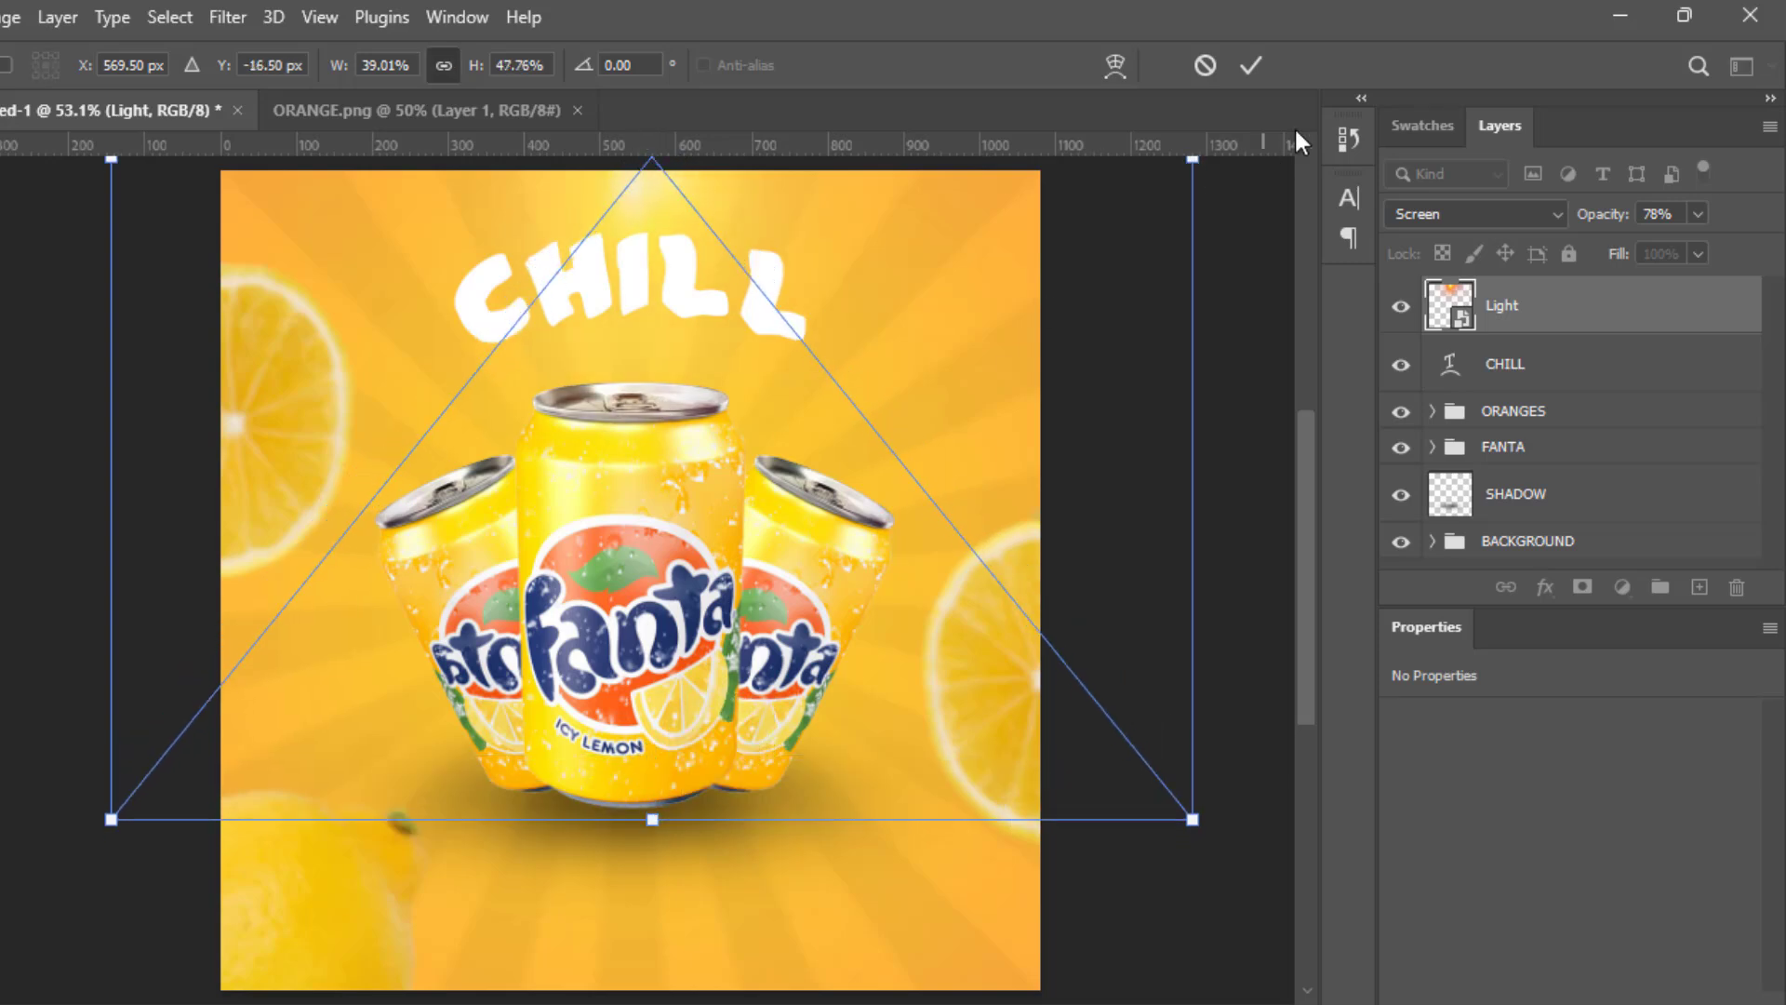
{"action": "left_click", "coordinate": [1249, 65]}
Stretch the light further to about 52% height and reposition it centrally above the CHILL text at the poster's upper edge.
{"action": "left_click", "coordinate": [486, 61]}
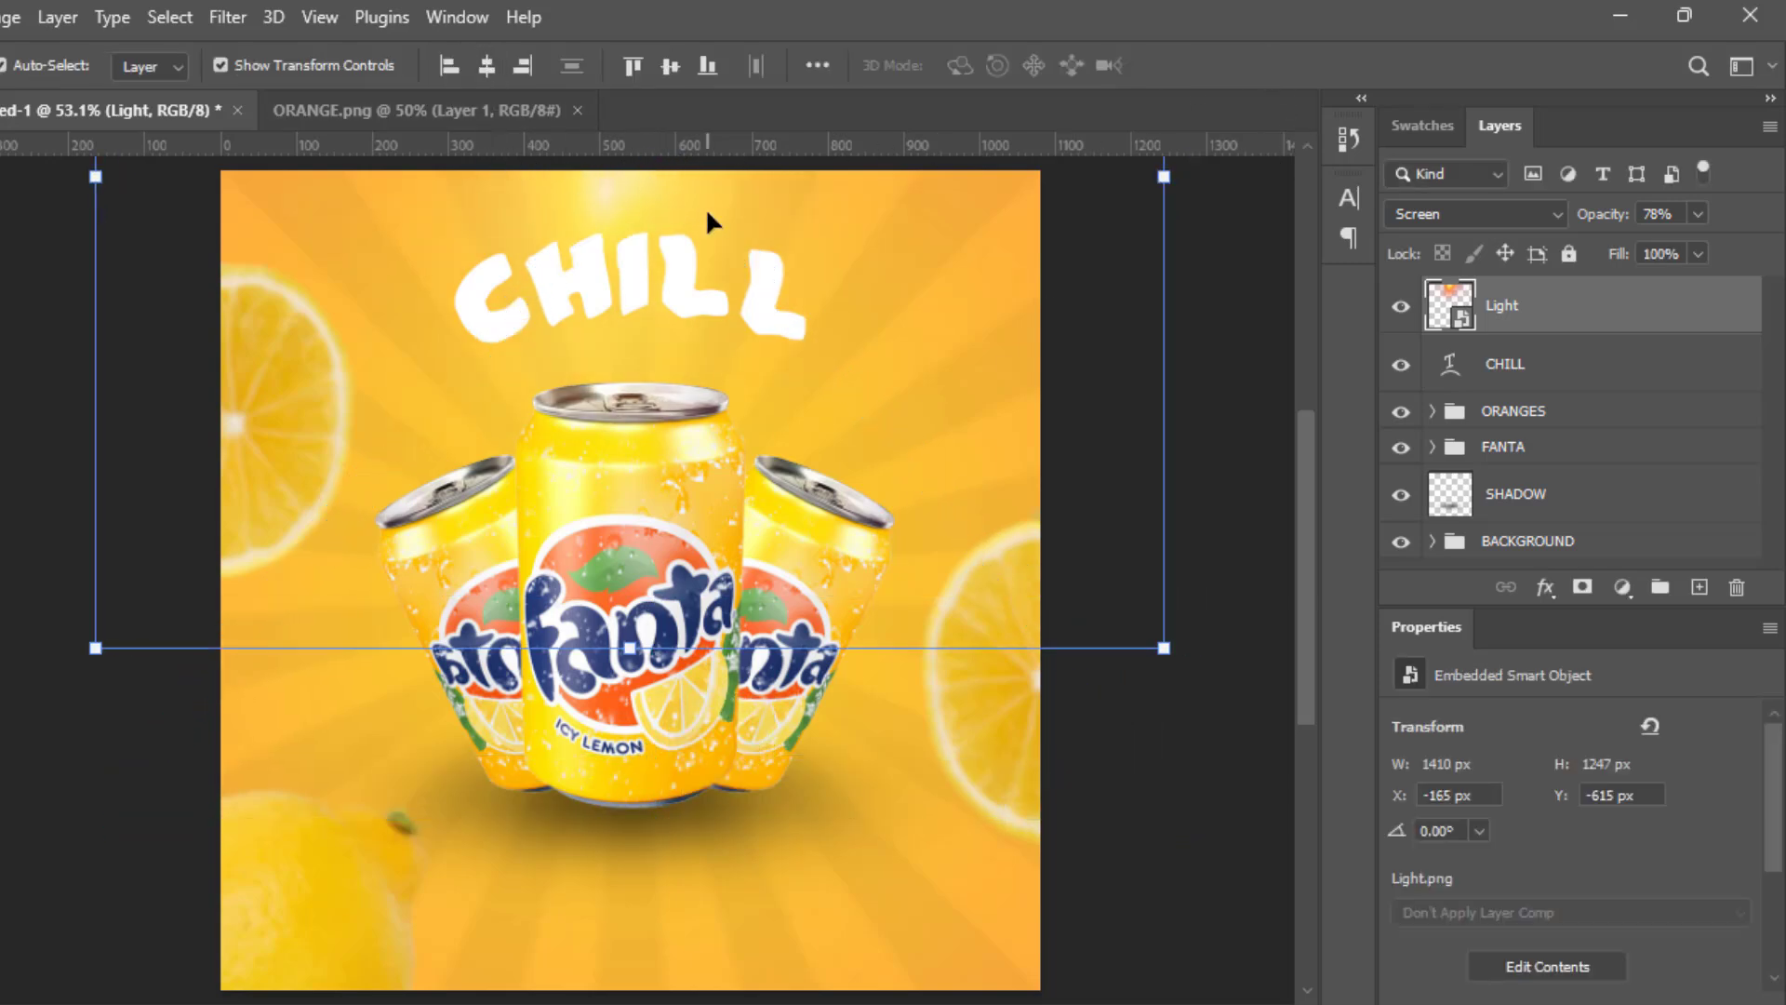
{"action": "left_click_drag", "start_coordinate": [618, 199], "coordinate": [629, 196]}
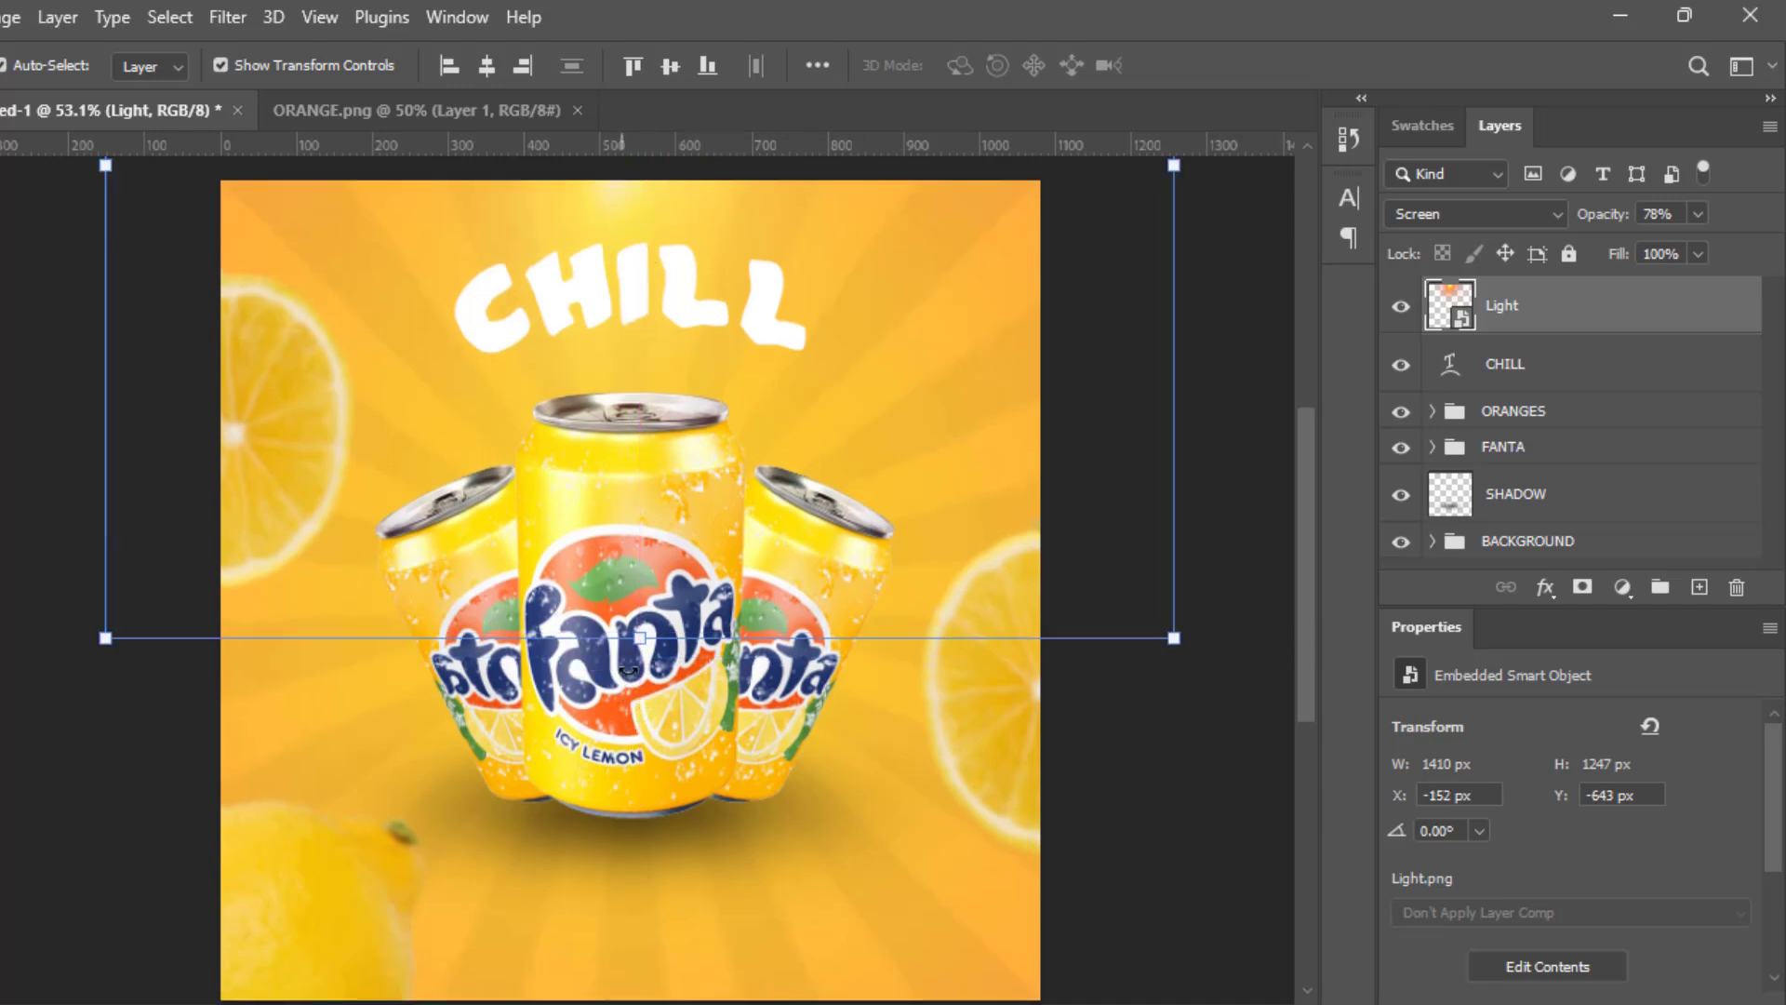
{"action": "left_click_drag", "start_coordinate": [641, 638], "coordinate": [631, 694]}
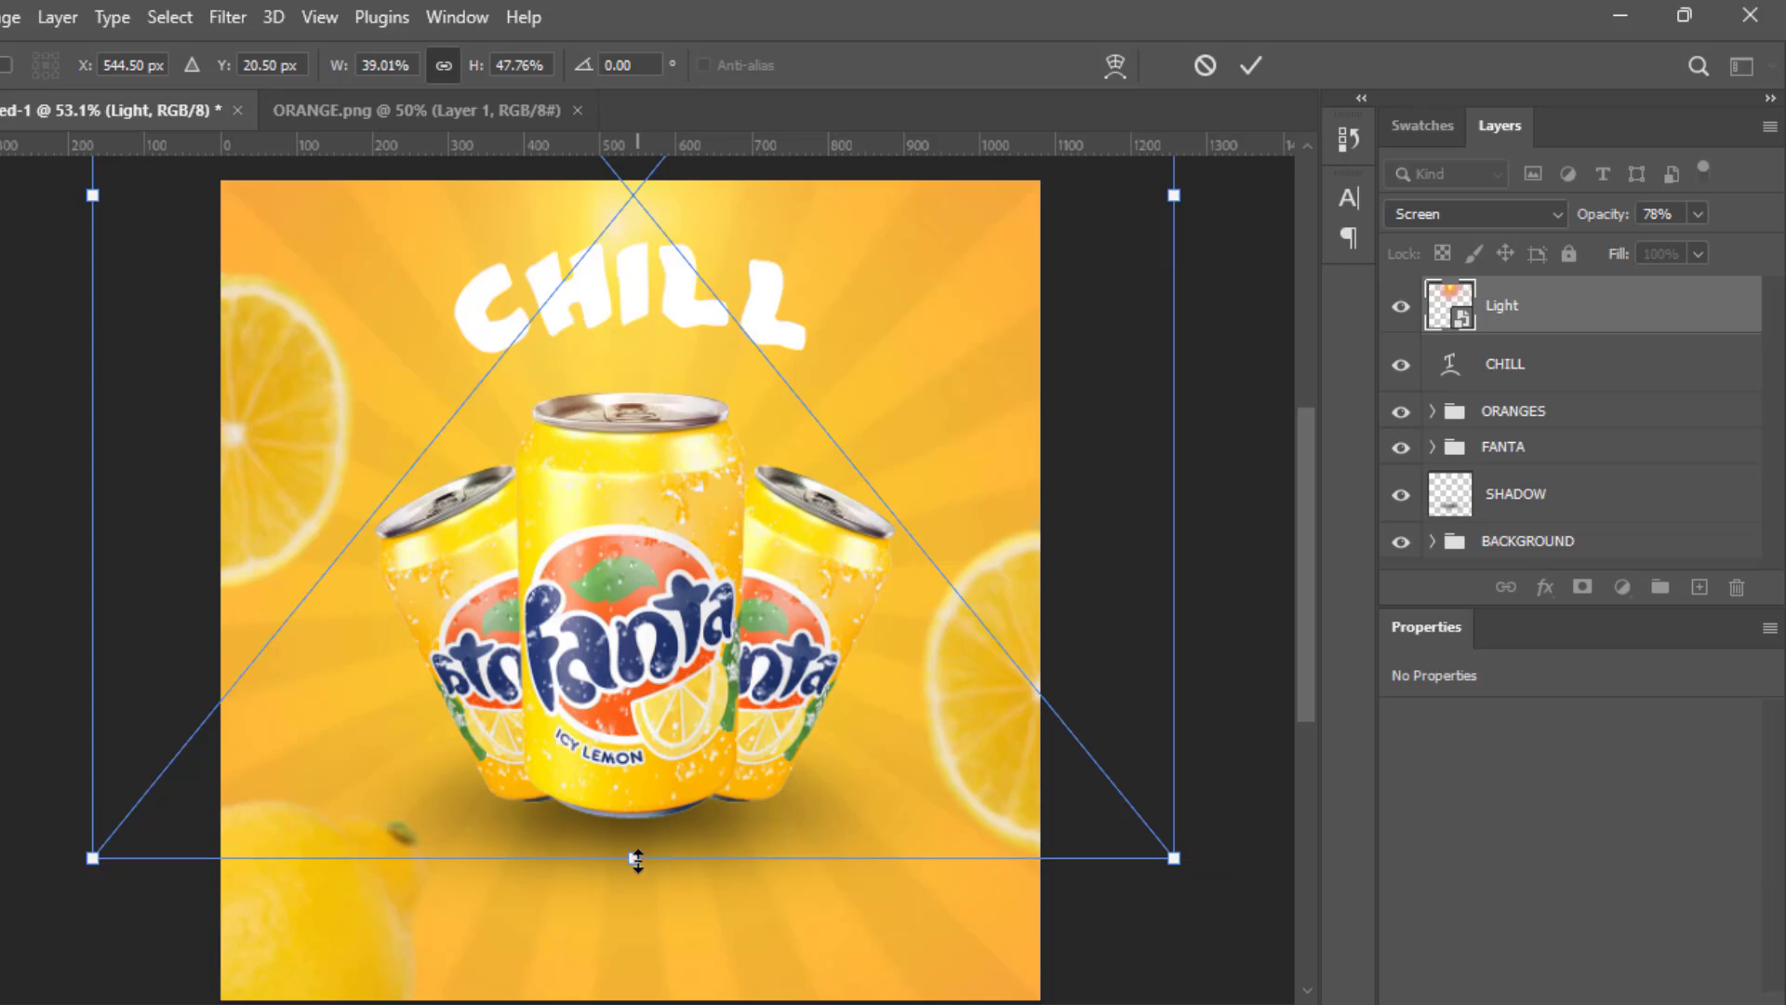
{"action": "left_click_drag", "start_coordinate": [633, 849], "coordinate": [637, 976]}
{"action": "left_click_drag", "start_coordinate": [648, 365], "coordinate": [655, 240]}
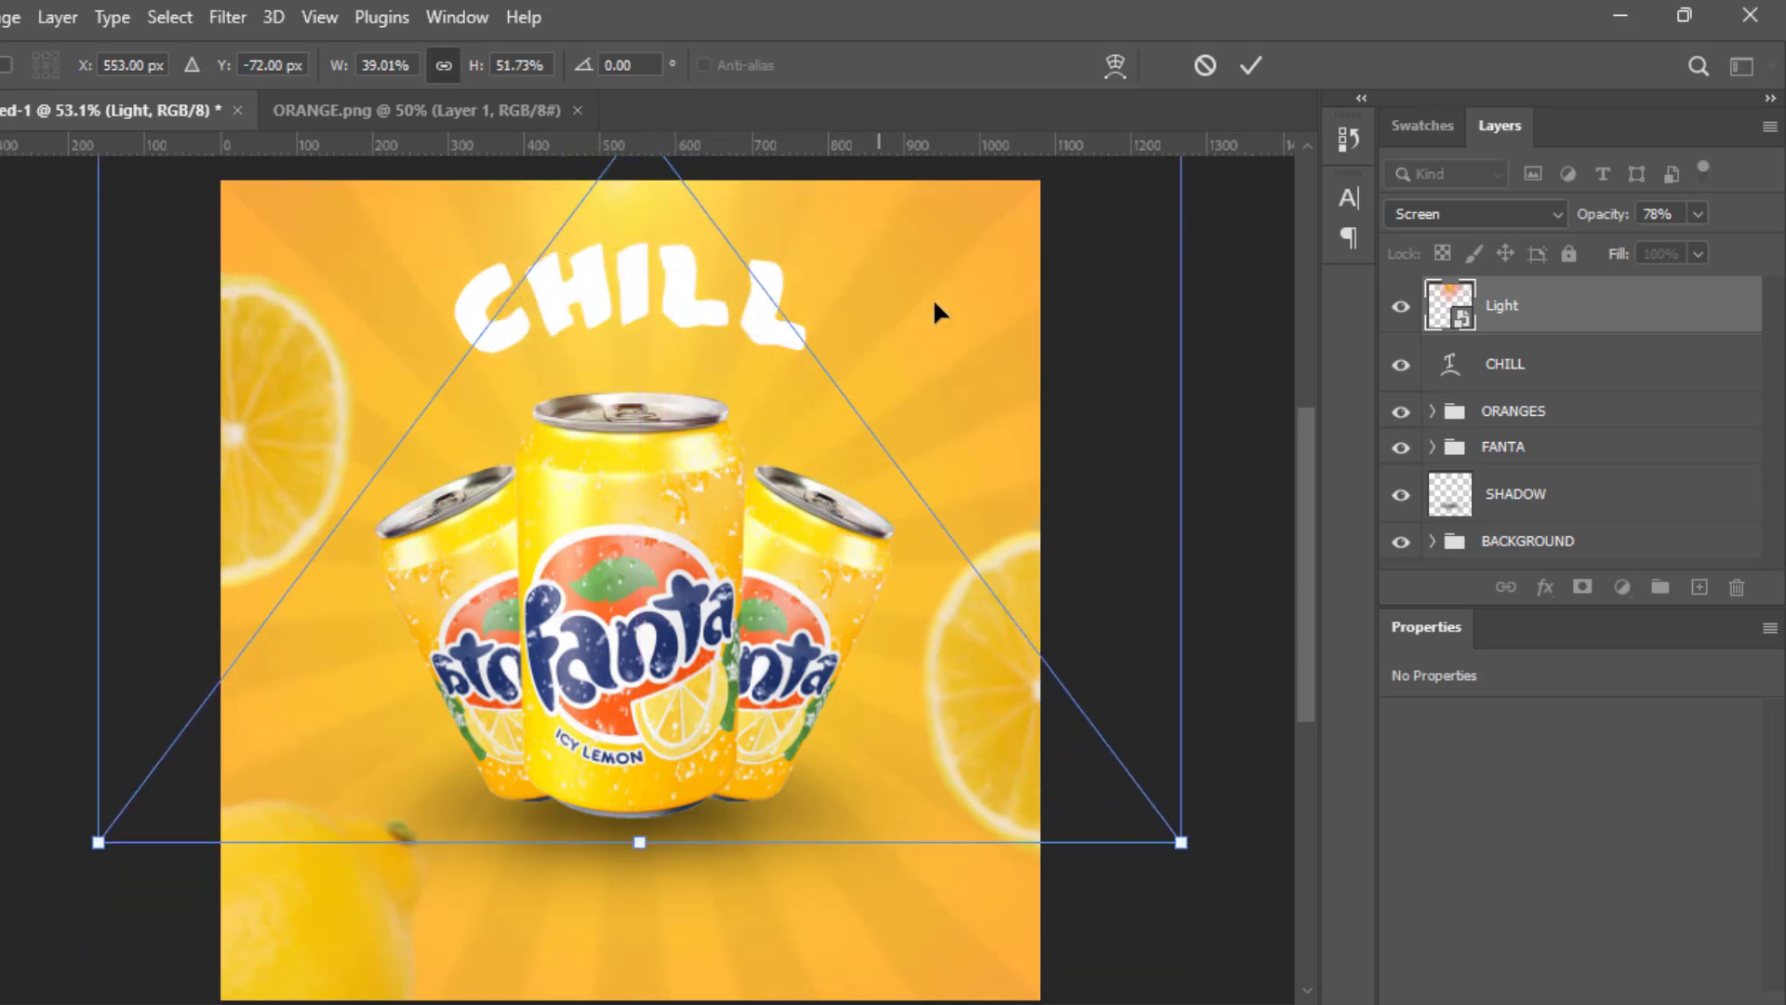
{"action": "left_click", "coordinate": [1250, 65]}
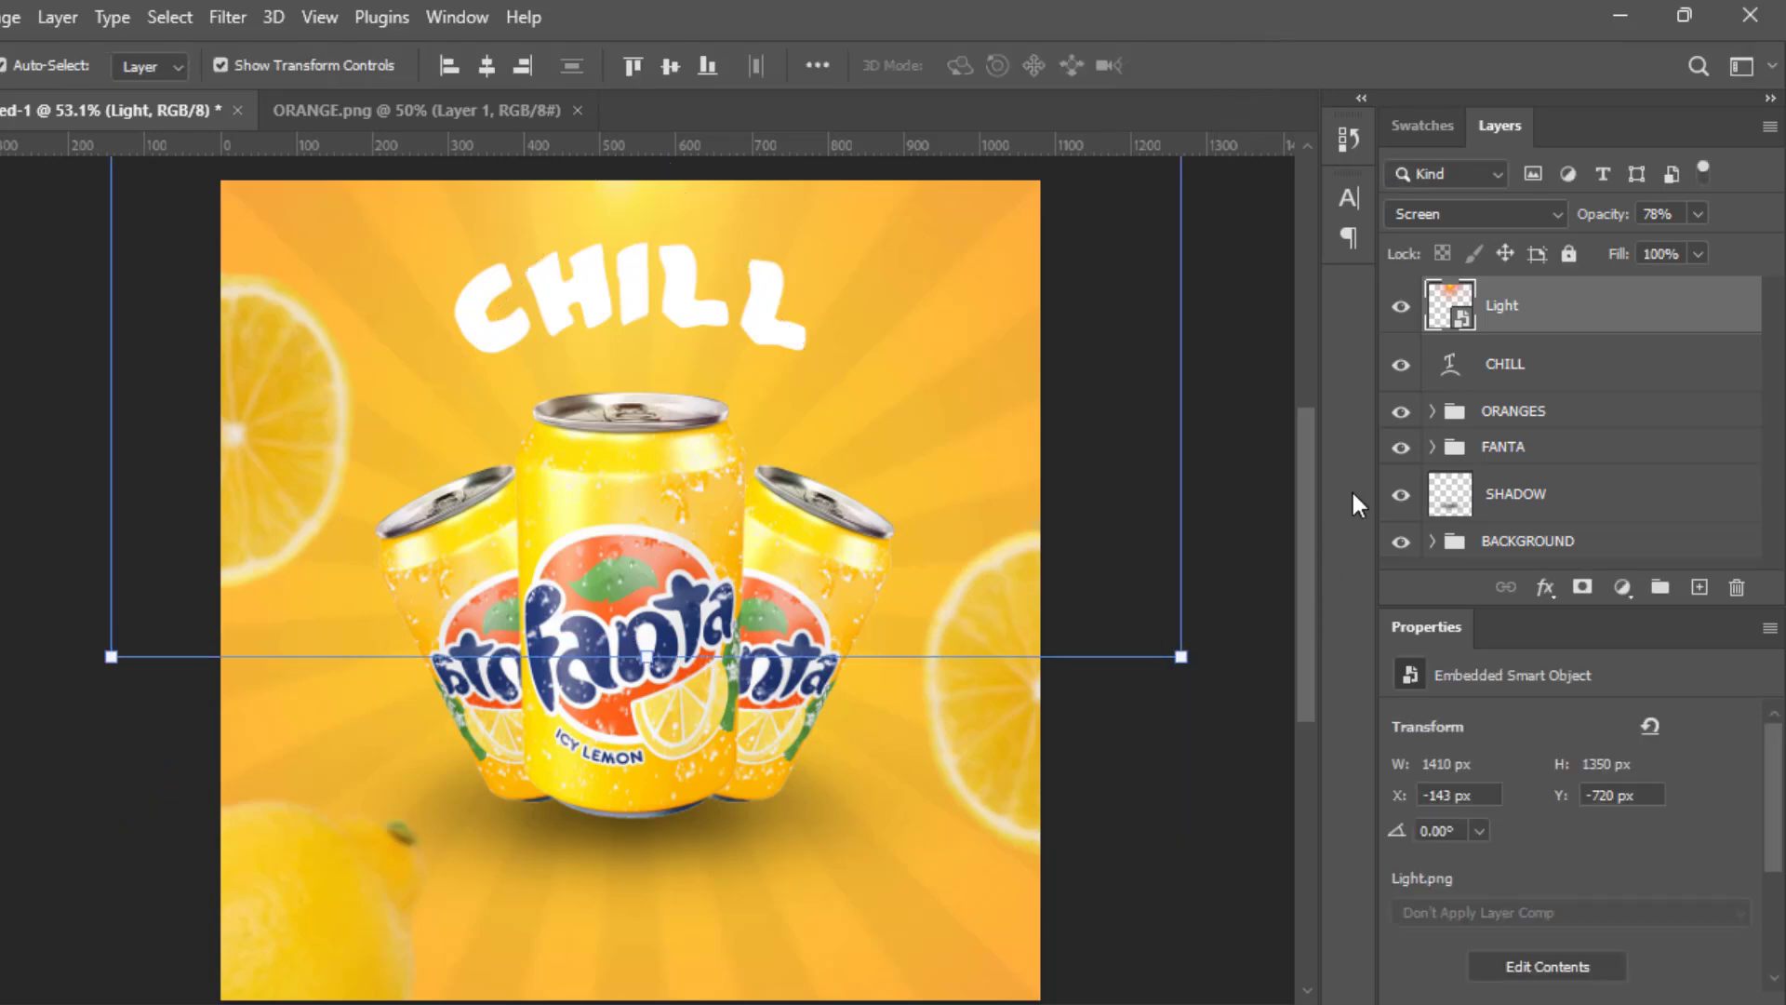
Compare the poster with and without the light, and move the CHILL layer above the Light layer.
{"action": "left_click", "coordinate": [1400, 307]}
{"action": "left_click", "coordinate": [1400, 307]}
{"action": "left_click", "coordinate": [1549, 365]}
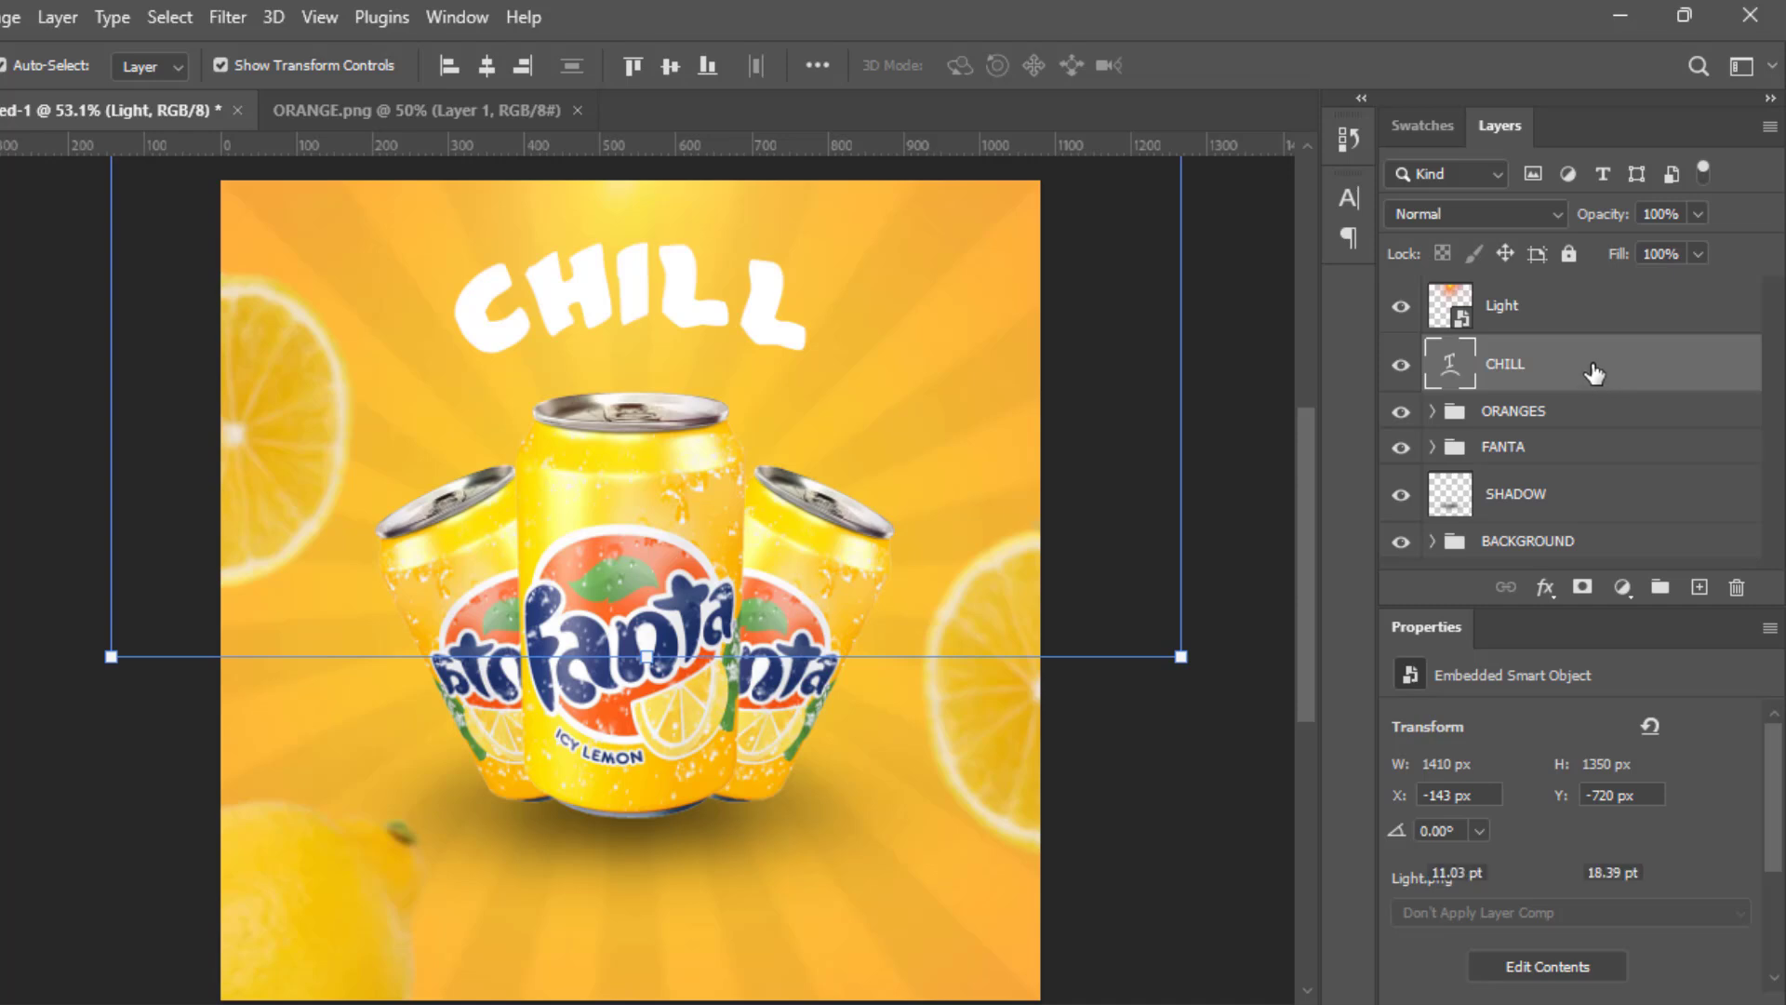
{"action": "left_click_drag", "start_coordinate": [1588, 372], "coordinate": [1554, 279]}
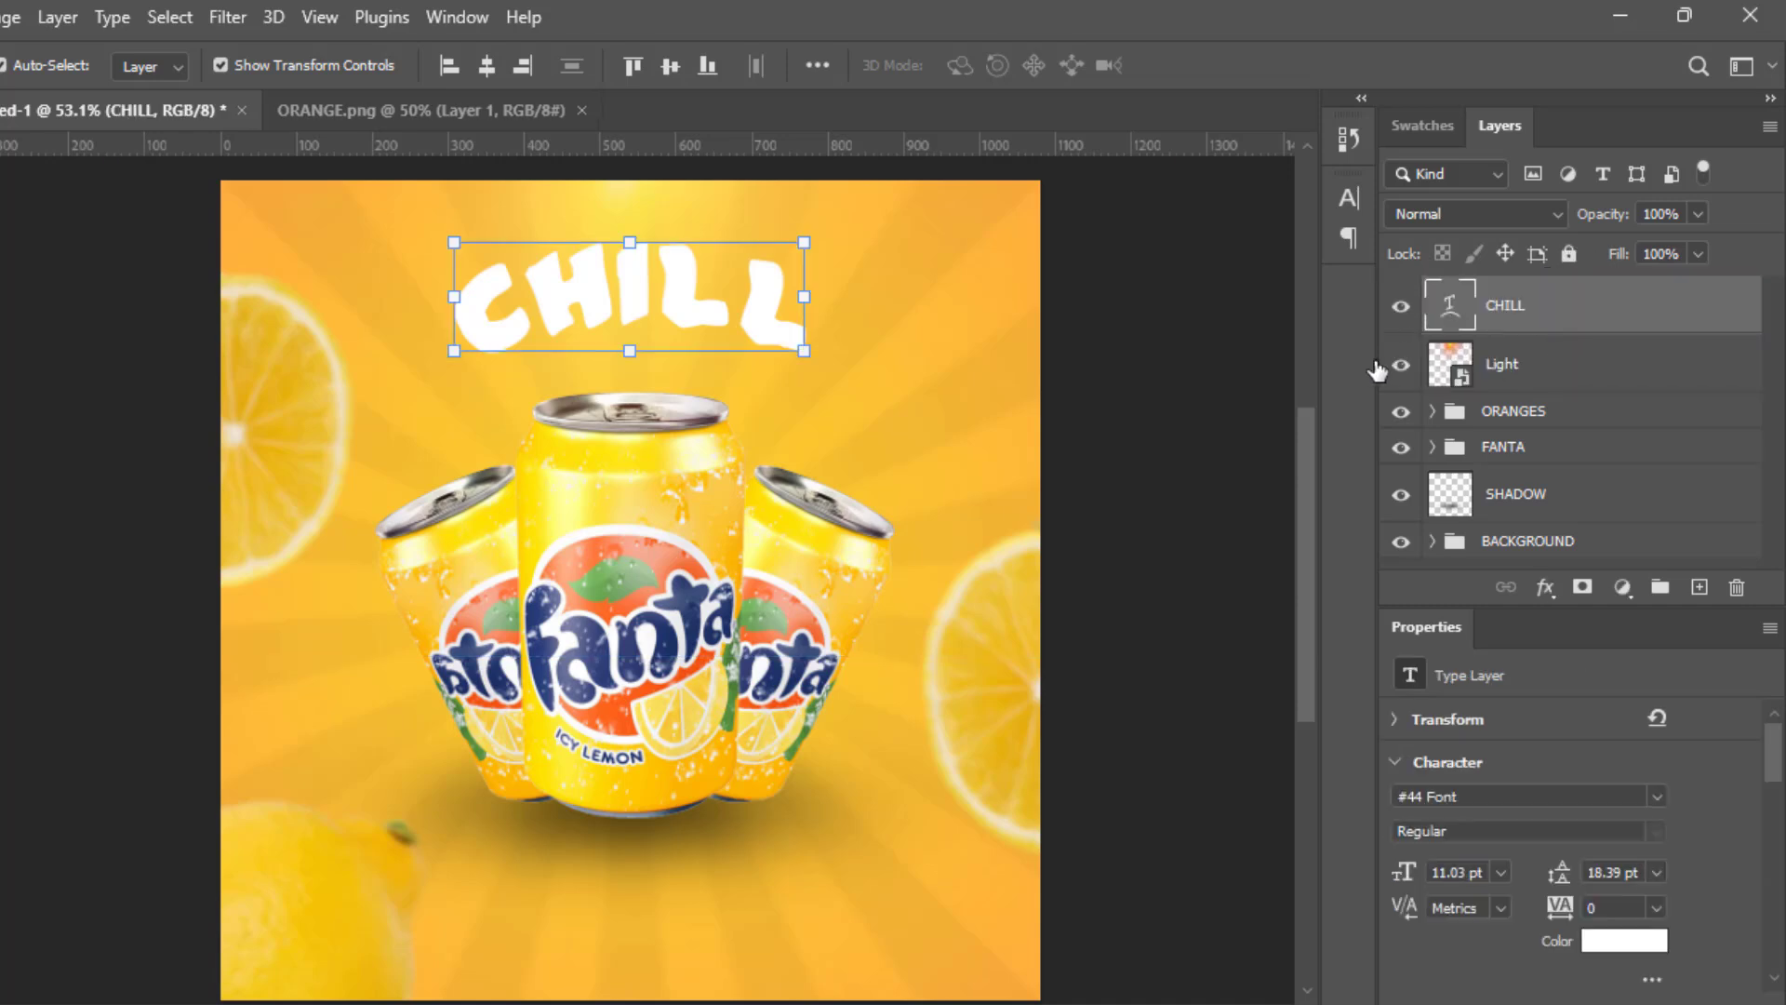
{"action": "left_click", "coordinate": [1146, 415]}
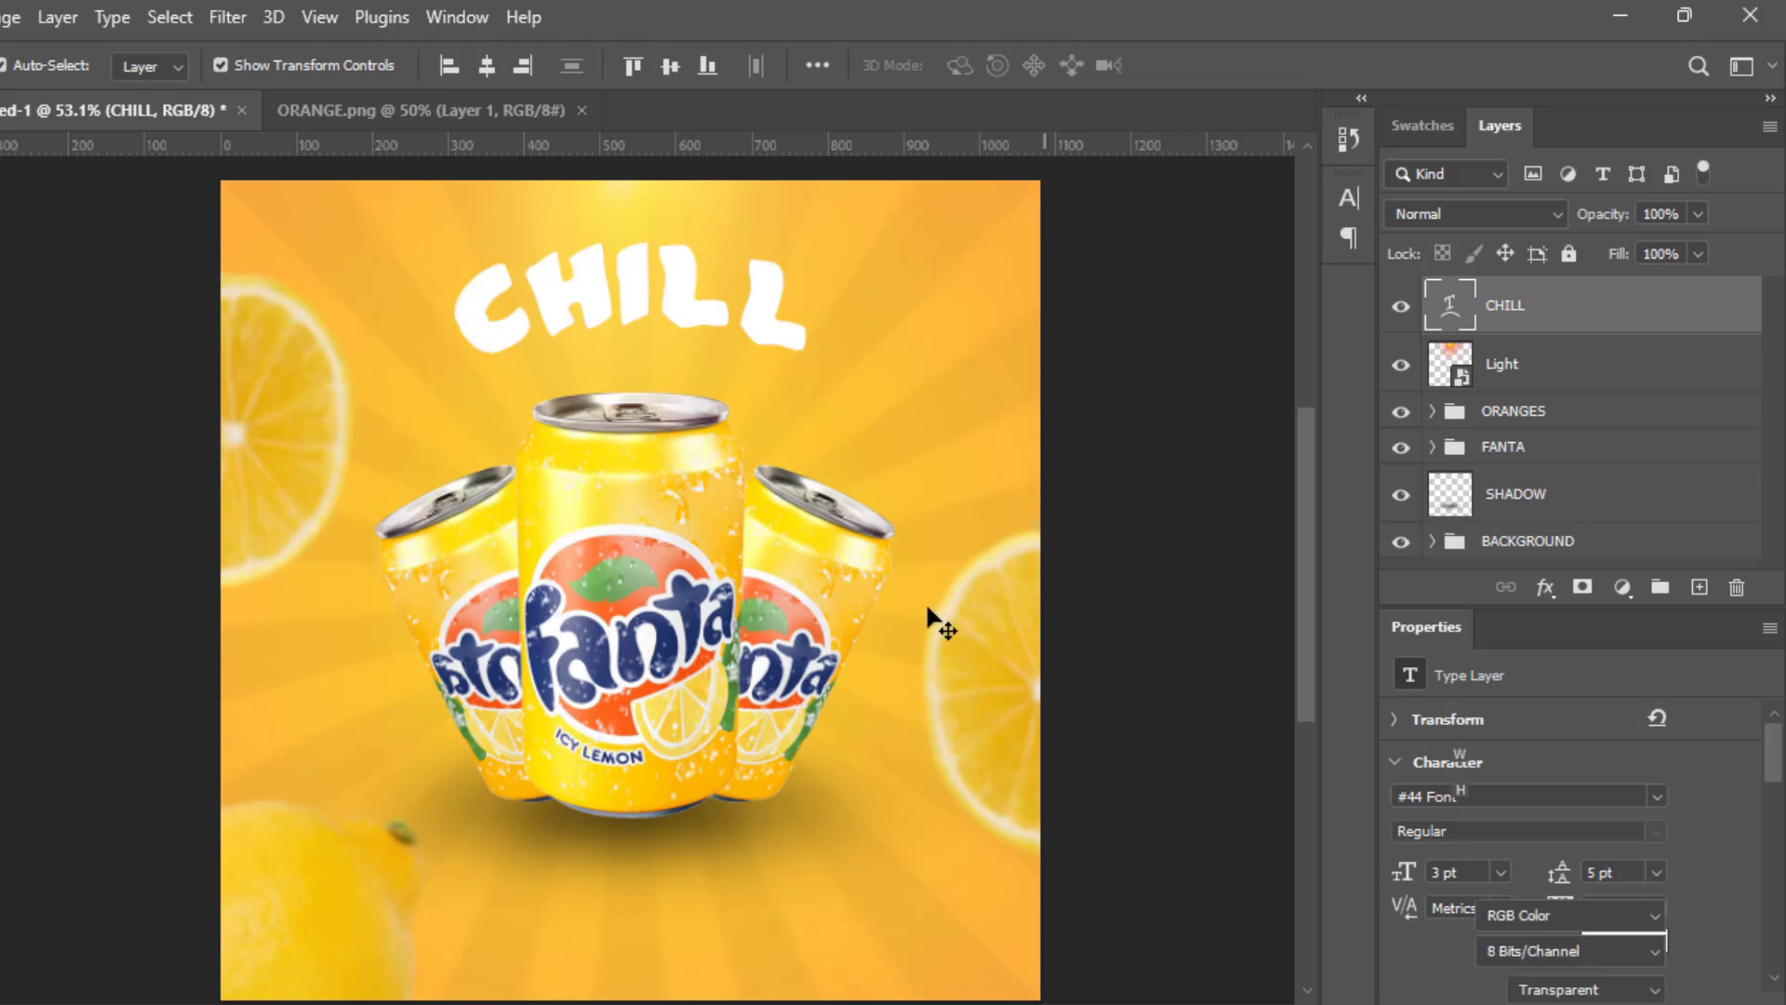
Set the Type tool's font to Montserrat in the Light style.
{"action": "mouse_move", "coordinate": [842, 799]}
{"action": "left_mouse_down"}
{"action": "mouse_move", "coordinate": [843, 775]}
{"action": "mouse_move", "coordinate": [858, 799]}
{"action": "left_mouse_up"}
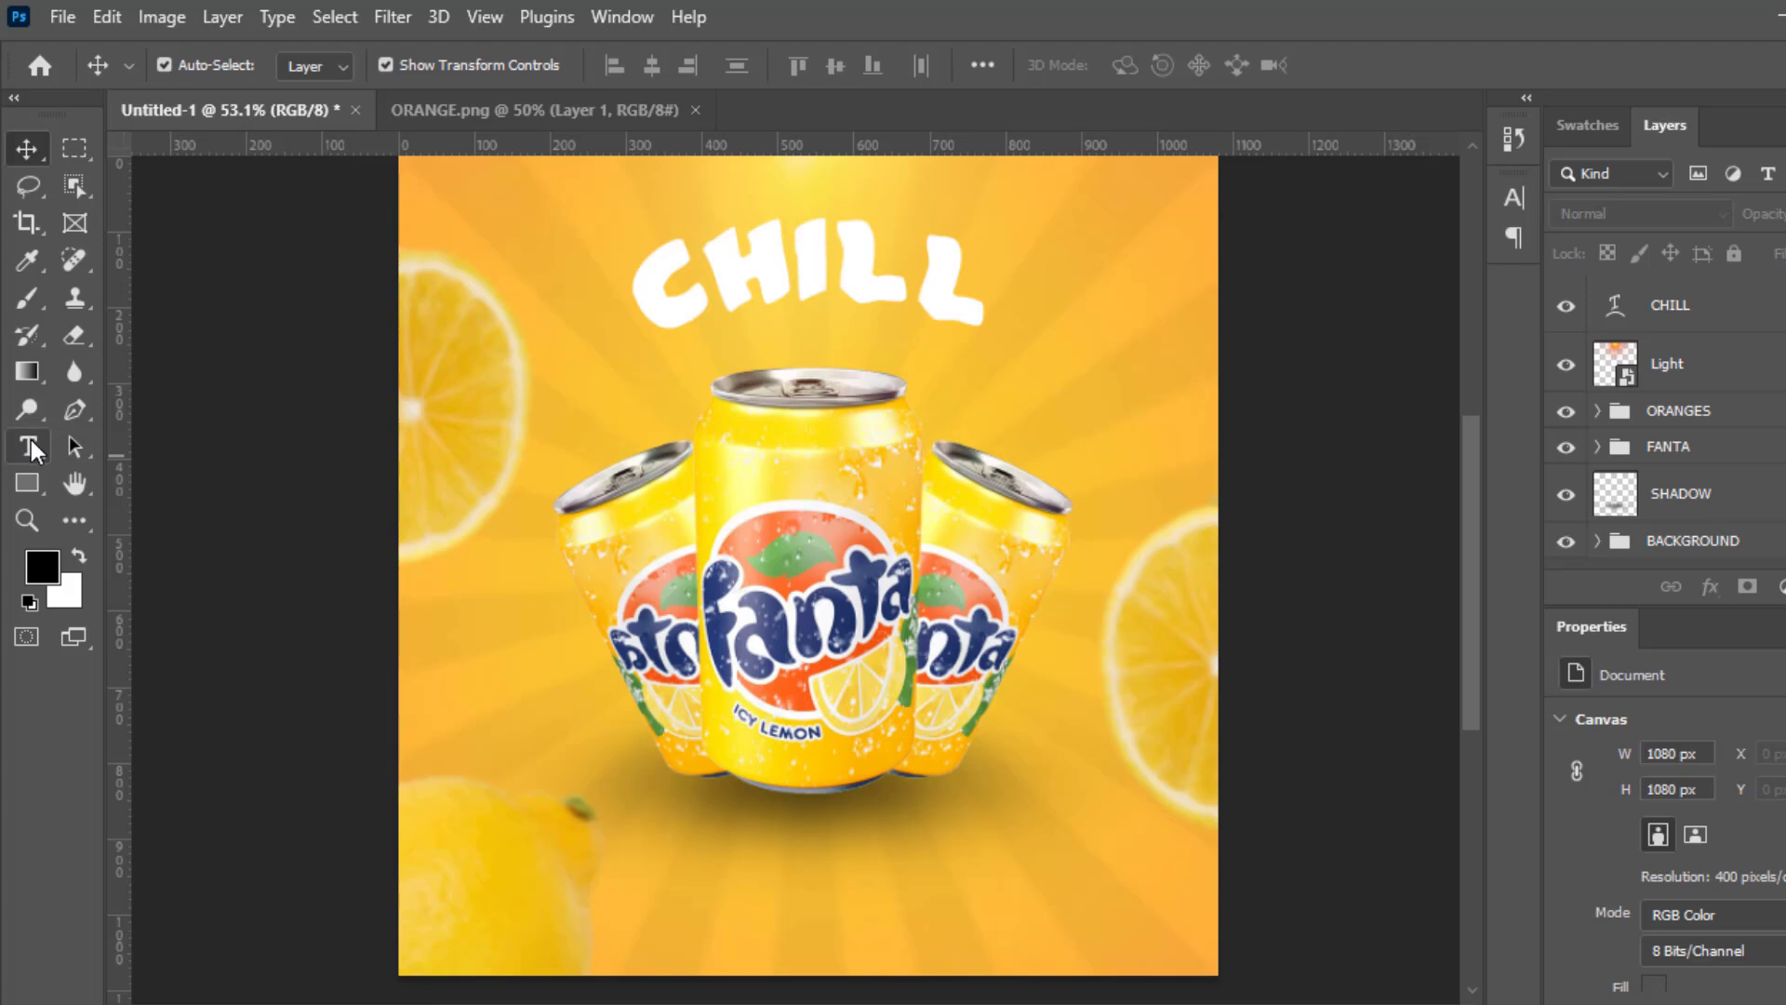
{"action": "left_click", "coordinate": [28, 446]}
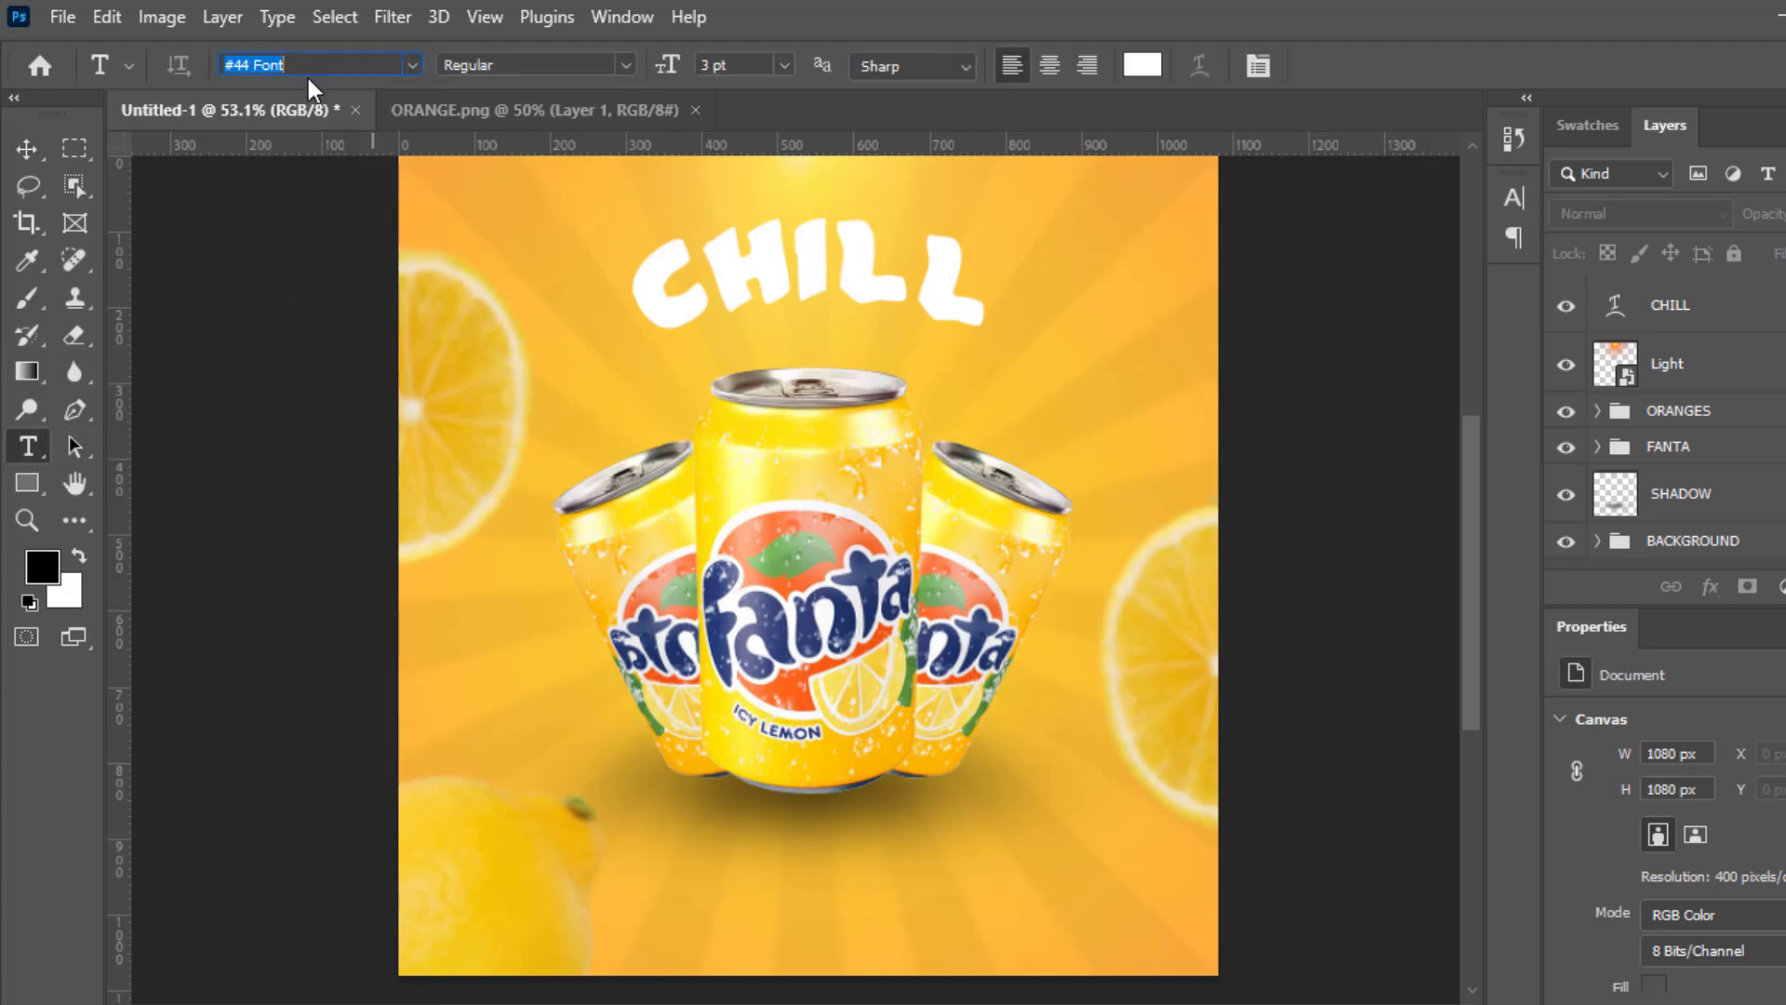
{"action": "type", "text": "MO"}
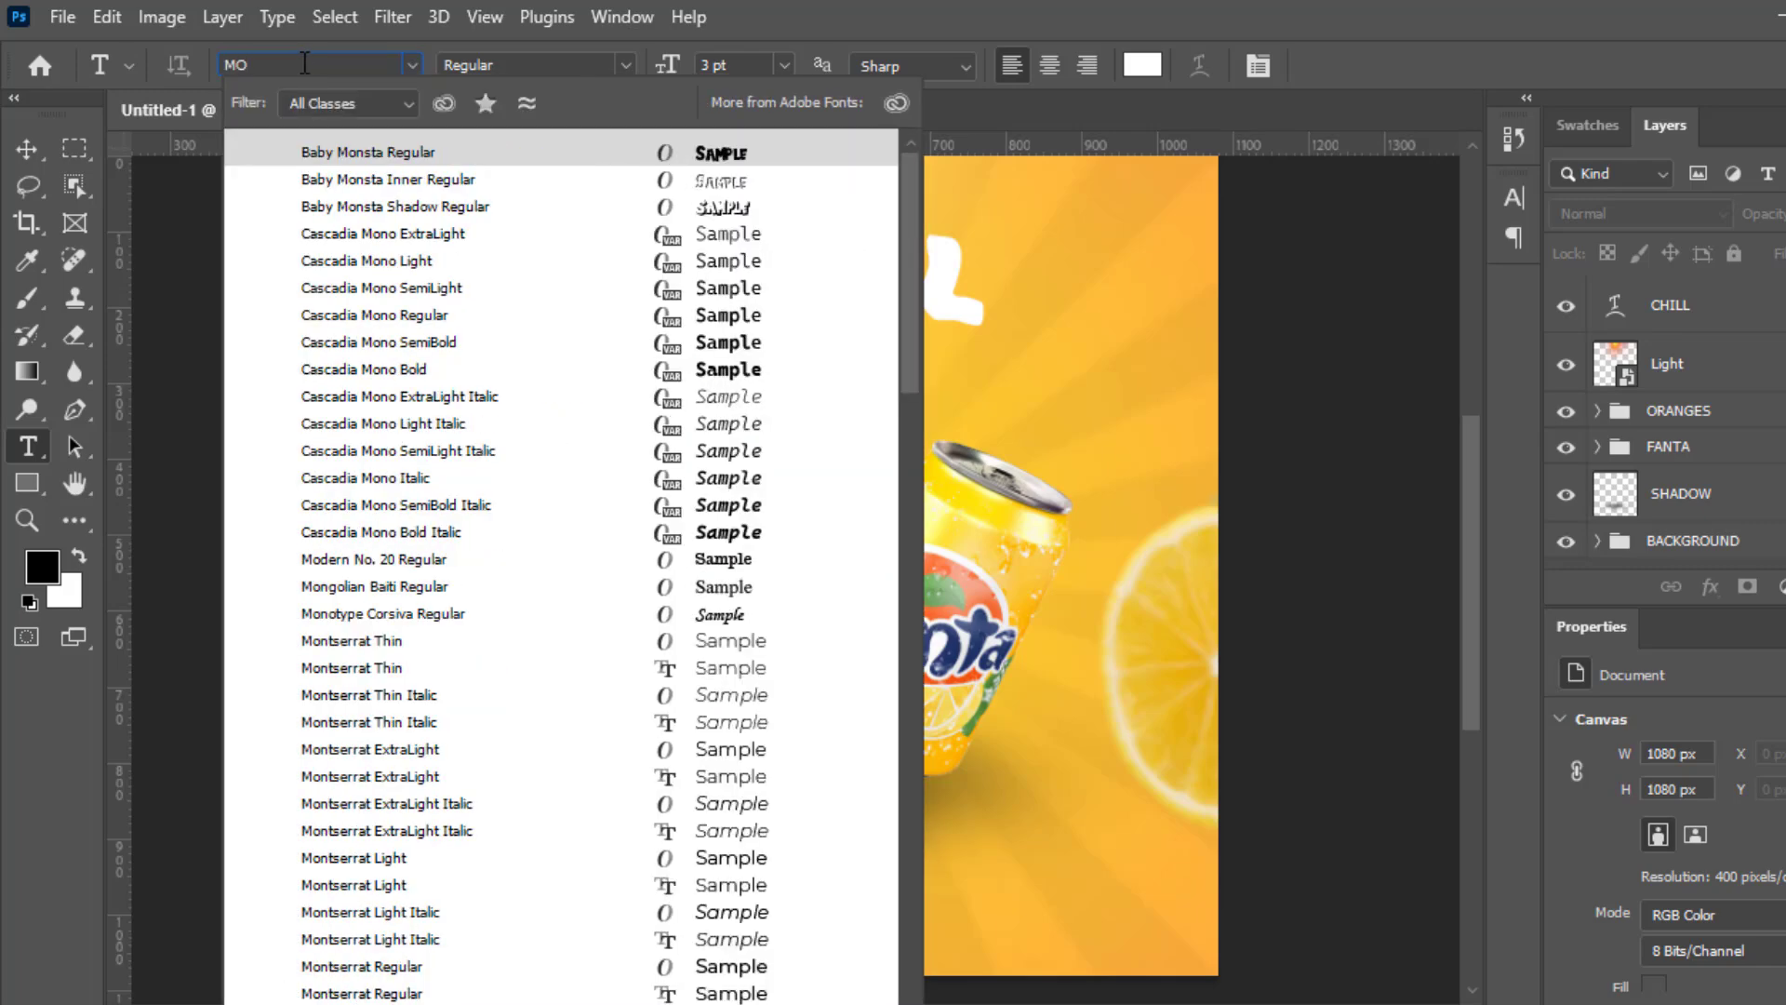
{"action": "type", "text": "NT"}
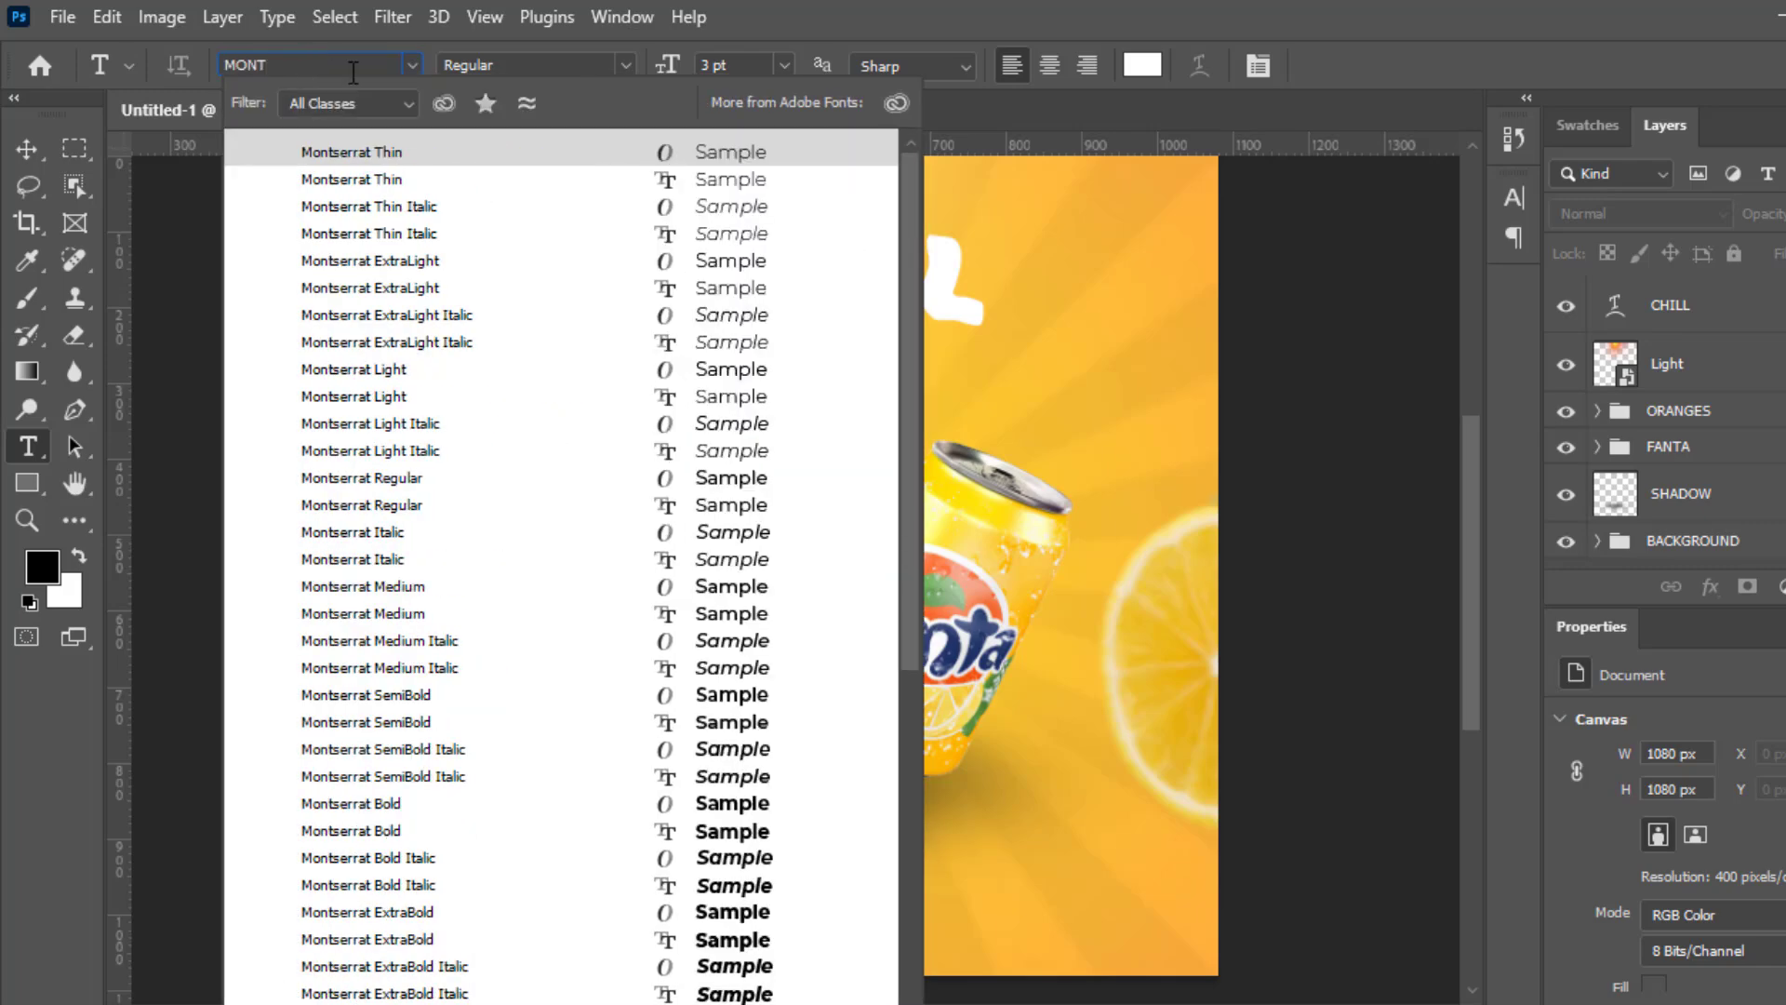
{"action": "left_click", "coordinate": [403, 377]}
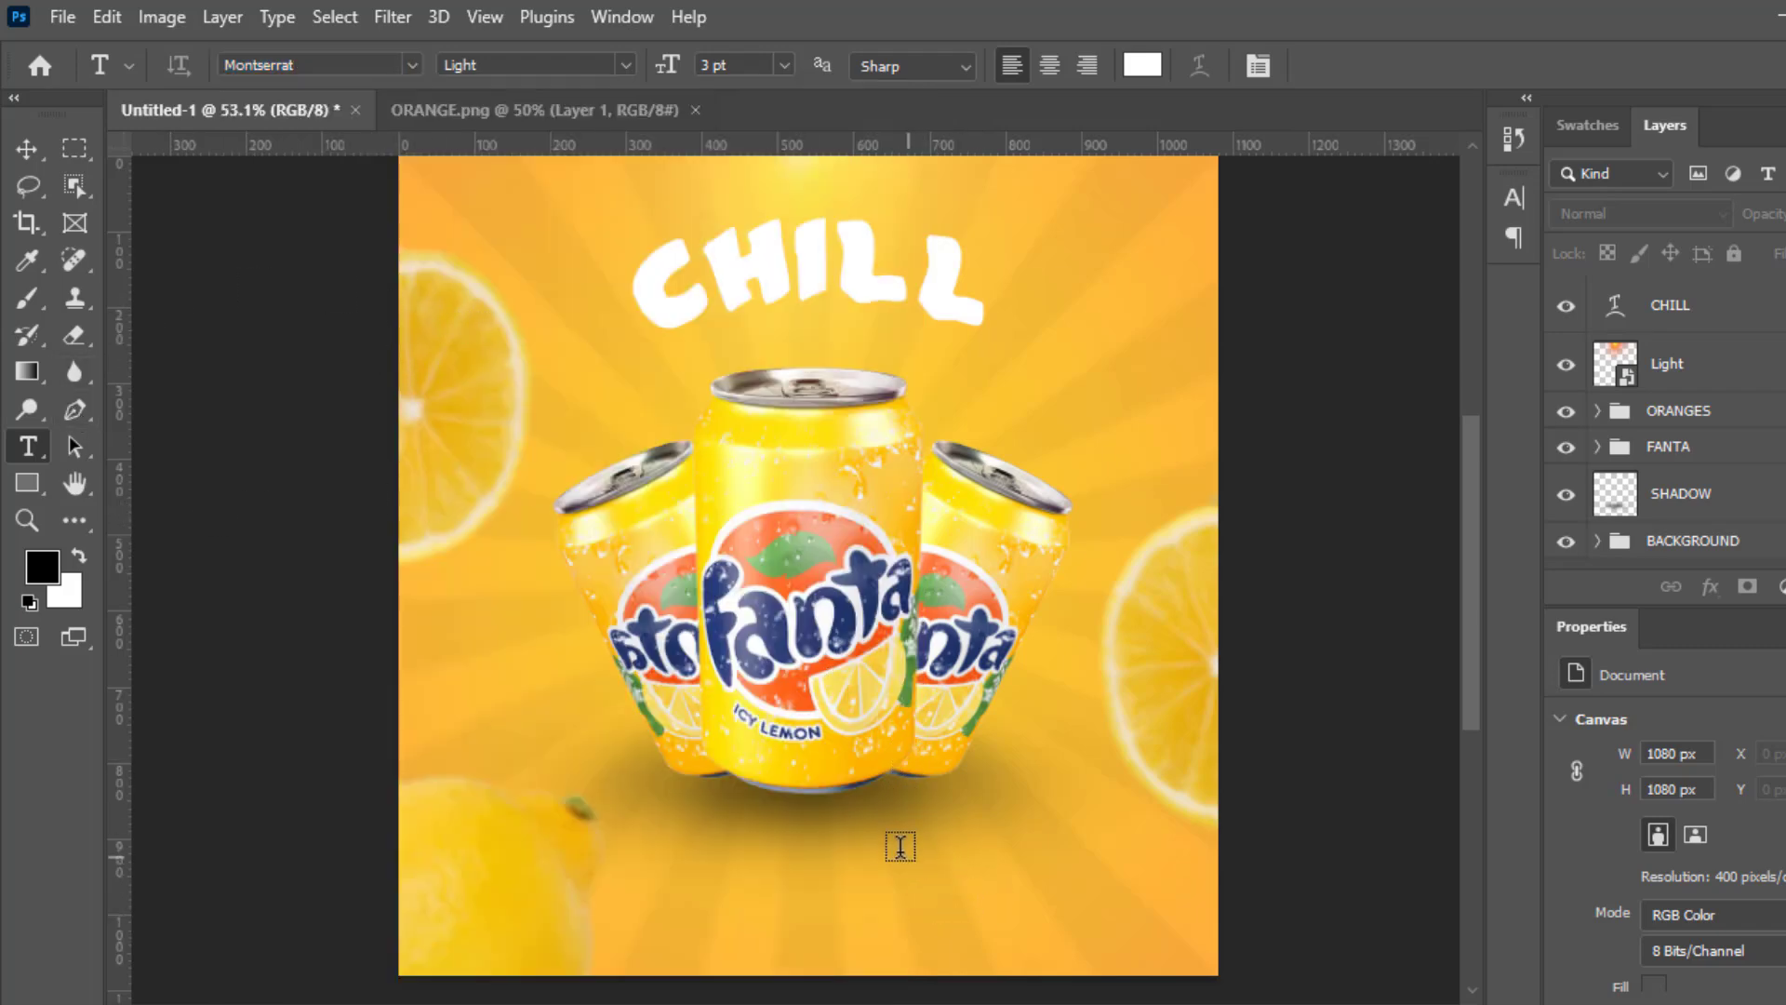
Add a white Lorem ipsum paragraph box below the right can with 1 pt text and 1 pt leading.
{"action": "left_click_drag", "start_coordinate": [891, 846], "coordinate": [1139, 933]}
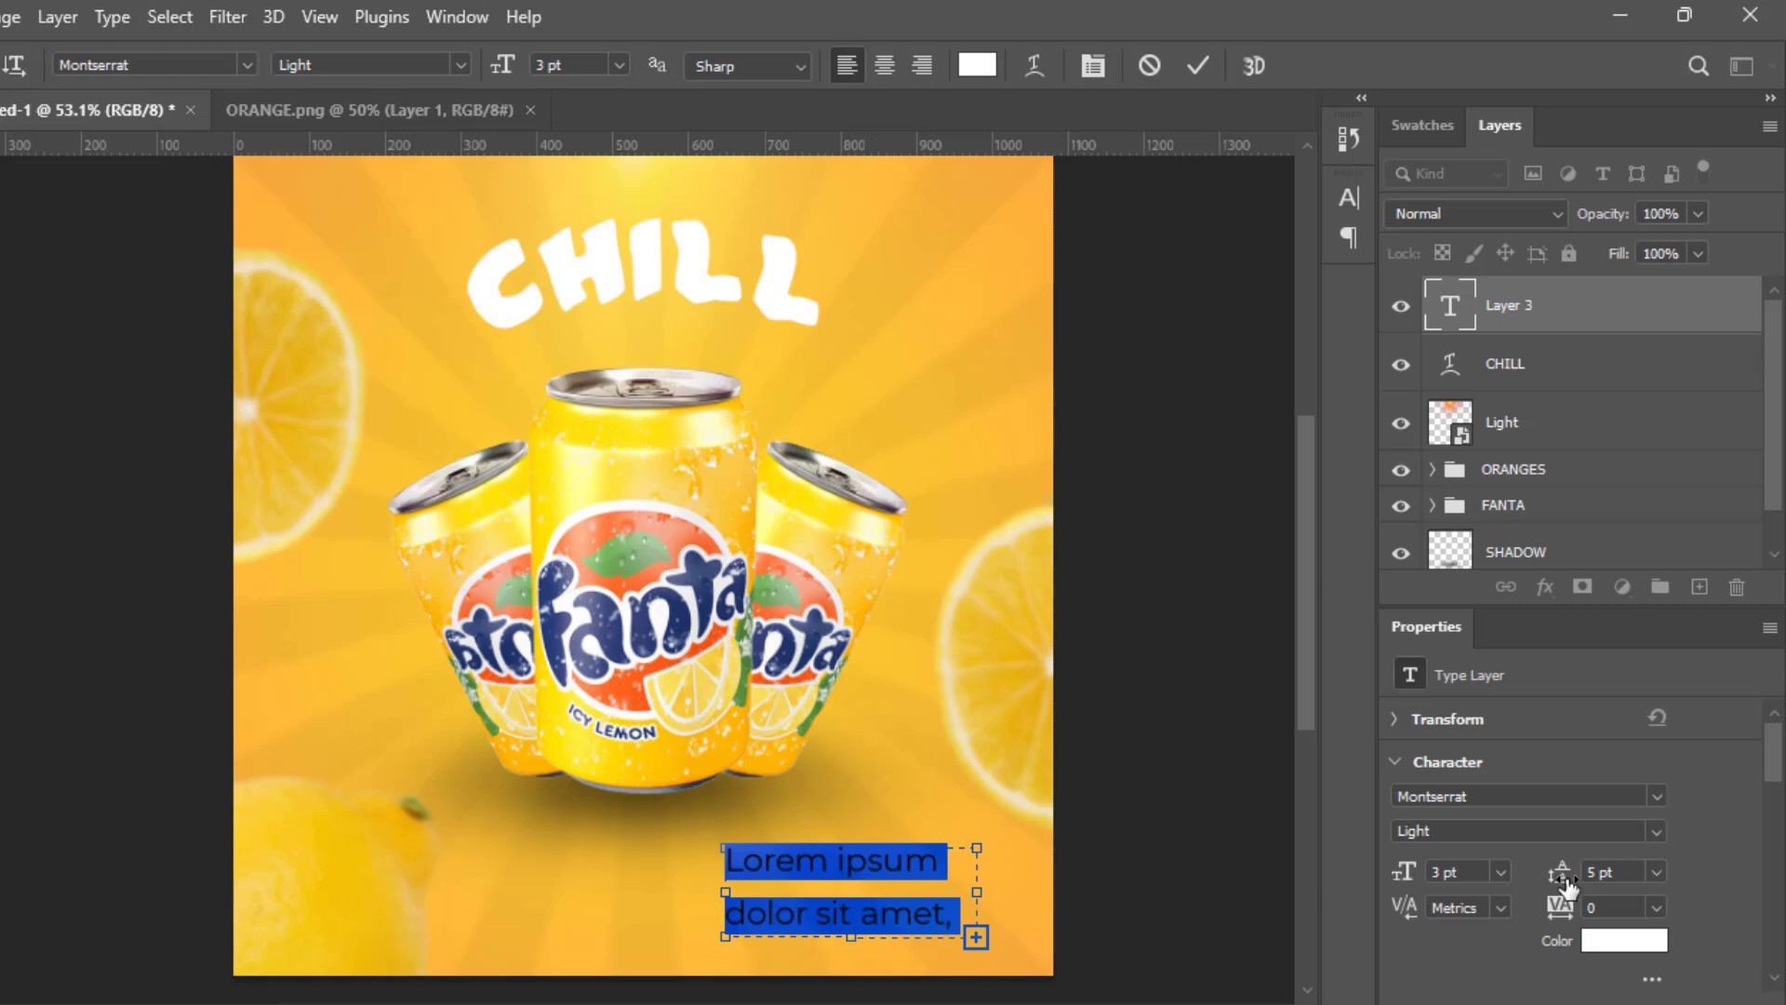
{"action": "left_click_drag", "start_coordinate": [1565, 882], "coordinate": [1563, 882]}
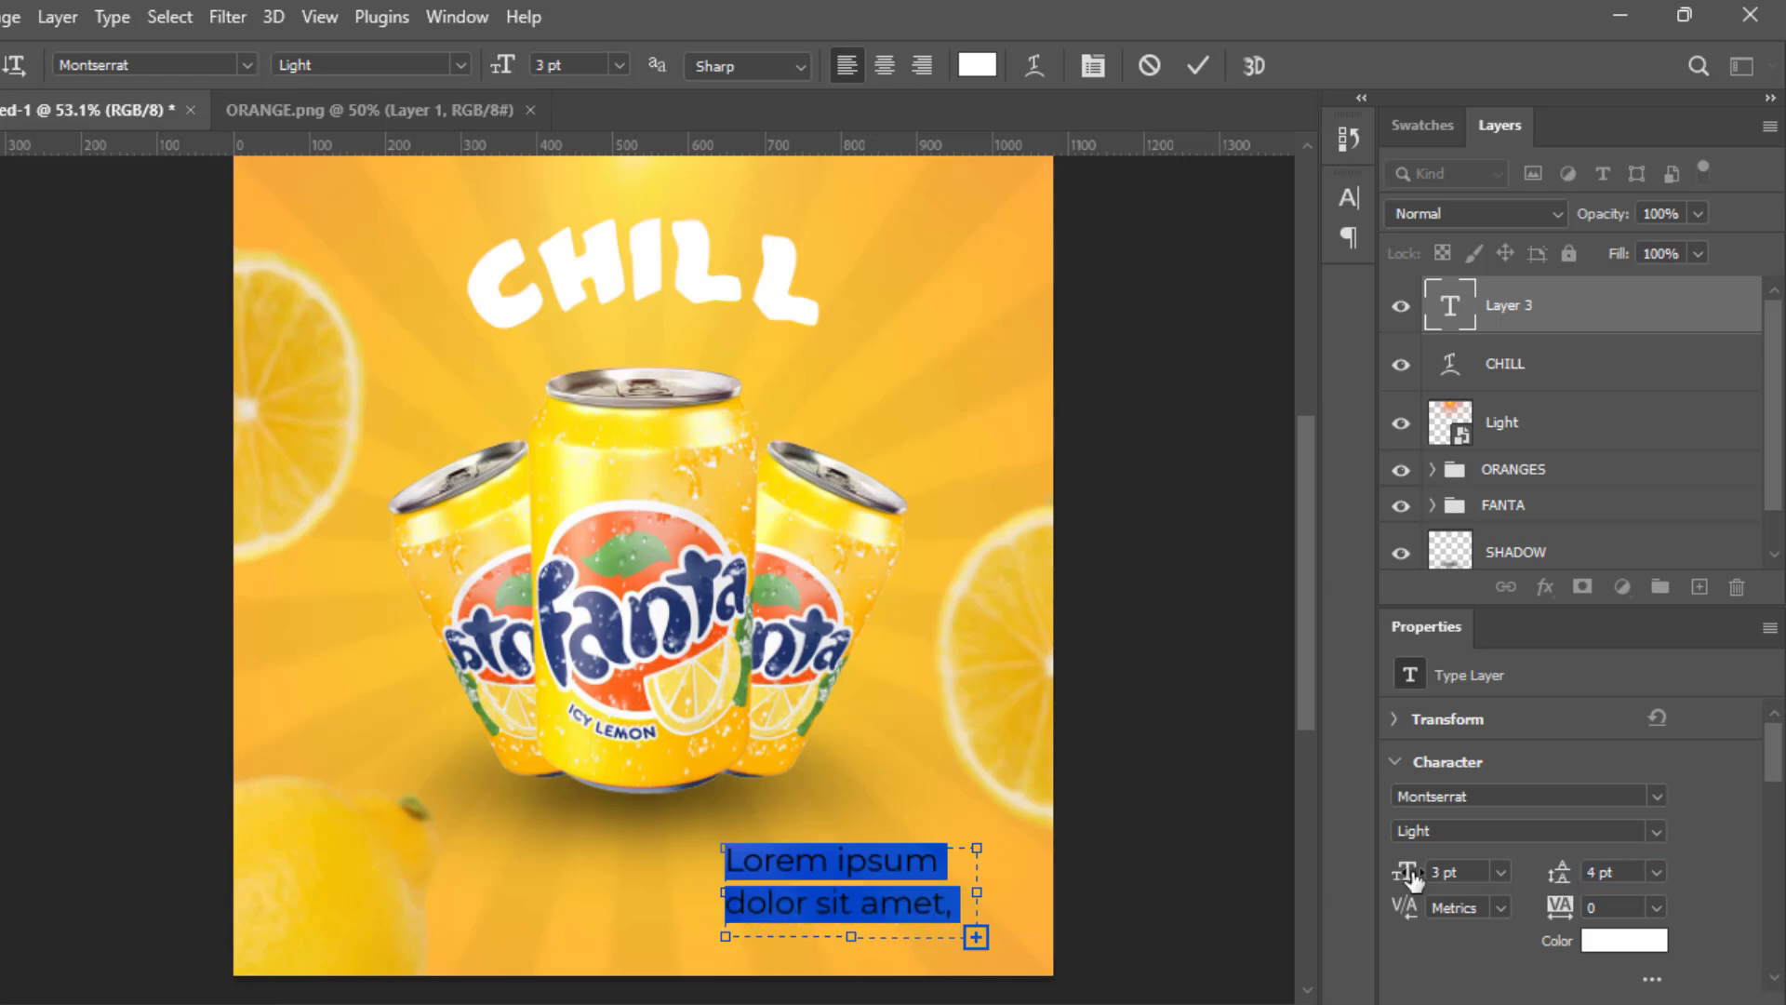
{"action": "left_click_drag", "start_coordinate": [1411, 876], "coordinate": [1409, 876]}
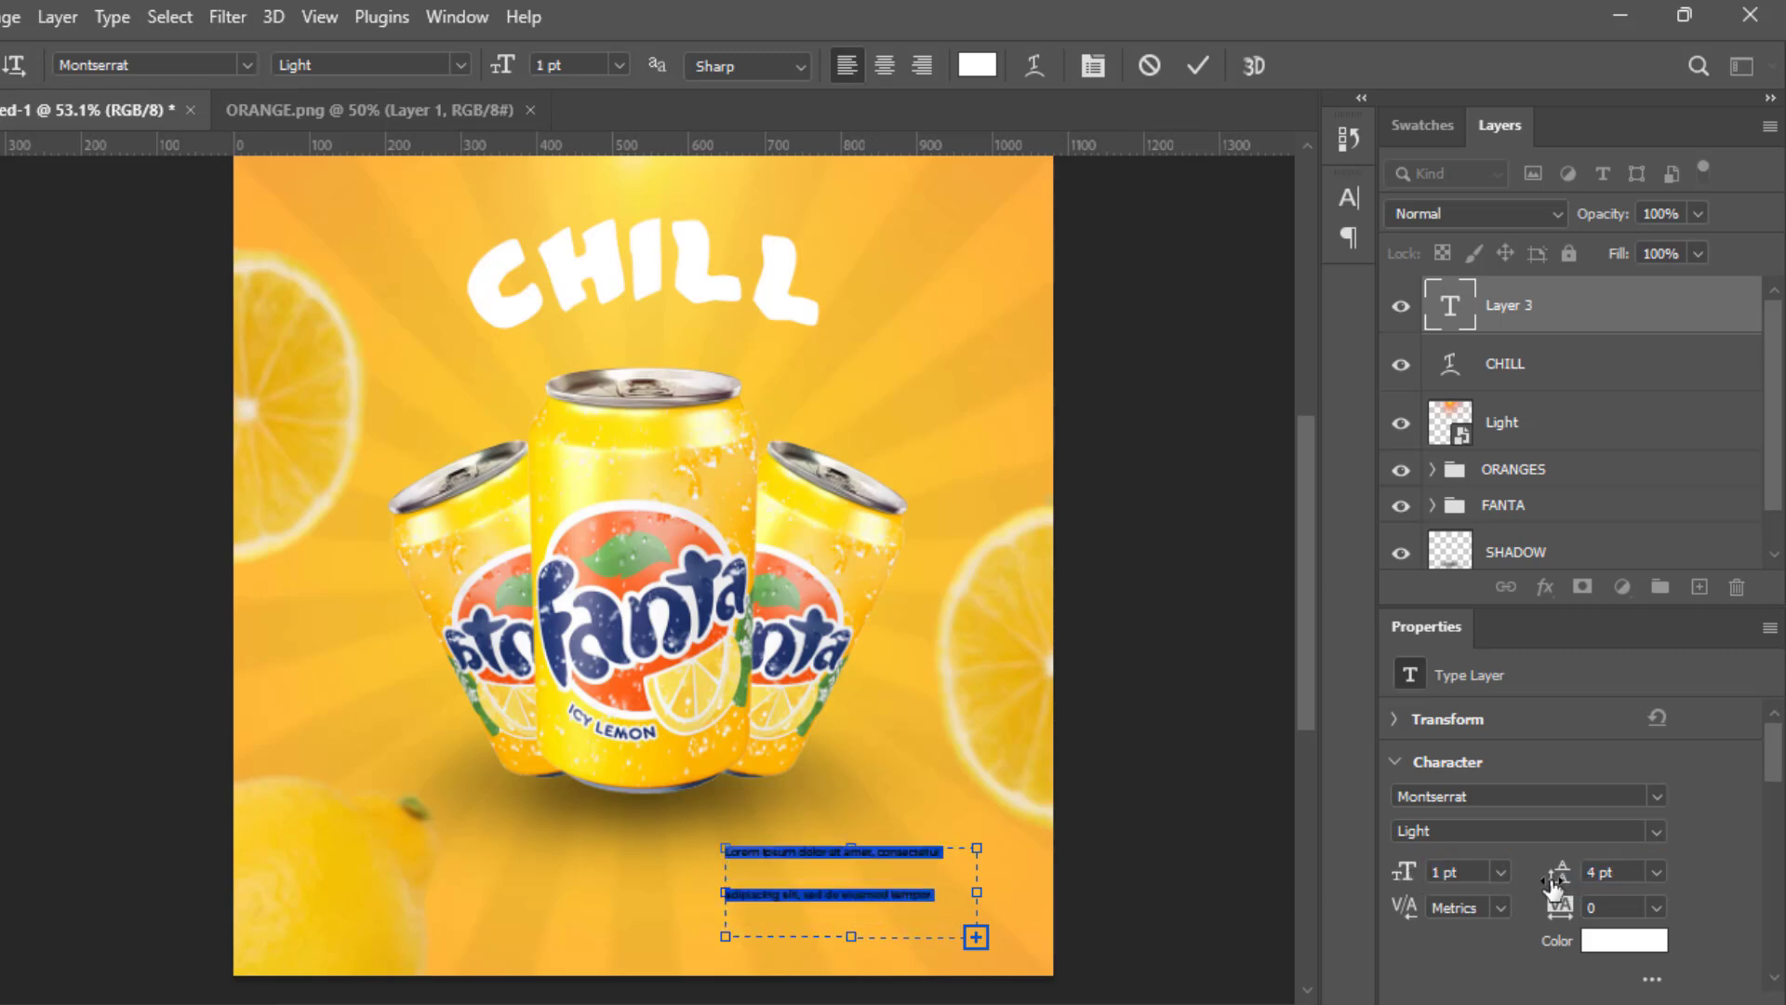
{"action": "left_click_drag", "start_coordinate": [1555, 878], "coordinate": [1555, 879]}
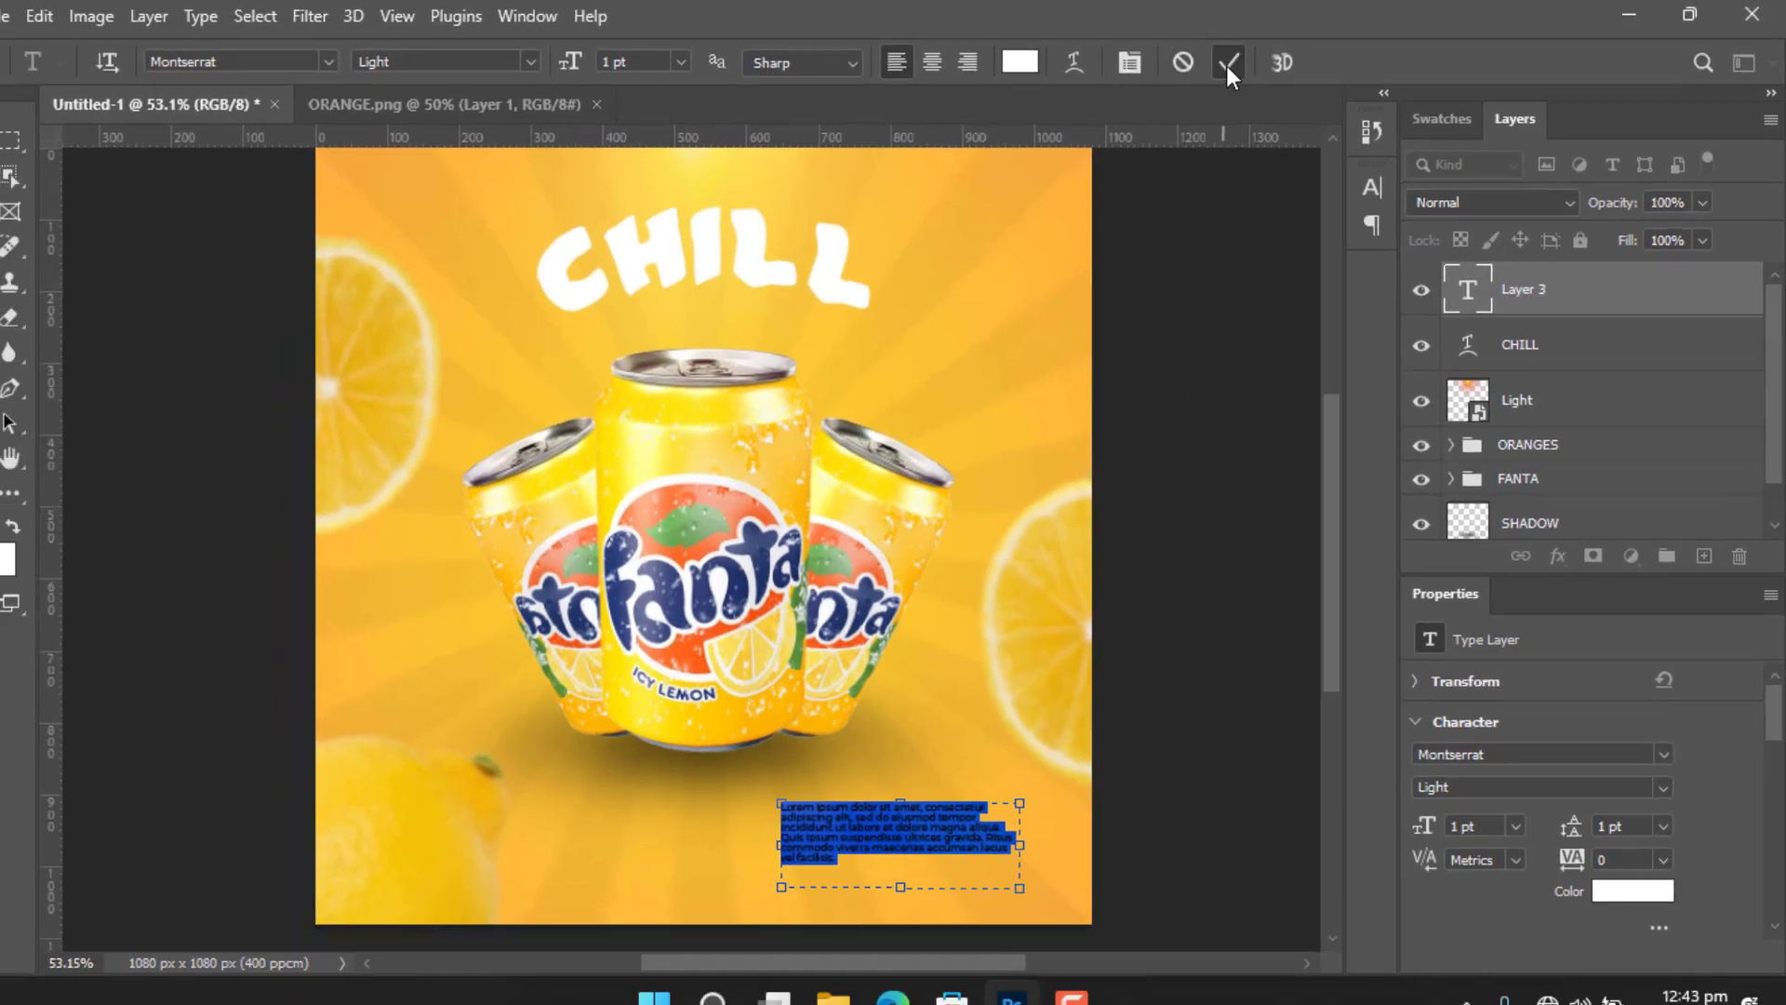
{"action": "left_click", "coordinate": [1197, 65]}
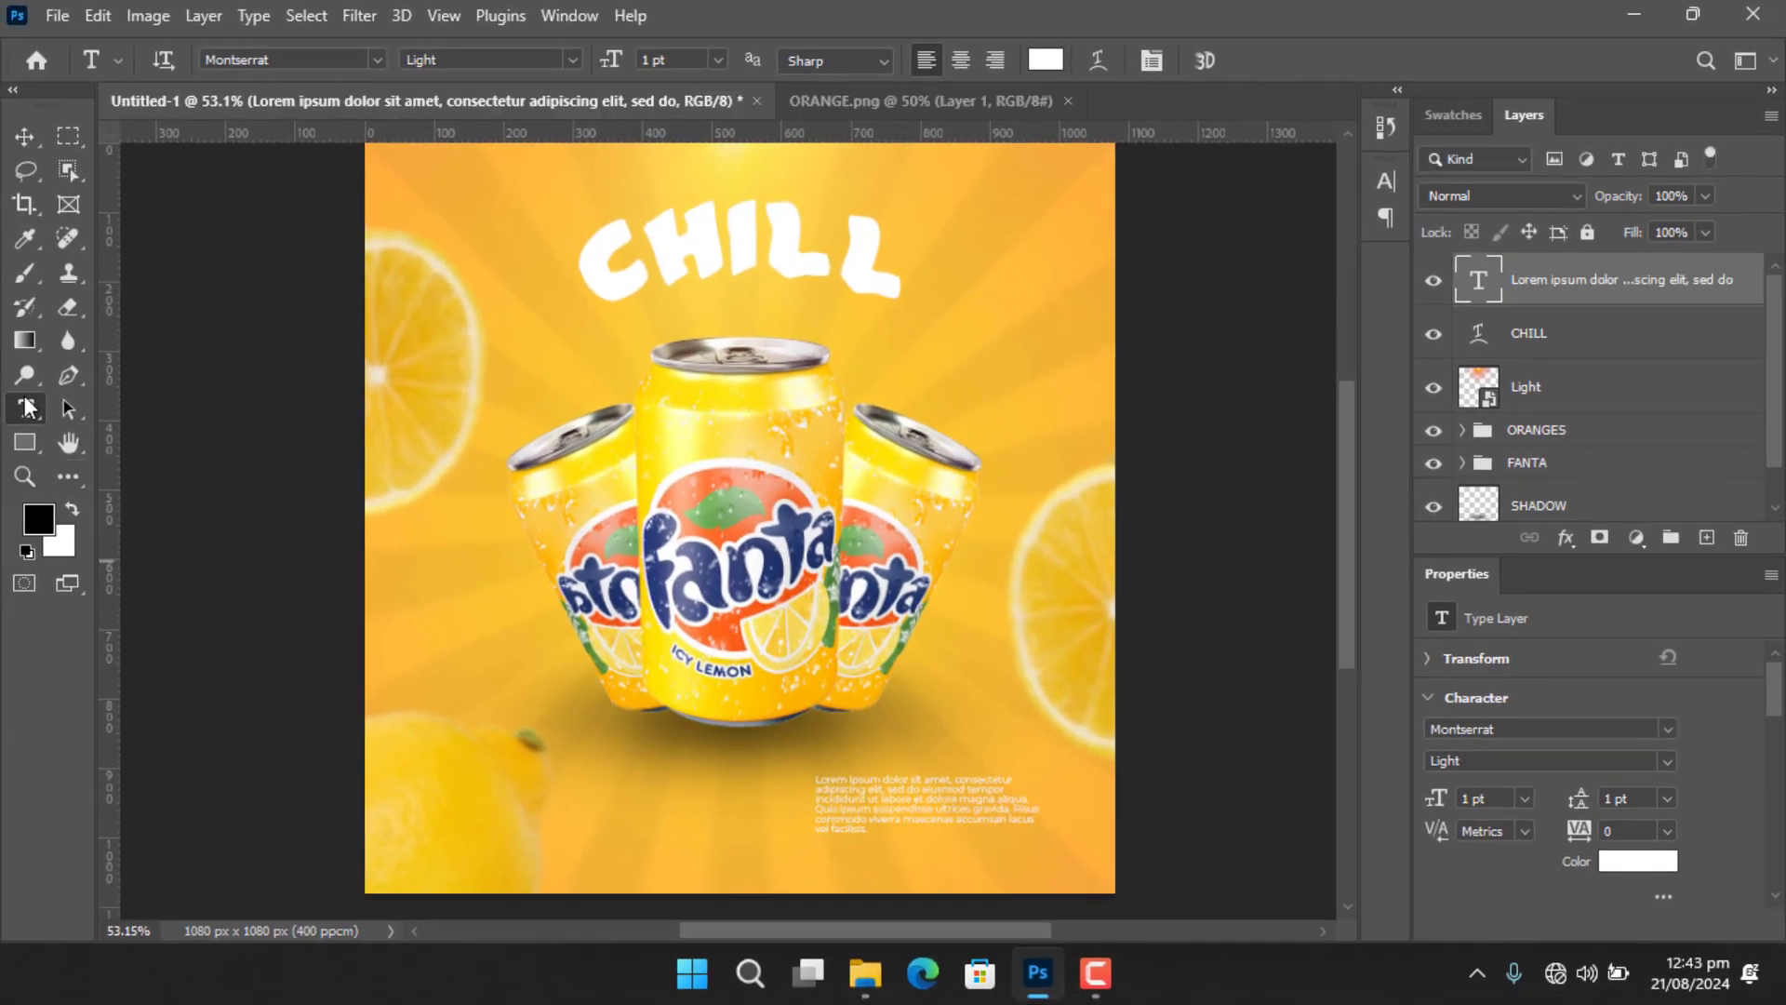
Resize the Lorem ipsum text box to about 350 x 85 px and move it slightly left and down.
{"action": "left_click", "coordinate": [904, 819]}
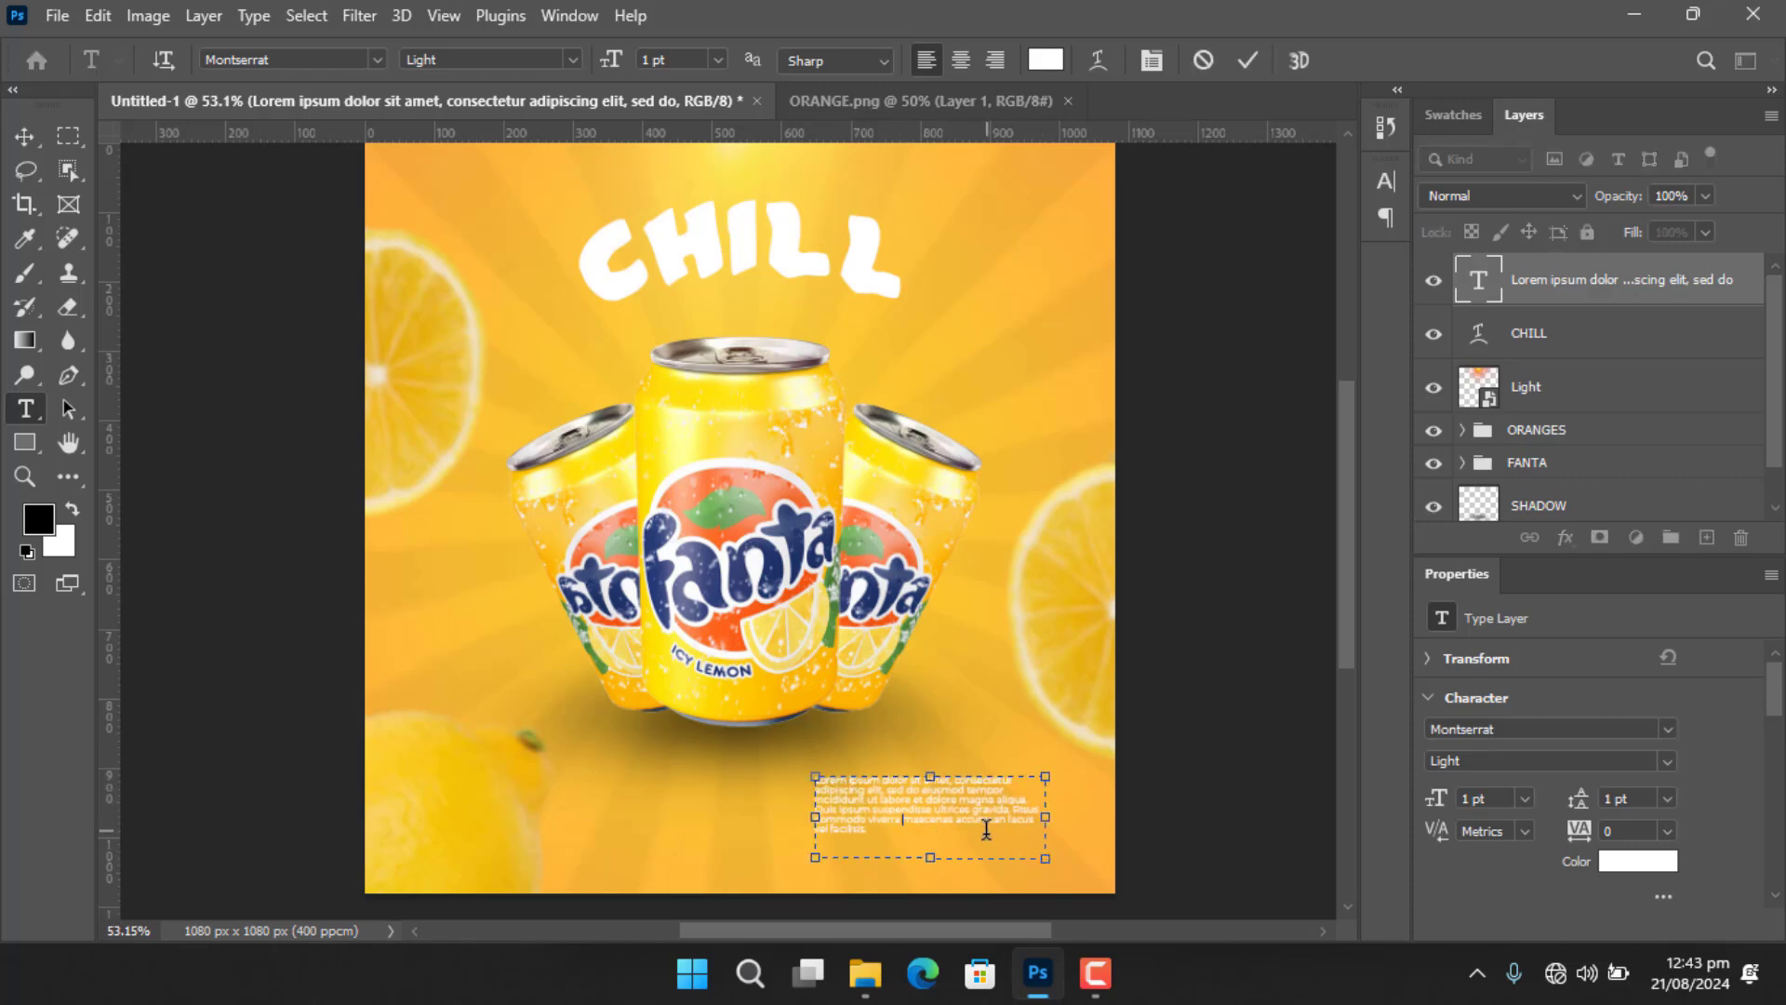
{"action": "triple_click", "coordinate": [906, 819]}
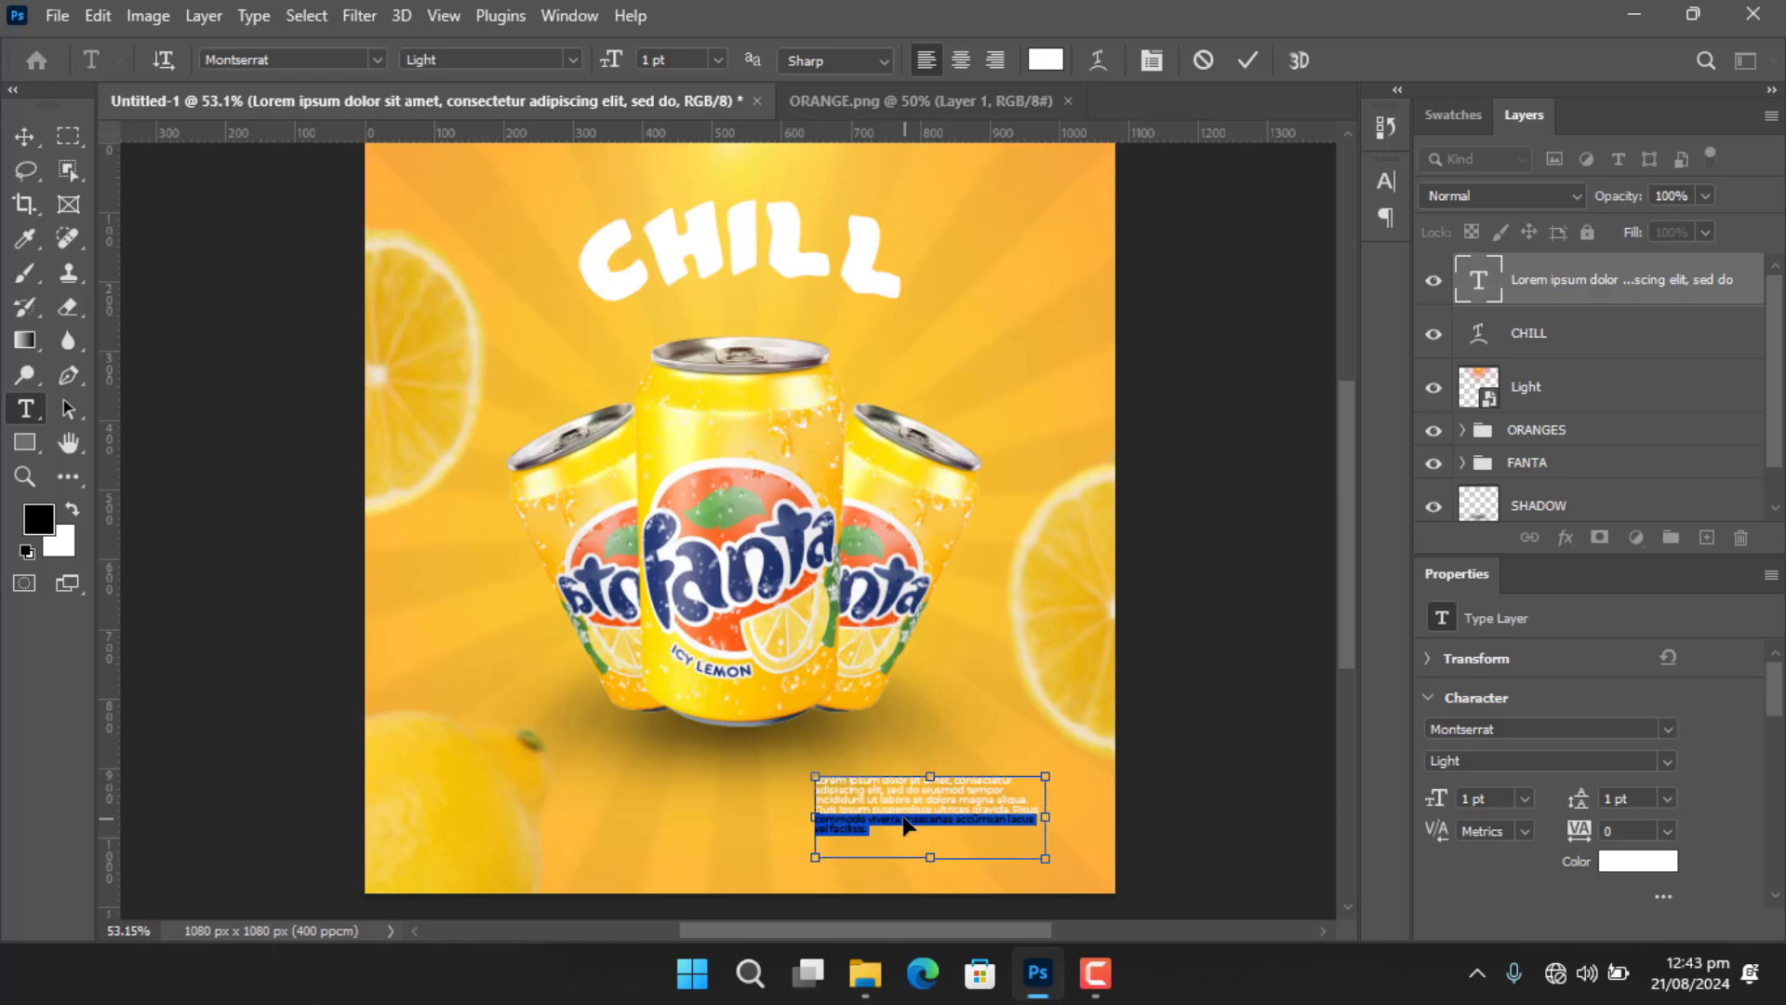
{"action": "key", "text": "ctrl+a"}
{"action": "mouse_move", "coordinate": [1046, 862]}
{"action": "left_mouse_down"}
{"action": "mouse_move", "coordinate": [1025, 858]}
{"action": "mouse_move", "coordinate": [1058, 842]}
{"action": "left_mouse_up"}
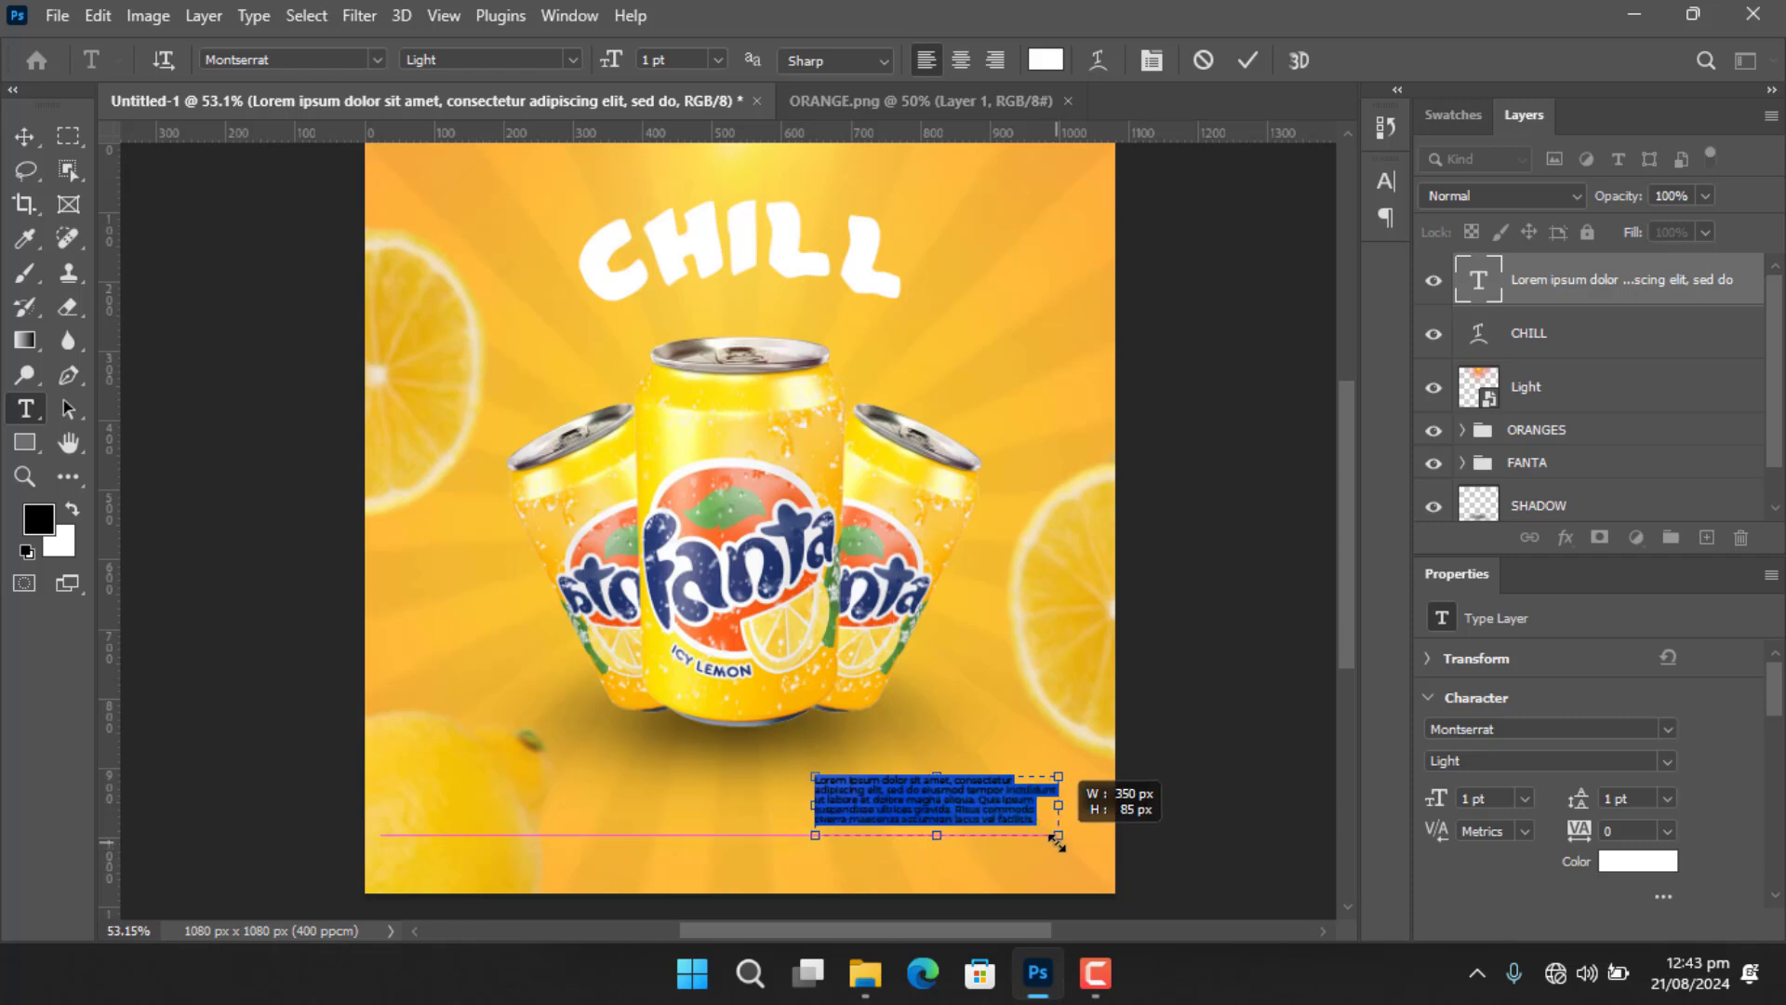
{"action": "left_click_drag", "start_coordinate": [1058, 842], "coordinate": [1057, 841]}
{"action": "left_click", "coordinate": [1249, 61]}
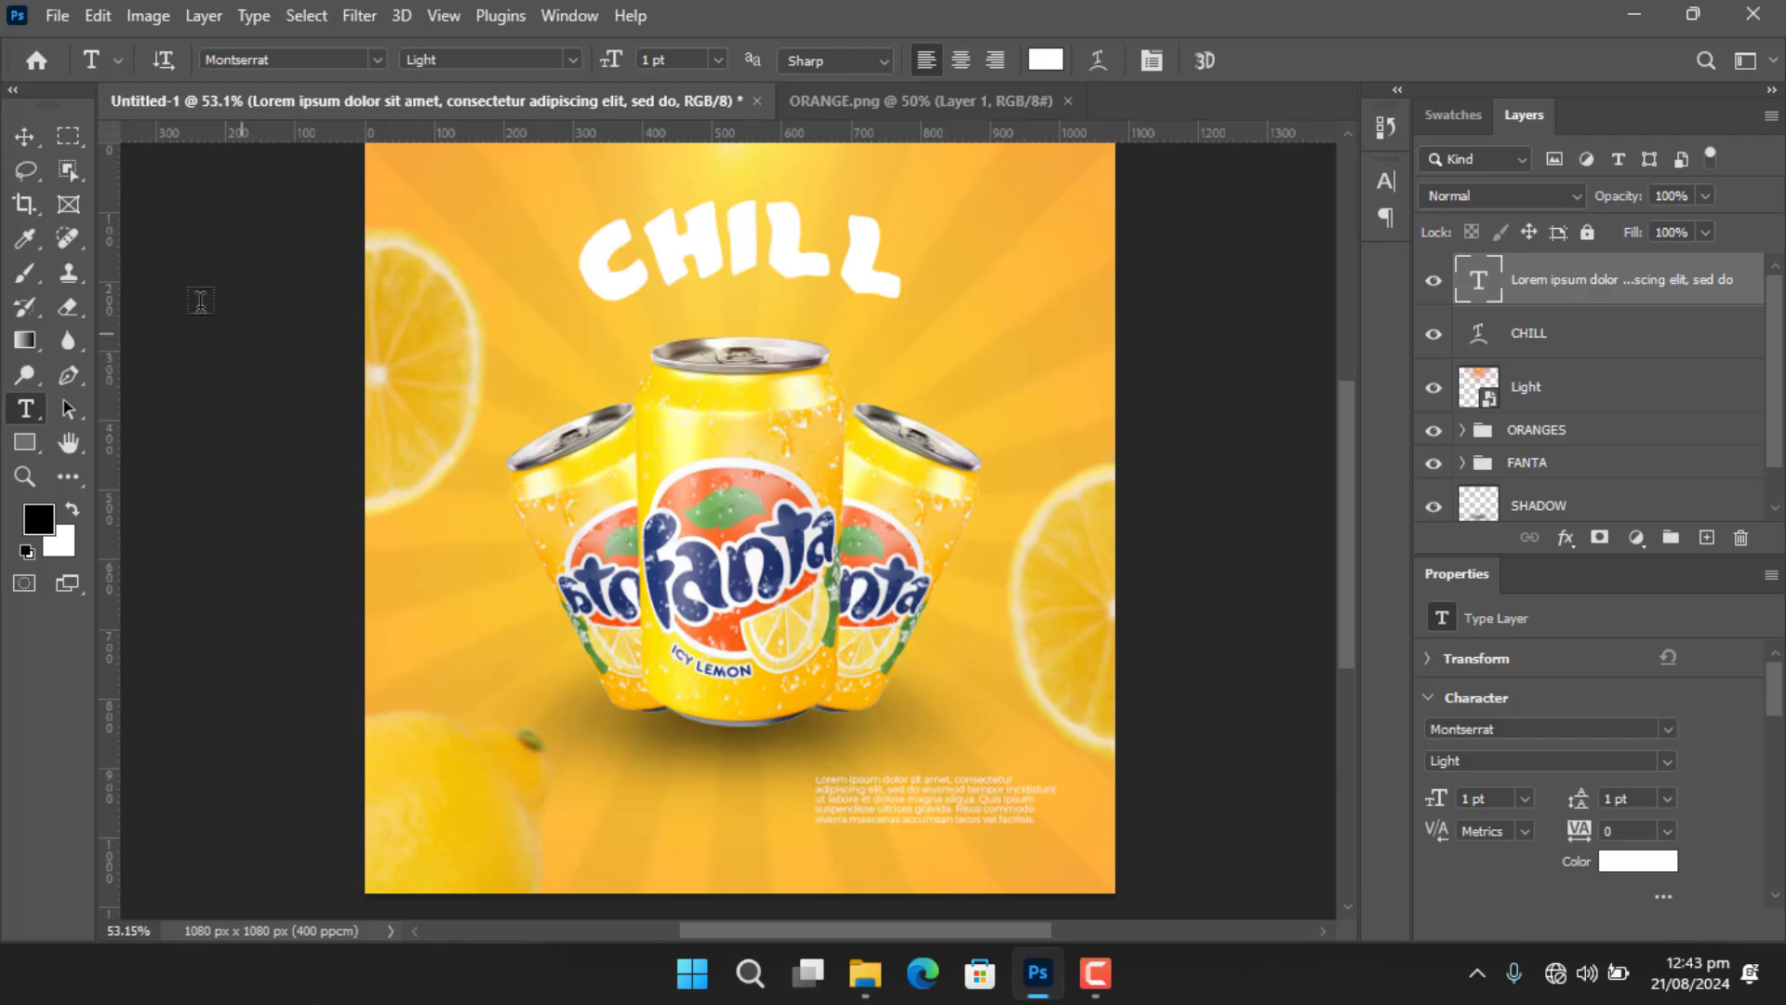
{"action": "left_click", "coordinate": [24, 137]}
{"action": "left_click_drag", "start_coordinate": [934, 801], "coordinate": [929, 817]}
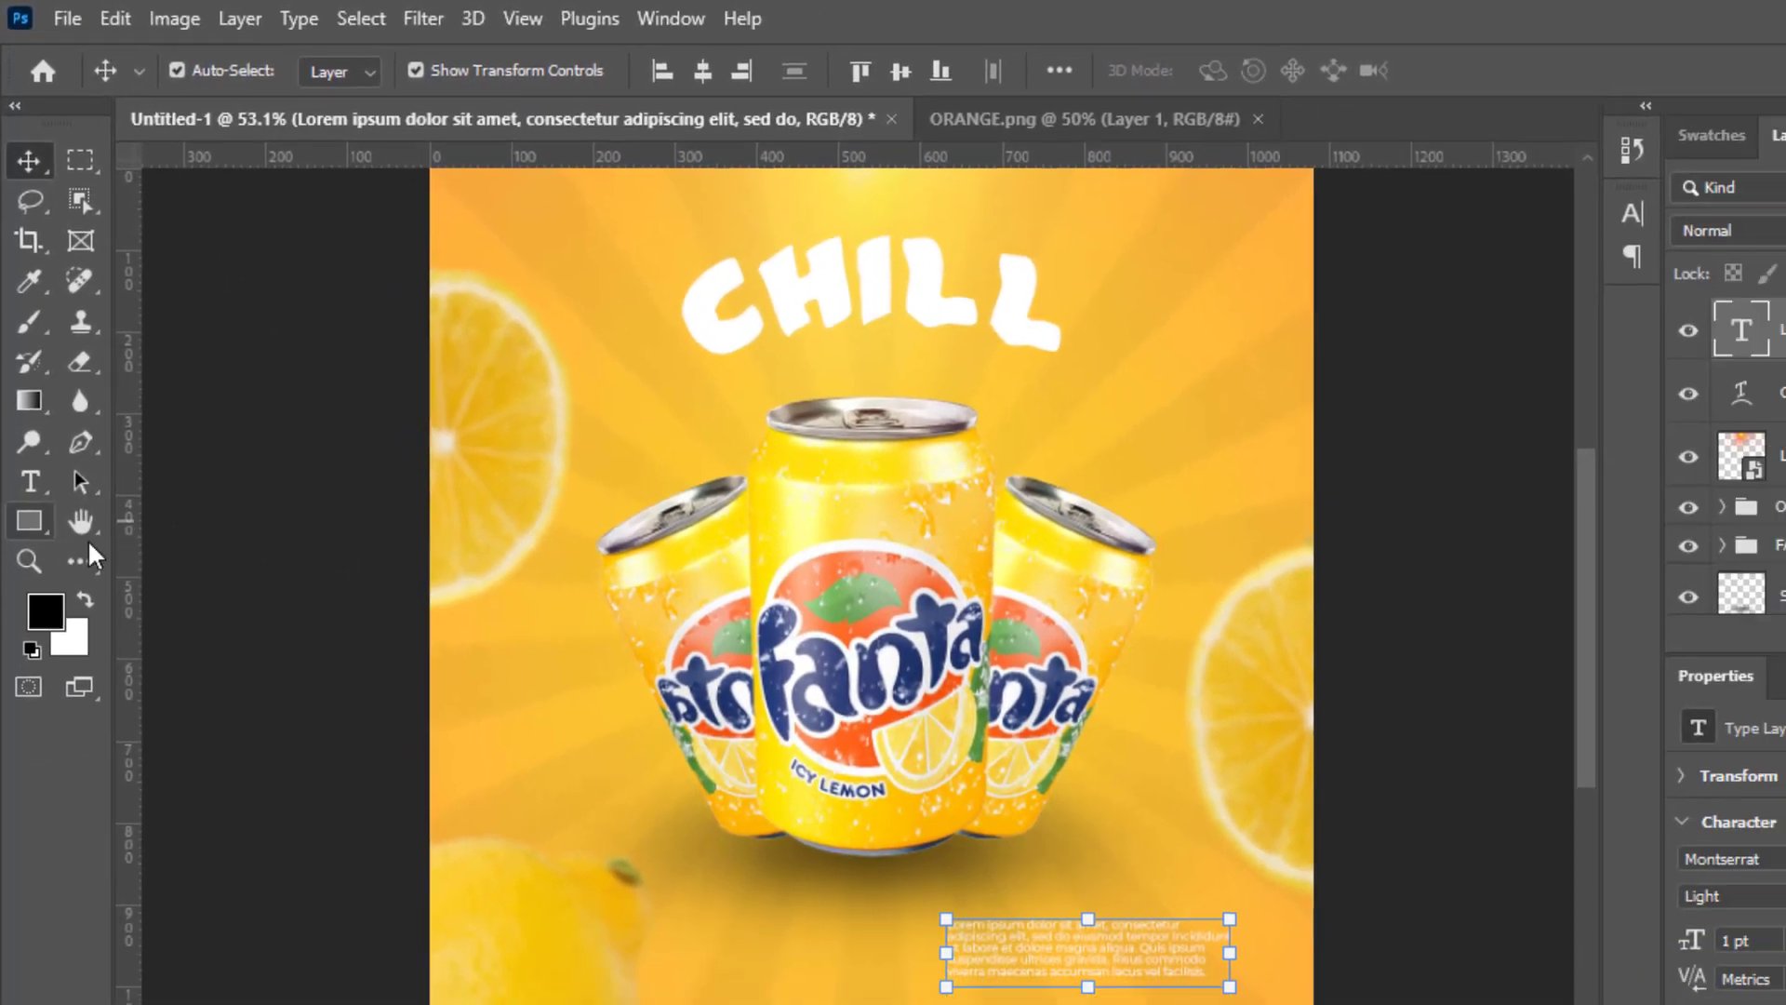
Draw a rectangle about 434 x 127 px around the Lorem ipsum paragraph and remove its fill.
{"action": "left_click", "coordinate": [38, 582]}
{"action": "left_click_drag", "start_coordinate": [766, 772], "coordinate": [1067, 857]}
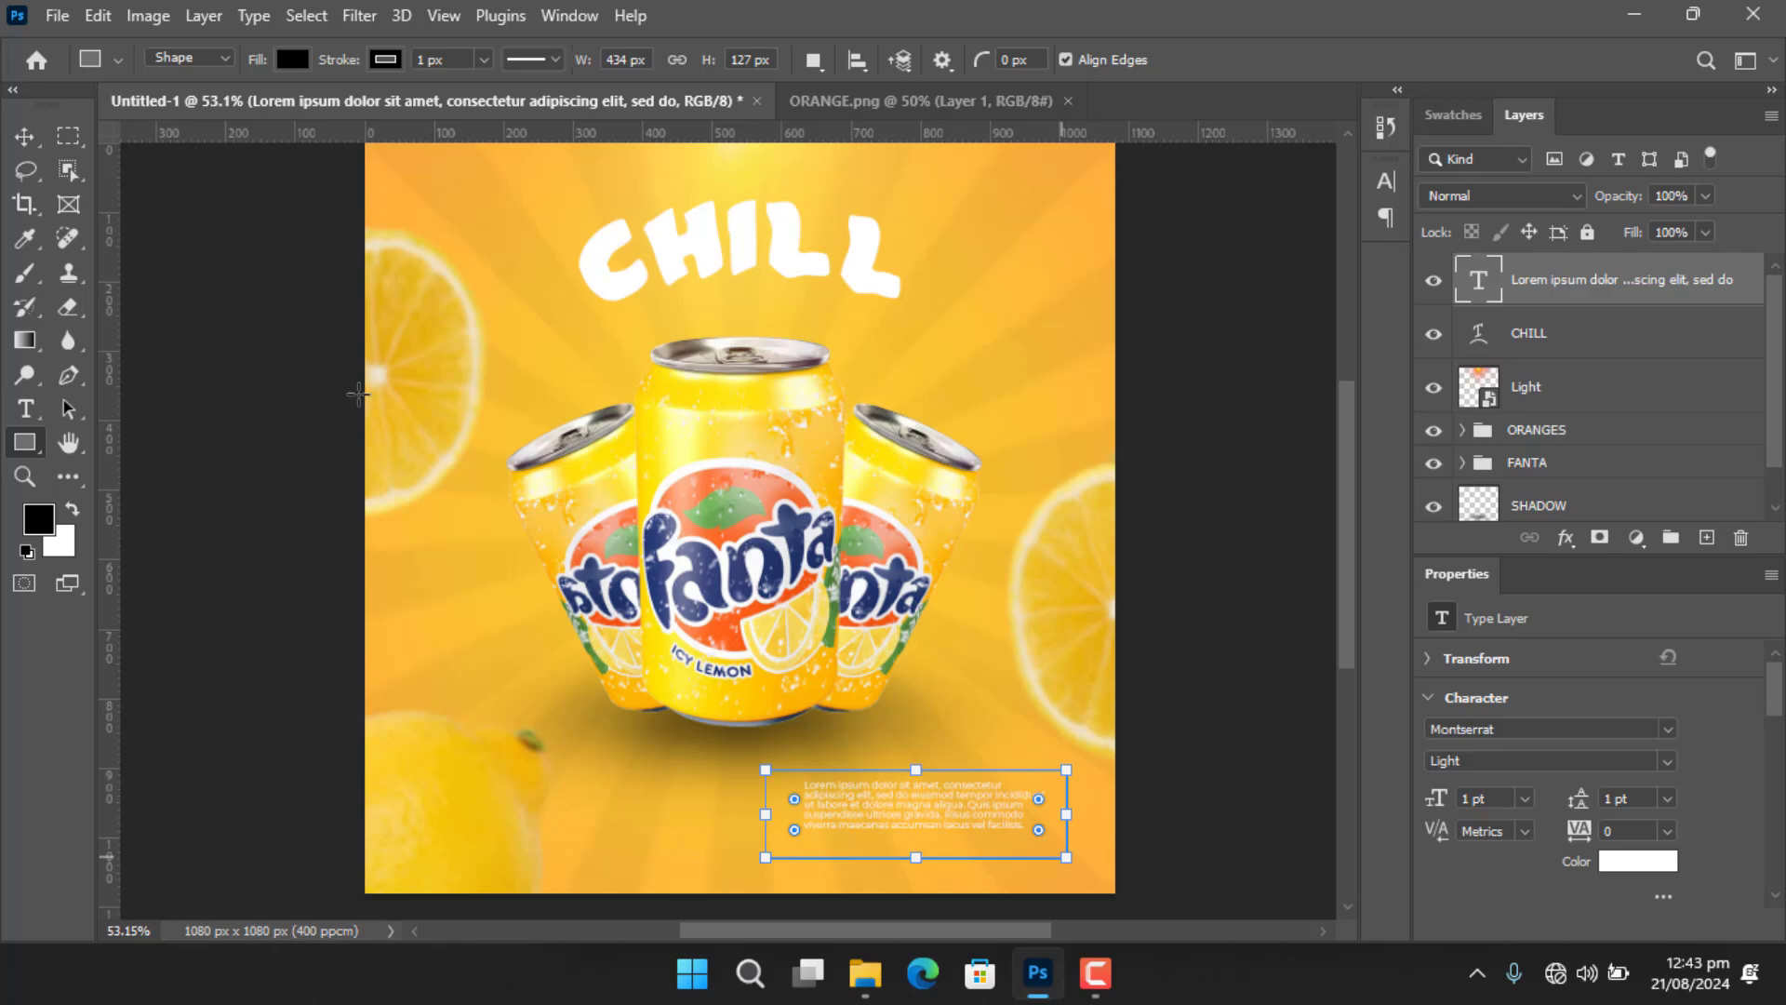
{"action": "key", "text": "v"}
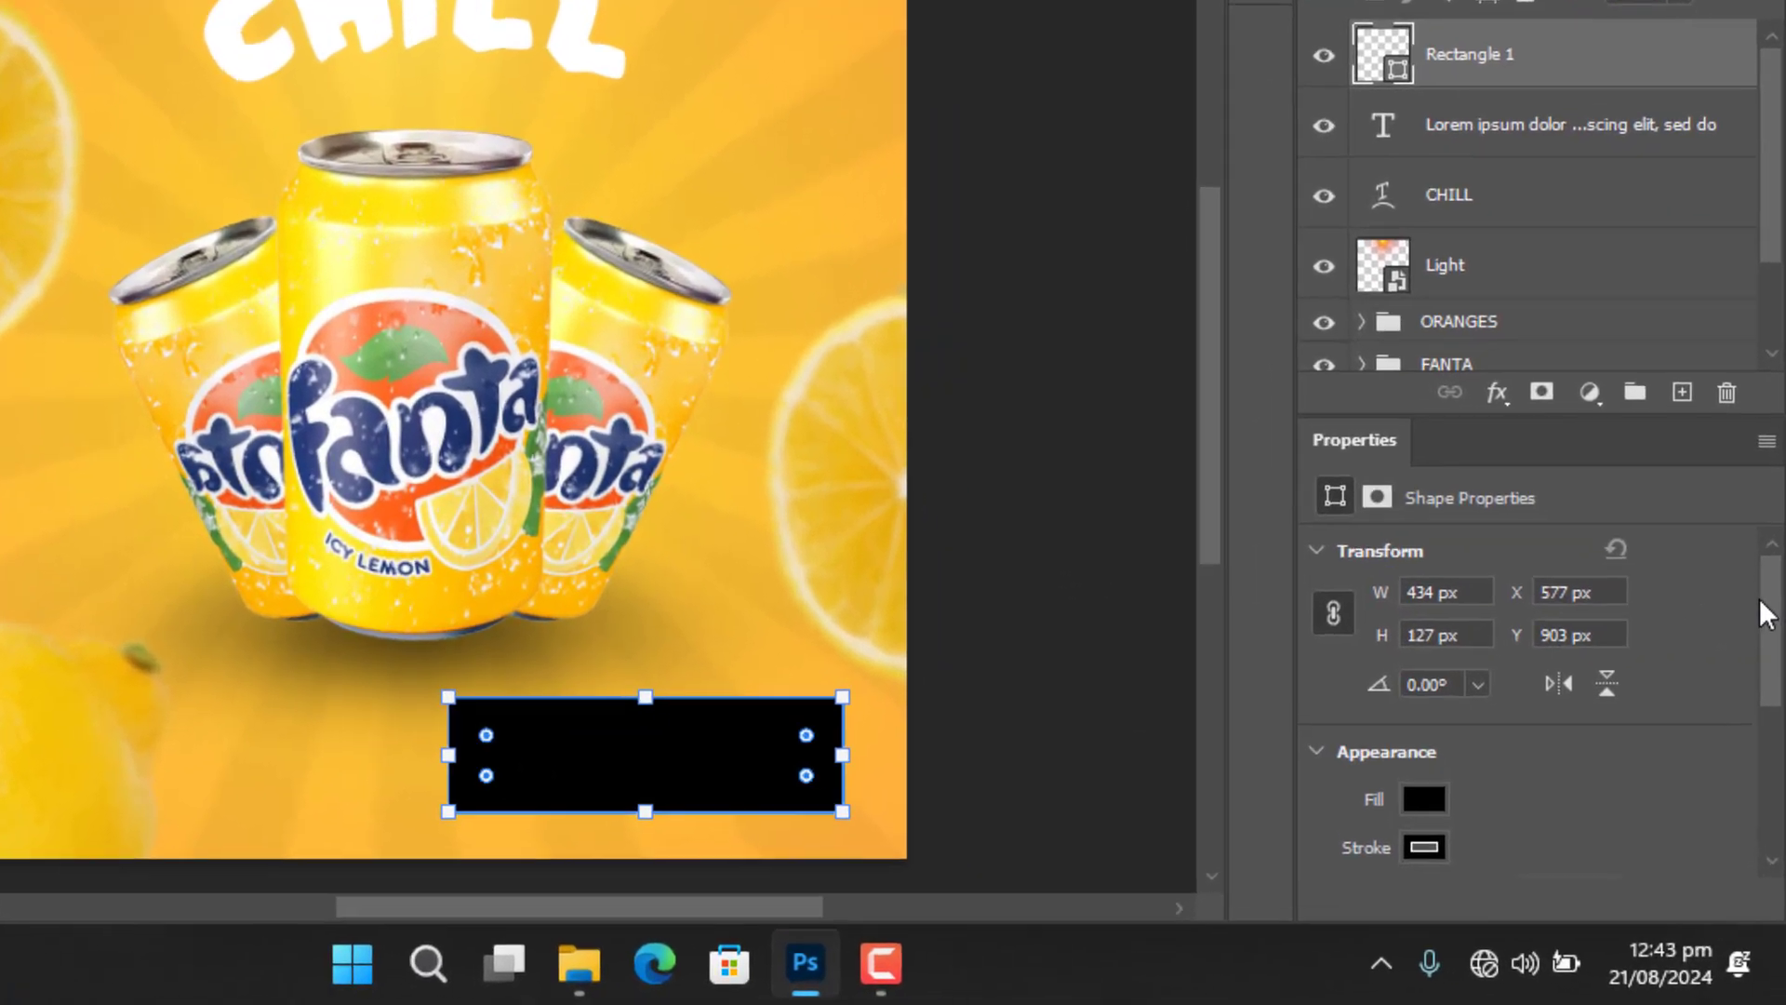
{"action": "scroll", "coordinate": [1771, 684], "scroll_direction": "down", "scroll_amount": 3}
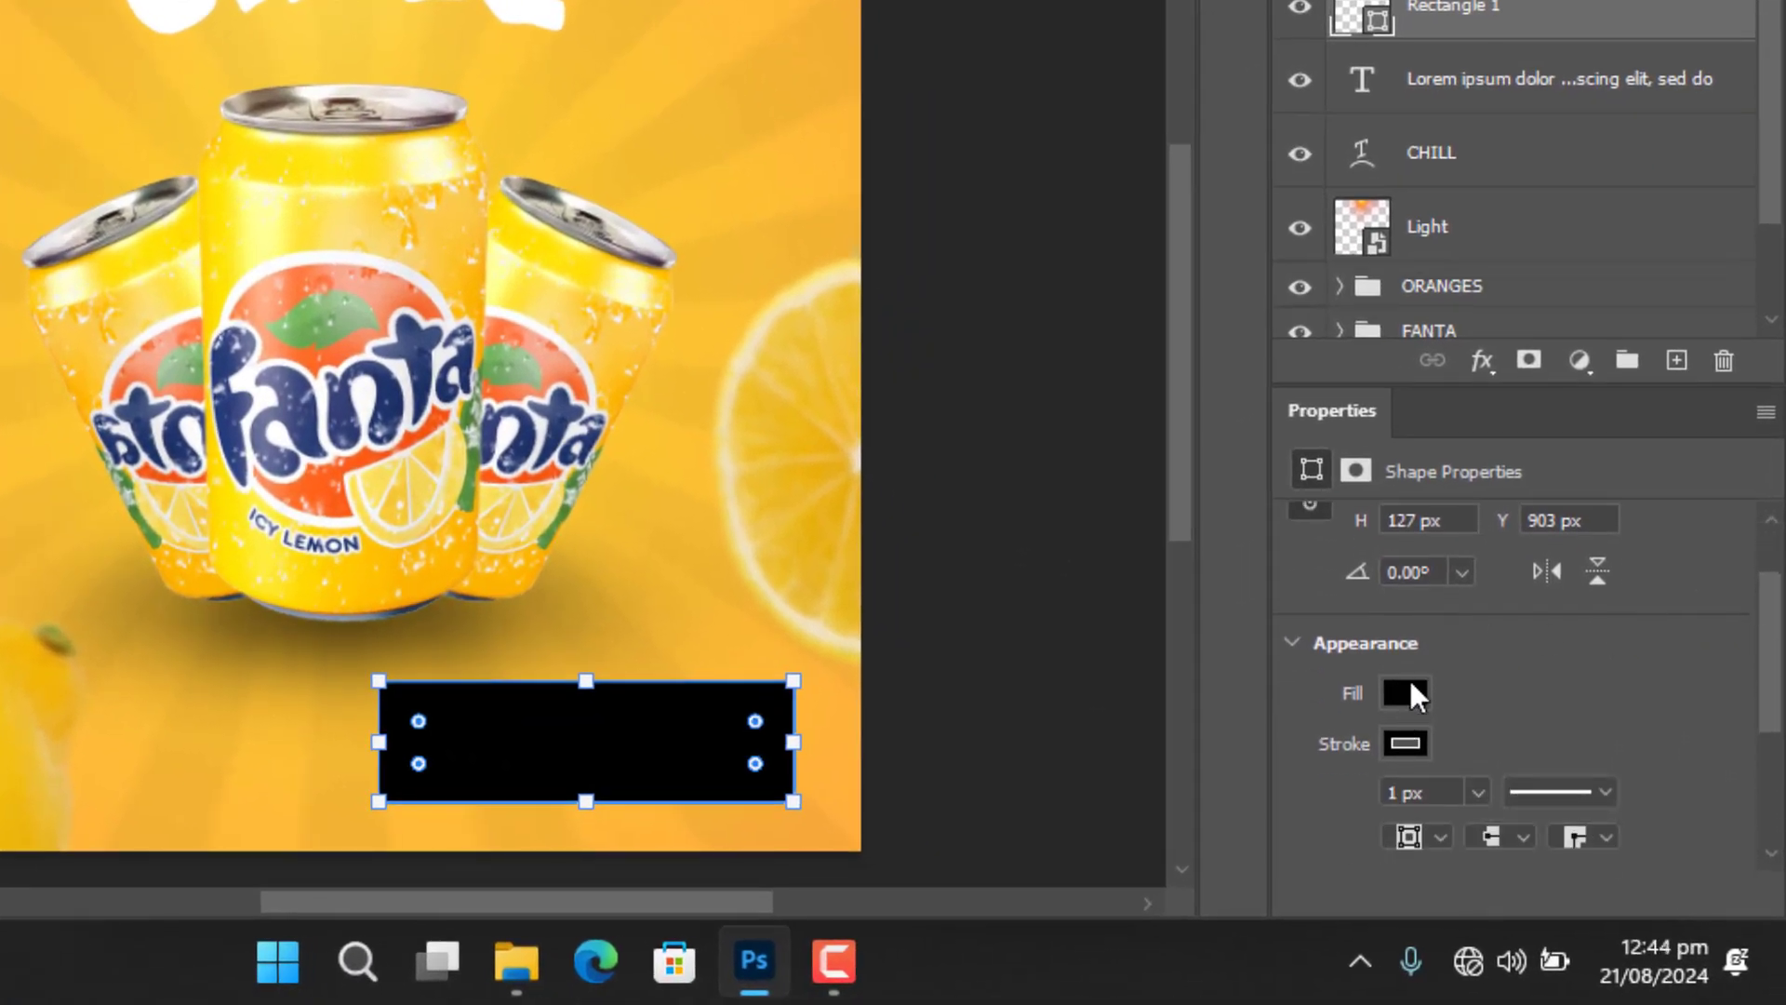
{"action": "left_click", "coordinate": [1405, 694]}
{"action": "left_click", "coordinate": [1304, 302]}
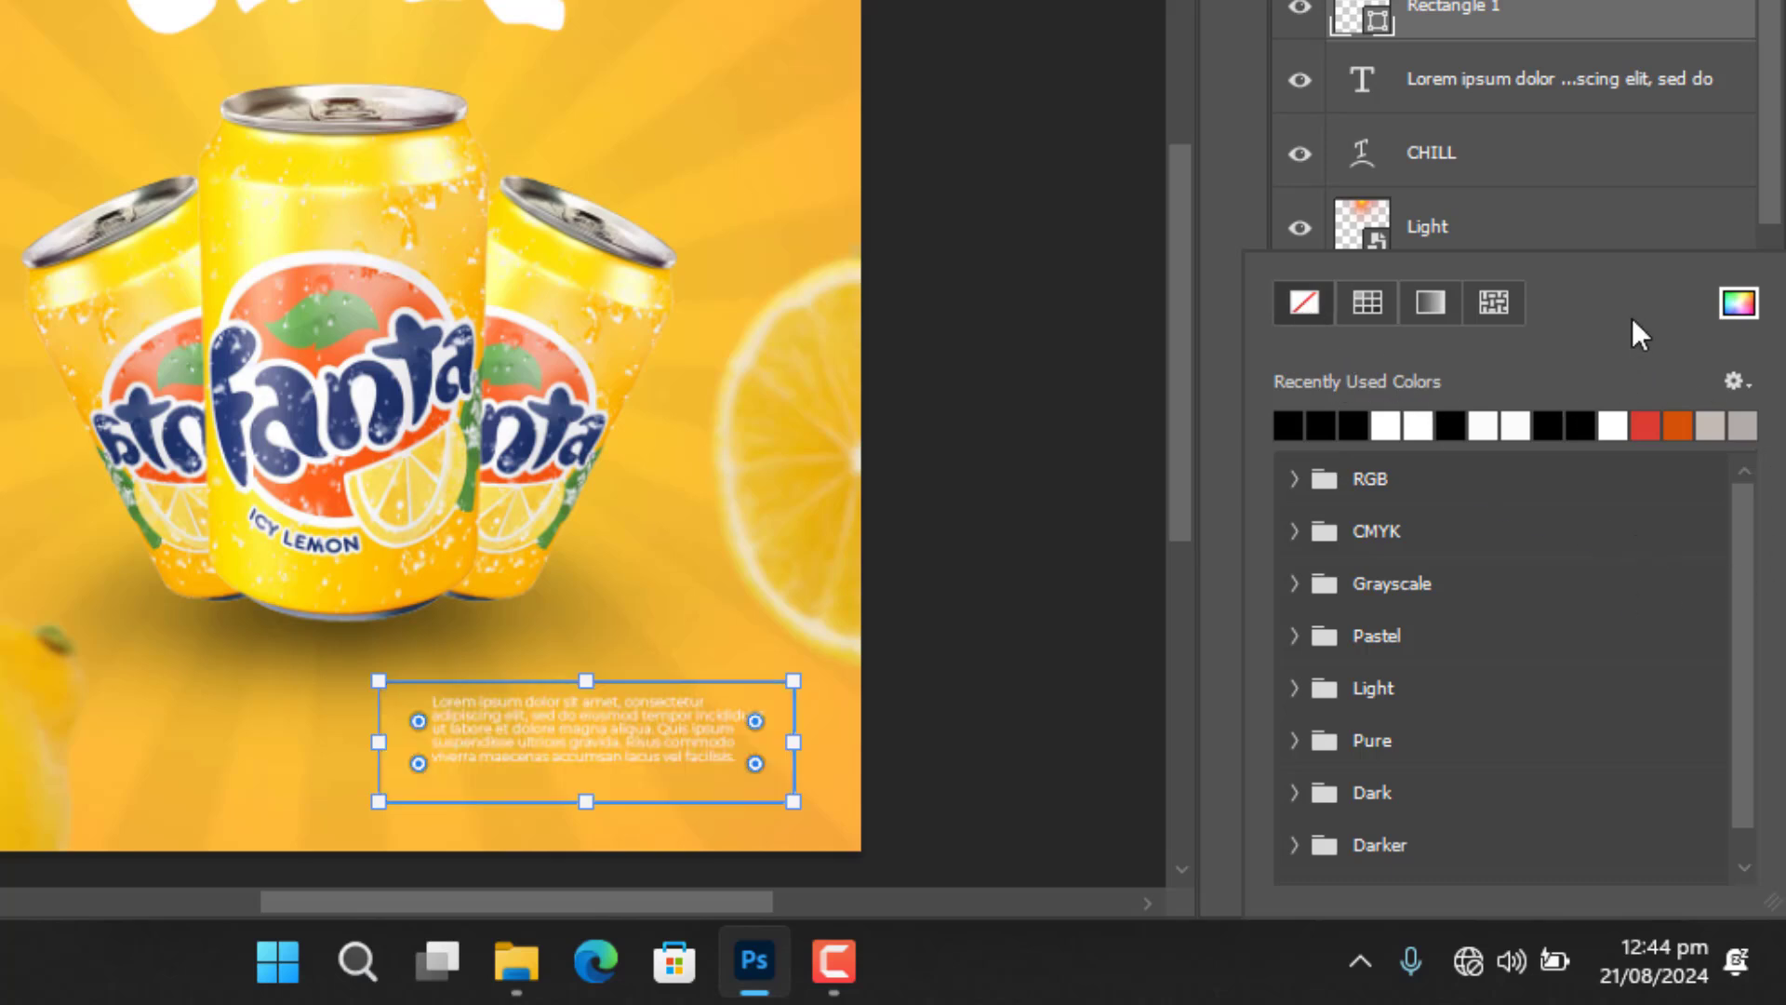
{"action": "left_click", "coordinate": [967, 432]}
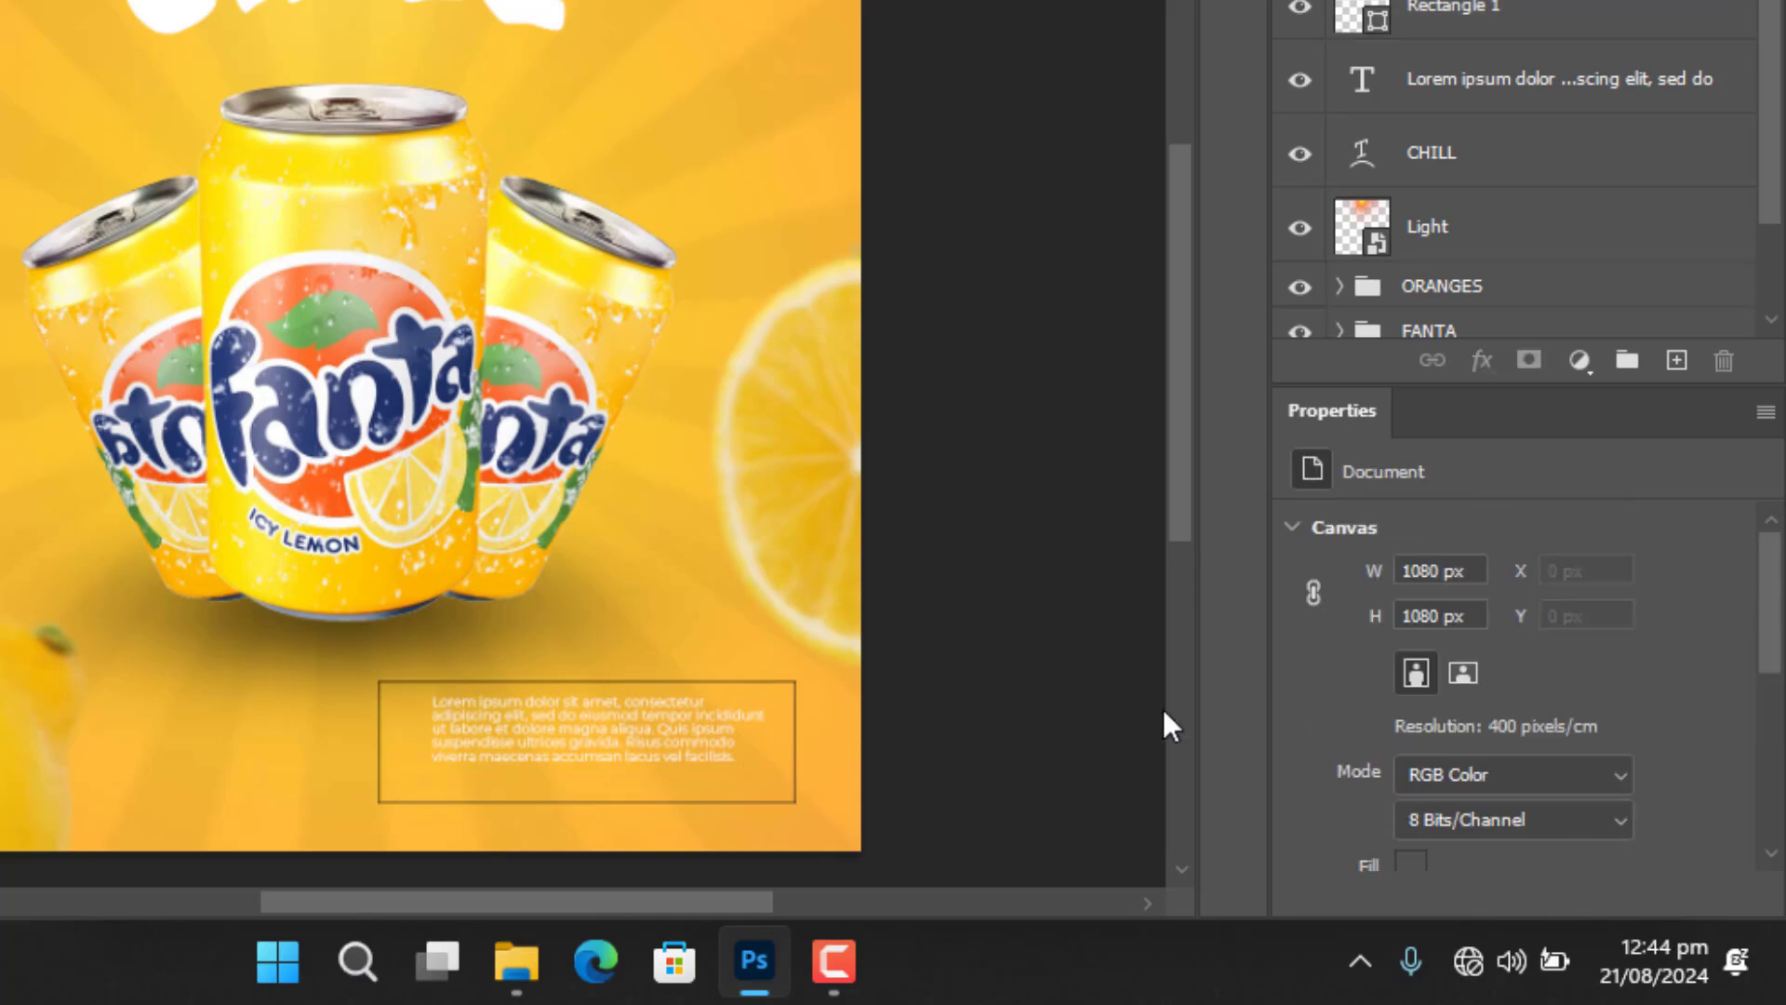
Select the Rectangle 1 layer and set its stroke colour to white.
{"action": "left_click", "coordinate": [789, 677]}
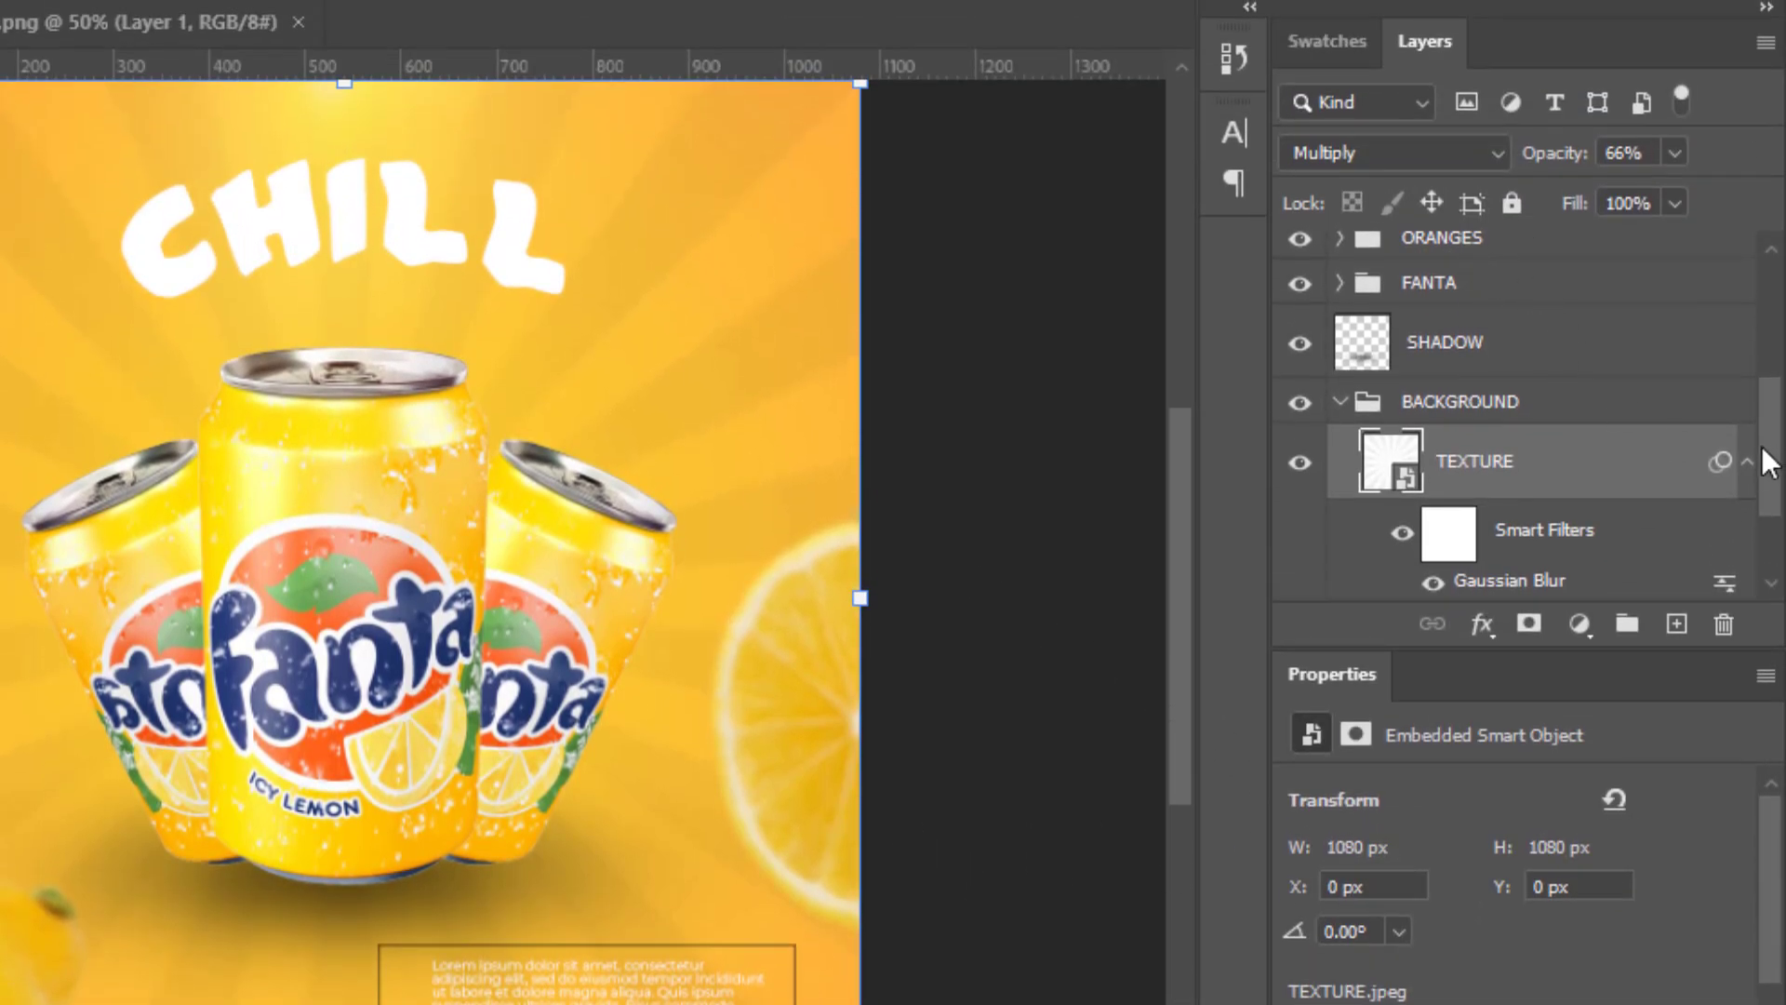
{"action": "scroll", "coordinate": [1749, 462], "scroll_direction": "up", "scroll_amount": 5}
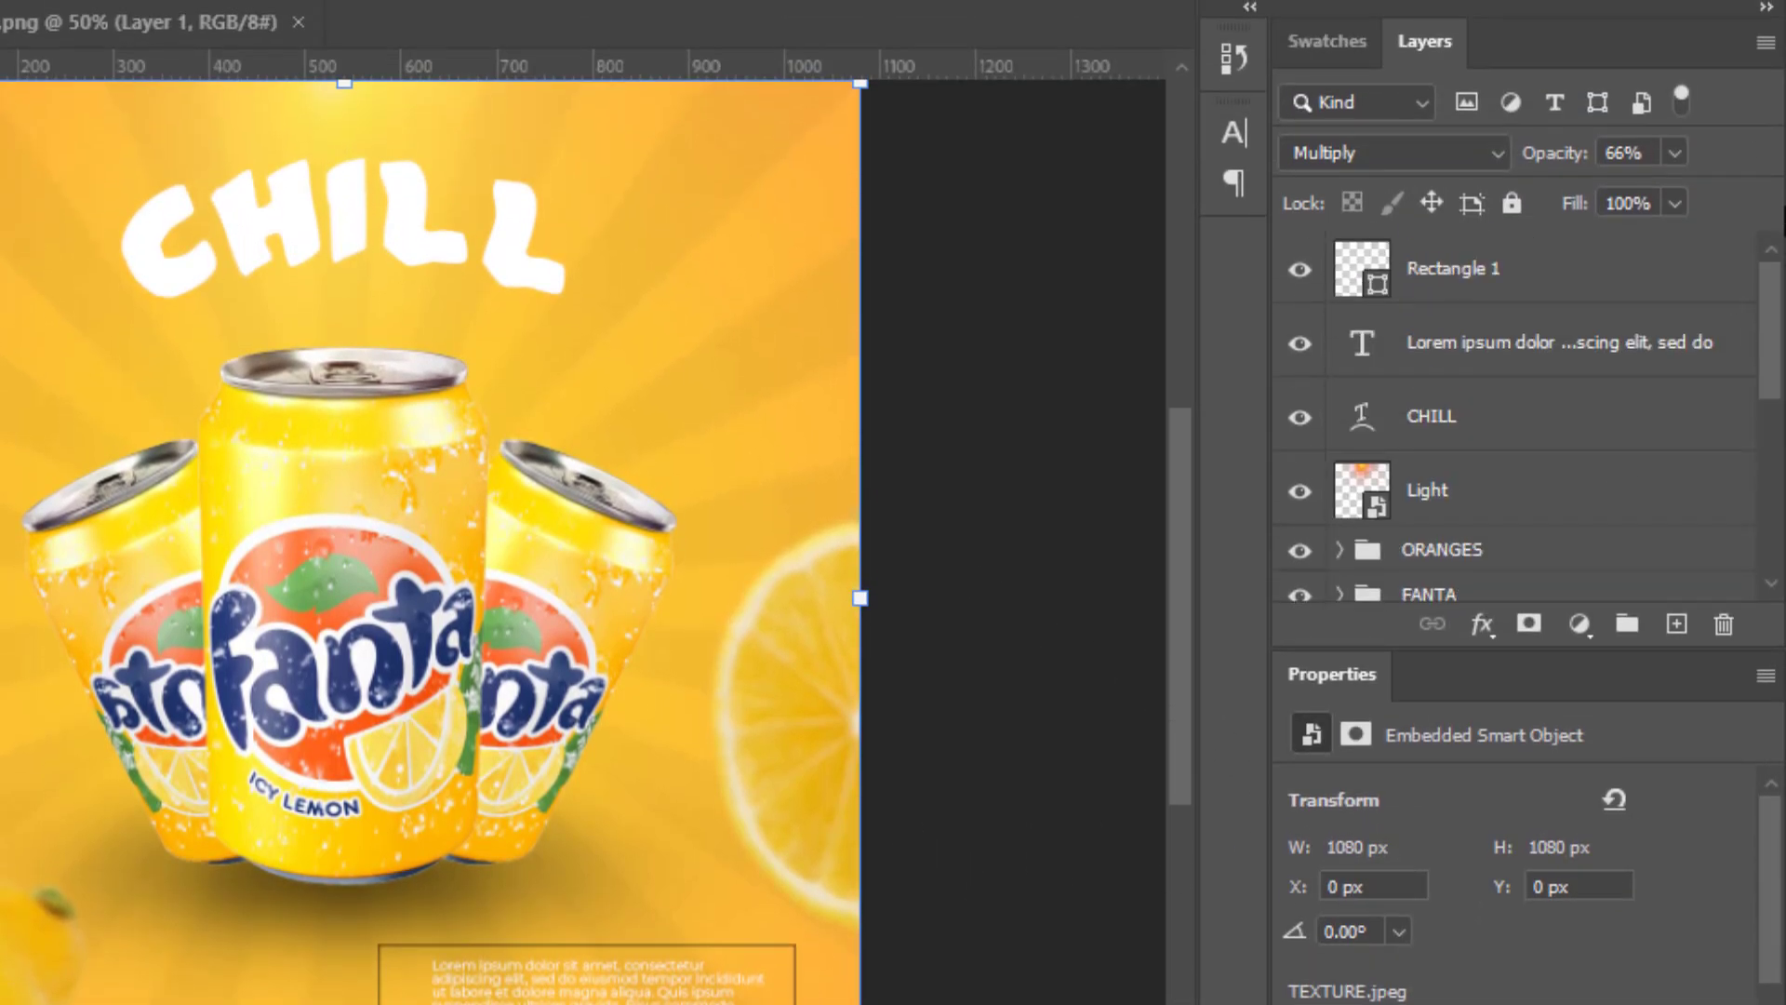
{"action": "left_click", "coordinate": [1551, 263]}
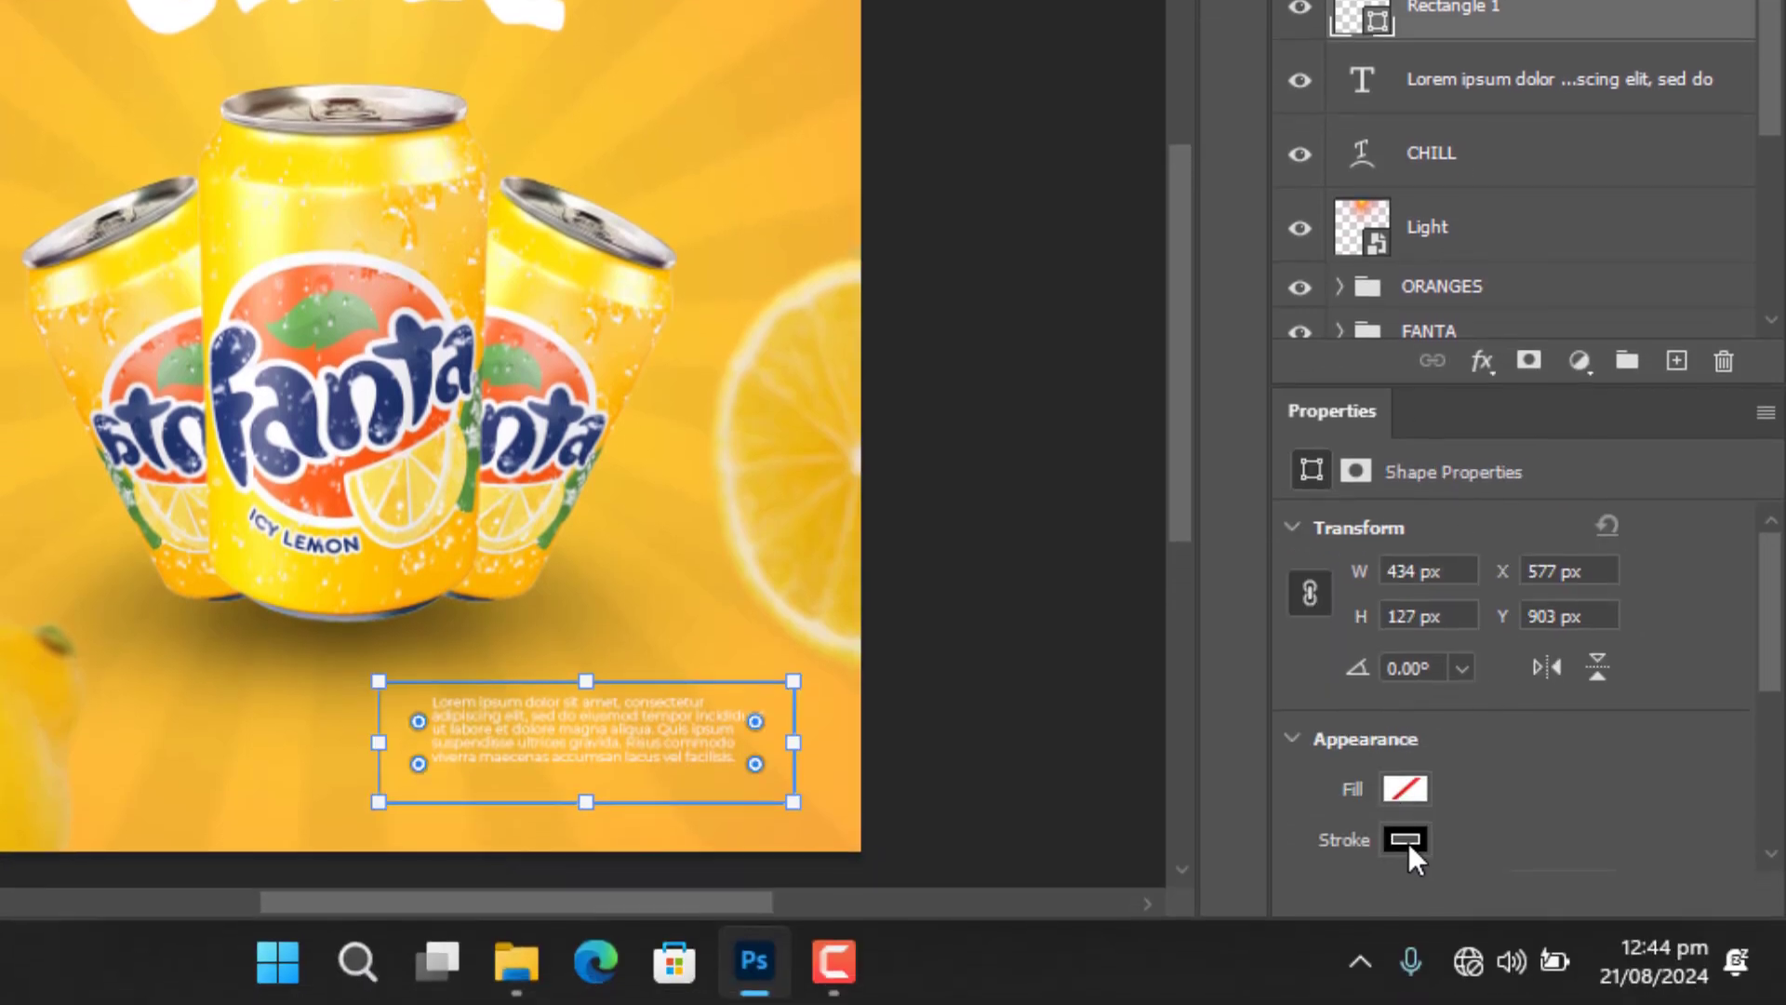
{"action": "left_click", "coordinate": [1406, 841]}
{"action": "left_click", "coordinate": [1415, 423]}
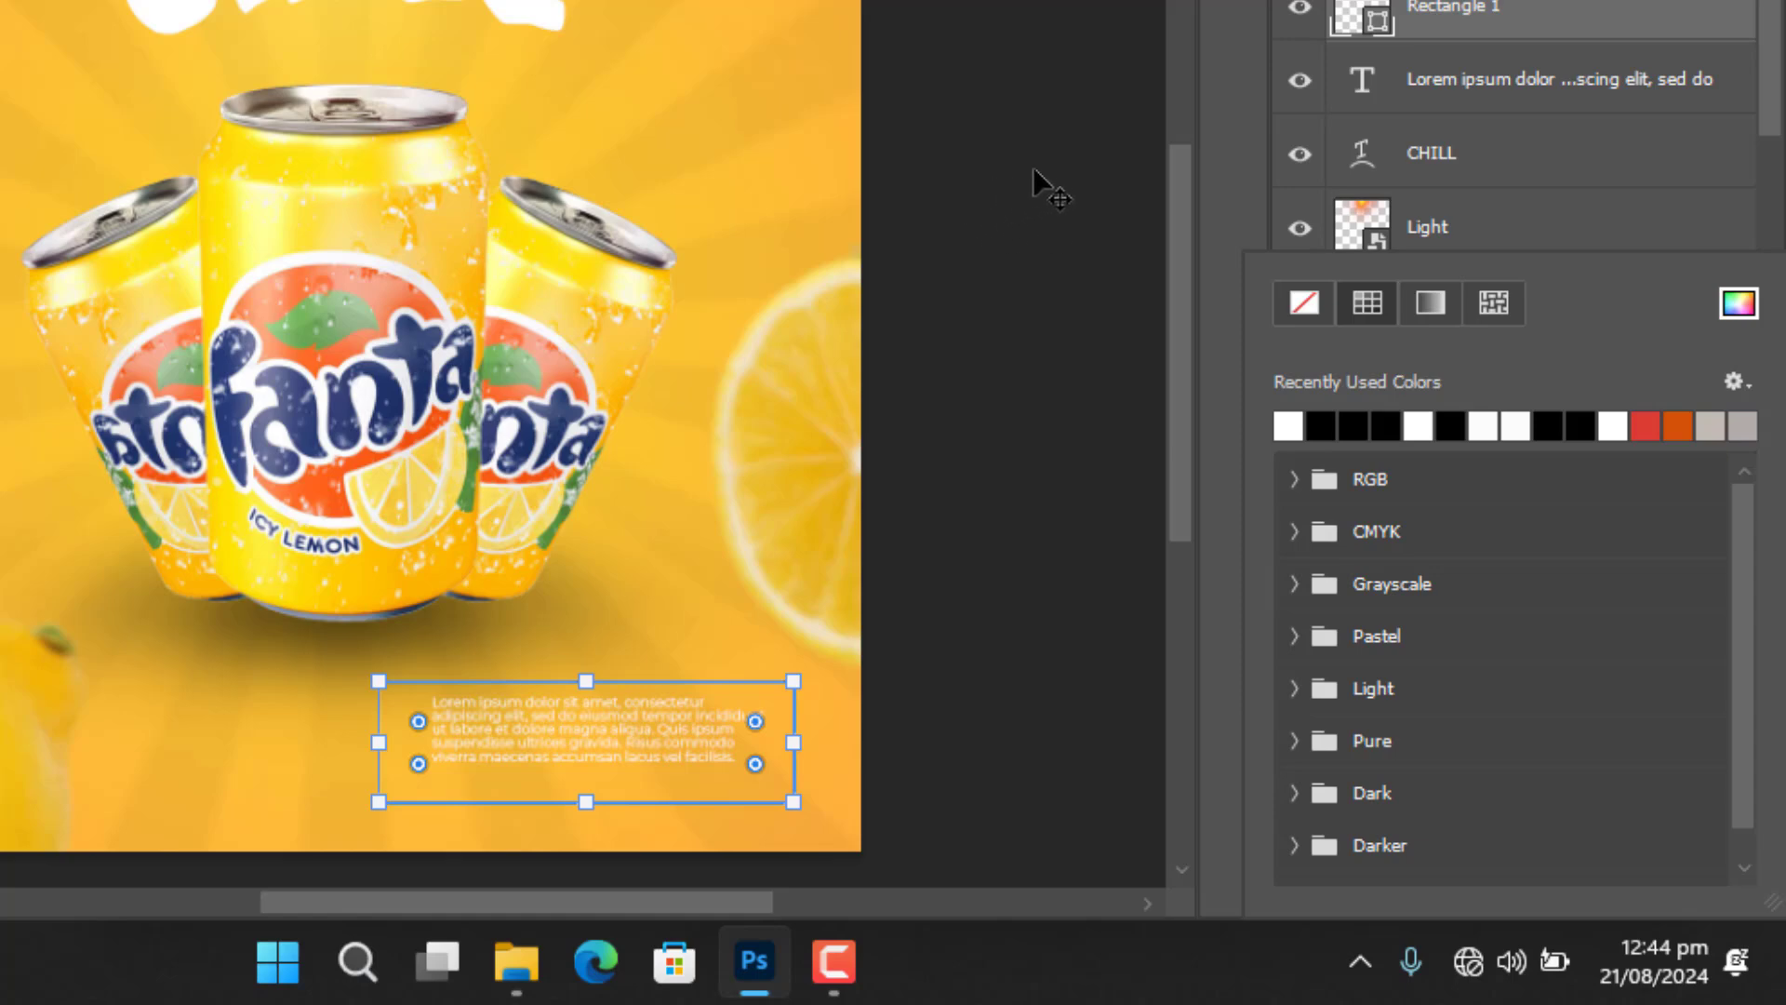
{"action": "left_click", "coordinate": [1045, 187]}
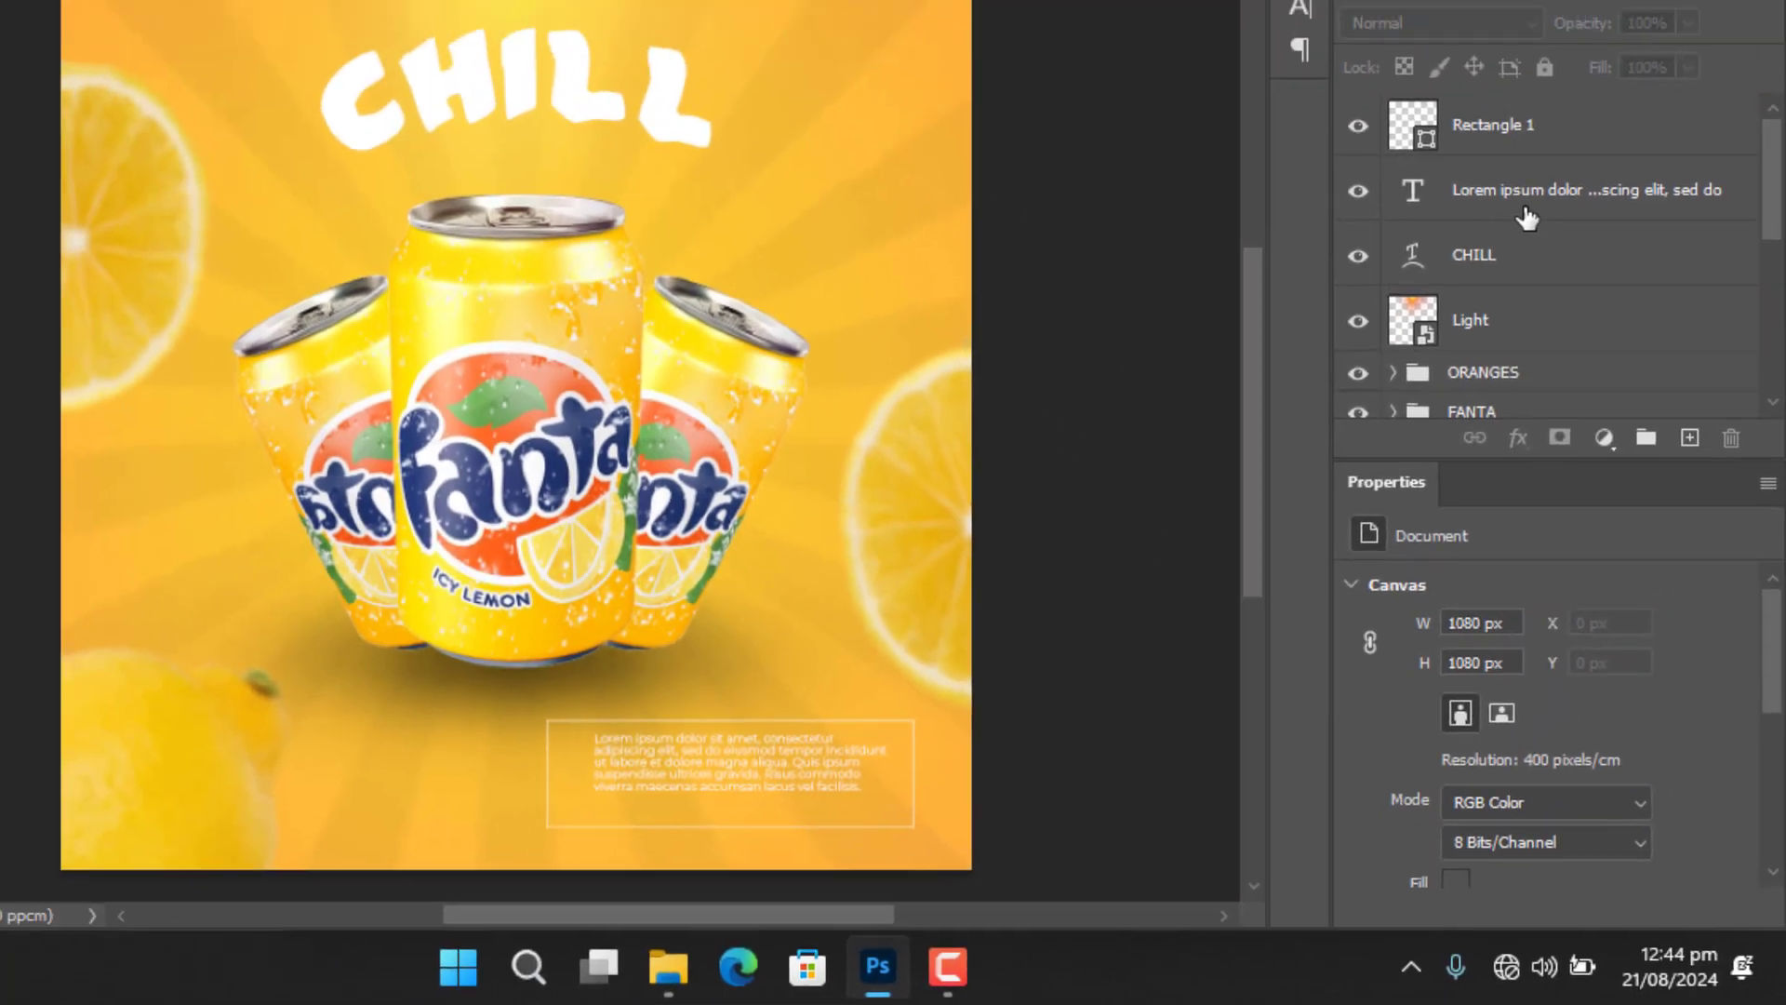
Move the paragraph slightly left and down inside the frame, and scale the rectangle proportionally to about 389 x 114 px.
{"action": "left_click", "coordinate": [1451, 93]}
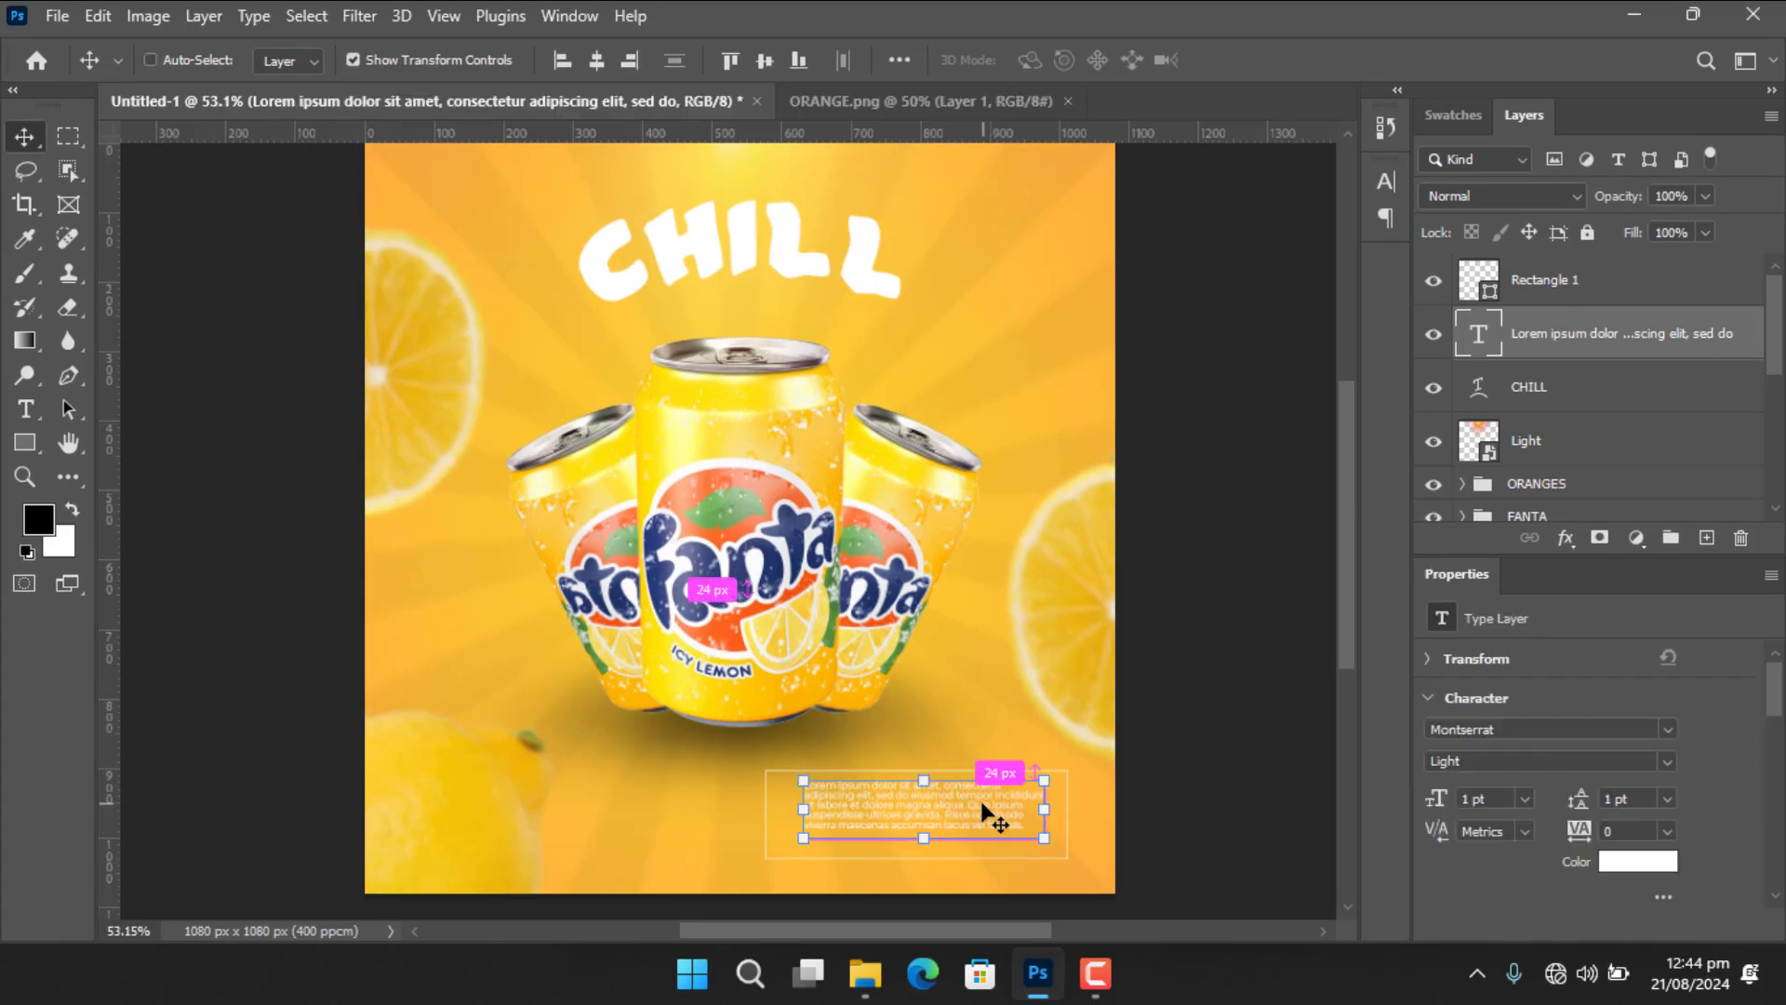
{"action": "left_click_drag", "start_coordinate": [986, 815], "coordinate": [968, 822]}
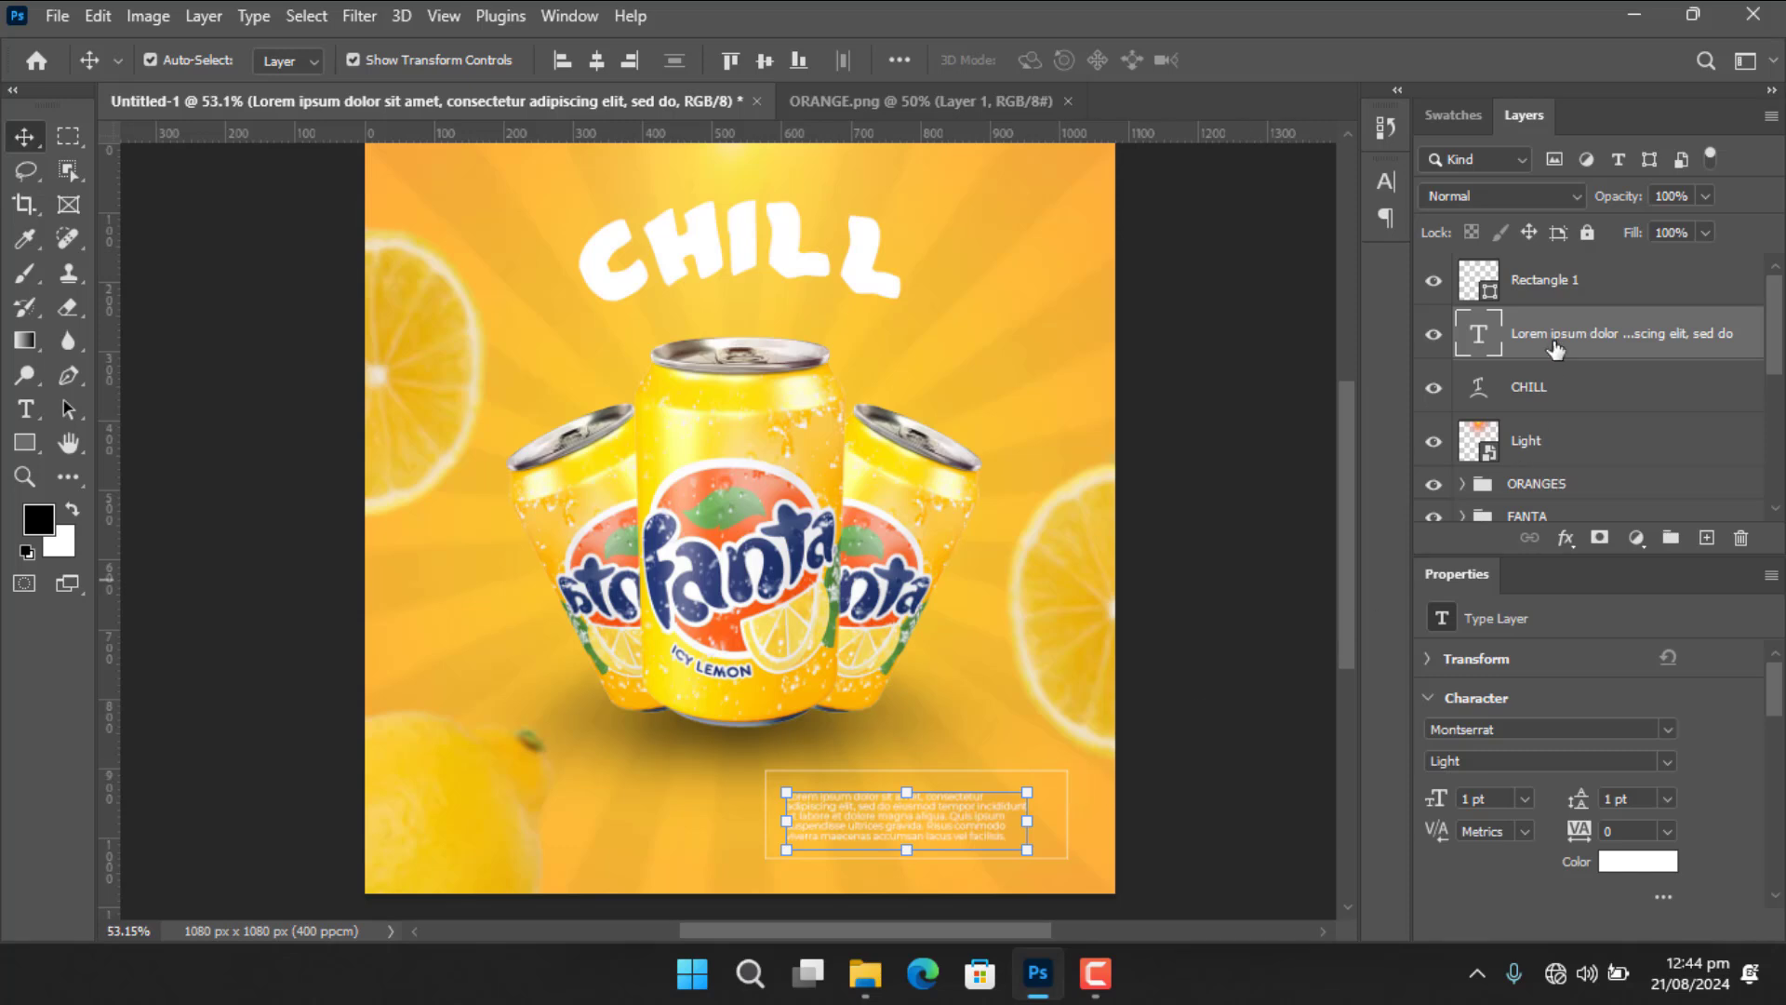
{"action": "left_click", "coordinate": [1583, 293]}
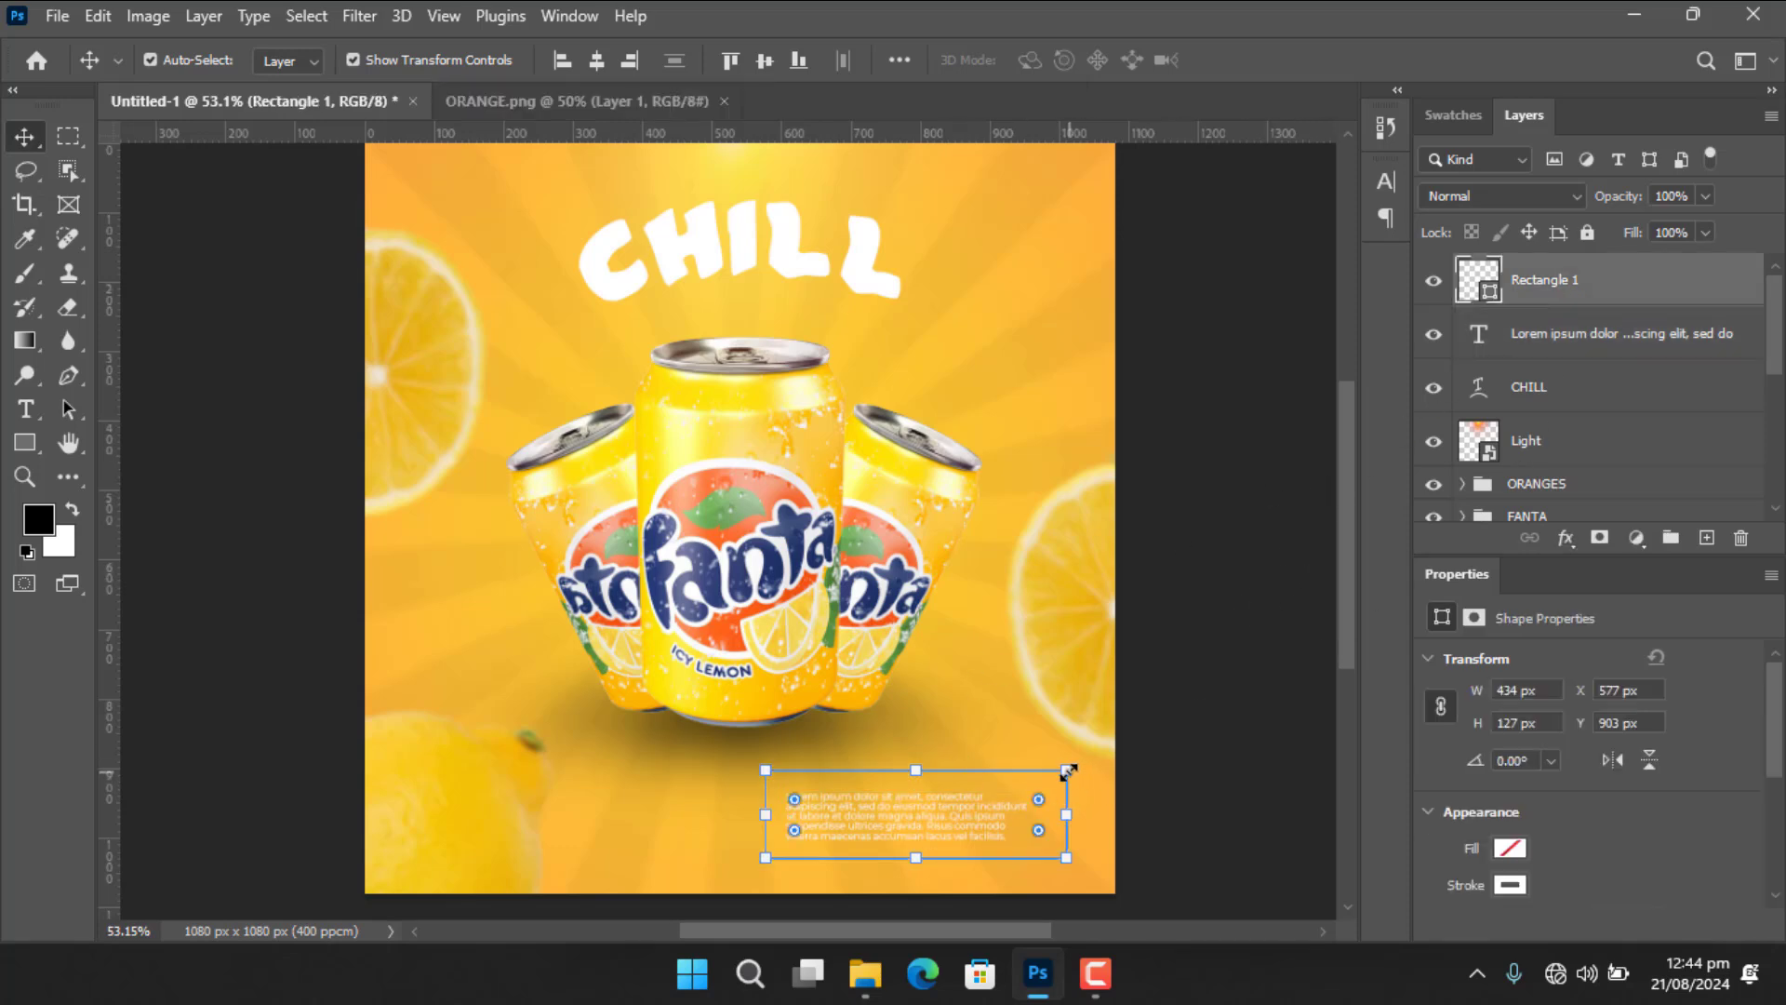
{"action": "left_click_drag", "start_coordinate": [1067, 770], "coordinate": [1037, 787]}
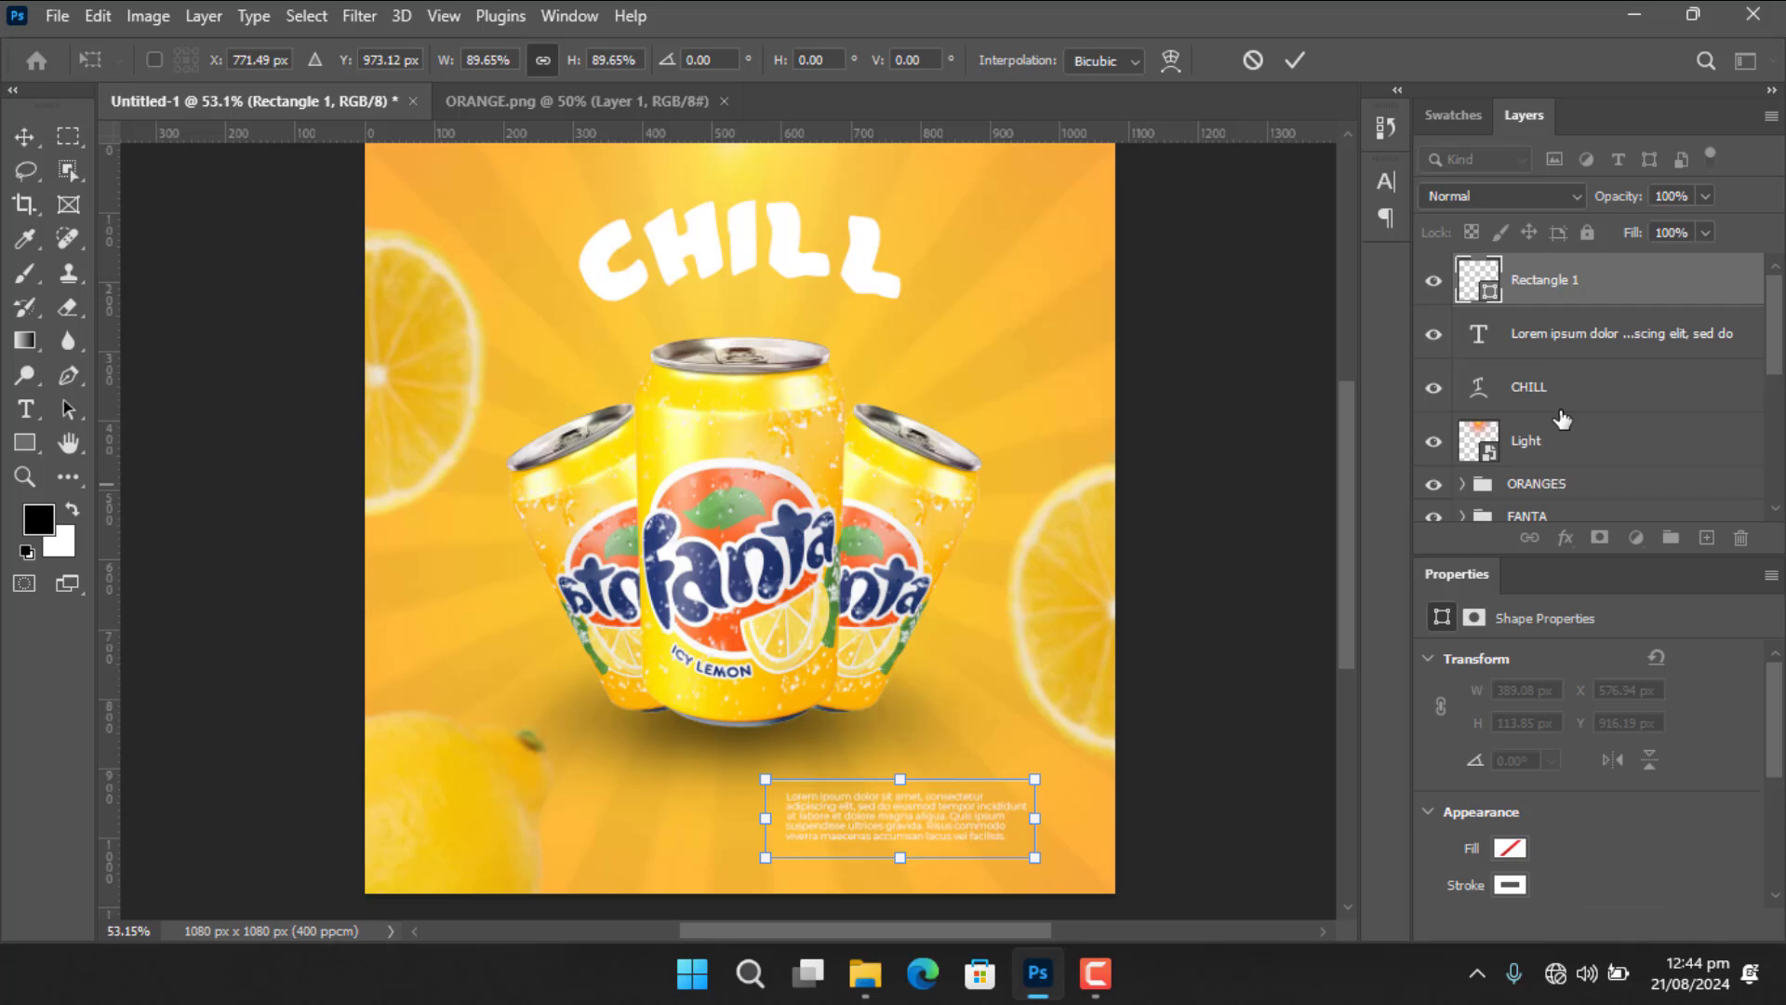
{"action": "left_click", "coordinate": [1294, 59]}
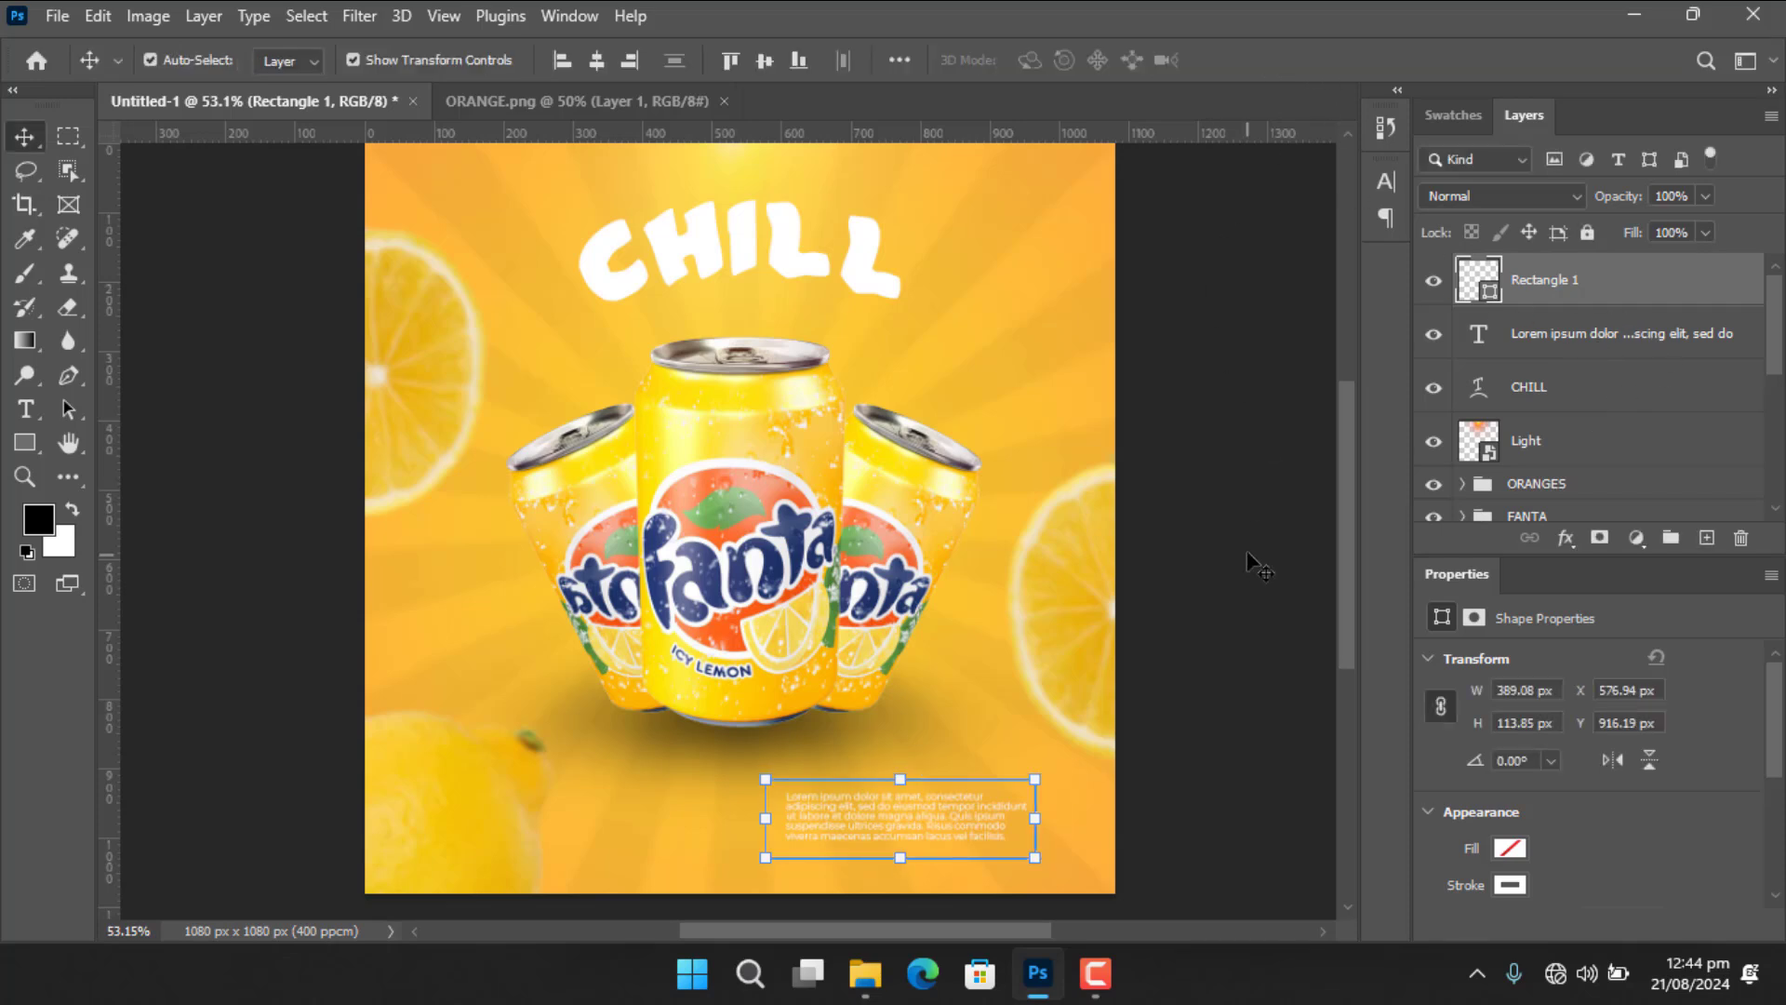
Align the paragraph and rectangle to the selection, centring them on each other horizontally and vertically.
{"action": "left_click", "coordinate": [899, 61]}
{"action": "left_click", "coordinate": [1023, 299]}
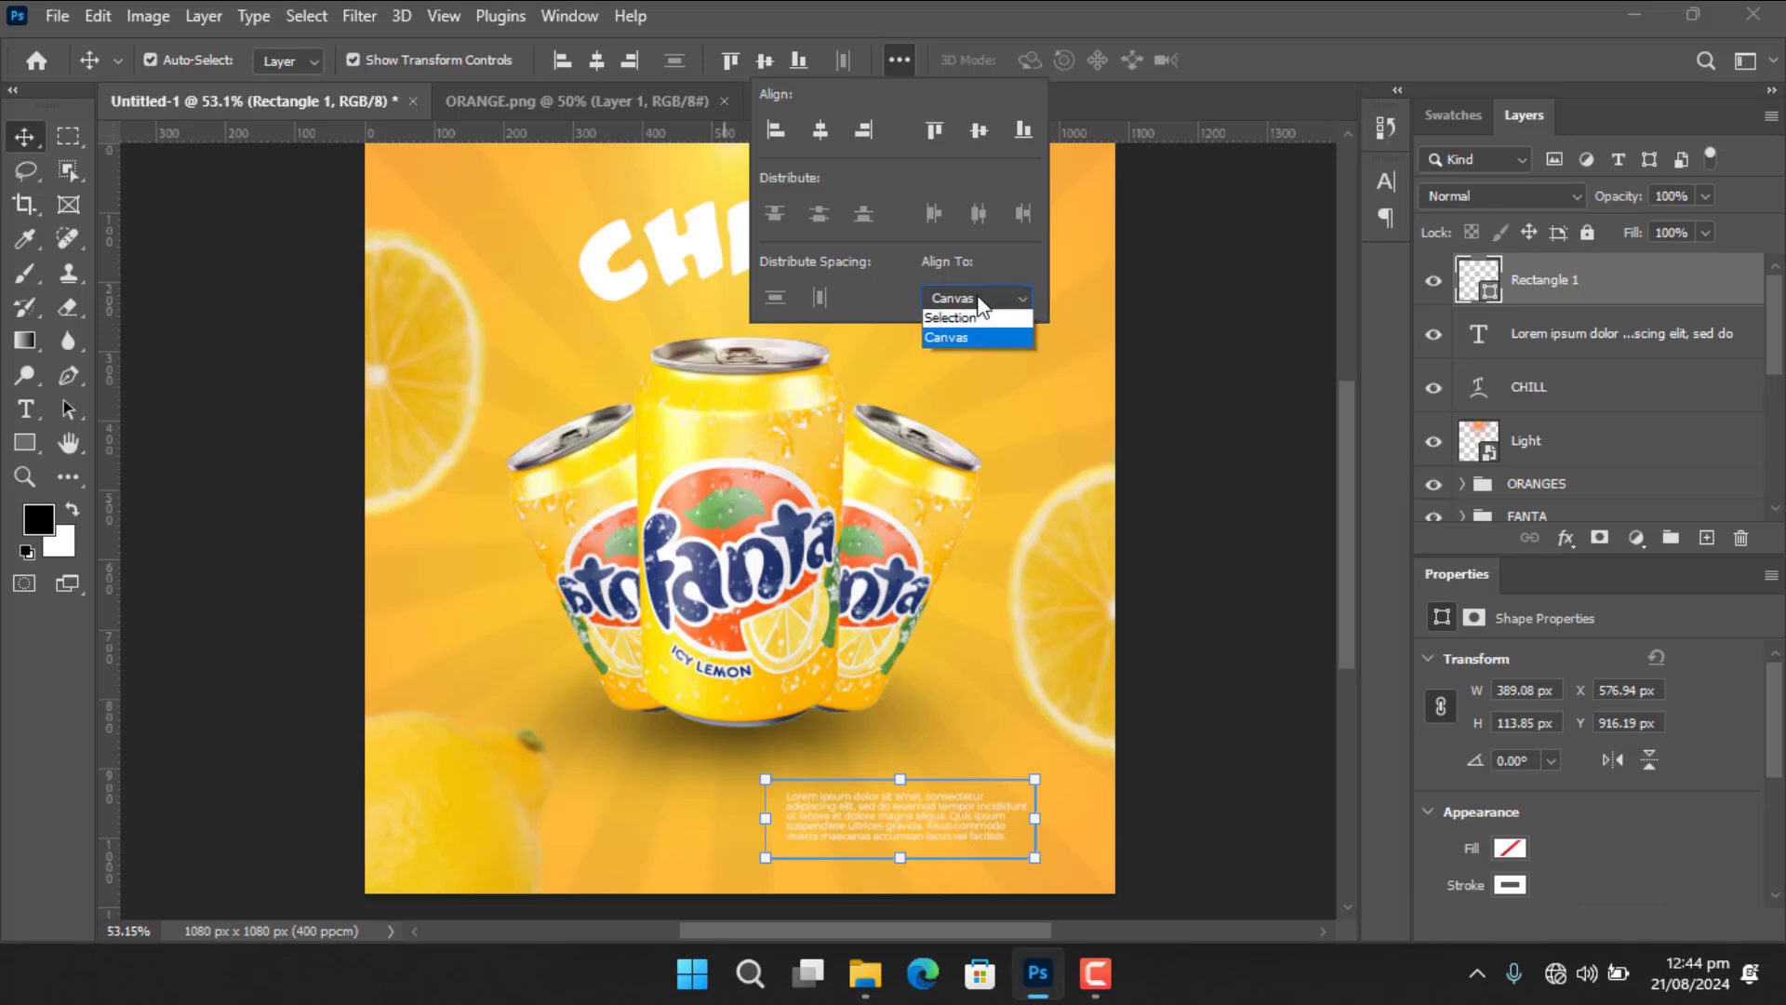
{"action": "left_click", "coordinate": [975, 320]}
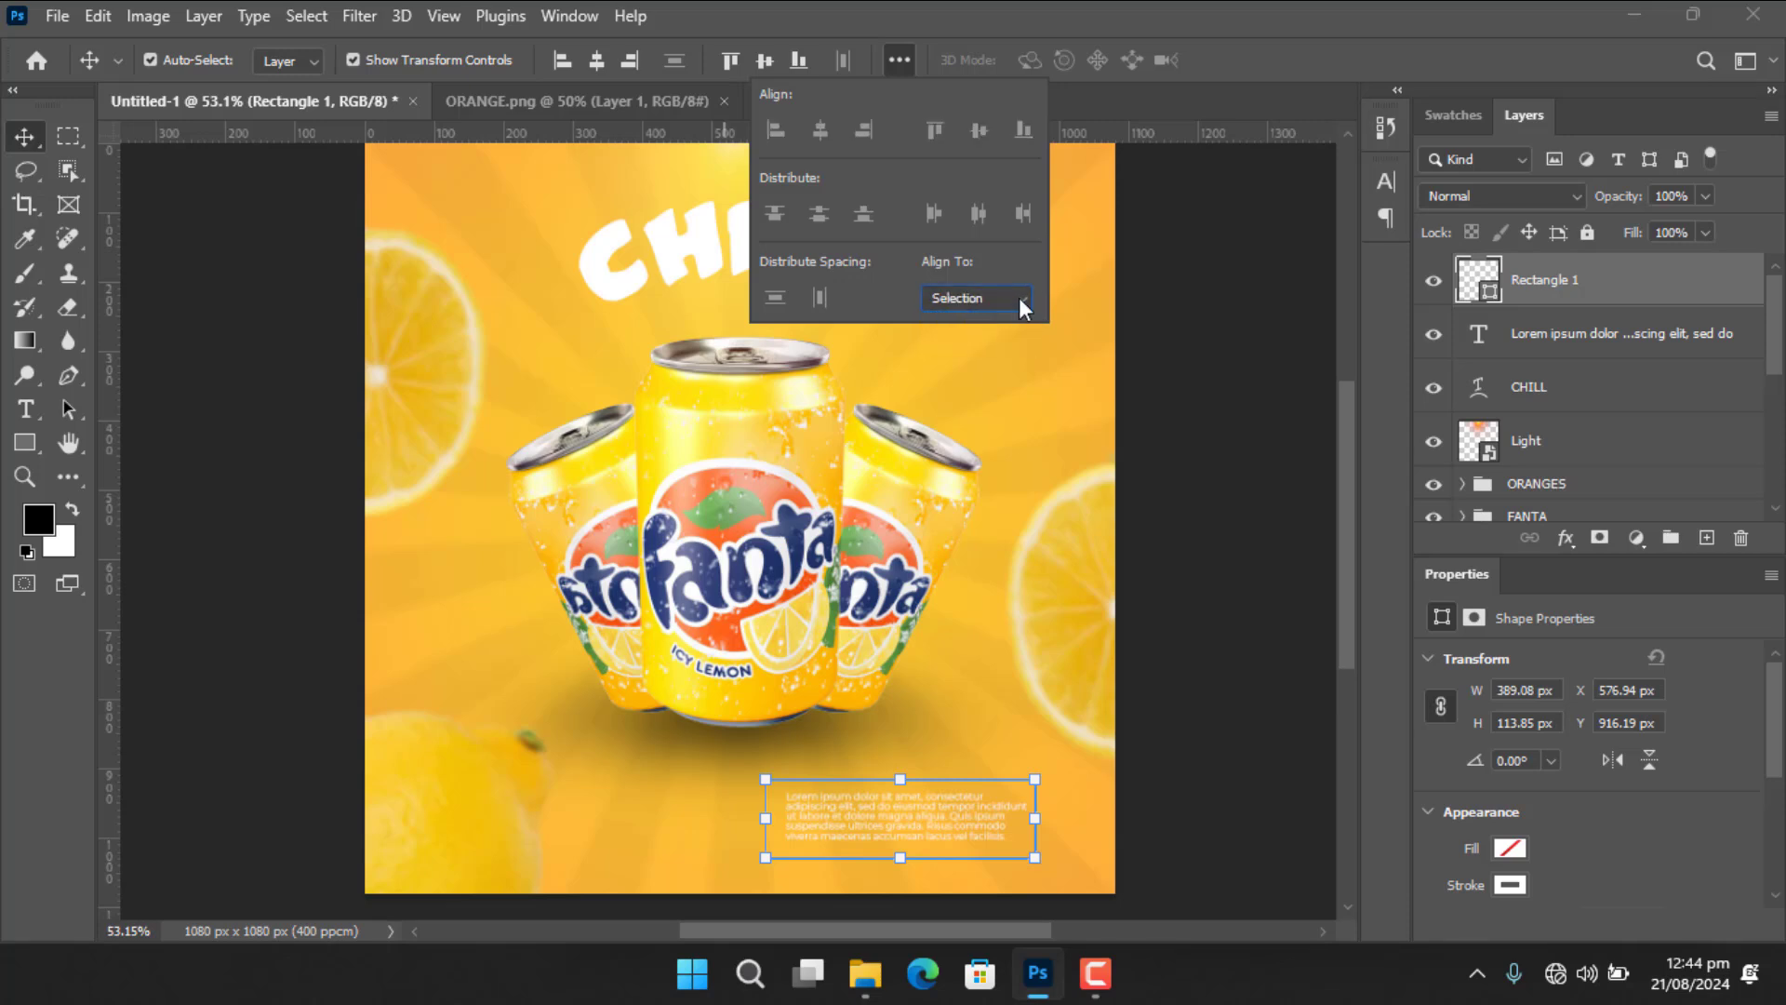
{"action": "left_click", "coordinate": [1590, 337], "text": "ctrl"}
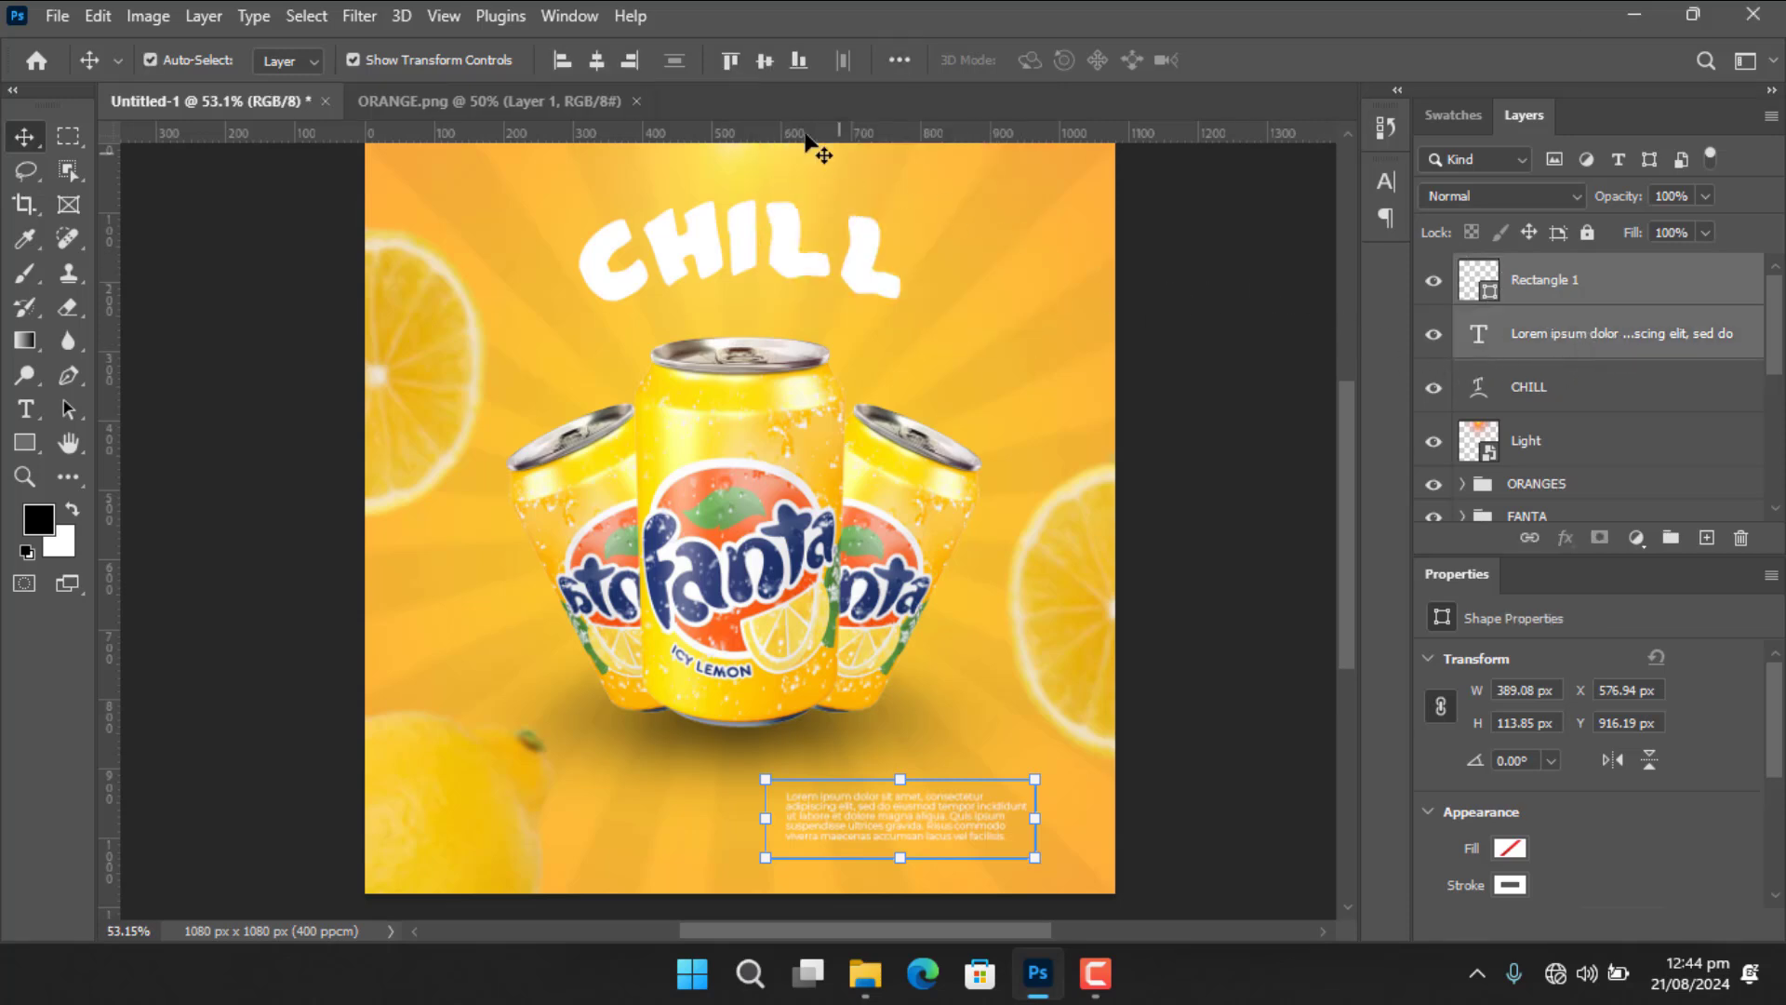
{"action": "left_click", "coordinate": [596, 60]}
{"action": "left_click", "coordinate": [764, 60]}
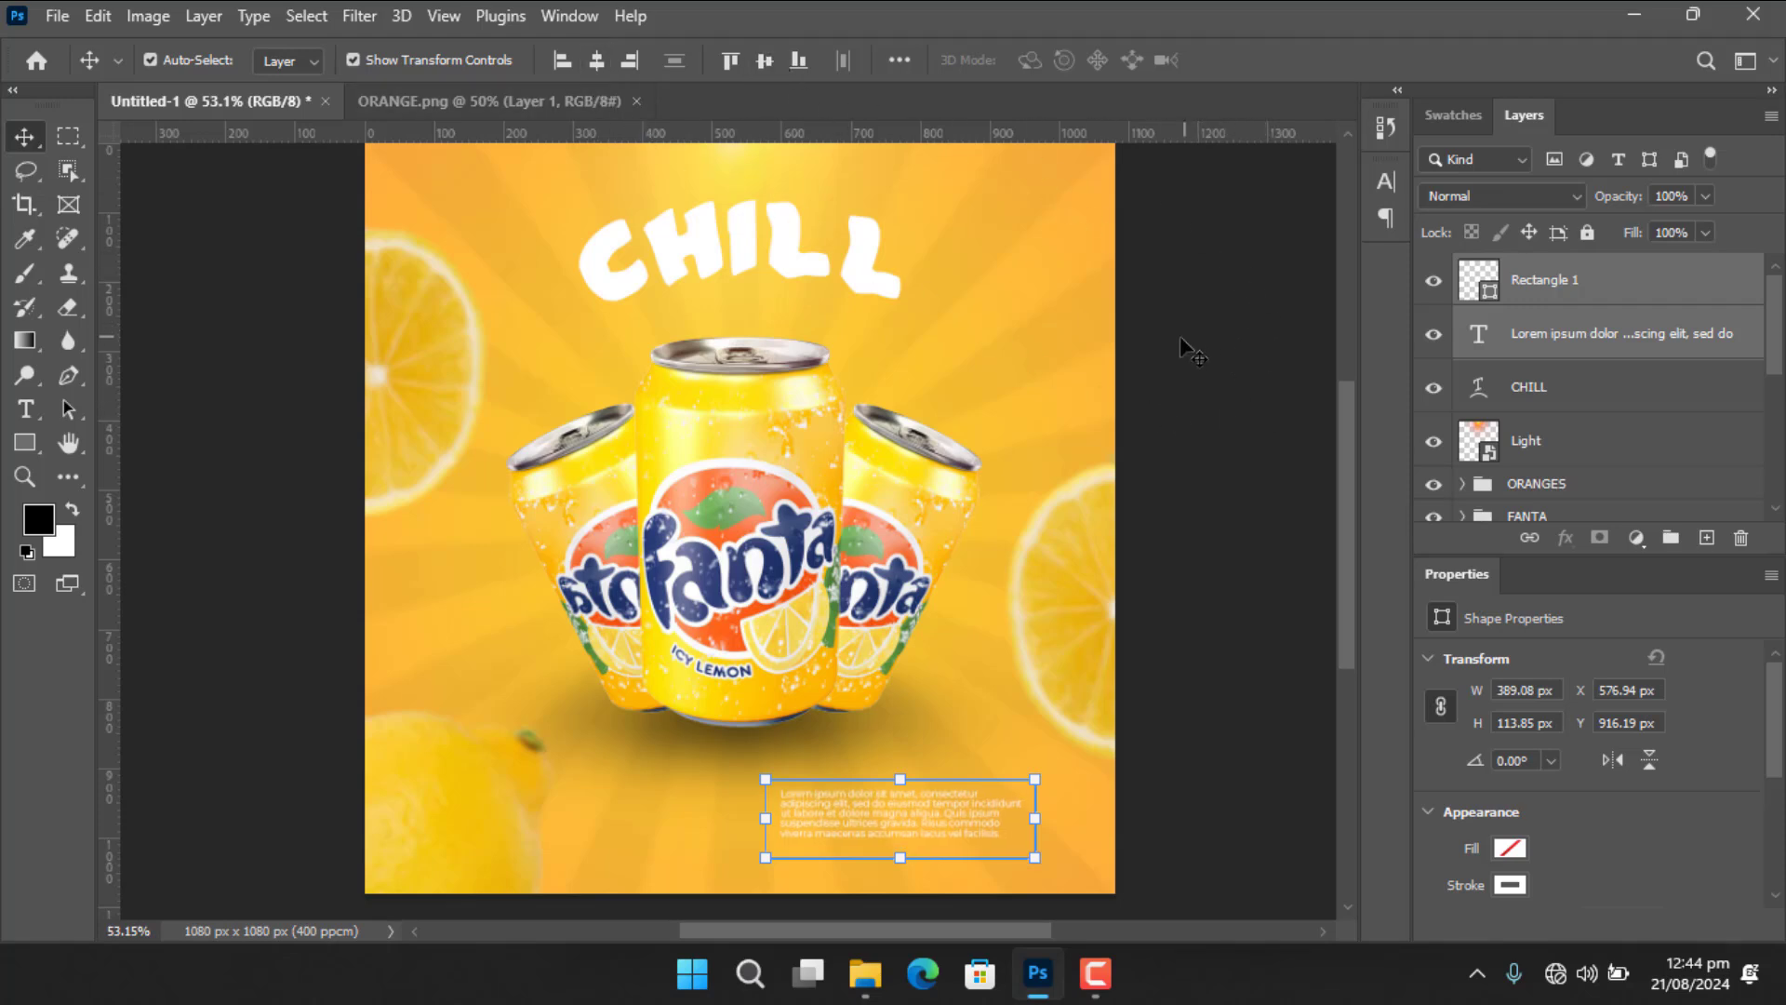
{"action": "left_click", "coordinate": [1237, 356]}
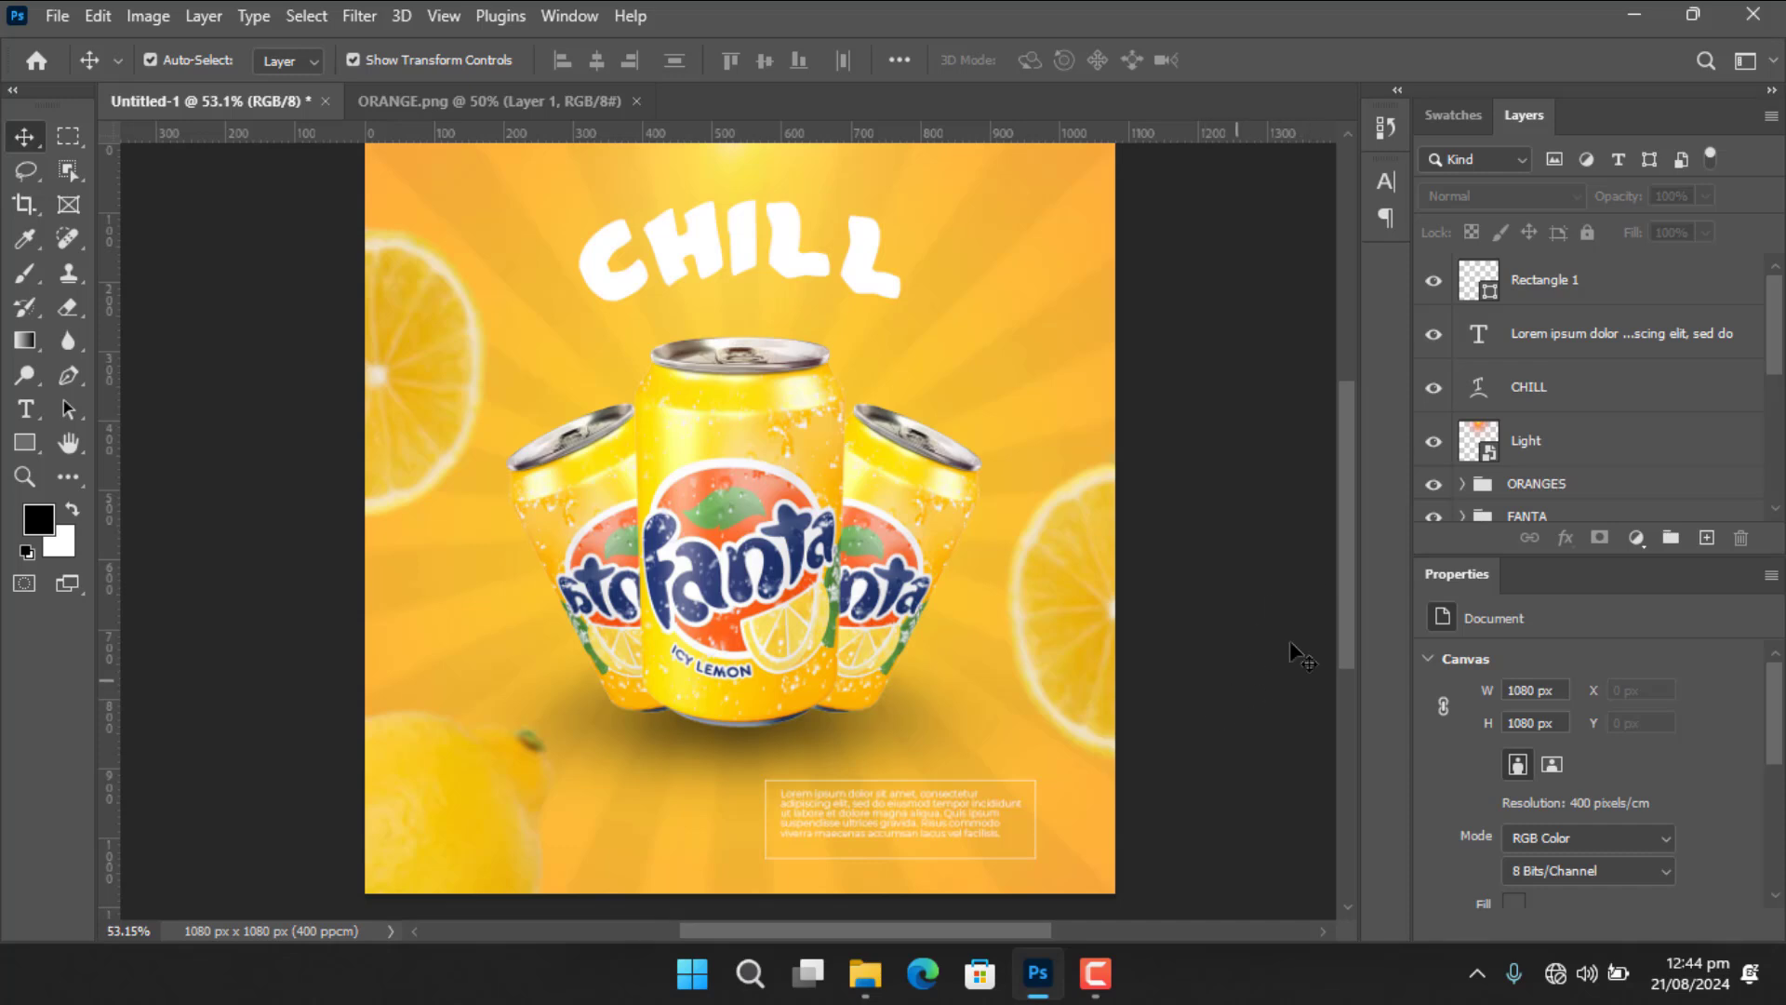
Group the rectangle and Lorem ipsum layers and move the group slightly down the poster.
{"action": "left_click", "coordinate": [1613, 344]}
{"action": "left_click", "coordinate": [1597, 280], "text": "ctrl"}
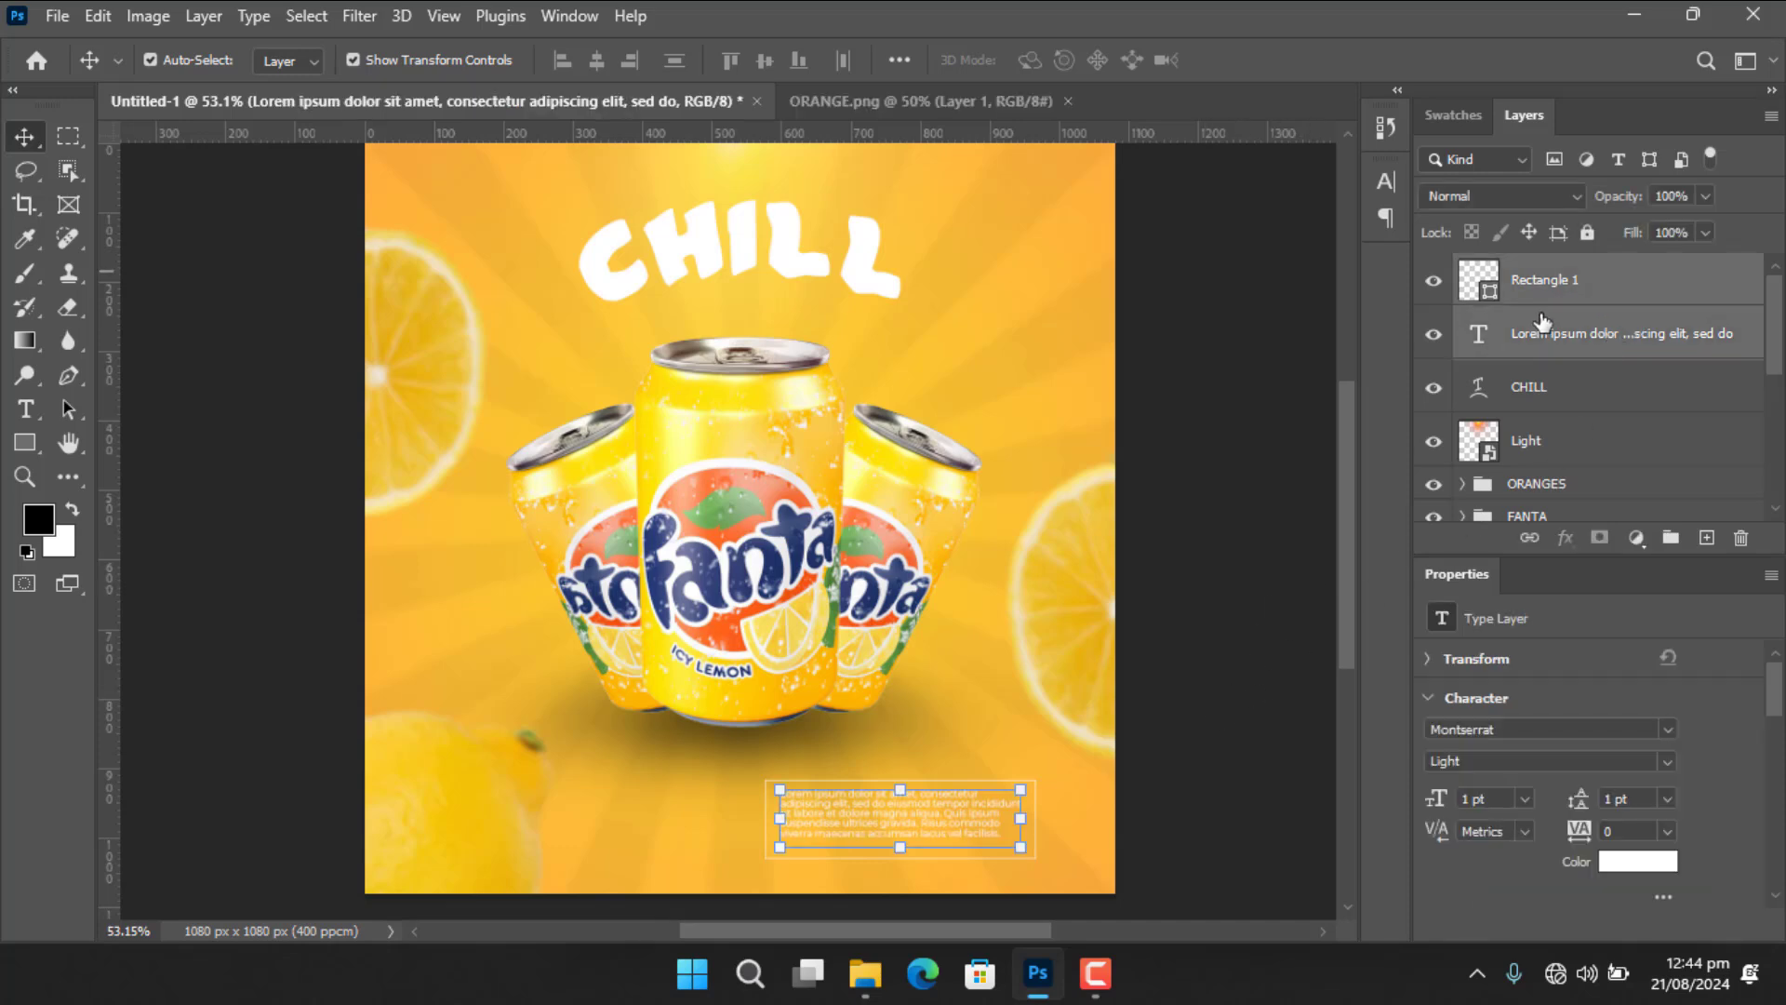
{"action": "key", "text": "ctrl+g"}
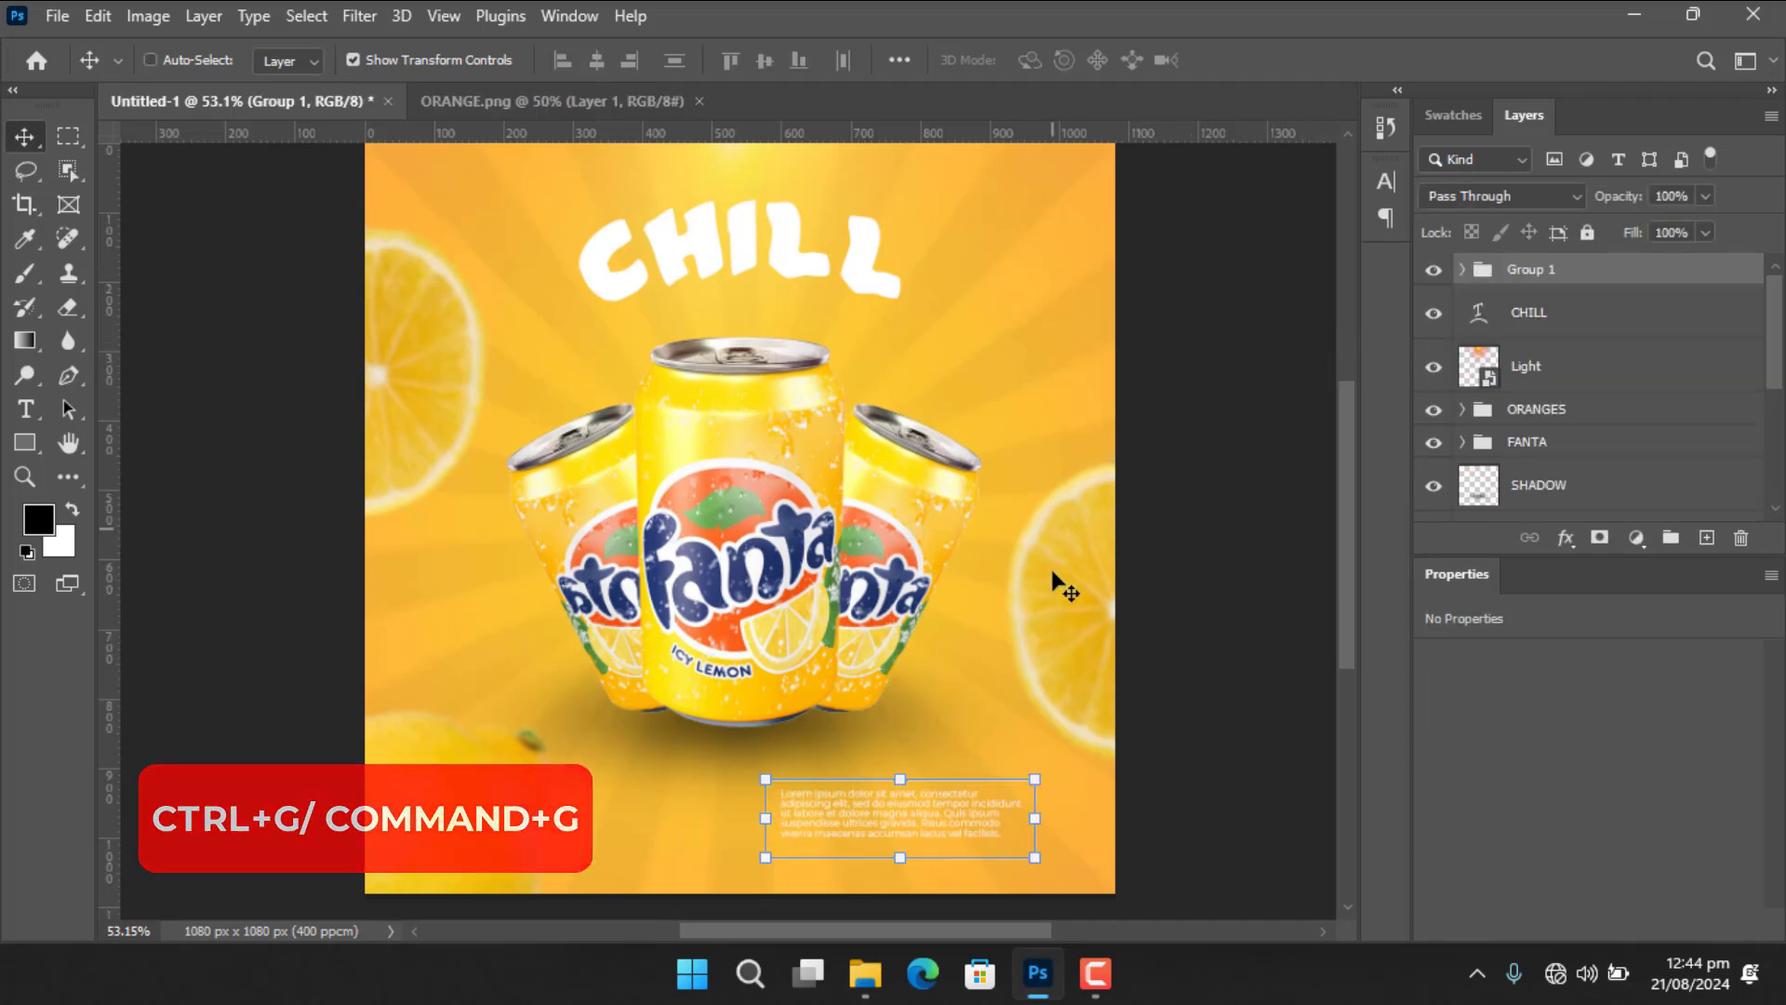
{"action": "mouse_move", "coordinate": [1033, 688]}
{"action": "left_mouse_down"}
{"action": "mouse_move", "coordinate": [1014, 699]}
{"action": "mouse_move", "coordinate": [1030, 696]}
{"action": "left_mouse_up"}
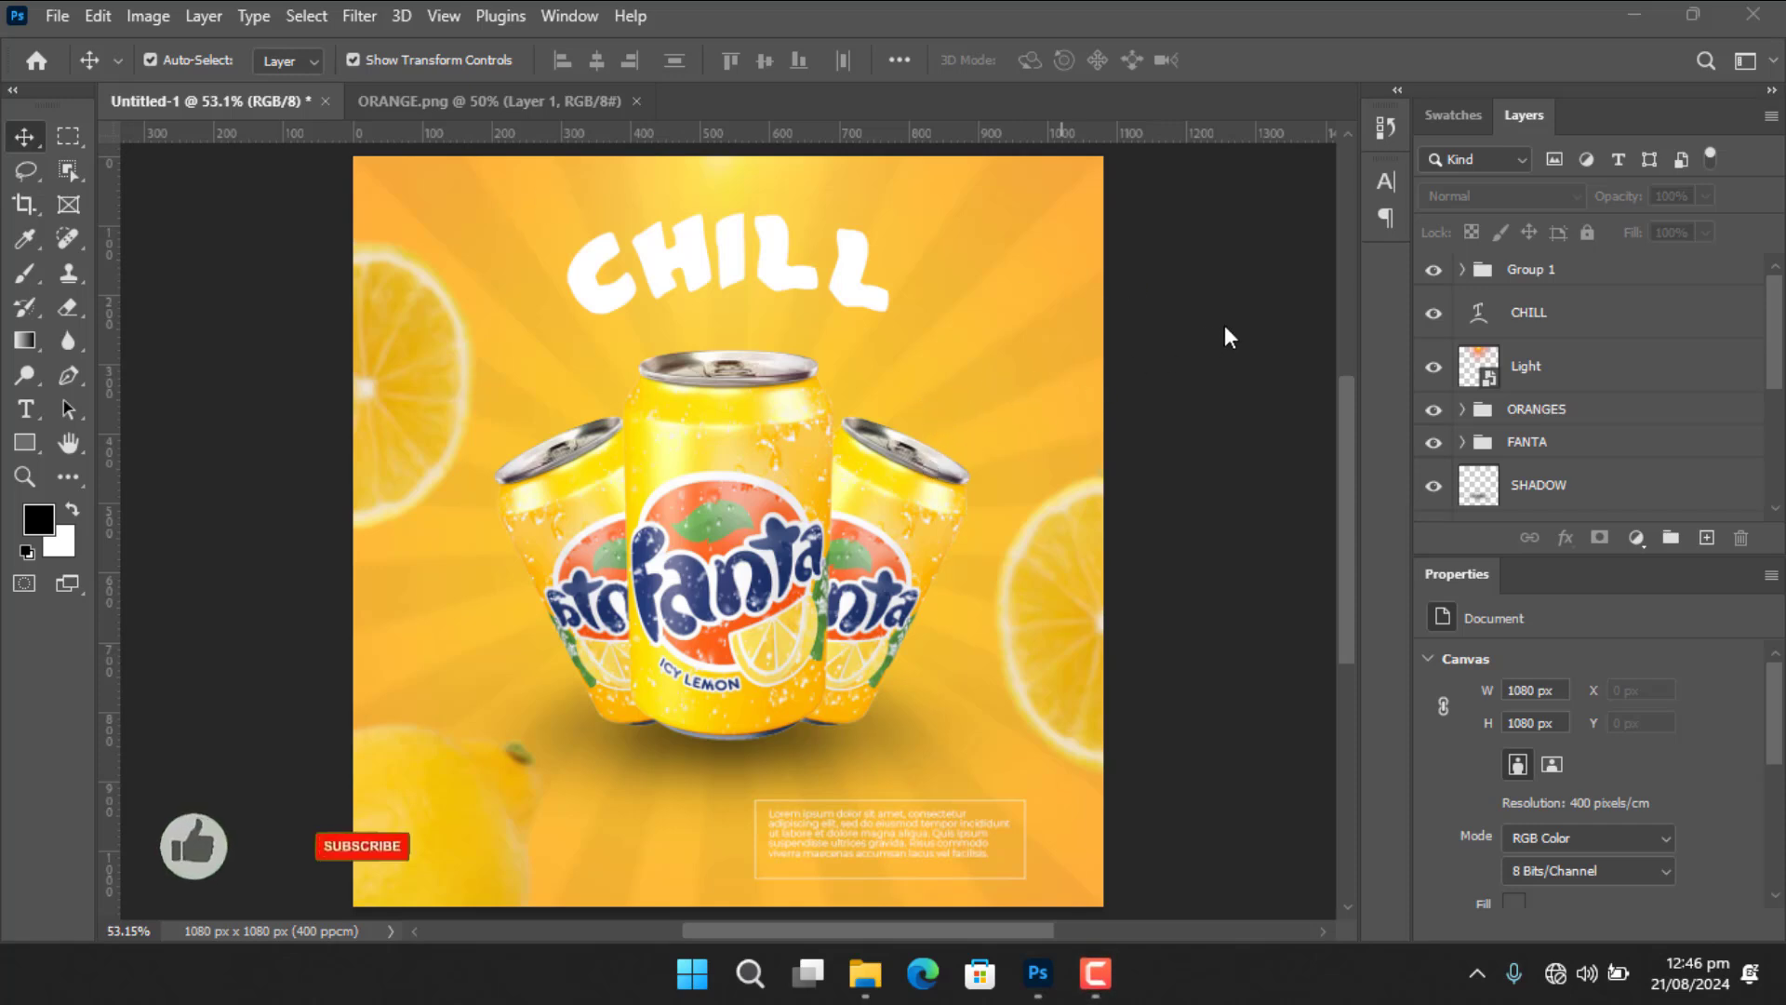
Display the whole poster in full screen mode to review the design.
{"action": "key", "text": "f"}
{"action": "key", "text": "f"}
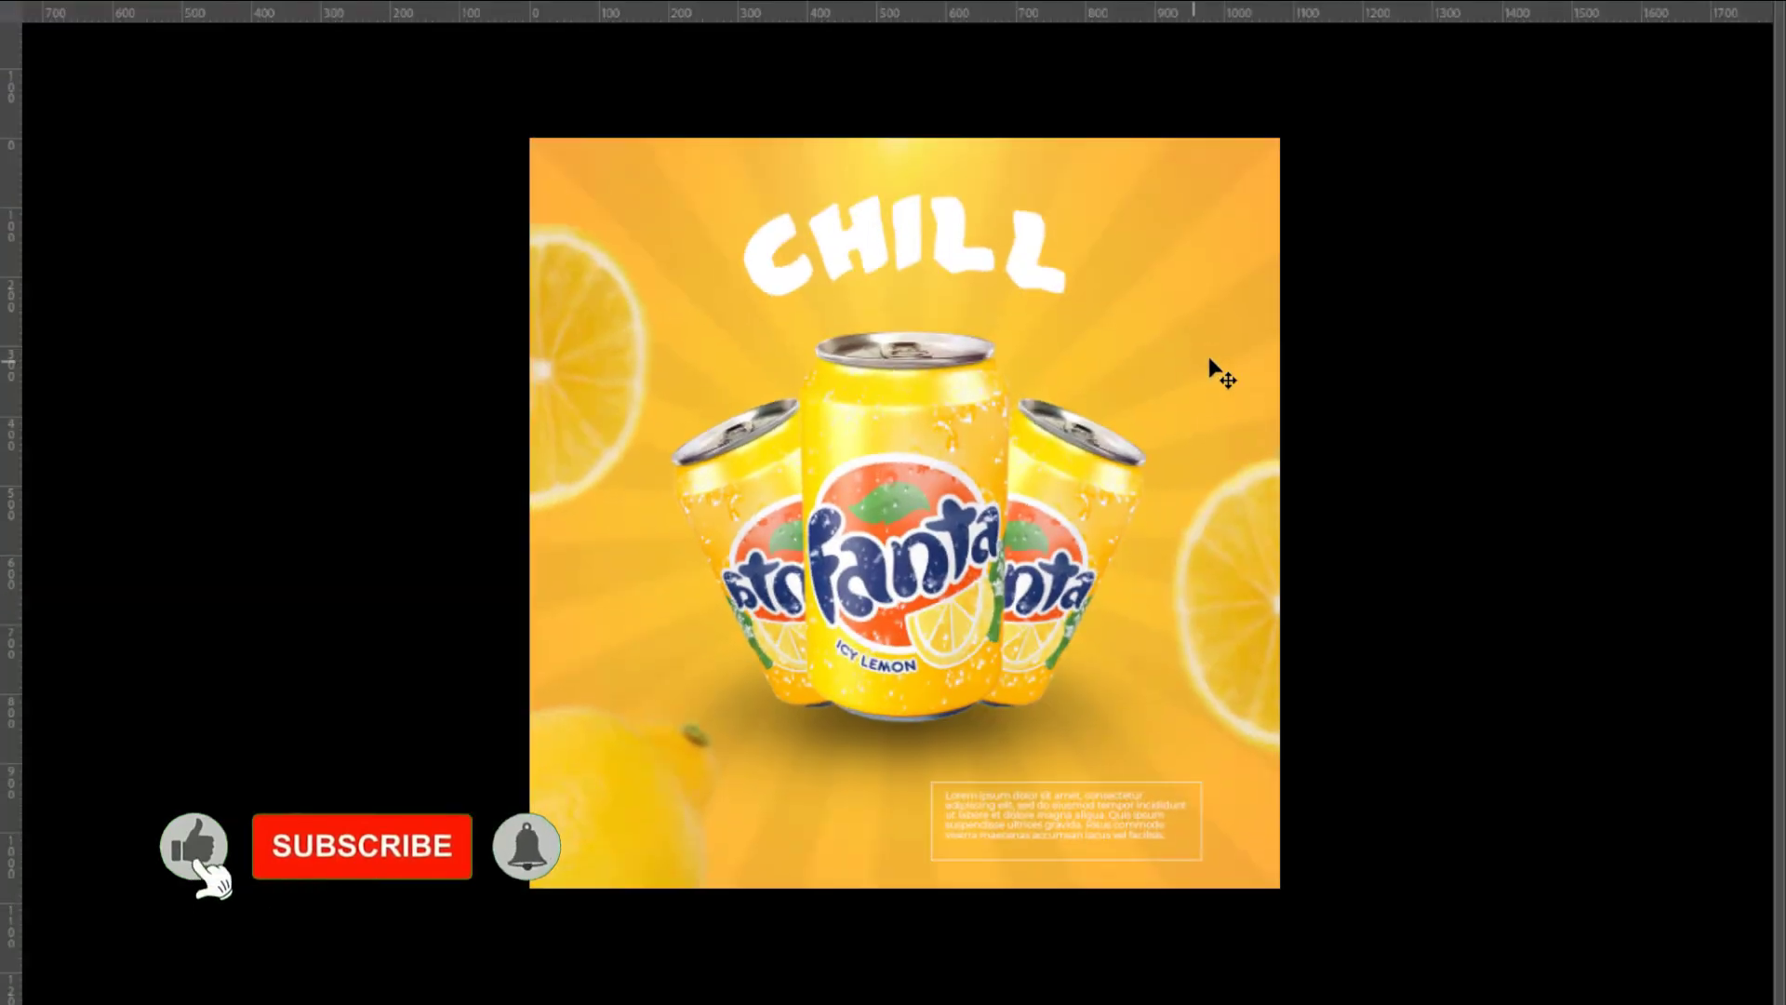